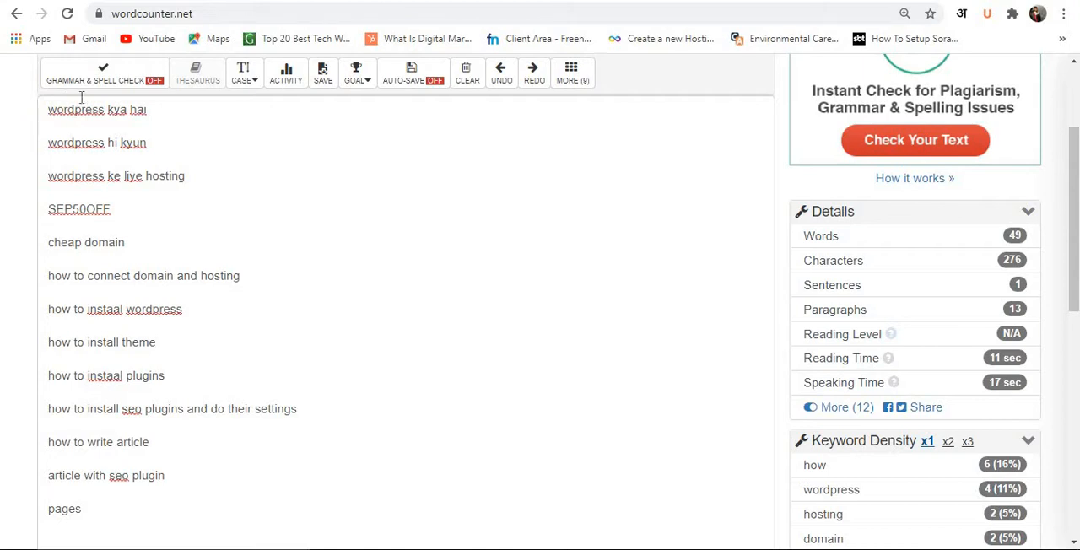
Open the nikjali site in a new browser tab and look through its home page articles and footer.
click(337, 1)
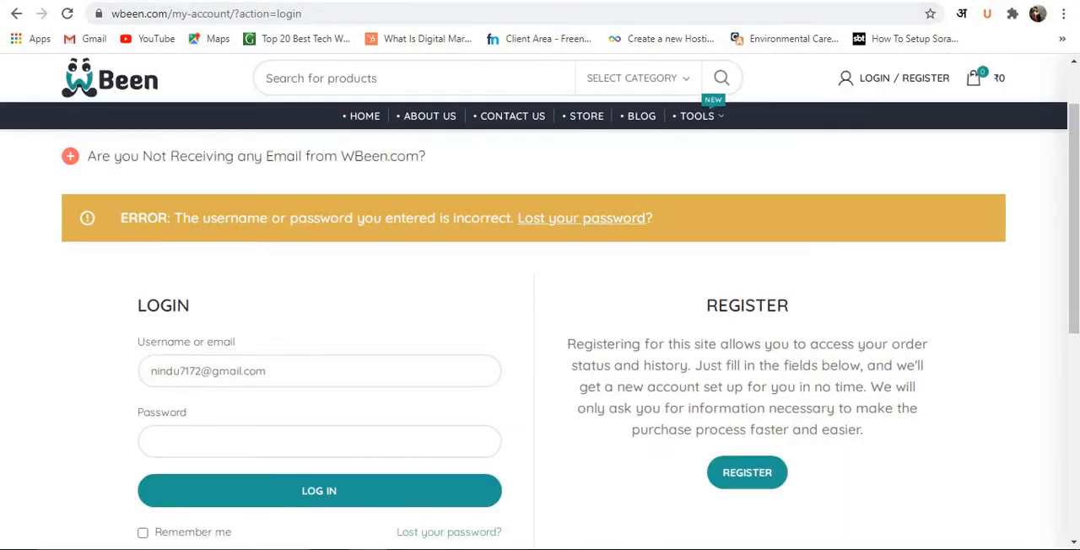
click(473, 1)
click(692, 2)
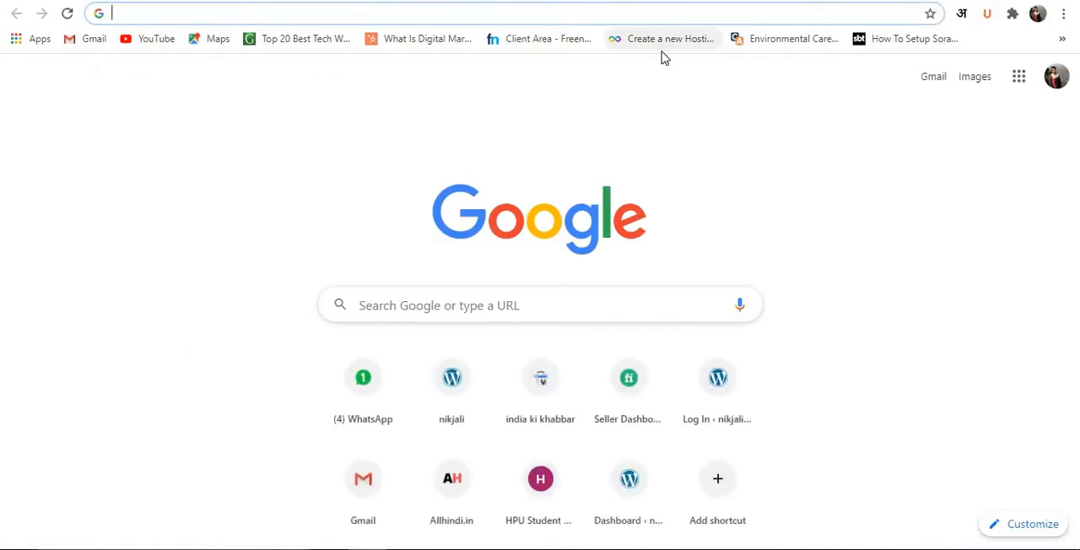
click(435, 410)
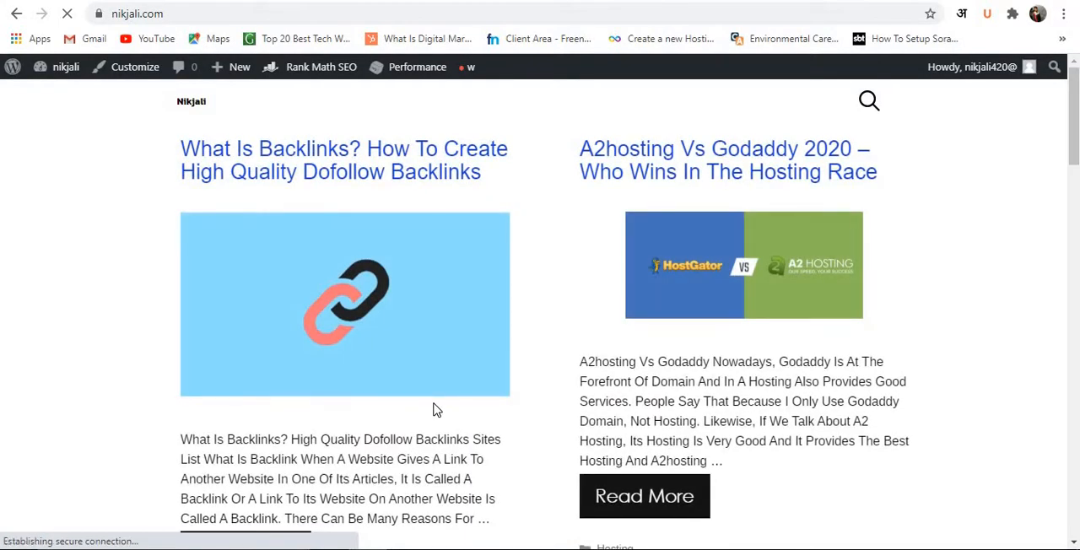
scroll(436, 409, down, 5)
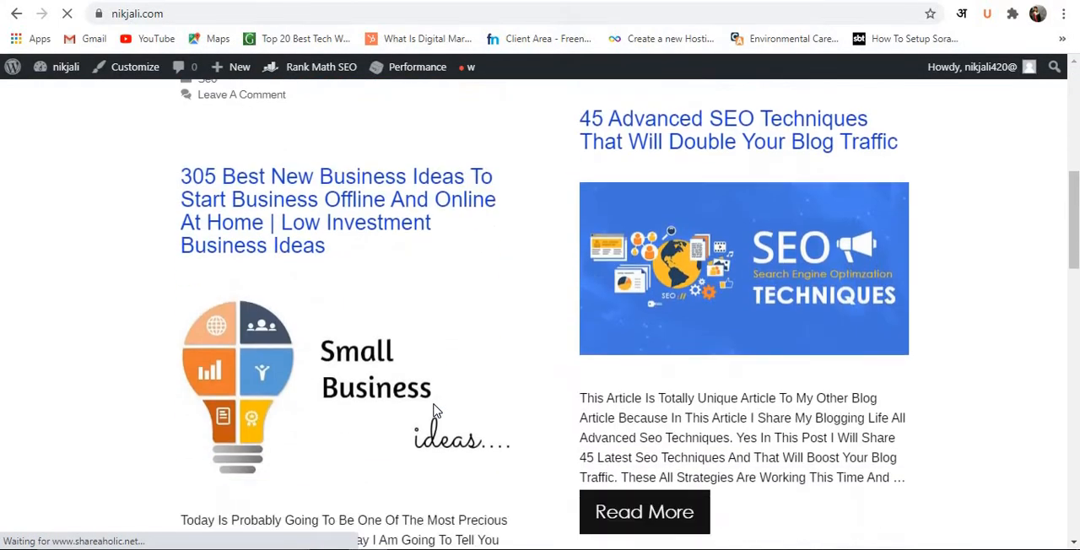
scroll(434, 406, down, 12)
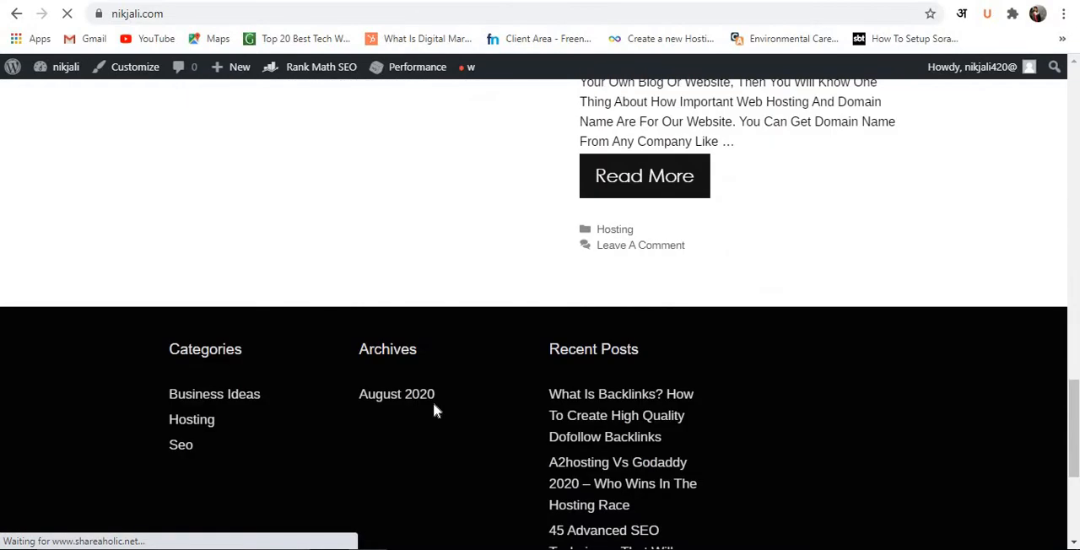
scroll(433, 401, down, 3)
scroll(433, 402, up, 12)
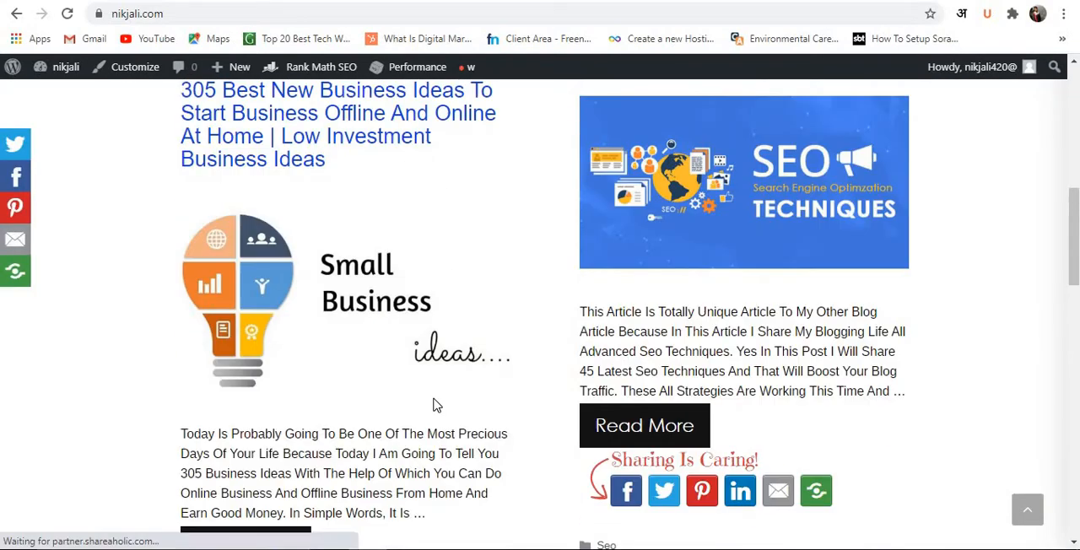
scroll(355, 376, up, 3)
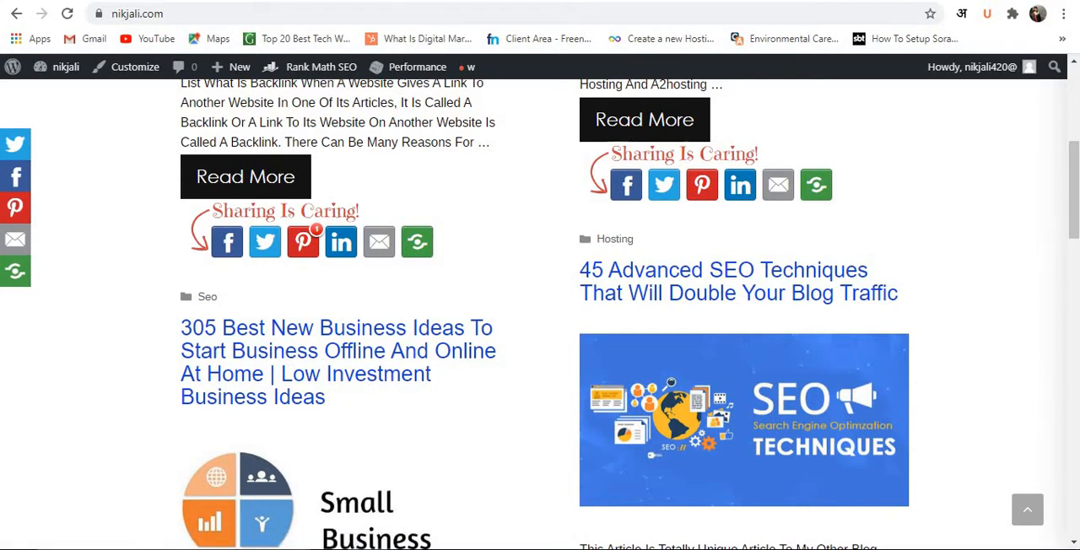
Review the WordPress topic outline in WordCounter alongside the top posts on the nikjali home page.
click(239, 1)
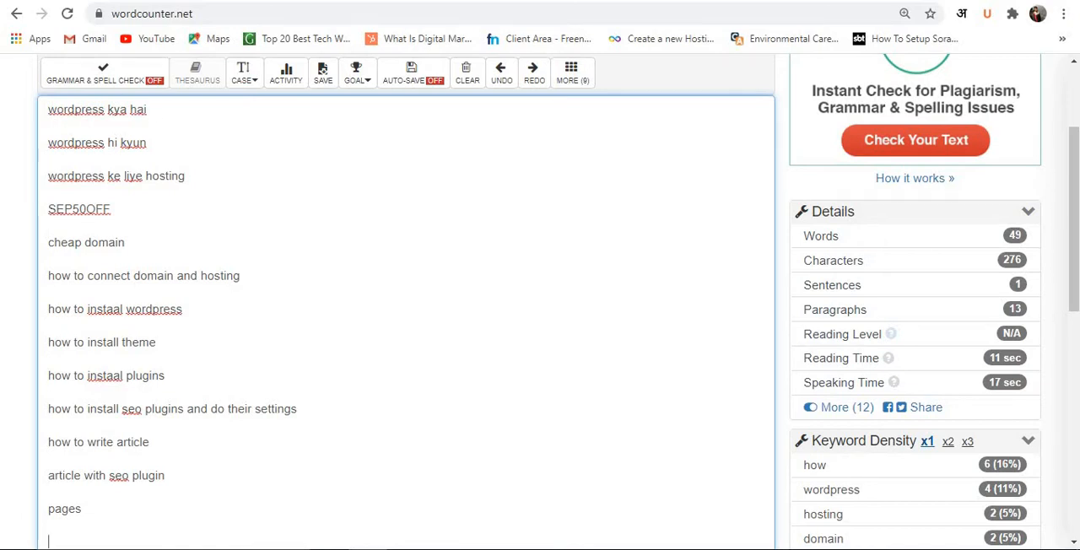
click(456, 1)
scroll(336, 281, up, 5)
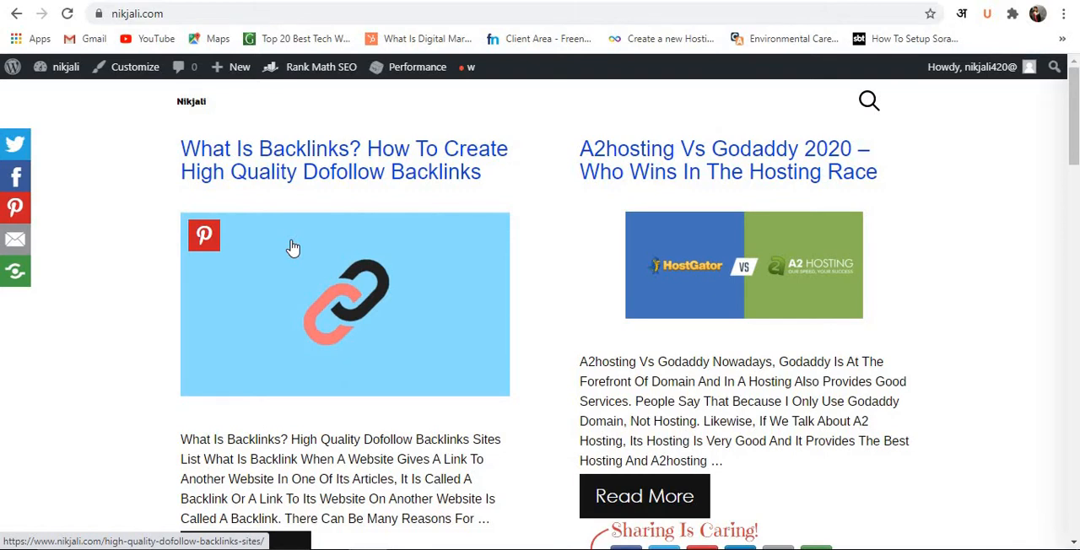
click(207, 1)
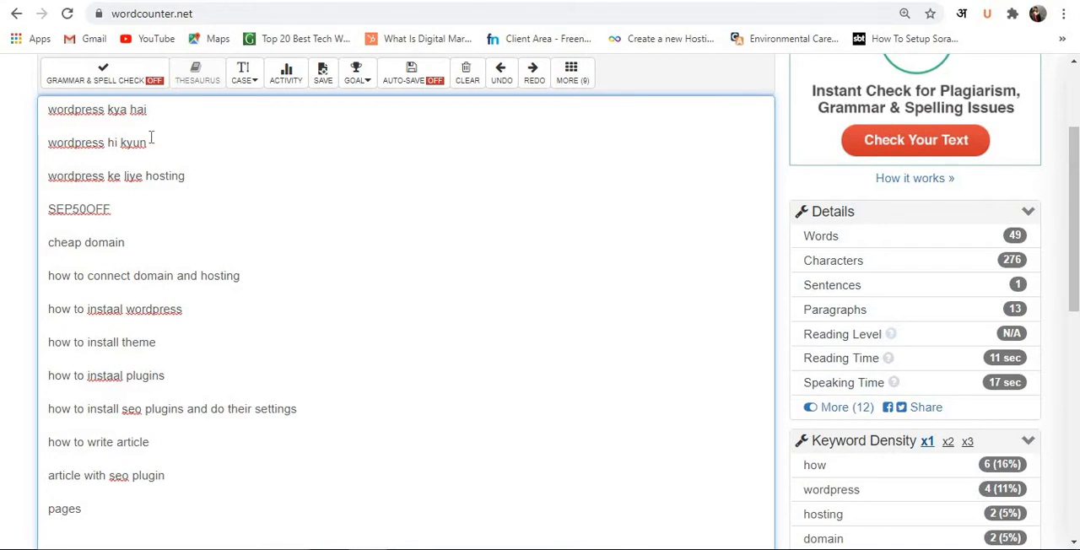
View Hostkarle's domain search section, then highlight the coupon code SEP50OFF in the WordCounter outline.
key(ctrl+Tab)
scroll(201, 226, down, 5)
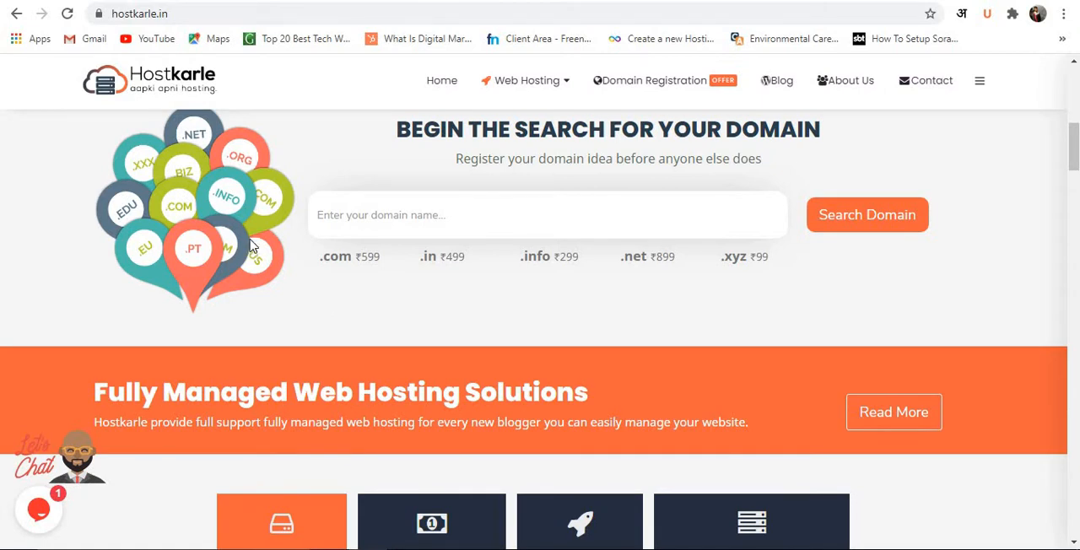
click(274, 1)
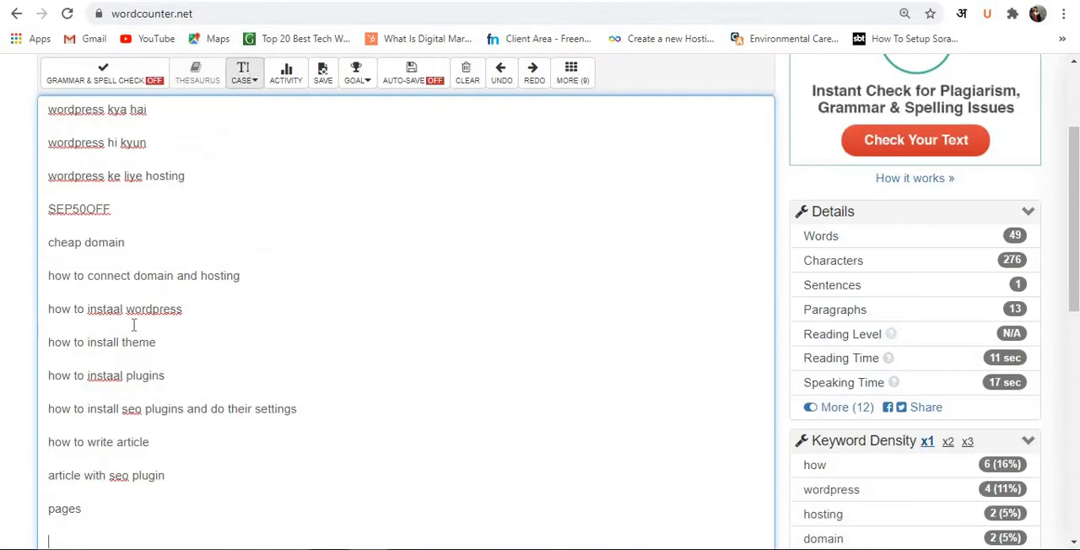
double_click(82, 210)
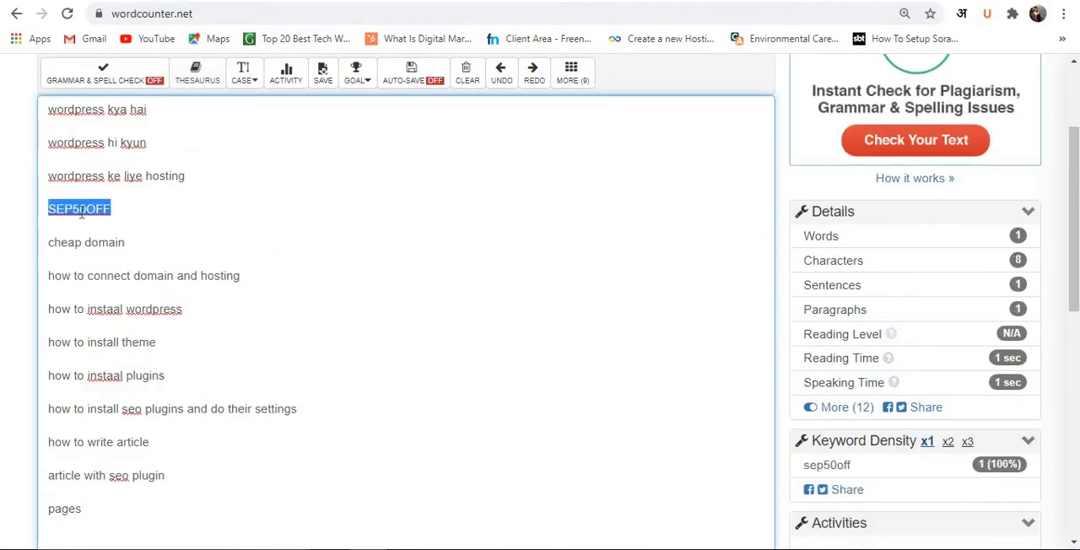
click(150, 207)
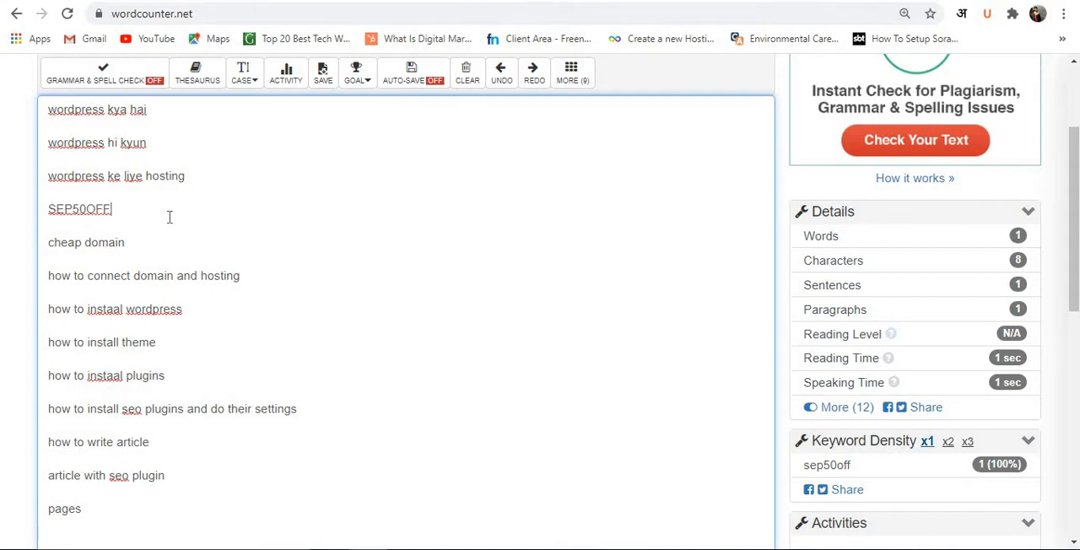
View the web hosting sale banner on the Hostkarle home page and clear the coupon code's text selection.
click(147, 1)
scroll(424, 344, up, 6)
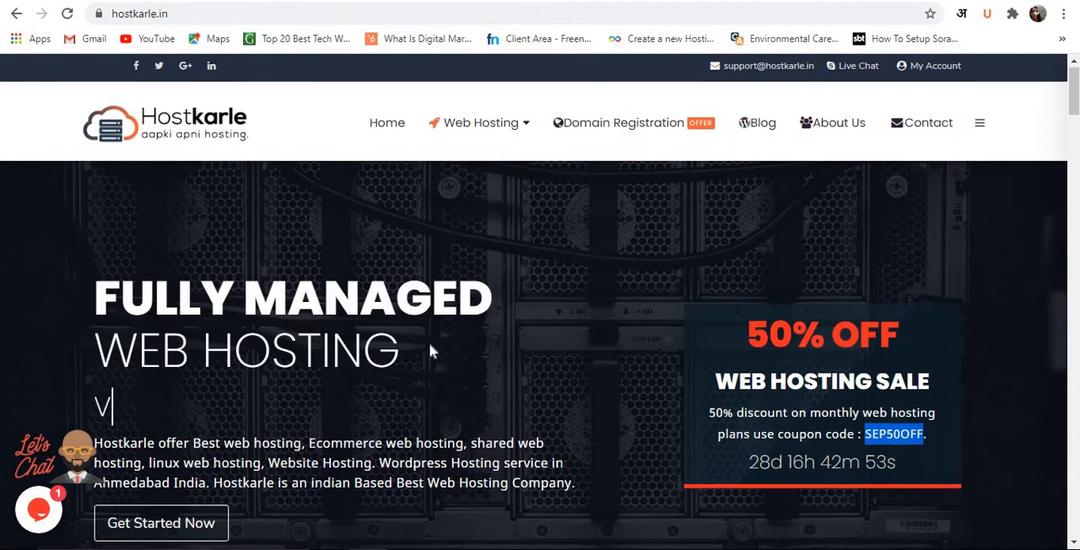
scroll(429, 350, down, 2)
click(937, 291)
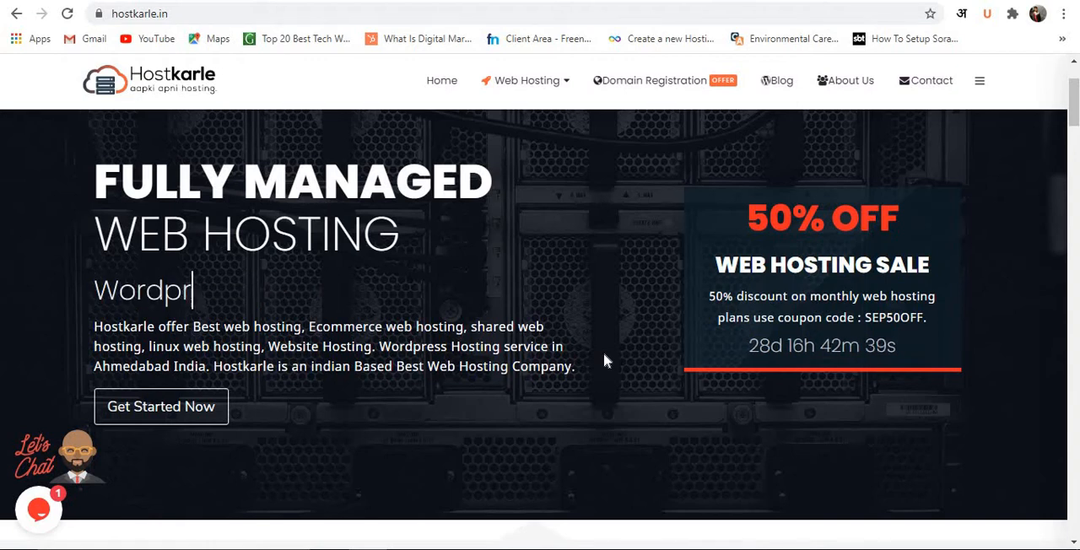
Examine the domain prices and the Web Hosting features and starting price on the Hostkarle home page.
scroll(506, 247, down, 5)
scroll(503, 250, down, 1)
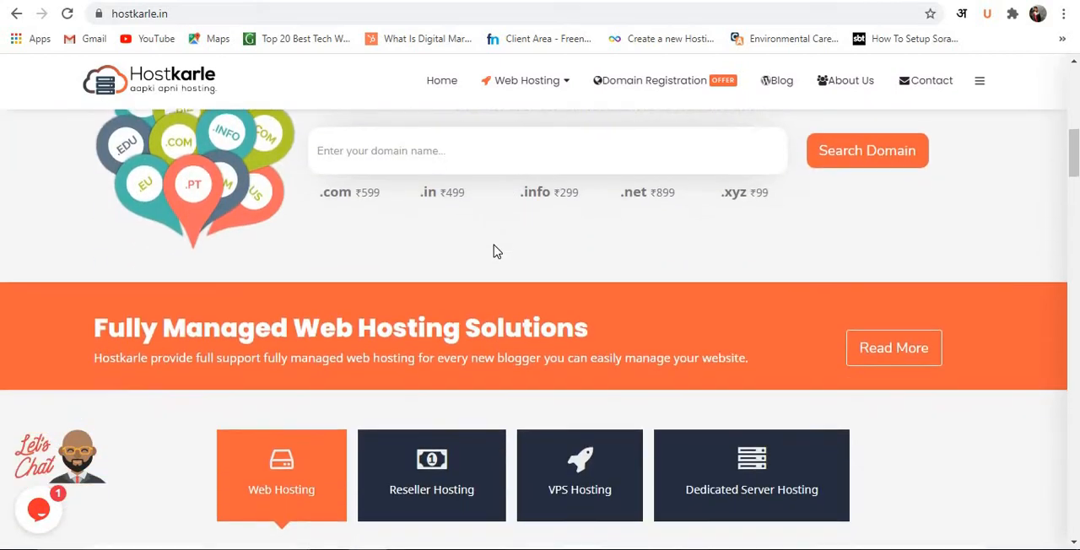
scroll(461, 260, down, 3)
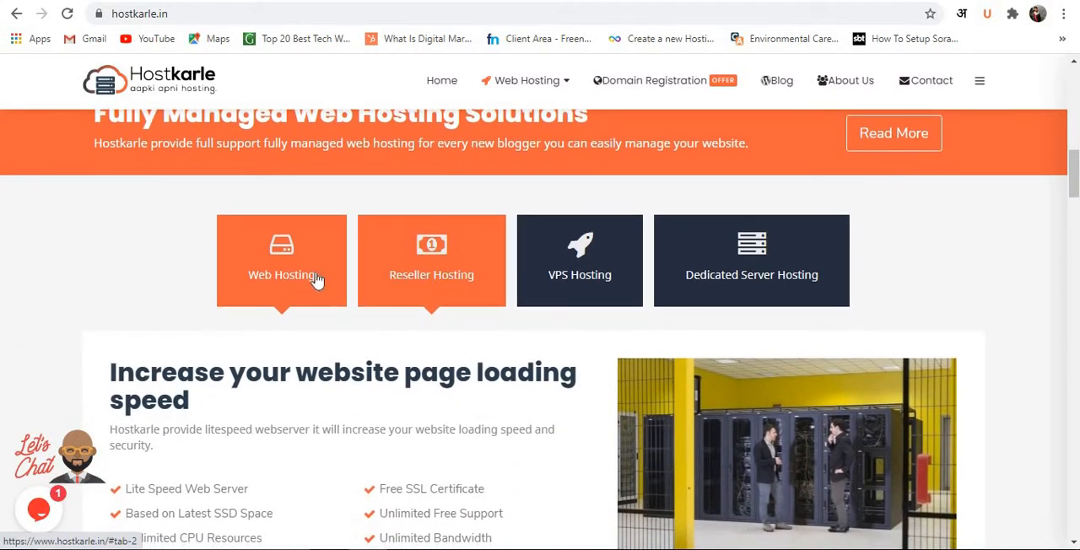
scroll(306, 297, down, 4)
scroll(307, 297, up, 1)
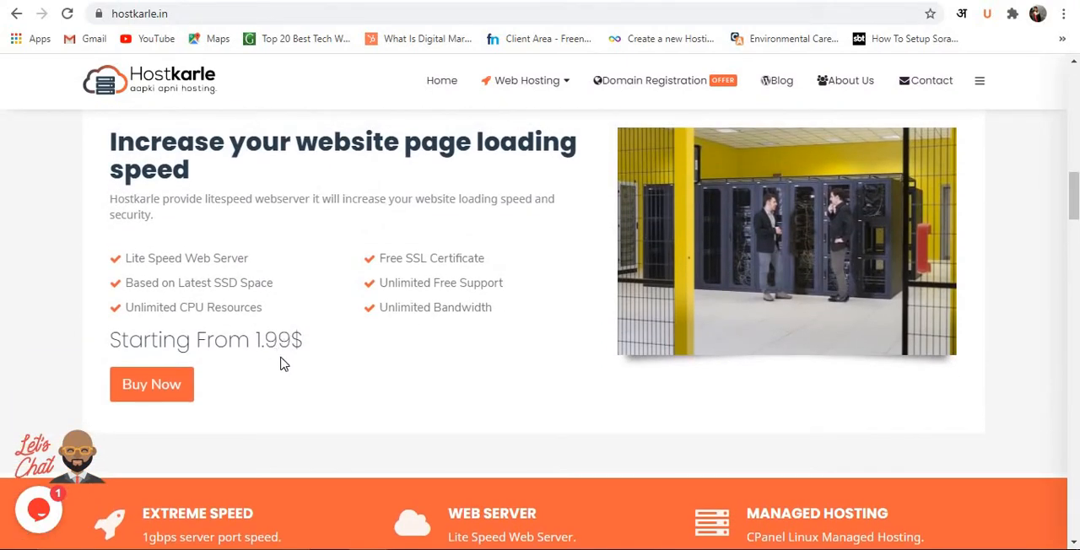
scroll(295, 304, up, 3)
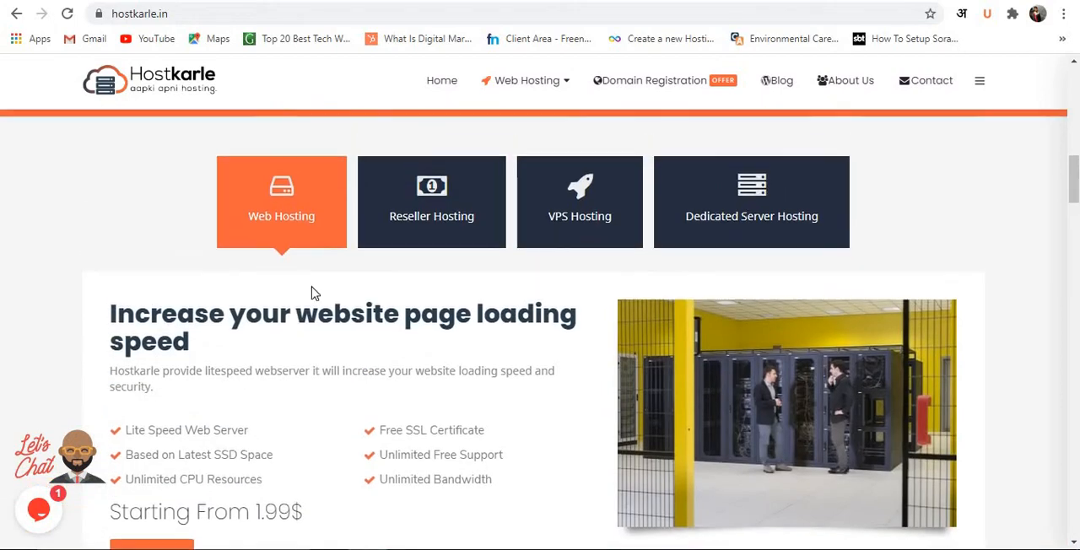
View the Reseller, VPS and Dedicated Server hosting offers, and return to the Web Hosting offer.
click(480, 280)
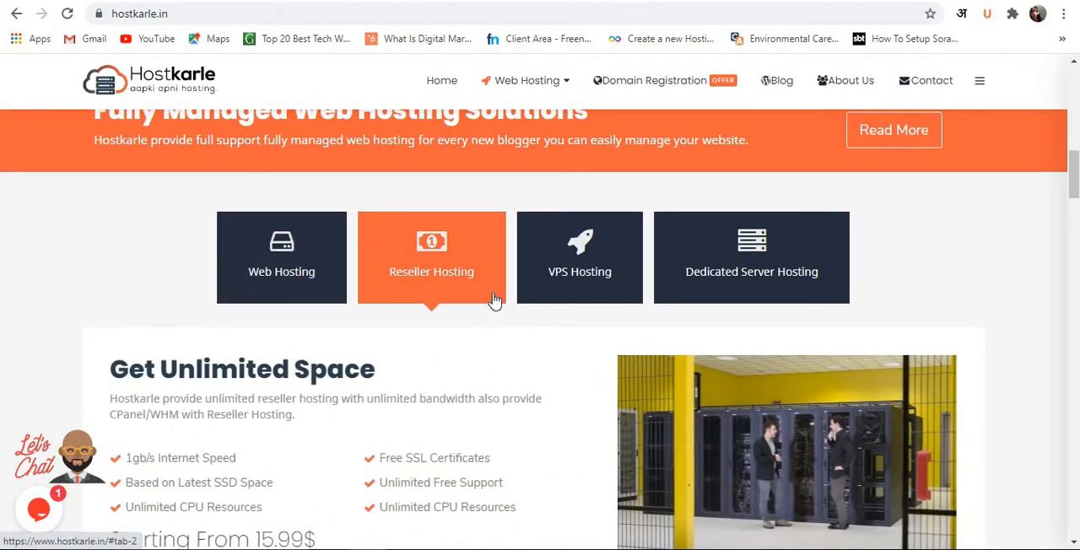
click(562, 272)
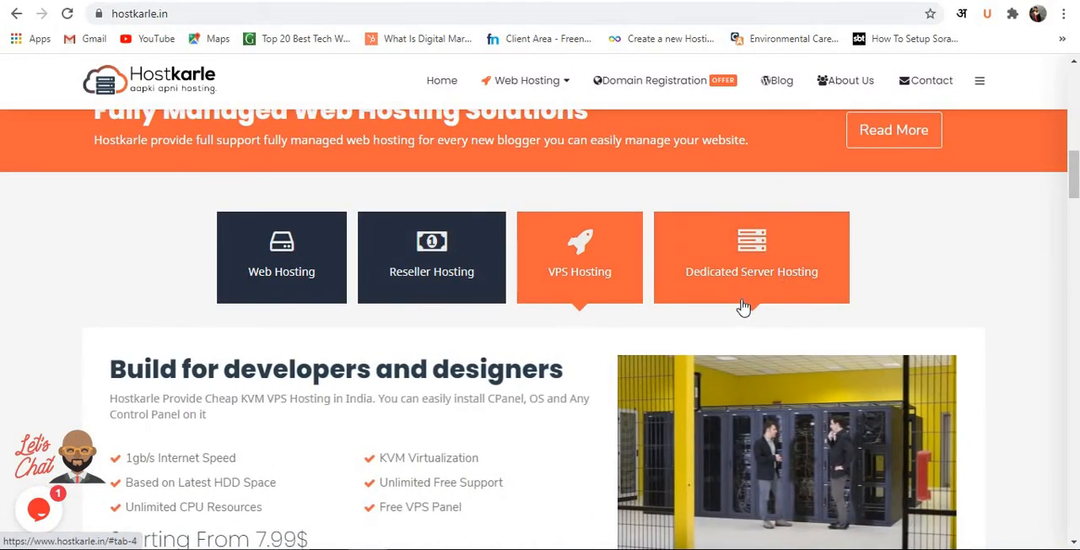
click(734, 283)
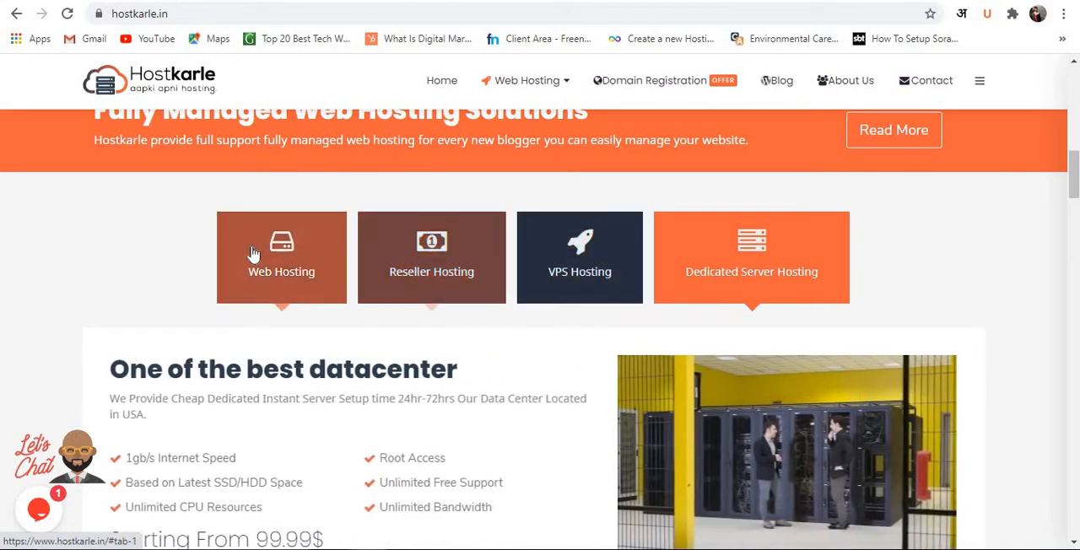
click(251, 255)
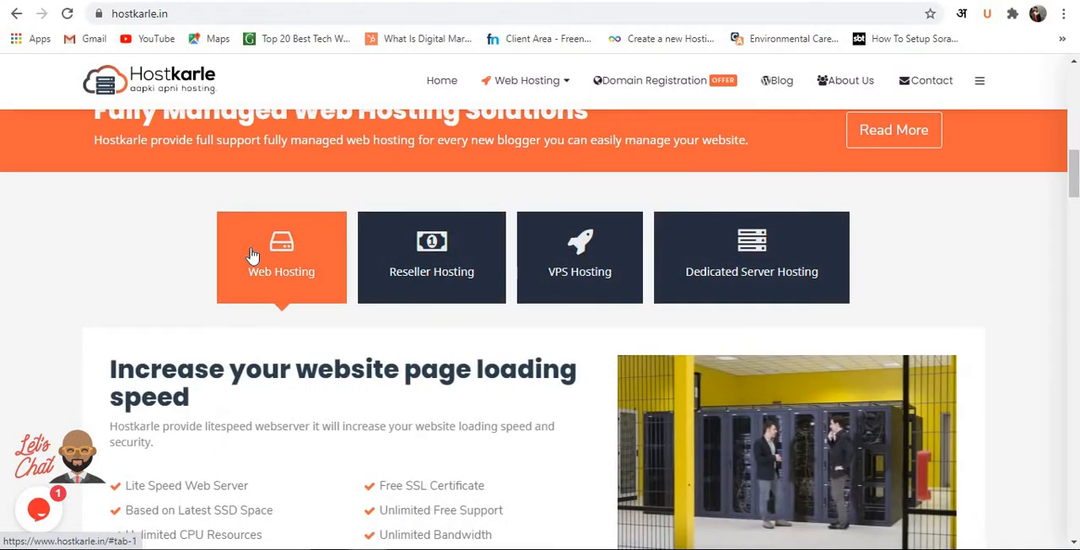
scroll(252, 255, up, 3)
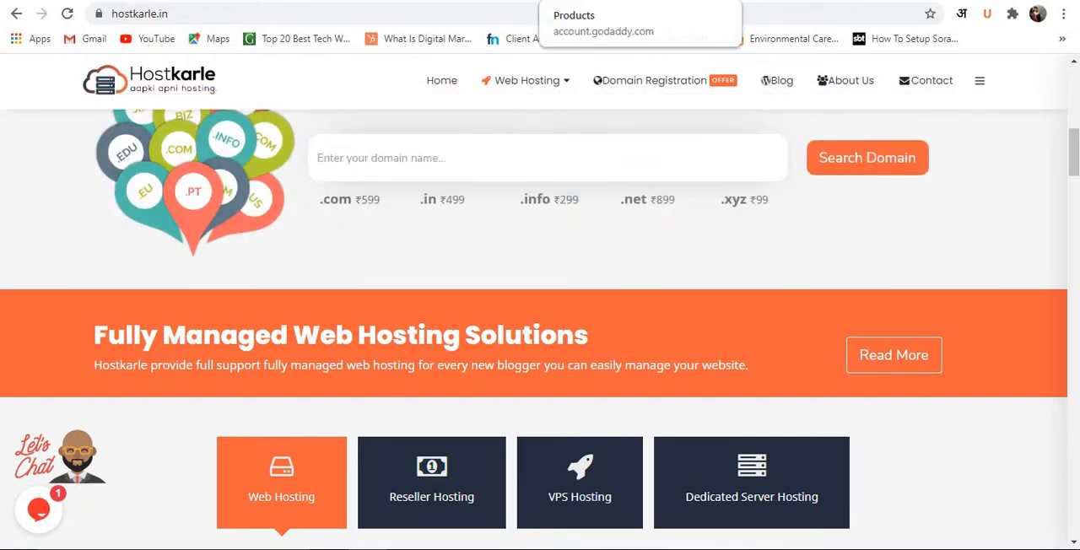
Switch to the GoDaddy account's products page and examine the domain listed under All Products and Services.
click(591, 2)
scroll(449, 196, up, 1)
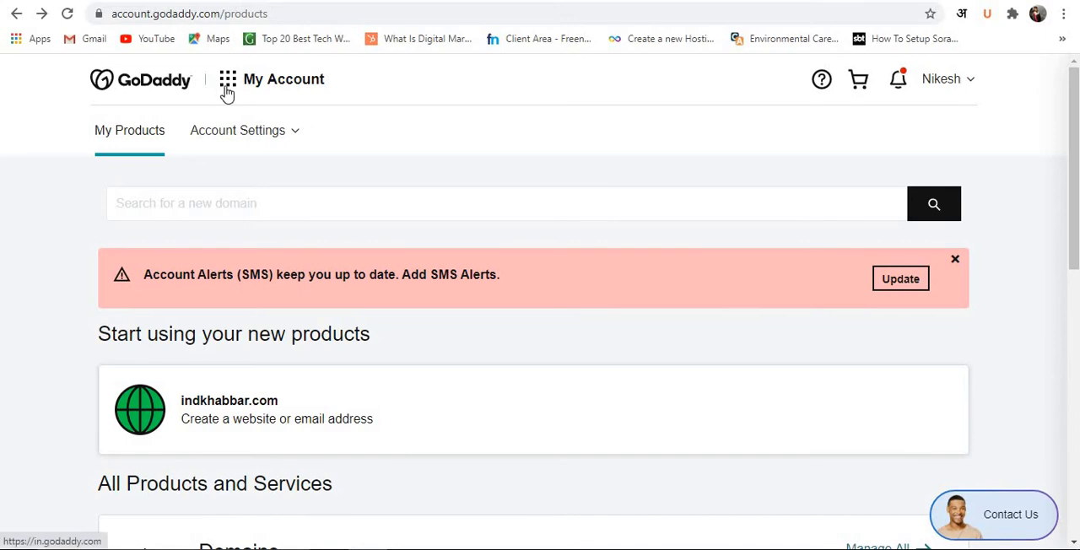
scroll(284, 192, down, 3)
scroll(283, 192, down, 4)
scroll(284, 194, up, 4)
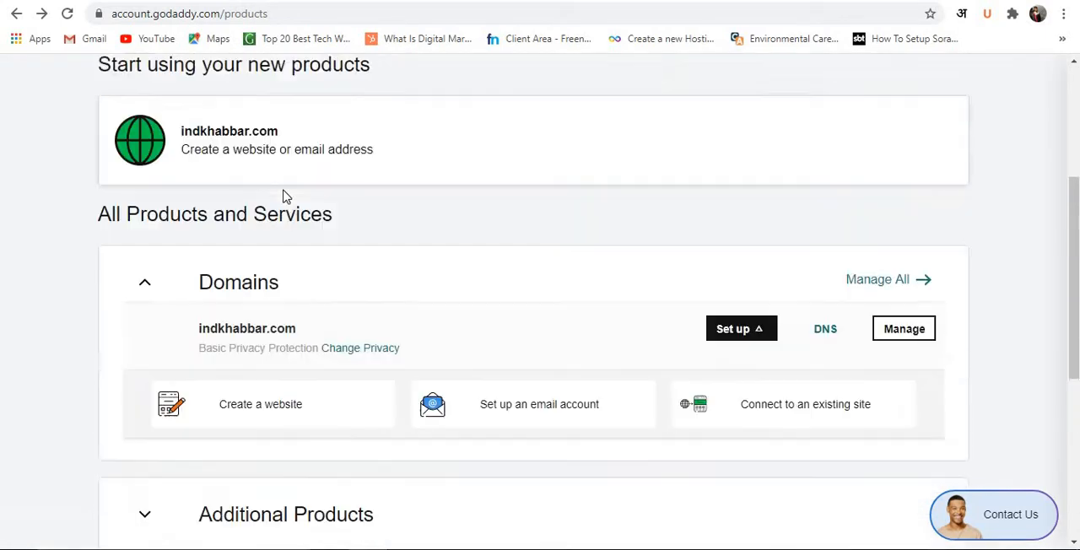
scroll(285, 193, down, 2)
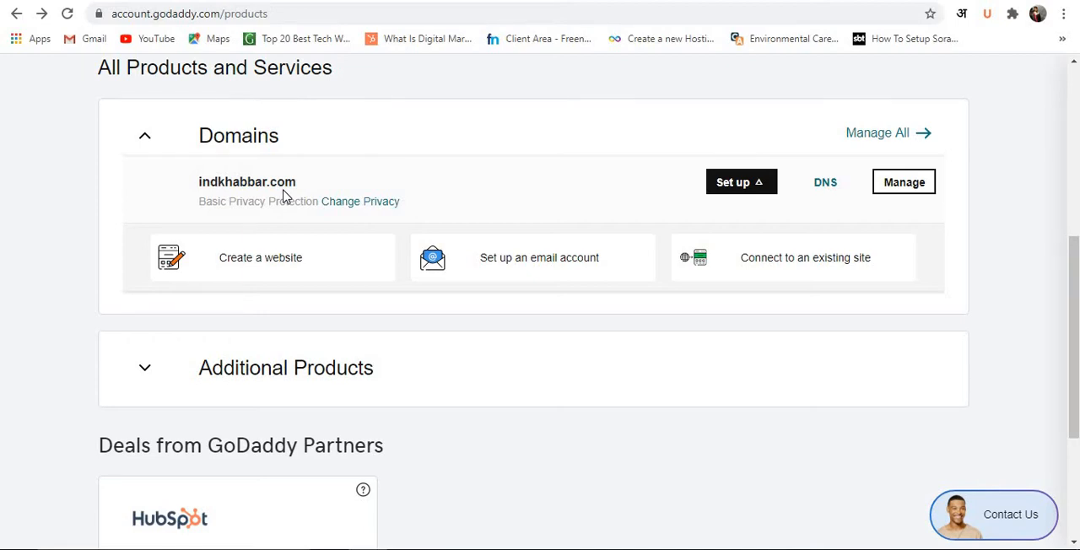
Return to Hostkarle and open the purchase page for its Web Hosting plans.
click(272, 1)
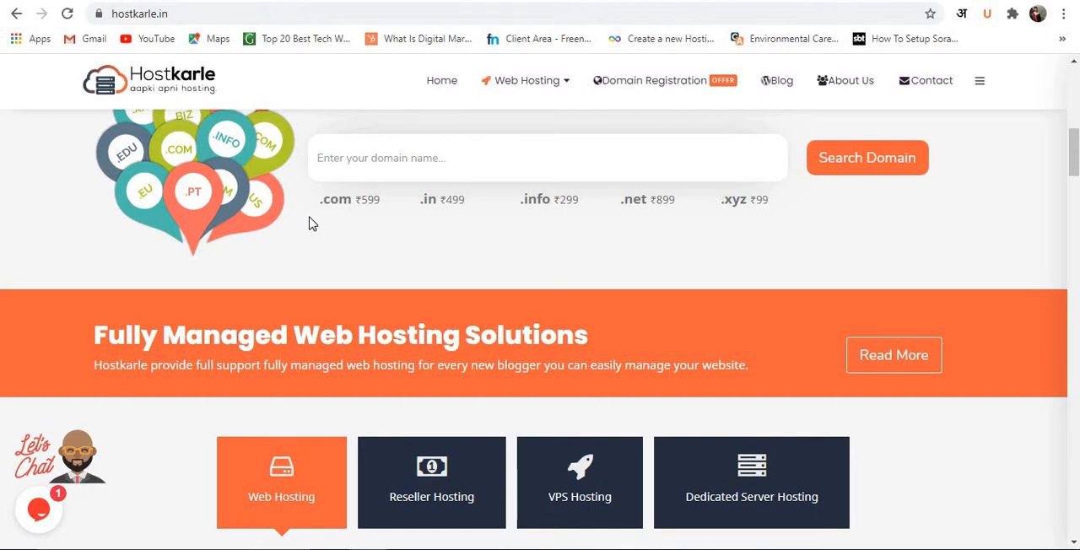
mouse_move(534, 93)
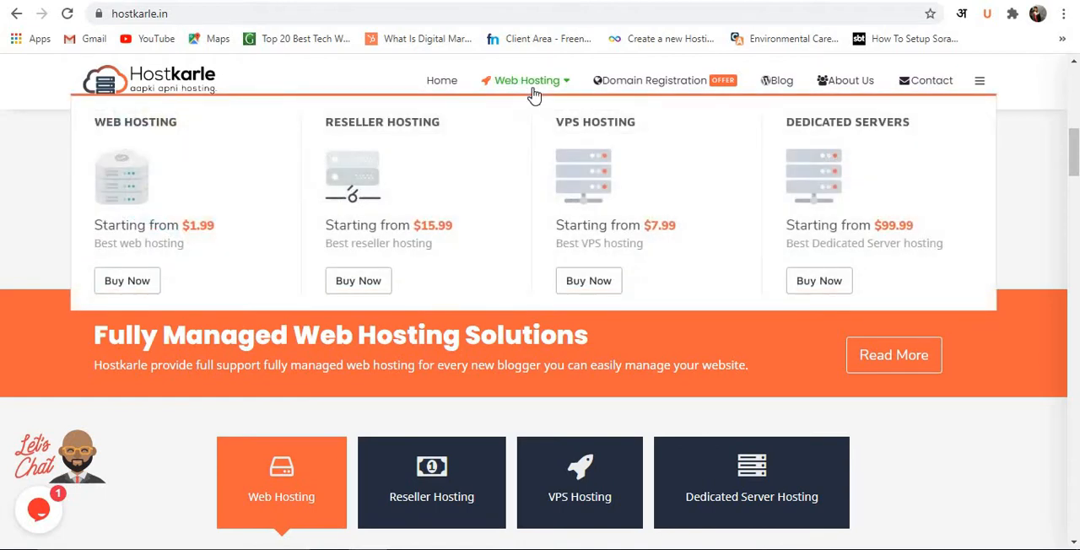
click(127, 283)
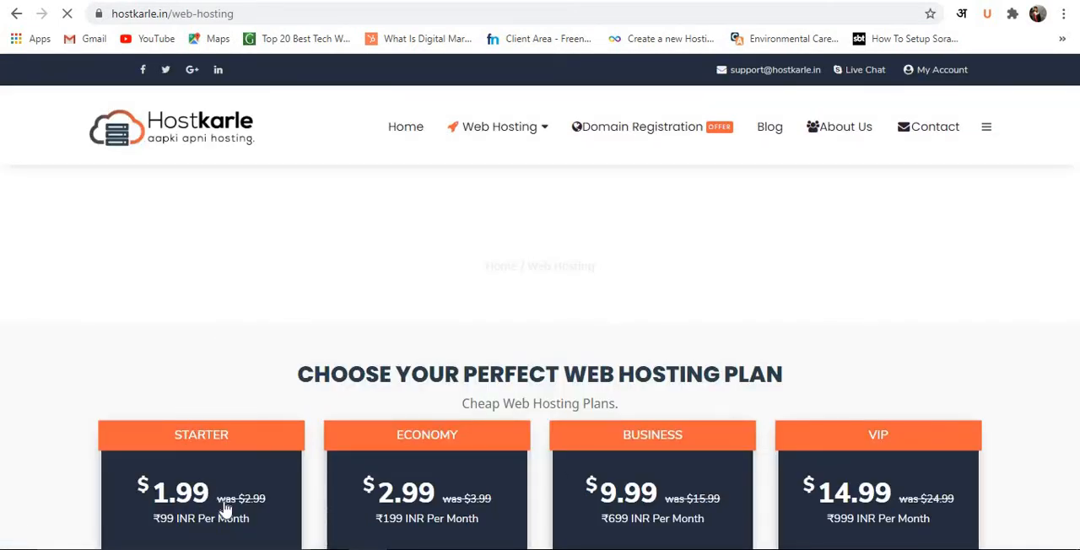
Compare the prices and included features of the Starter, Economy, Business and VIP hosting plans.
scroll(236, 306, down, 6)
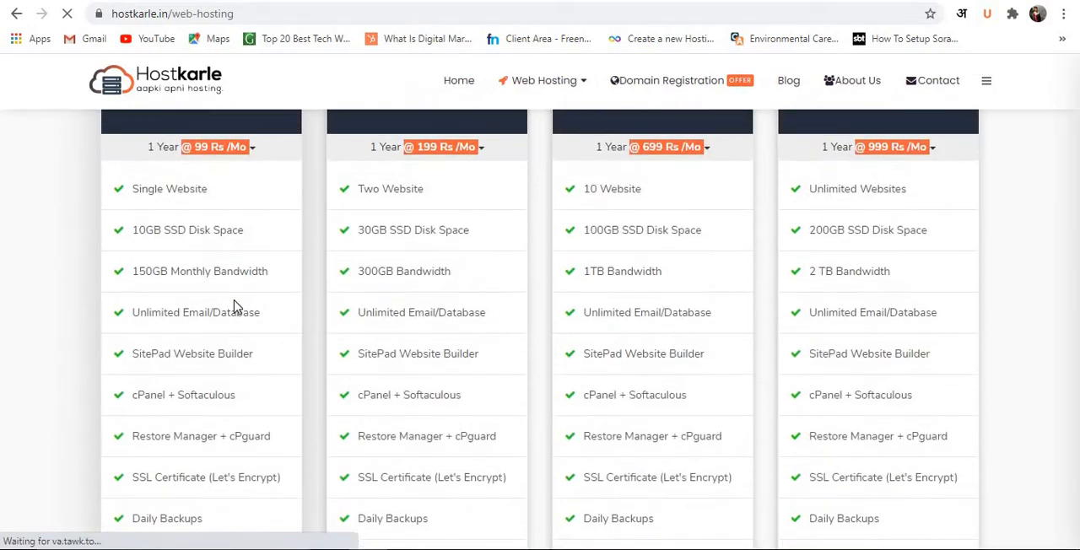
scroll(236, 307, up, 2)
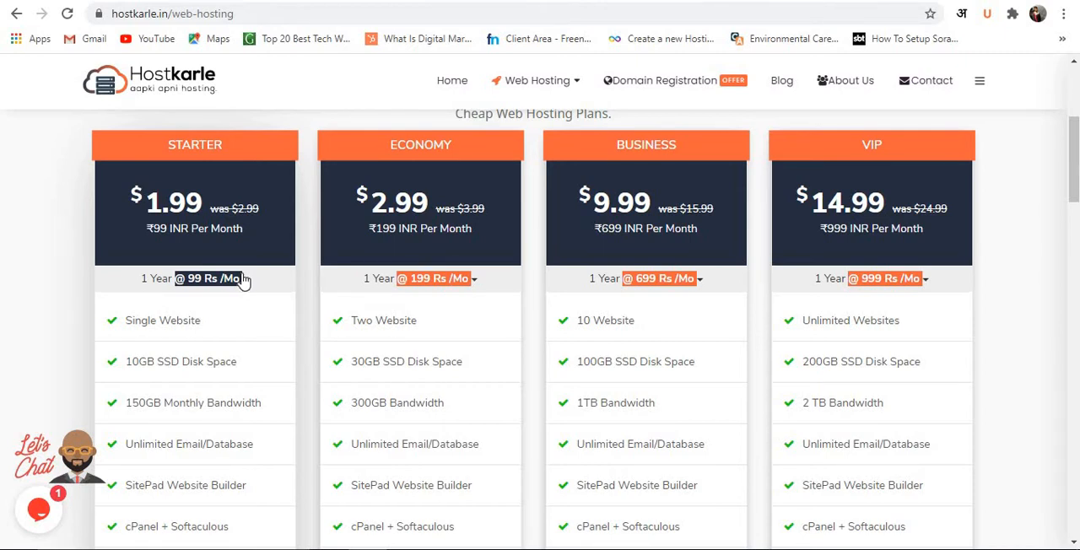
scroll(243, 280, down, 3)
scroll(243, 279, up, 1)
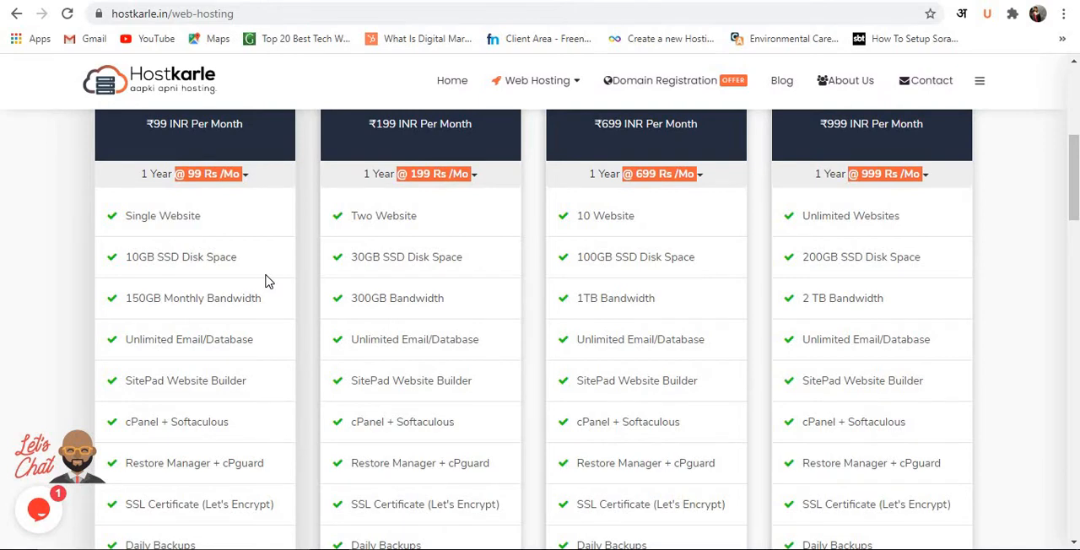
scroll(262, 287, down, 3)
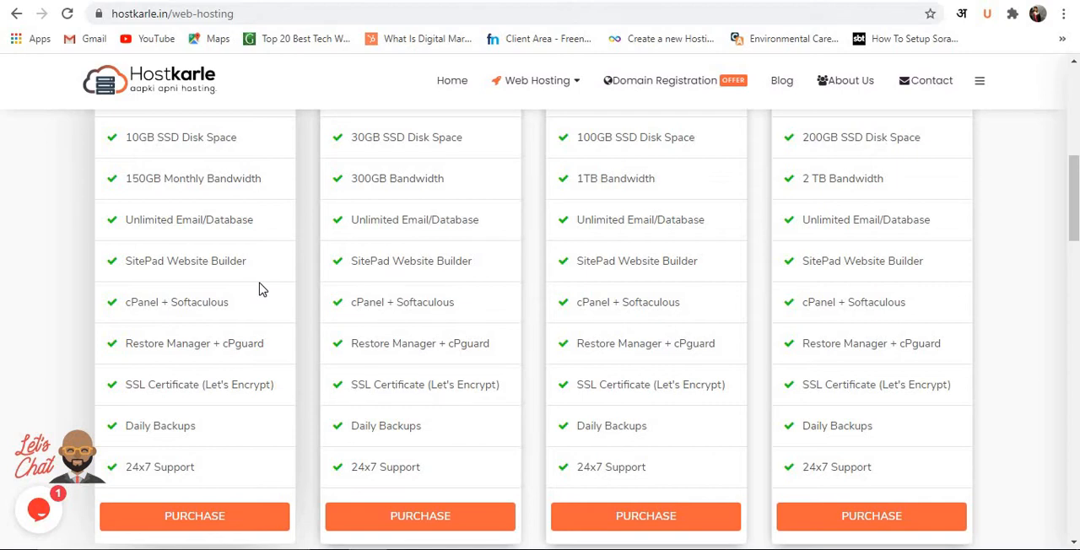
Review the Starter plan's SSL certificate feature, order the plan with 12-month annual billing at Rs.1188, and turn on the order page's Lights setting.
scroll(245, 312, down, 3)
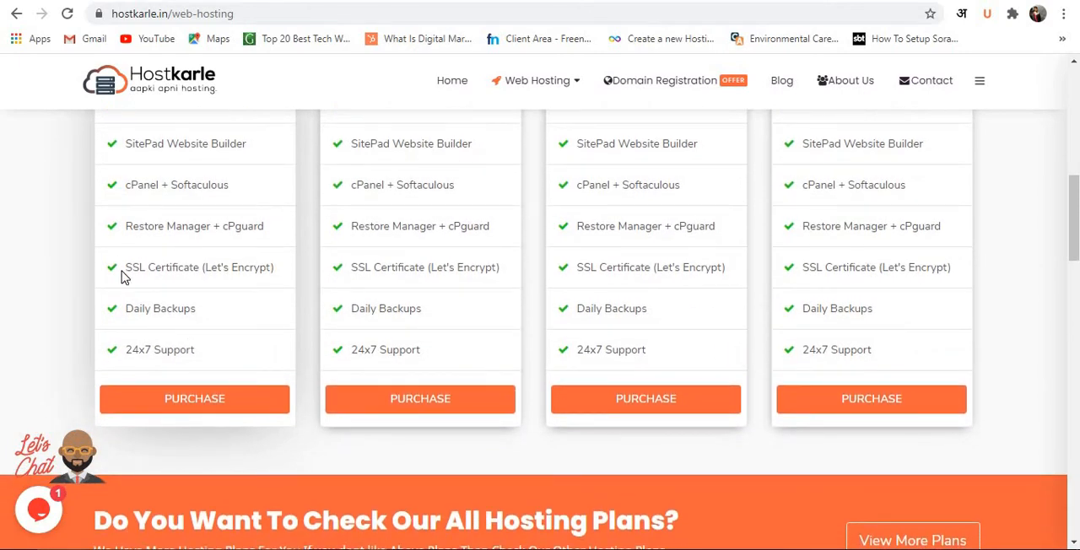
drag(123, 276, 277, 289)
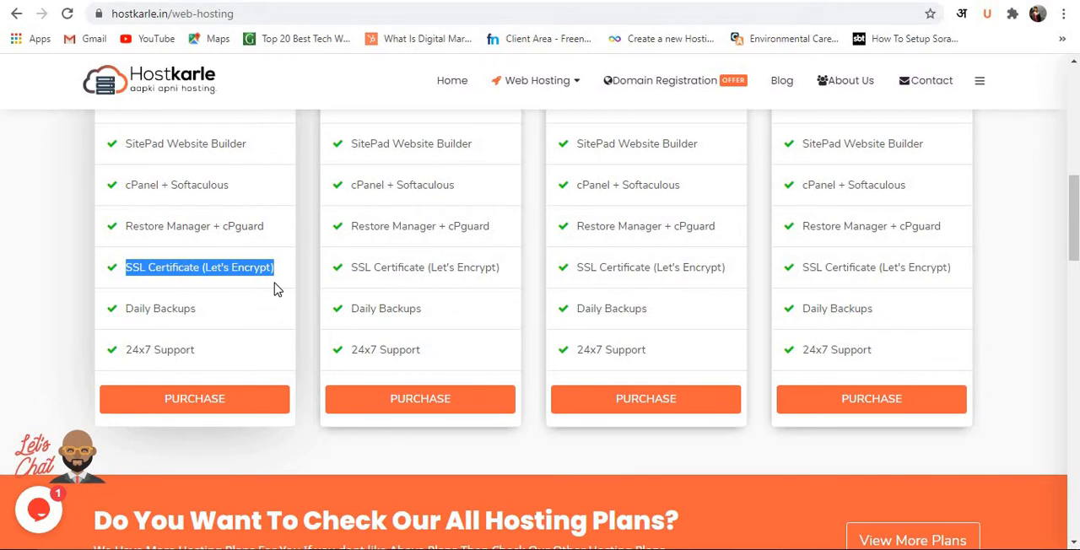
scroll(273, 289, up, 3)
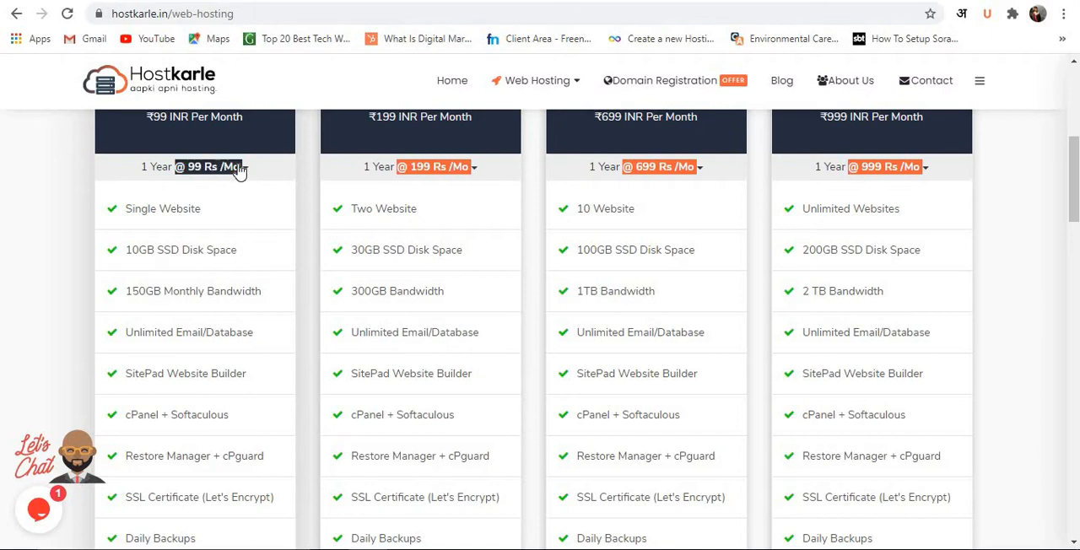
click(241, 167)
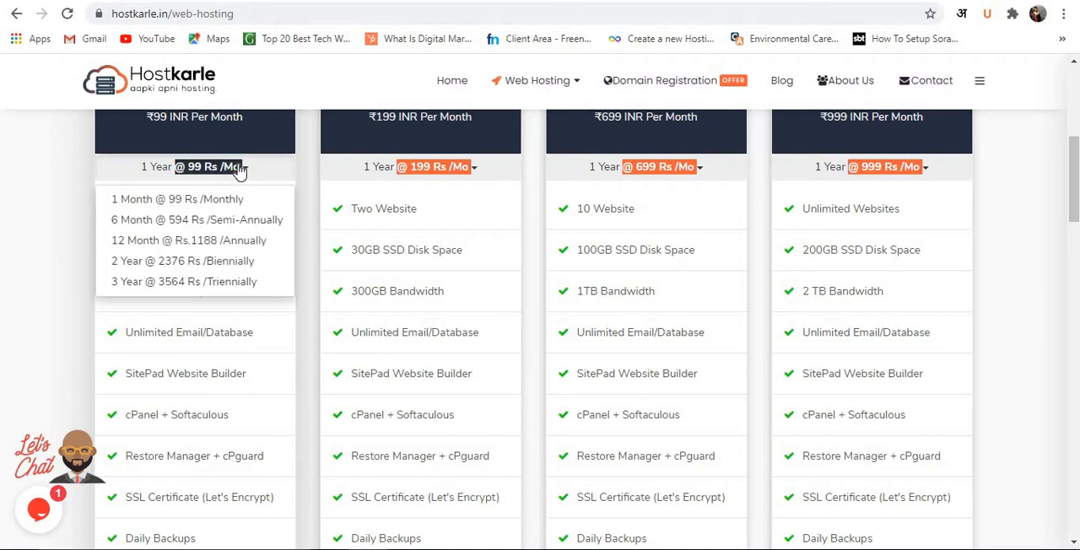
click(247, 244)
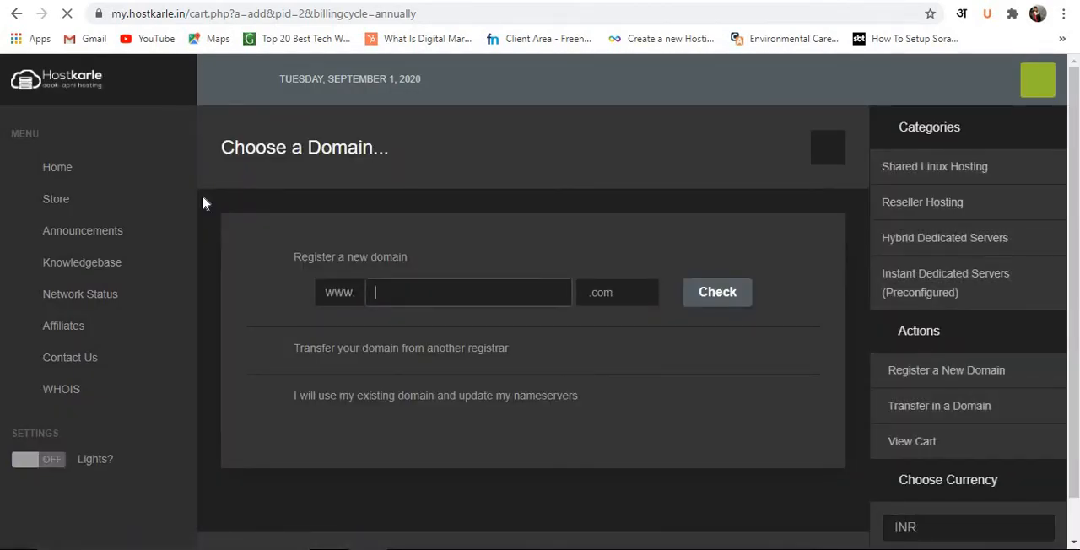
click(24, 471)
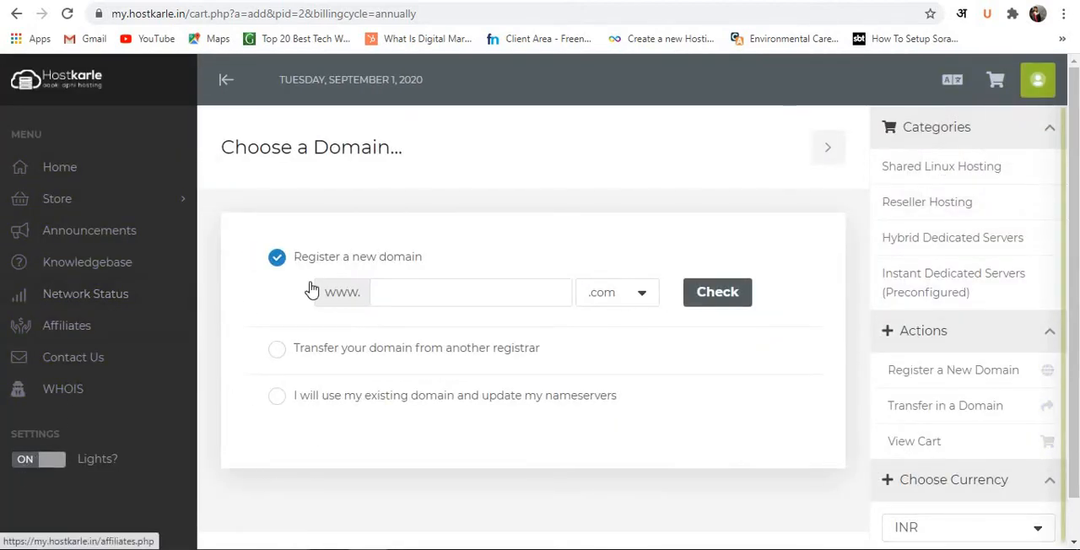
Check whether the new domain aryanservice.com can be registered and view the alternative extensions offered.
scroll(265, 299, down, 1)
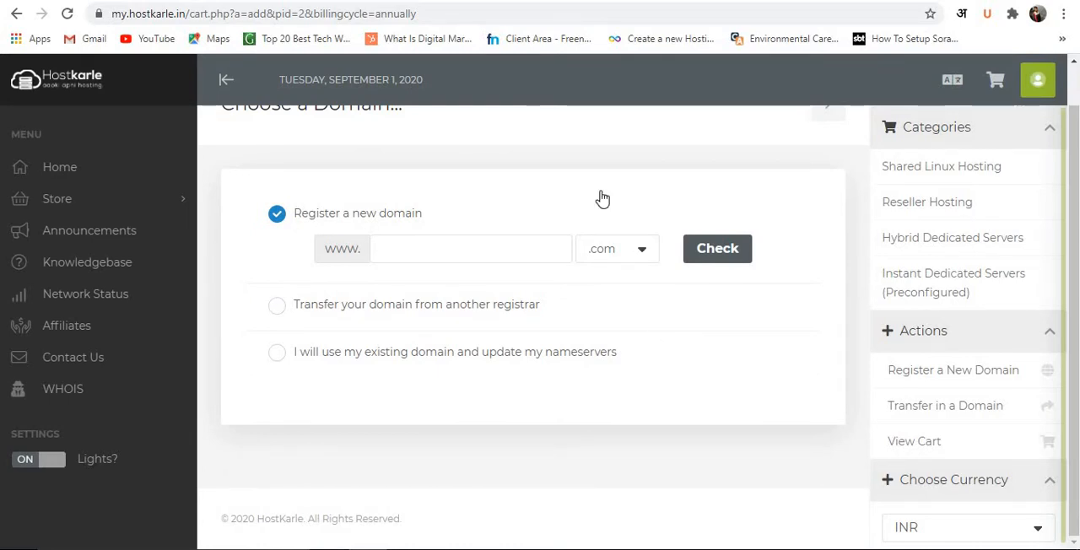
click(495, 246)
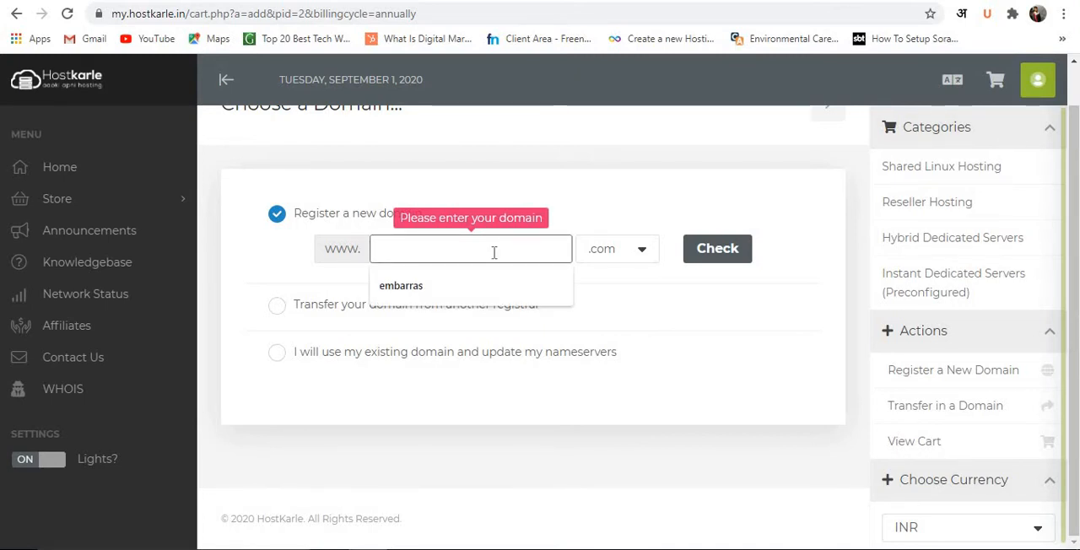
text(ar)
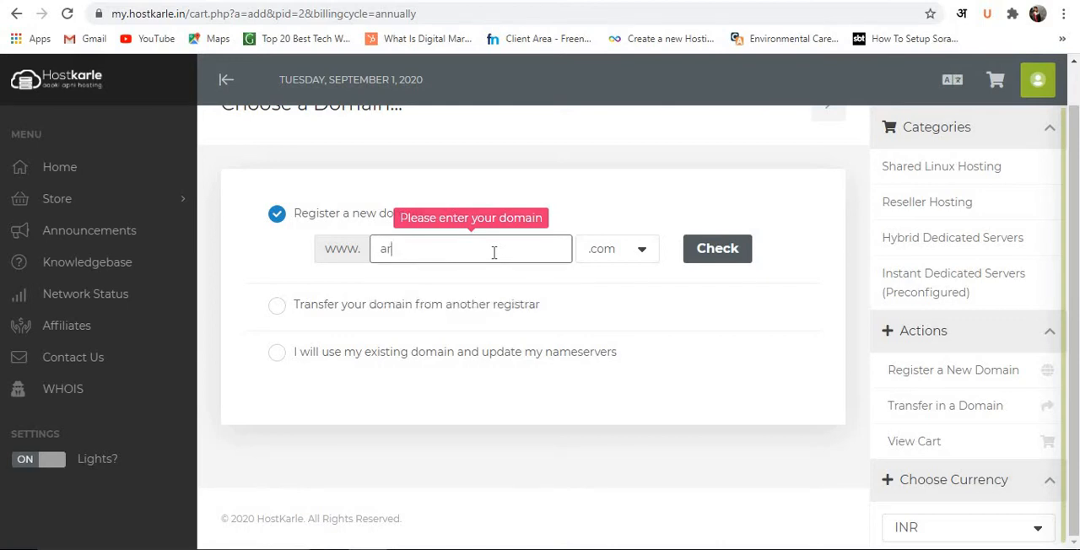
text(yanservice)
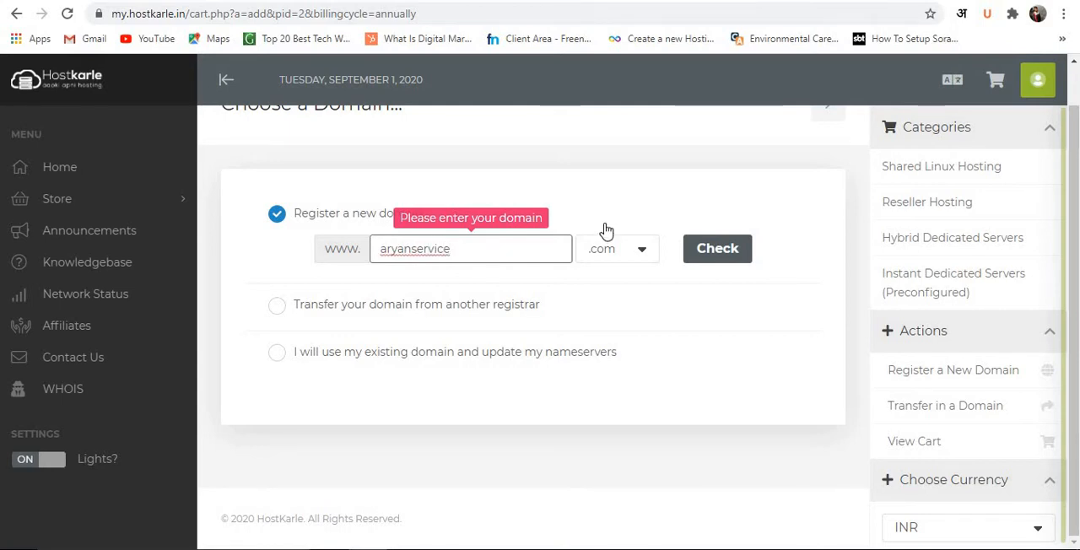
click(720, 266)
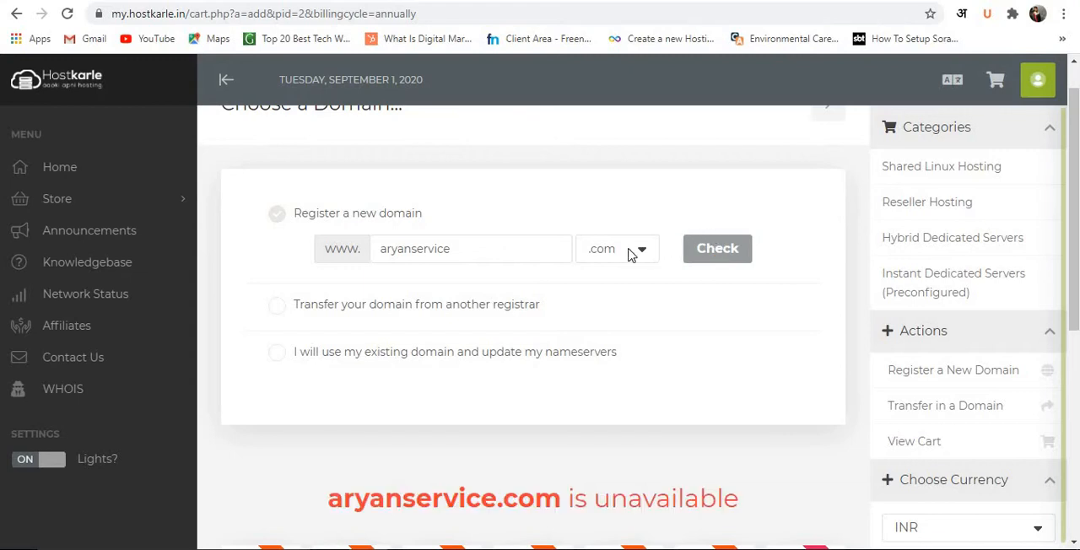
scroll(608, 266, down, 2)
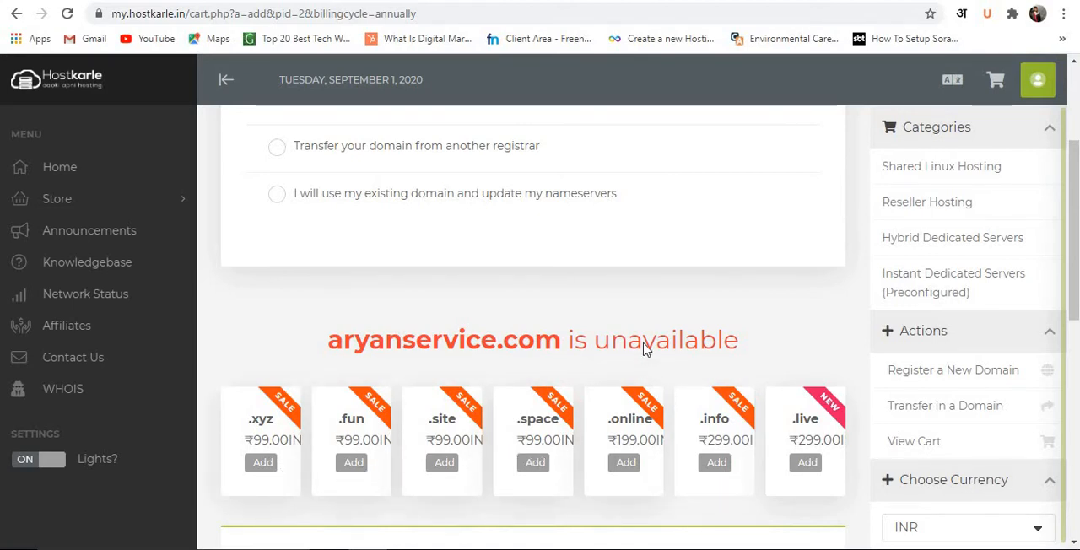
Check the availability of xgsnzysbszg.com as a new domain and examine its registration price and the suggested domains.
scroll(648, 350, up, 2)
click(489, 295)
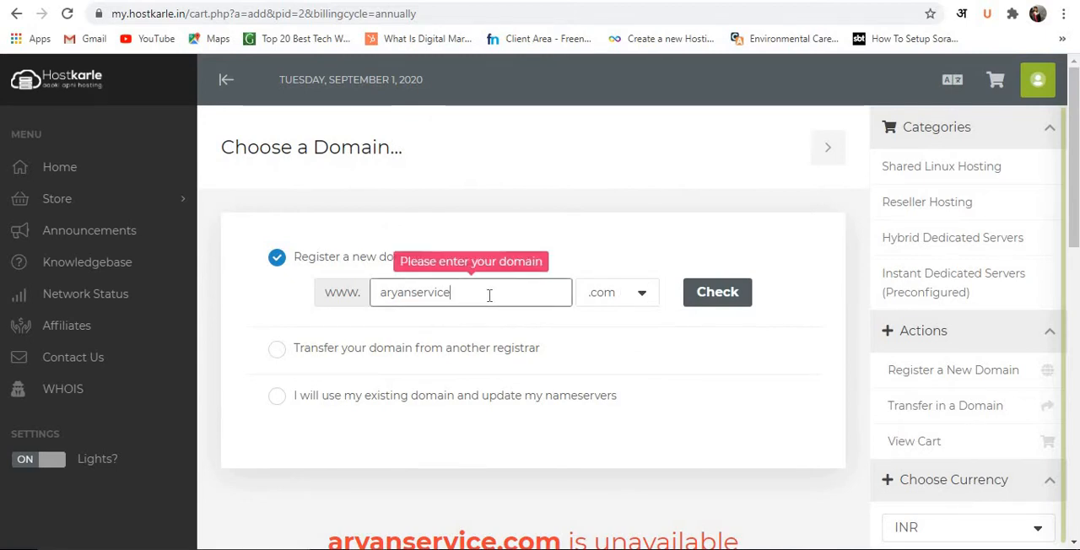
key(BackSpace)
text(xgsnzysbszg)
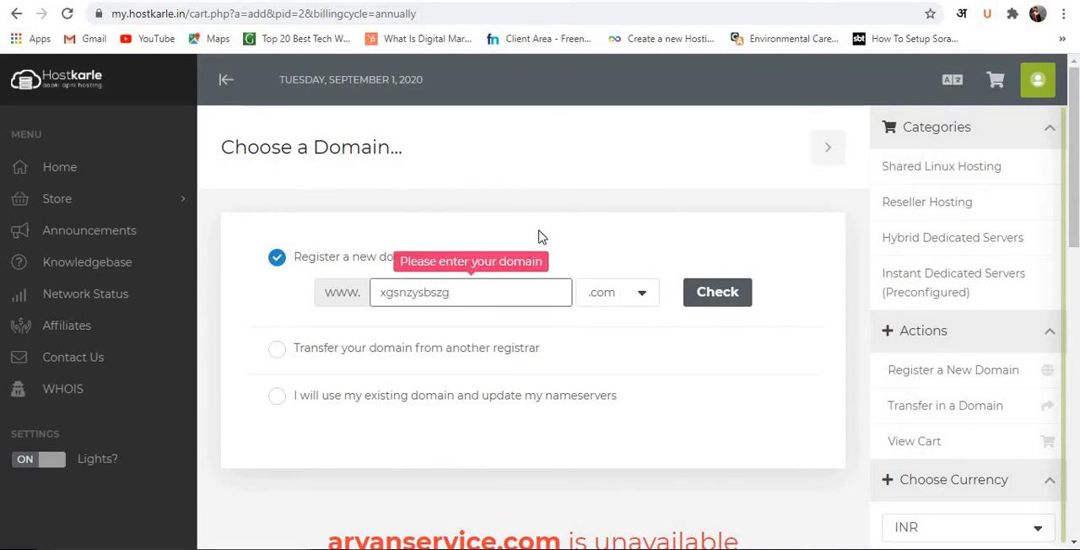
click(698, 302)
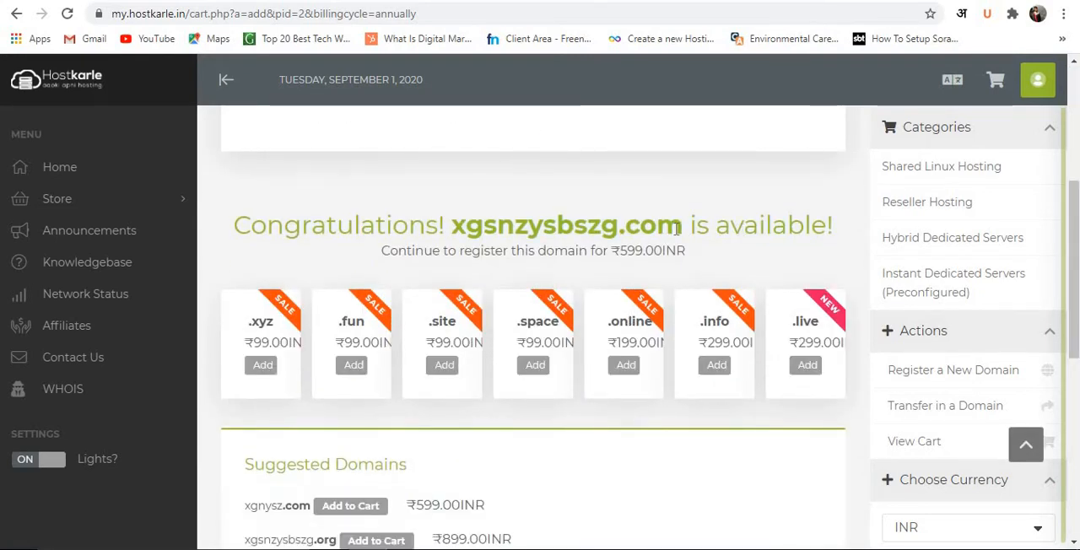
scroll(591, 292, down, 2)
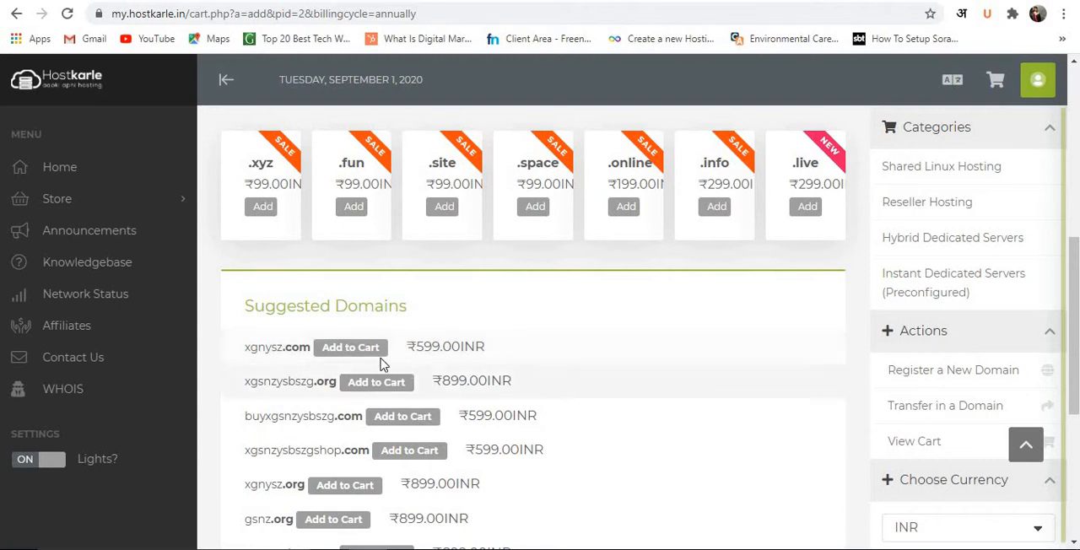
scroll(361, 361, up, 3)
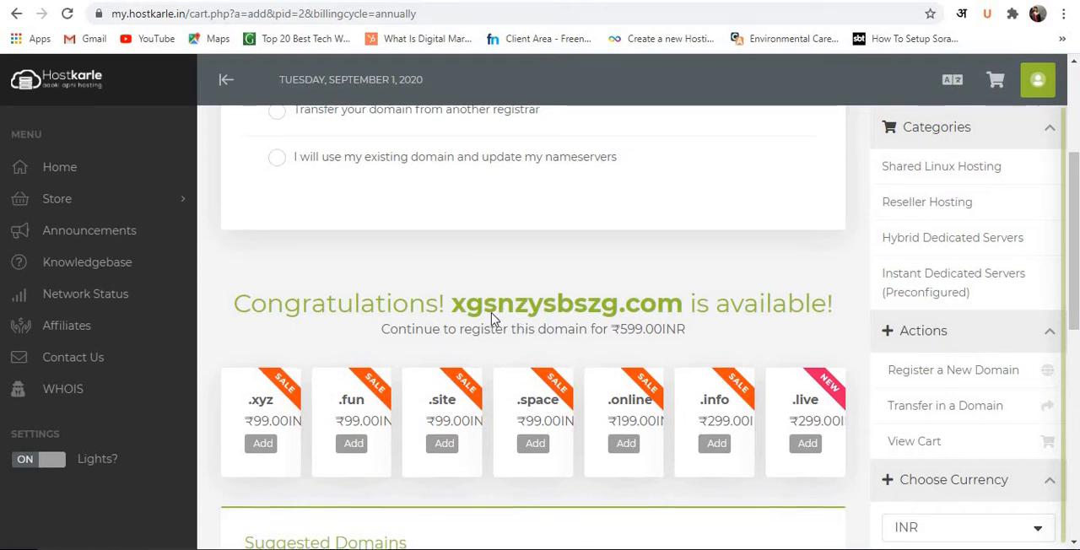
scroll(403, 335, down, 2)
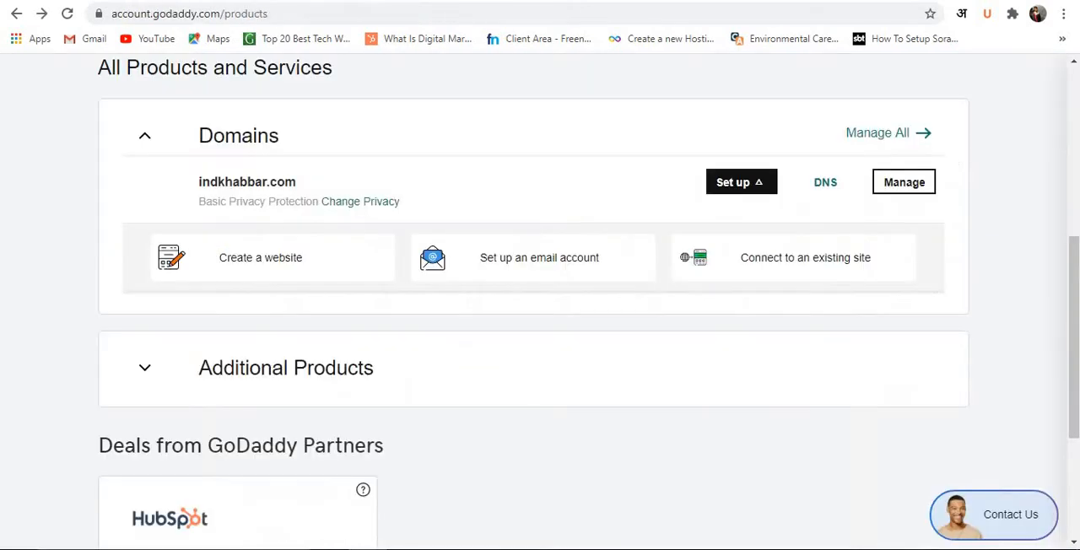
View the GoDaddy products page, the WBeen login page and the topic outline, and return to the Hostkarle domain selection.
scroll(239, 98, down, 2)
scroll(239, 98, down, 2)
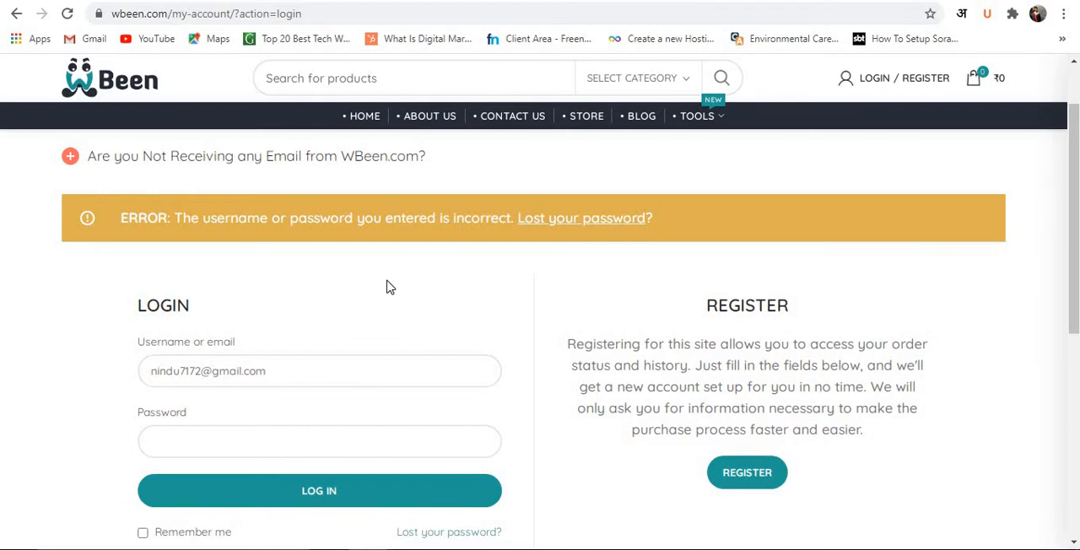
scroll(387, 288, down, 10)
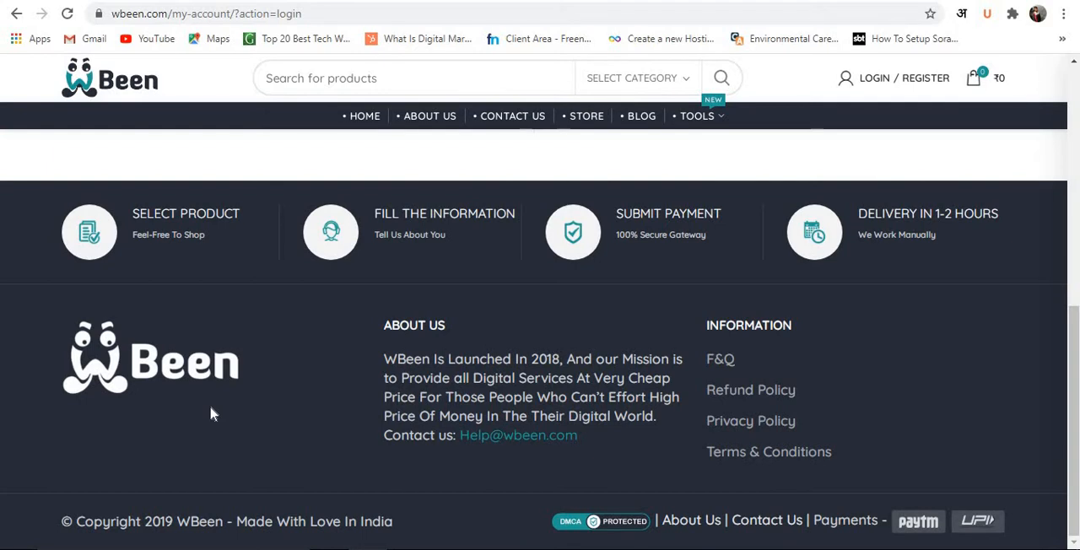
click(88, 0)
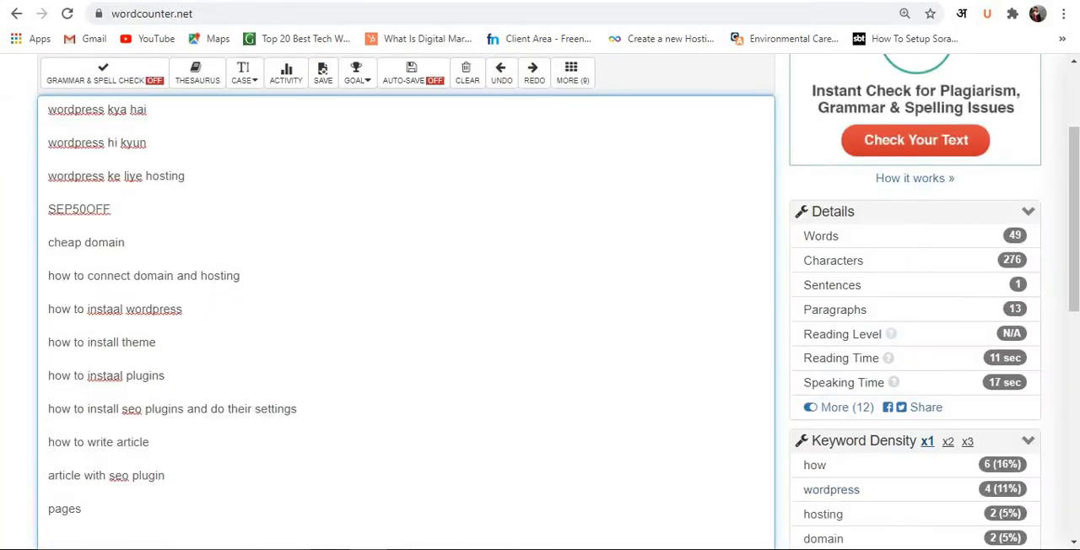
key(ctrl+Tab)
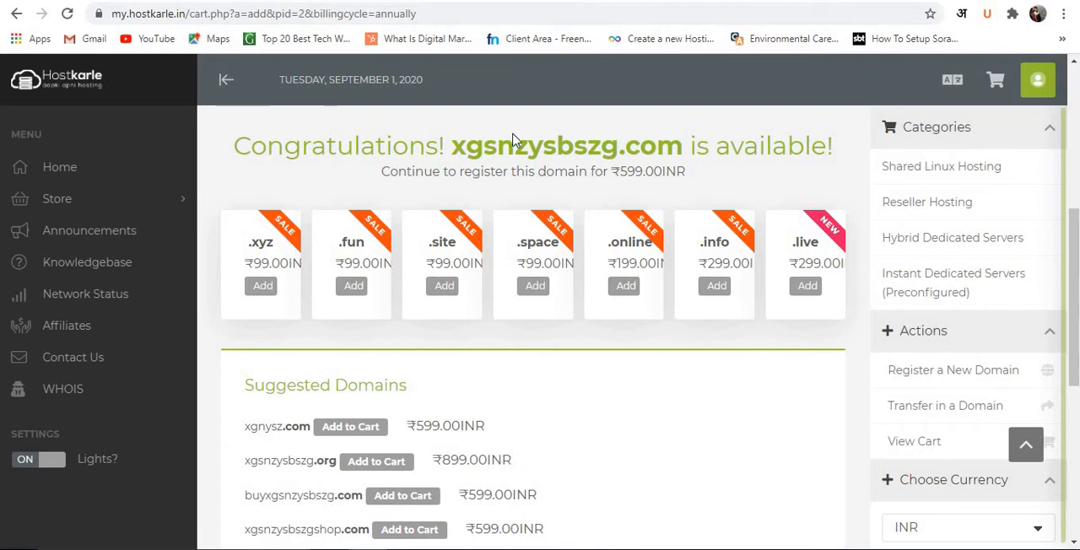
Select the option to transfer a domain from another registrar.
scroll(603, 253, up, 5)
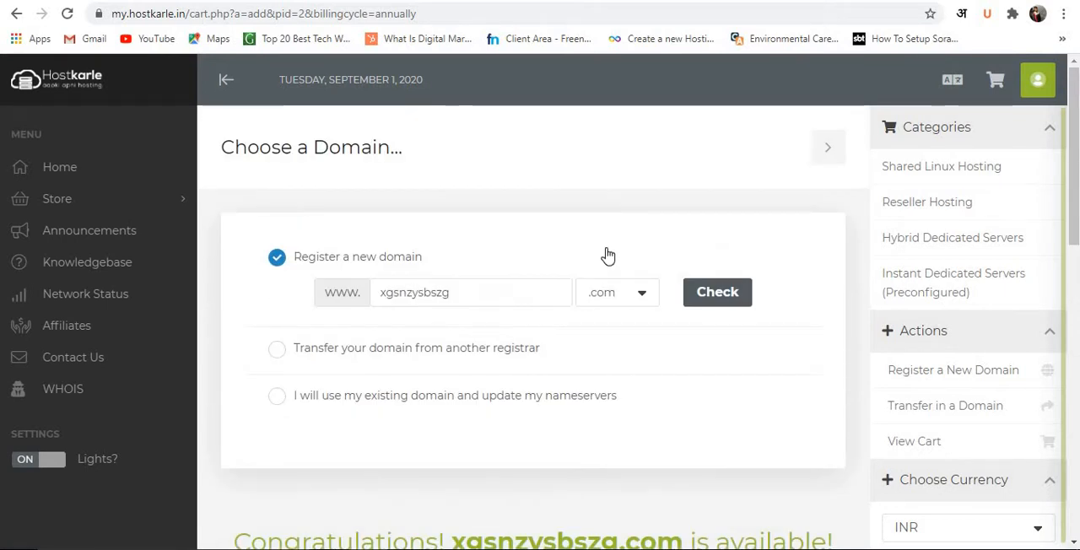
scroll(608, 253, down, 1)
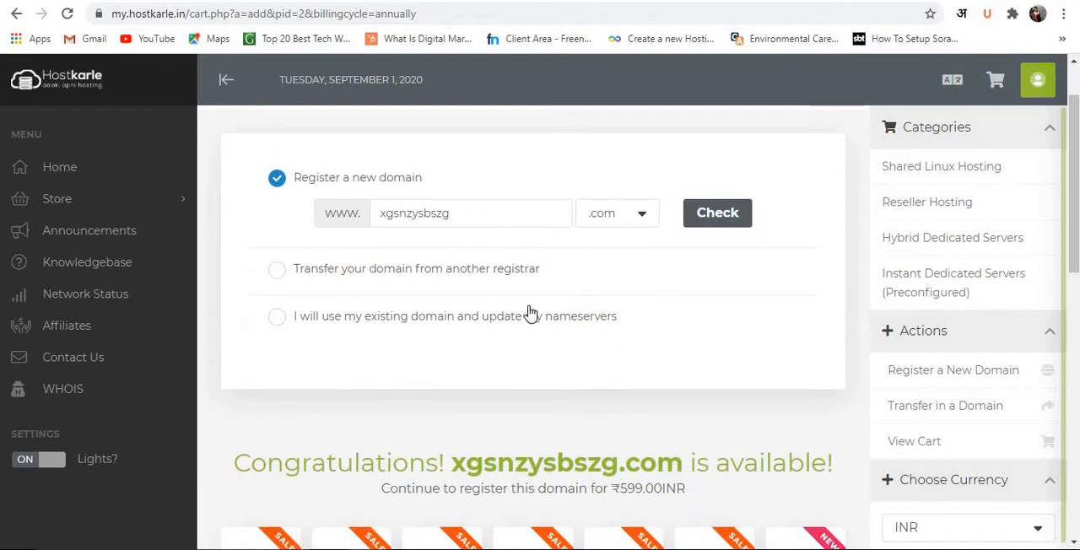
click(279, 271)
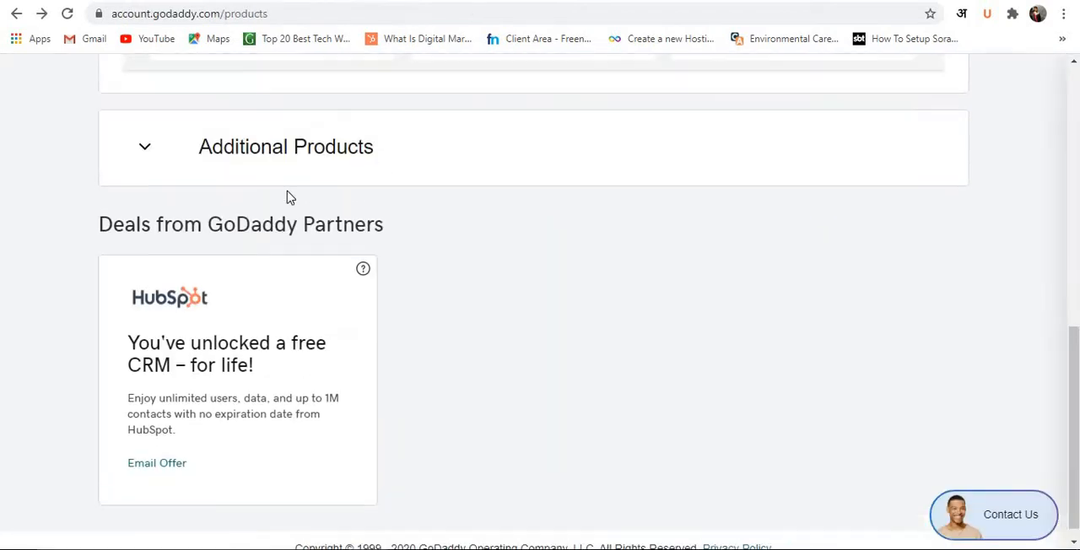
scroll(287, 196, up, 6)
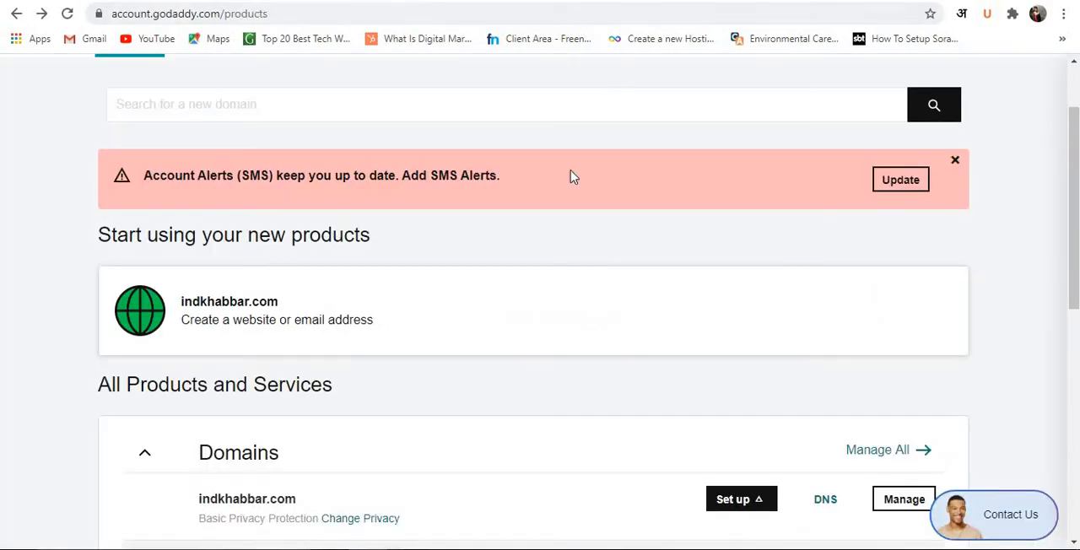
Switch to the GoDaddy account's products page, view the owned domain, and return to the Hostkarle order page.
scroll(569, 194, down, 1)
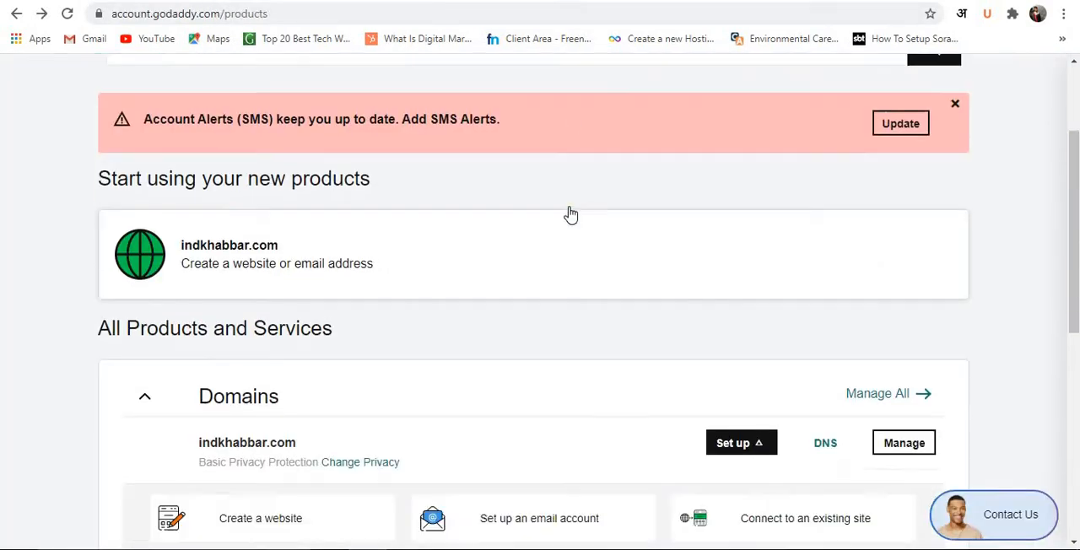
scroll(567, 203, up, 2)
scroll(563, 193, up, 1)
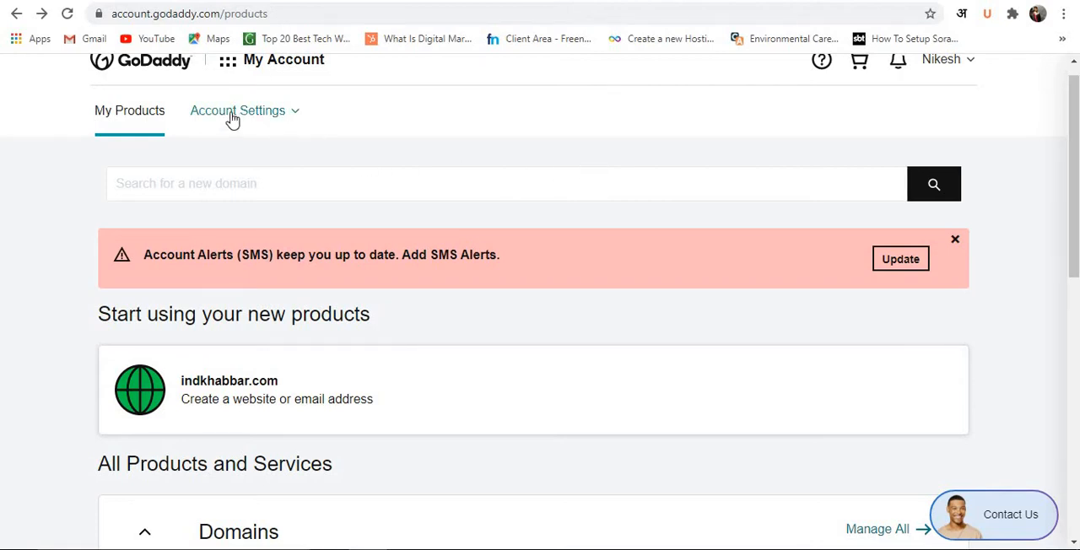
click(84, 1)
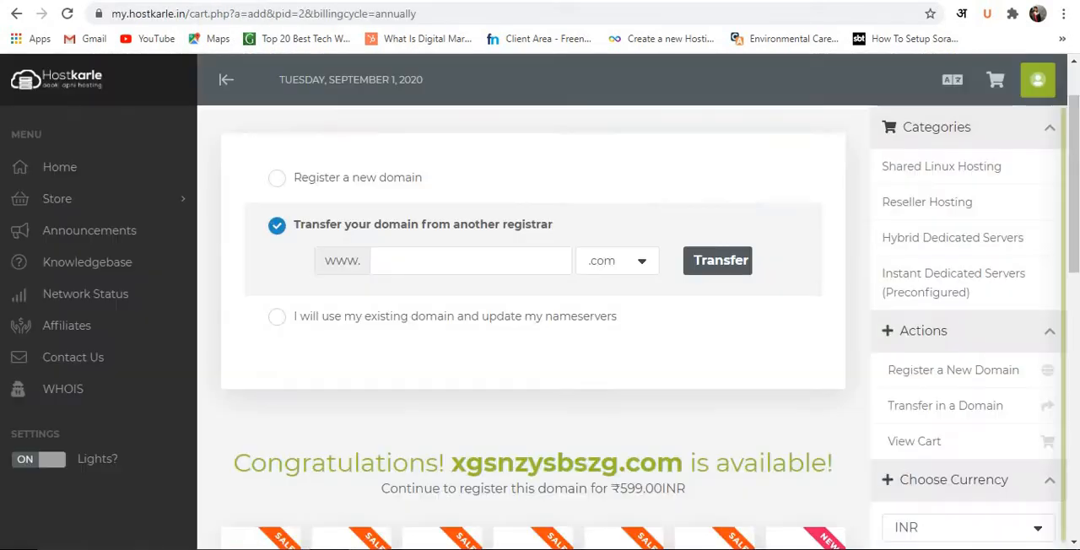
Choose to use an existing domain and update its nameservers for the hosting order.
scroll(370, 224, down, 1)
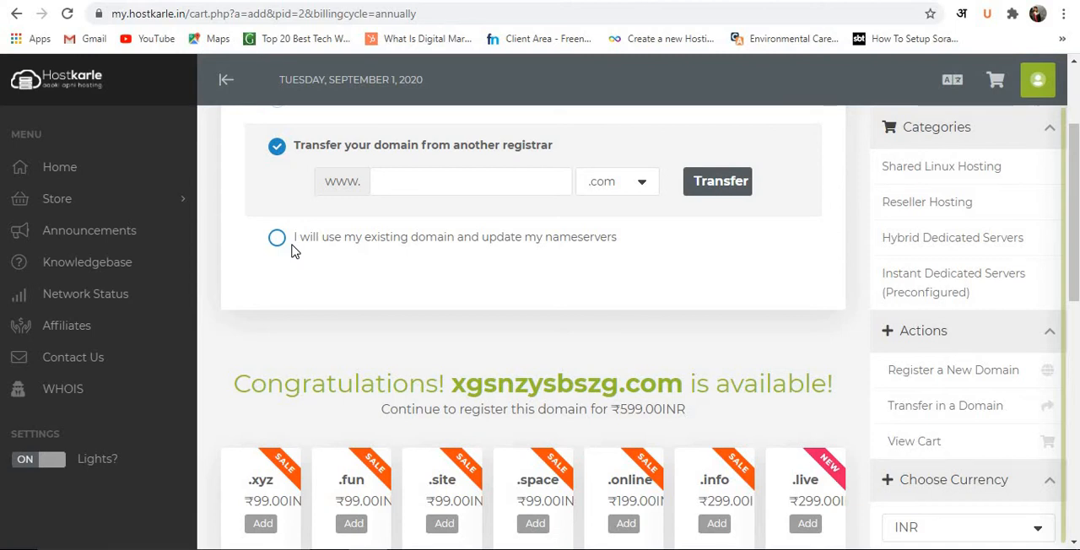
click(285, 249)
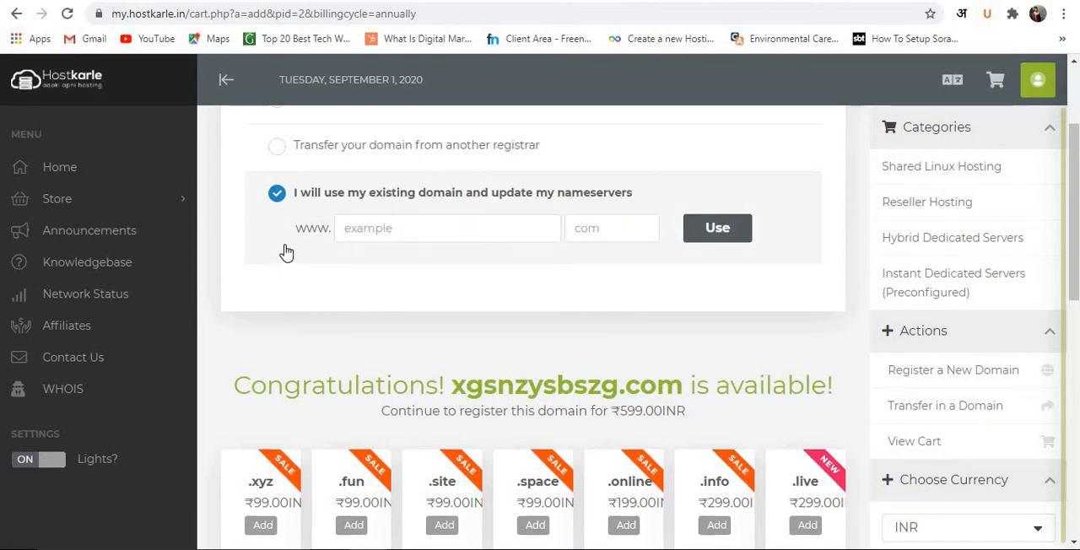
click(352, 228)
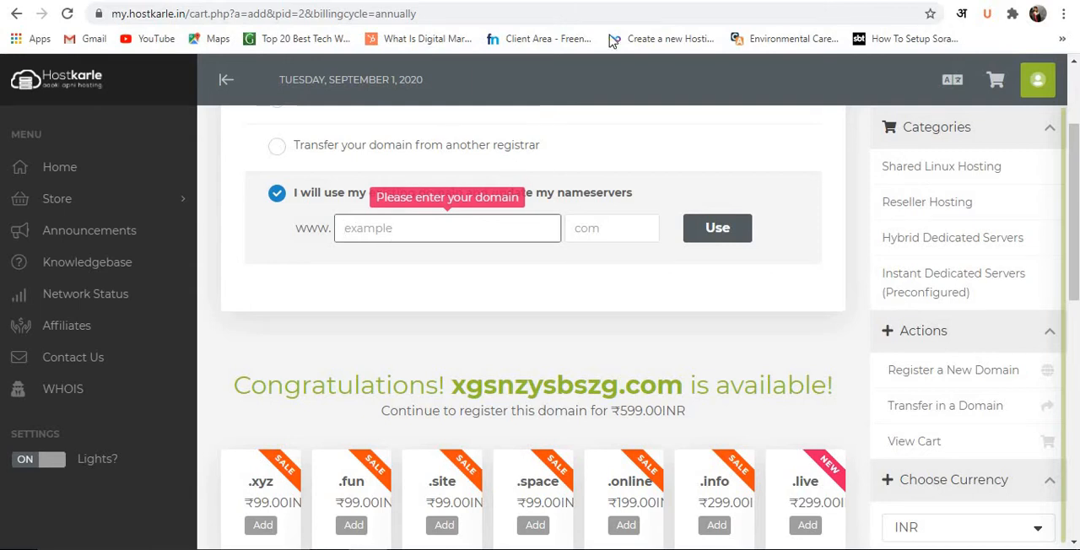
Switch to the GoDaddy products page, check the owned domain's name, and return to the Hostkarle order page.
click(621, 1)
click(561, 1)
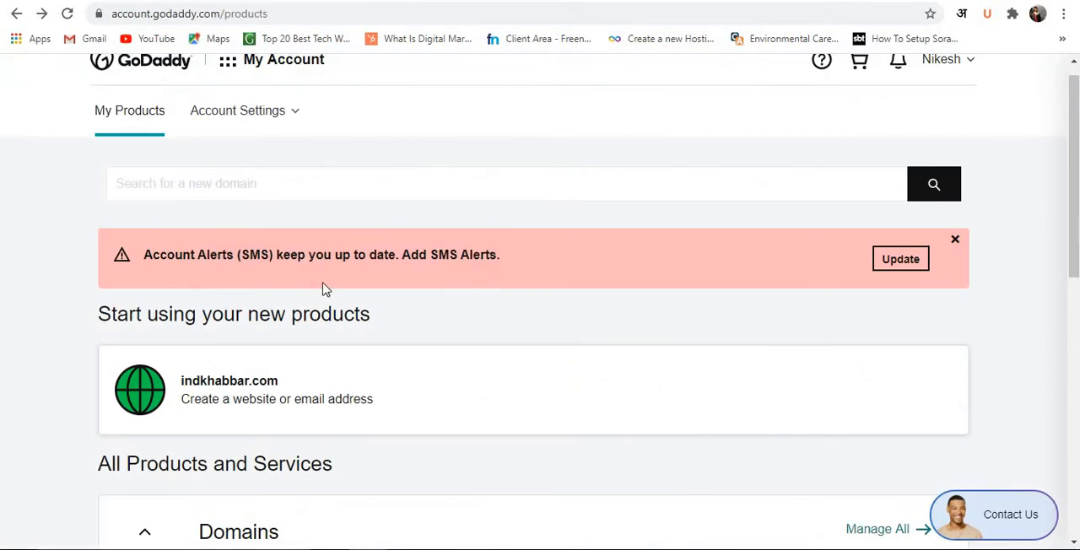
scroll(321, 290, down, 1)
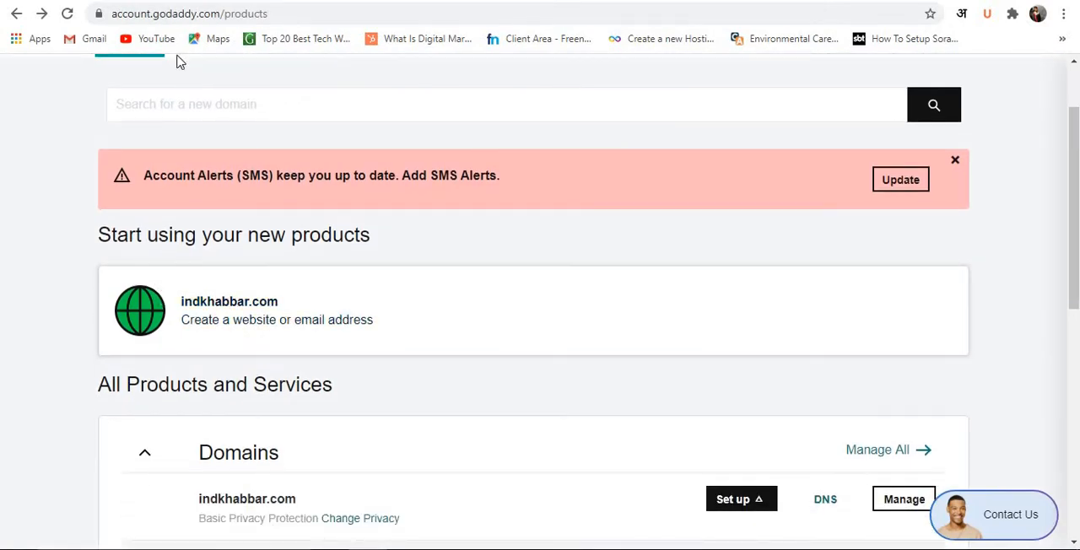
click(182, 1)
Enter indkhabbar with the extension com as the existing domain and use it for the hosting order.
click(362, 228)
text(in)
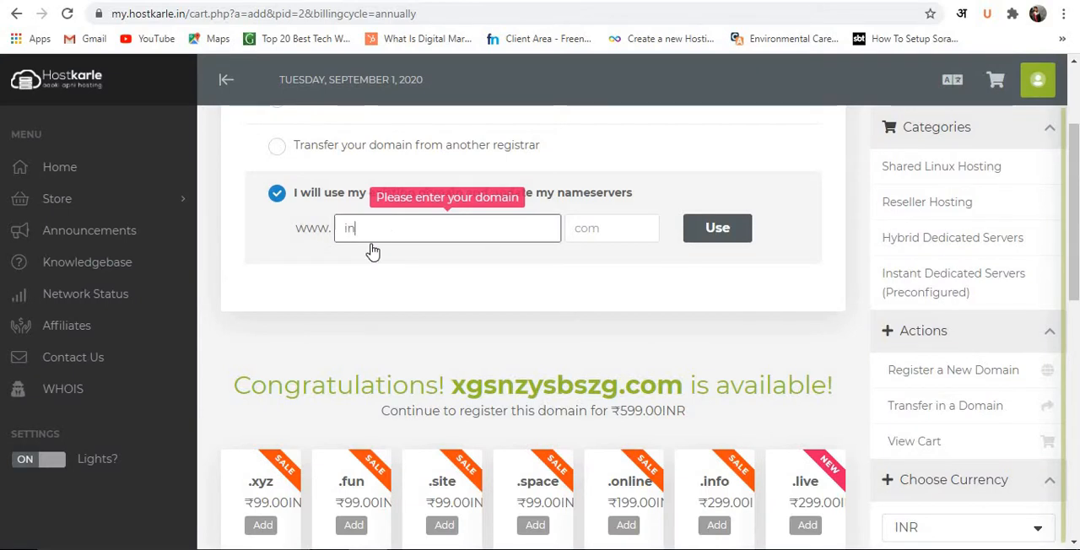
text(dkhabbar)
click(586, 235)
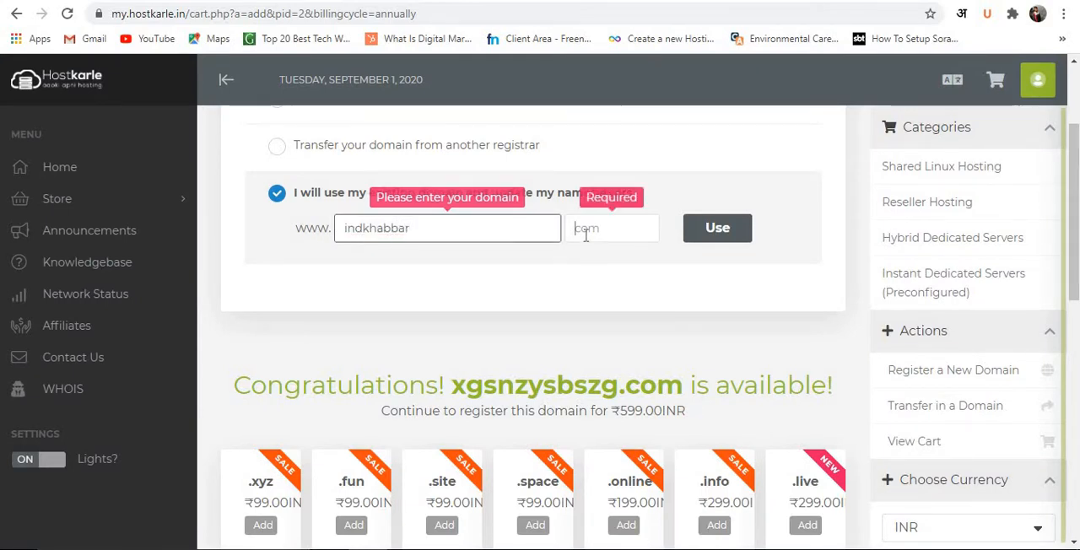
text(com)
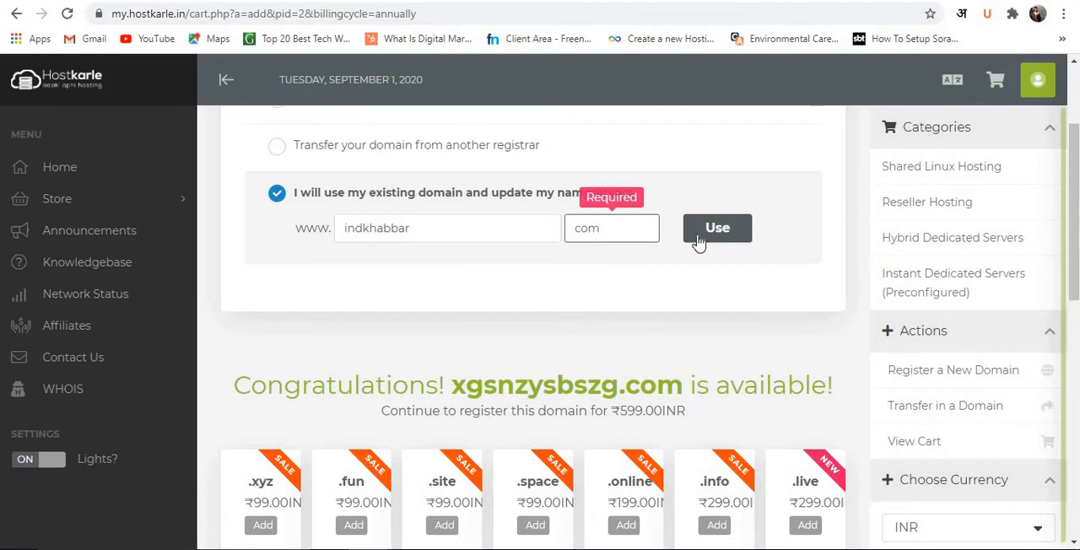
click(699, 242)
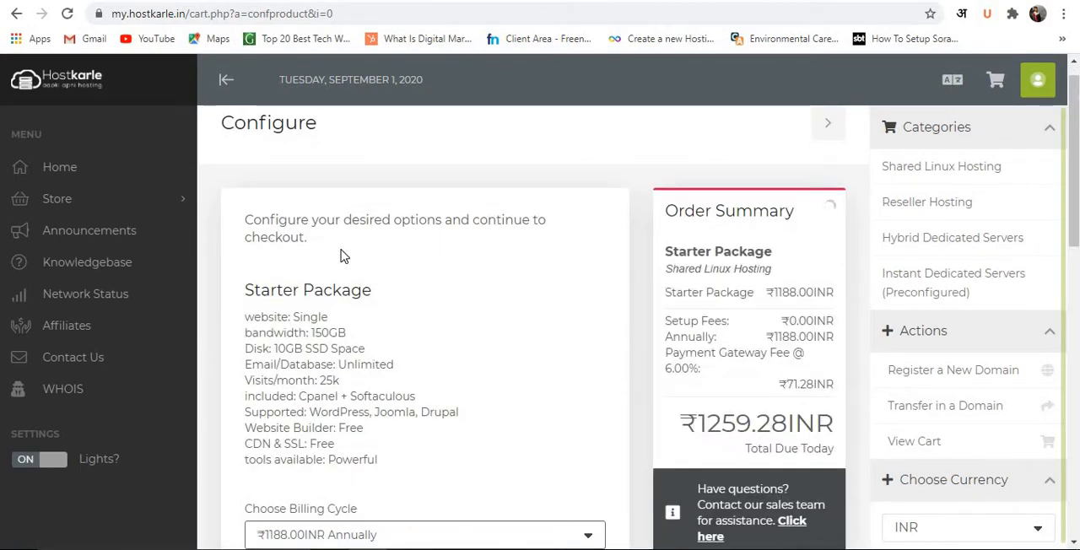
Review the Starter Package's included features and pricing on the order configuration page.
scroll(297, 255, down, 4)
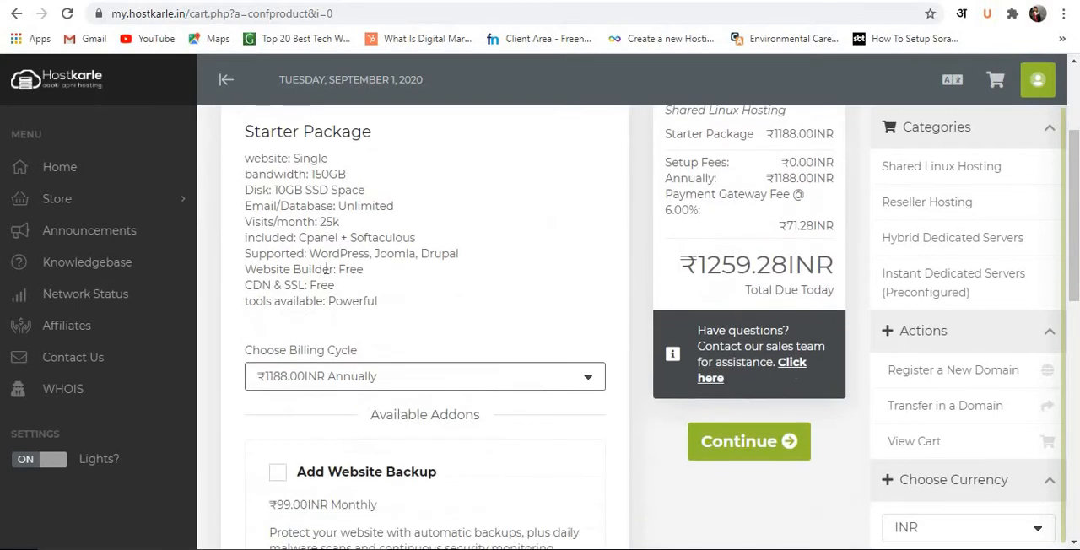
scroll(410, 287, up, 4)
scroll(410, 282, down, 2)
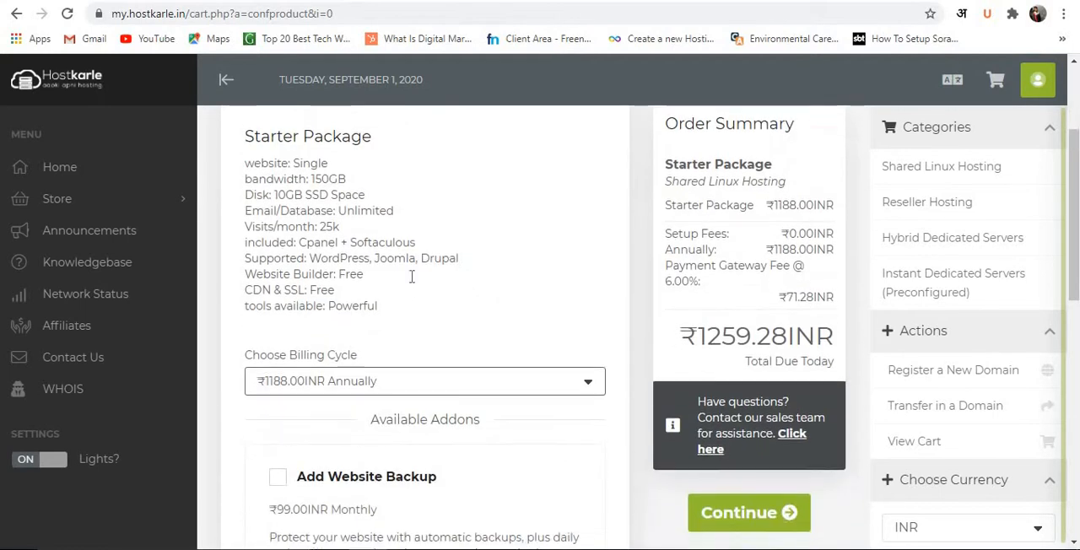
scroll(410, 282, up, 2)
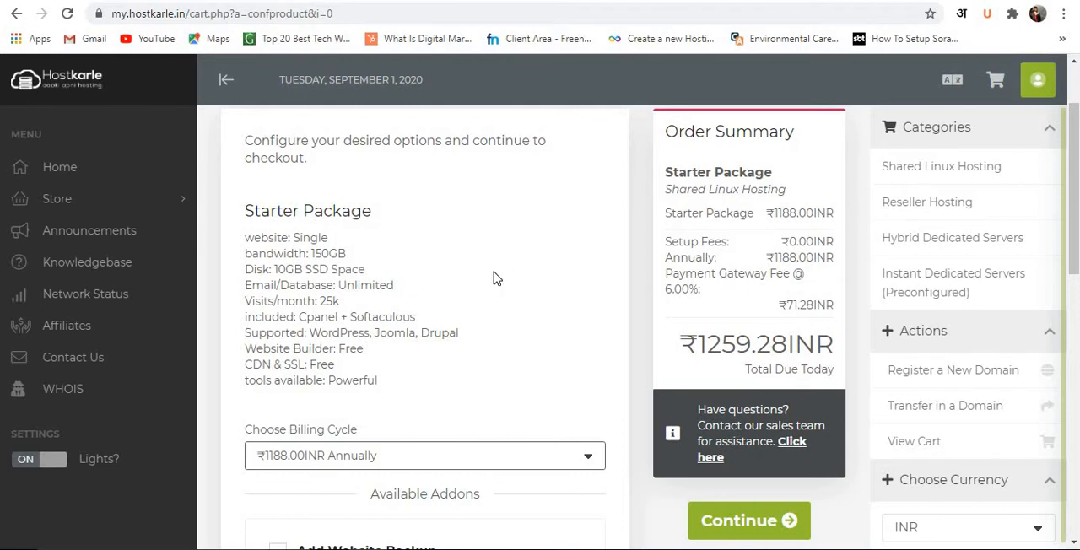
scroll(448, 279, down, 1)
scroll(443, 271, up, 2)
scroll(439, 338, down, 2)
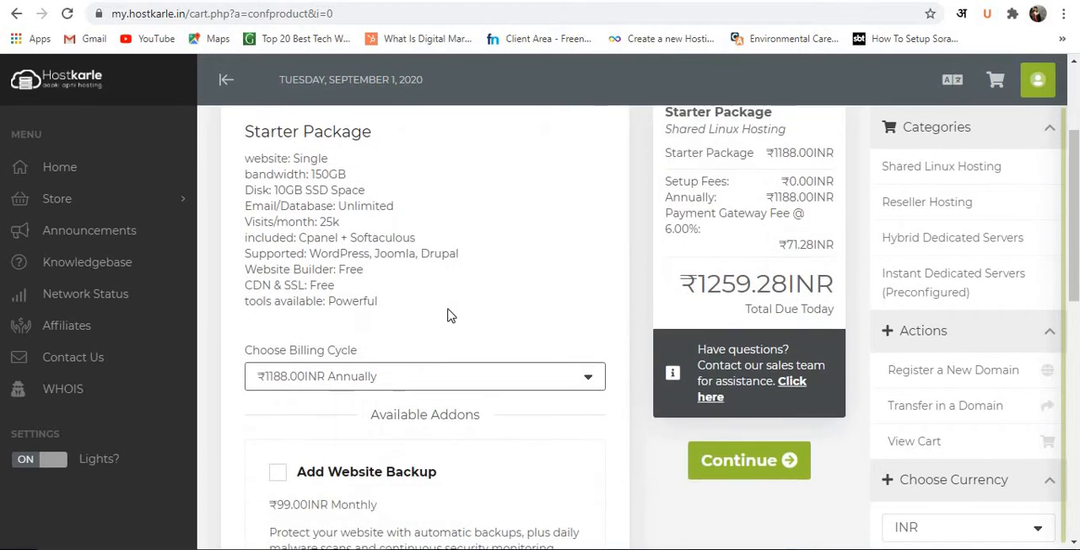
Set the Starter Package's billing cycle to Quarterly, view the existing WordPress blog, and return to the order configuration.
scroll(436, 369, down, 1)
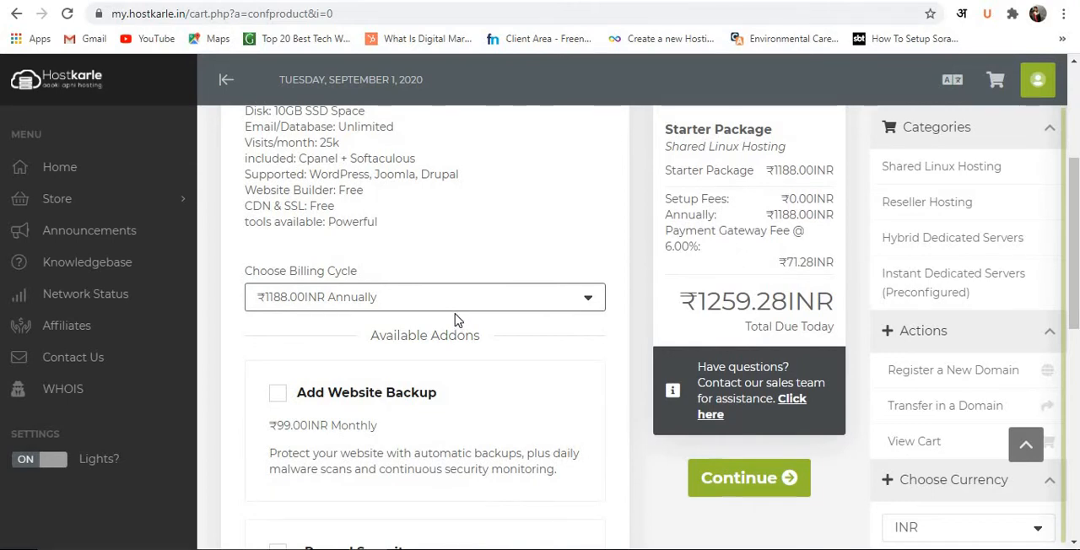
click(380, 304)
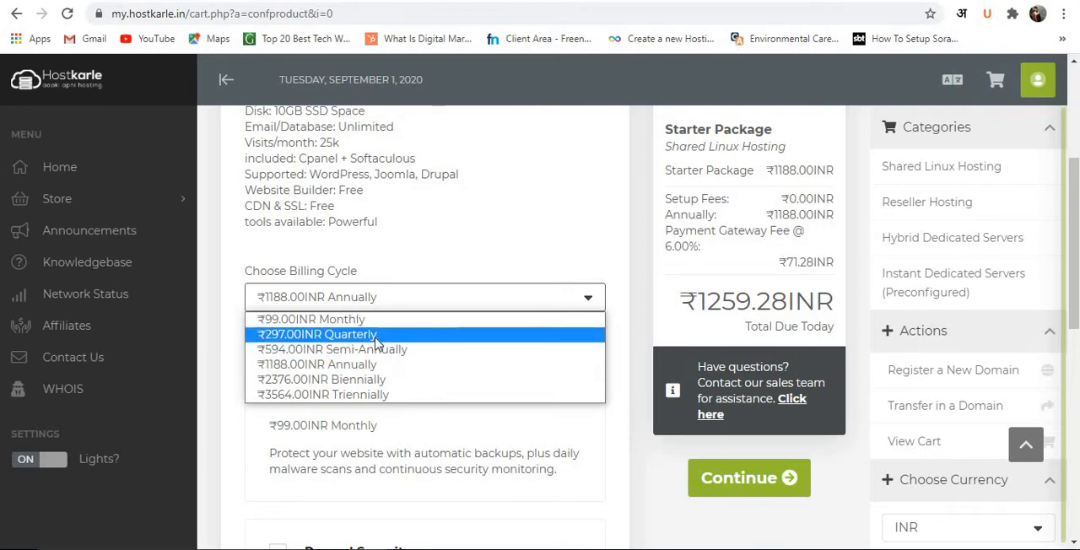
click(377, 338)
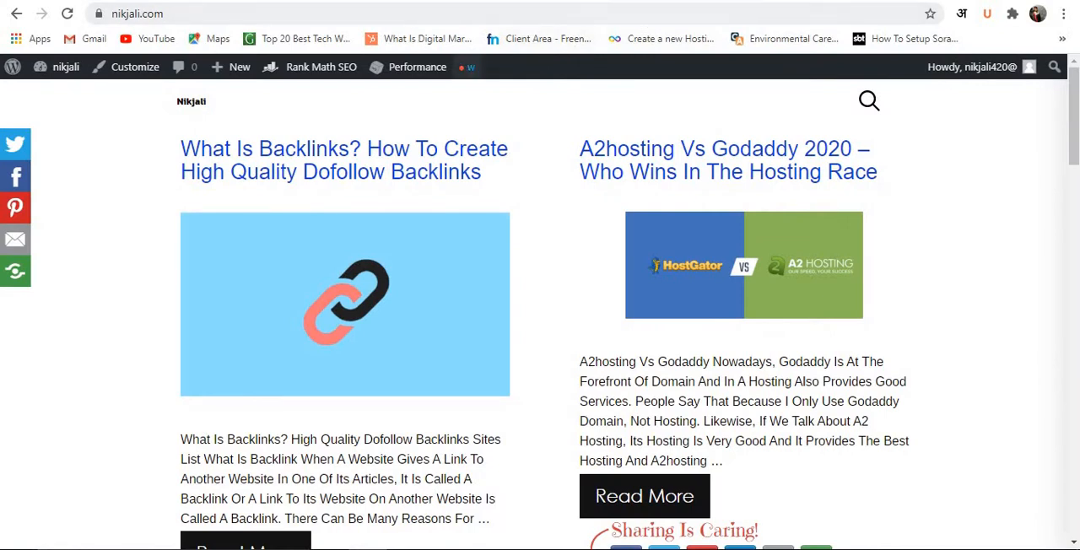
click(75, 1)
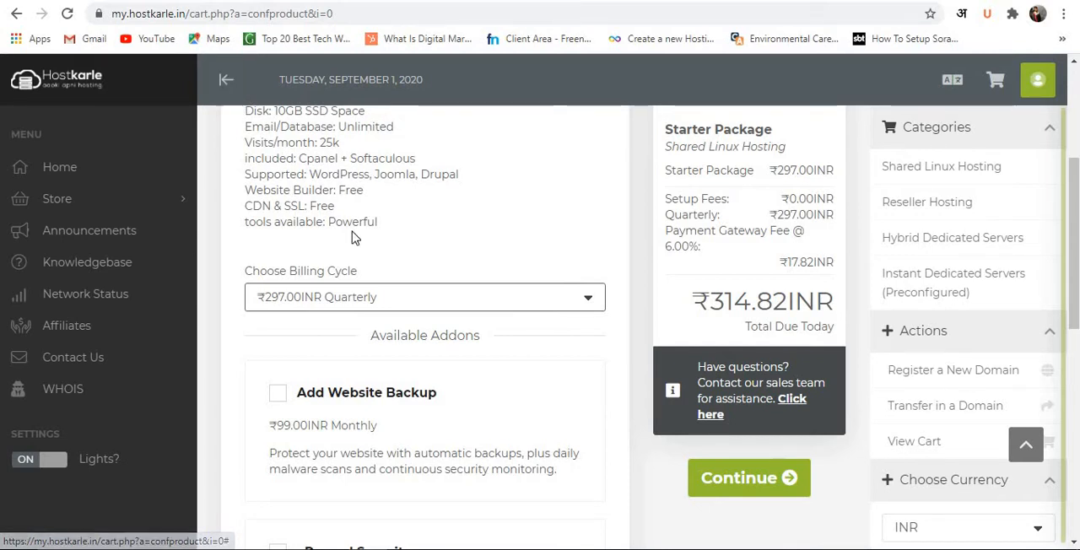
Add the SSL Certificate add-on to the order and set the billing cycle to Annually.
scroll(355, 239, down, 7)
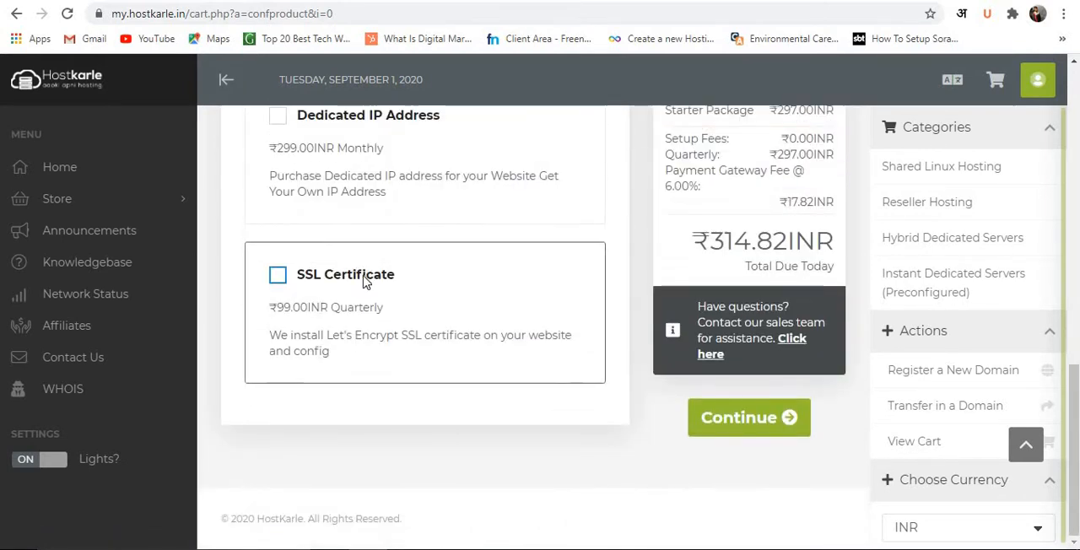
click(358, 282)
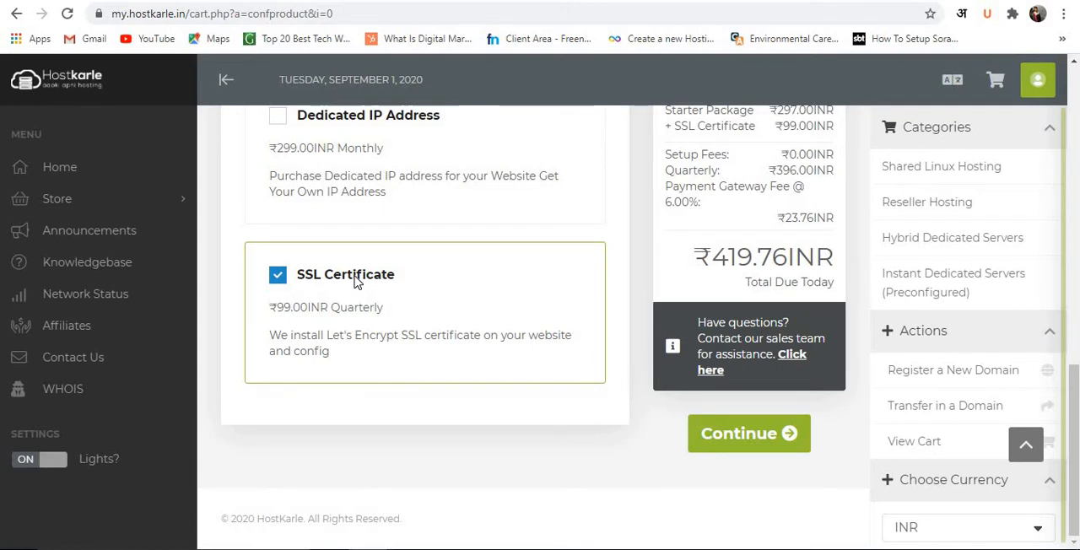
scroll(358, 282, up, 6)
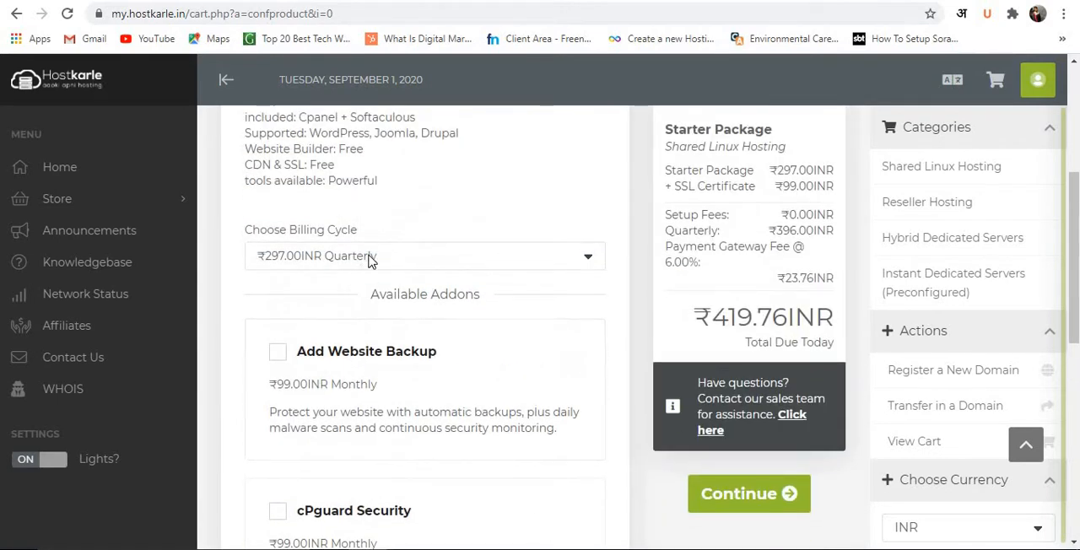
click(369, 257)
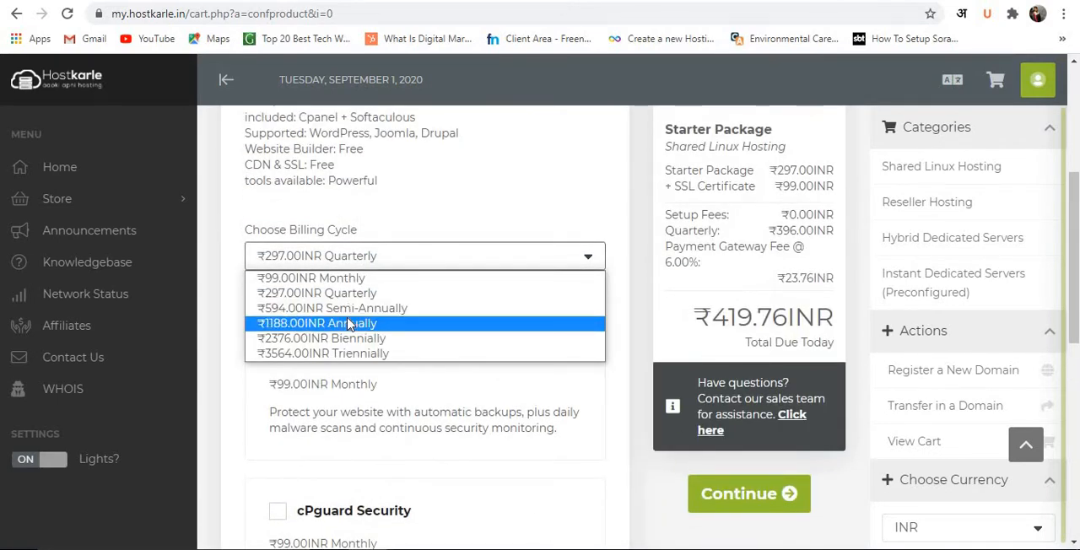
click(350, 324)
Examine the available add-ons: website backup, cPguard Security, dedicated IP address and SSL certificate.
scroll(350, 326, down, 5)
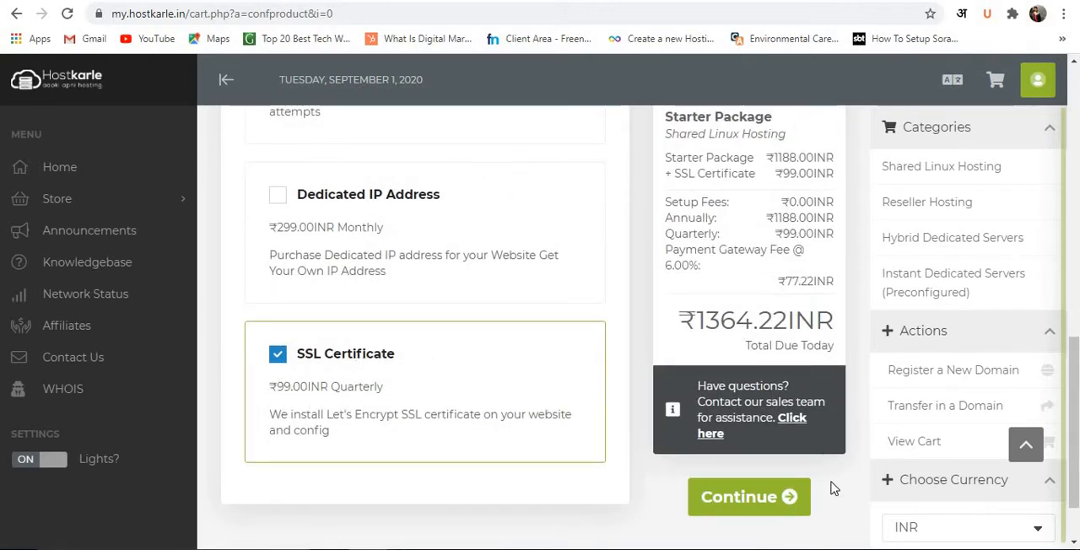
scroll(369, 363, up, 2)
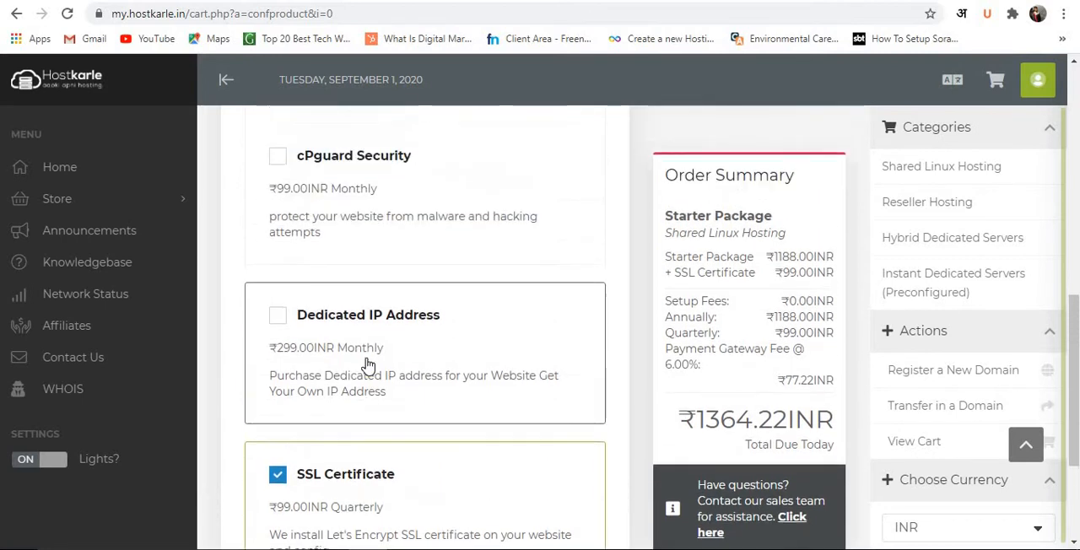
scroll(369, 363, up, 8)
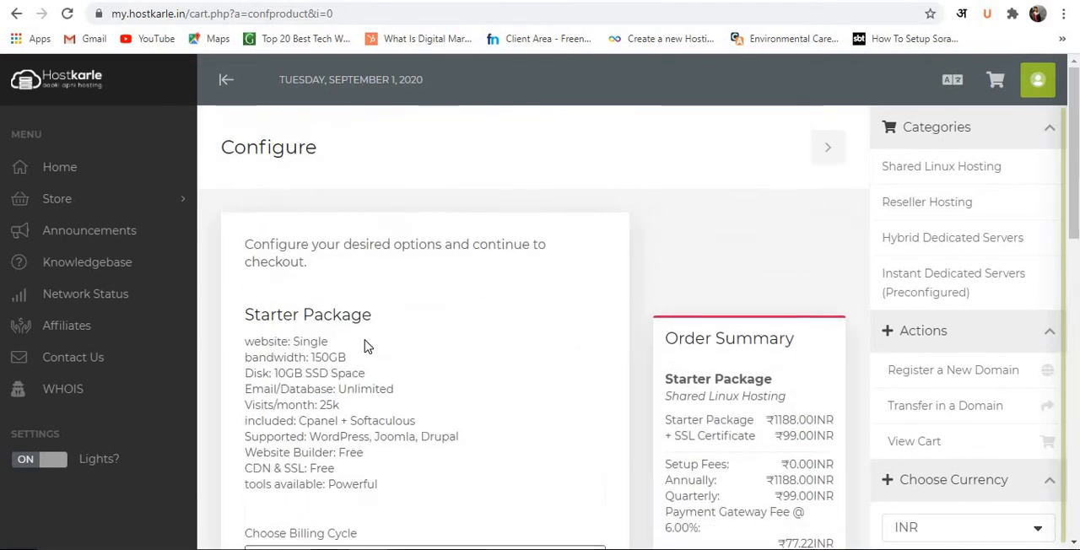
scroll(365, 346, down, 4)
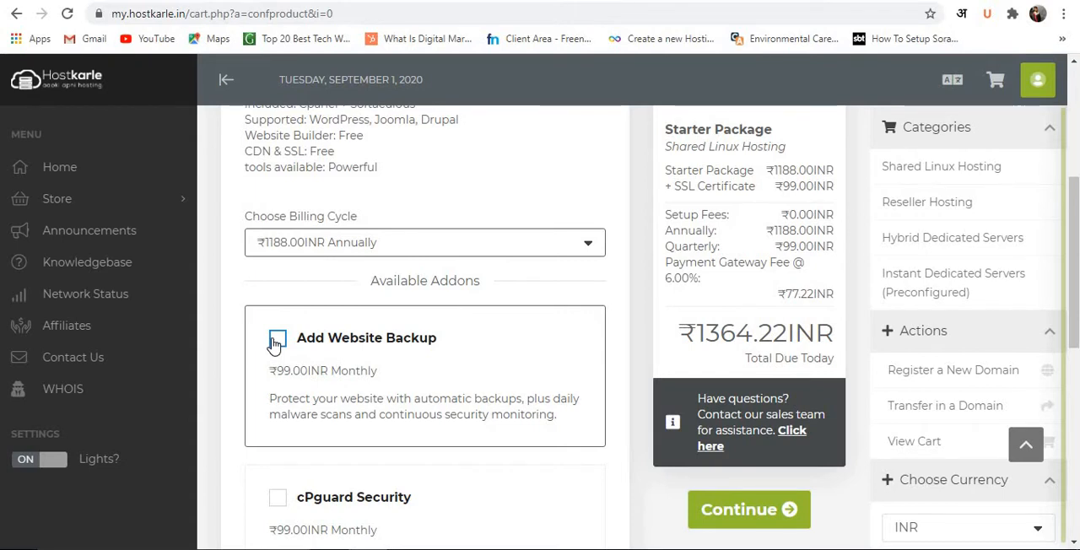
scroll(278, 338, down, 3)
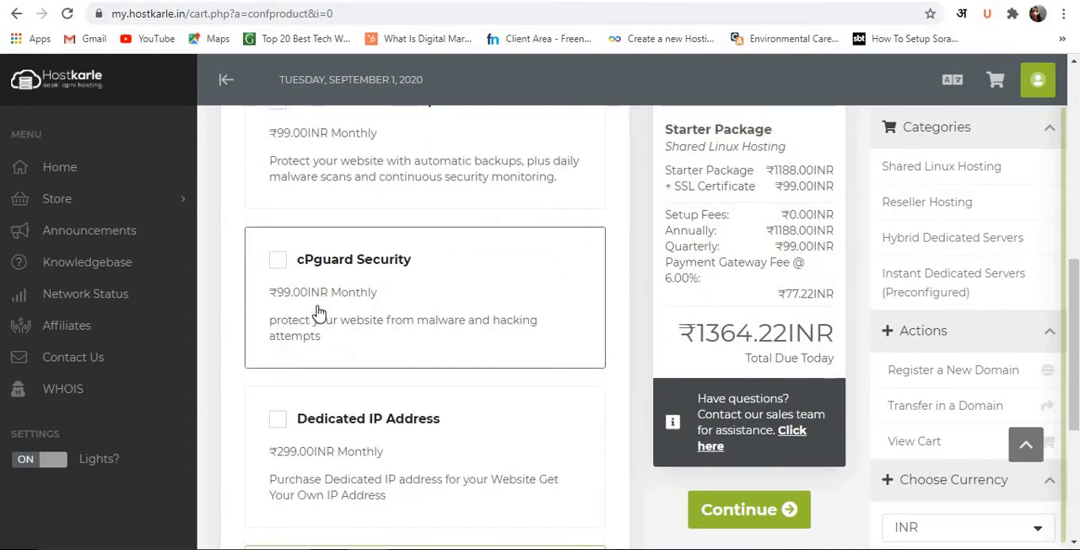
scroll(317, 314, down, 1)
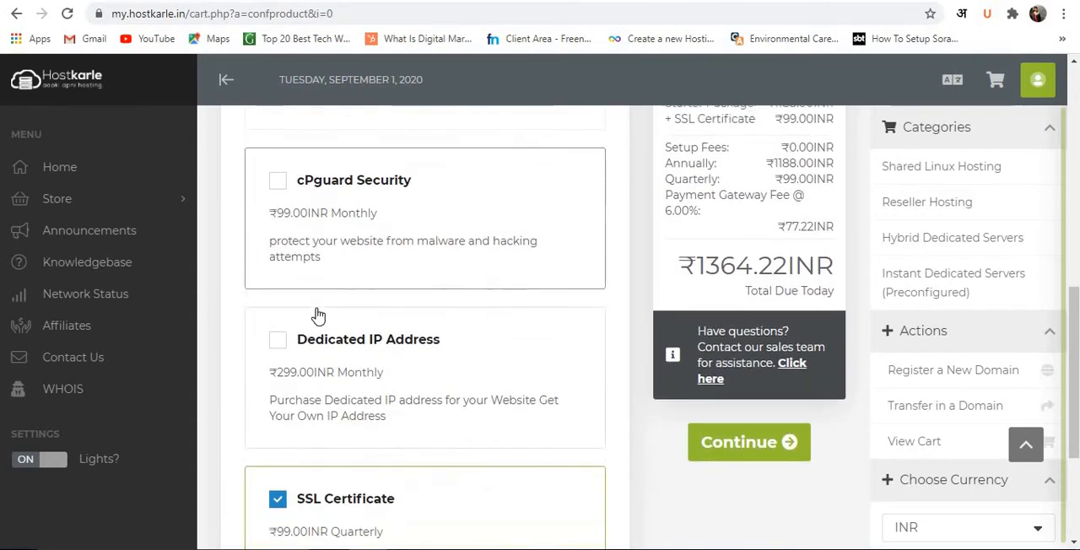
scroll(317, 314, down, 2)
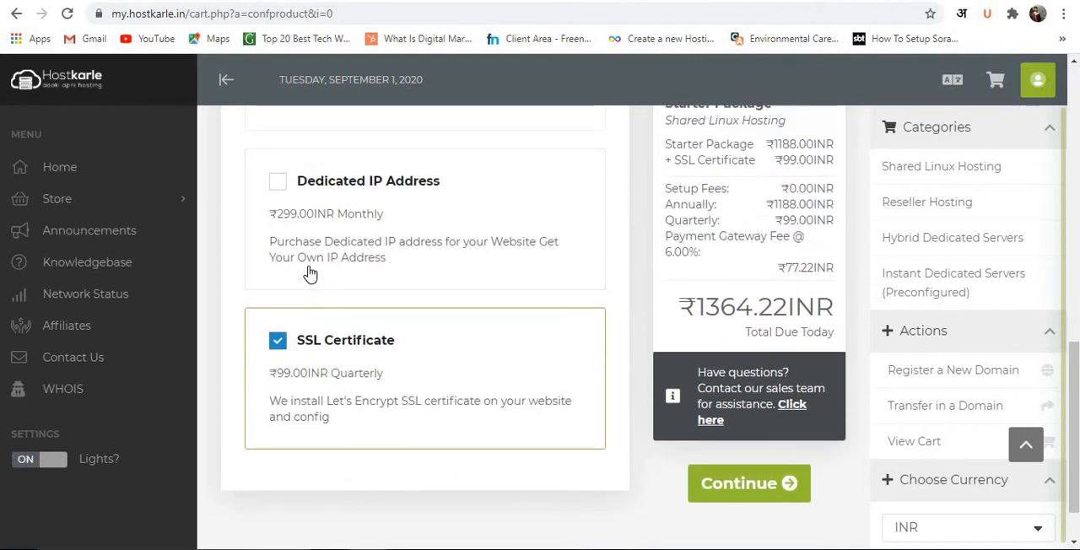
Remove the SSL Certificate add-on from the order and add it back.
click(284, 343)
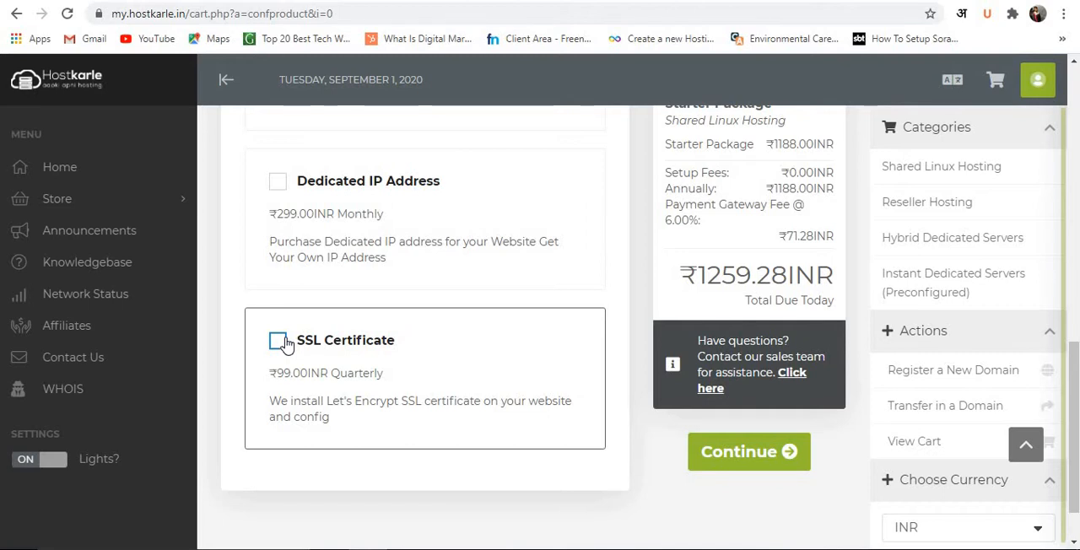
click(278, 341)
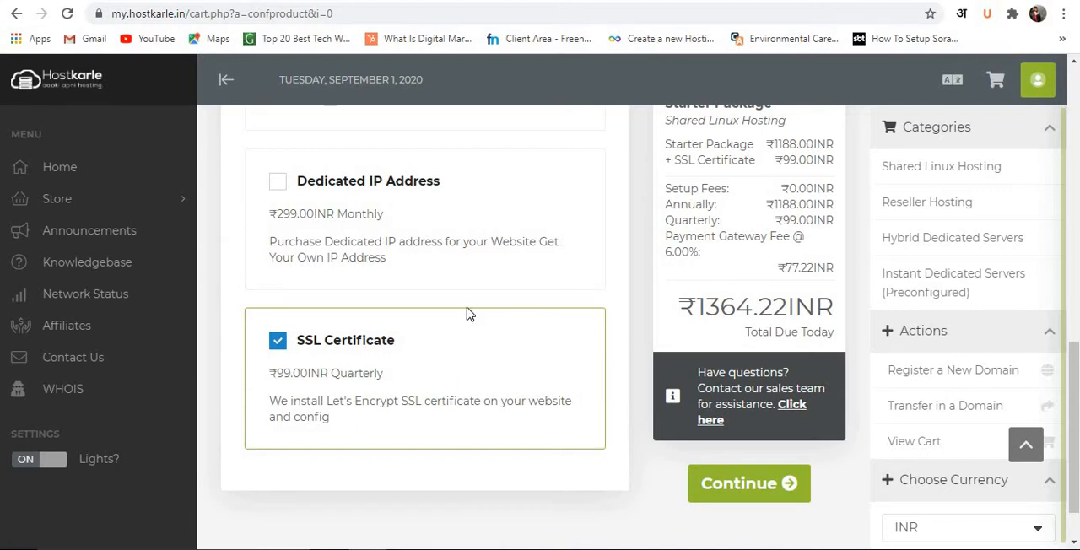
Check the order summary's charges against the package, billing cycle and selected add-ons.
scroll(470, 314, up, 5)
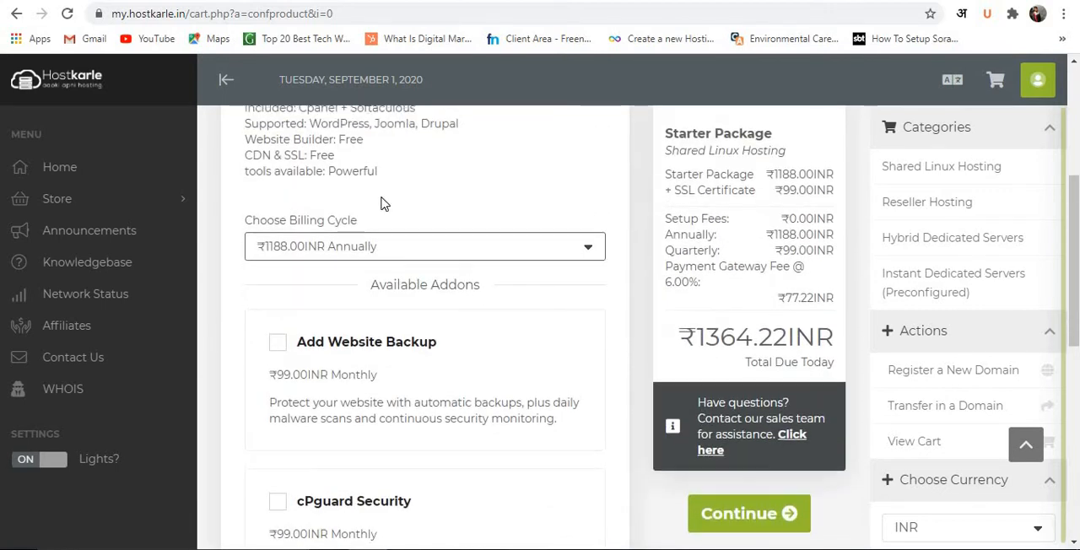
scroll(379, 205, up, 3)
scroll(422, 318, down, 4)
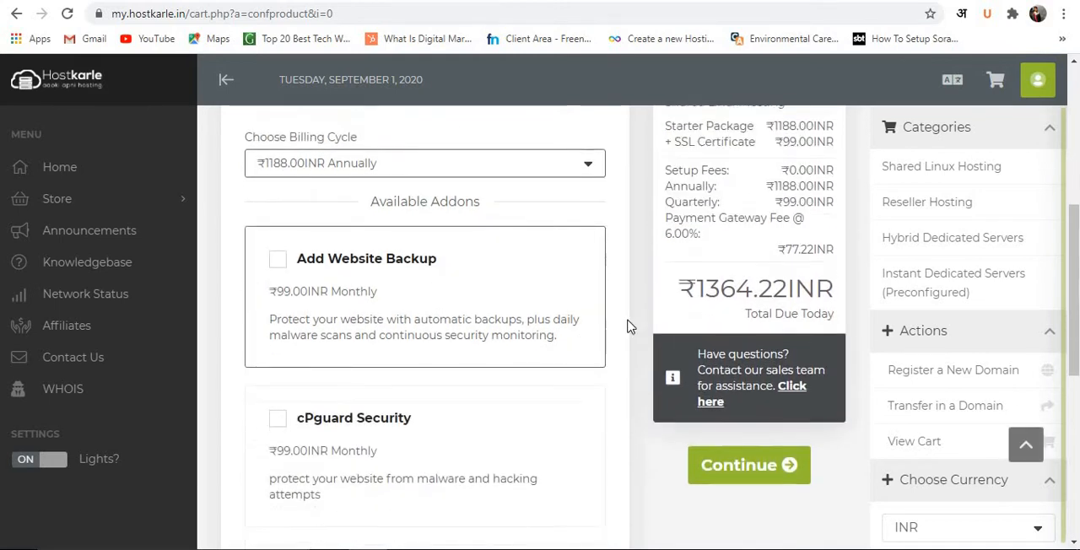
scroll(764, 314, up, 5)
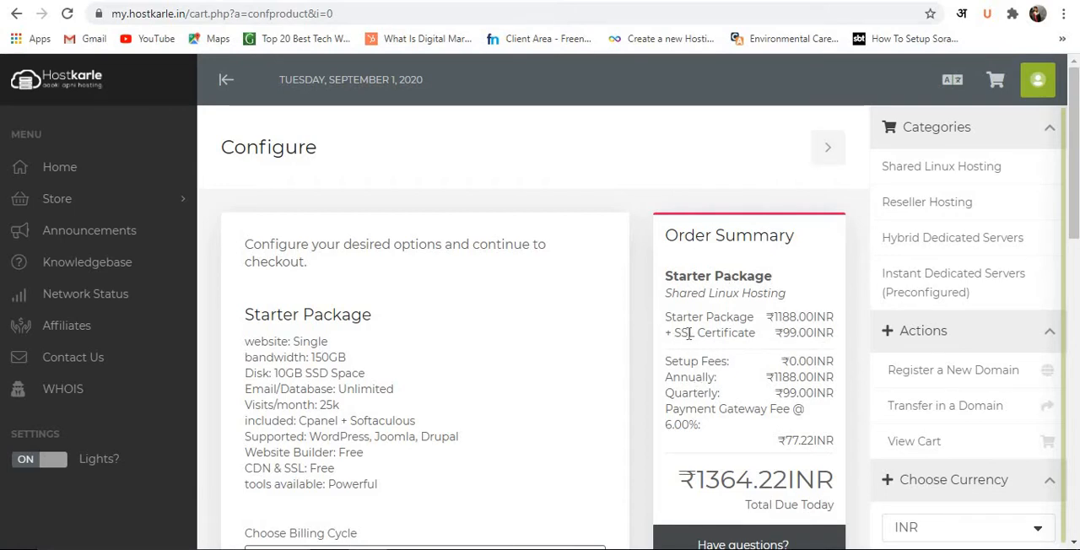
scroll(743, 316, down, 1)
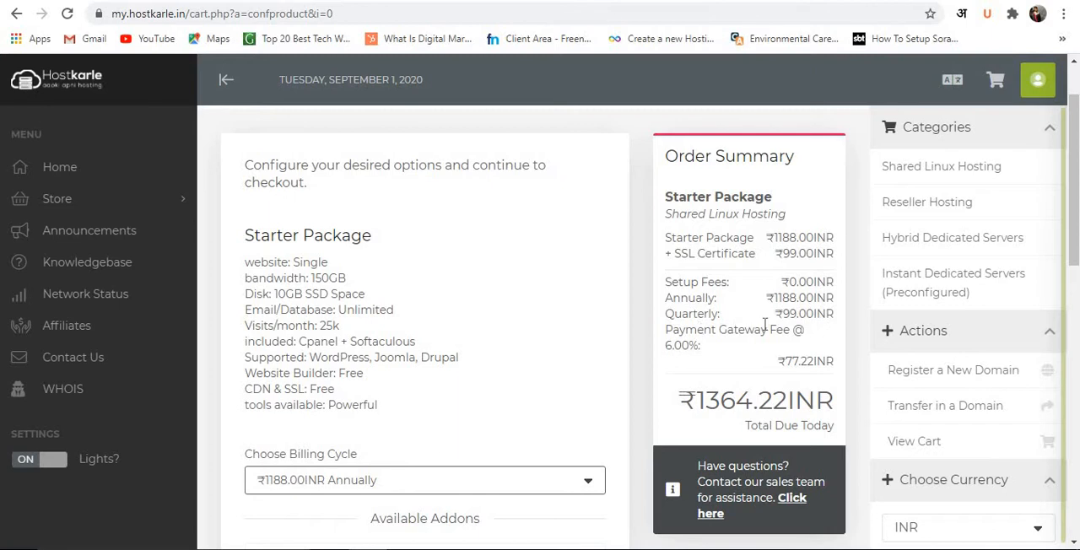
scroll(804, 333, down, 2)
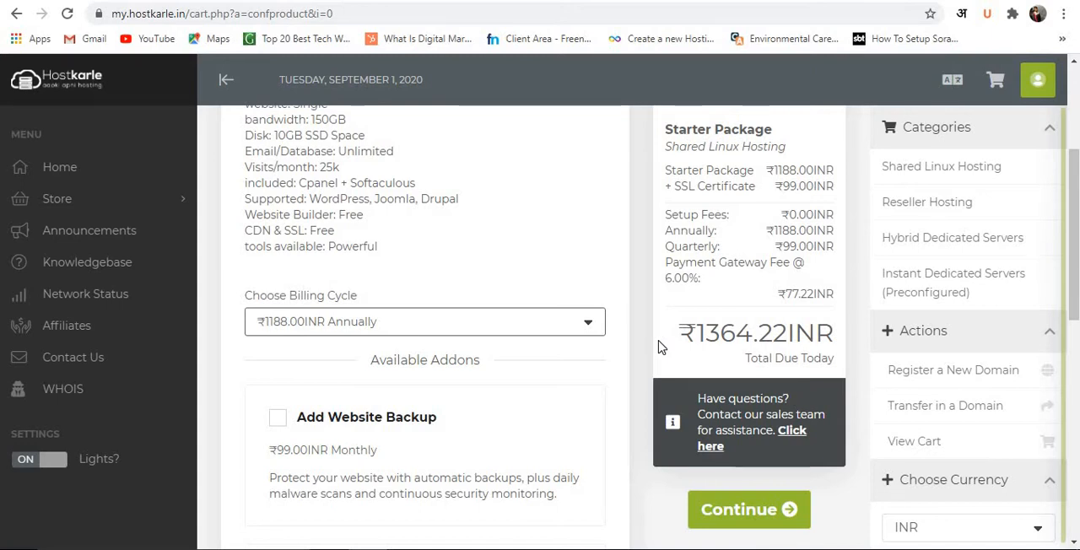
scroll(623, 272, up, 3)
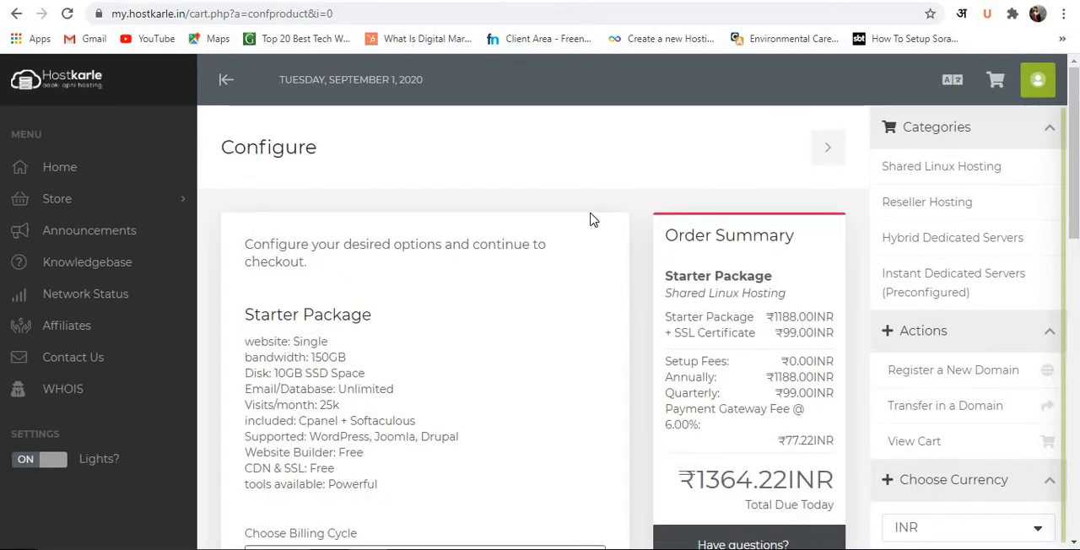
scroll(665, 179, down, 10)
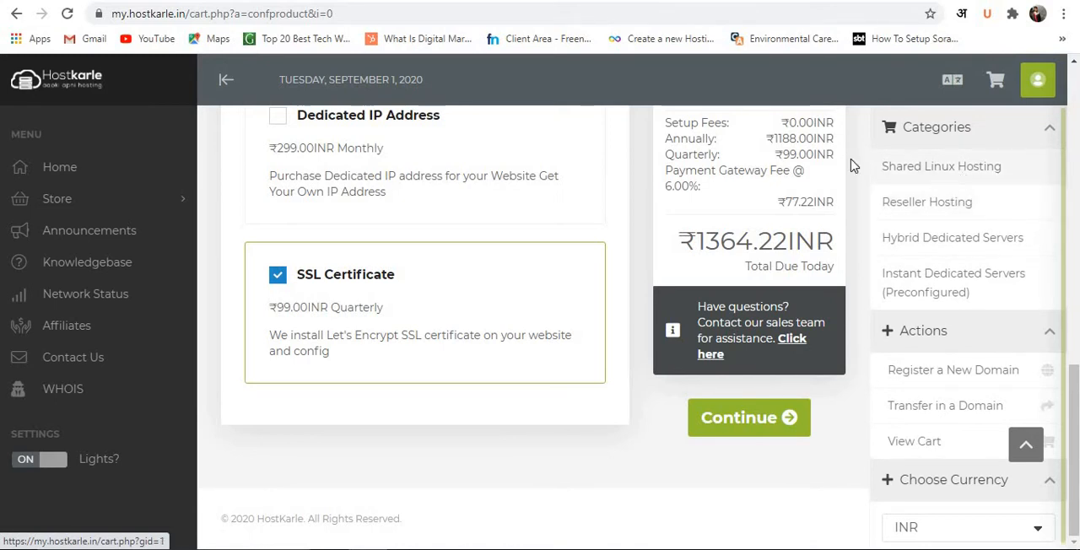
scroll(151, 129, up, 5)
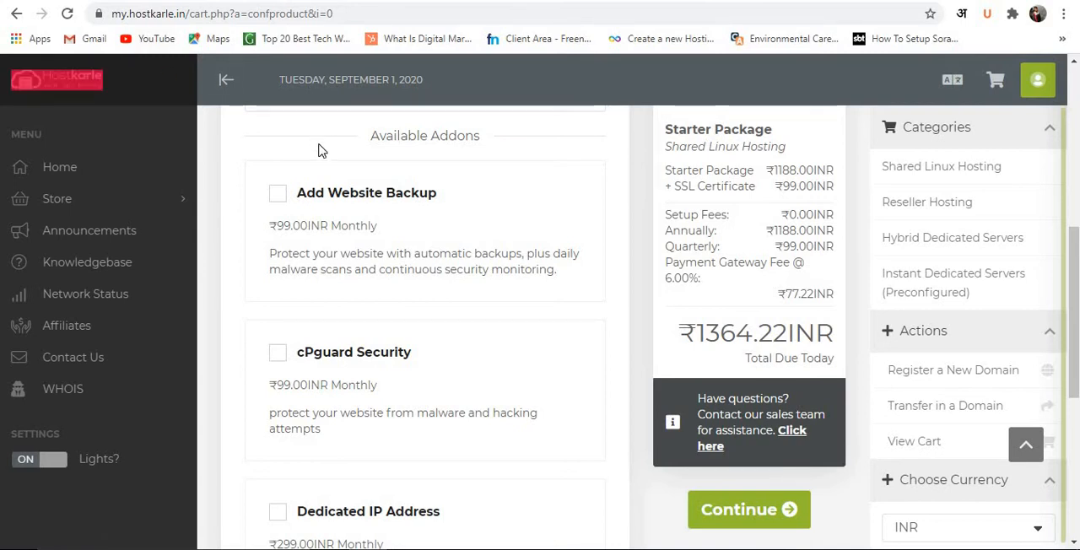
Add the Website Backup add-on to the order, and leave the cart for the root address my.hostkarle.in.
click(333, 173)
double_click(328, 15)
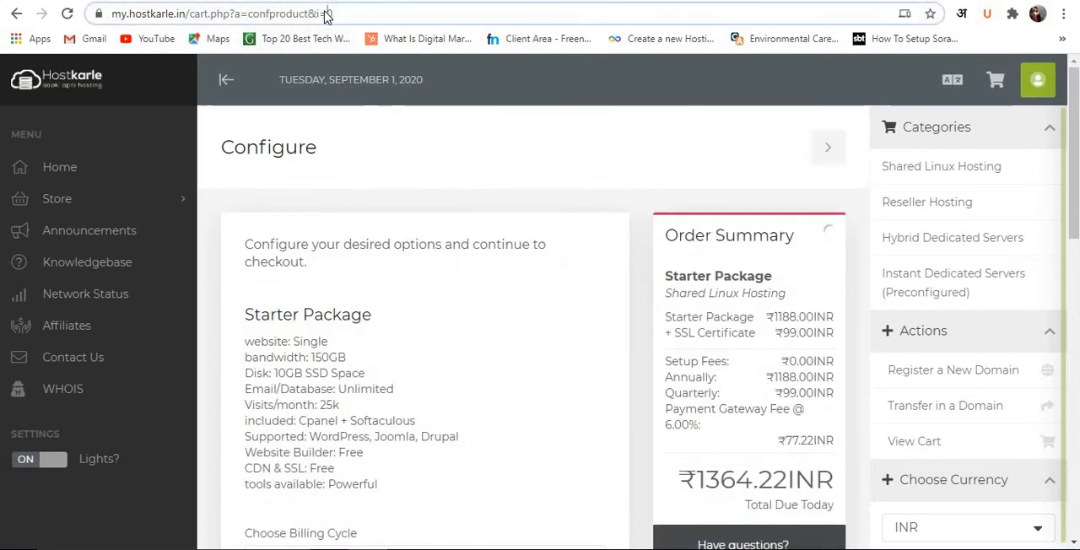
drag(225, 23, 402, 23)
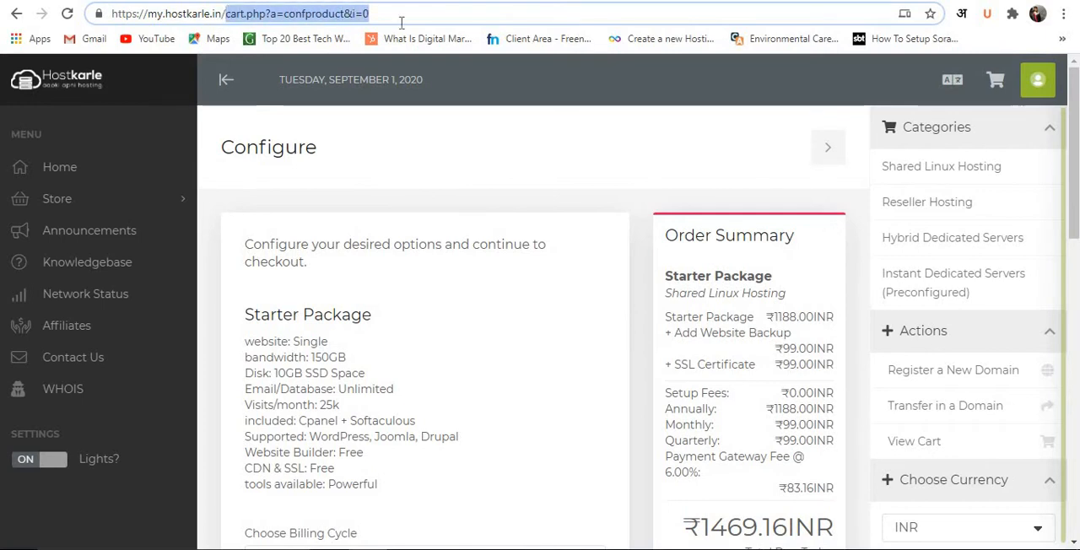
key(BackSpace)
key(Return)
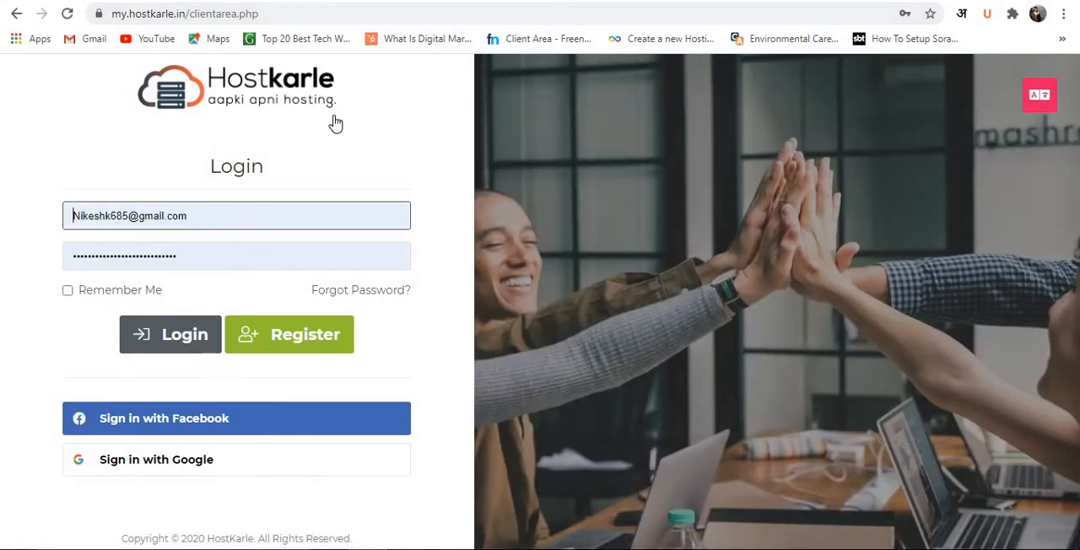
Try to reach the Hostkarle home page from the login page by removing the clientarea part of the web address.
click(270, 99)
double_click(203, 13)
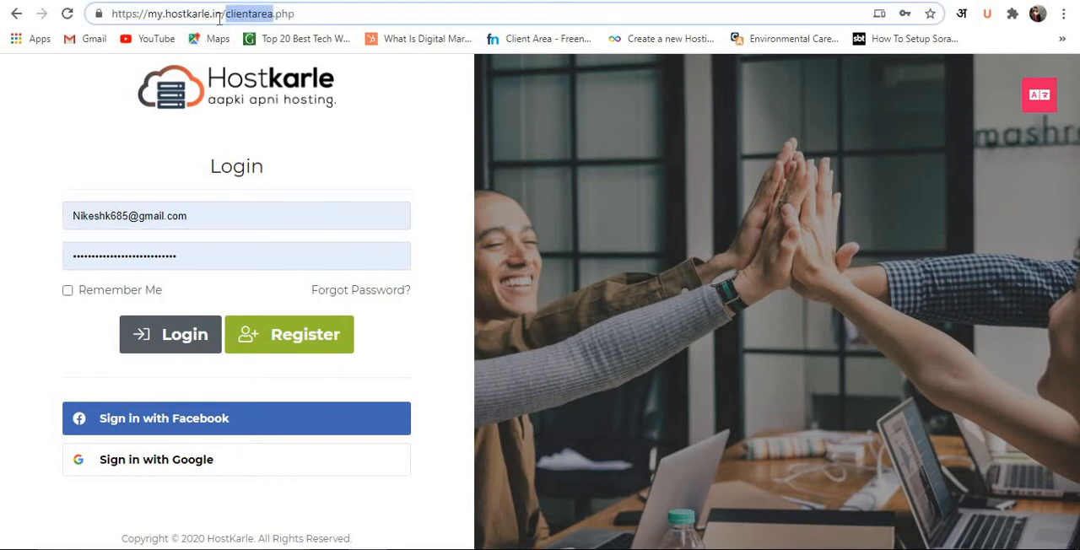
key(BackSpace)
key(BackSpace)
key(BackSpace)
key(BackSpace)
key(BackSpace)
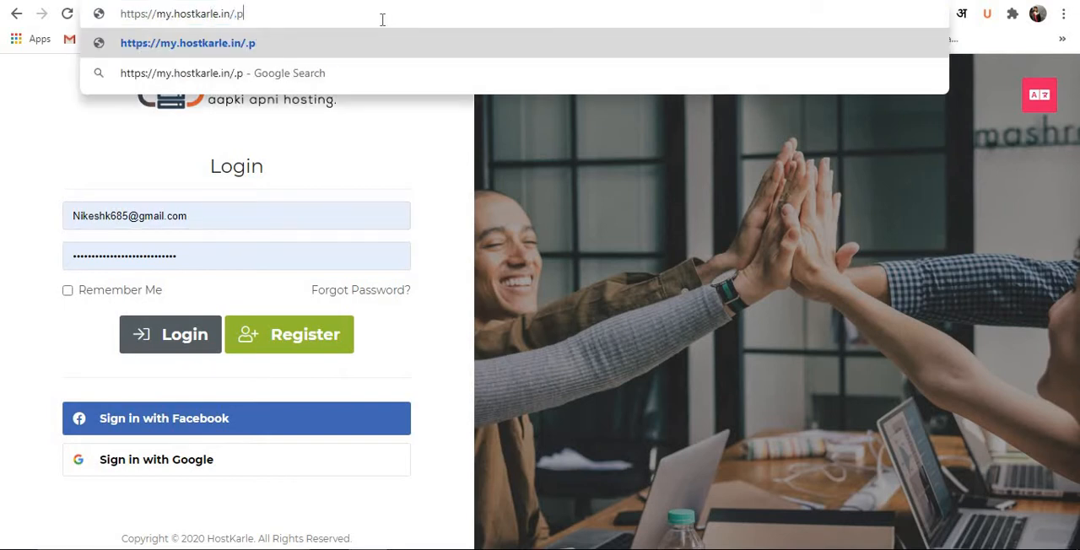
key(Return)
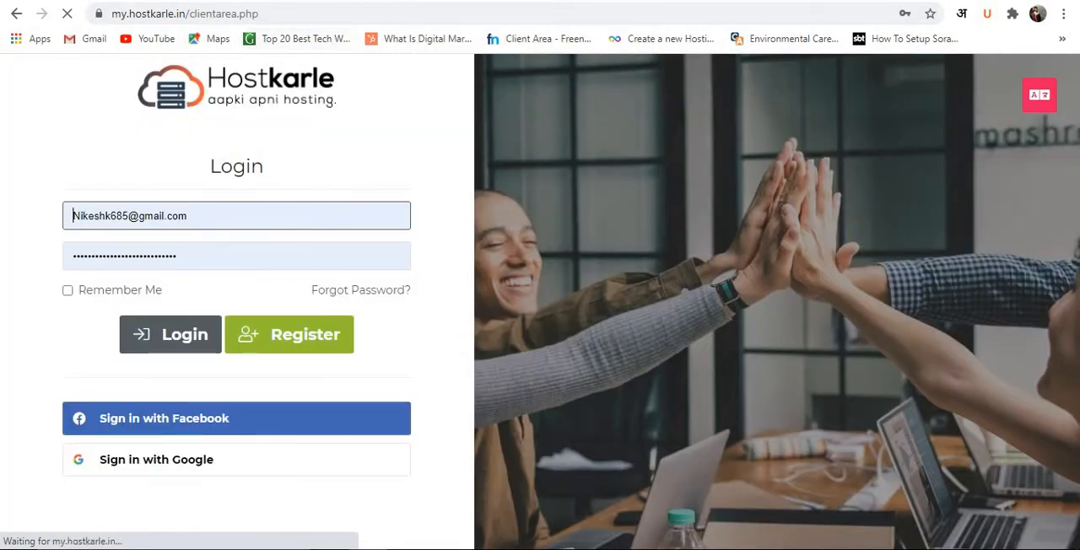
drag(179, 61, 220, 166)
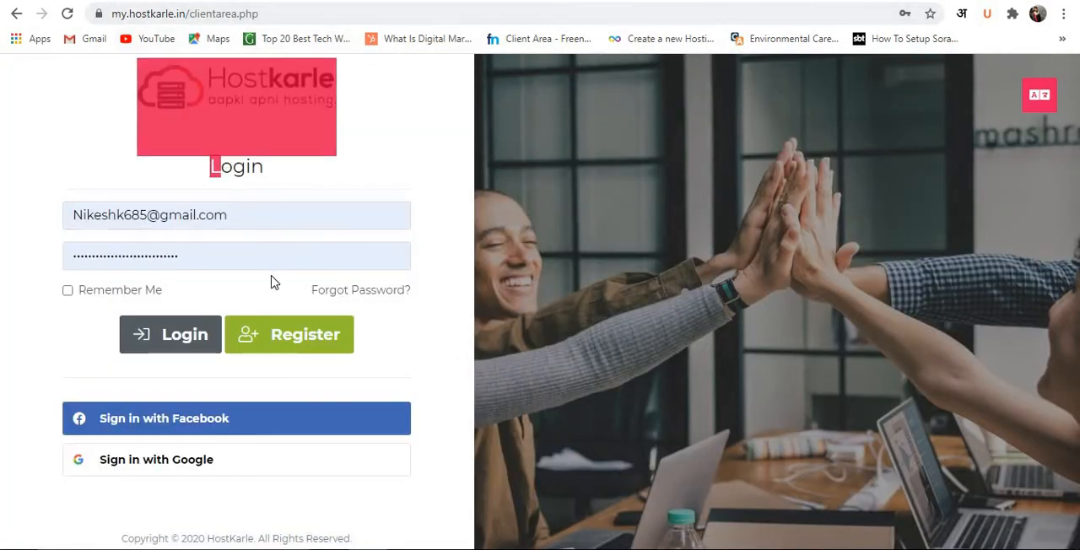
click(173, 13)
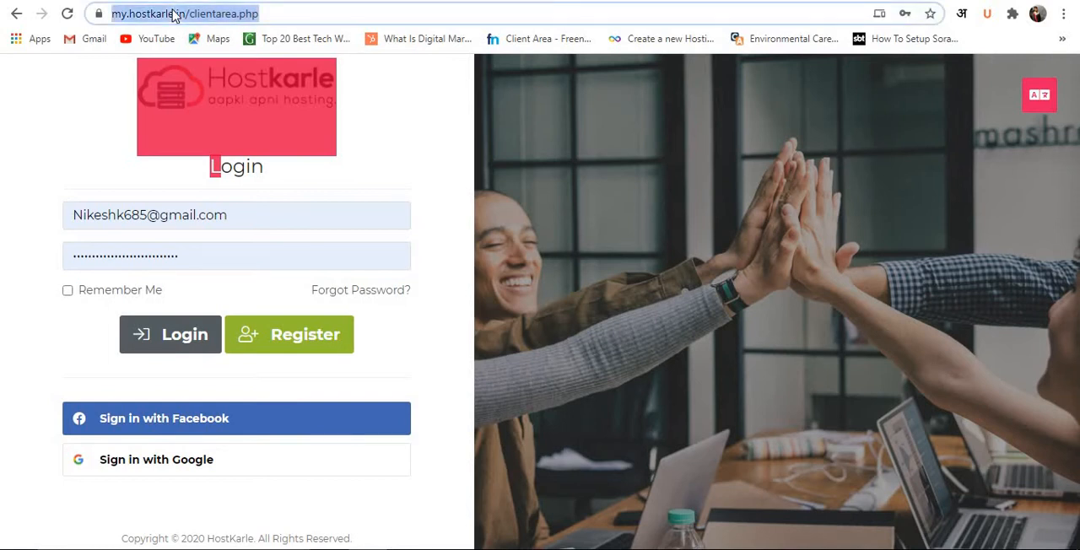
click(173, 13)
Open the hostkarle.in website in a new browser tab.
click(211, 1)
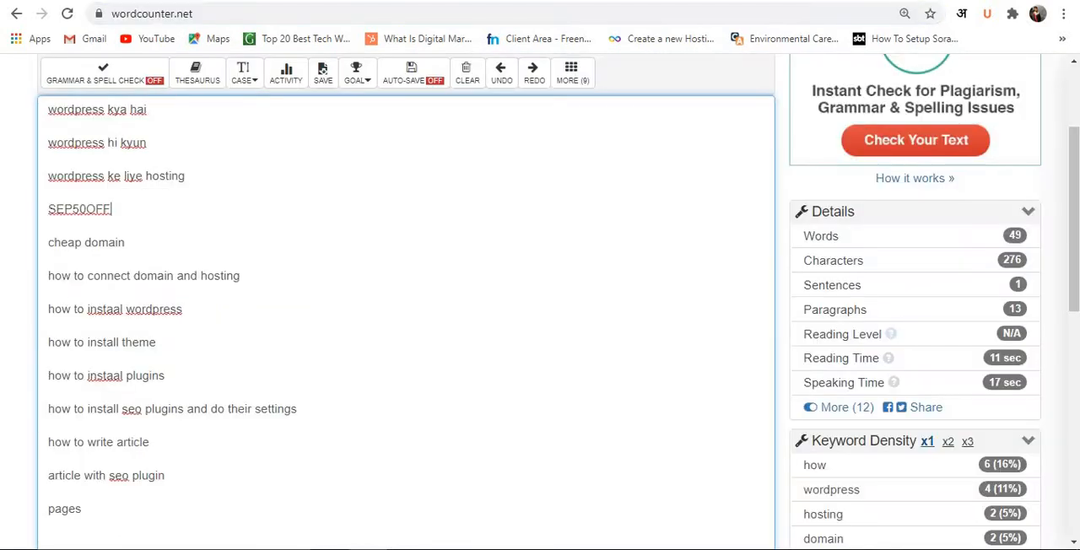
key(ctrl+t)
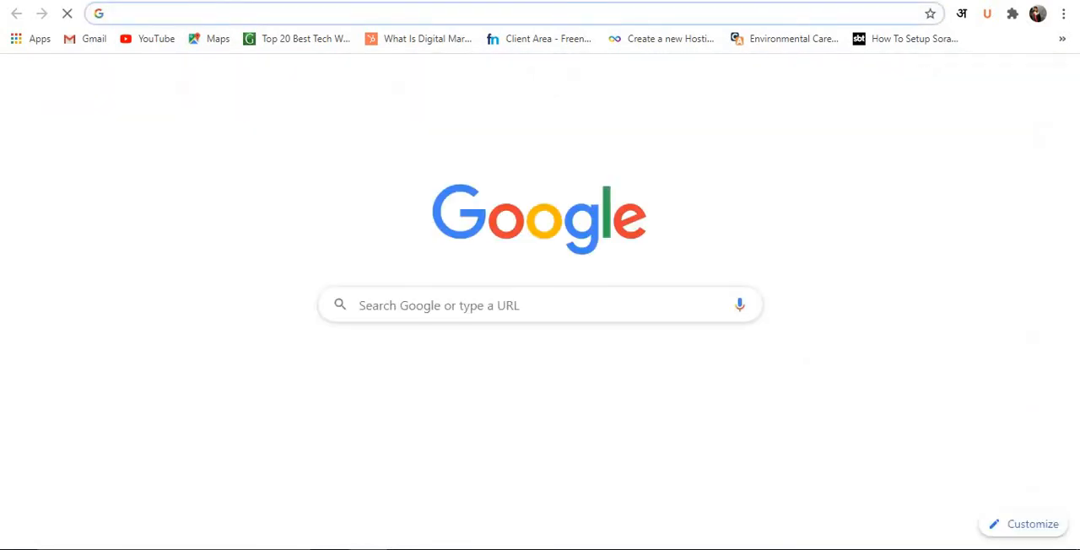
text(h)
key(Return)
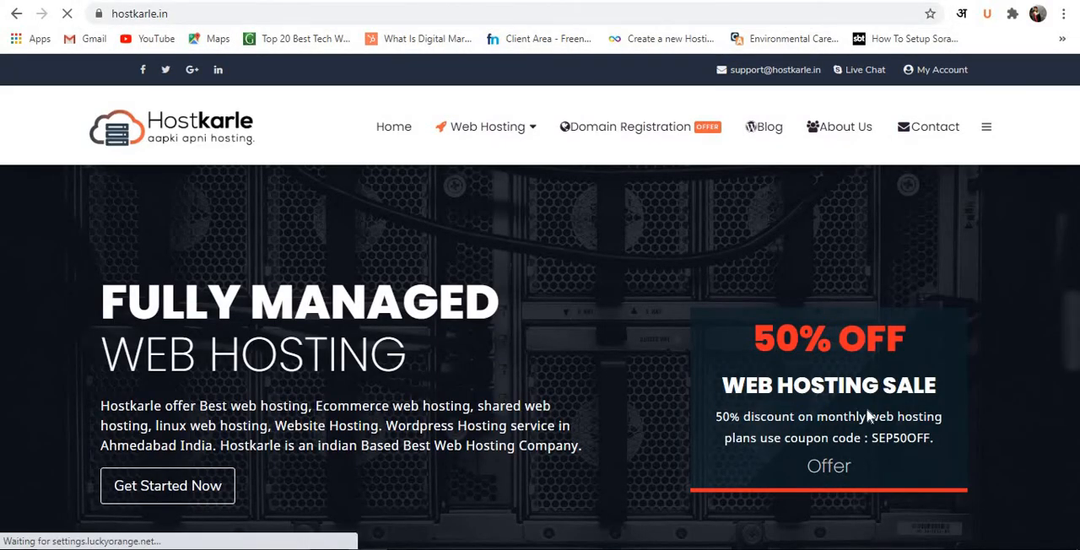
Read the web hosting sale offer and promo codes on the home page and in the live chat, and close the chat.
scroll(865, 430, down, 5)
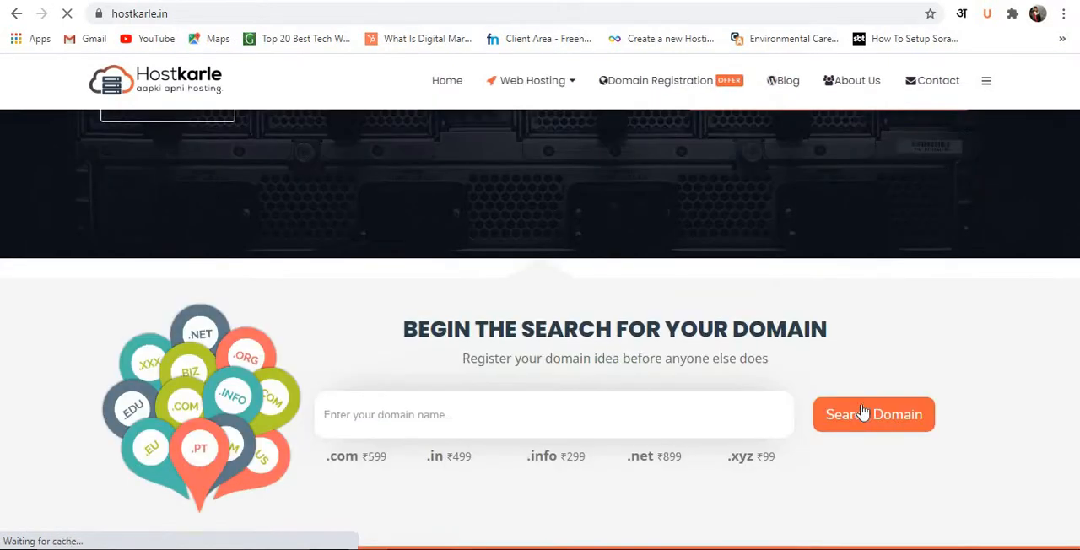
scroll(880, 363, up, 2)
scroll(883, 342, up, 2)
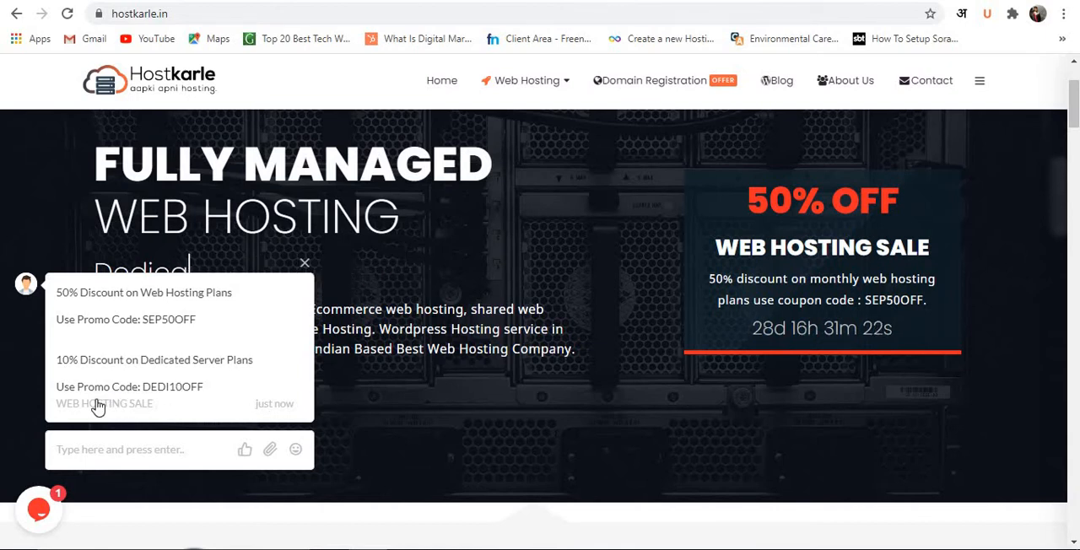
click(97, 406)
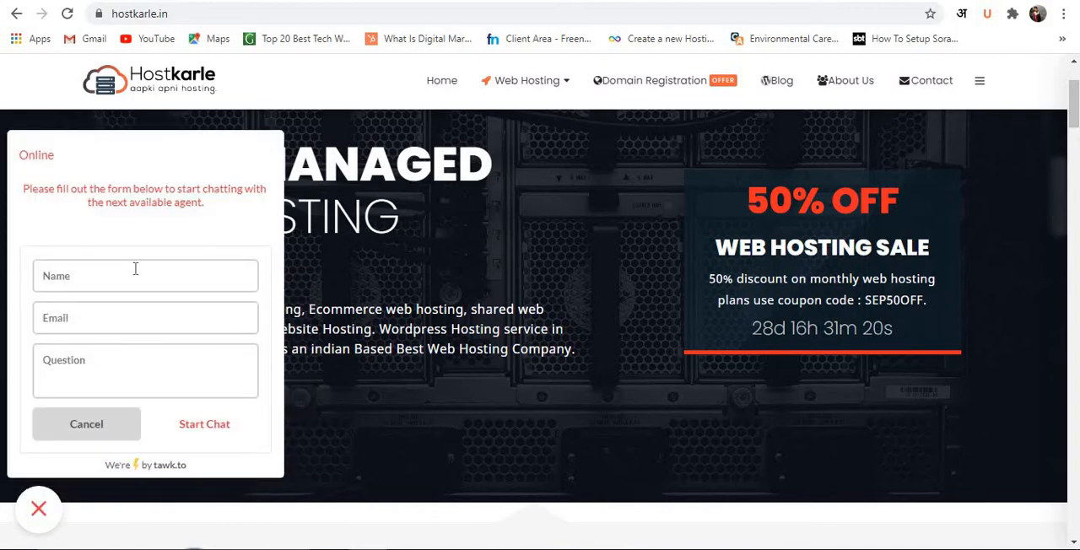
click(76, 437)
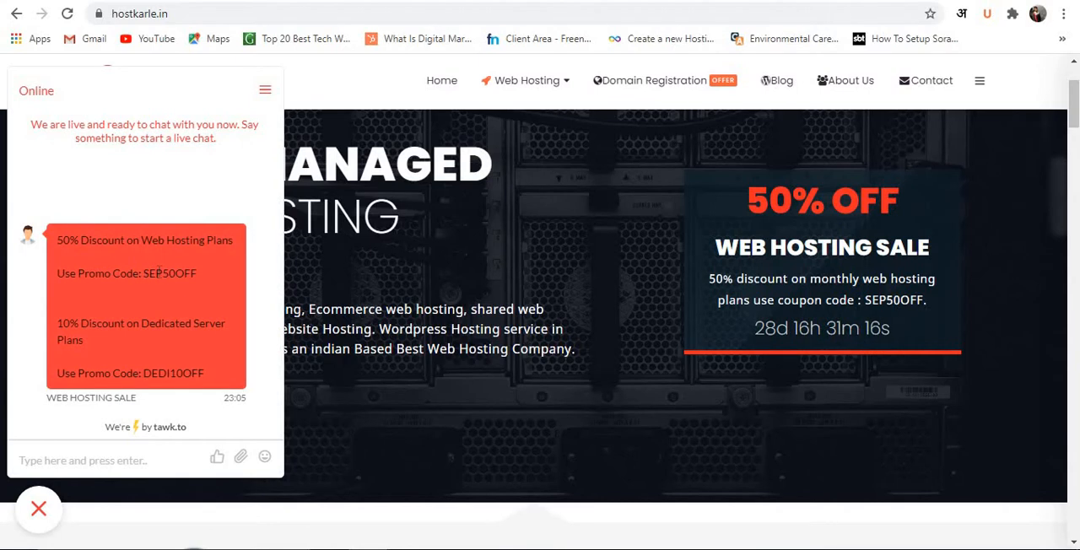
click(263, 93)
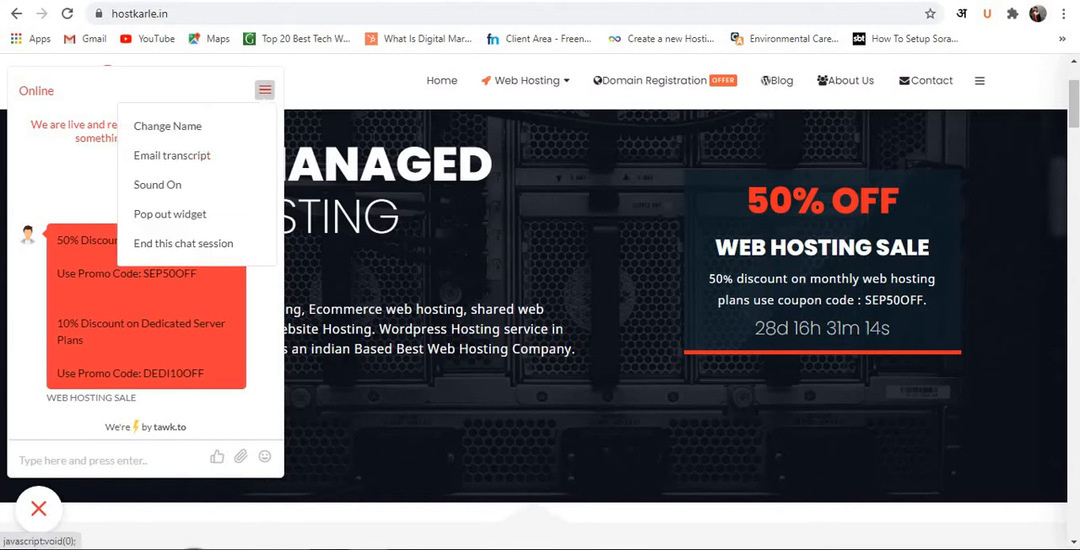
drag(761, 300, 823, 300)
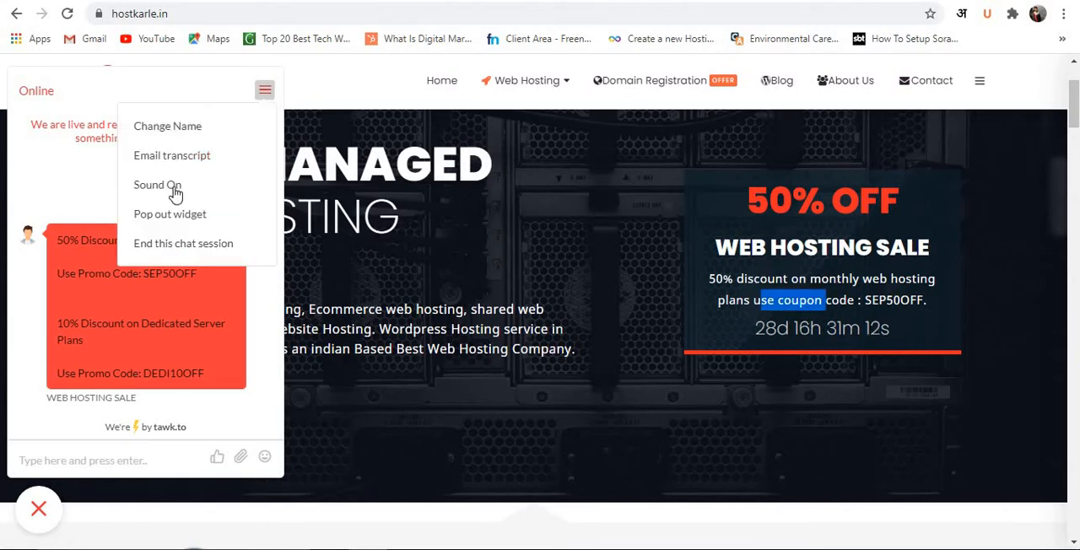
click(44, 505)
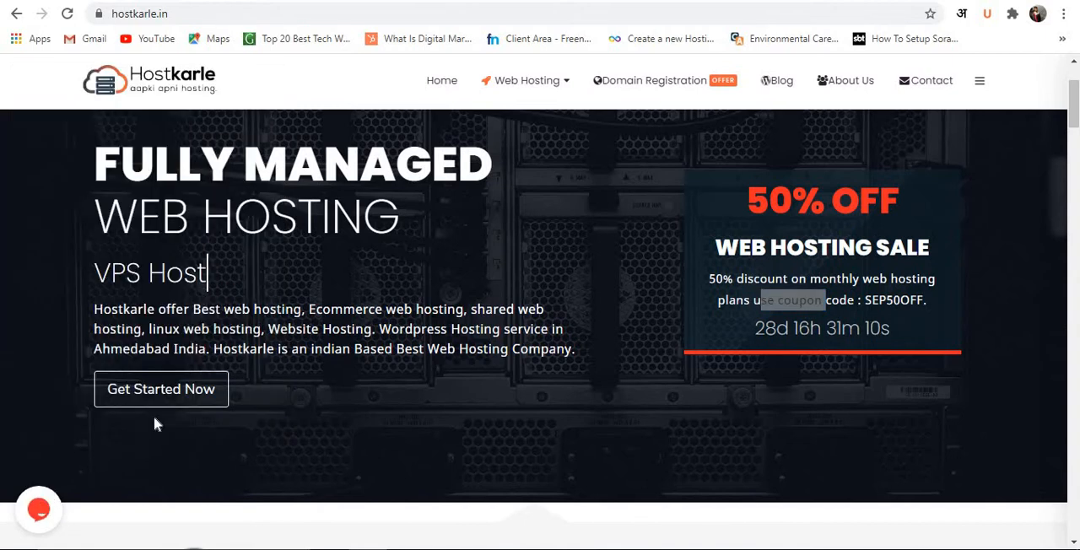
Go to the hosting plans on the home page and start purchasing the Starter Package.
click(174, 391)
scroll(182, 392, down, 7)
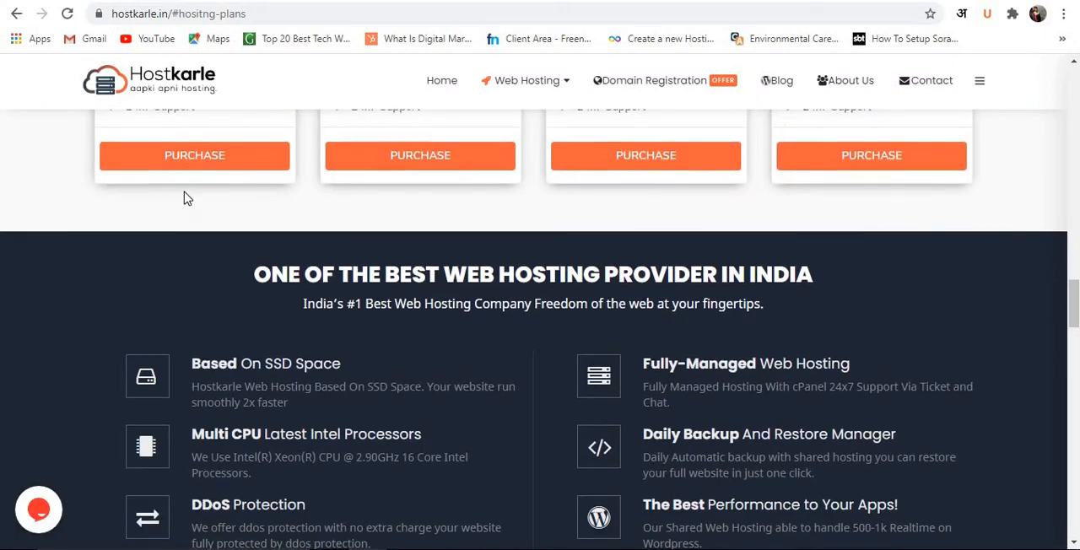
click(193, 159)
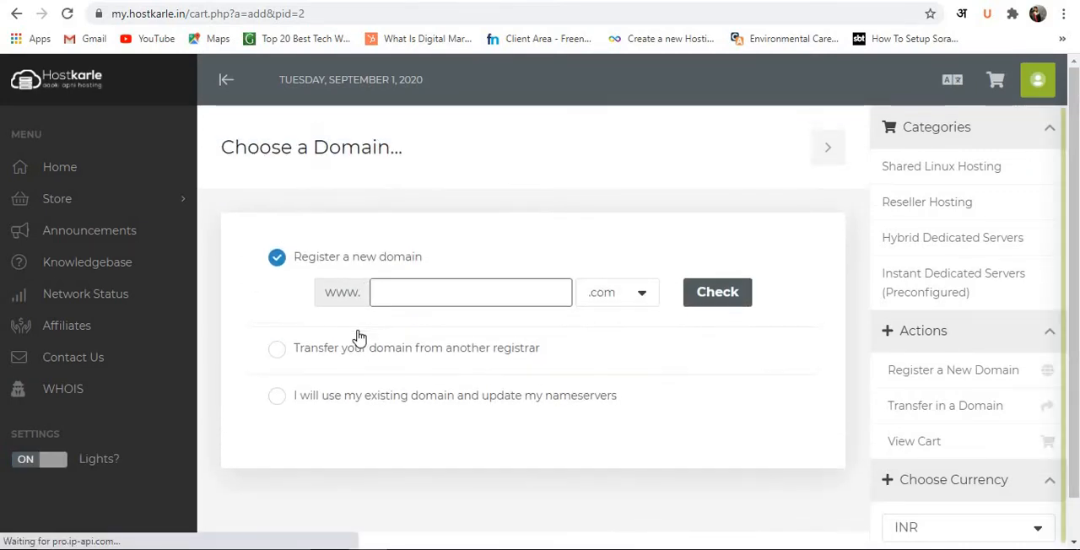
Choose to use an existing domain with updated nameservers, and submit cdfgdygjhfjgdhdaf.com as the domain for the order.
scroll(961, 338, down, 1)
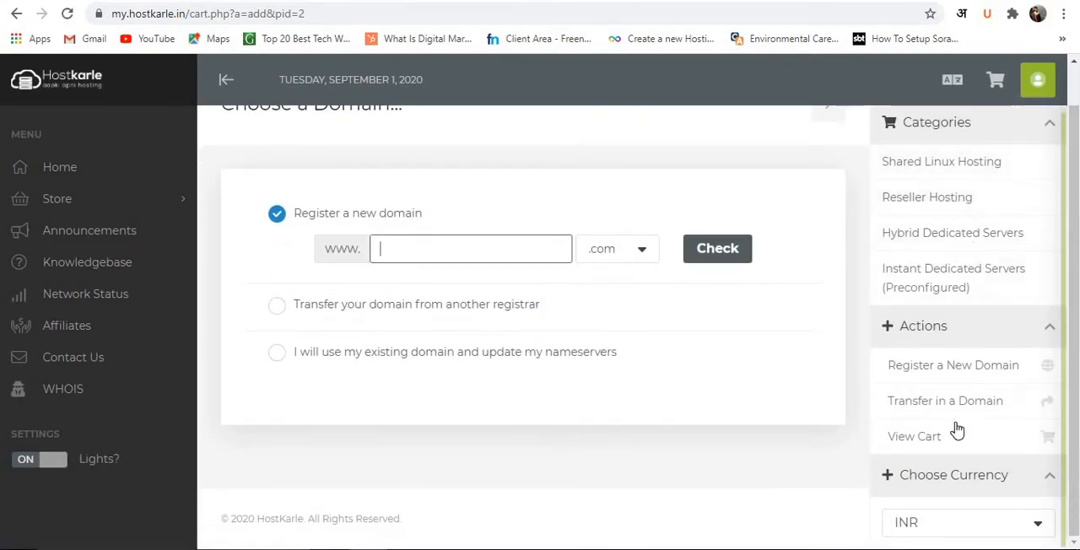
scroll(586, 335, up, 1)
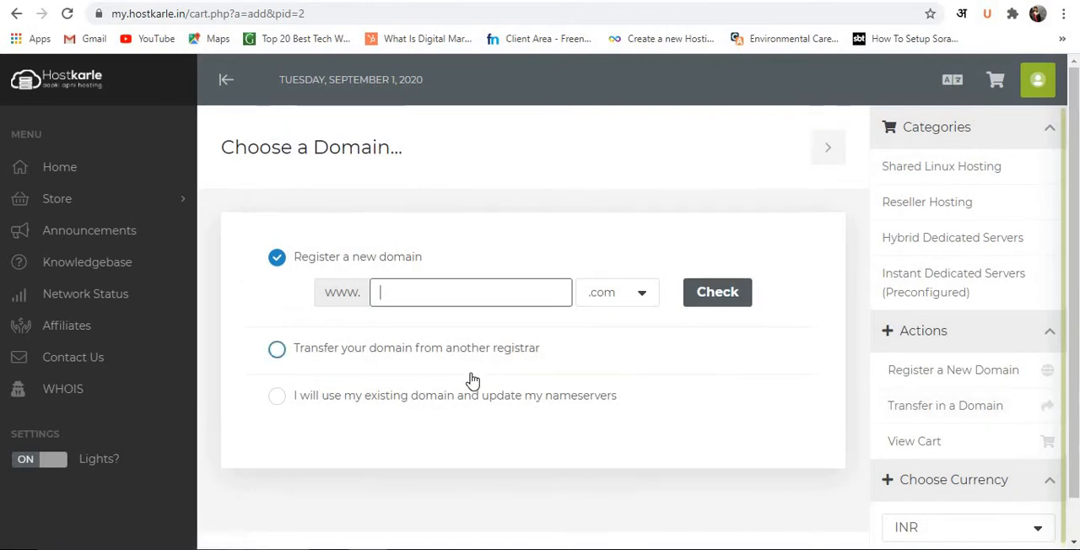
click(461, 384)
click(457, 395)
click(429, 385)
text(cdfgdygjhfjgdhdaf)
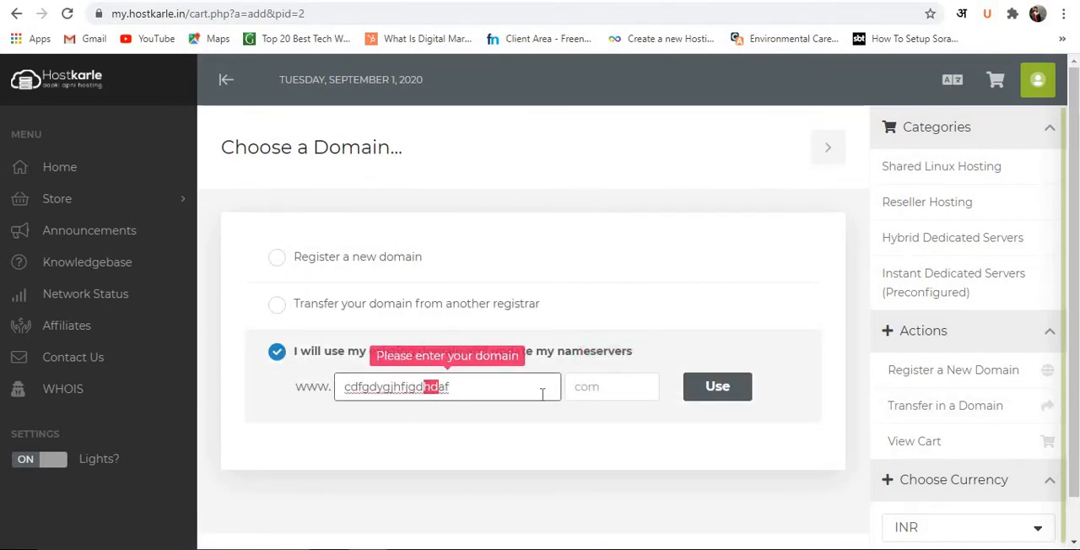
click(594, 395)
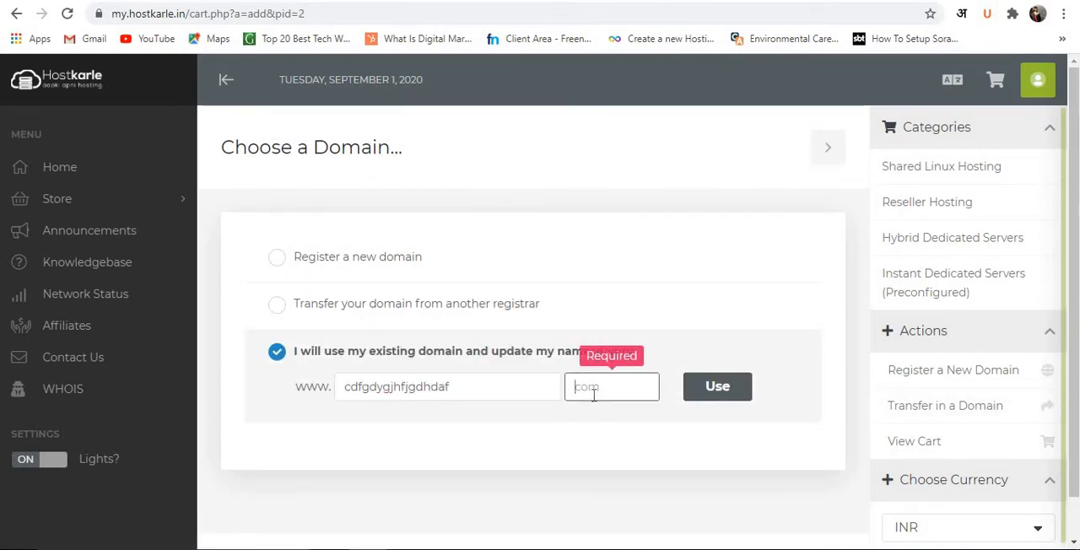
text(co)
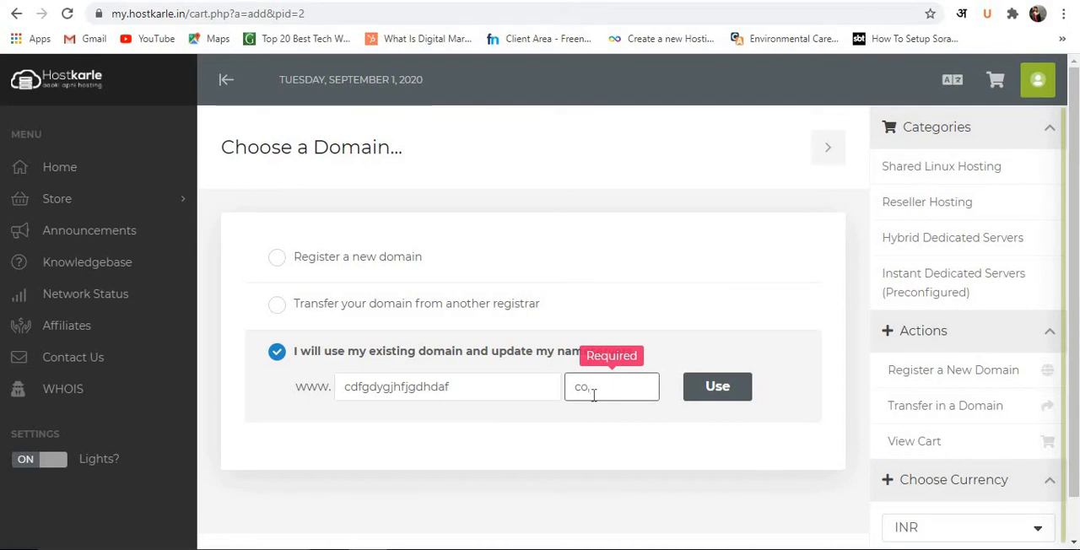
text(m)
click(734, 393)
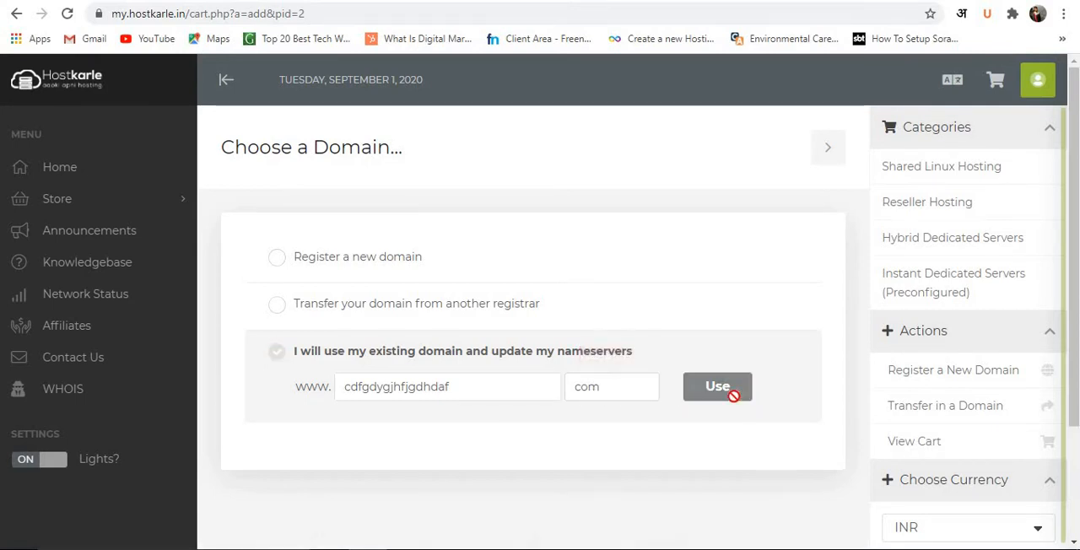
Review the Starter Package configuration page, collapse the Categories list, and check the currency choice, billing cycle and available add-ons.
scroll(728, 402, down, 1)
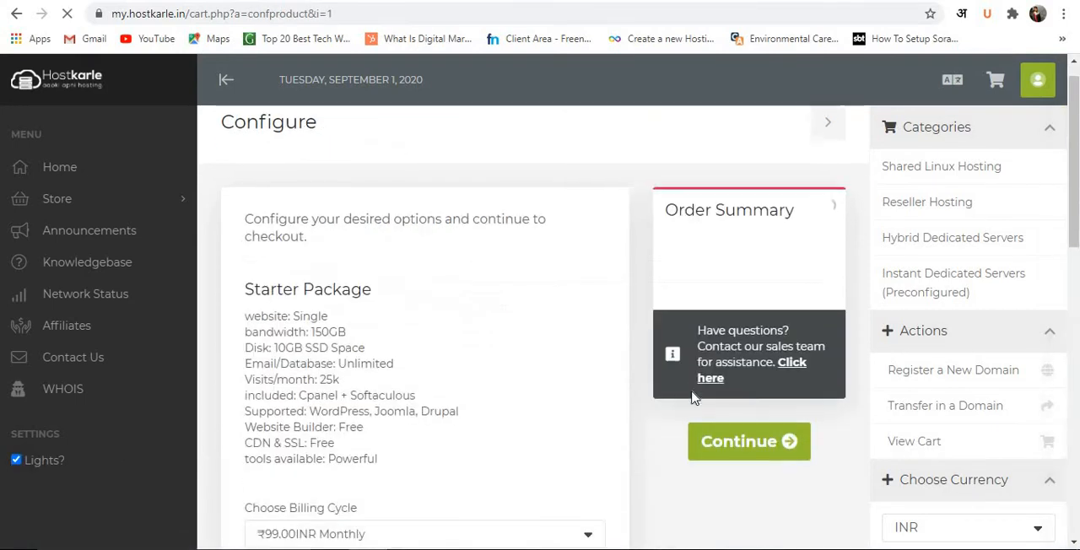
scroll(785, 332, up, 2)
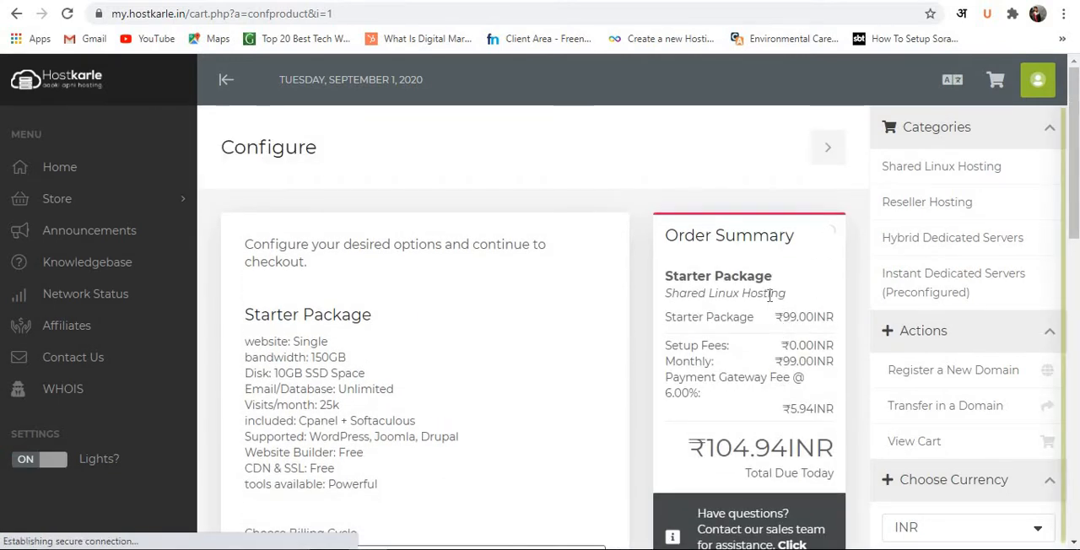
click(1050, 132)
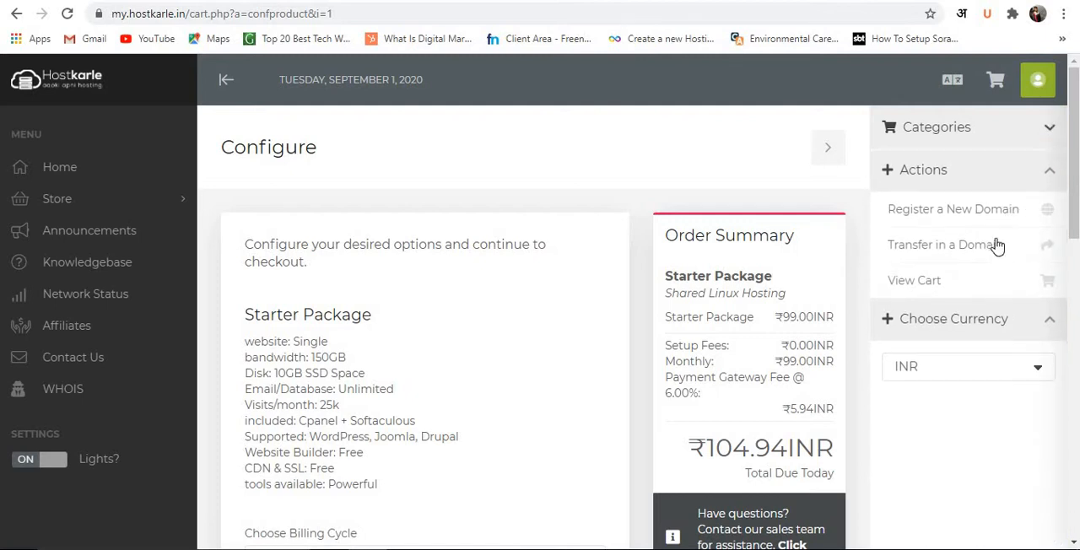
scroll(923, 405, down, 2)
click(923, 374)
click(928, 377)
scroll(528, 420, down, 2)
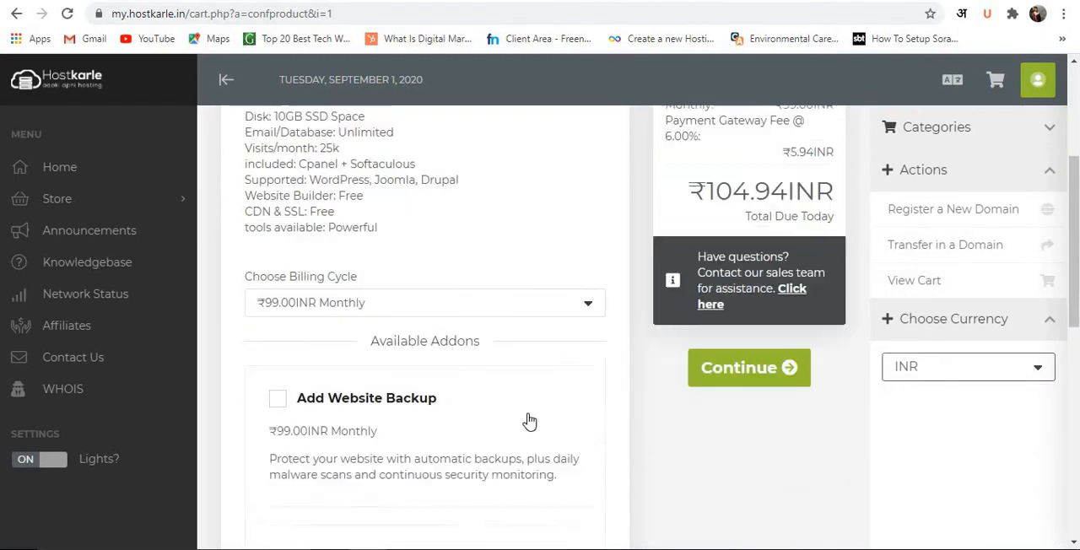
scroll(549, 239, up, 4)
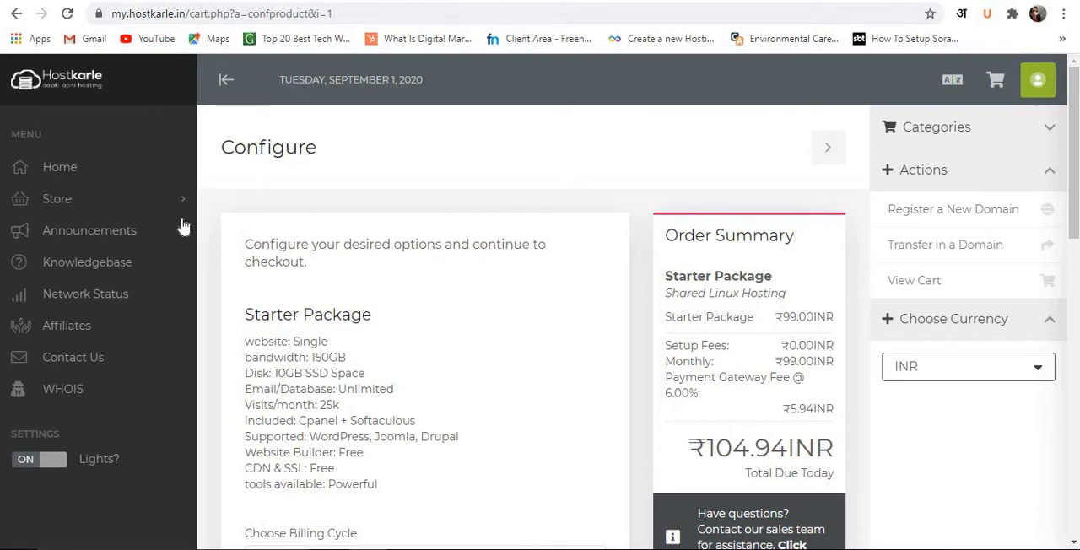
scroll(357, 394, down, 5)
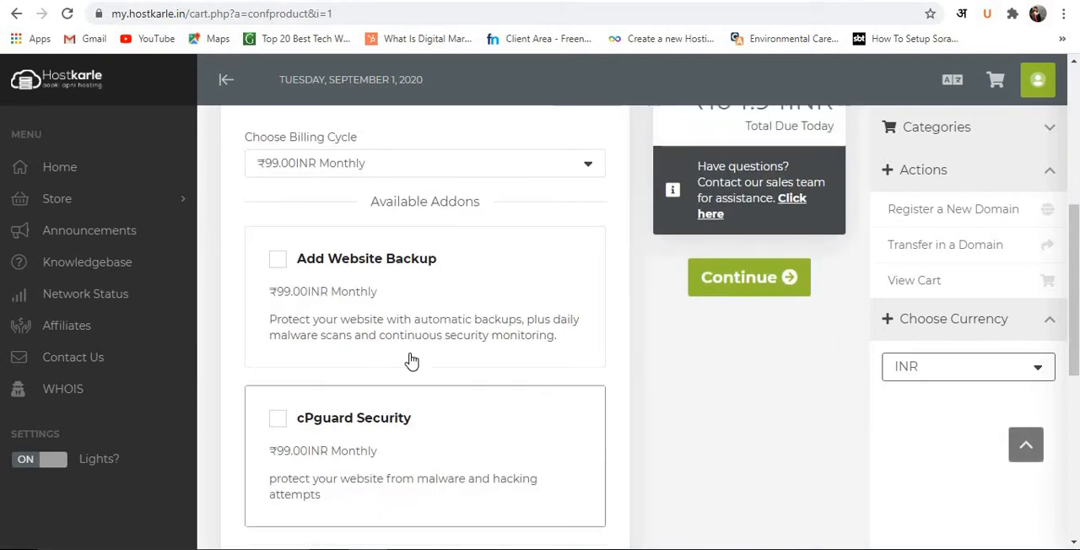
View the sales team's contact page linked from the order summary, close it and return to the order configuration.
click(790, 408)
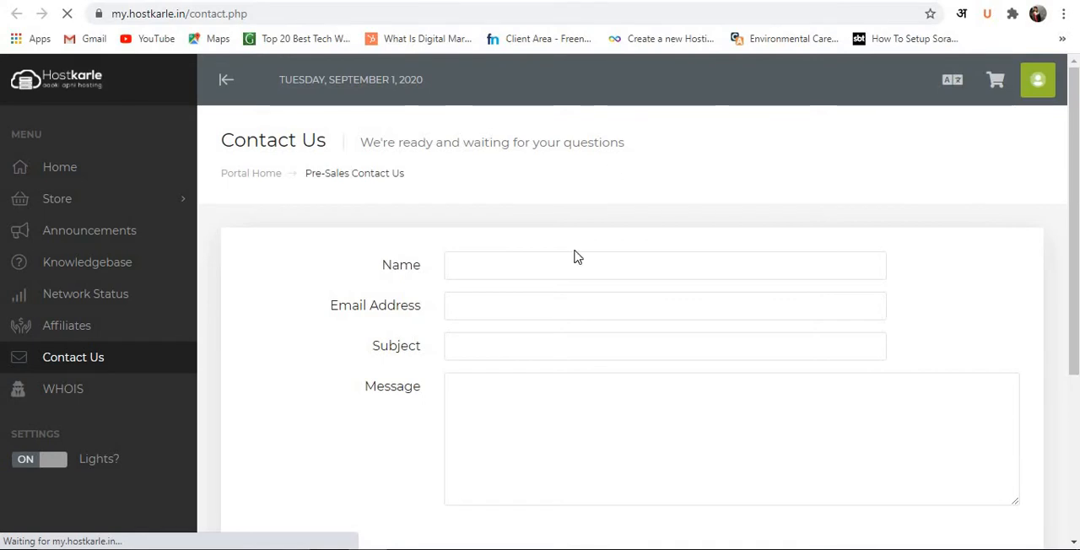
key(ctrl+w)
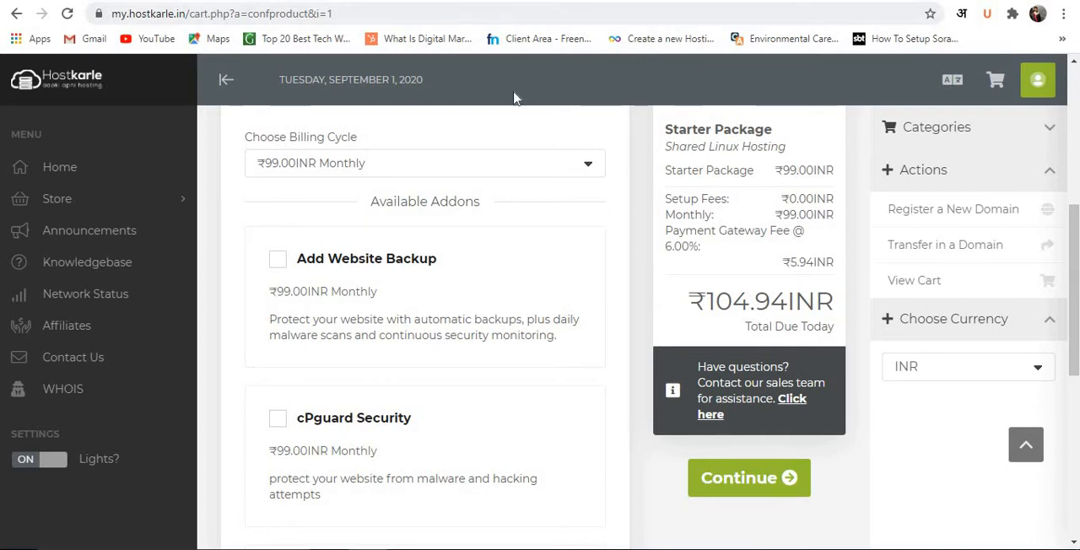
scroll(442, 273, down, 2)
scroll(442, 272, up, 7)
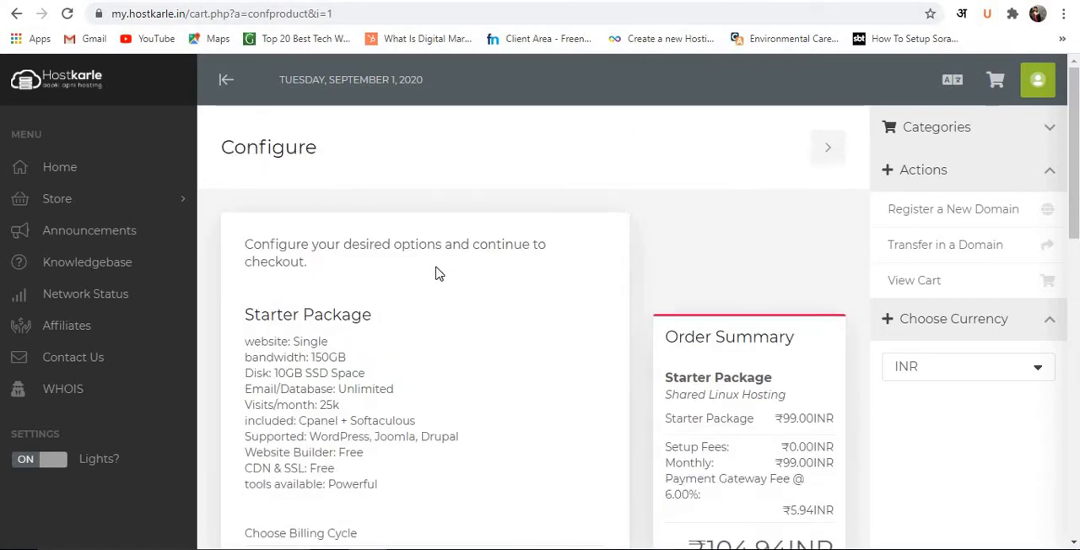
Add the SSL Certificate add-on to the monthly Starter Package and continue to the cart review.
scroll(346, 272, down, 10)
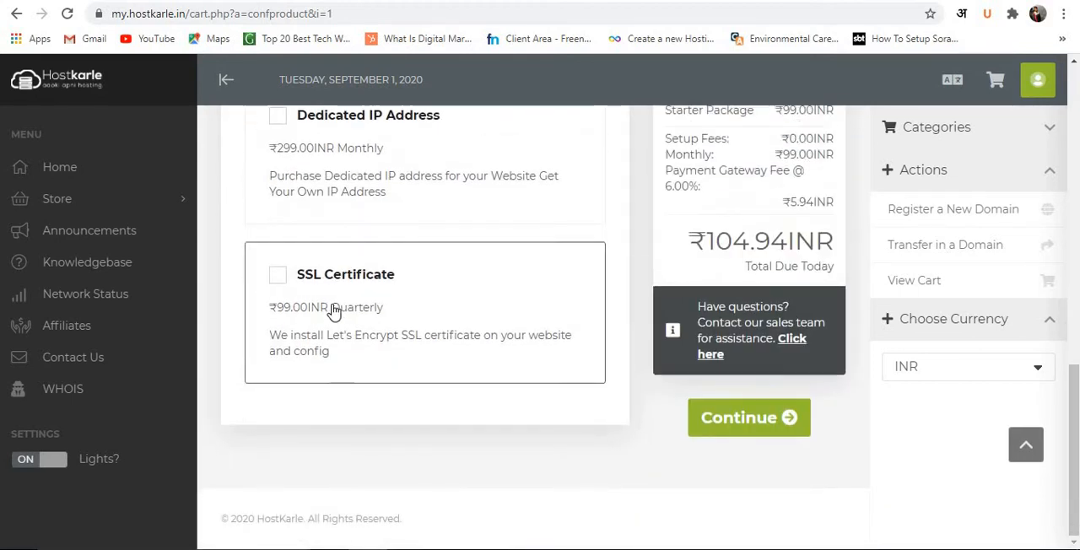
click(334, 310)
click(735, 471)
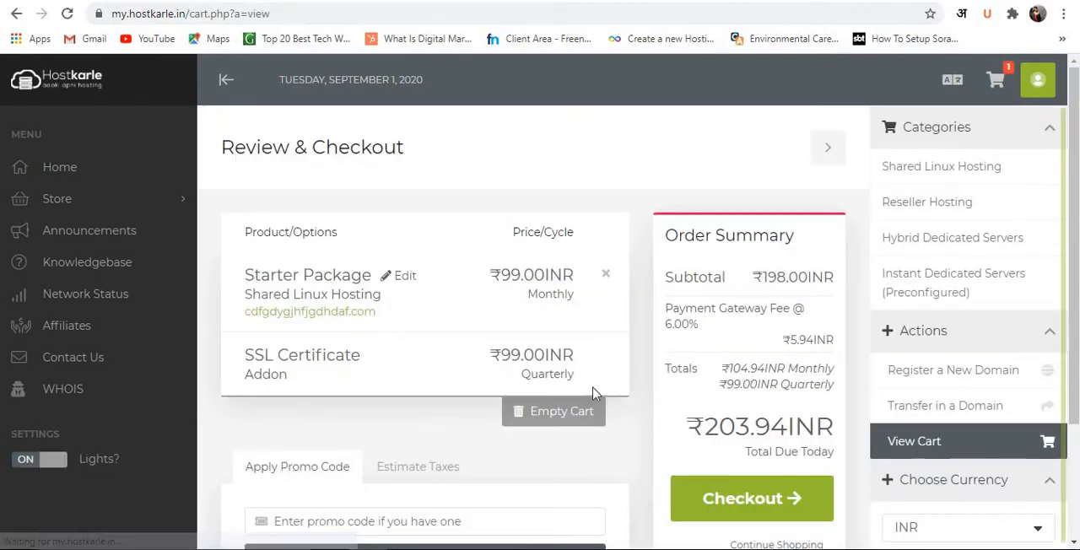
scroll(495, 379, down, 2)
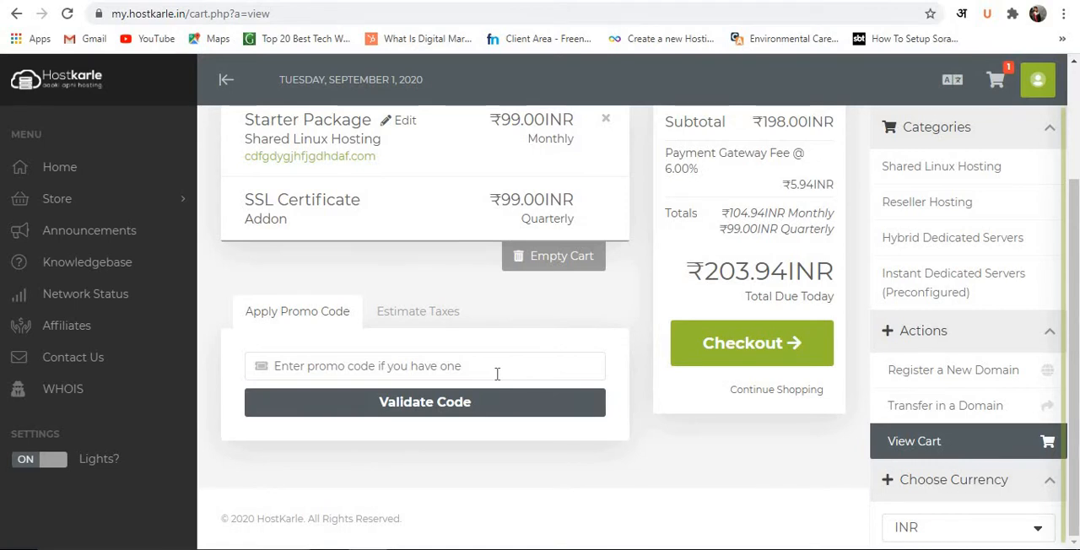
scroll(497, 373, up, 2)
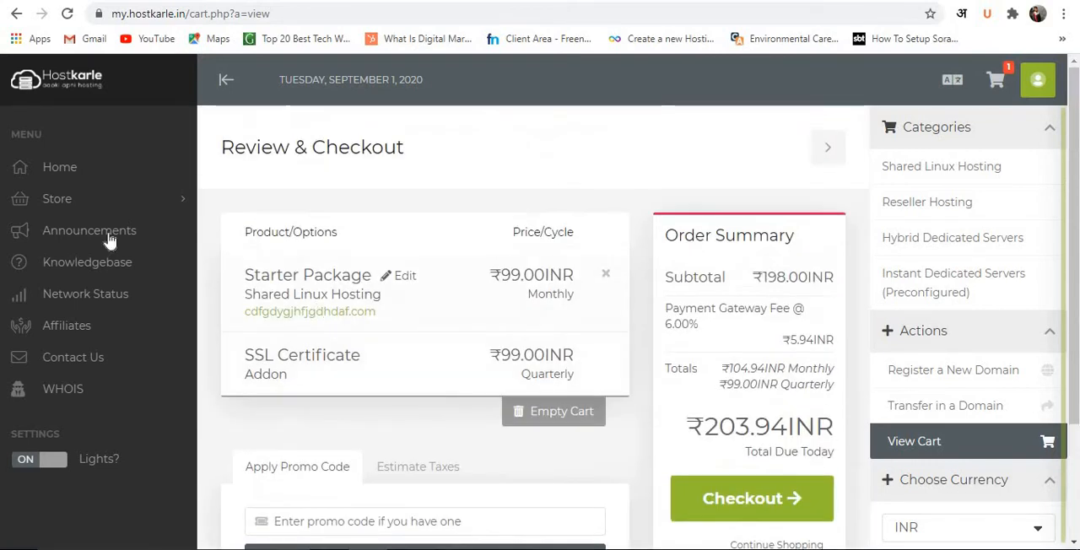
Return to the Shared Linux Hosting plans and order the Starter Package again.
click(18, 13)
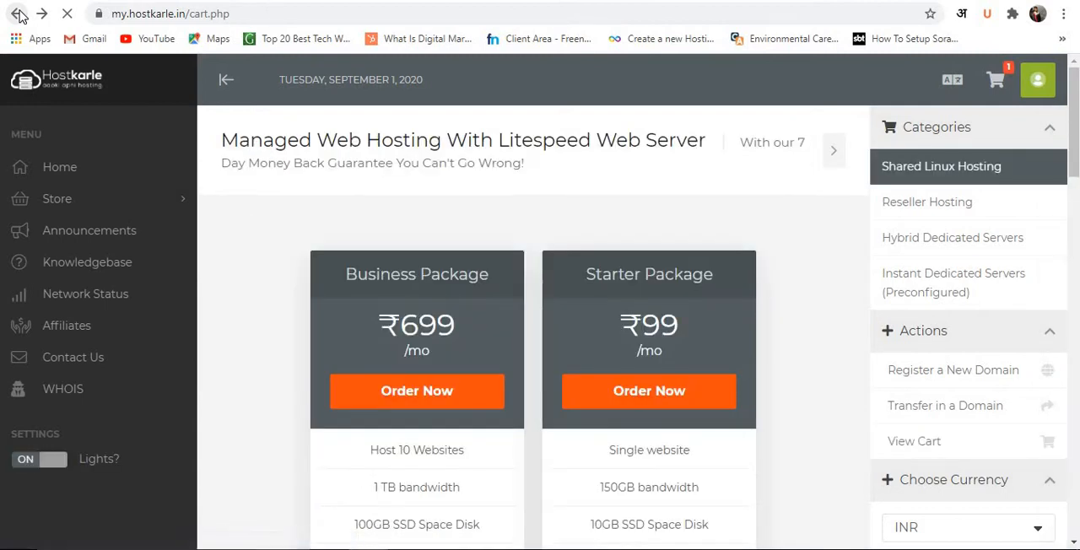
scroll(319, 172, down, 5)
scroll(353, 214, down, 7)
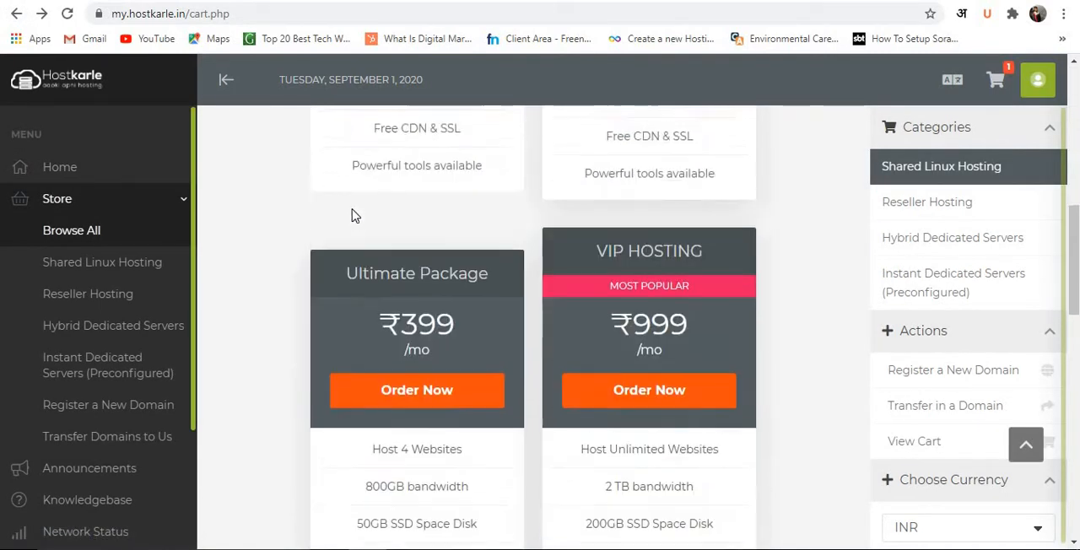
scroll(364, 215, up, 10)
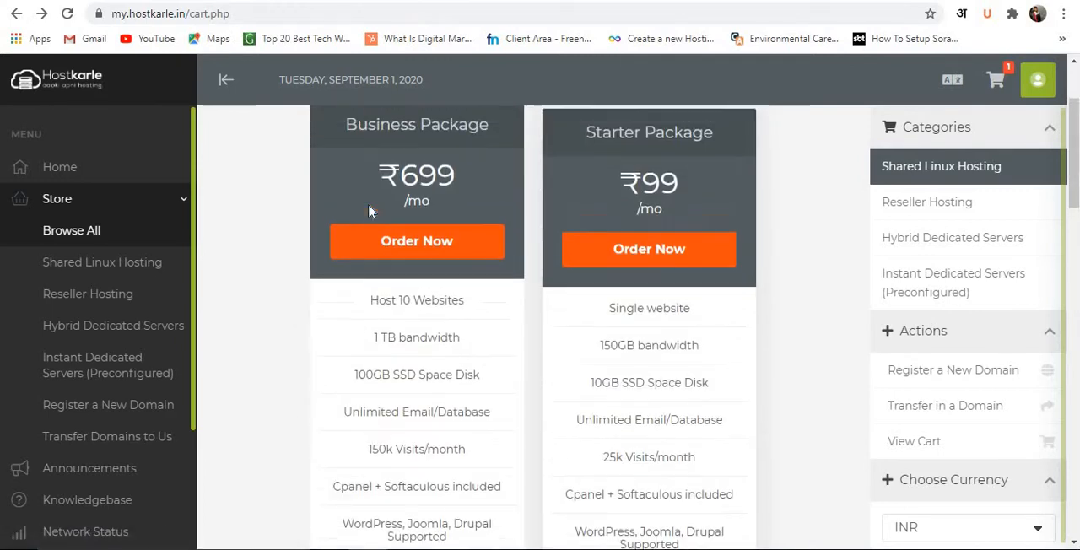
scroll(368, 207, up, 2)
scroll(422, 220, down, 2)
click(625, 236)
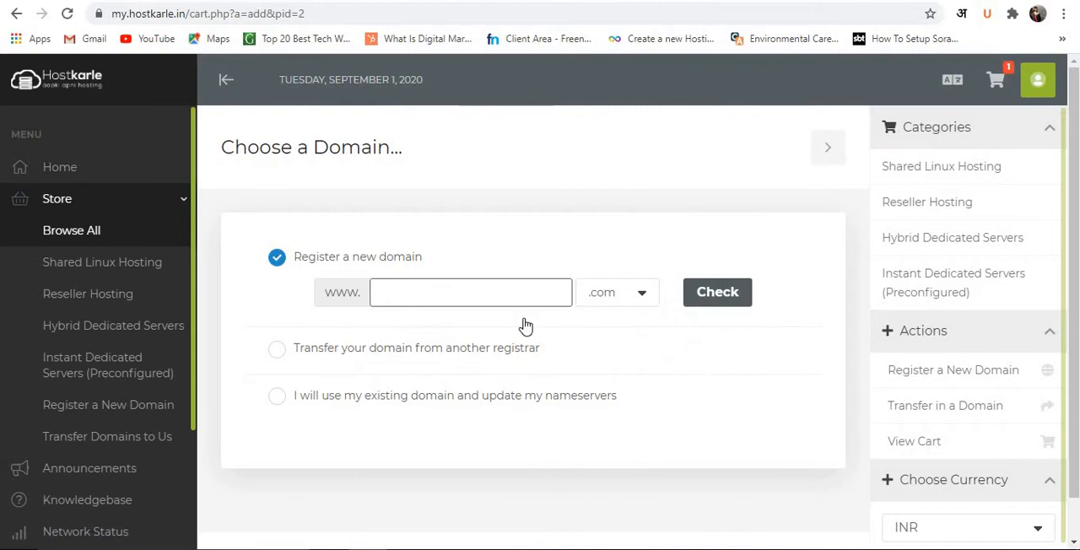
Choose to use an existing domain with updated nameservers, and submit fawydiishh.com as the domain.
click(476, 395)
click(458, 387)
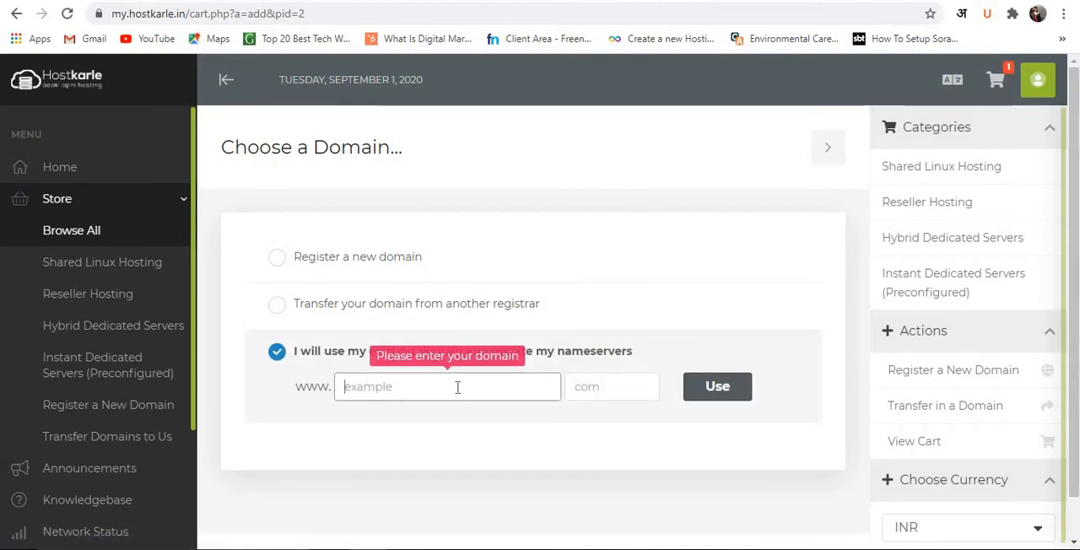
text(fawydiishh)
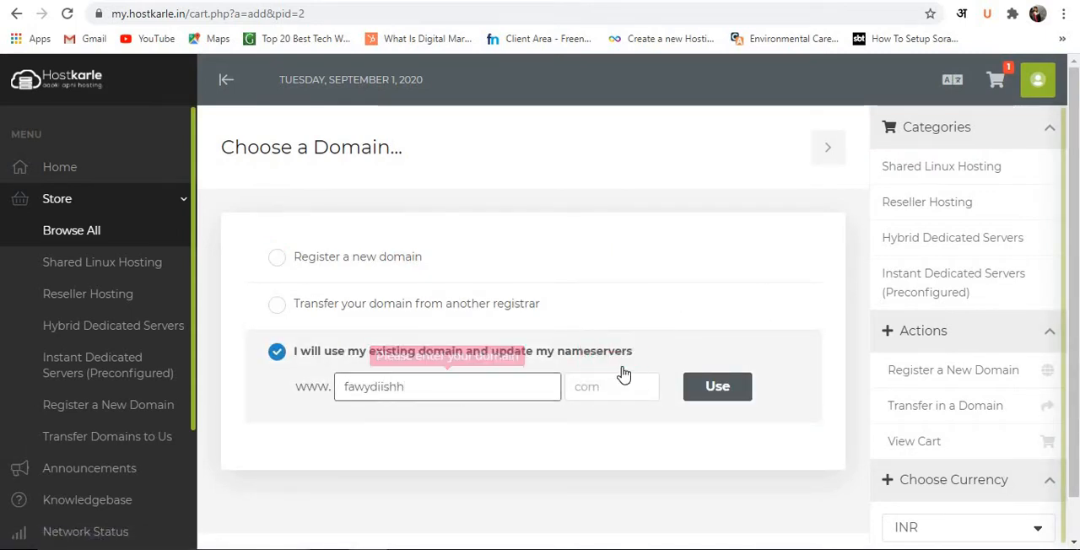
click(617, 385)
text(c)
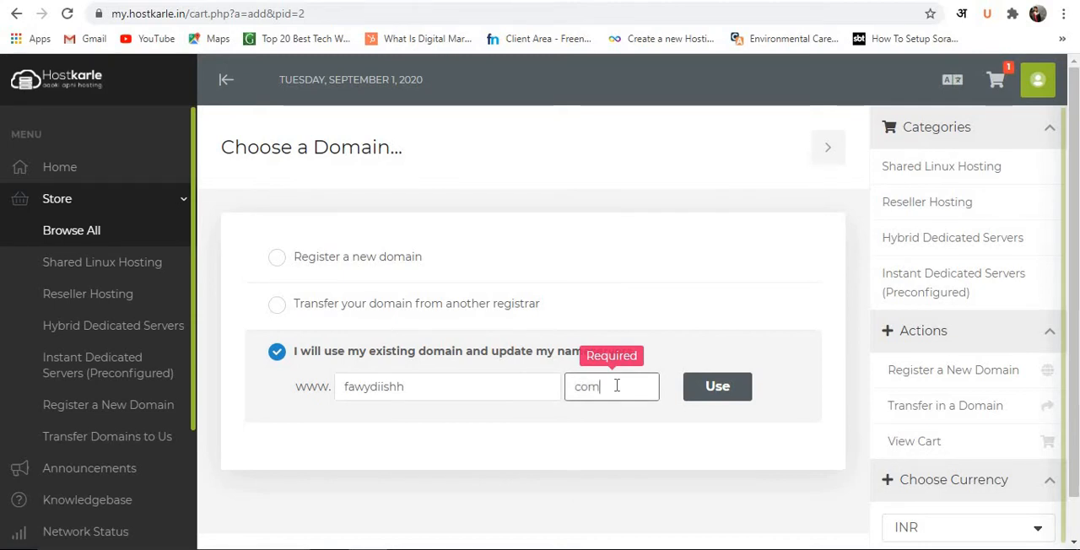
text(om)
click(722, 388)
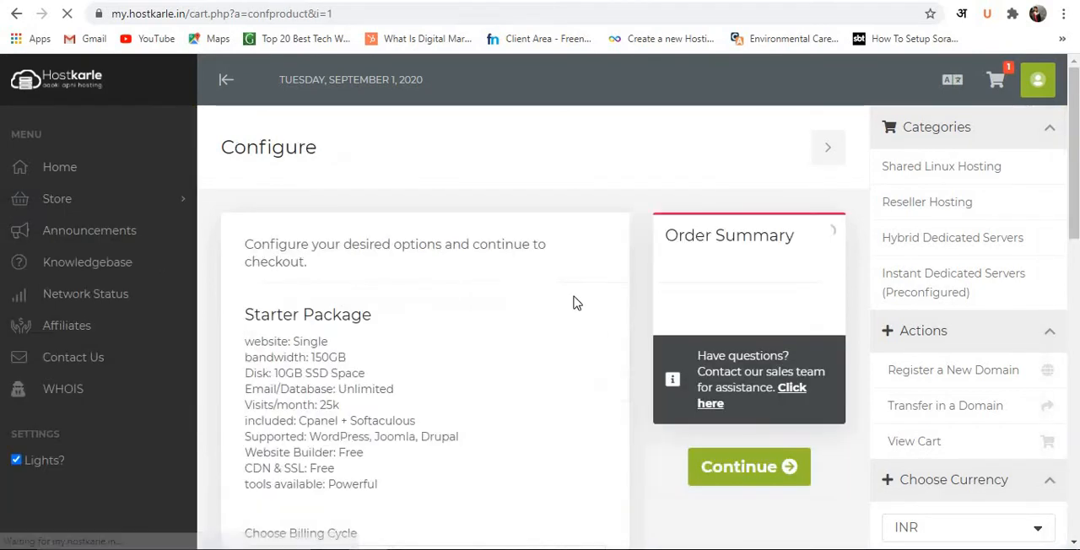
Add the SSL Certificate add-on, set the Starter Package's billing cycle to Annually, and continue to the cart review.
scroll(485, 287, down, 10)
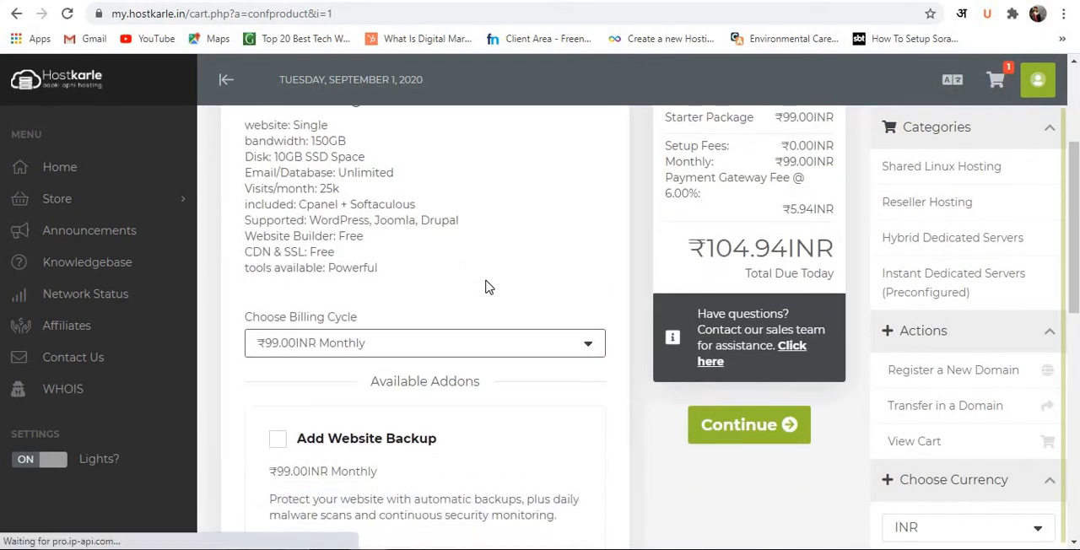
click(278, 277)
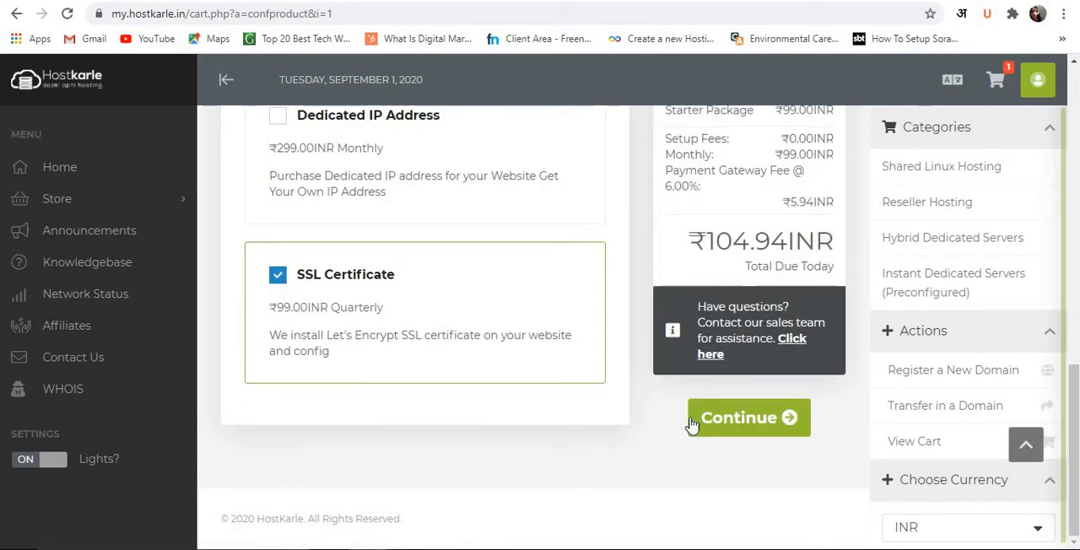
scroll(690, 418, up, 6)
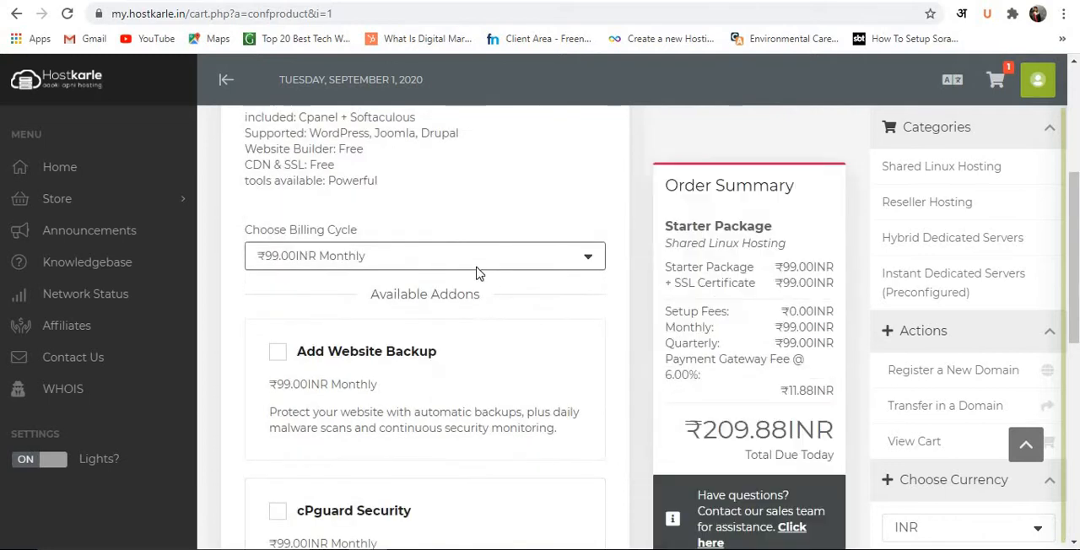
click(463, 266)
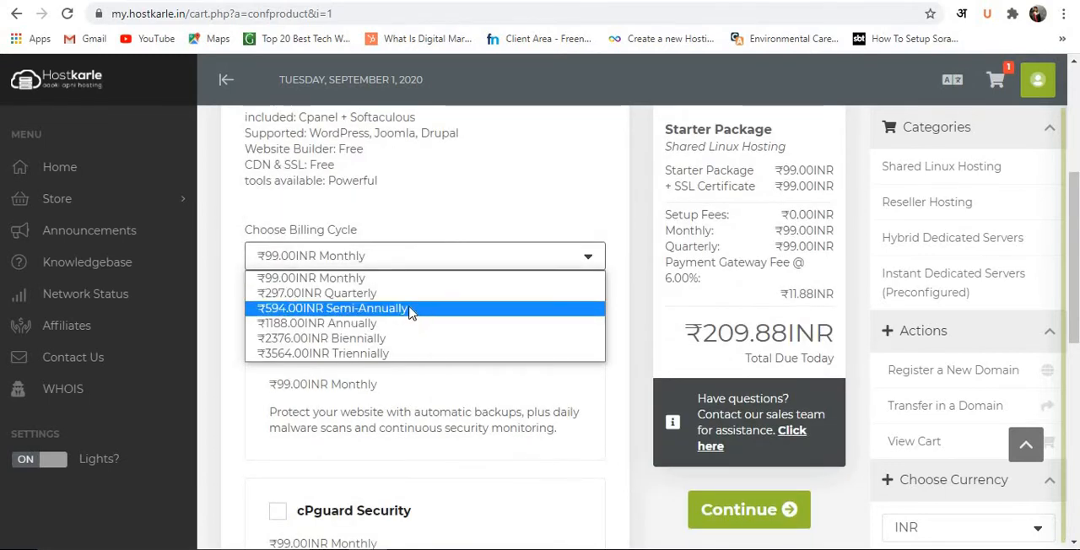
click(363, 323)
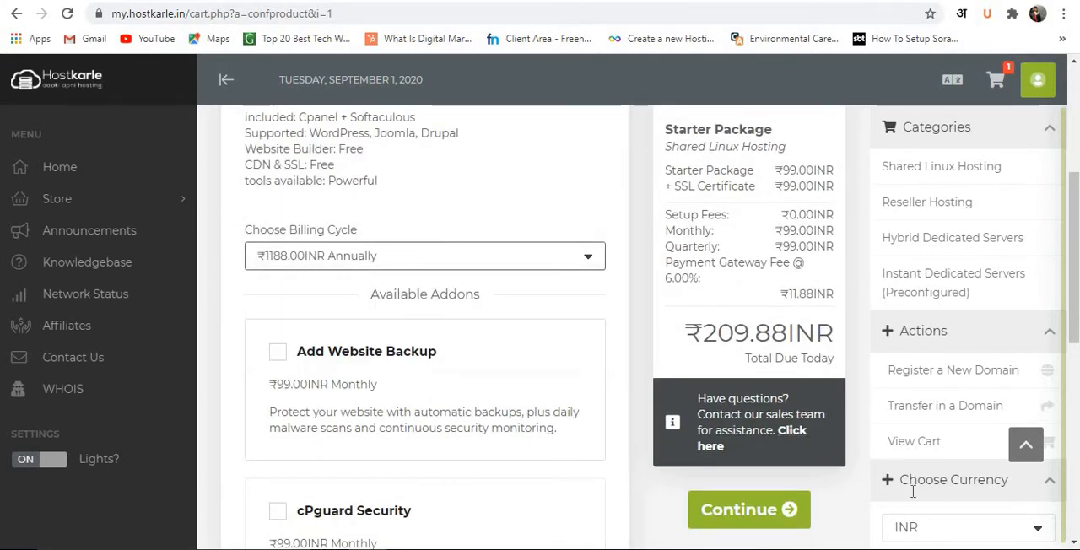
click(736, 508)
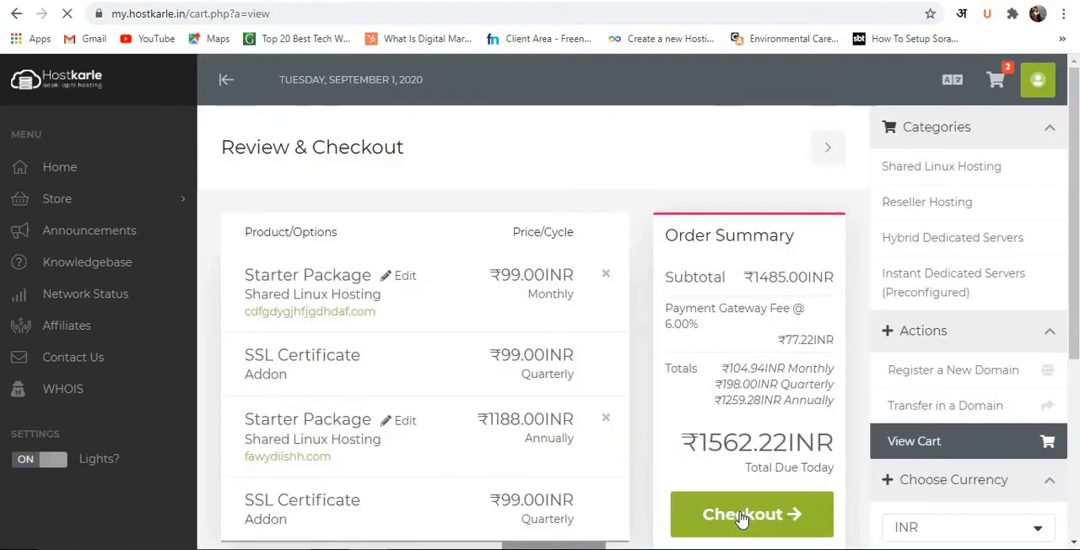
Copy the promo code SEP50OFF from the notes on wordcounter.net and apply it to the cart.
scroll(704, 505, down, 2)
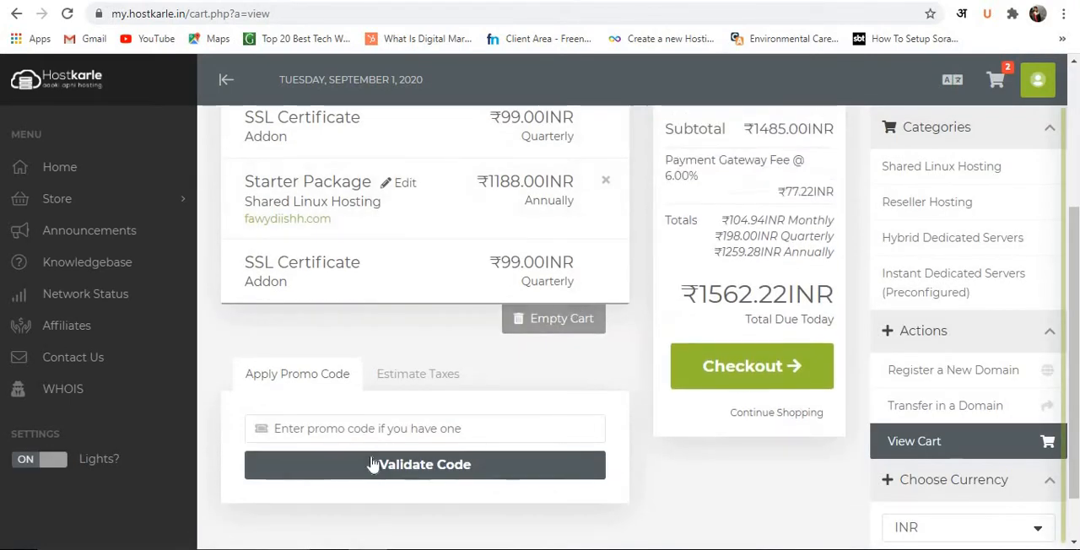
click(355, 429)
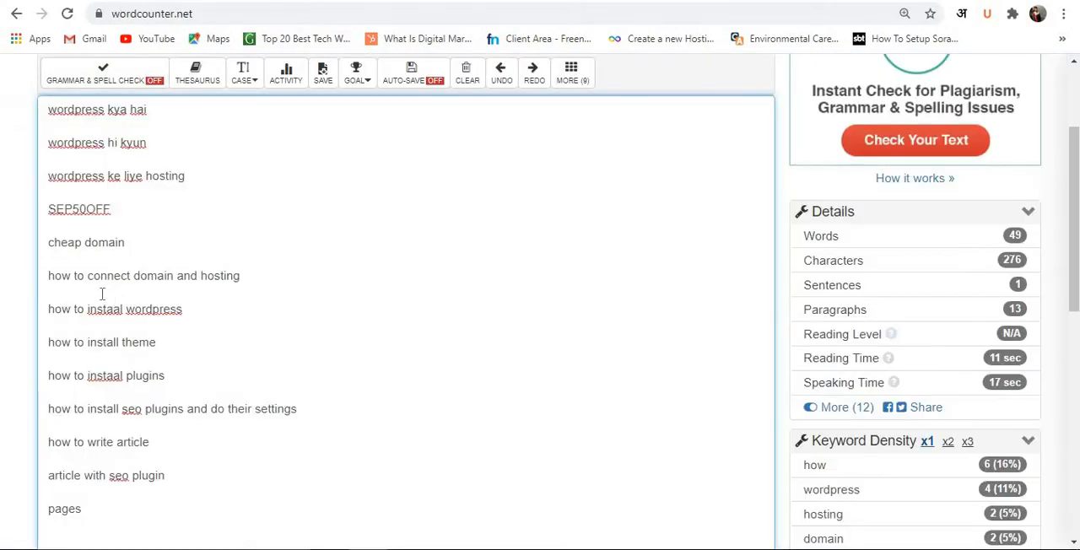
double_click(75, 208)
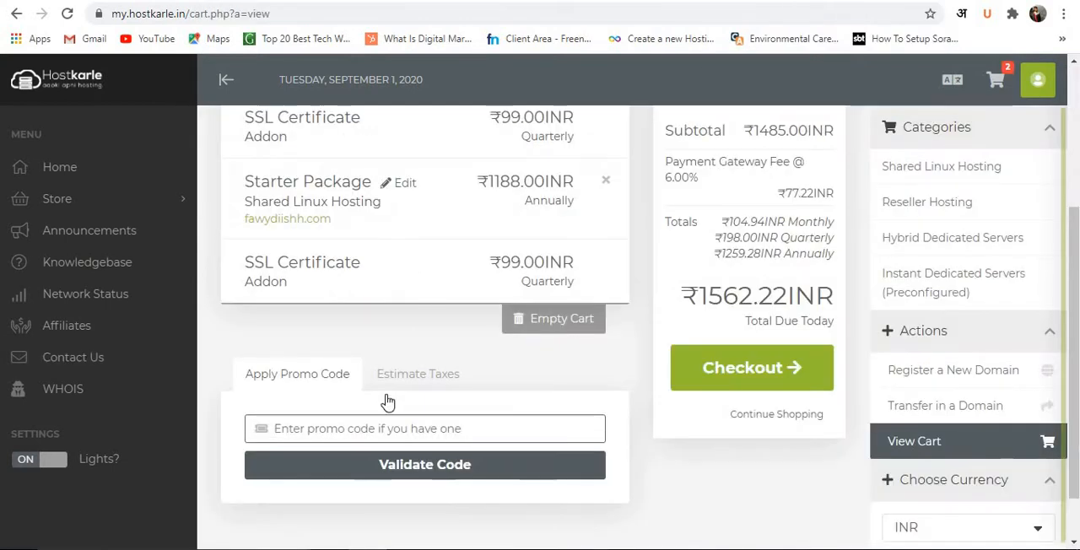
text(SEP50OFF)
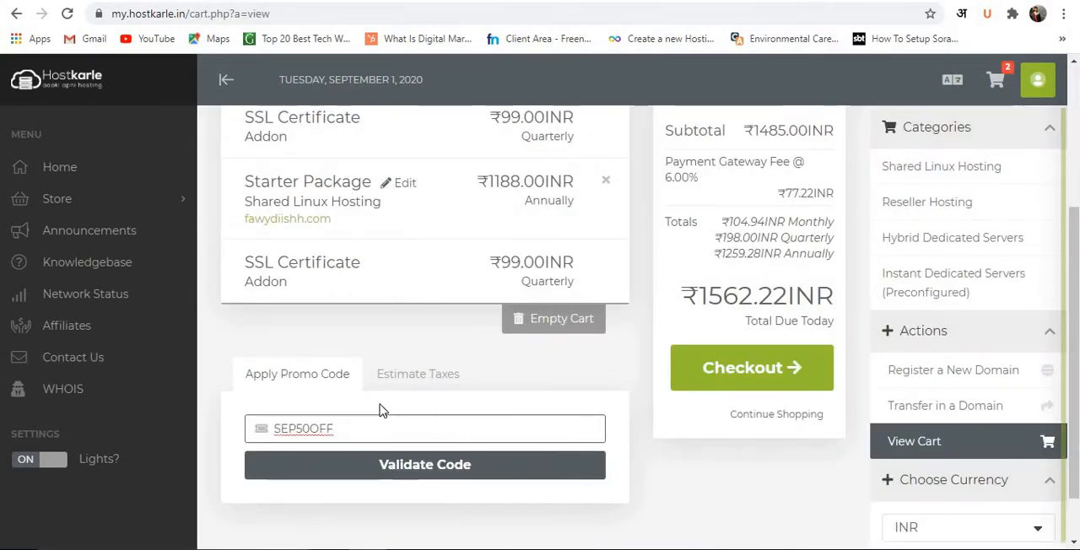
click(400, 469)
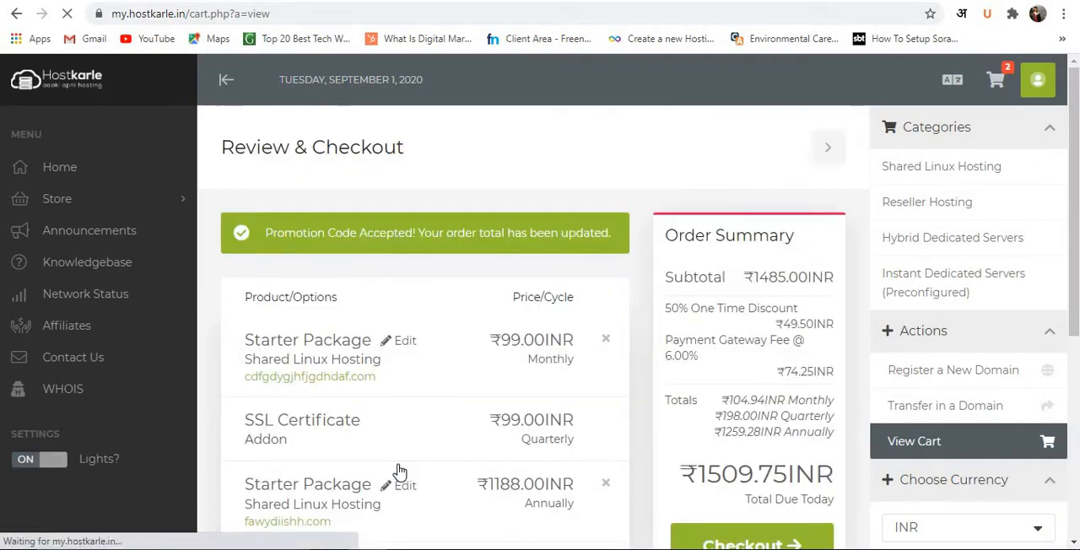
Remove the monthly Starter Package for cdfgdygjhfjgdhdaf.com from the cart and confirm the removal.
scroll(397, 374, down, 3)
scroll(397, 378, down, 1)
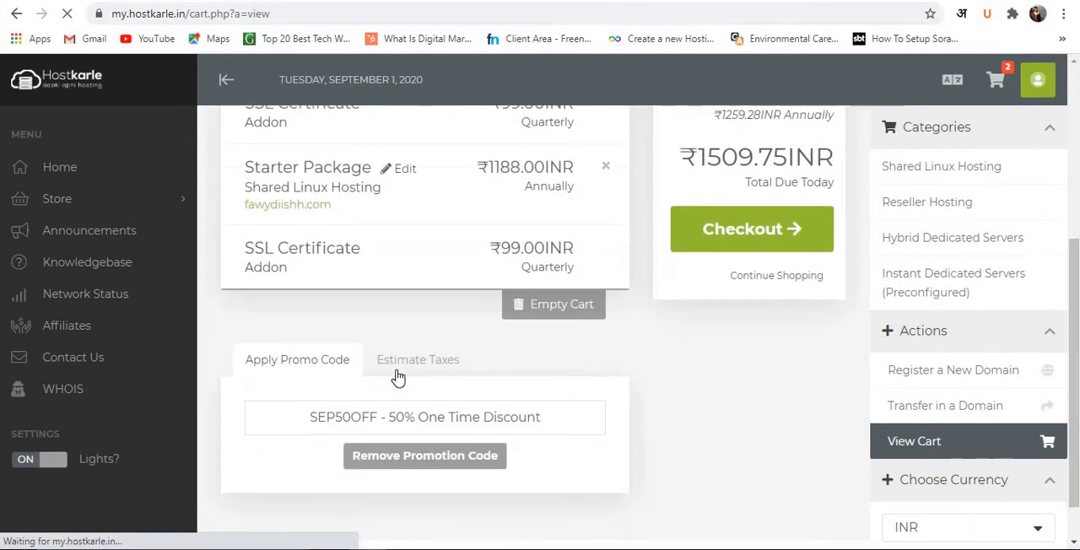
scroll(776, 369, down, 1)
scroll(776, 369, up, 2)
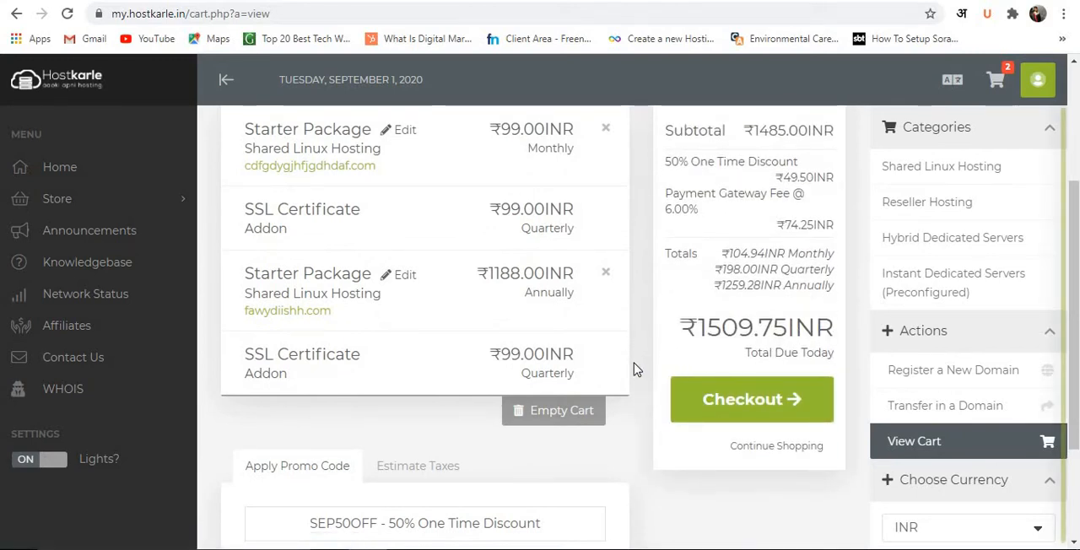
scroll(617, 367, up, 2)
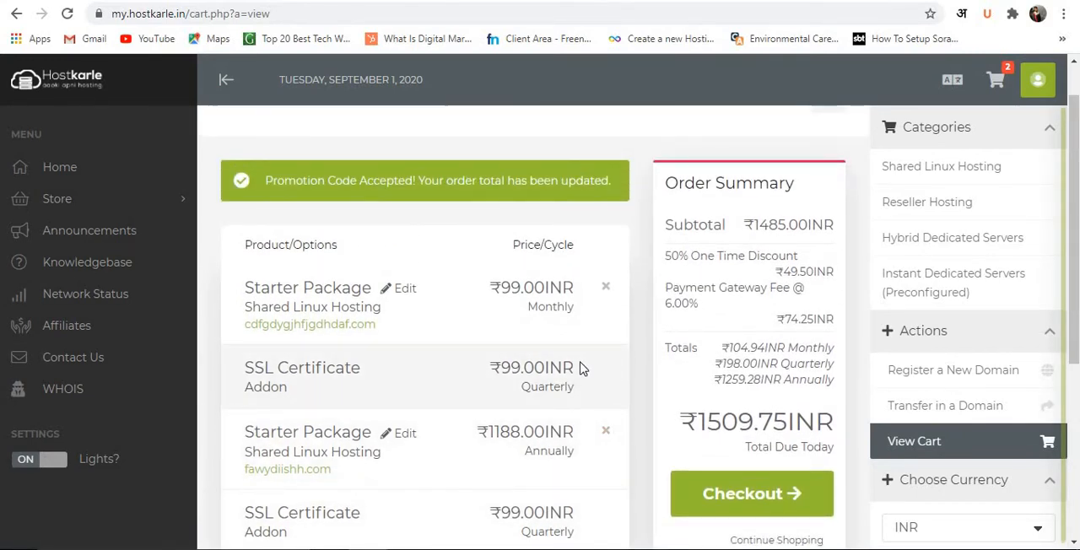
scroll(580, 369, down, 1)
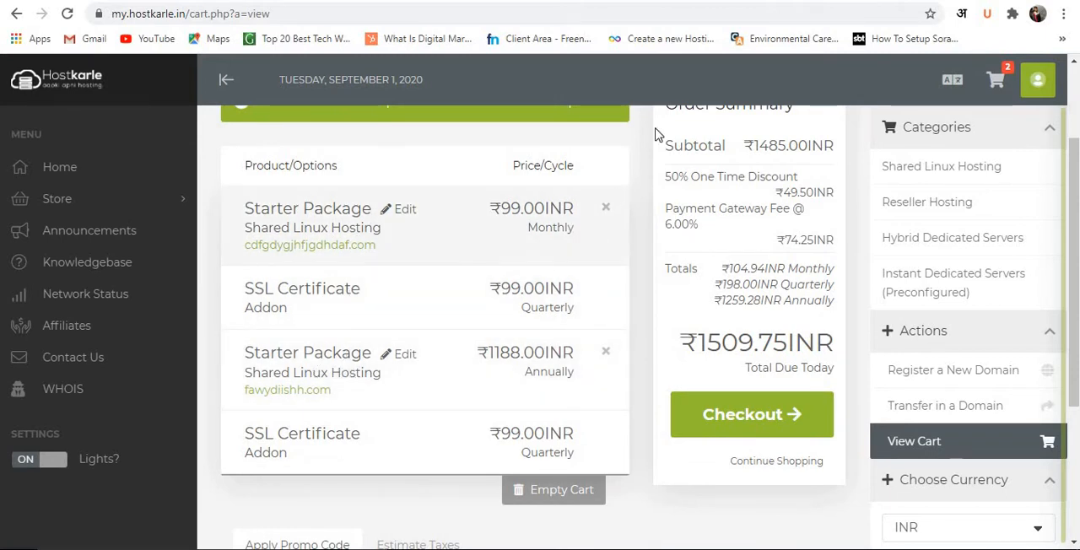
click(606, 209)
click(556, 262)
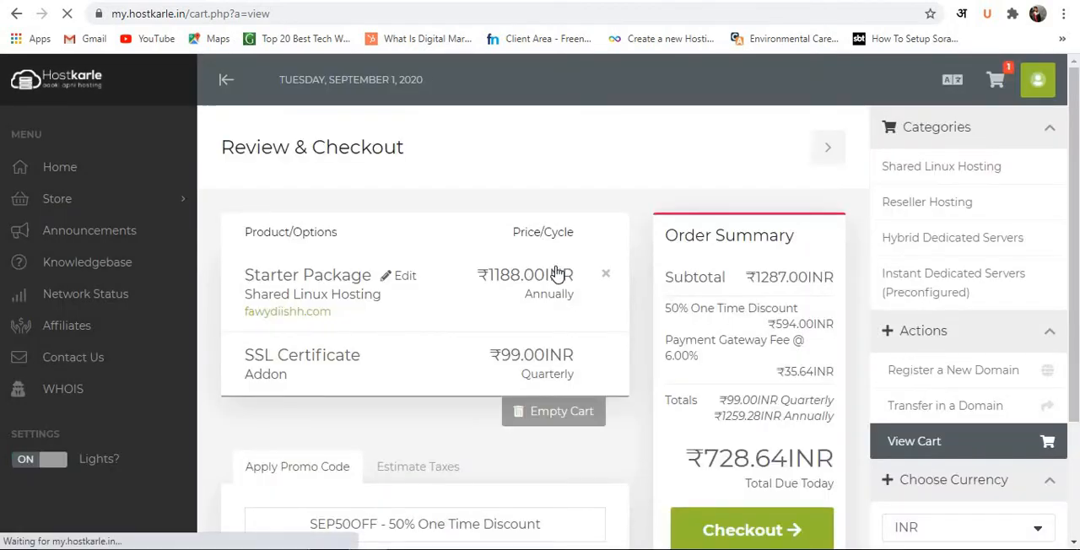
Remove the promotion code from the cart, apply SEP50OFF again, and check the order summary.
scroll(597, 297, down, 1)
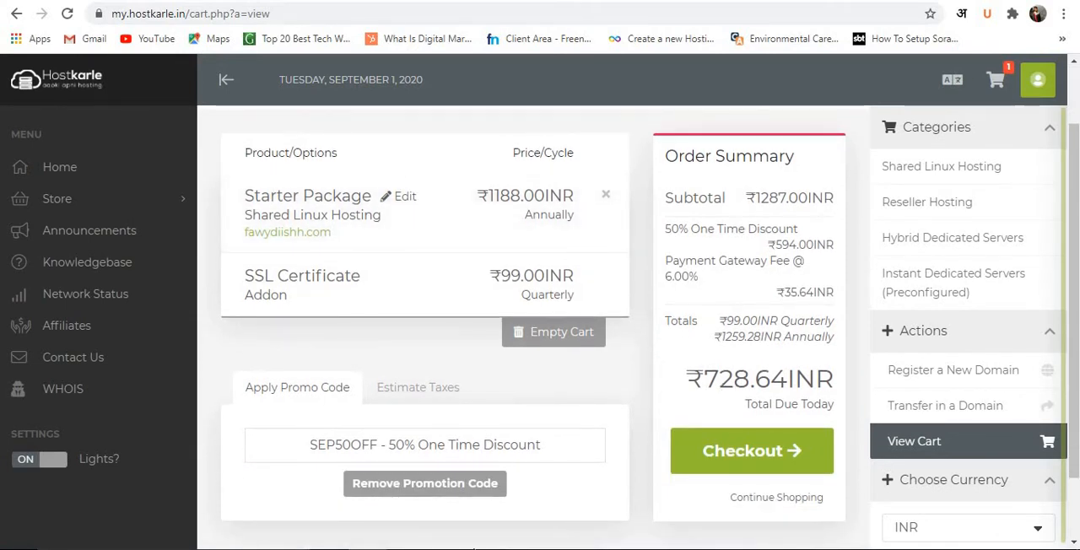
click(448, 484)
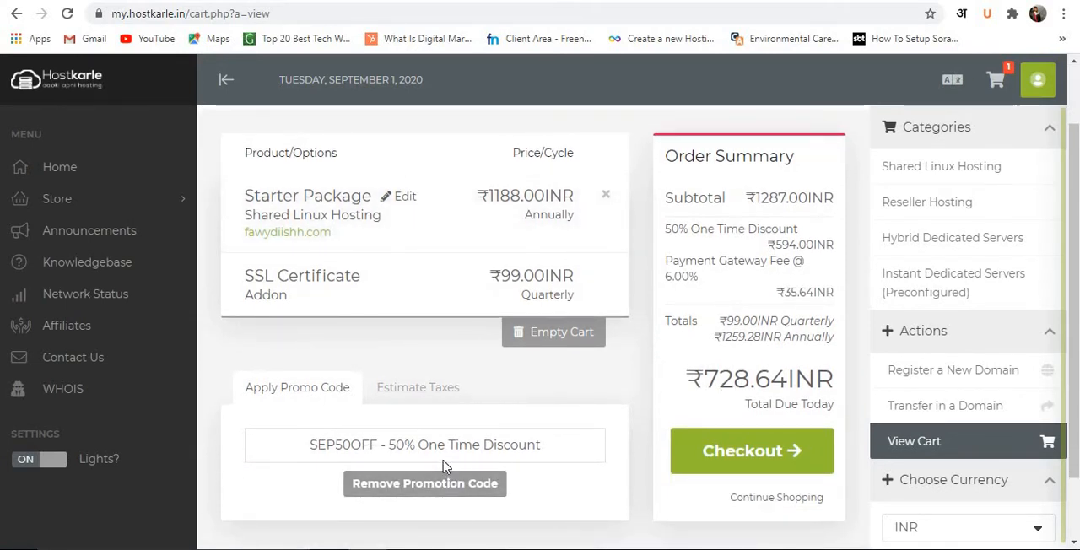
click(401, 488)
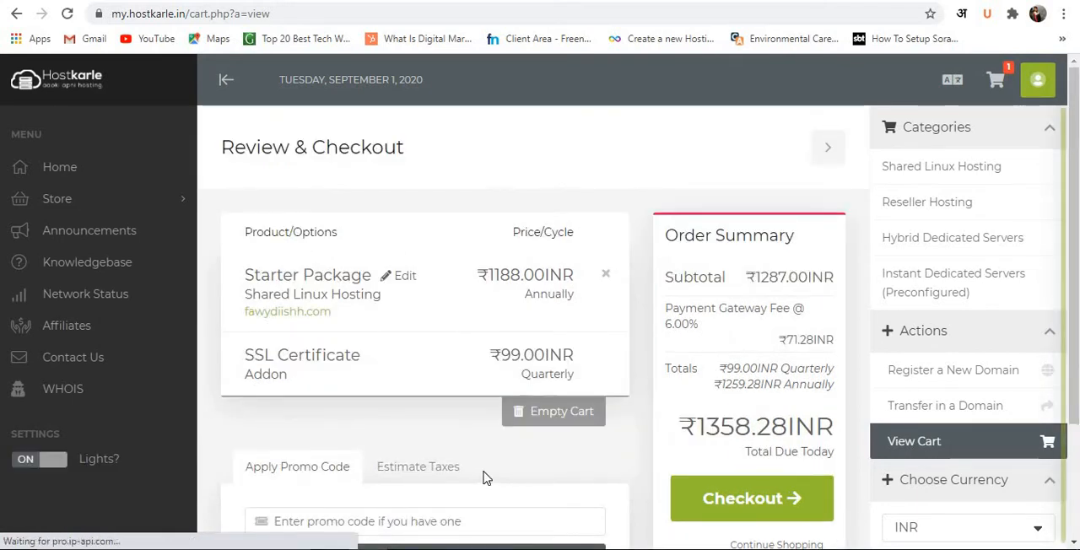
click(393, 444)
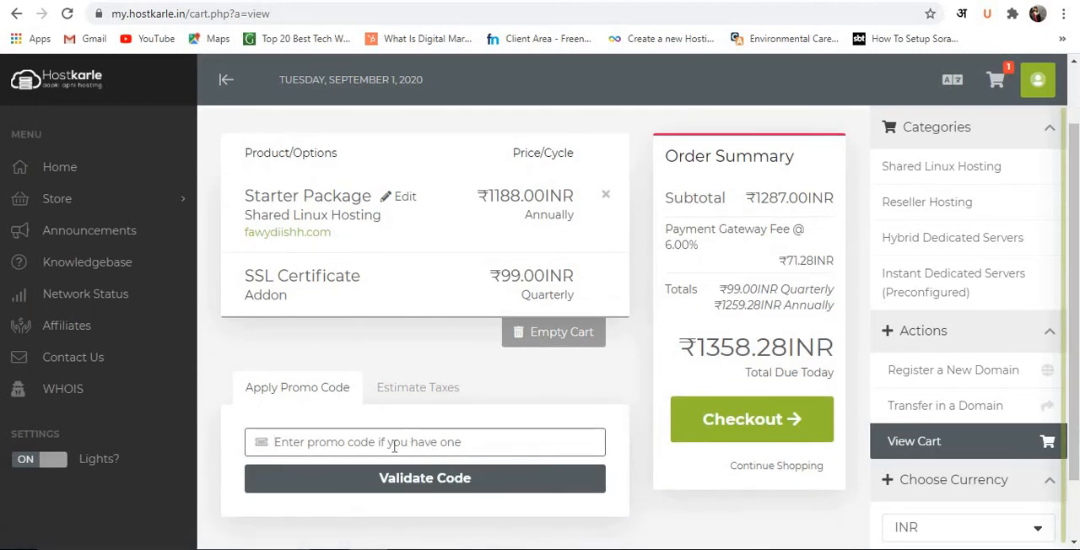
text(SEP50OFF)
click(392, 488)
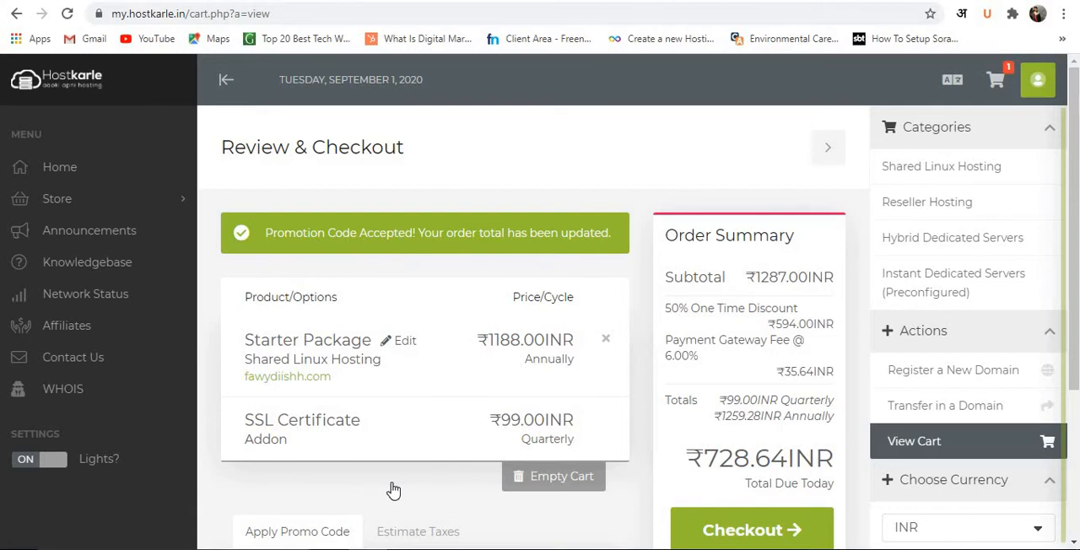
scroll(414, 425, down, 3)
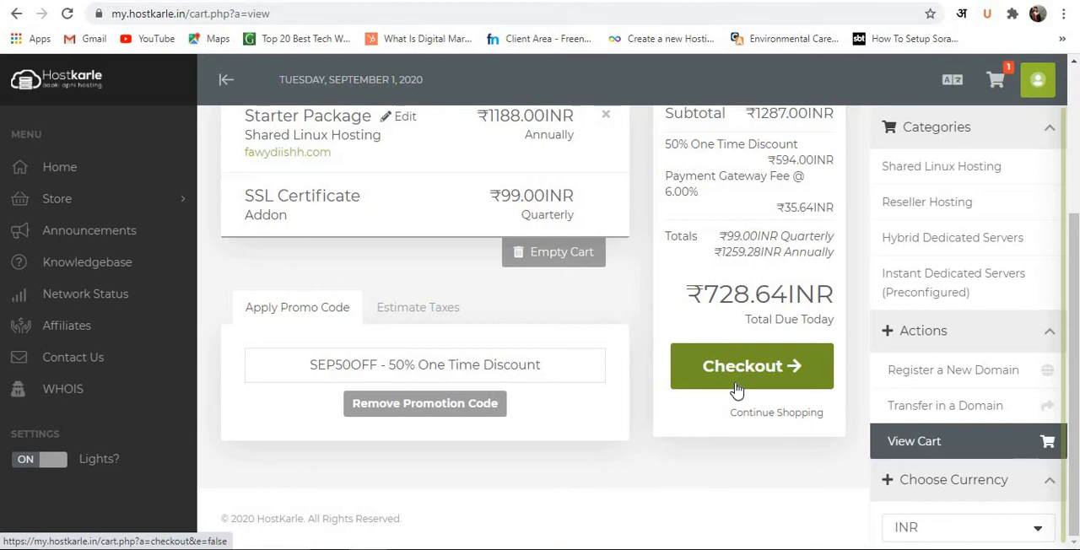
scroll(737, 390, up, 3)
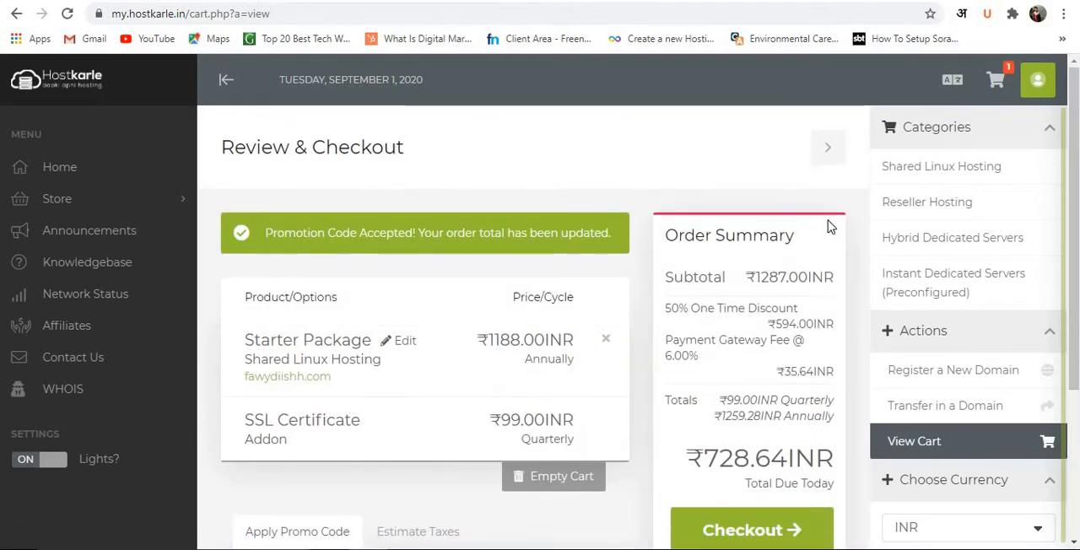
Sign in to the Hostkarle client area with Facebook and open cPanel for the Economy Package on nikjali.com.
click(1041, 84)
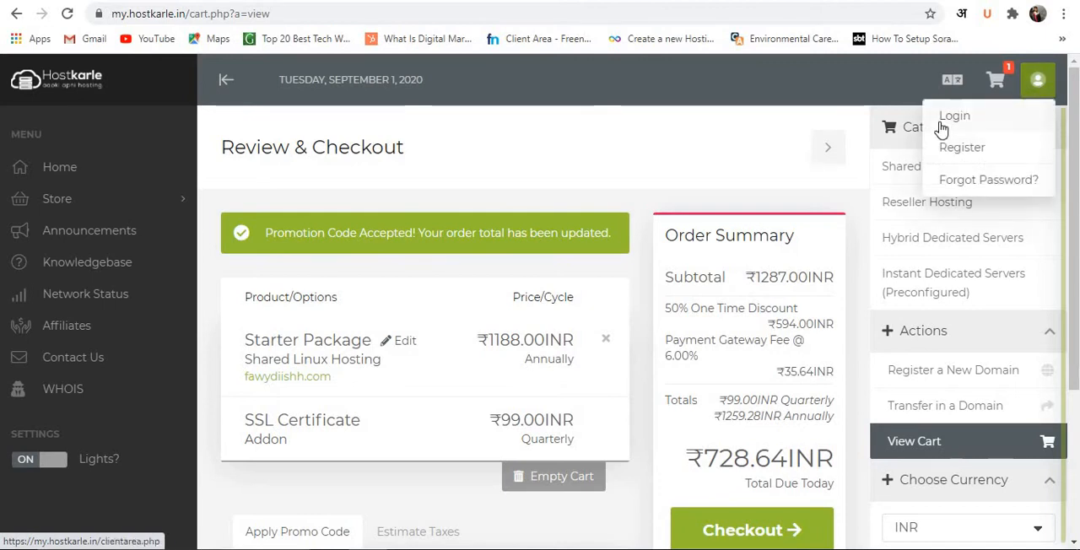
click(942, 127)
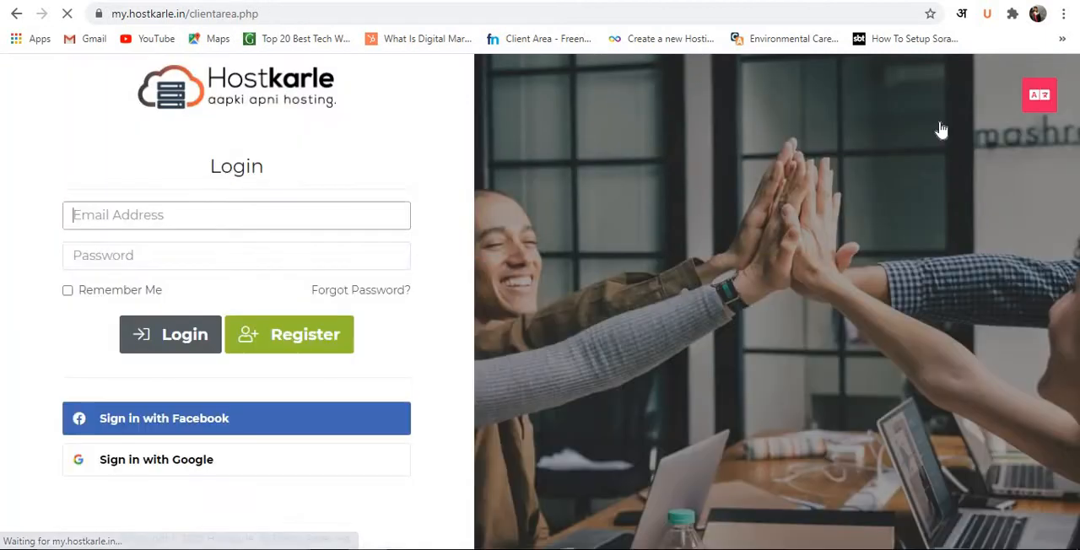
click(186, 428)
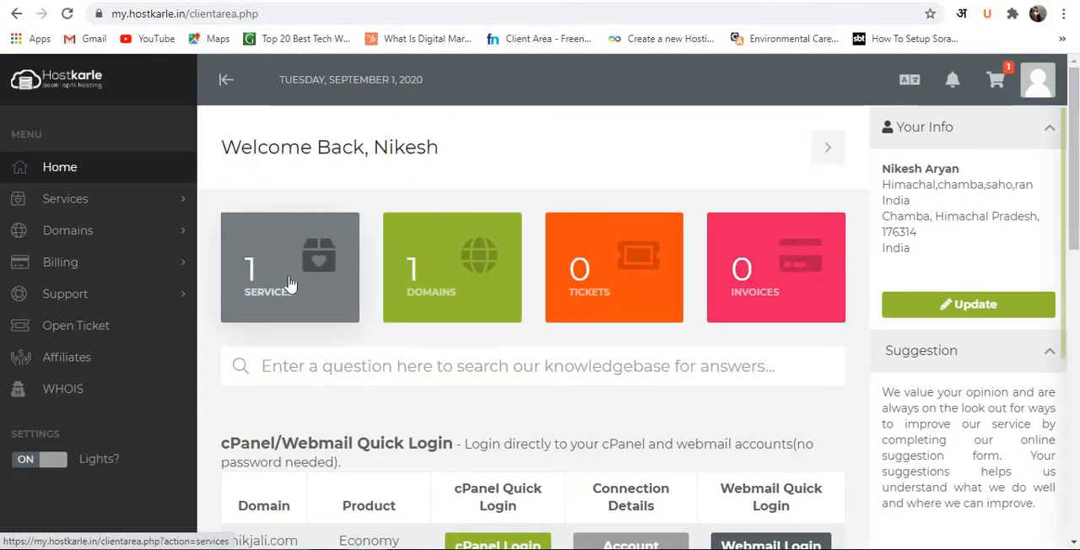
scroll(381, 309, down, 2)
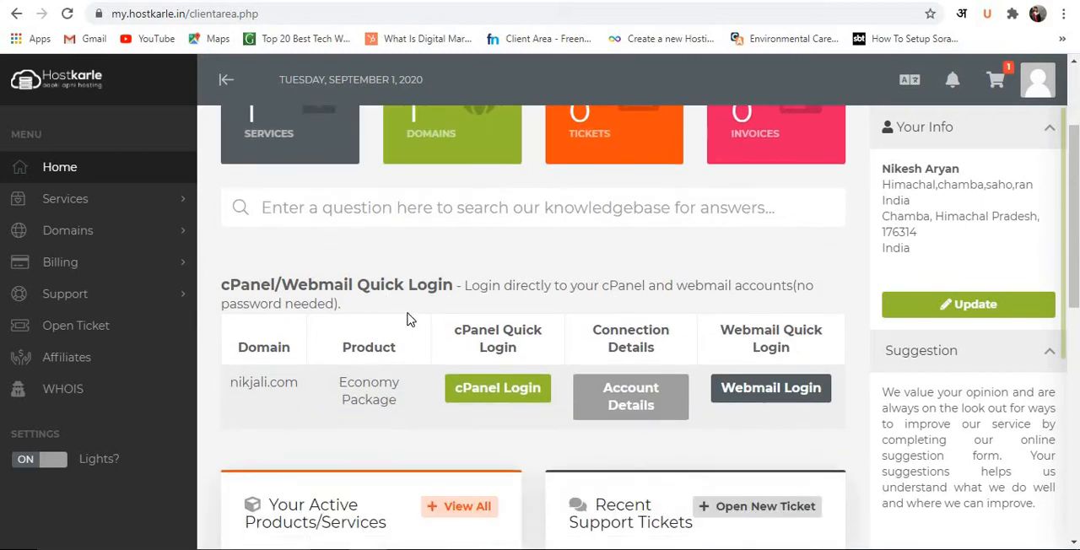
click(505, 395)
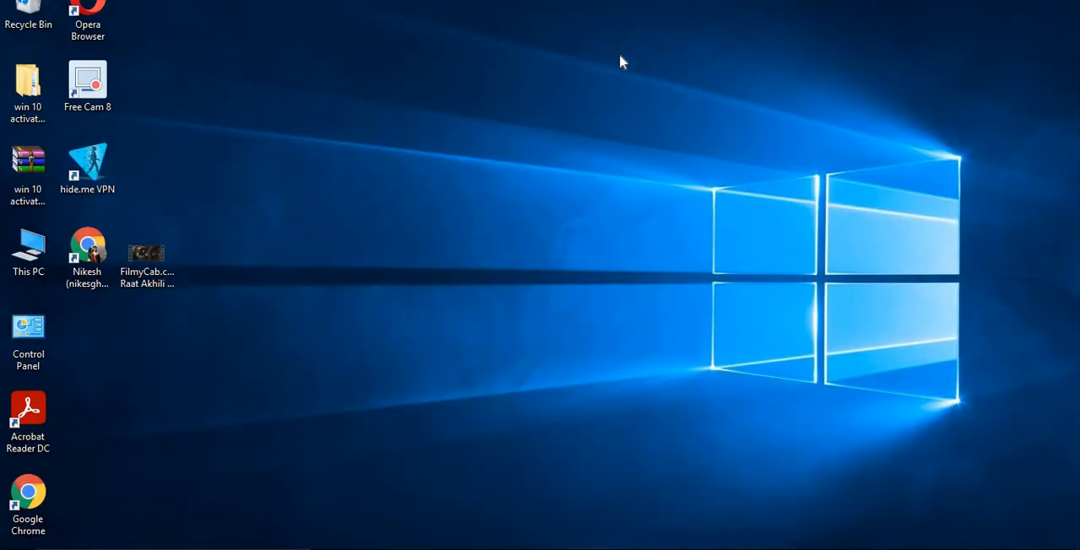
Open hide.me VPN, dismiss the plan renewal offers, and activate its Free plan.
double_click(82, 170)
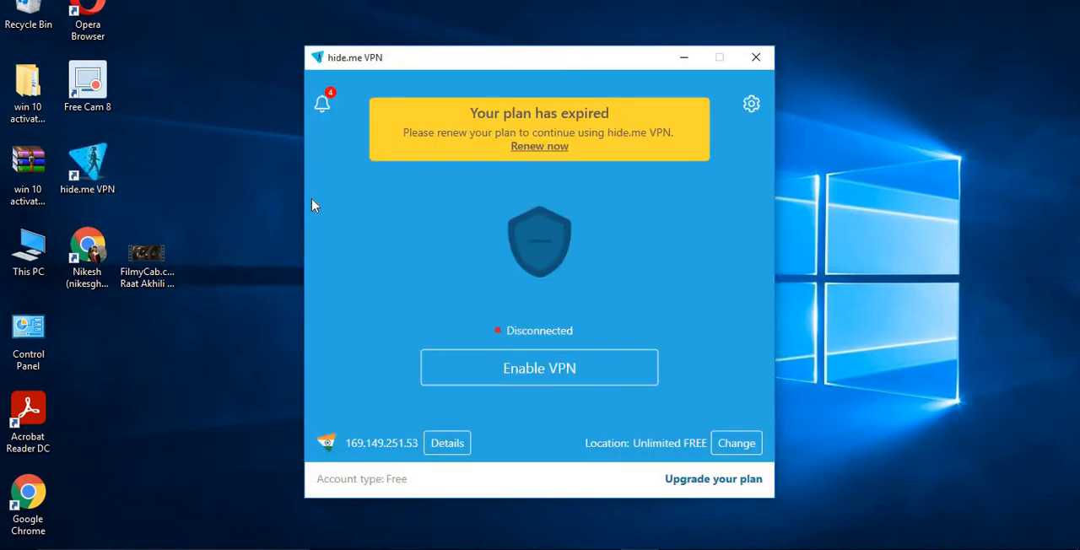
click(528, 374)
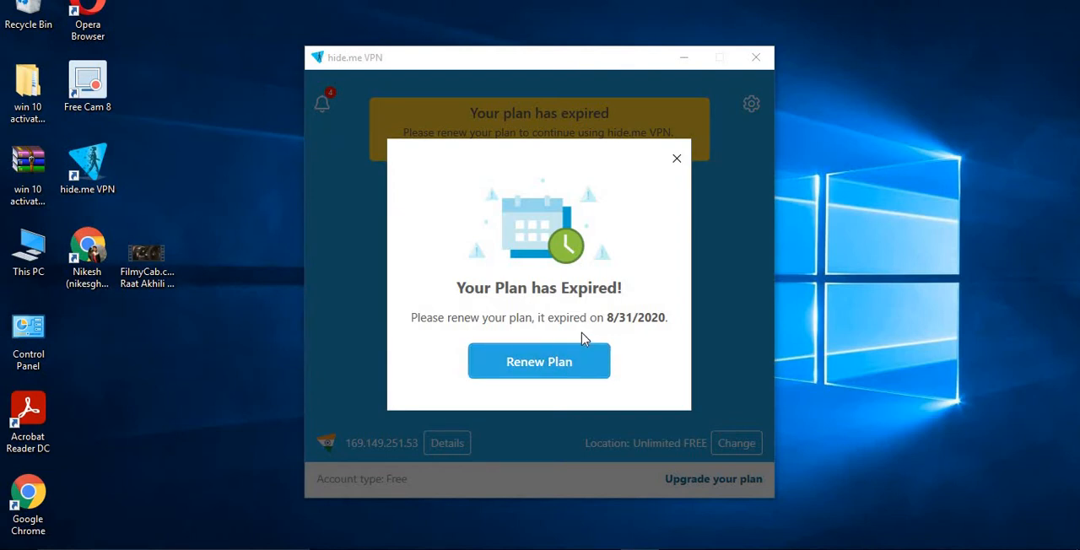
click(677, 161)
click(520, 371)
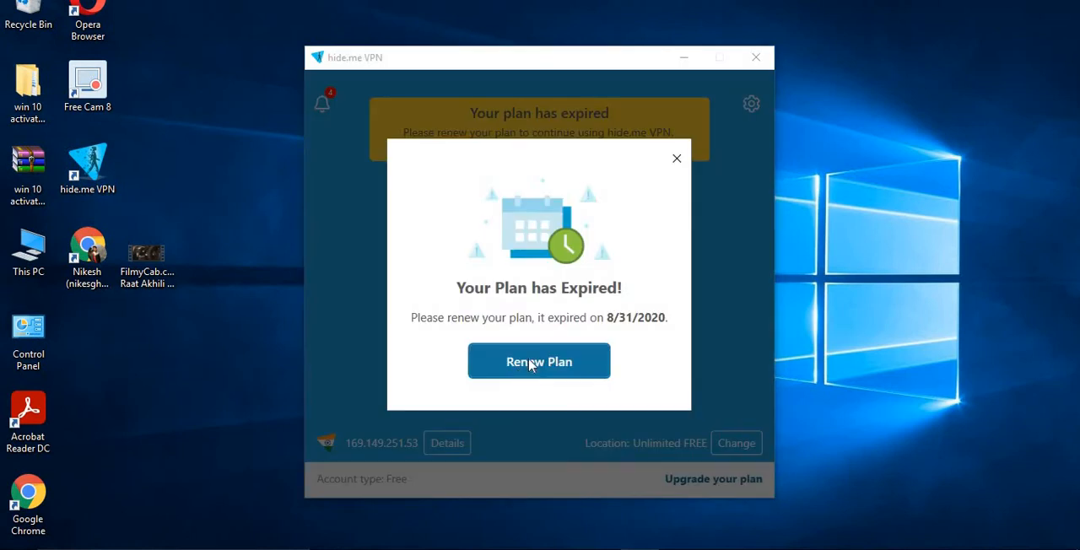
click(677, 160)
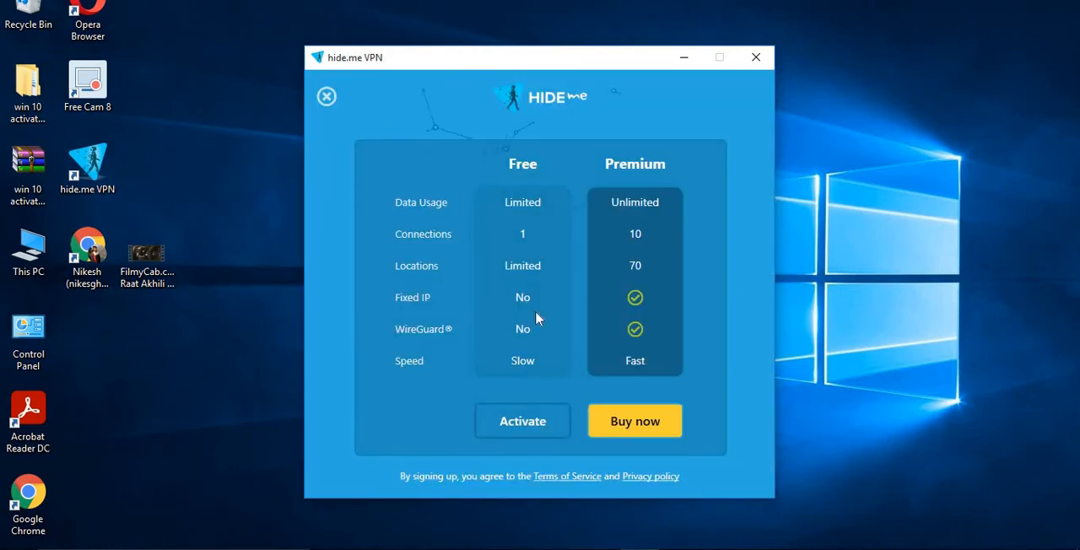
click(522, 424)
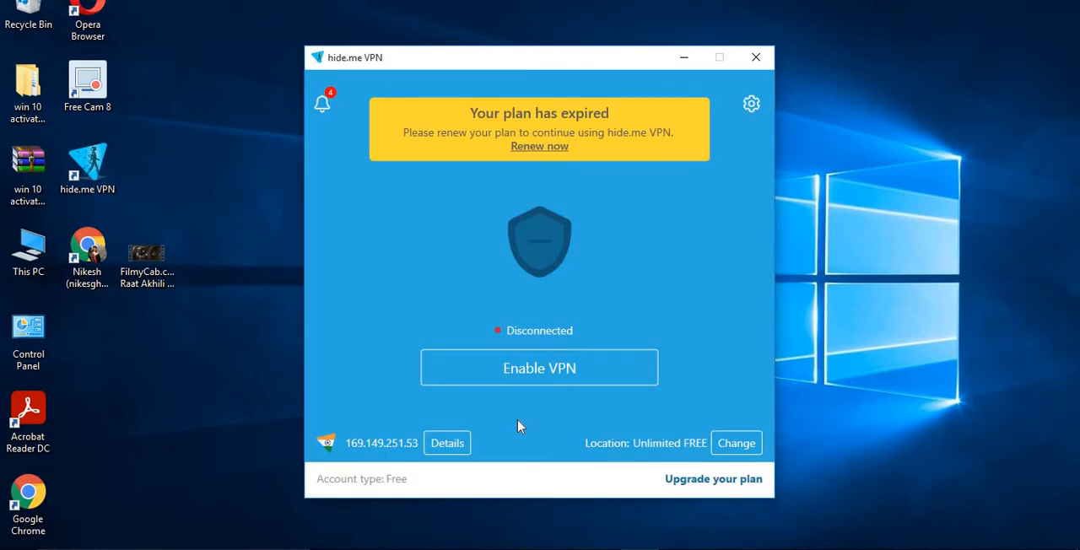
Enable the VPN and connect to the Unlimited FREE location without upgrading the plan.
click(535, 376)
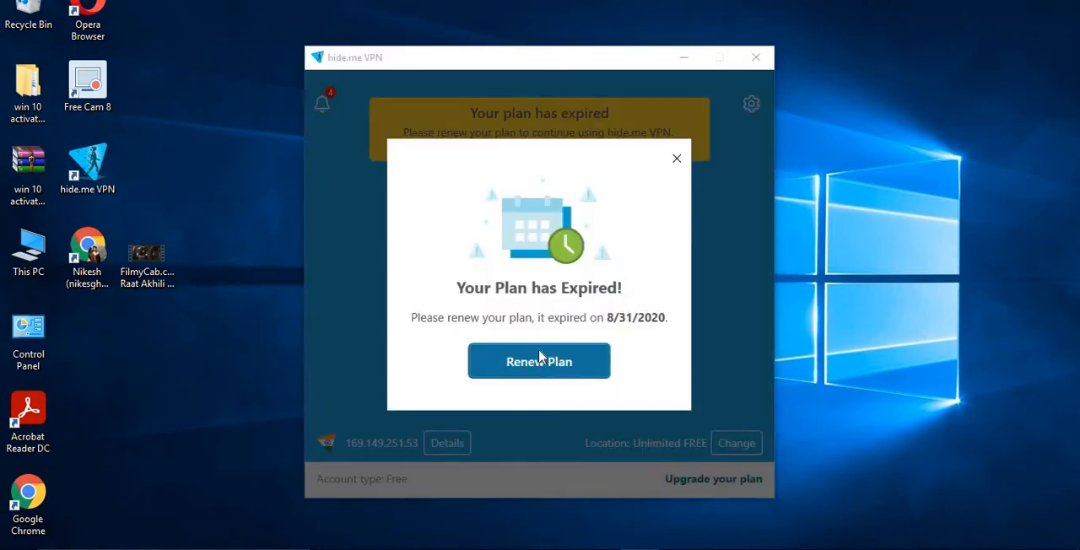
click(677, 159)
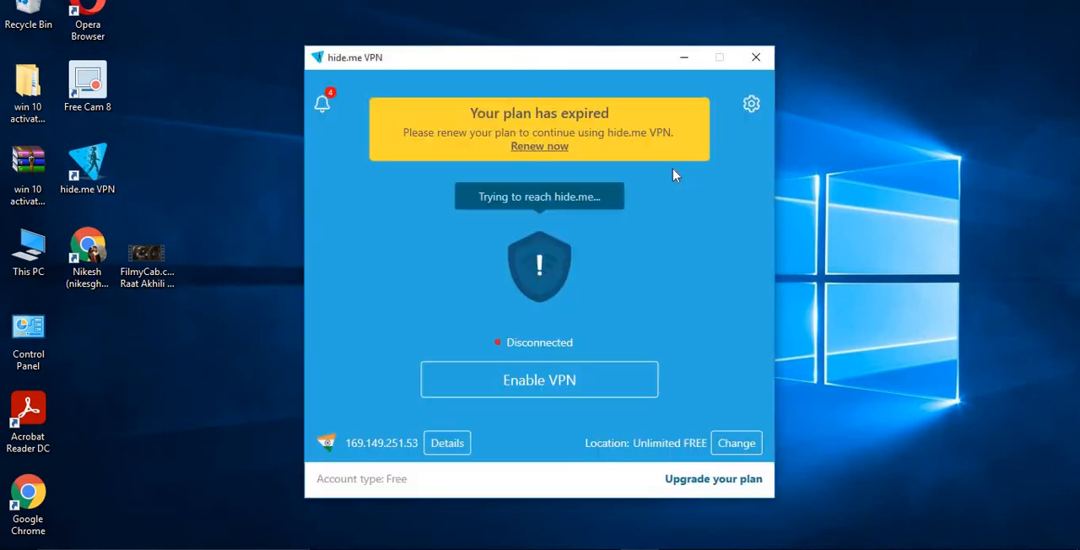
click(544, 373)
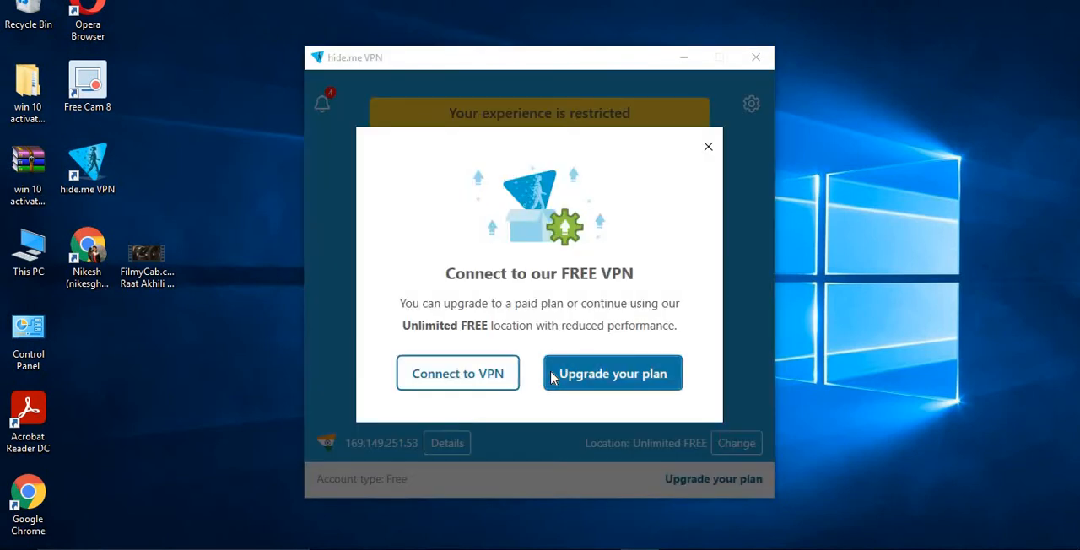
click(464, 387)
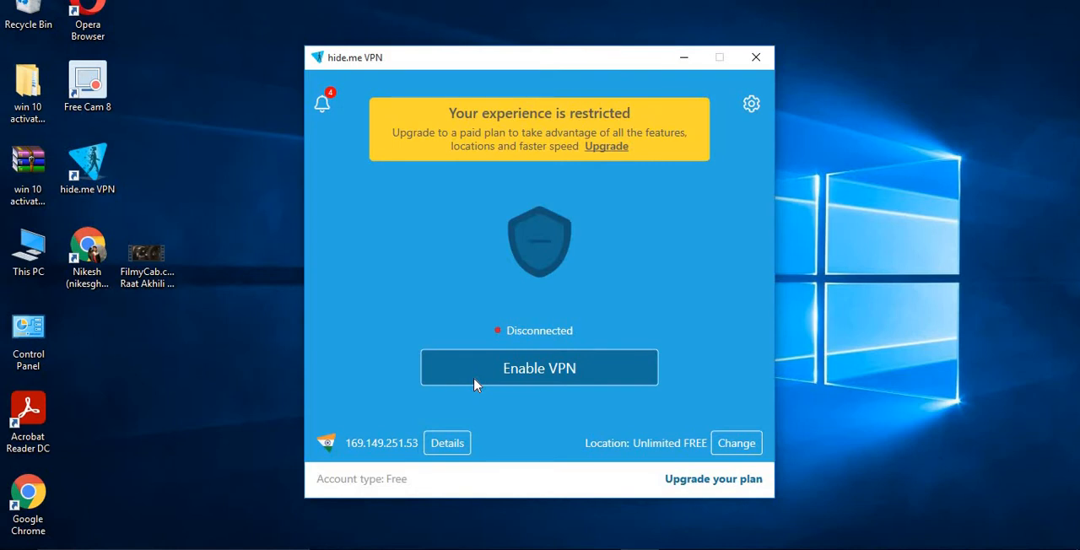
click(475, 384)
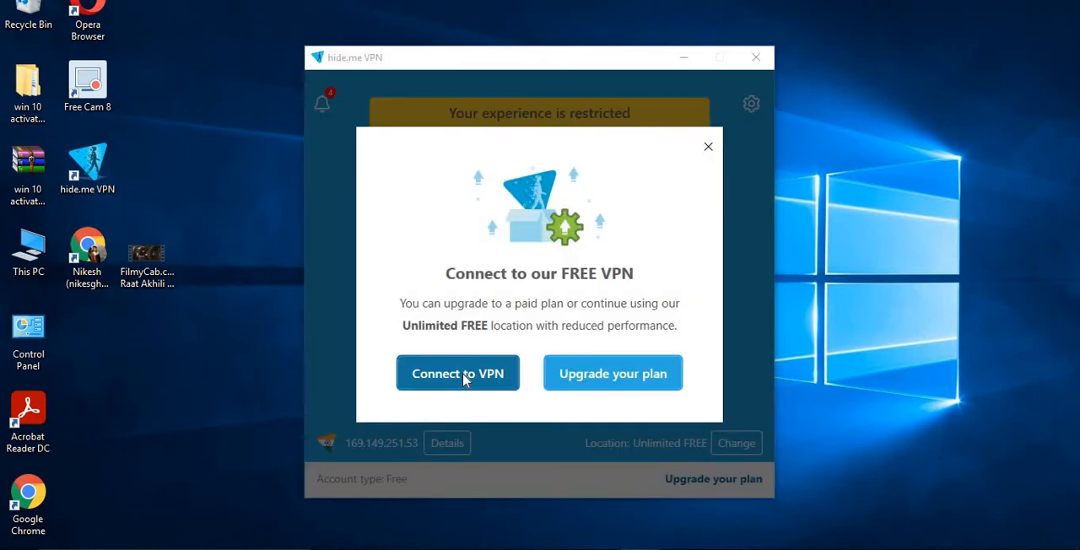
click(464, 374)
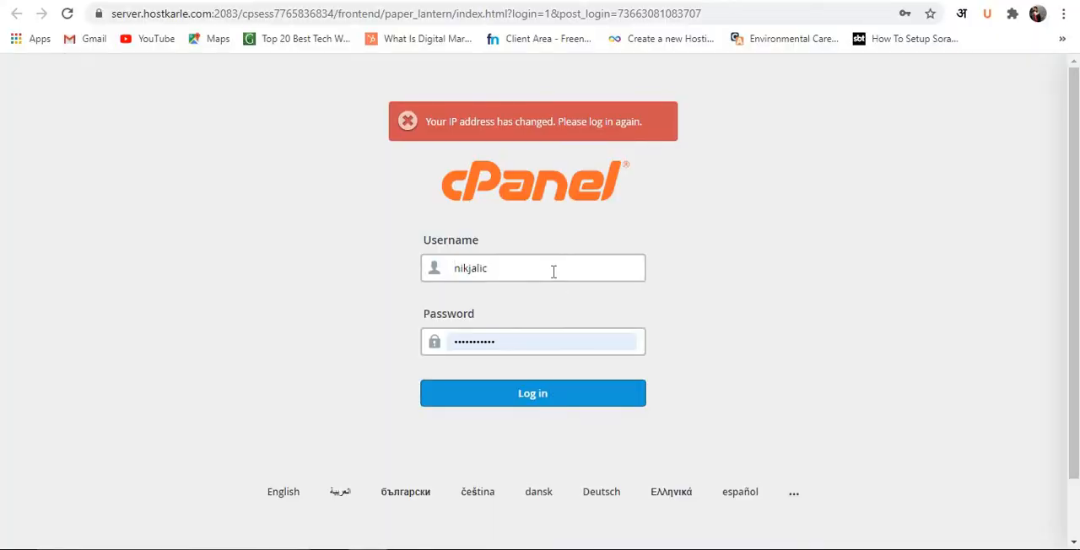
Switch to the cPanel login page in Chrome and log in with the saved username and password.
double_click(554, 272)
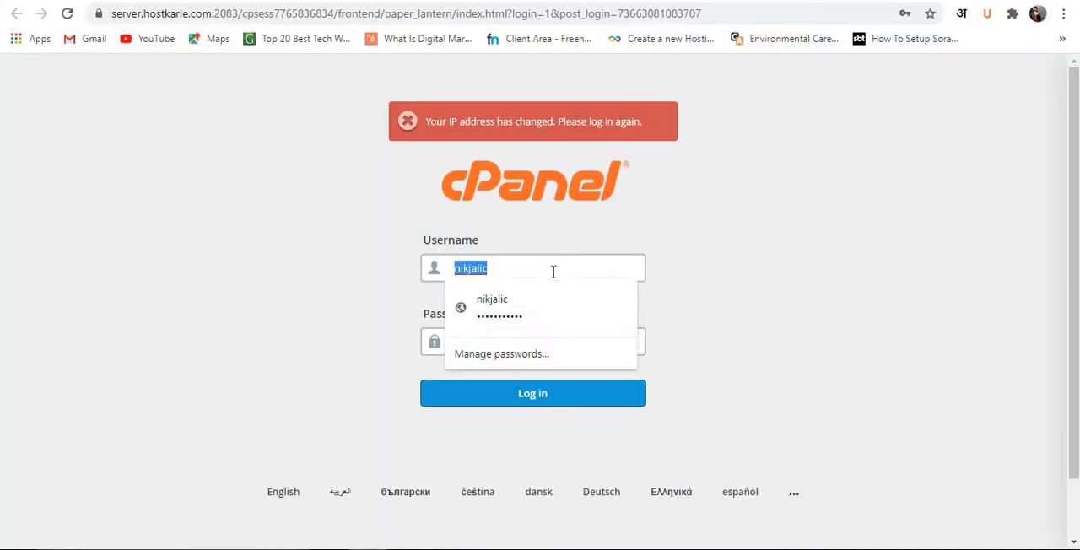
click(547, 233)
double_click(509, 345)
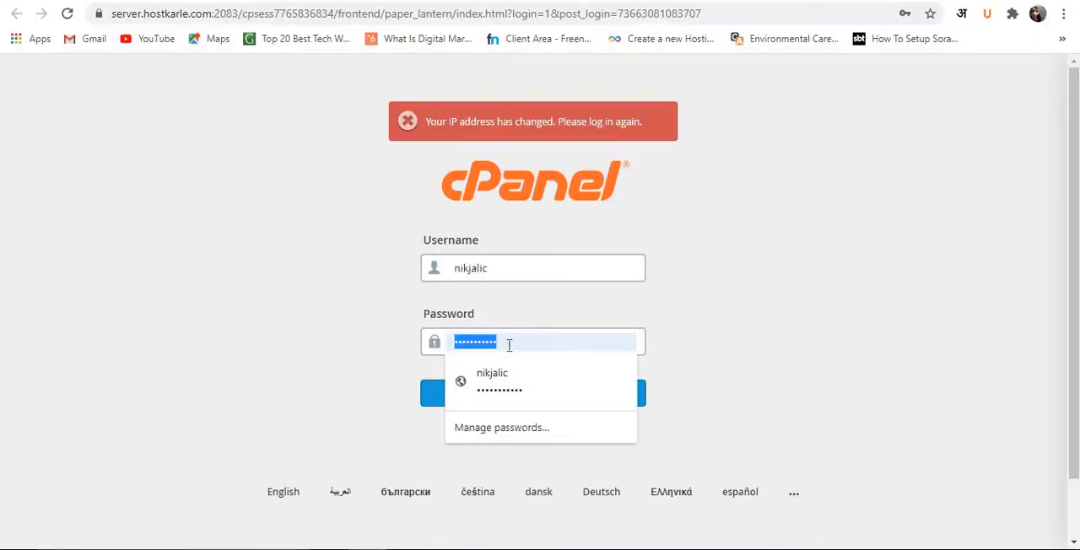
click(558, 196)
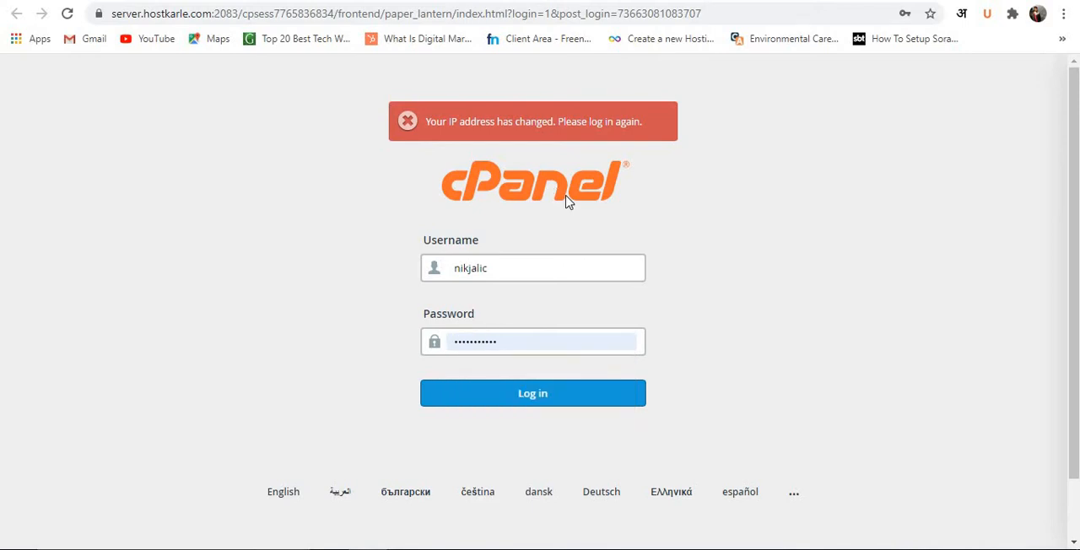
click(662, 0)
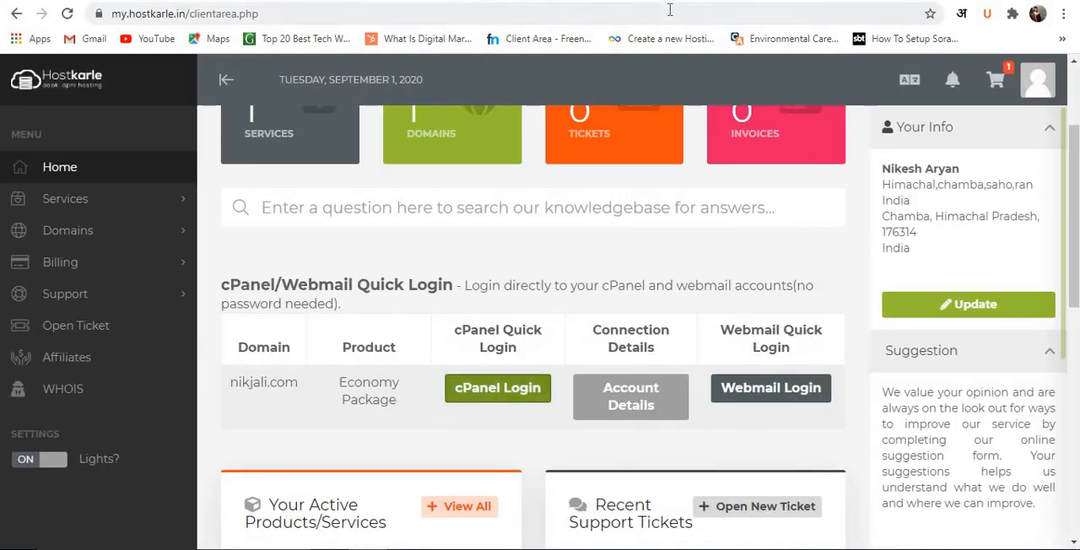
click(616, 0)
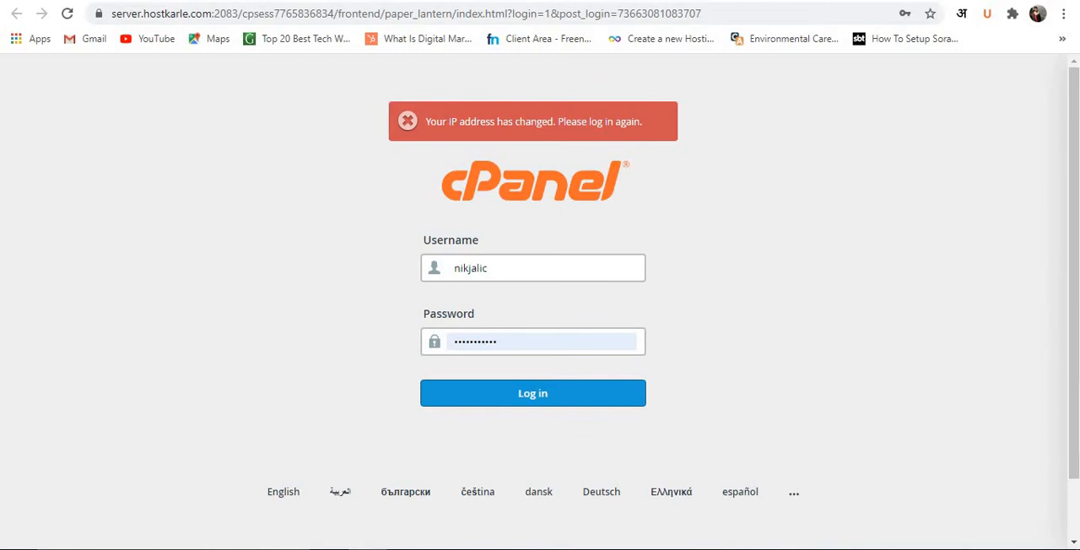
click(496, 393)
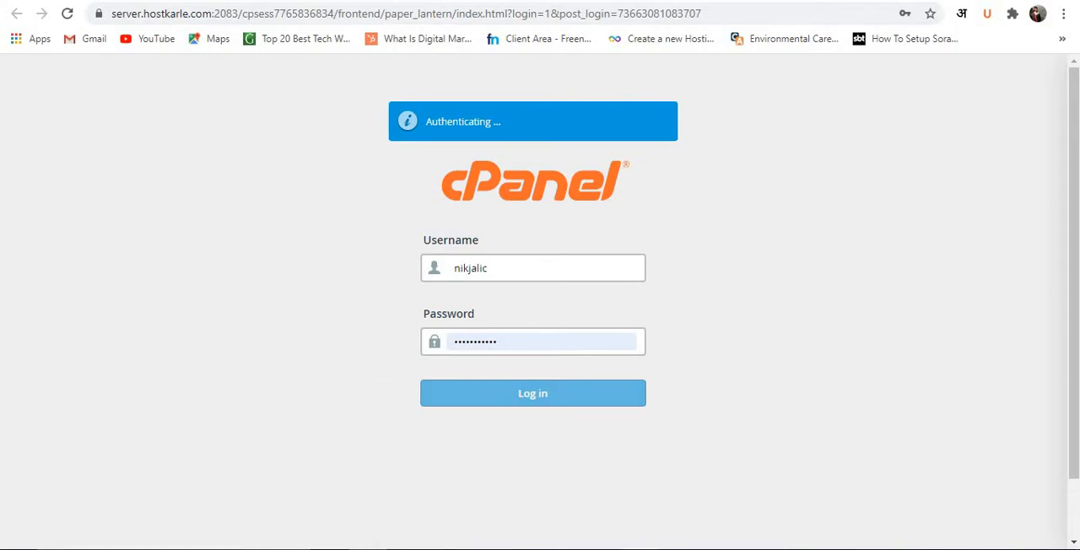
Check the VPN connection, reload the cPanel page in Chrome, and log in again with the saved credentials.
click(368, 549)
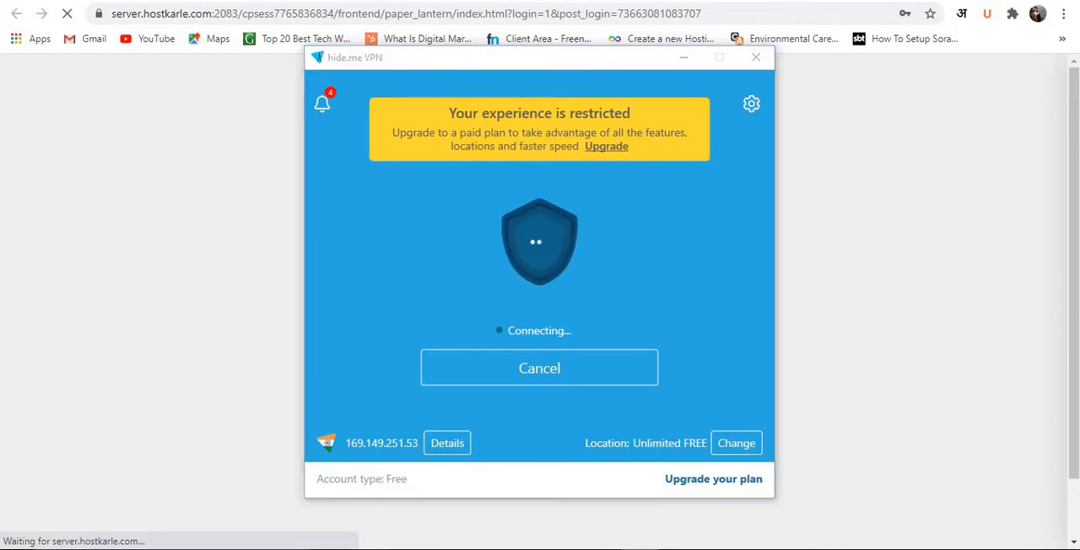
click(641, 549)
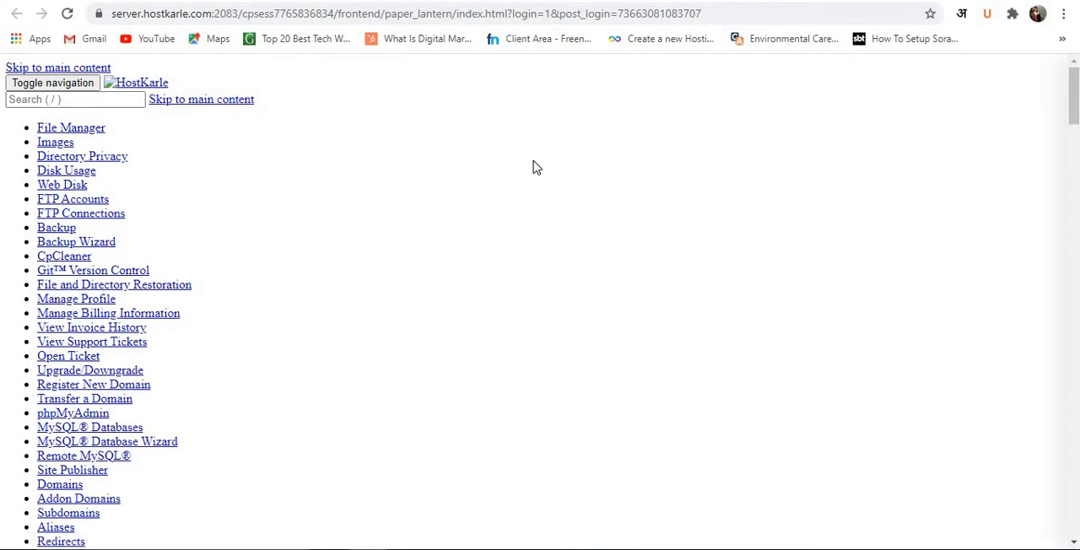
click(68, 15)
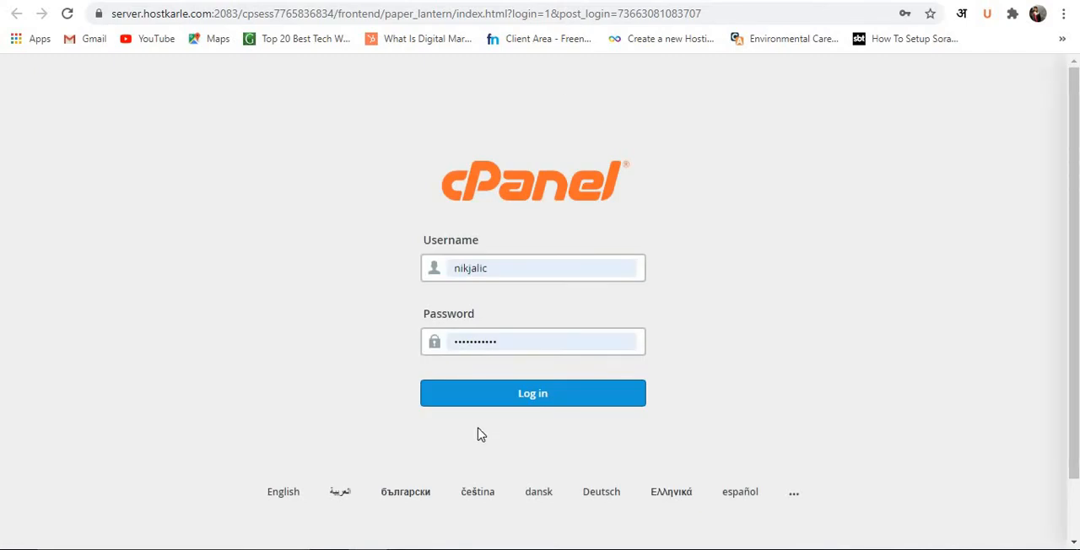
click(506, 410)
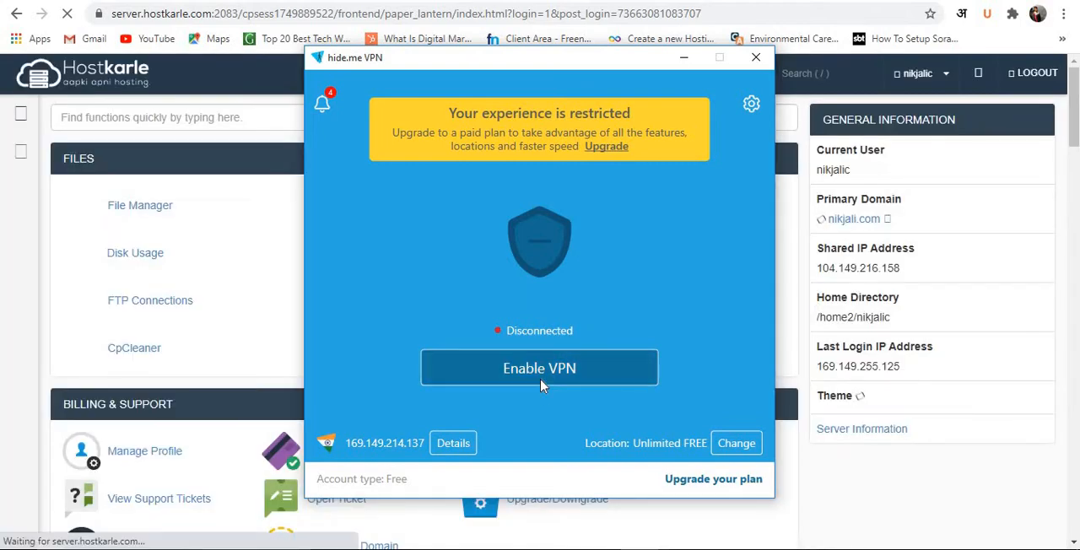
Retry connecting hide.me VPN to its free location.
click(544, 378)
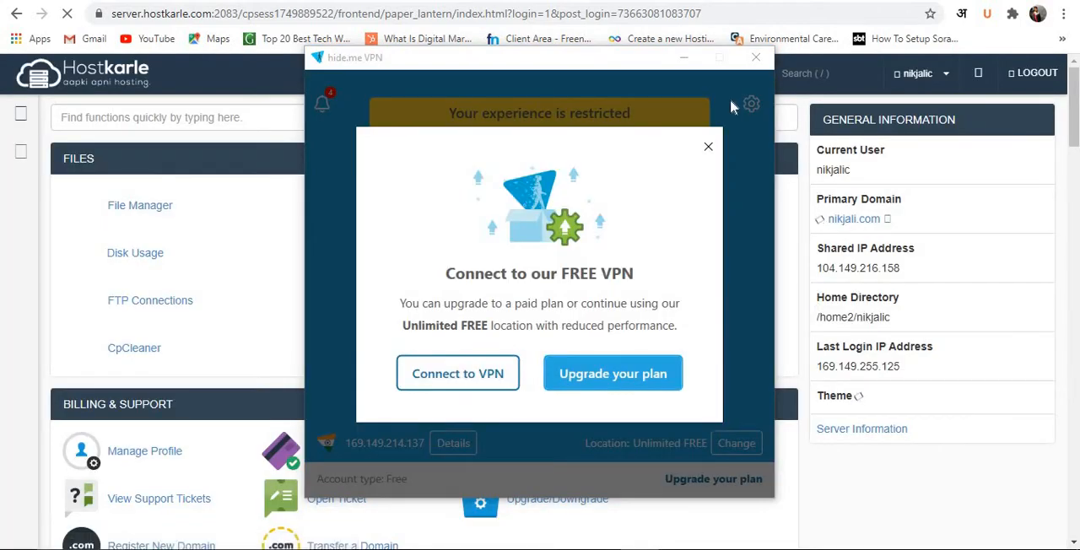
click(493, 385)
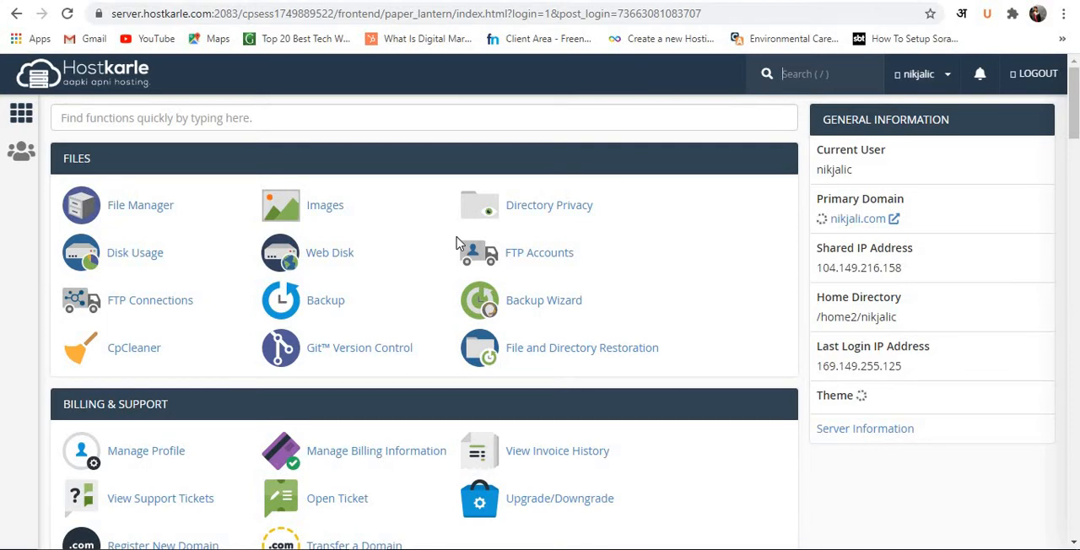
scroll(502, 149, down, 1)
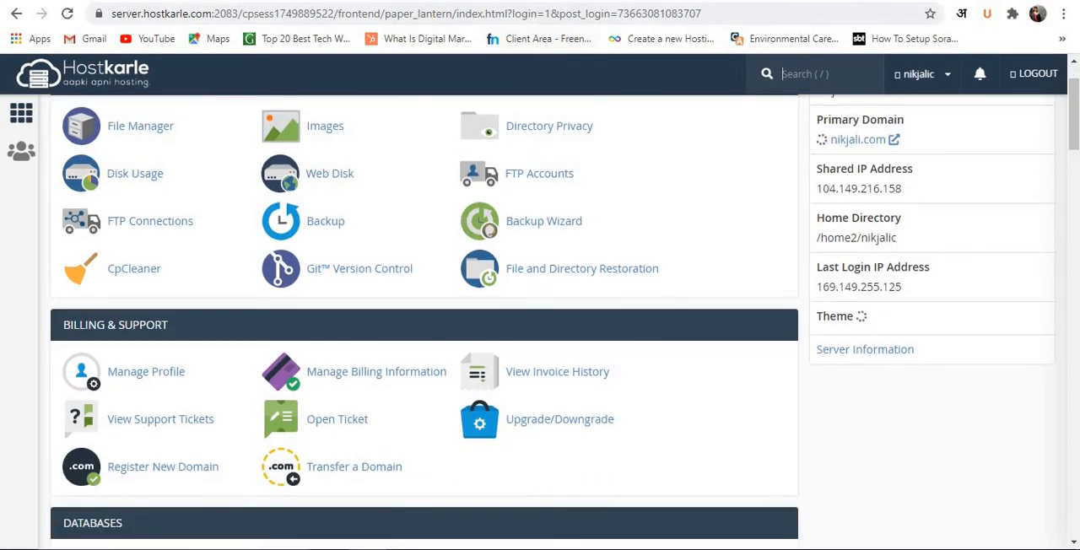
scroll(586, 102, up, 1)
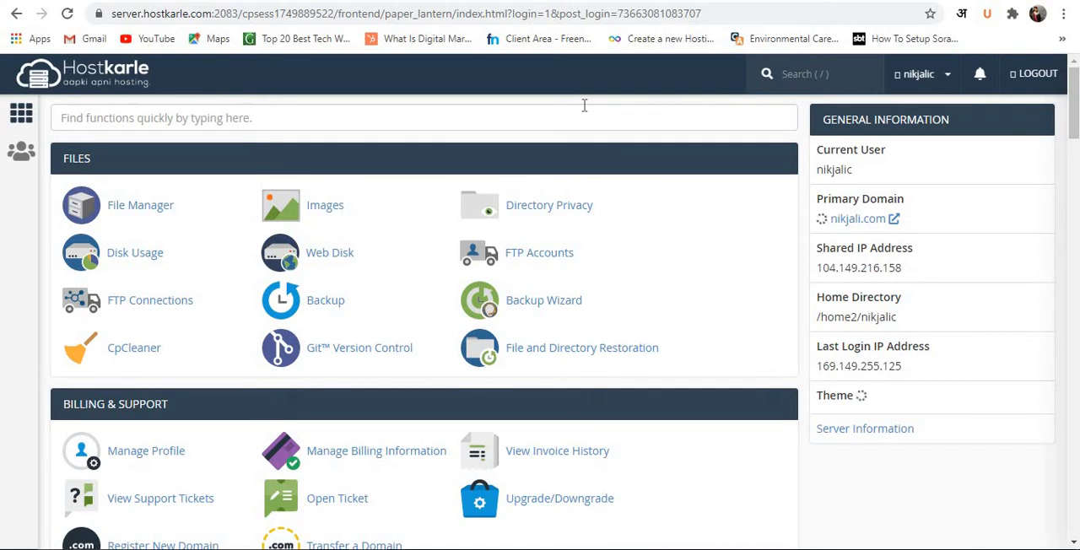
click(498, 1)
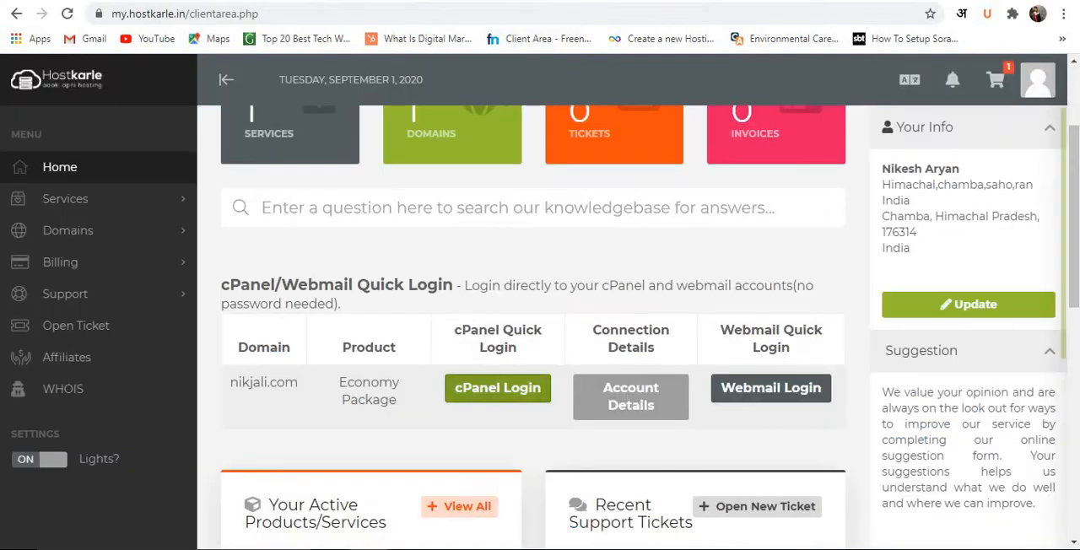
key(ctrl+shift+Tab)
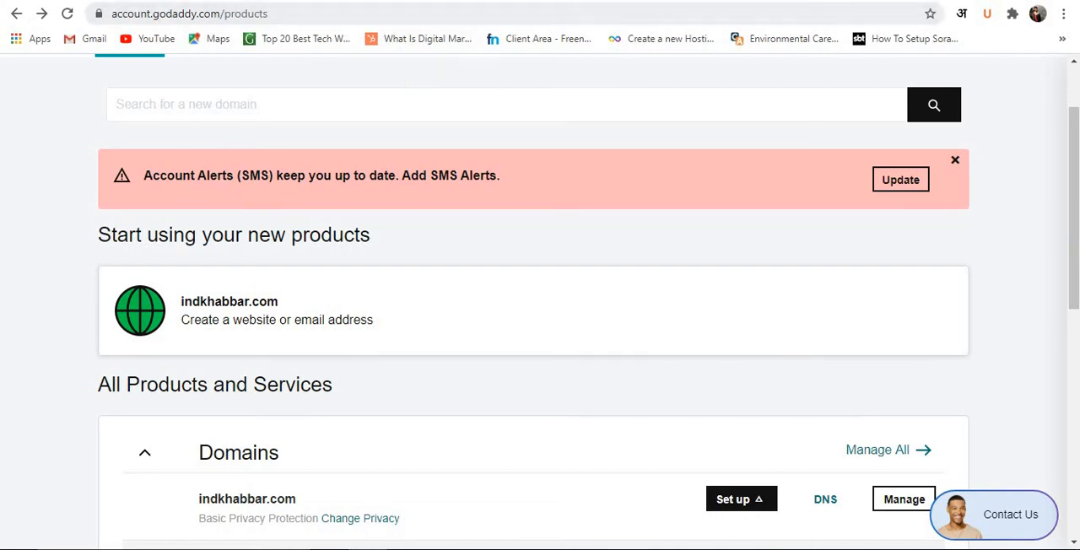
key(ctrl+shift+Tab)
key(ctrl+shift+Tab)
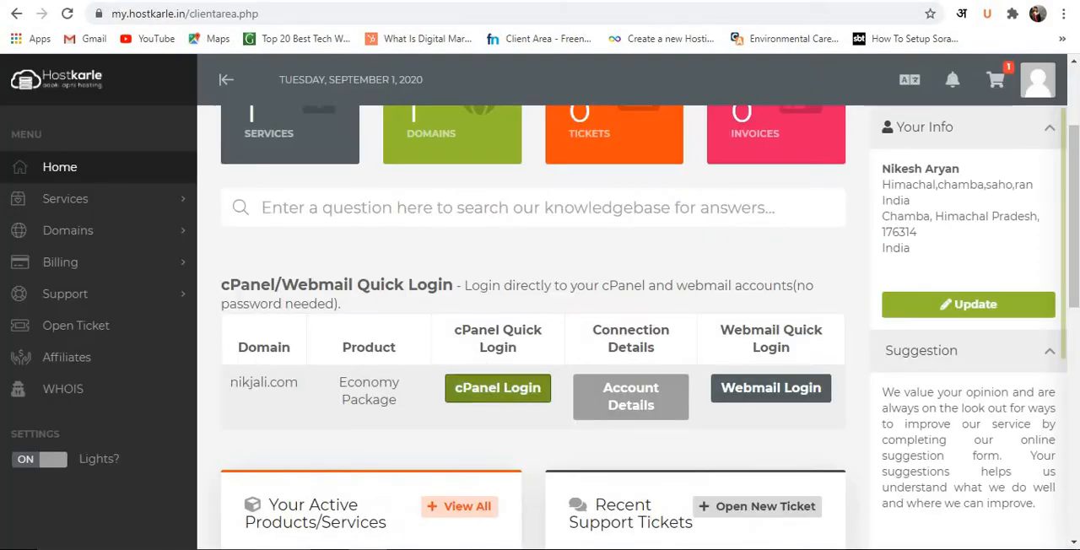
key(ctrl+shift+Tab)
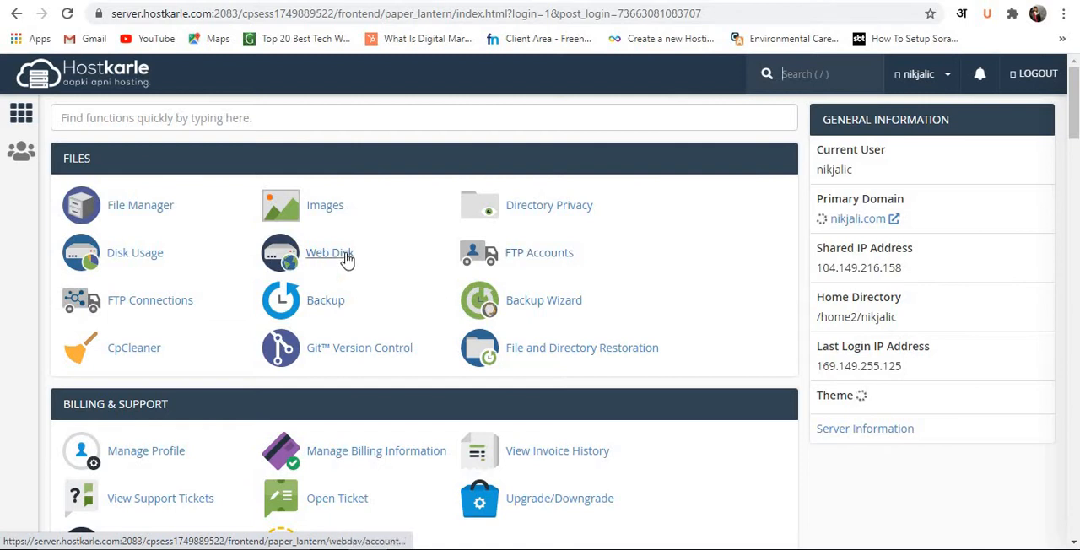
Open Addon Domains in the Domains section and log in to cPanel again with the saved username and password.
scroll(345, 258, down, 3)
scroll(344, 258, down, 3)
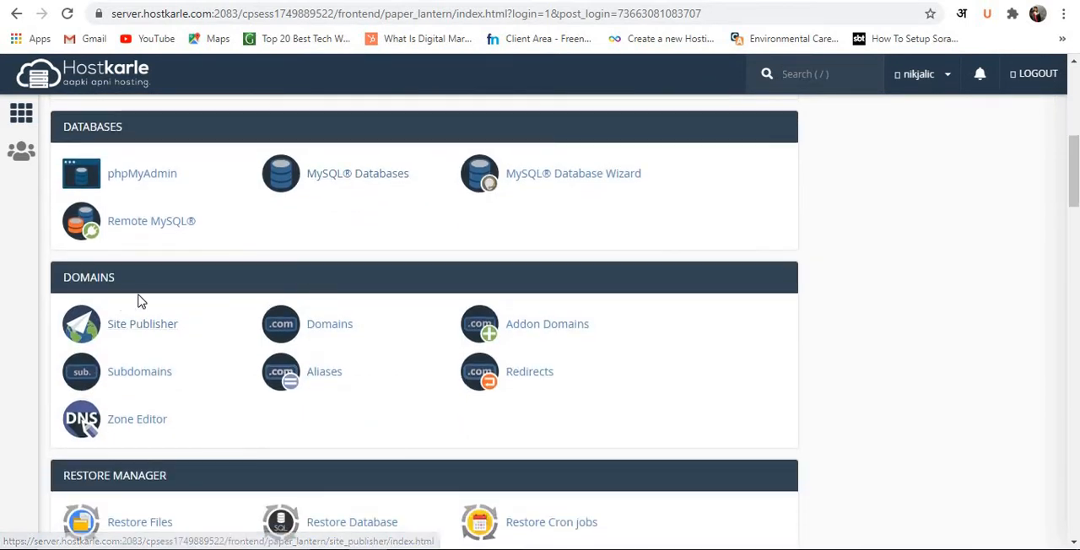
click(569, 335)
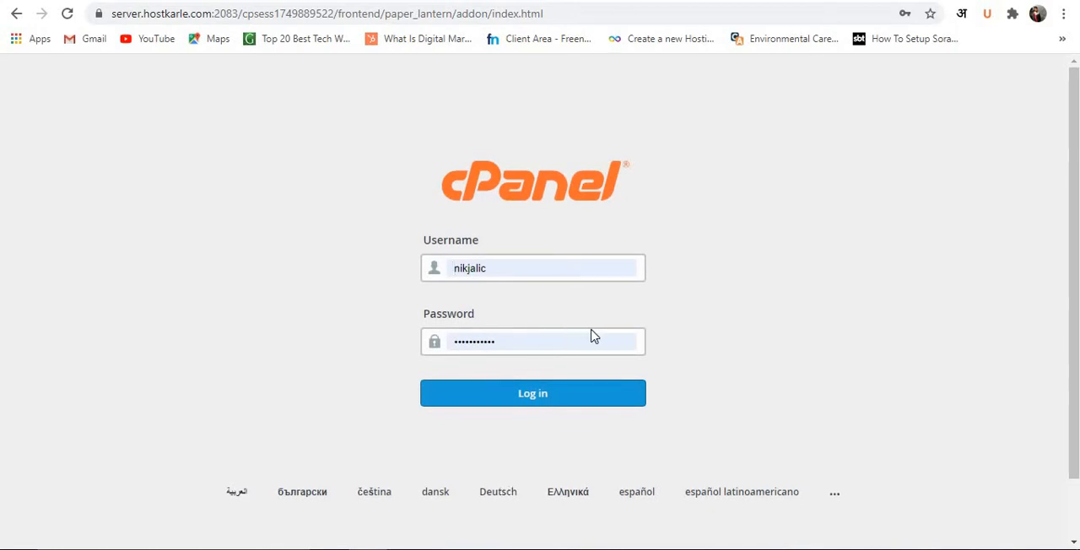
click(581, 396)
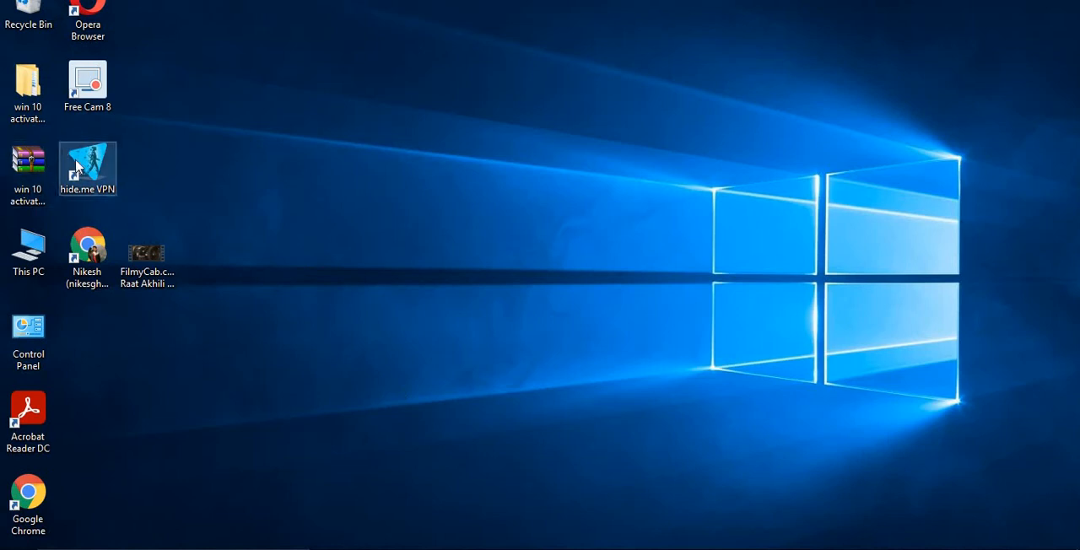
Check the connection status in hide.me VPN and minimize its window.
click(85, 167)
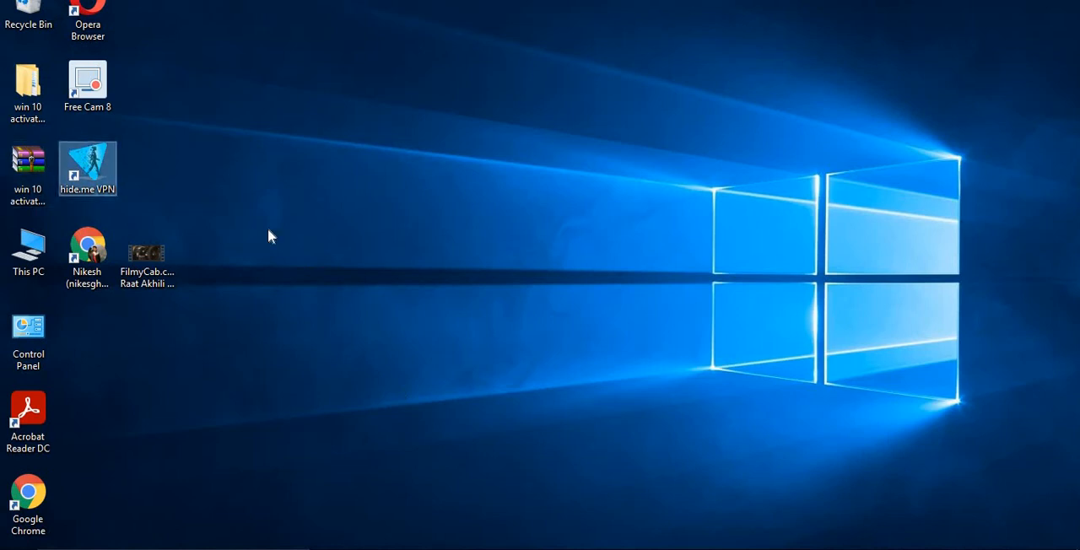
double_click(84, 169)
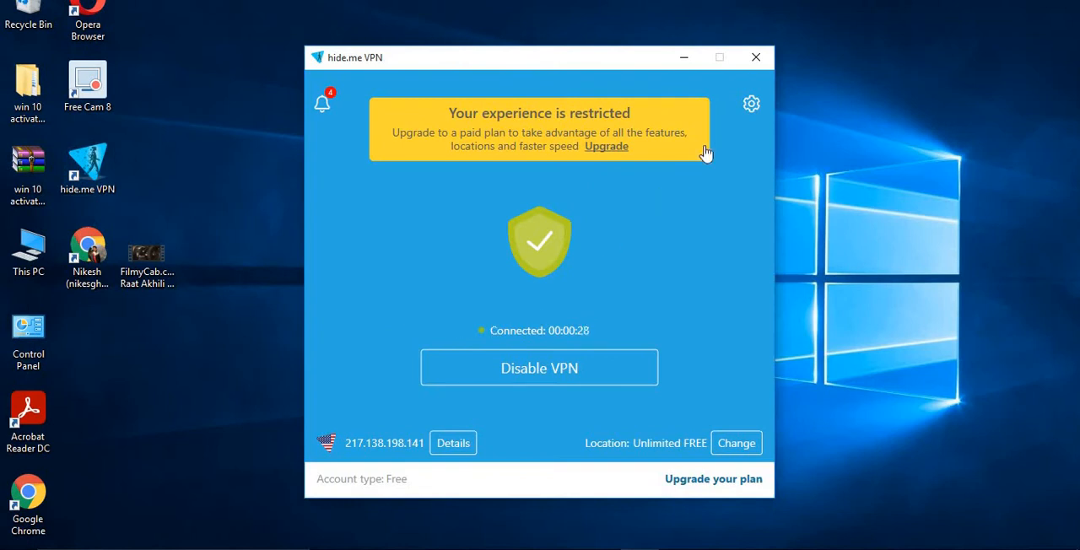
click(683, 57)
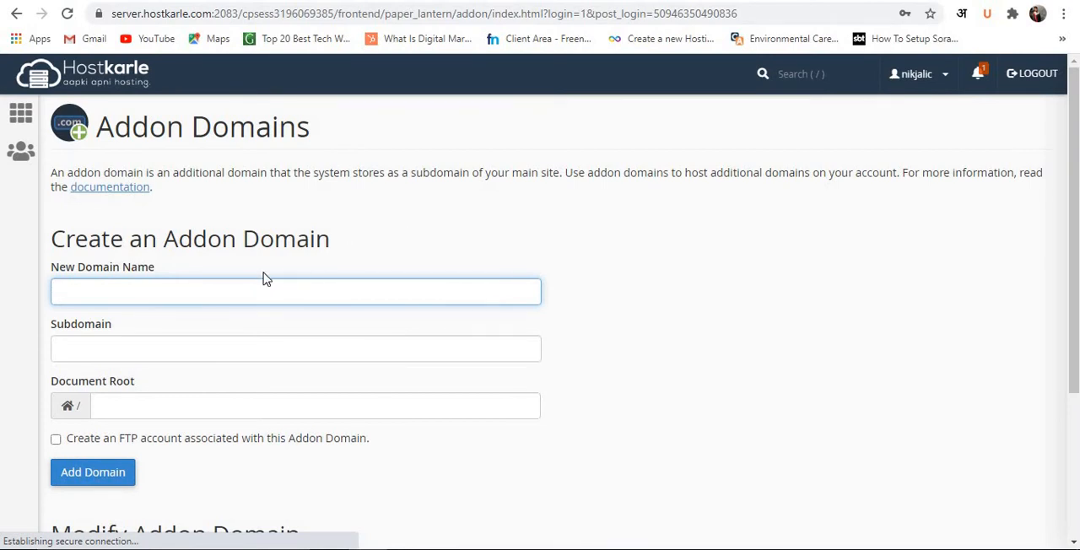
Examine the Addon Domains page in Chrome, including the New Domain Name and Subdomain fields and the Modify Addon Domain list.
scroll(265, 278, down, 1)
scroll(208, 276, down, 2)
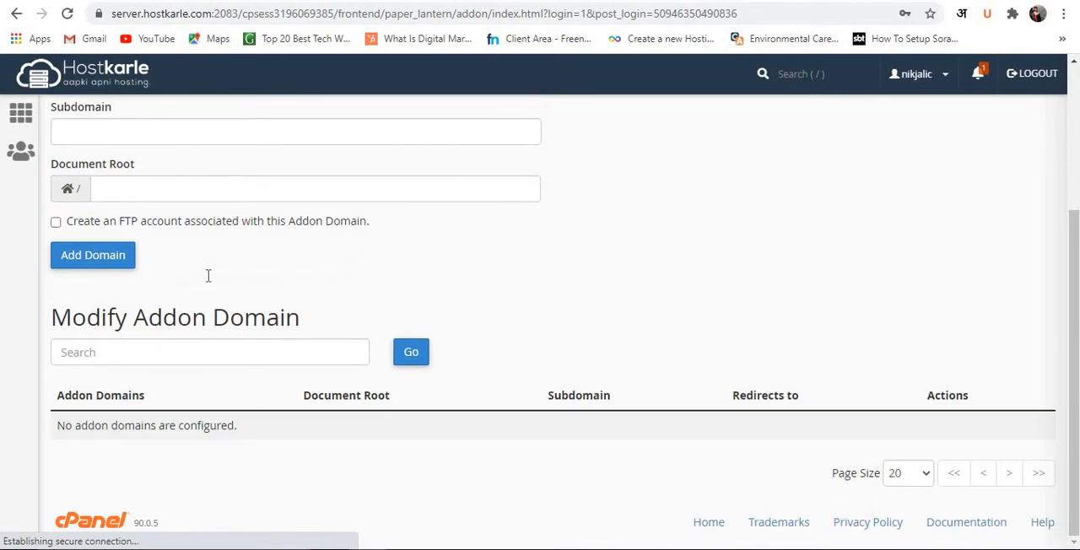
scroll(253, 270, up, 2)
click(116, 225)
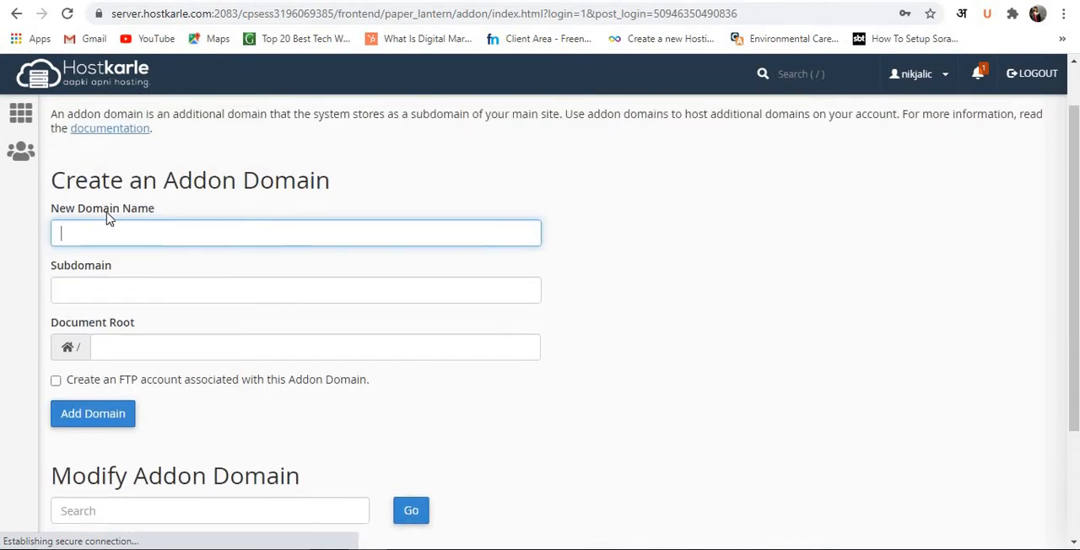
click(122, 299)
click(97, 236)
click(121, 297)
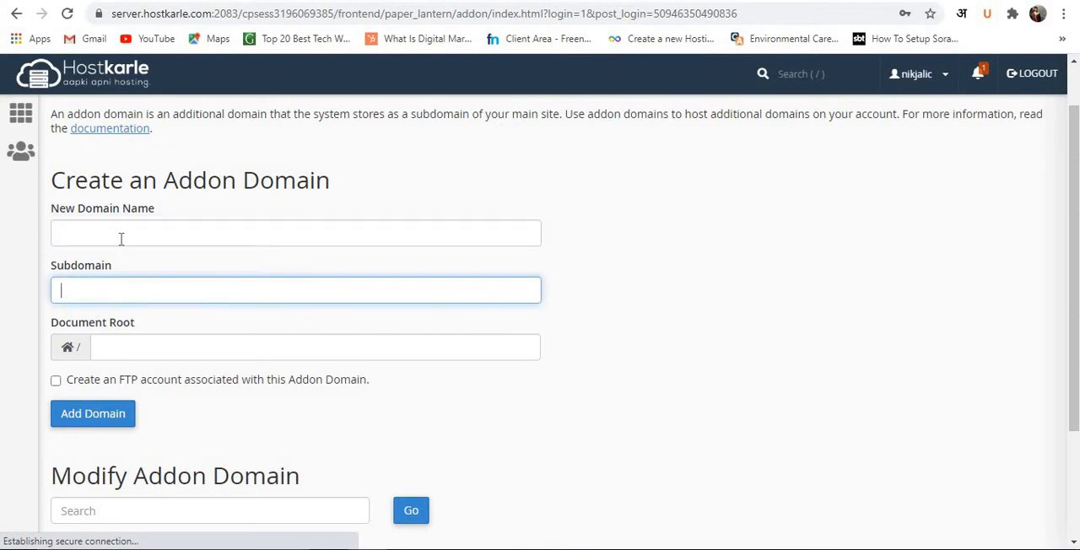
click(122, 239)
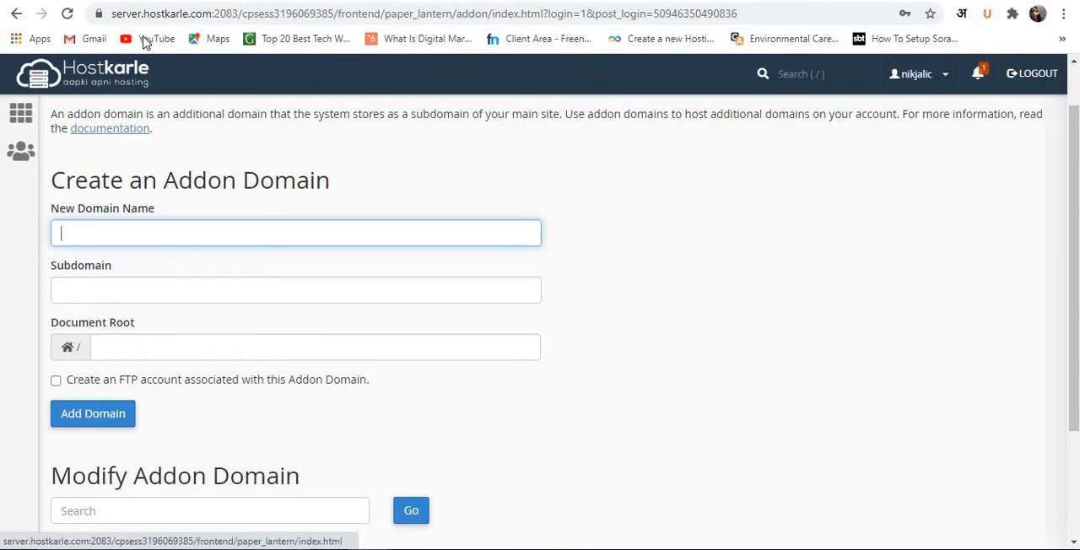
Go back one page, fill in the saved account password, and proceed with the current request to Addon Domains.
click(16, 14)
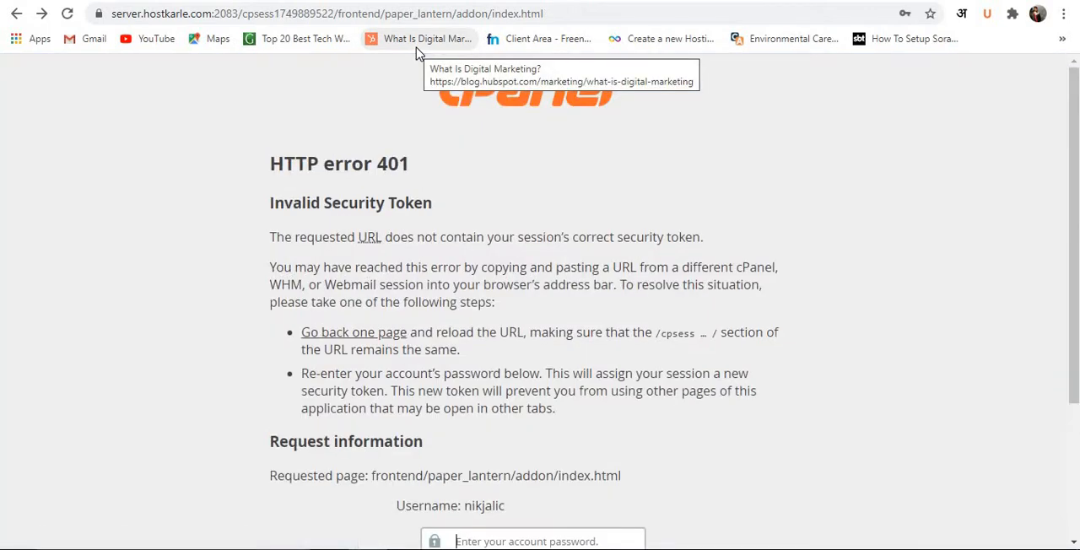
scroll(461, 234, down, 3)
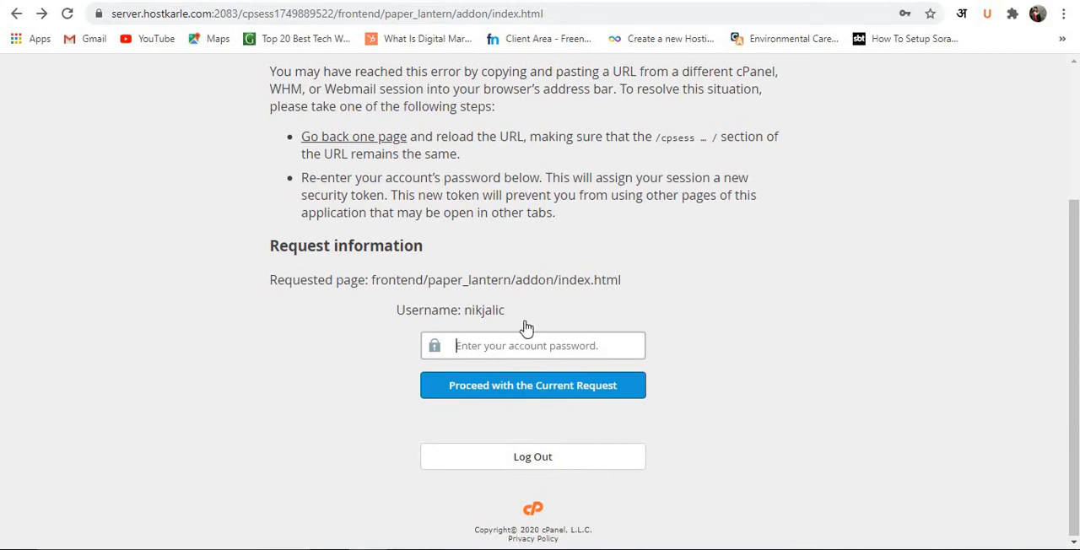
scroll(519, 232, up, 3)
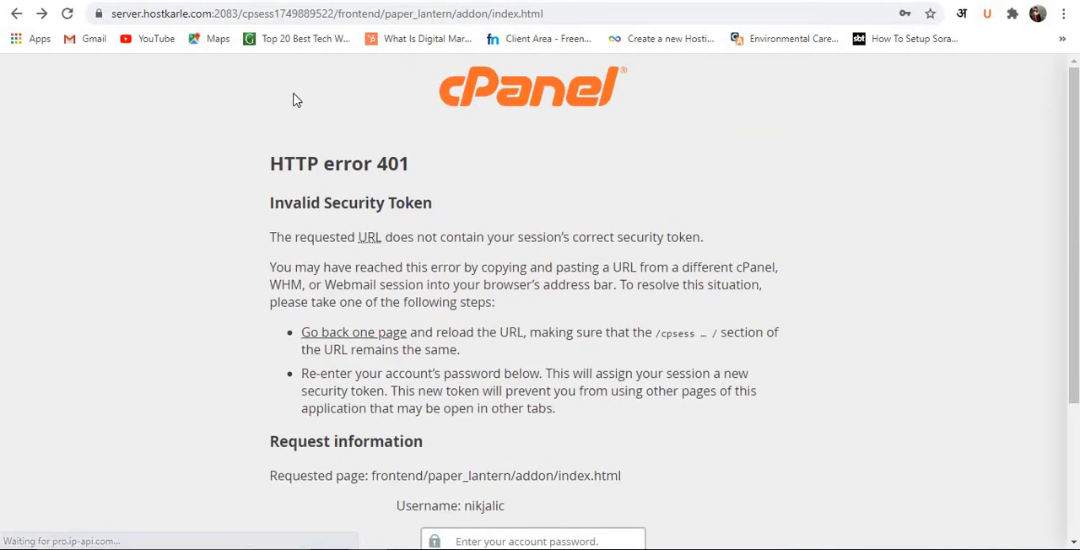
scroll(391, 214, down, 3)
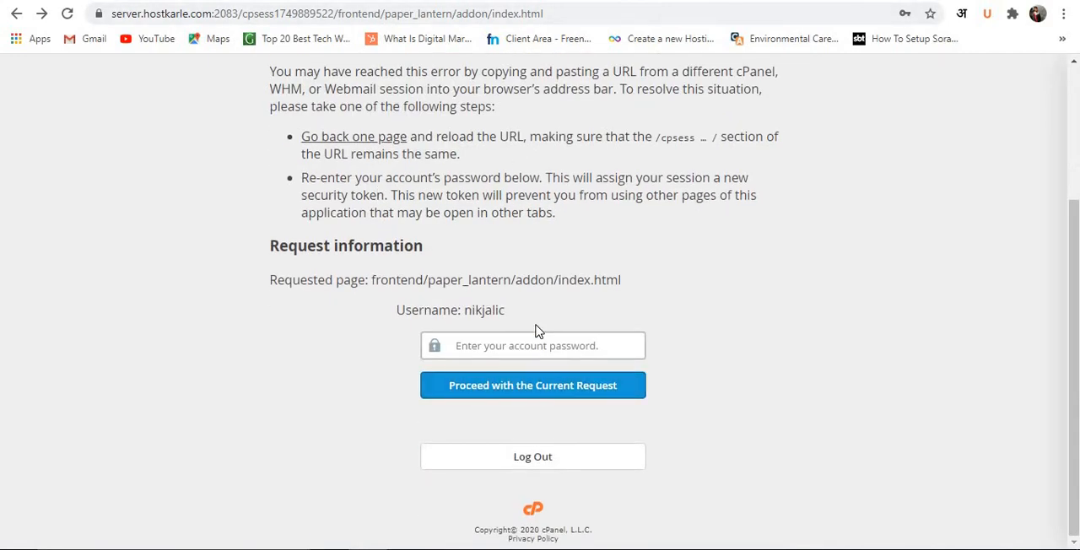
click(526, 353)
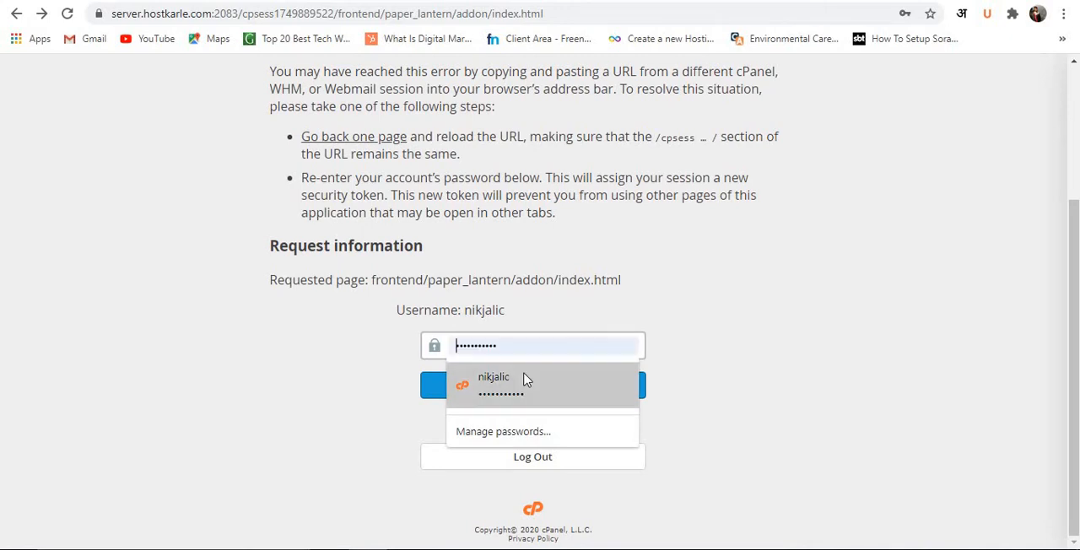
click(526, 381)
click(526, 385)
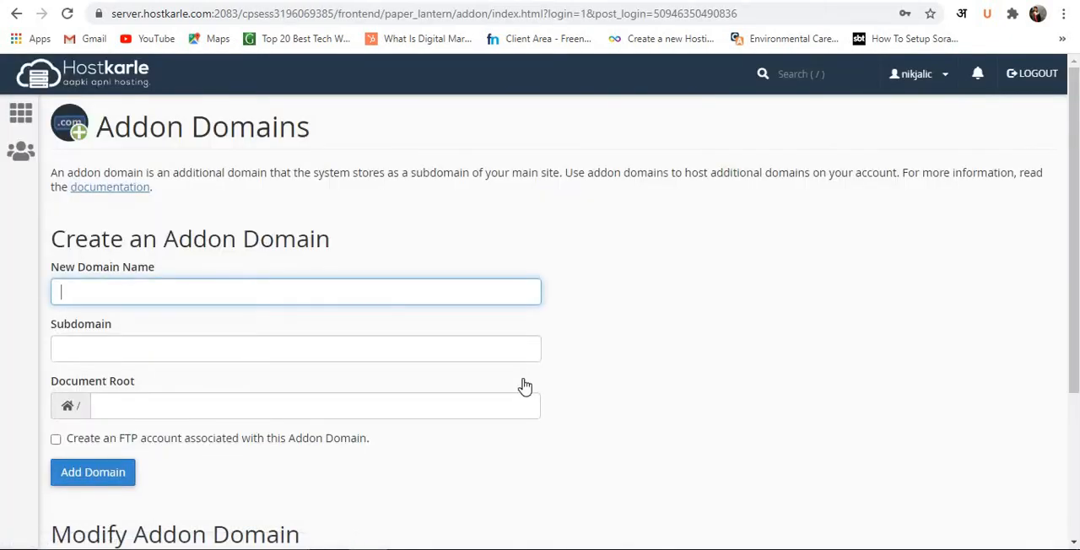
Return to the cPanel home page and open the DNS settings of indkhabbar.com in the GoDaddy products list.
scroll(506, 253, down, 2)
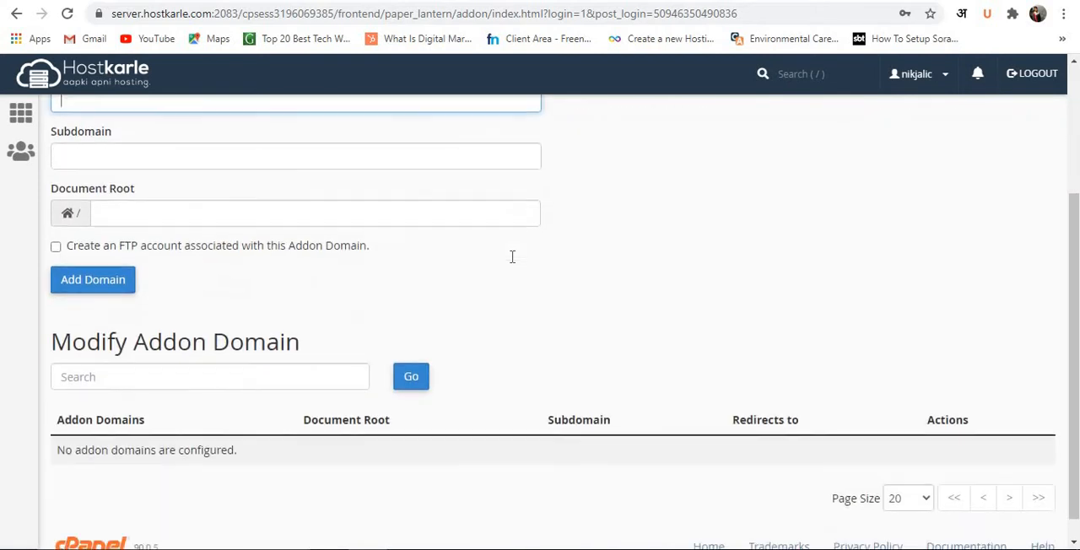
scroll(523, 211, up, 2)
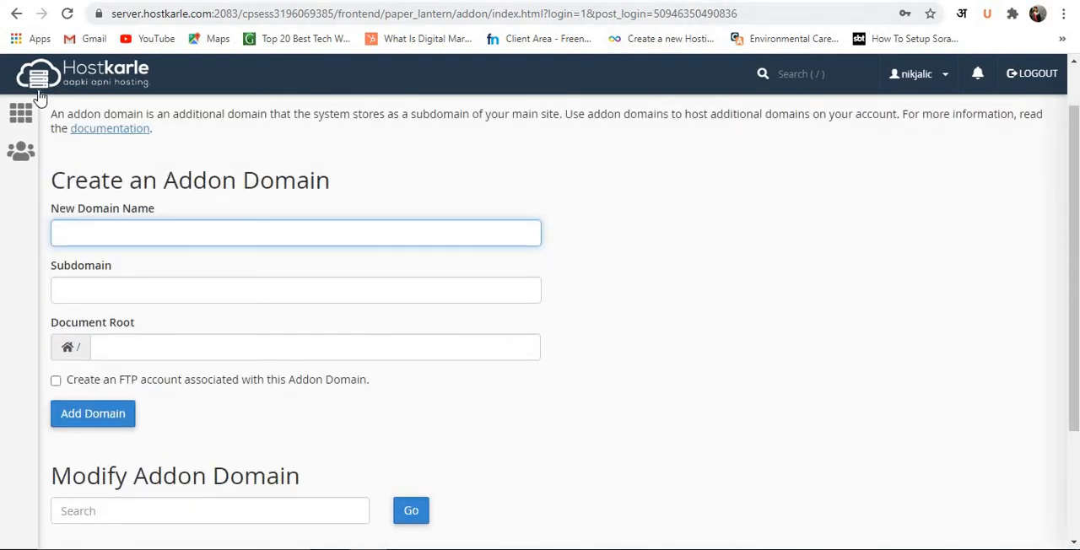
click(12, 118)
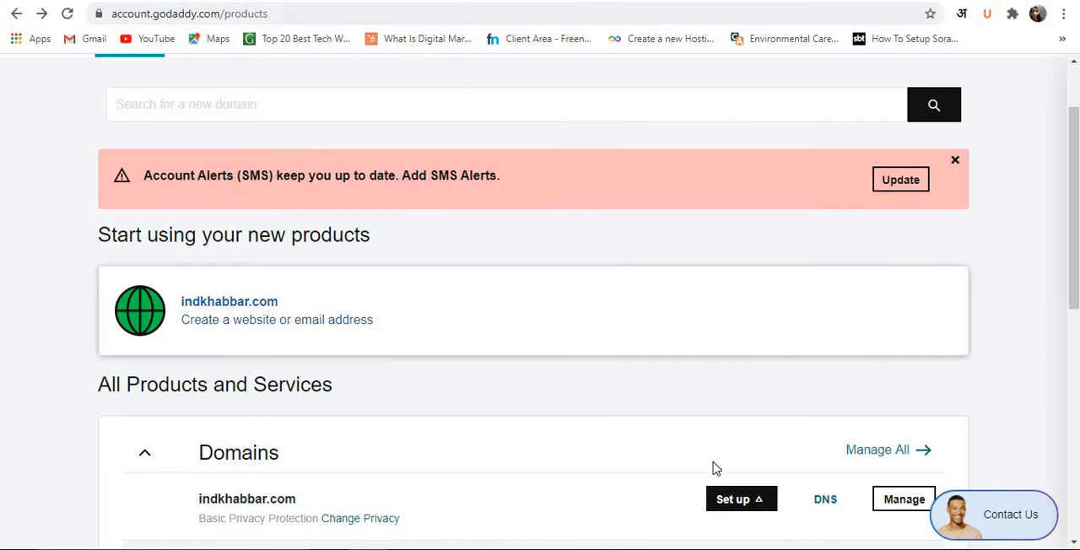
click(826, 501)
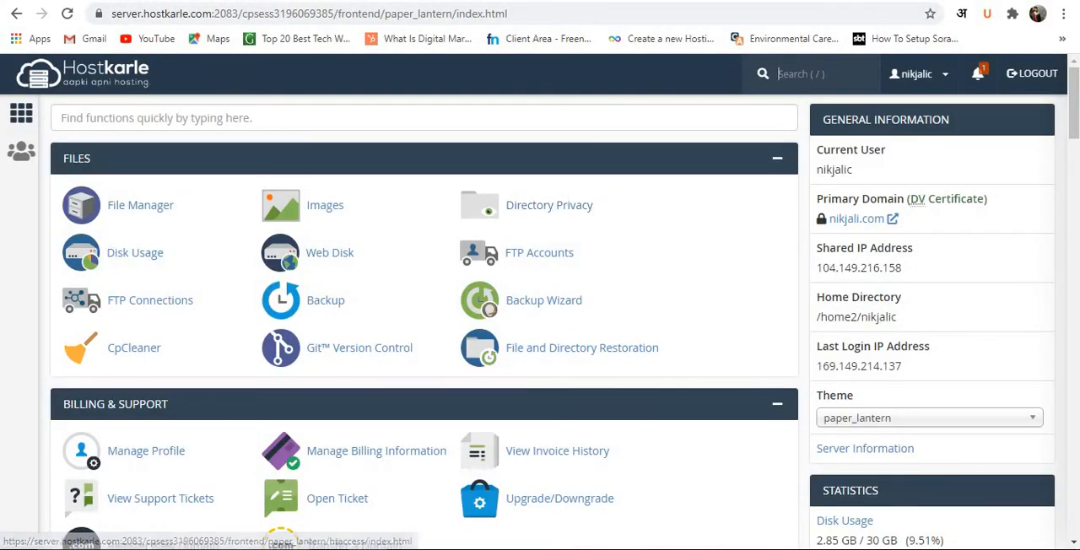
Search Google for "hostkarle dns" in place of the Hostkarle client area page.
click(781, 1)
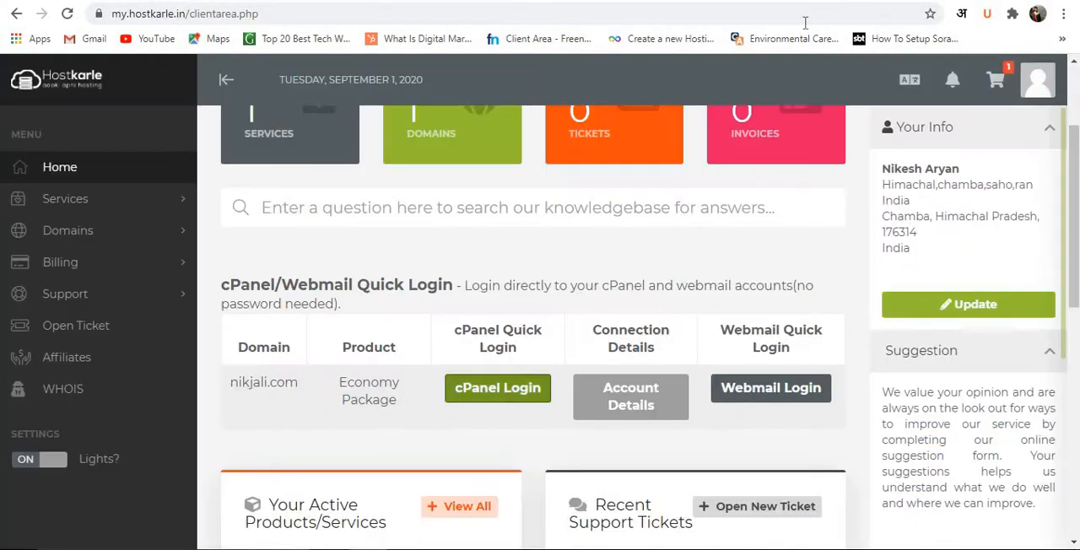
click(698, 16)
text(h)
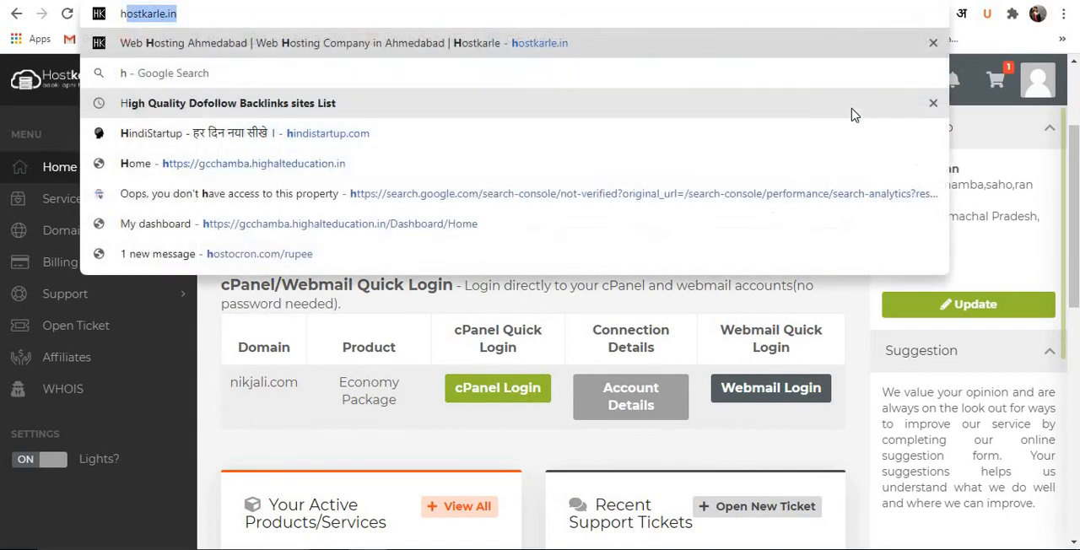
text(ostkarle )
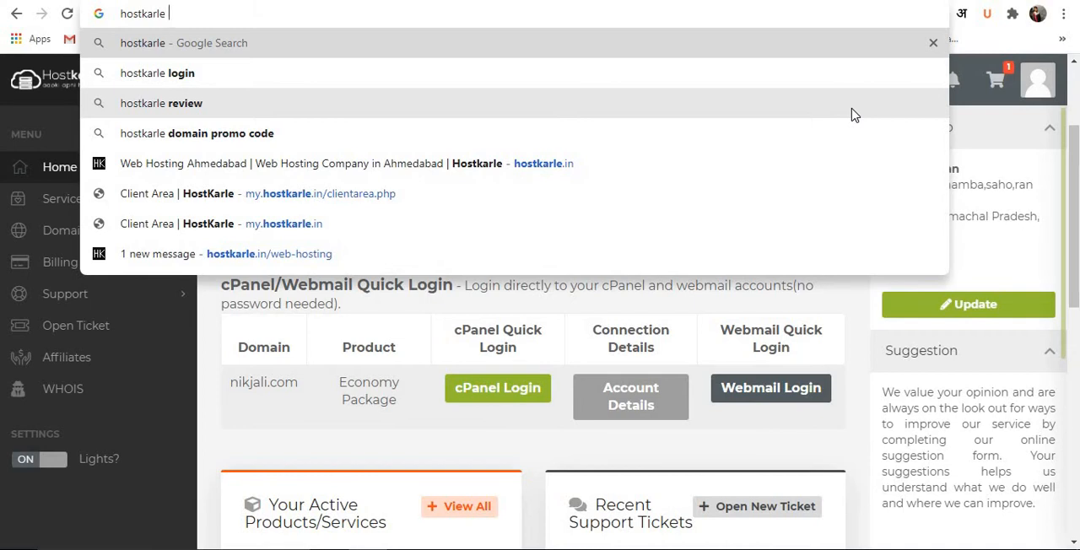
text(dns)
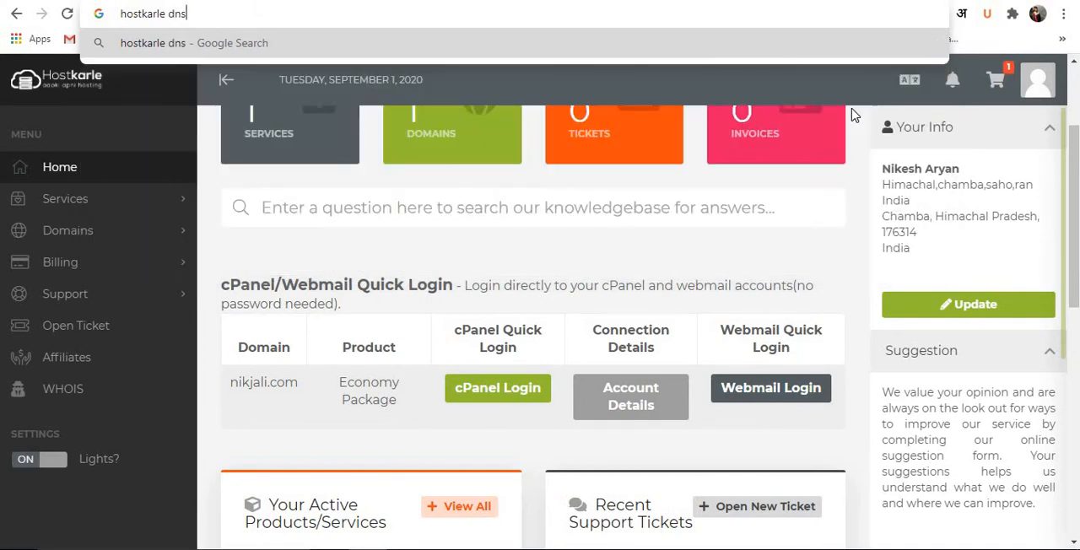
key(Return)
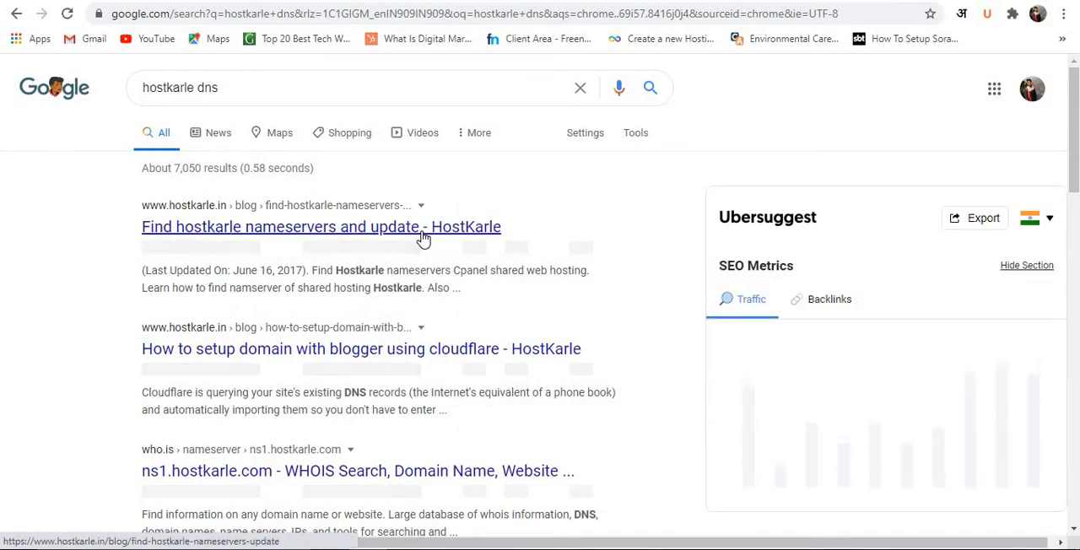
Look through the search results and open the "Find hostkarle nameservers and update" article on the HostKarle blog.
scroll(486, 180, down, 2)
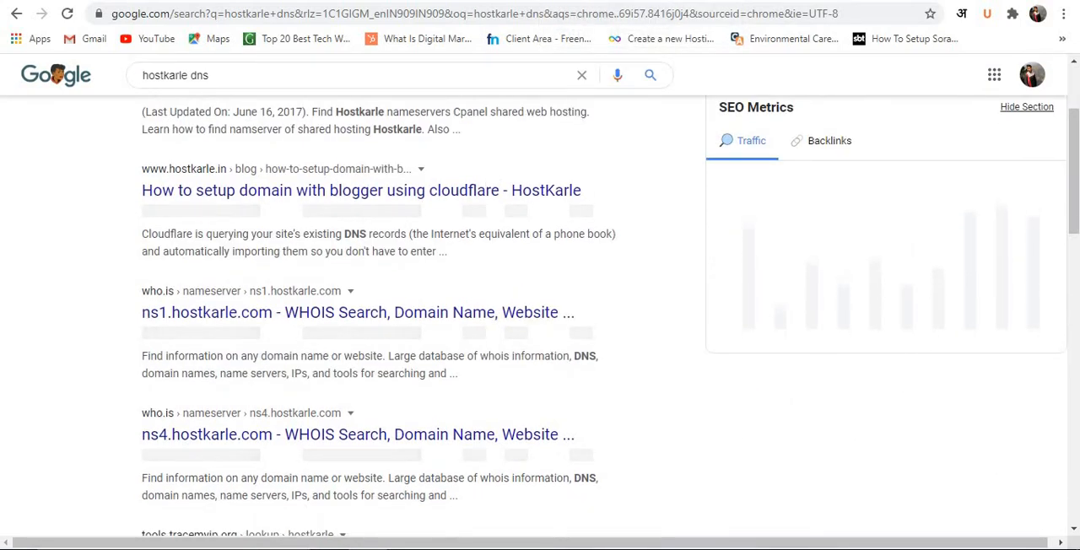
scroll(405, 206, up, 2)
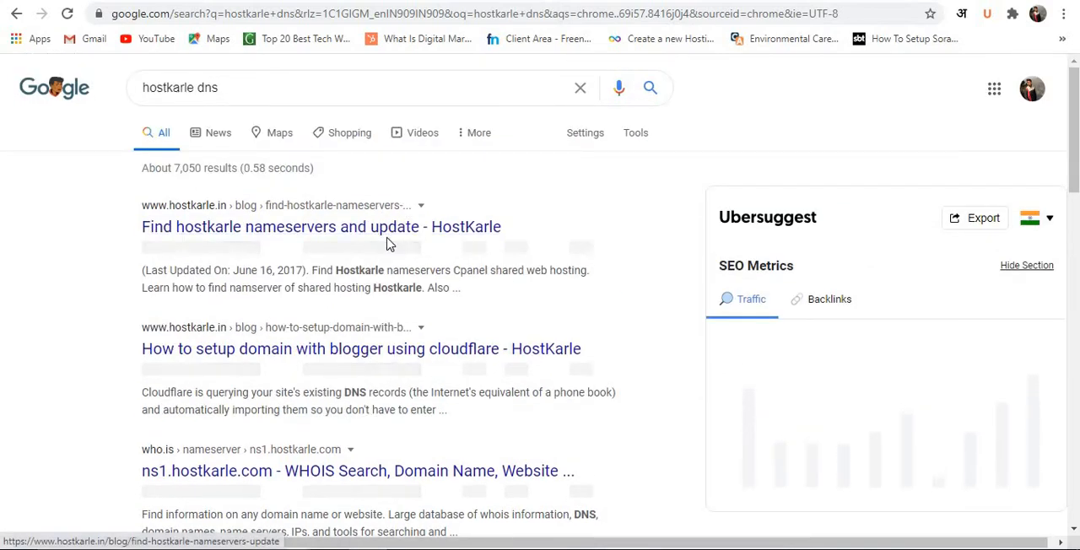
click(389, 238)
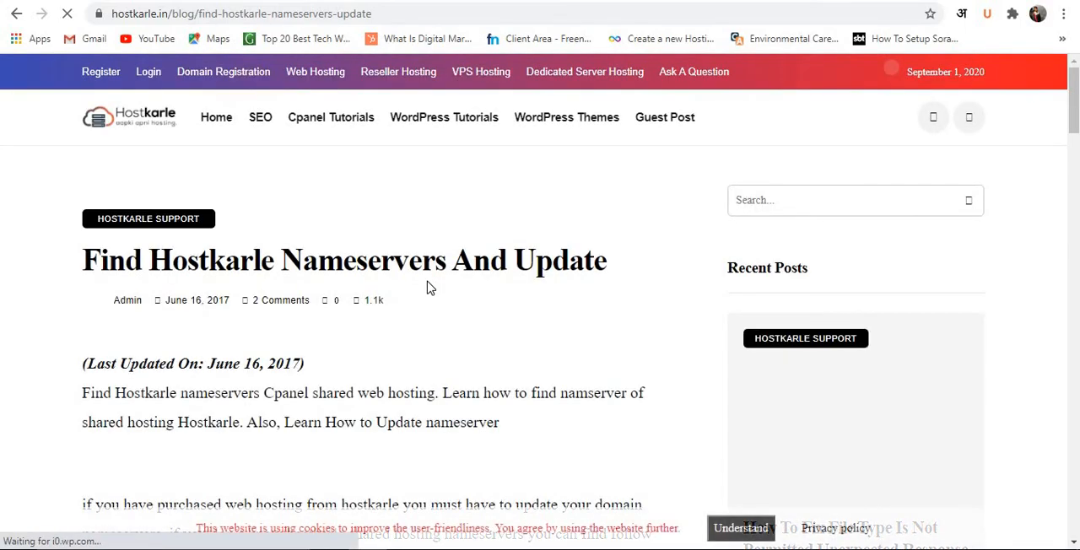
Read the article's five steps for finding the Hostkarle nameservers, through to the comments, and decline the notification request.
scroll(407, 317, down, 2)
scroll(405, 317, down, 10)
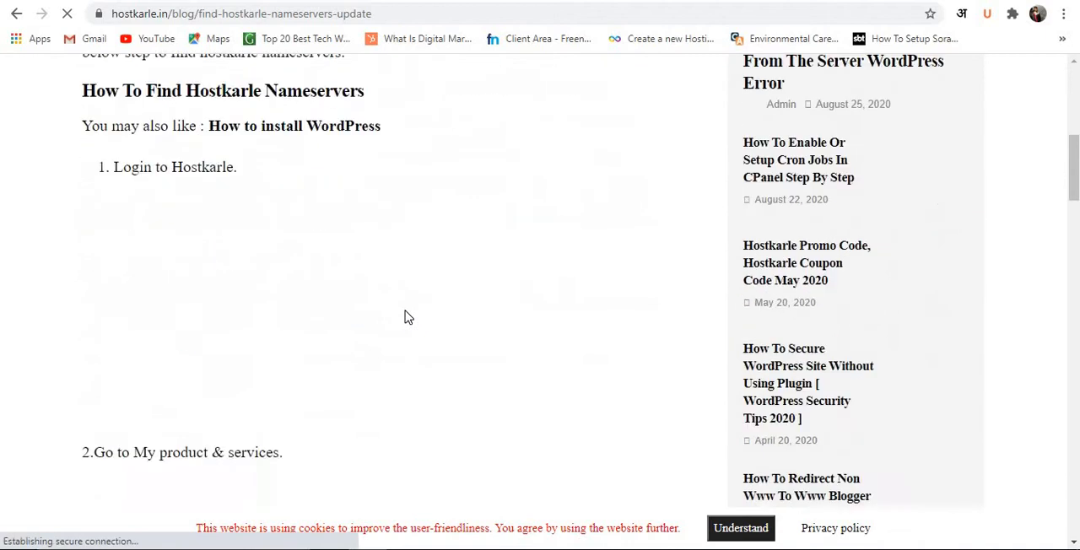
scroll(406, 316, down, 3)
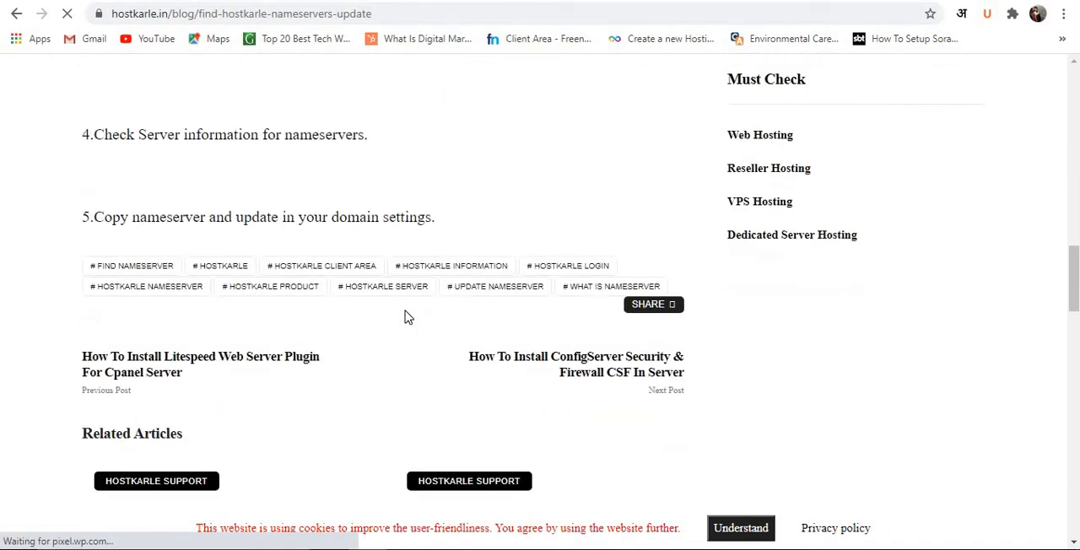
scroll(410, 314, up, 2)
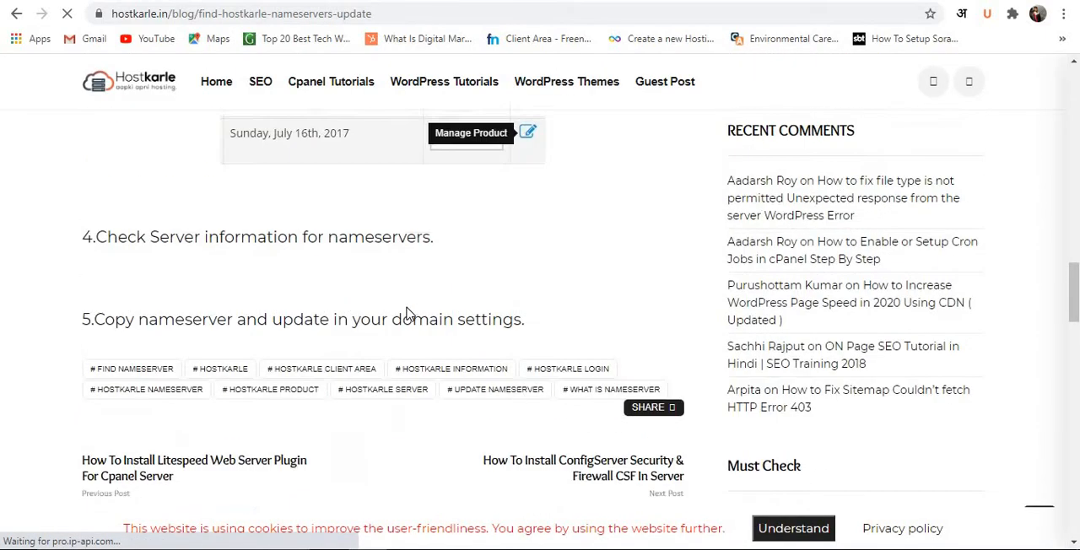
scroll(408, 314, up, 2)
scroll(411, 314, up, 2)
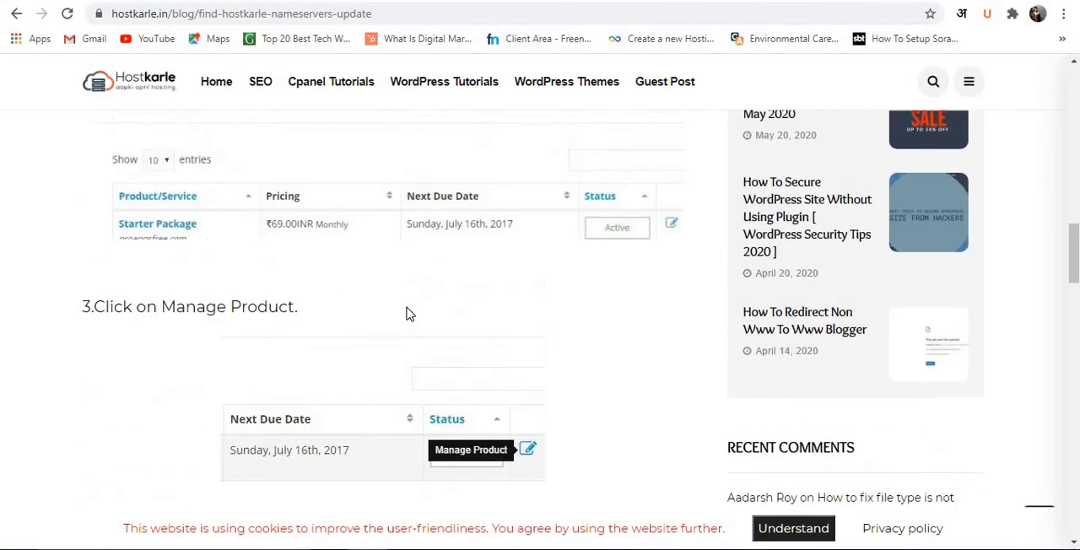
scroll(408, 314, up, 1)
click(591, 155)
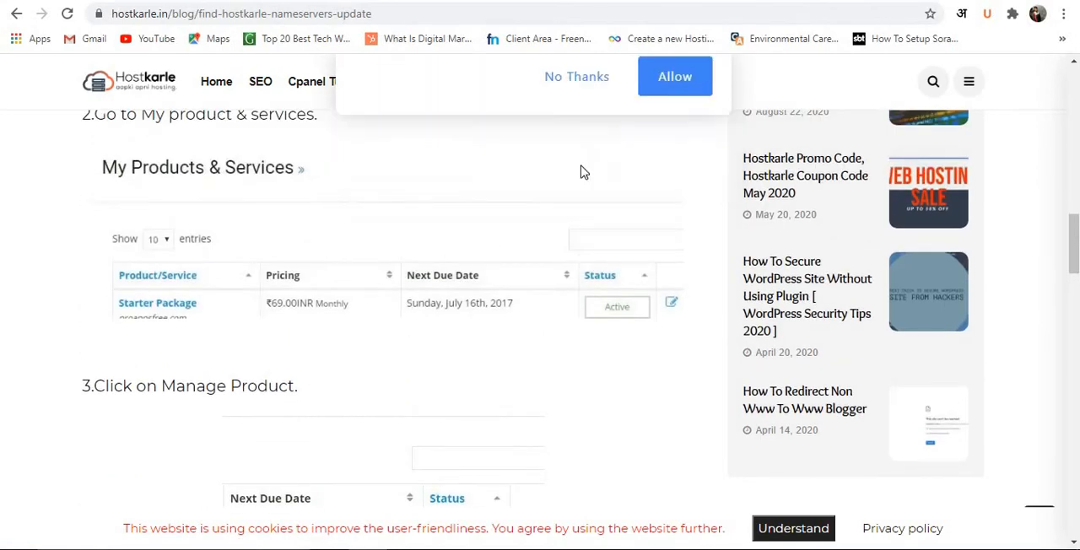
scroll(514, 220, up, 5)
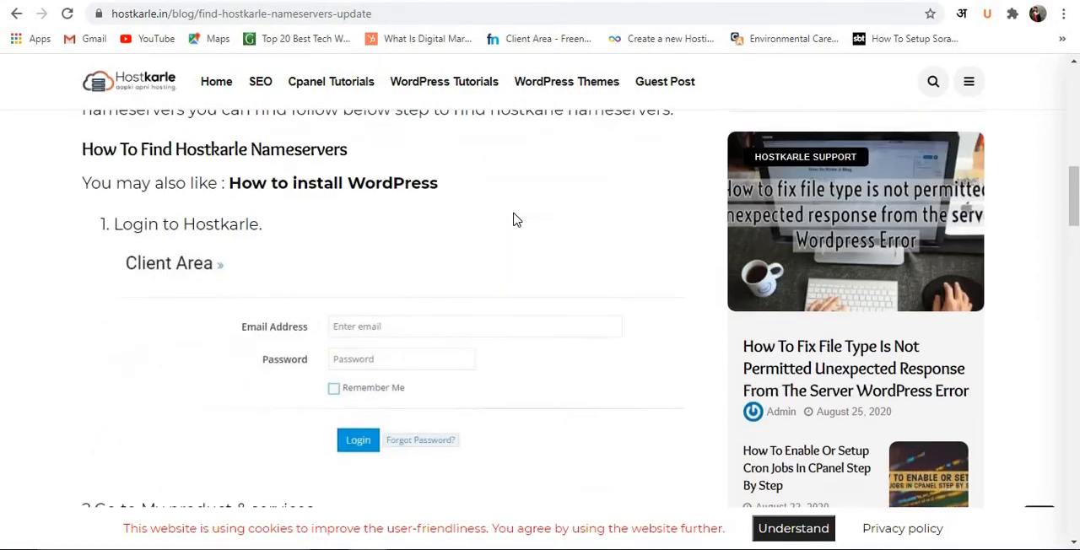
scroll(512, 221, up, 3)
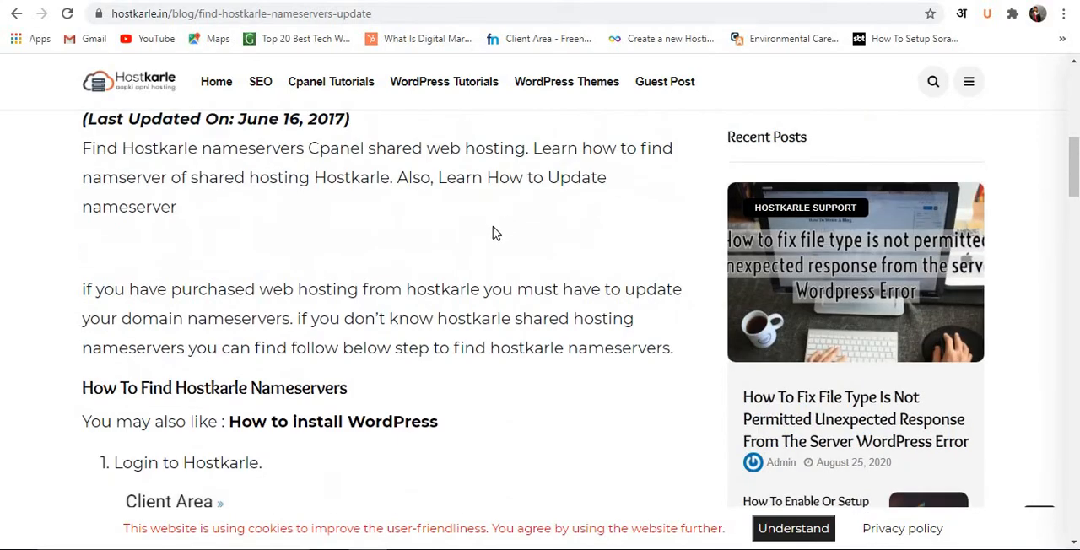
scroll(454, 225, down, 3)
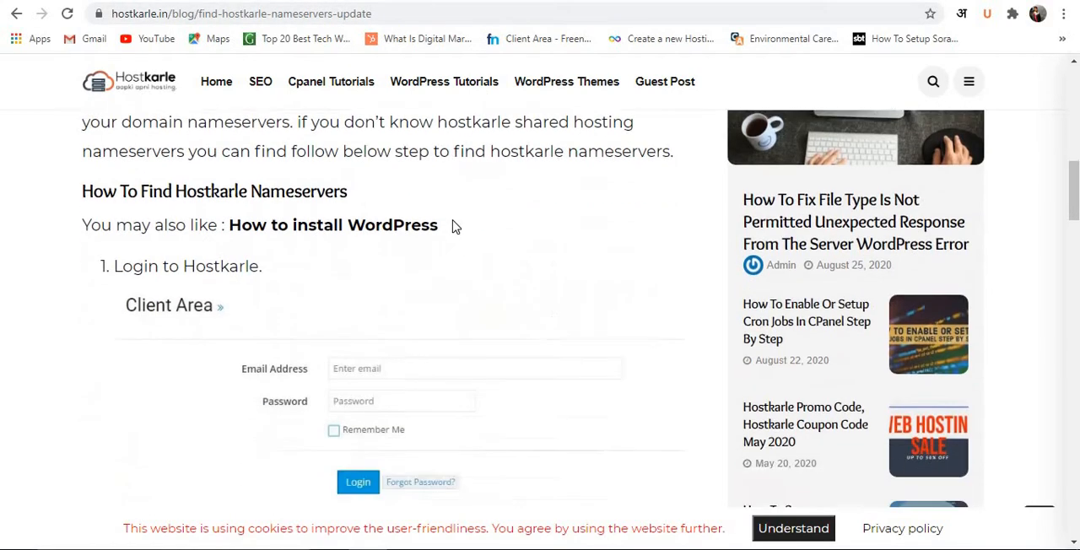
scroll(454, 226, down, 5)
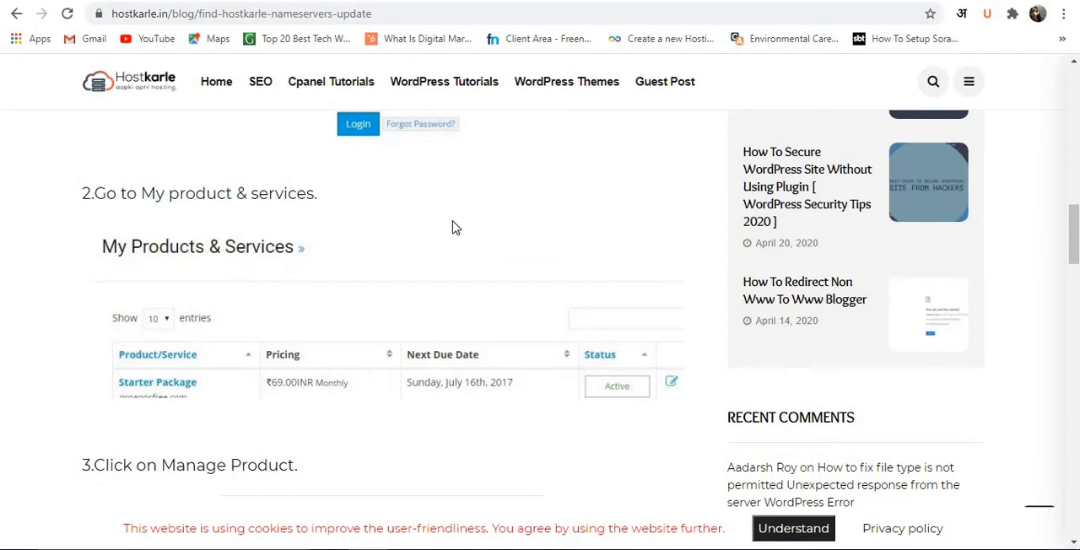
scroll(455, 227, down, 6)
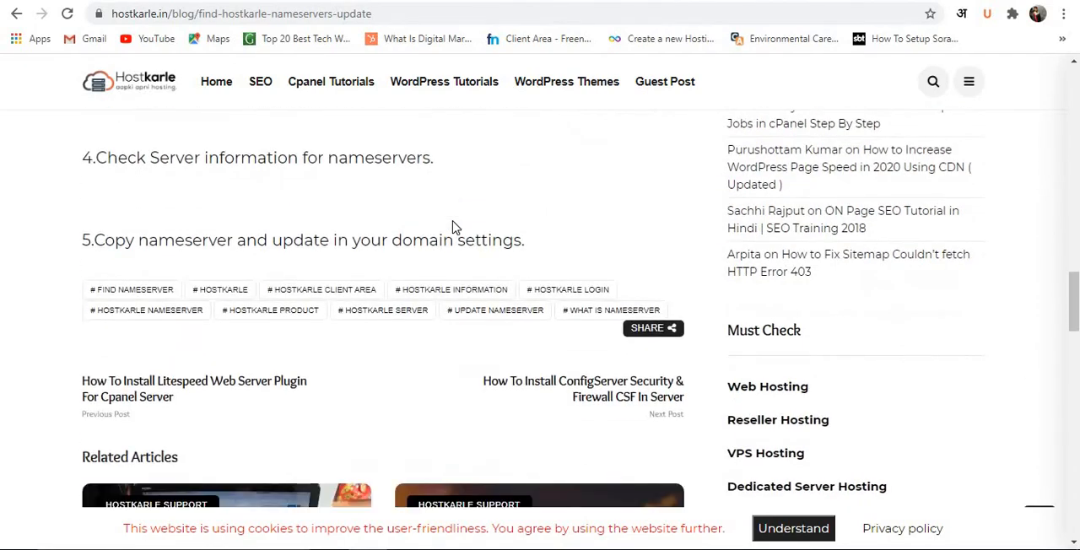
scroll(454, 228, down, 5)
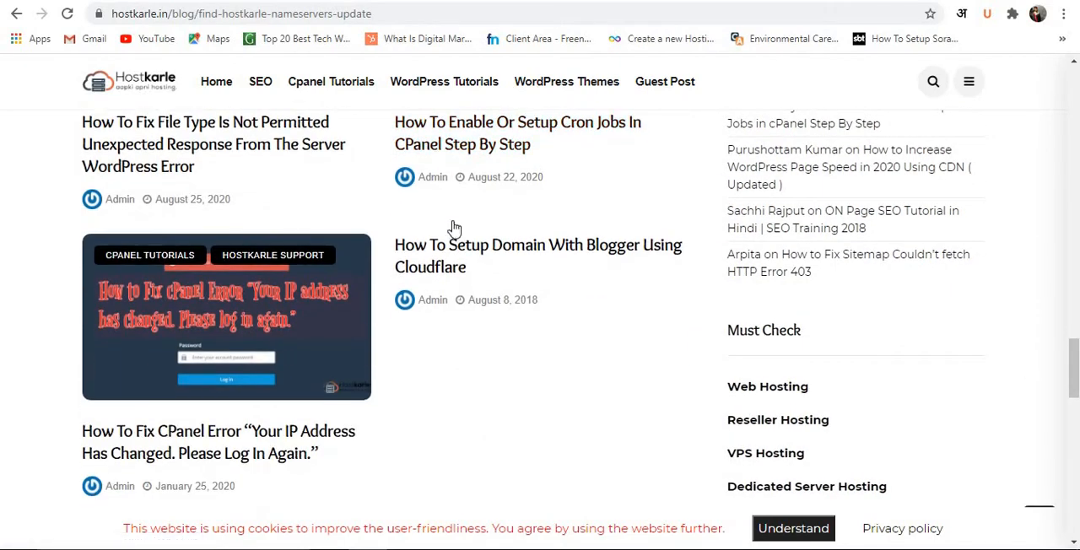
scroll(454, 228, down, 5)
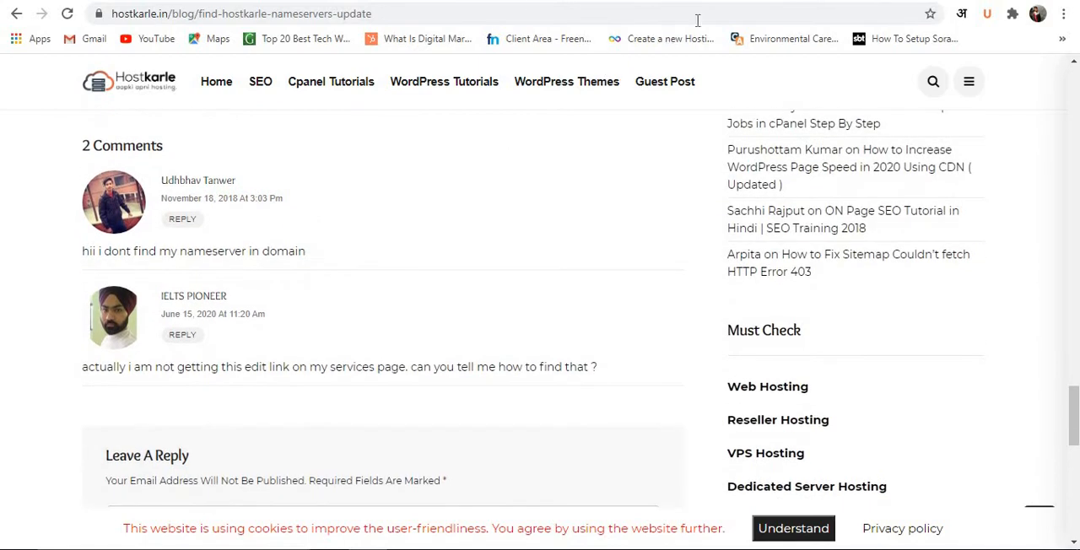
Return to the GoDaddy DNS Management page of indkhabbar.com and examine its Nameservers section.
click(629, 1)
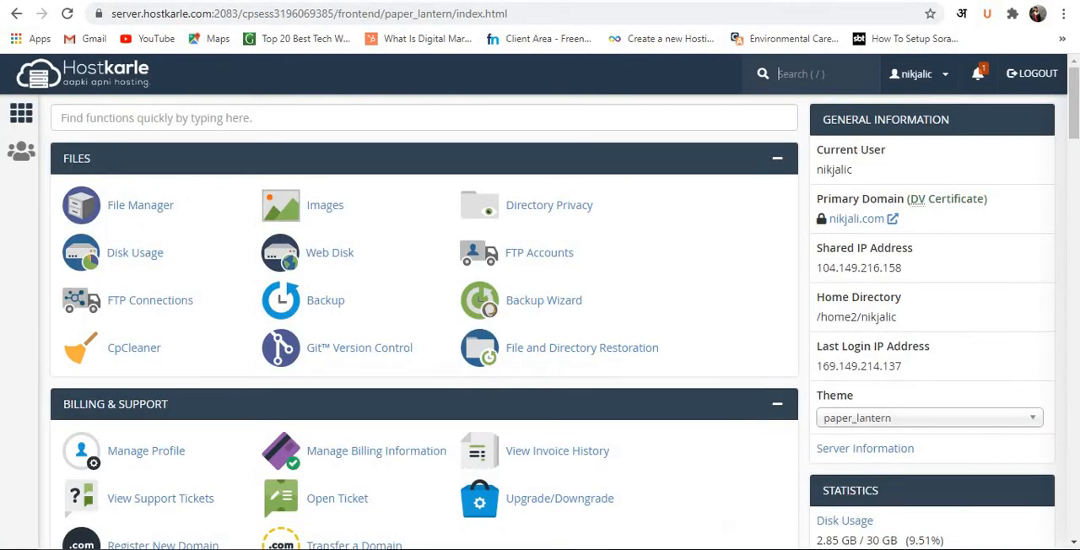
click(512, 1)
scroll(485, 203, down, 1)
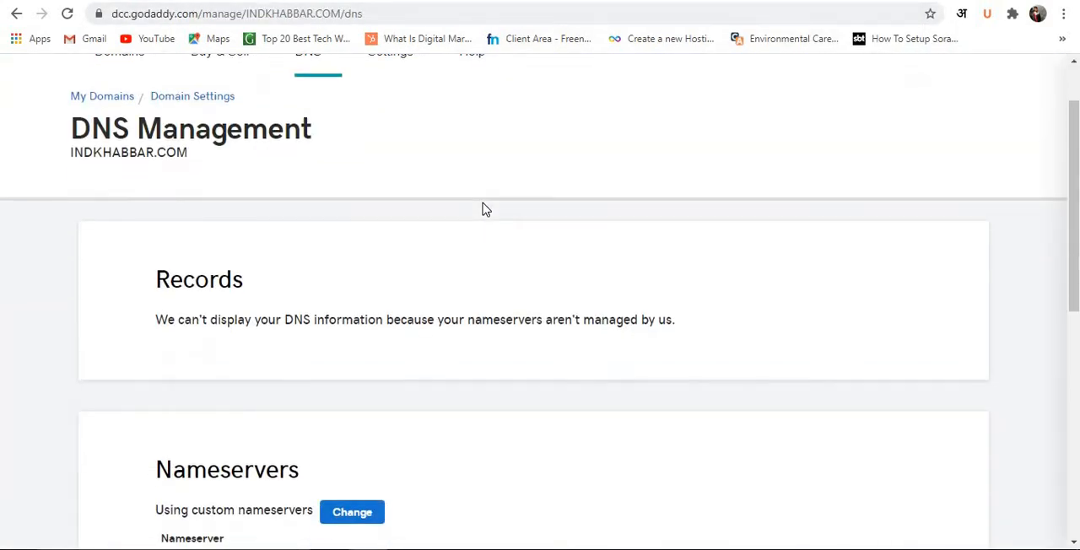
scroll(477, 220, down, 4)
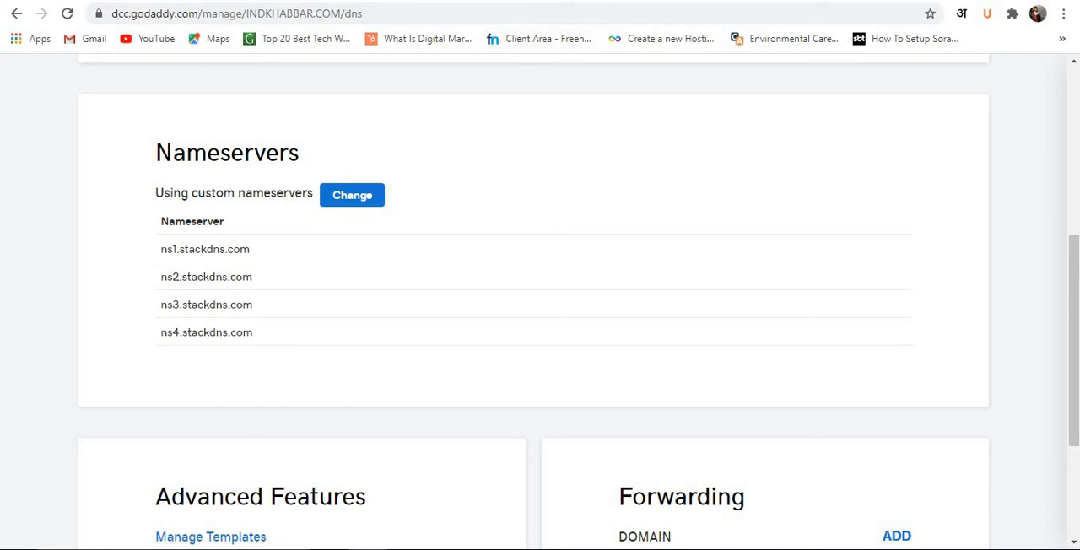
Switch to the Hostkarle cPanel and look through its tool sections, from Files and Domains to Software and Advanced.
key(ctrl+Tab)
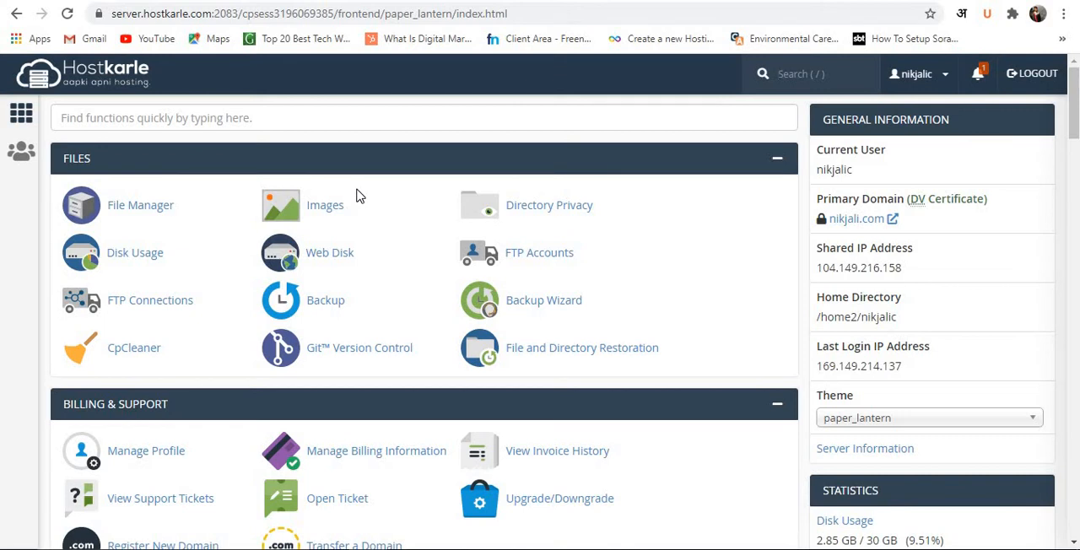
scroll(356, 196, down, 1)
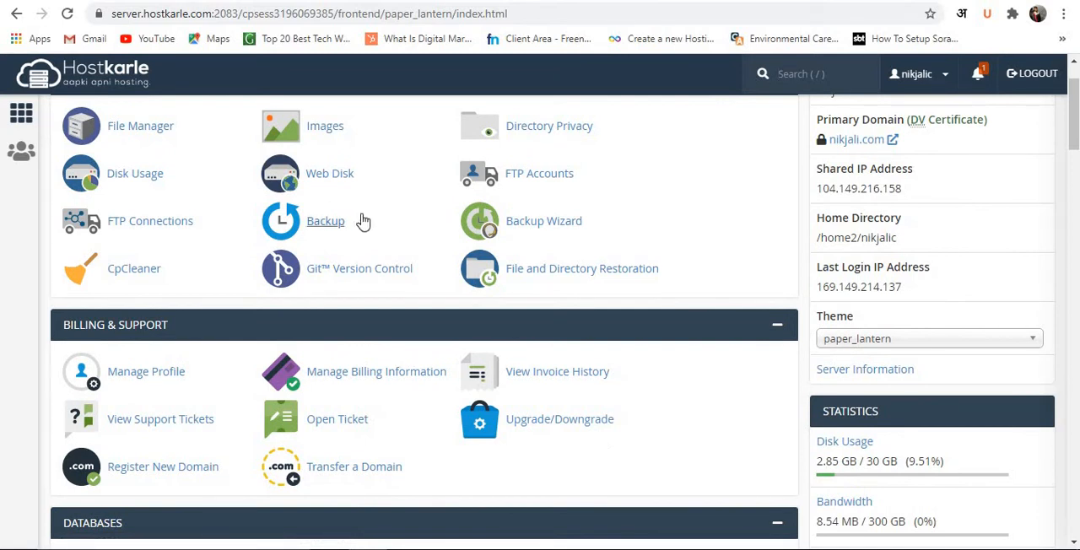
scroll(361, 221, down, 2)
scroll(363, 224, up, 3)
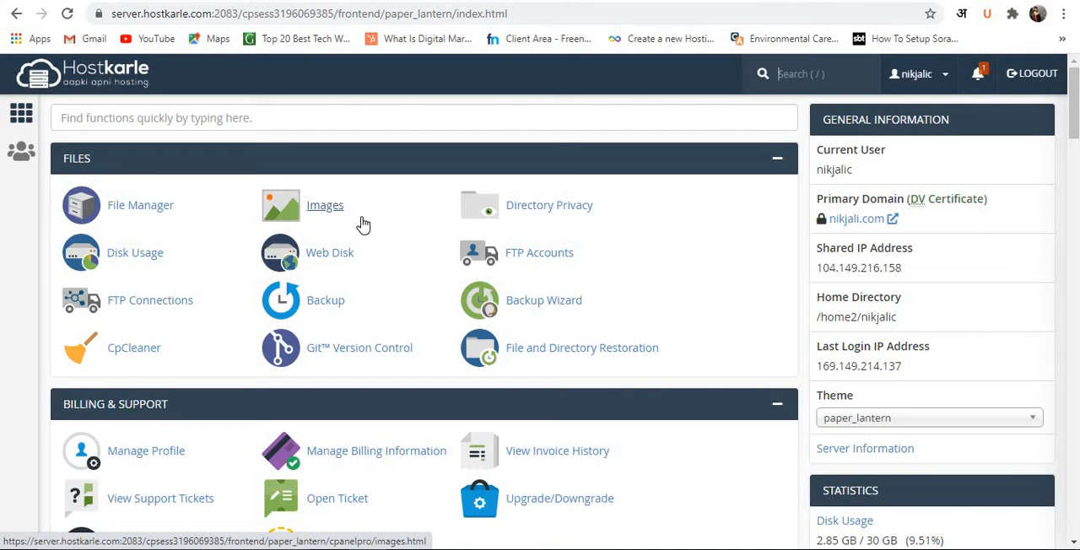
scroll(362, 224, down, 3)
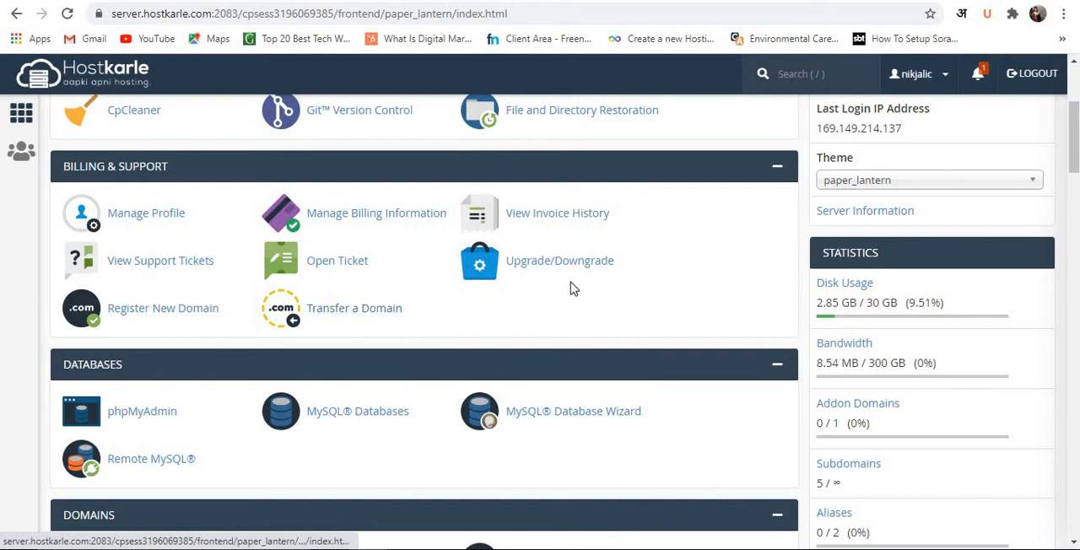
scroll(488, 294, down, 2)
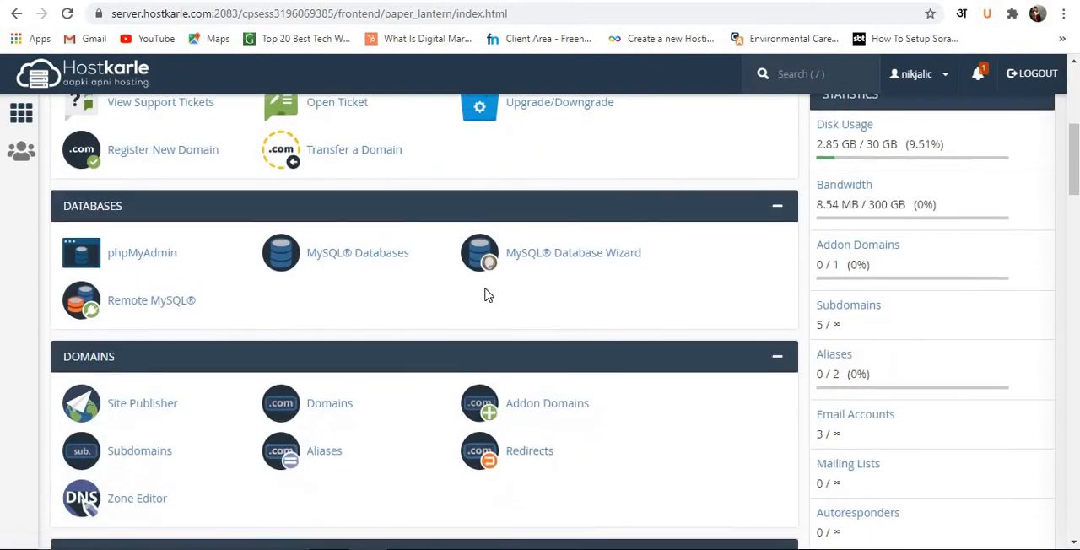
scroll(485, 294, down, 2)
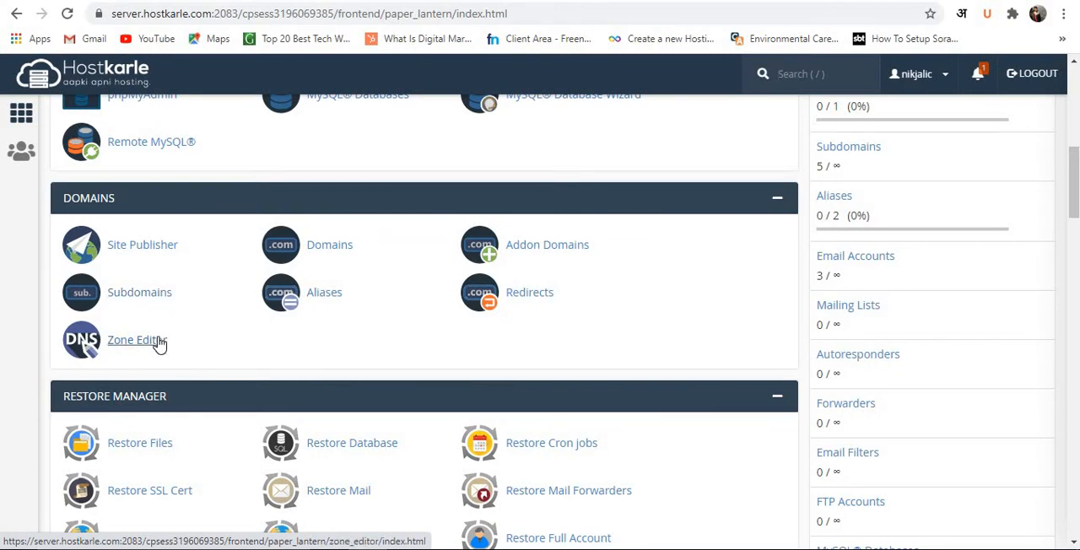
scroll(160, 344, down, 6)
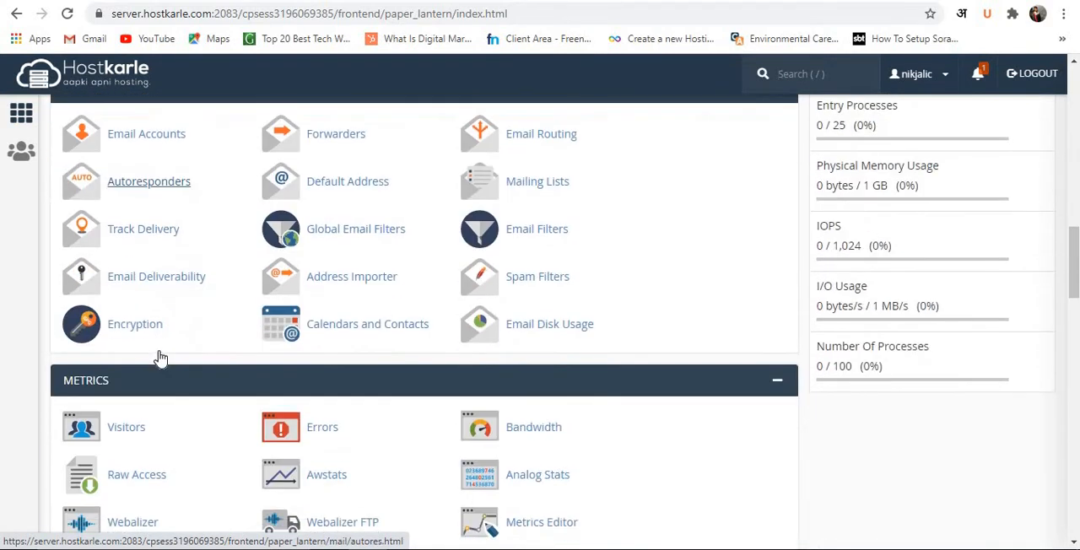
scroll(160, 358, down, 2)
scroll(160, 359, down, 2)
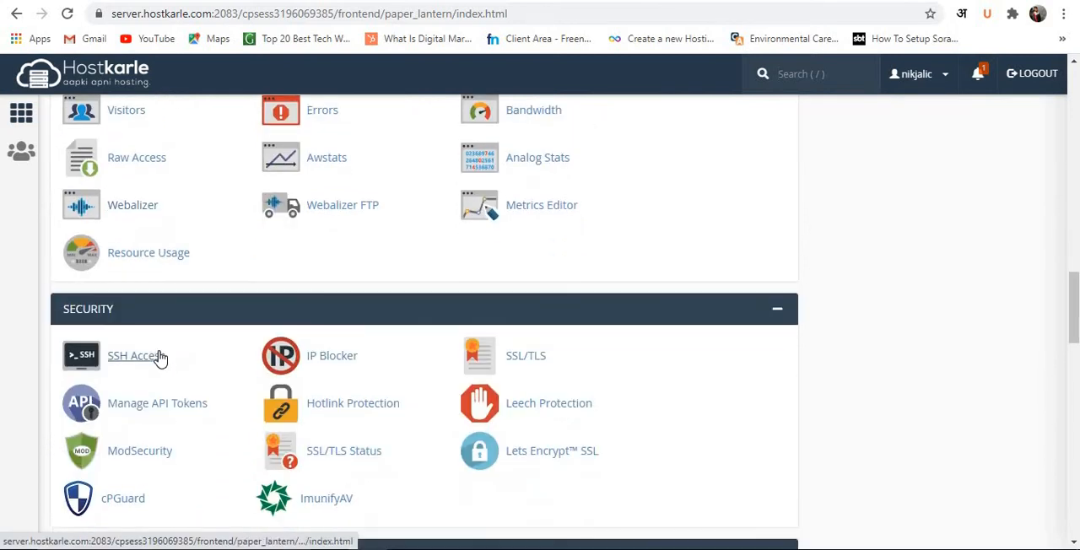
scroll(161, 359, down, 2)
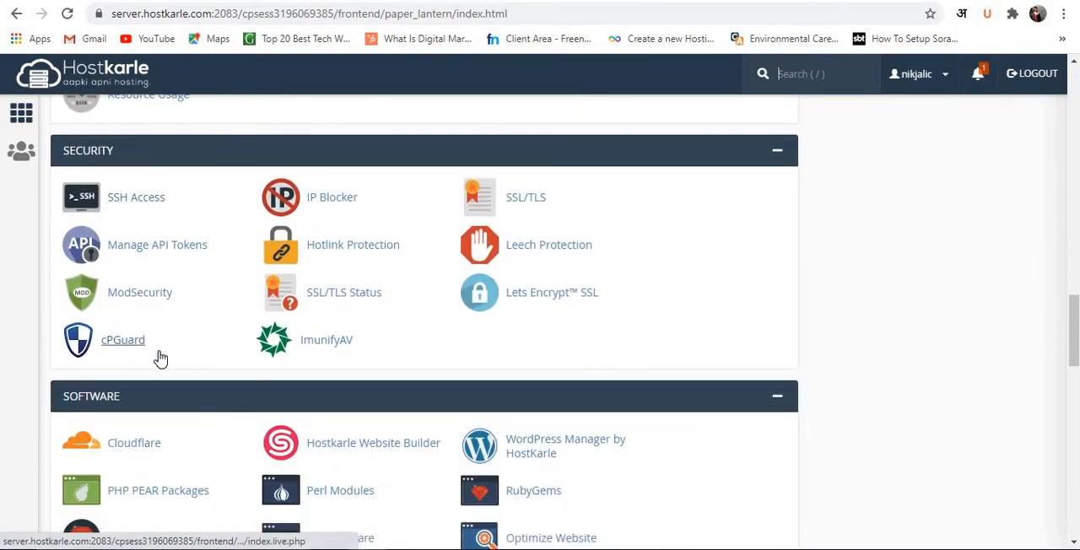
scroll(160, 359, down, 4)
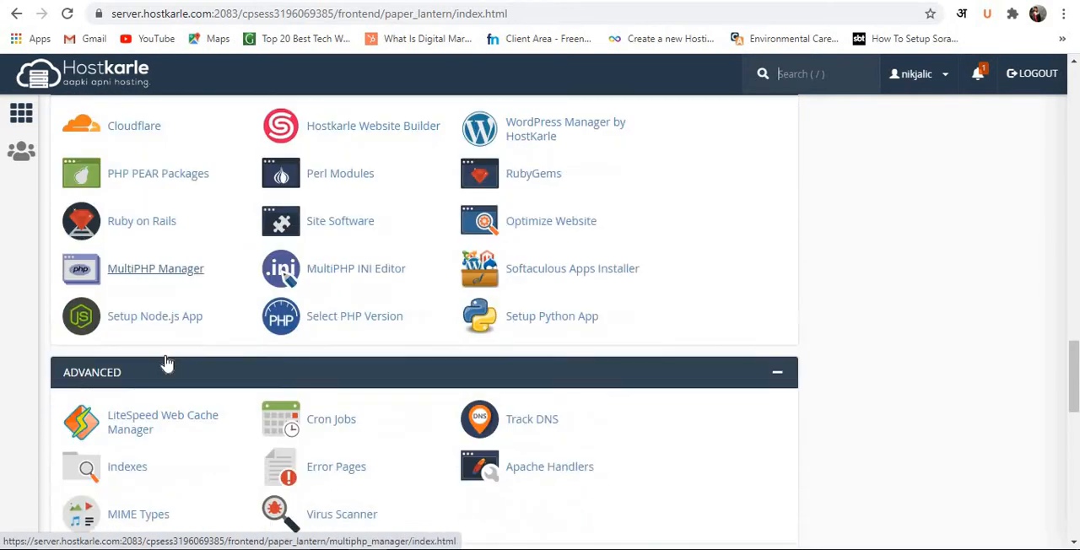
Open the Softaculous Apps Installer from the Software section and start a WordPress installation.
scroll(432, 319, up, 1)
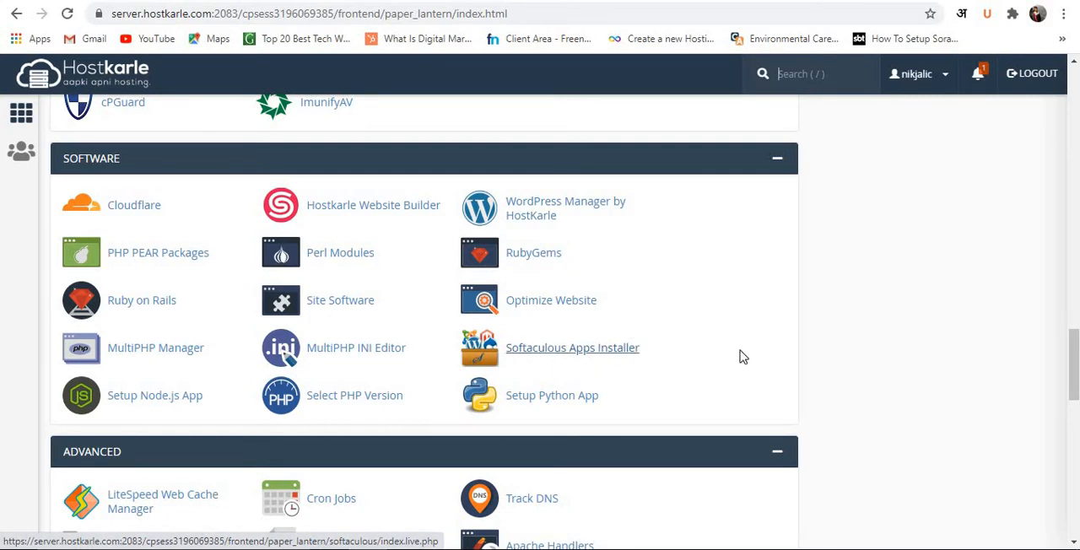
click(615, 353)
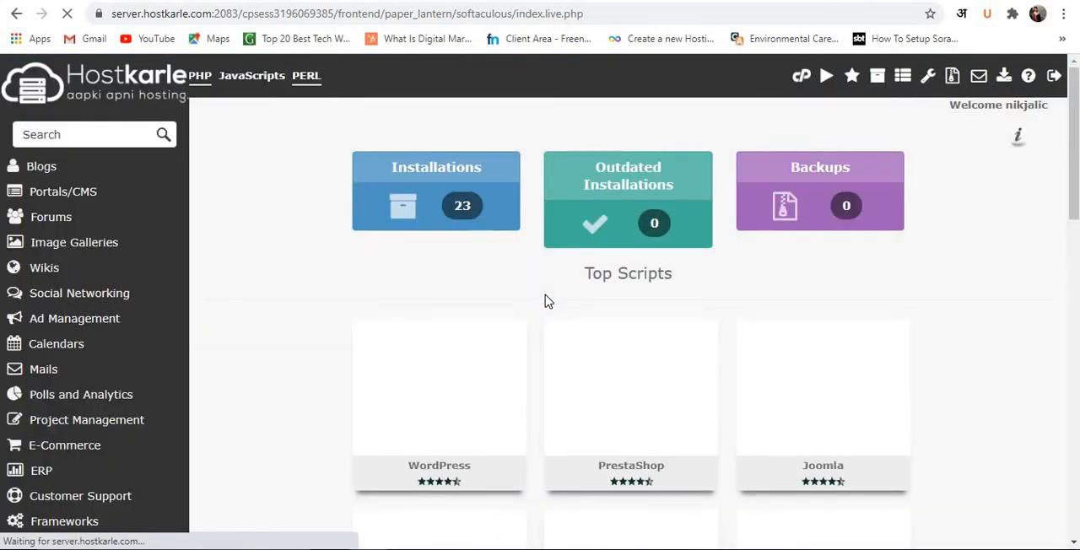
scroll(435, 278, down, 3)
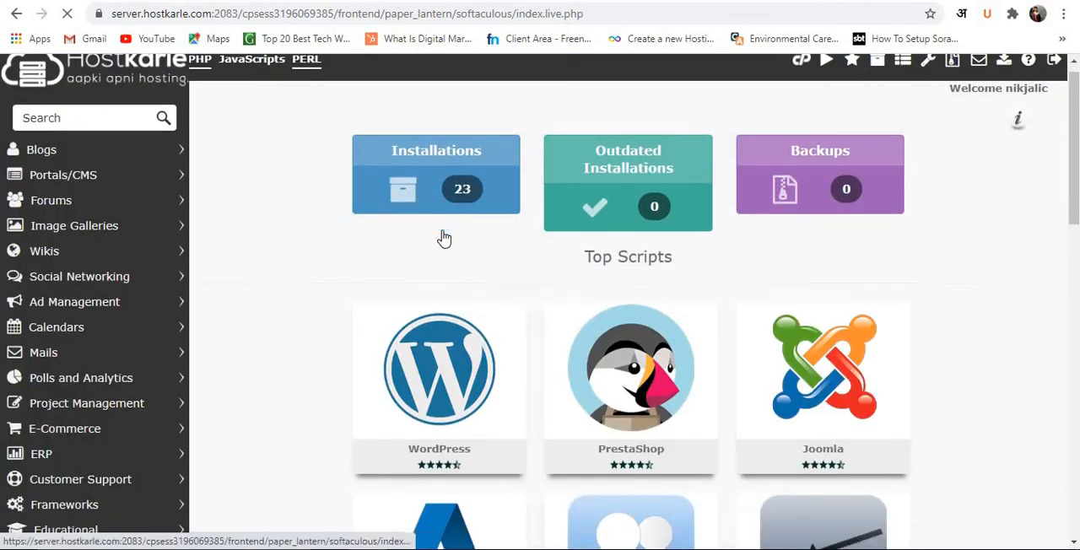
scroll(441, 220, up, 2)
mouse_move(371, 333)
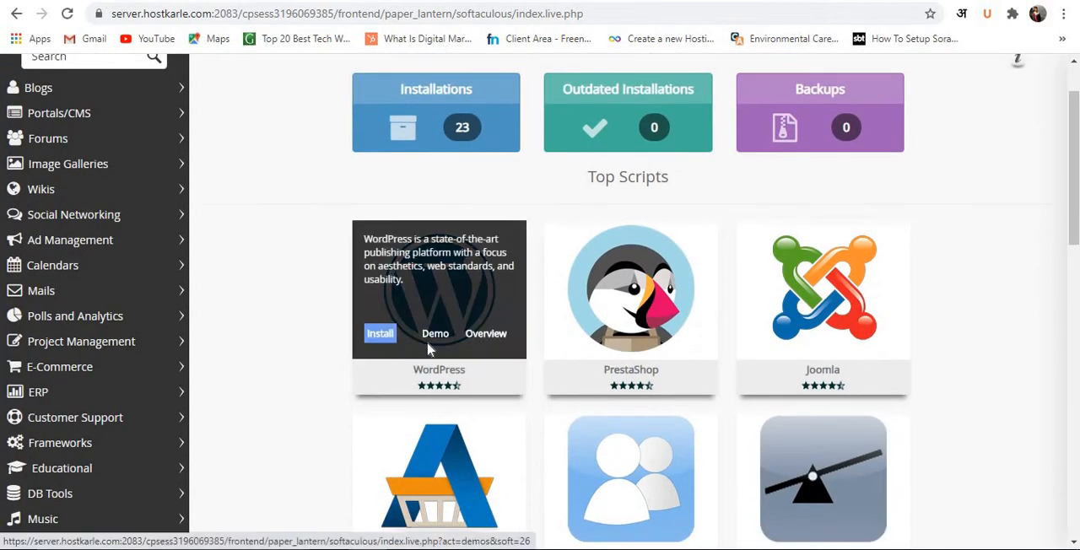
click(381, 335)
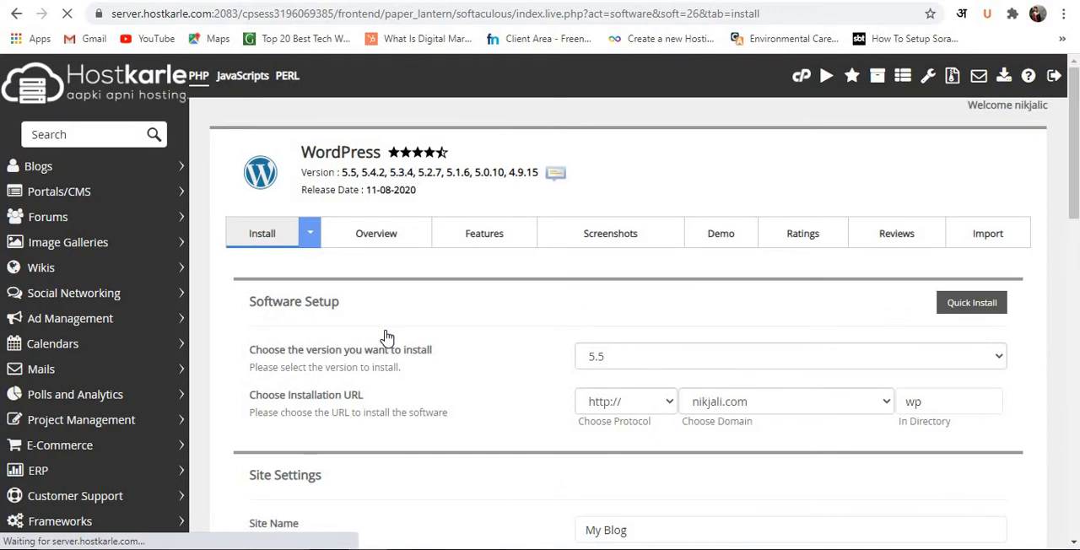
Choose 5.5 as the WordPress version to install.
scroll(458, 352, down, 1)
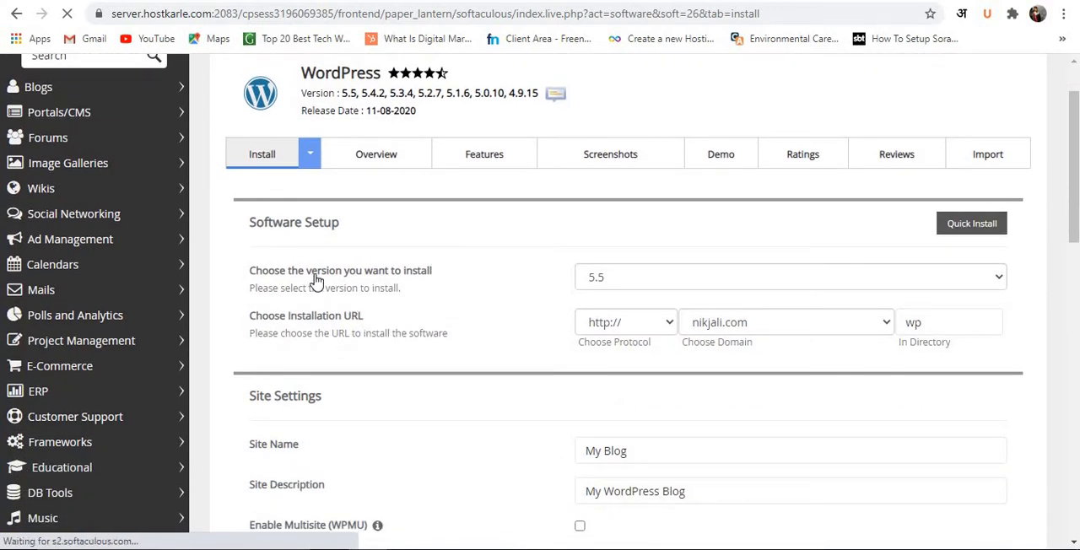
click(600, 285)
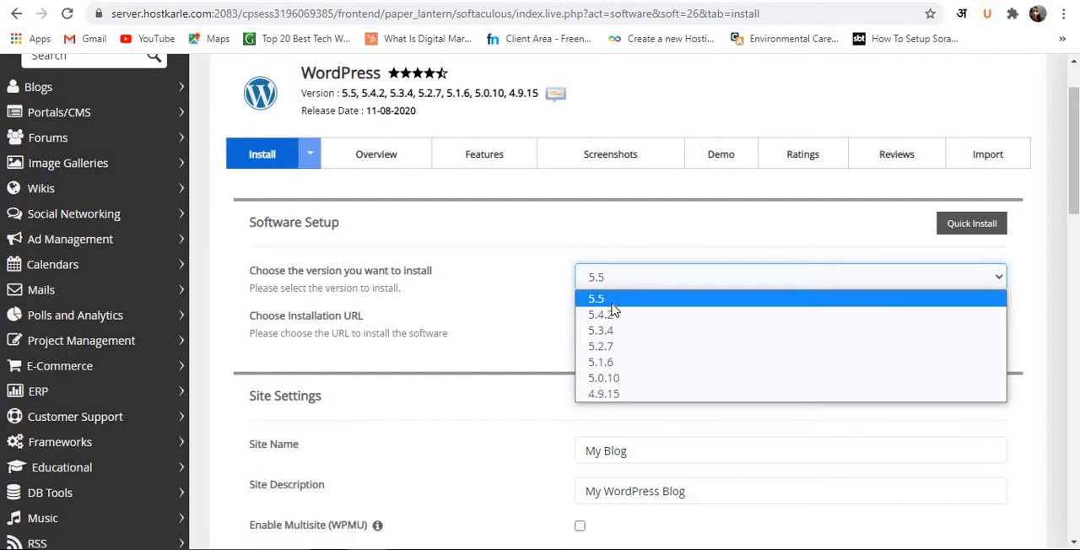
click(612, 305)
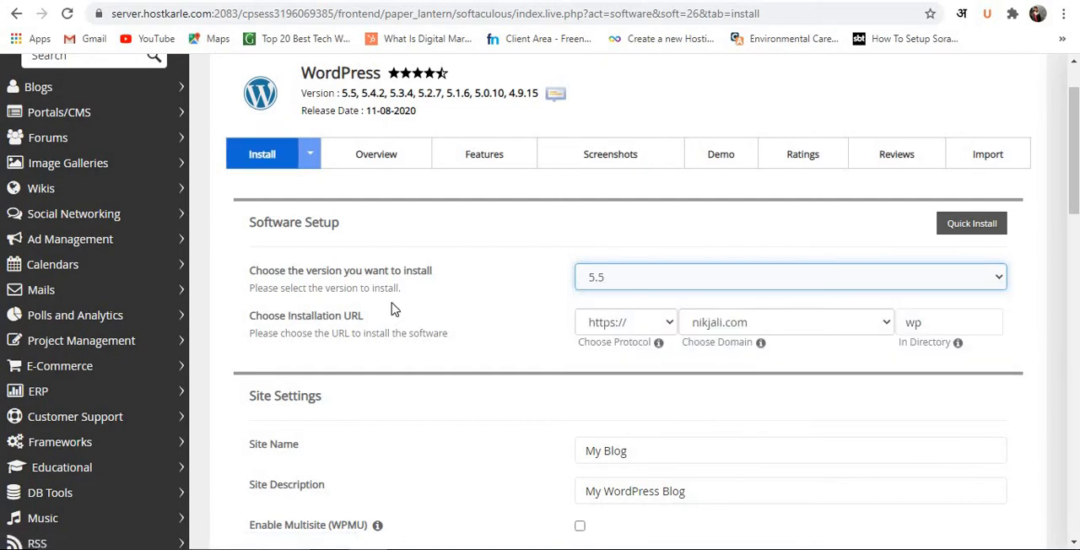
scroll(391, 309, down, 1)
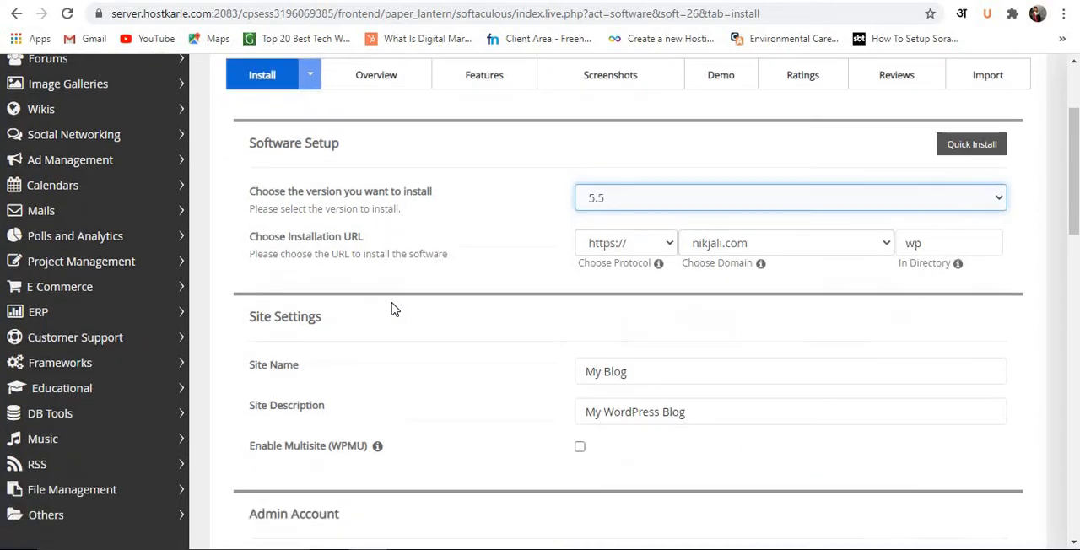
click(641, 257)
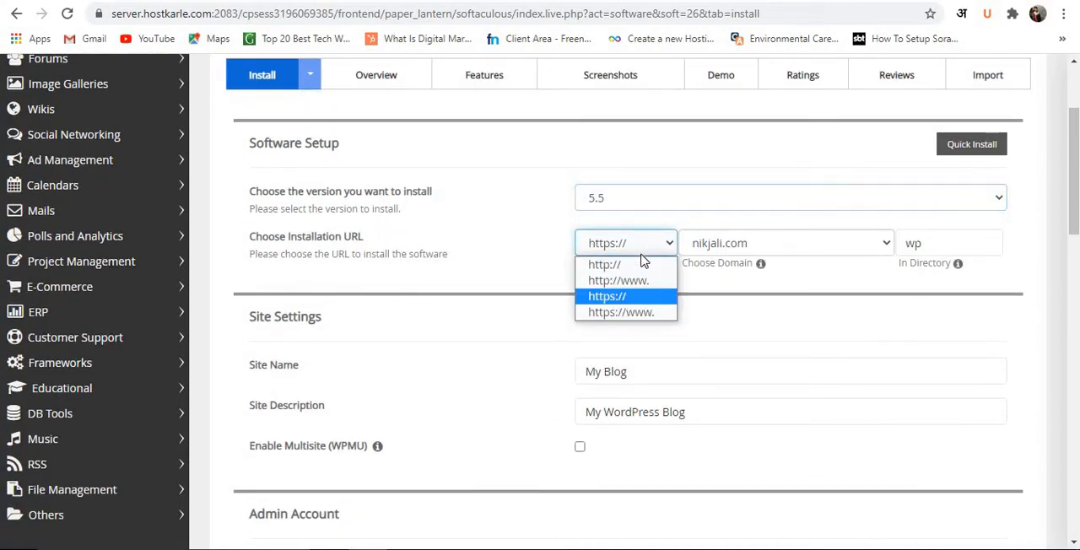
click(645, 319)
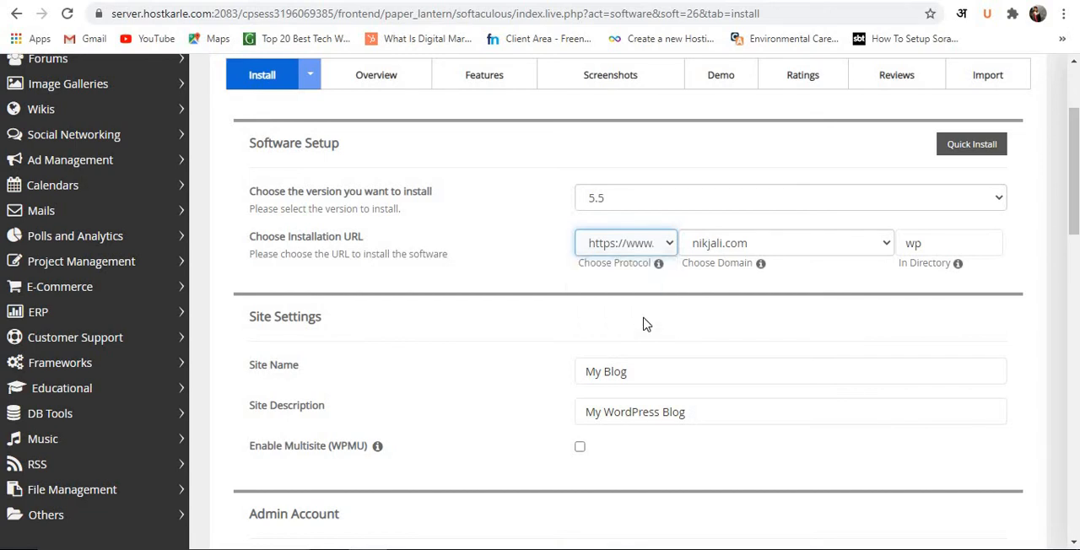
click(845, 254)
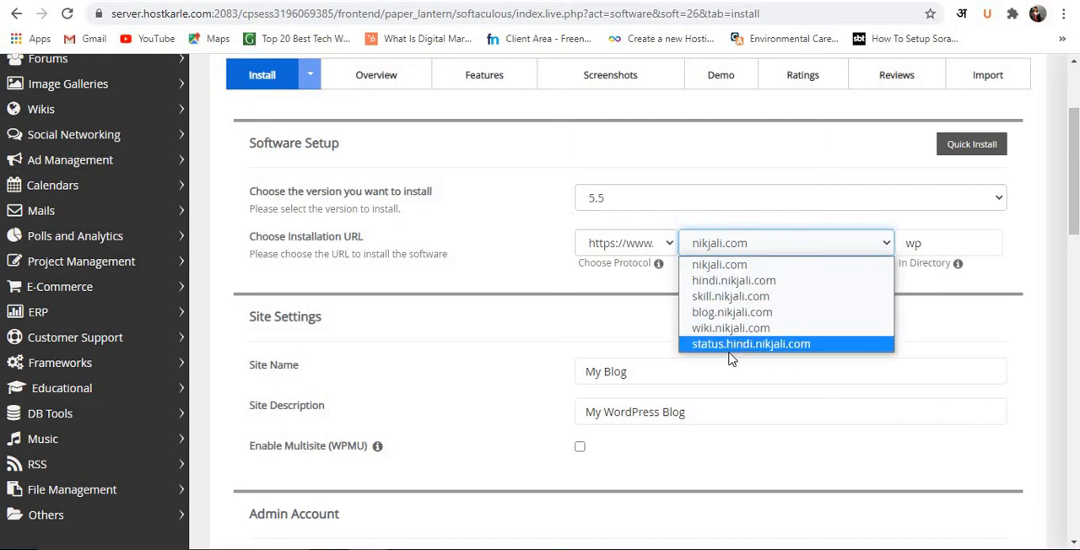
click(641, 333)
Clear the installation directory and re-enter wp as its name.
click(959, 240)
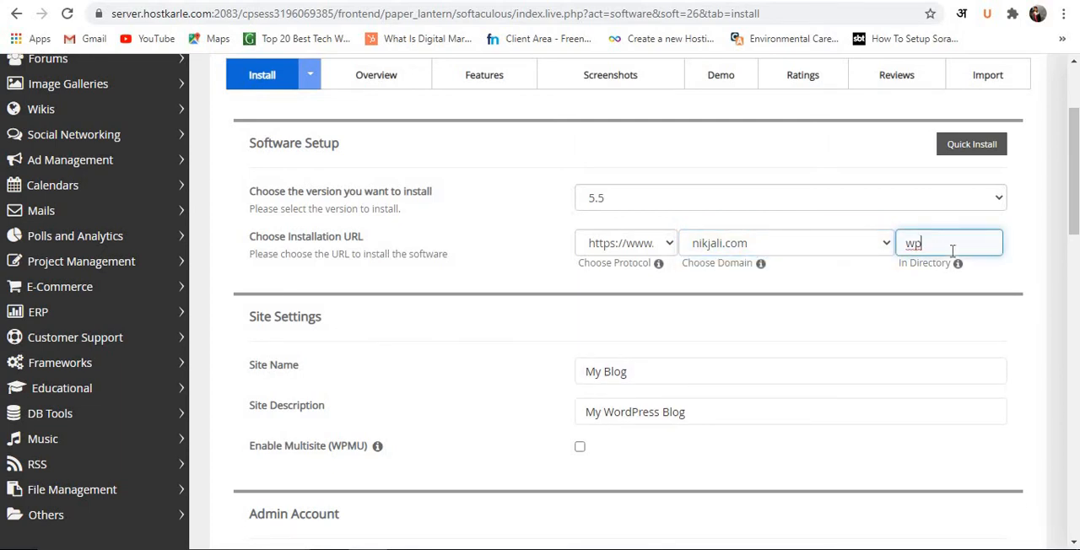
key(BackSpace)
key(BackSpace)
text(wp)
key(BackSpace)
key(BackSpace)
scroll(748, 309, down, 2)
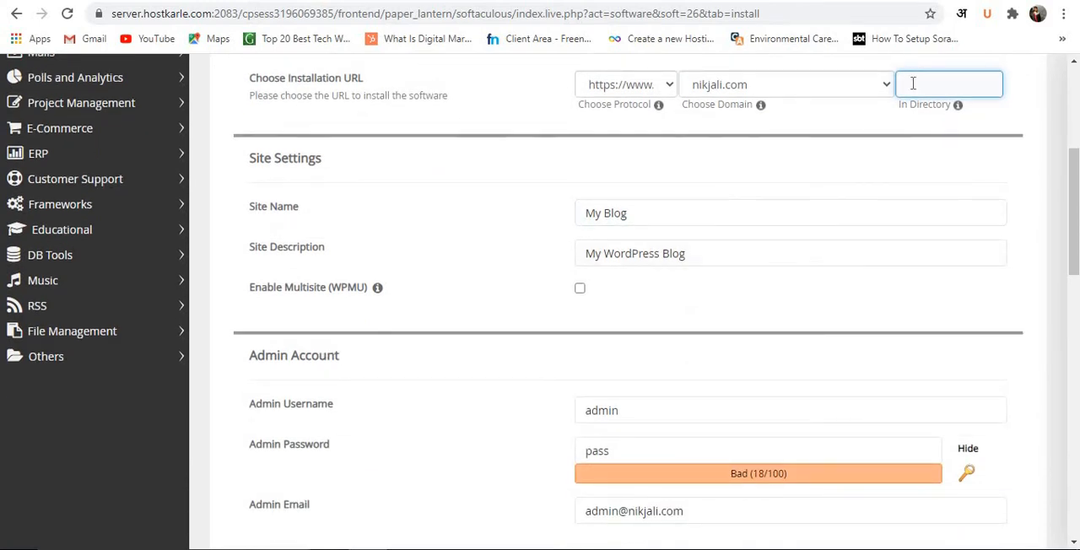
text(wp)
double_click(913, 85)
click(781, 171)
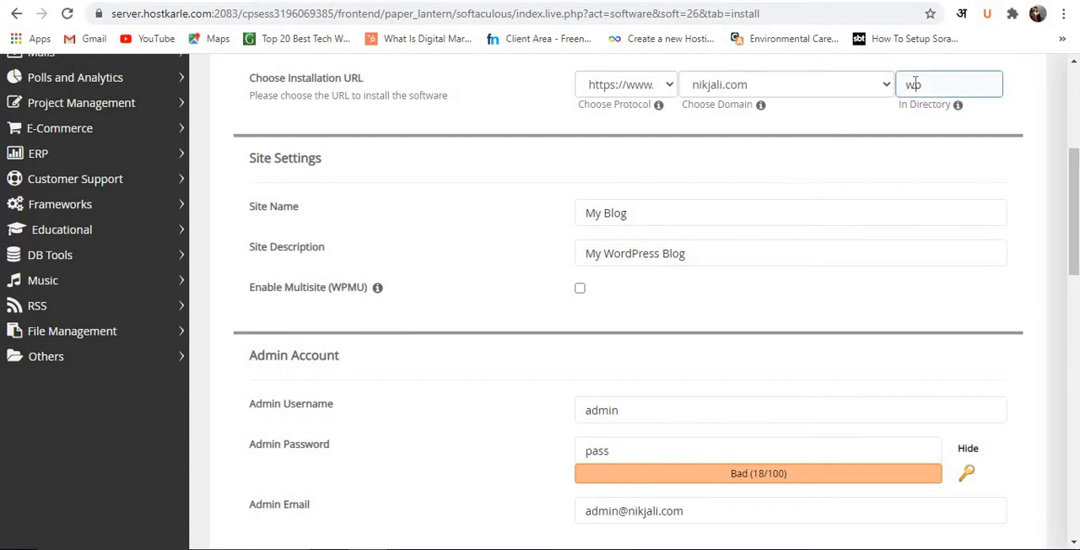
Set the installation directory to demo and review the protocol choices.
click(945, 88)
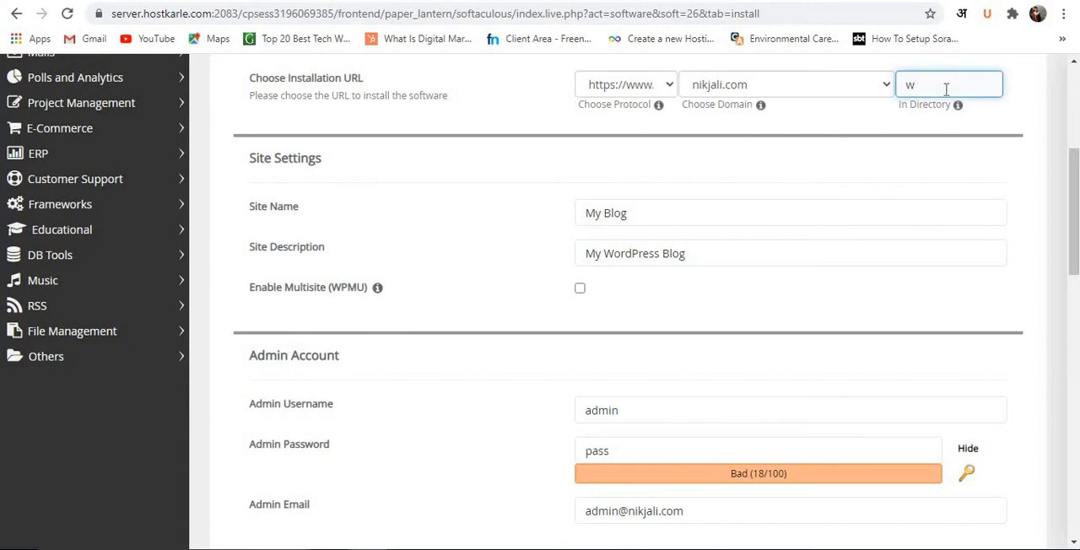
key(BackSpace)
text(demo)
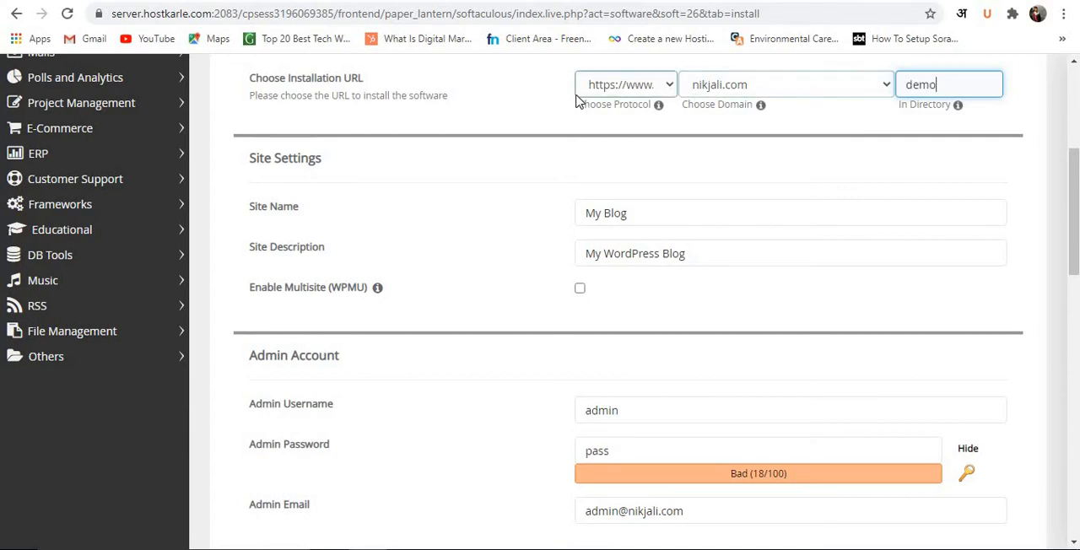
click(603, 88)
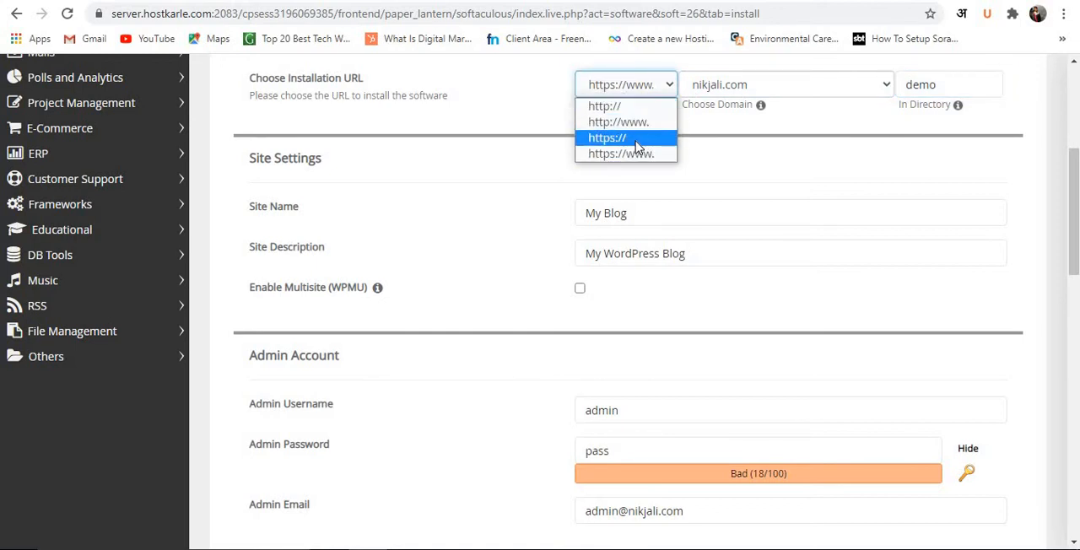
click(742, 159)
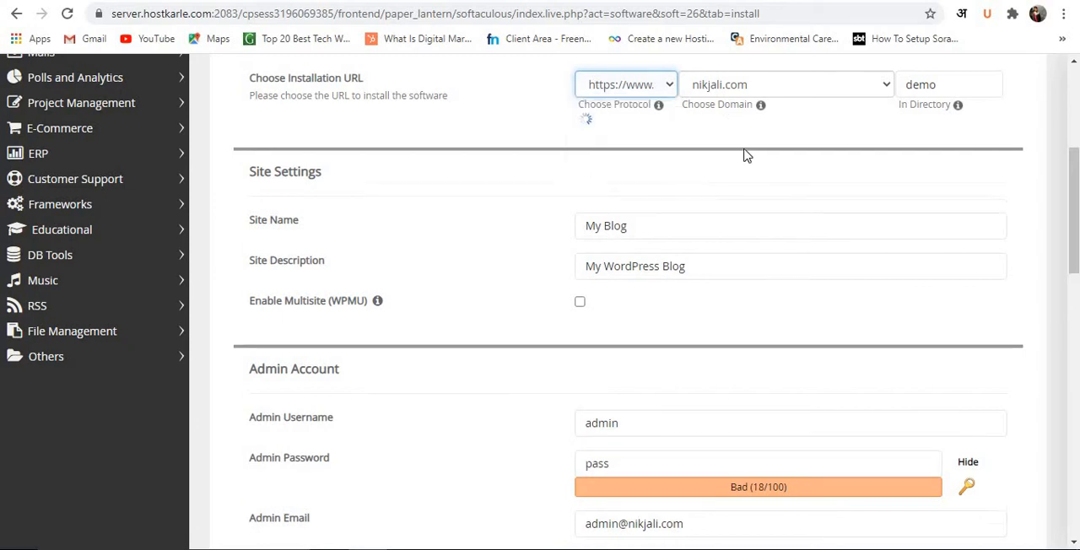
Set the site name to "demo of wordpress".
scroll(697, 154, down, 1)
scroll(697, 160, down, 1)
click(644, 149)
drag(586, 150, 629, 149)
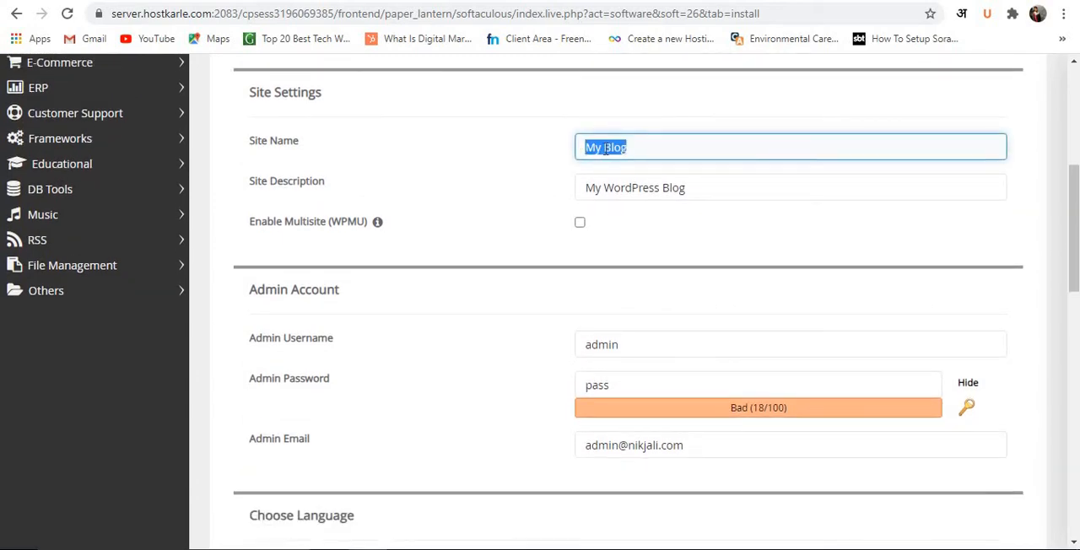
text(demo of wordpress)
Replace the site description with a copy of the site name, "demo of wordpress".
key(ctrl+a)
key(ctrl+c)
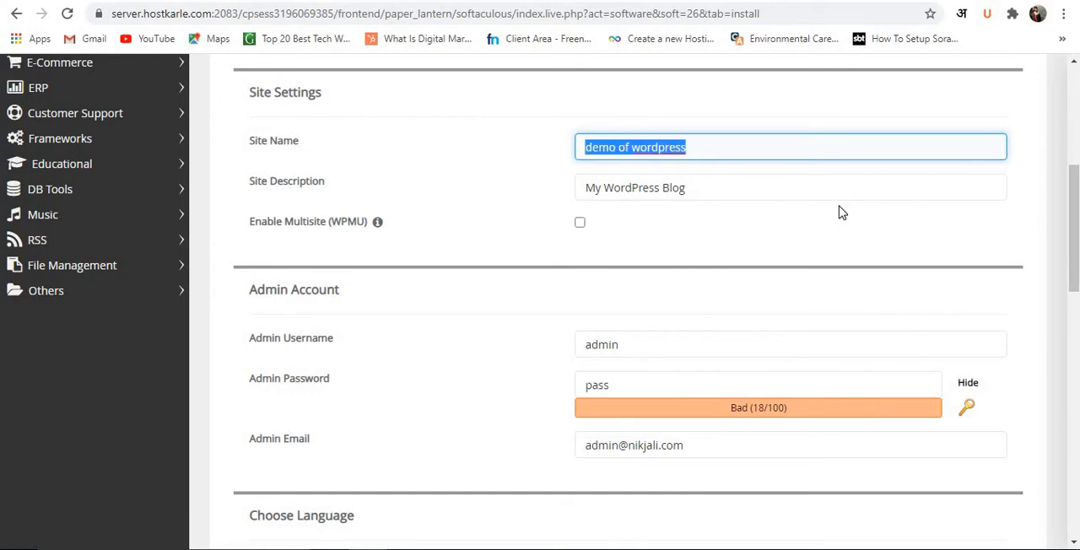
click(648, 179)
key(ctrl+a)
key(ctrl+v)
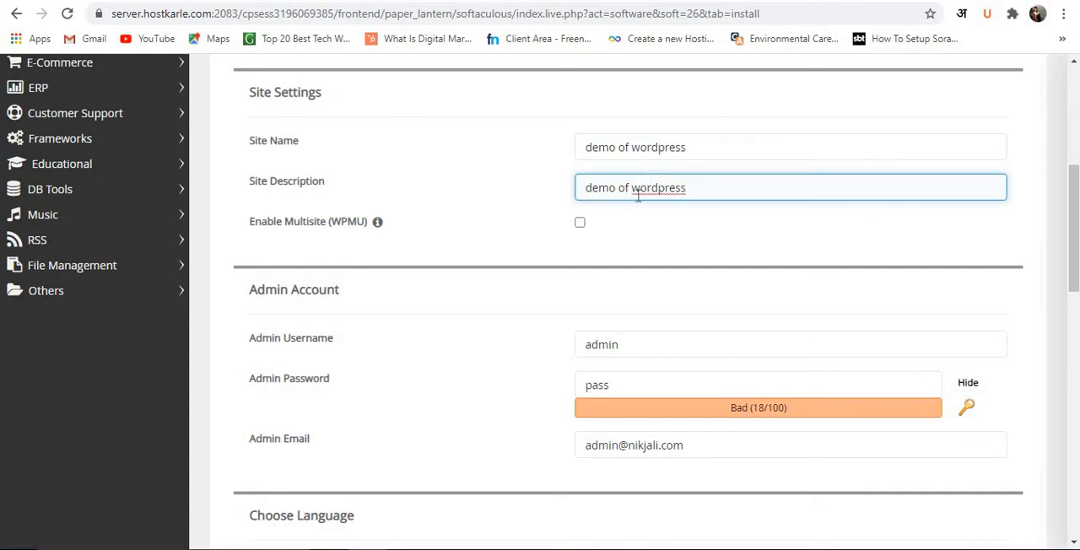
Change the admin username to admin1 in the Admin Account section.
scroll(688, 151, down, 1)
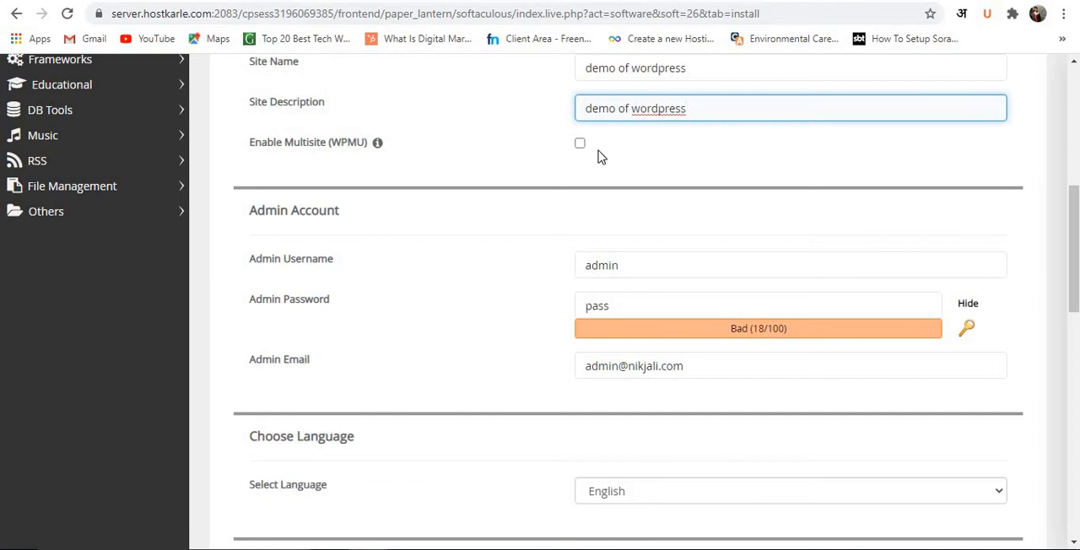
scroll(598, 155, down, 1)
click(597, 186)
double_click(596, 186)
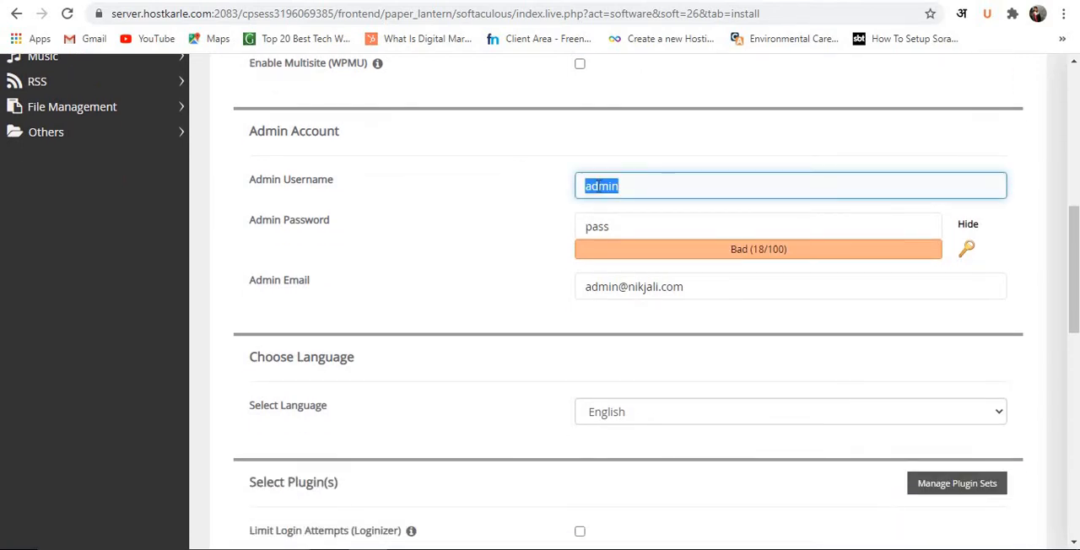
click(647, 182)
text(1)
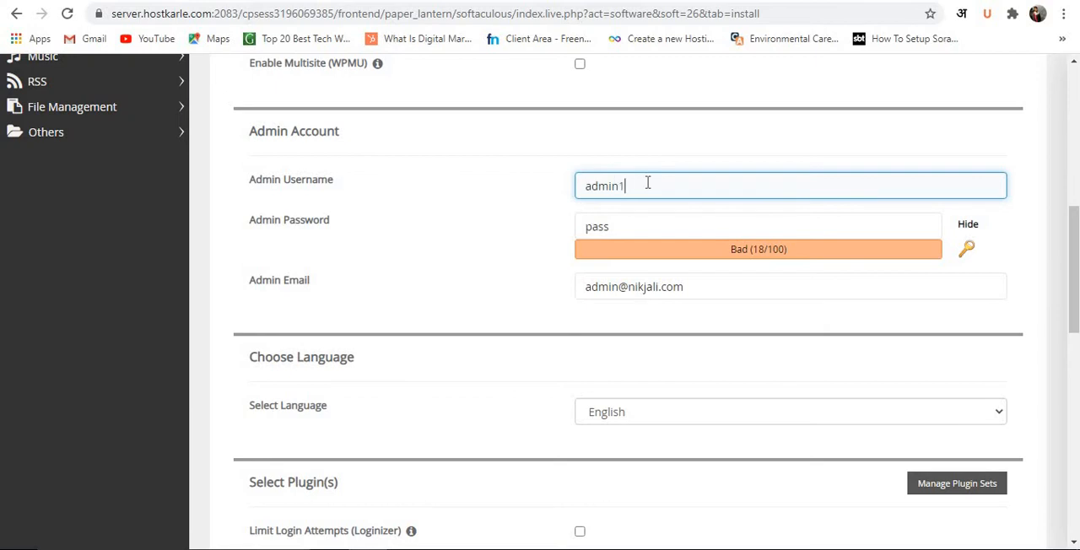
text(23)
Complete the admin username as admin123 and extend the admin password with additional characters.
click(648, 219)
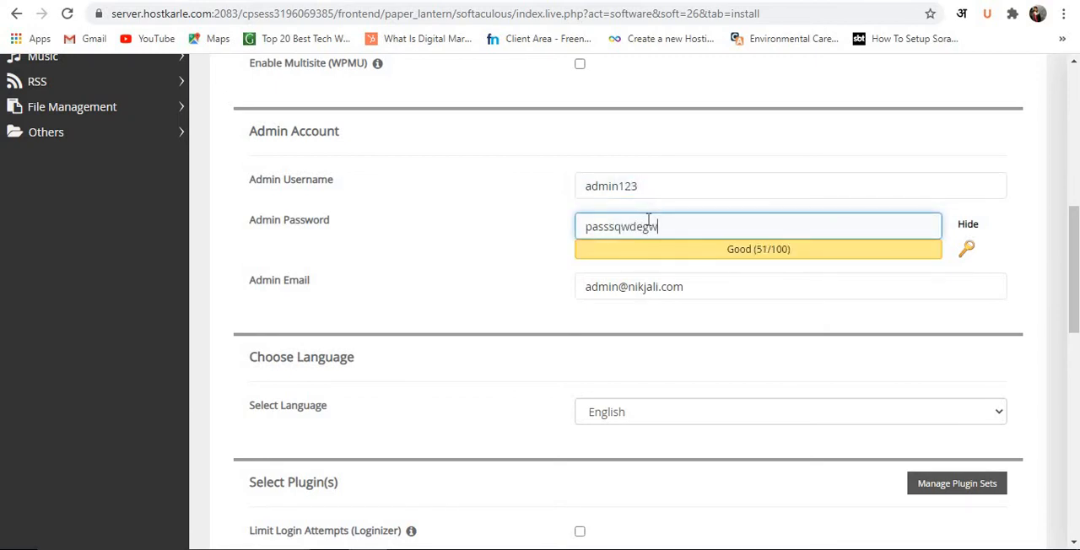
key(Tab)
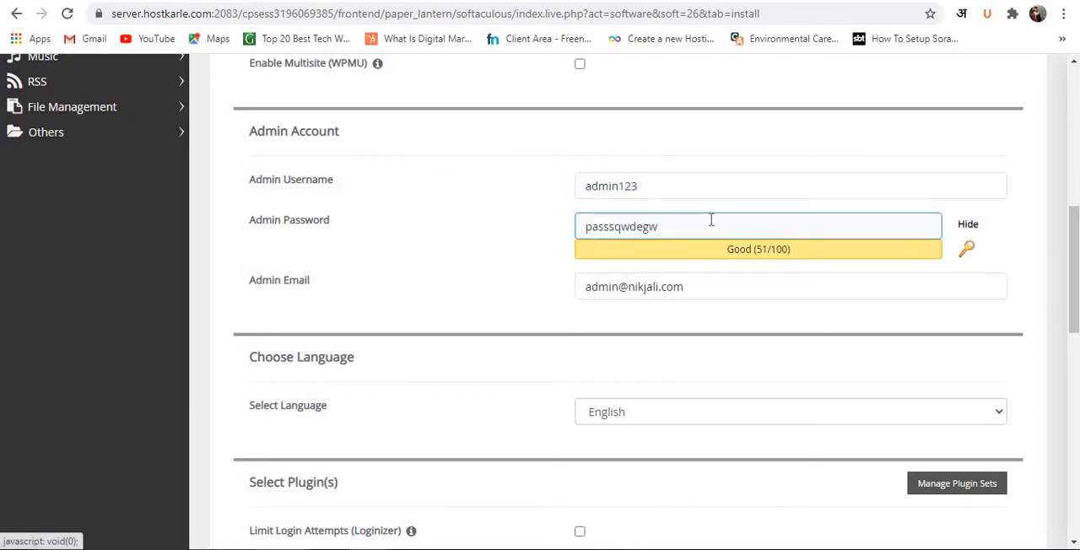
Select the prefilled admin email and review it along with the installation language setting.
scroll(699, 229, down, 2)
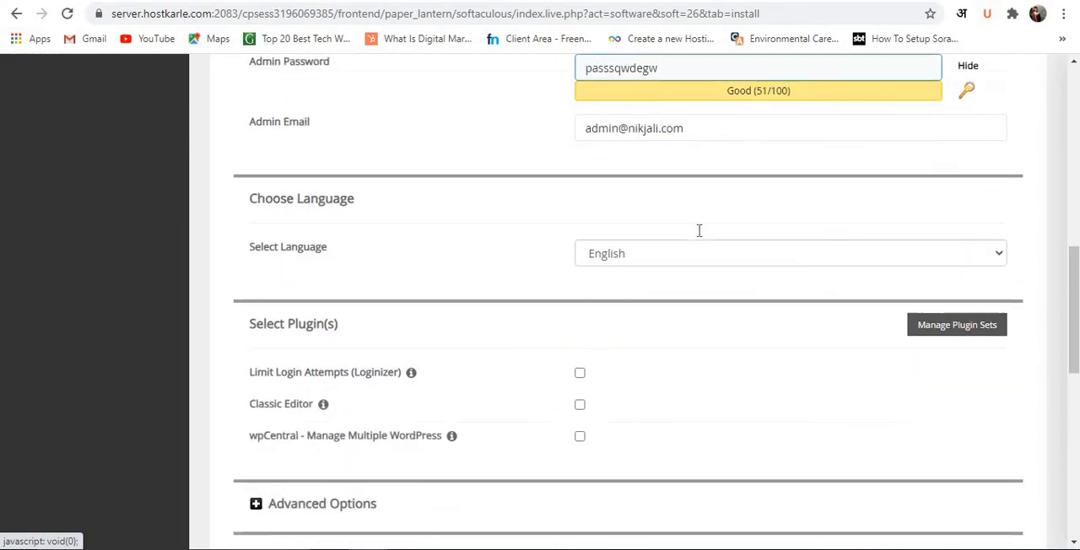
click(656, 127)
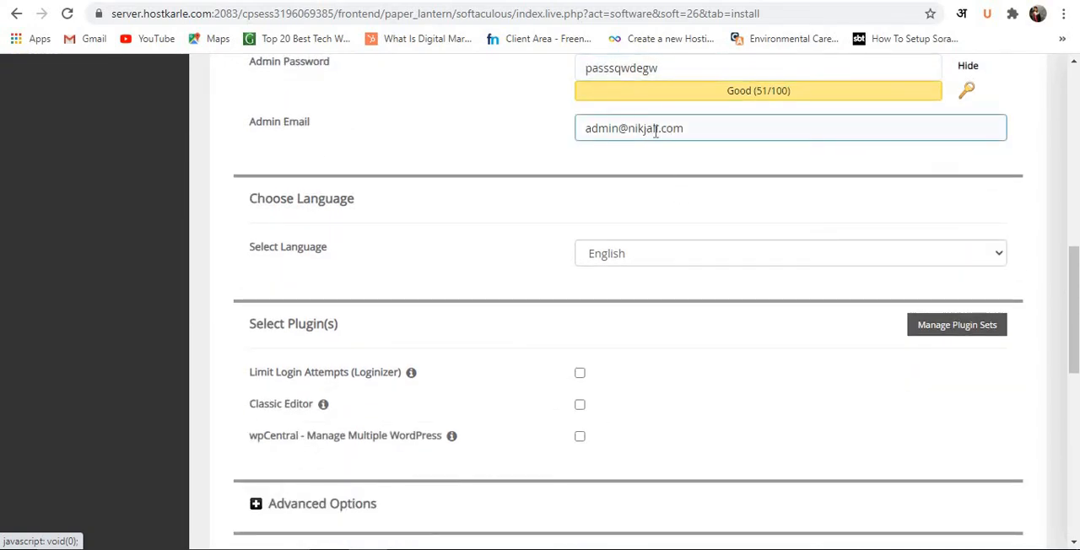
double_click(646, 128)
key(ctrl+a)
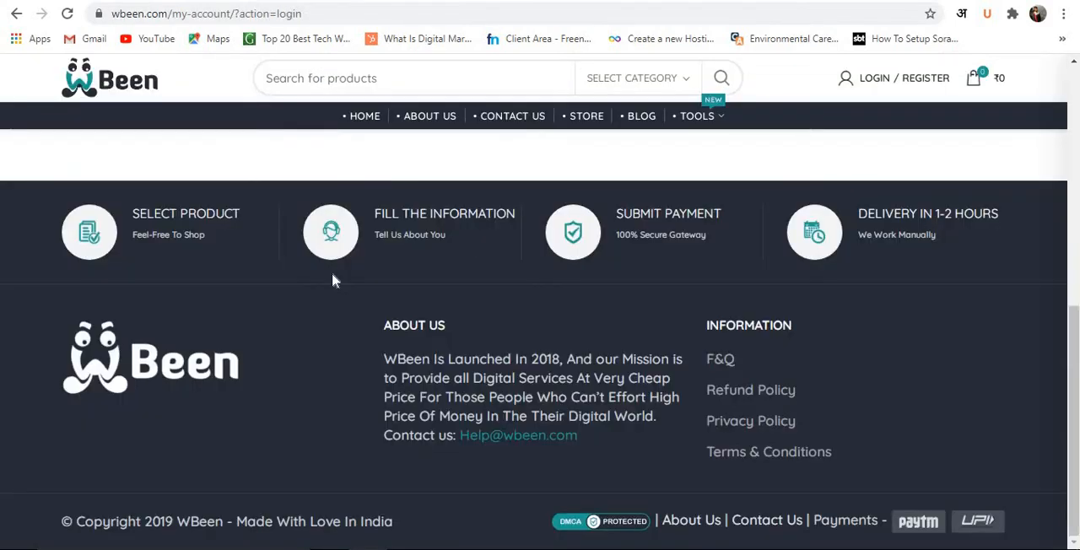
scroll(332, 271, up, 3)
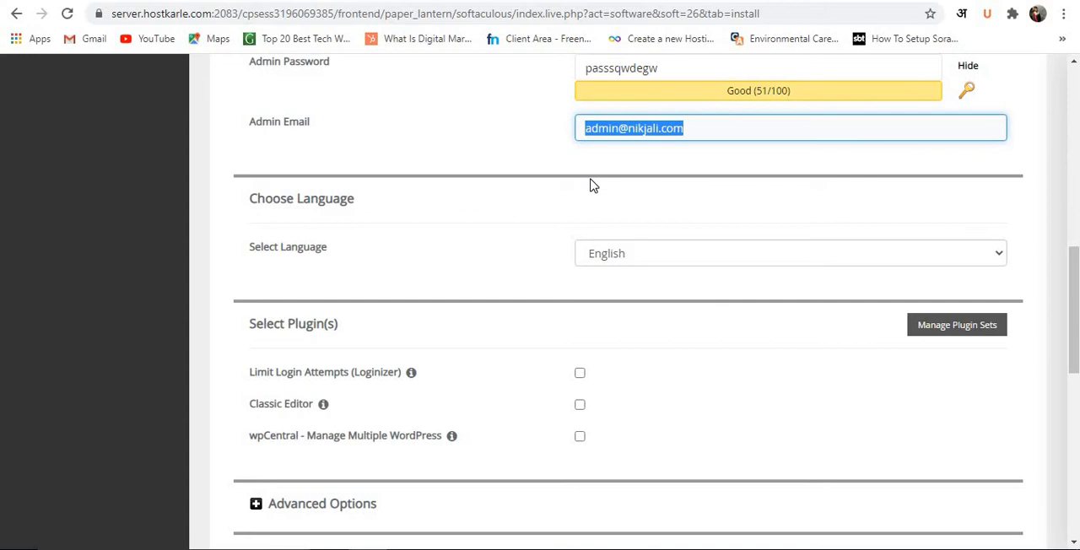
scroll(658, 173, down, 1)
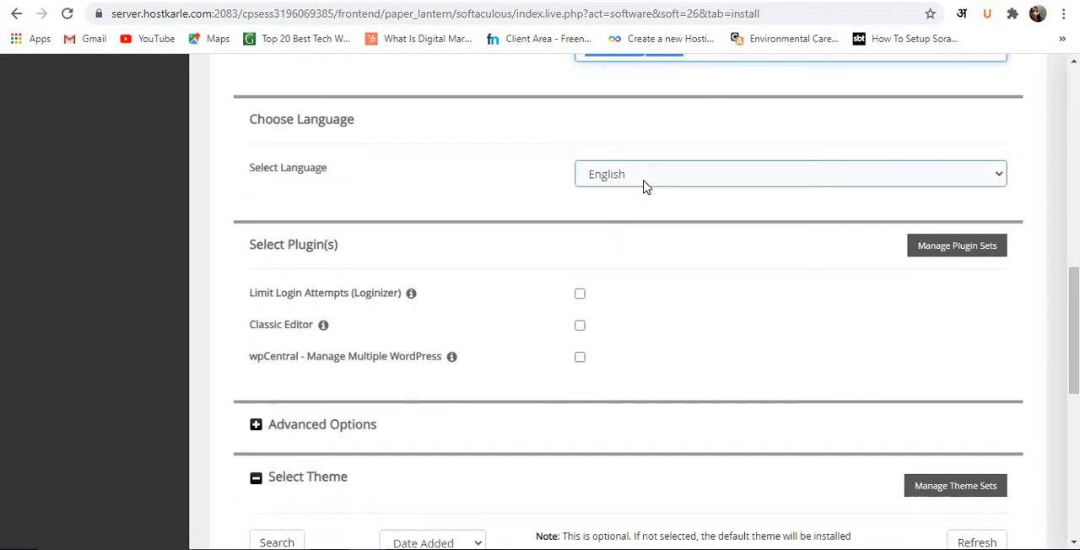
Include the Limit Login Attempts (Loginizer) and Classic Editor plugins in the installation.
scroll(671, 216, down, 1)
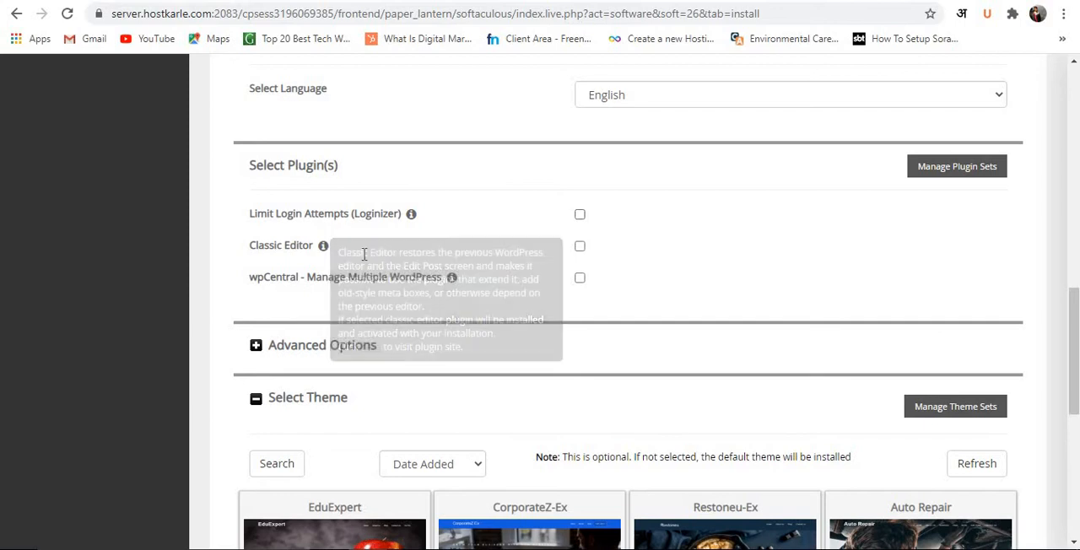
click(581, 216)
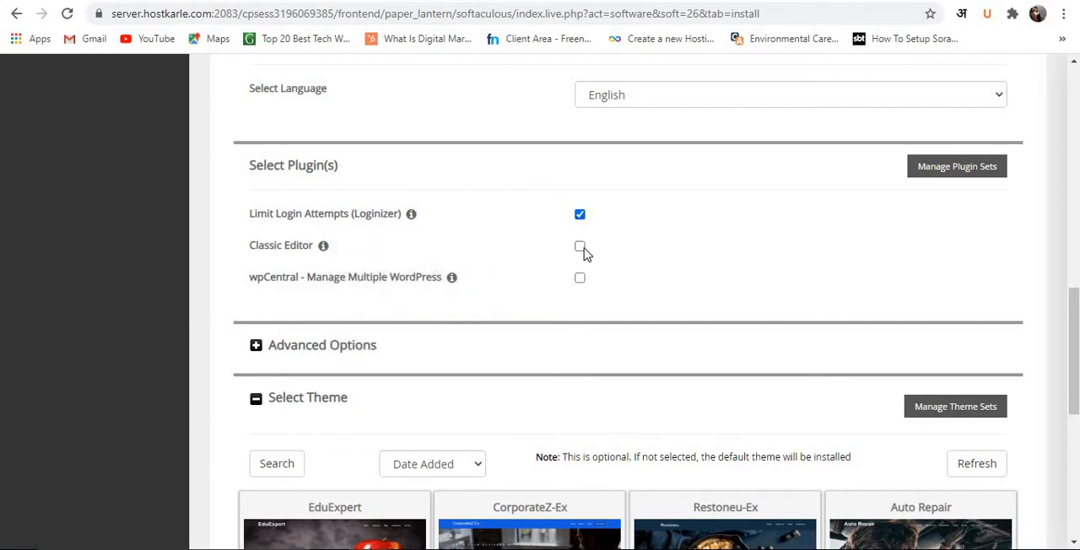
click(581, 246)
Look over the optional themes and install WordPress without selecting any of them.
scroll(641, 245, down, 2)
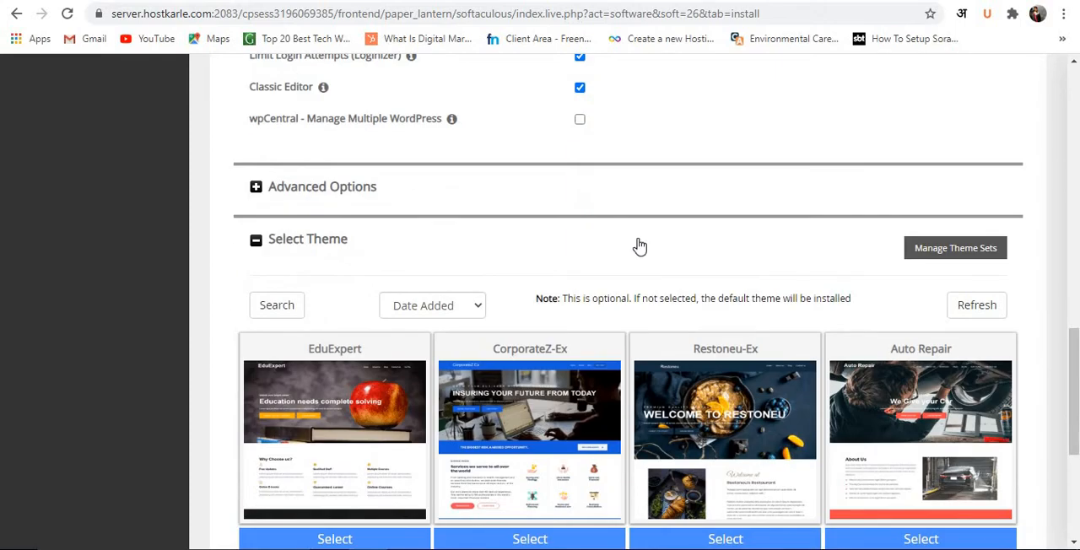
scroll(642, 245, down, 1)
scroll(747, 236, down, 1)
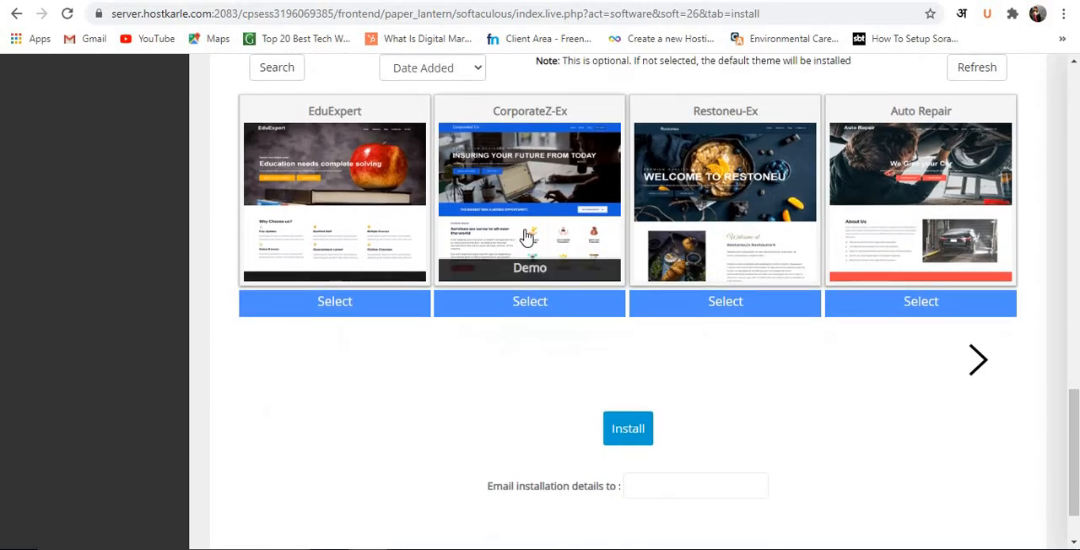
scroll(707, 393, down, 2)
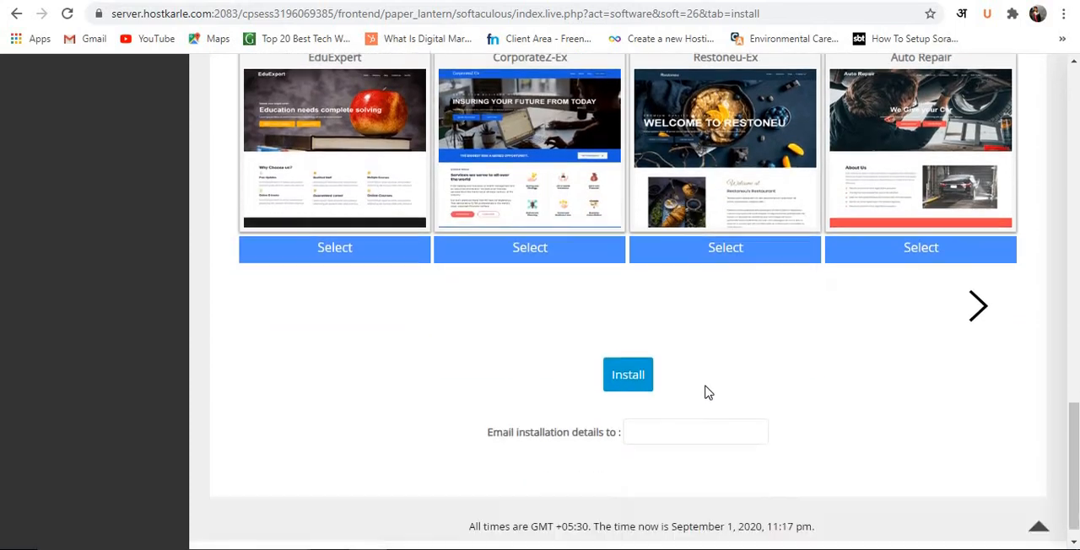
click(638, 354)
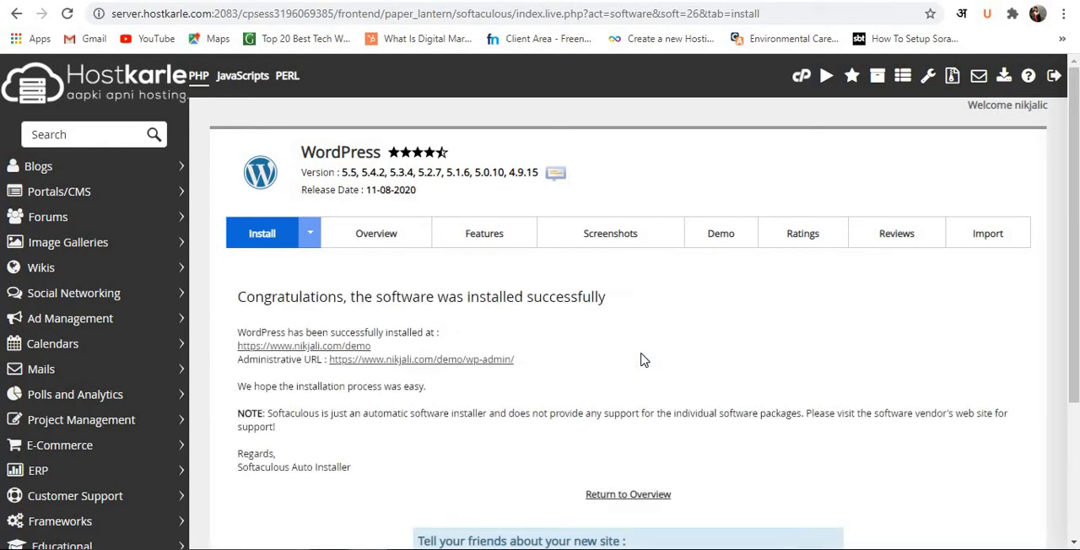
Open the installed site at nikjali.com/demo in a new tab and look through its home page.
right_click(310, 354)
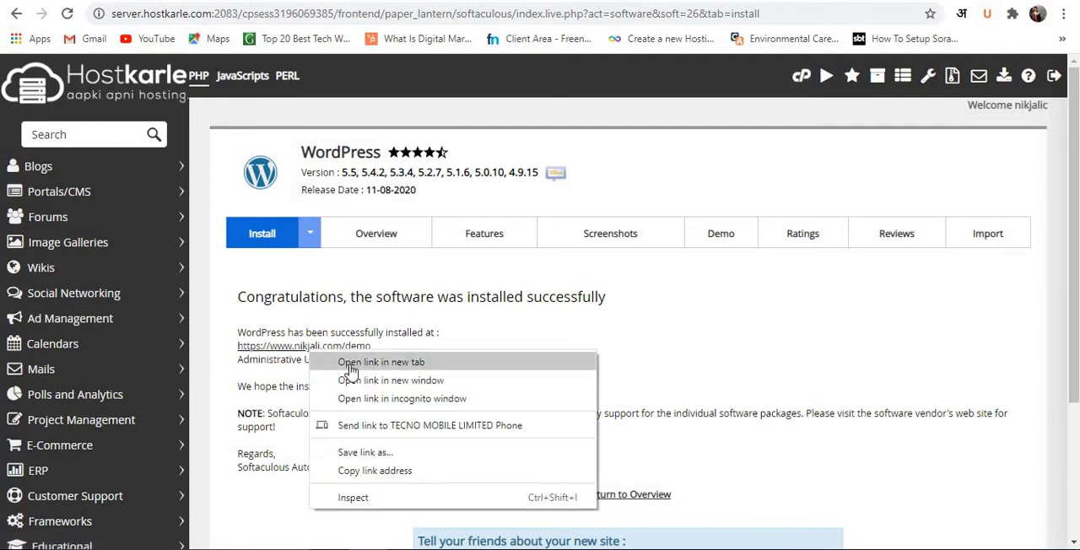
click(349, 369)
click(615, 2)
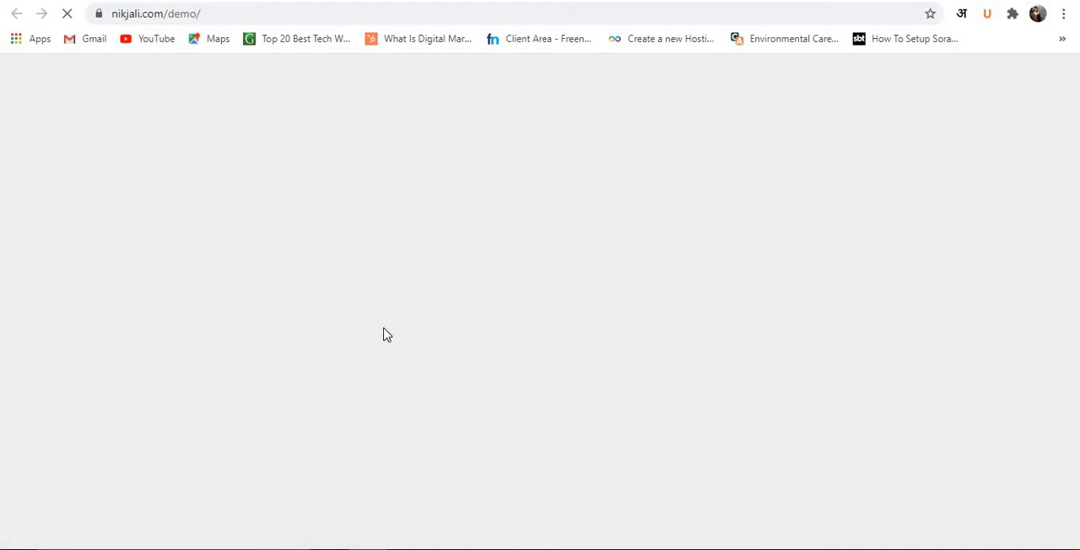
scroll(388, 329, down, 7)
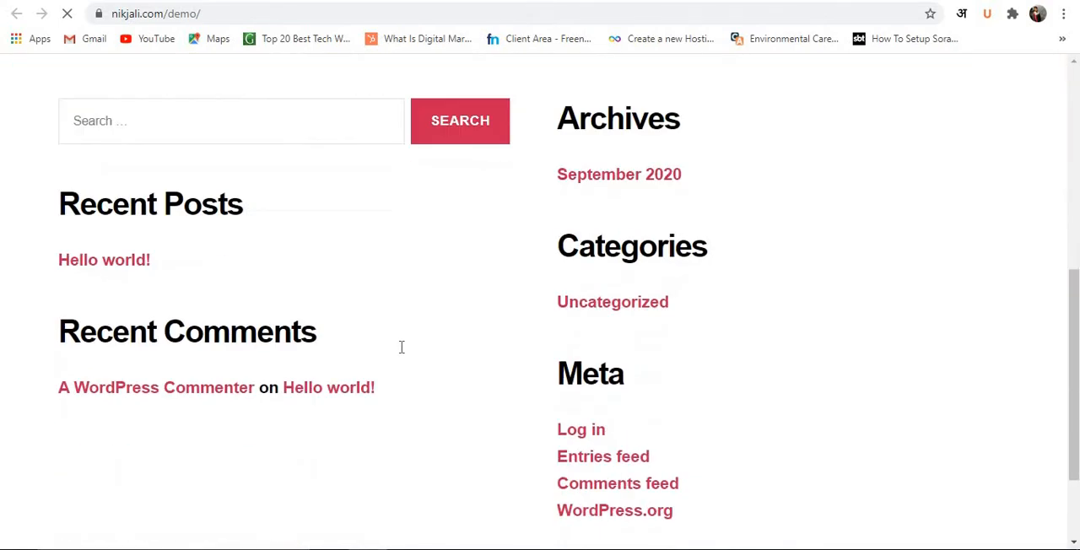
scroll(400, 347, up, 3)
scroll(400, 345, up, 4)
scroll(405, 348, down, 7)
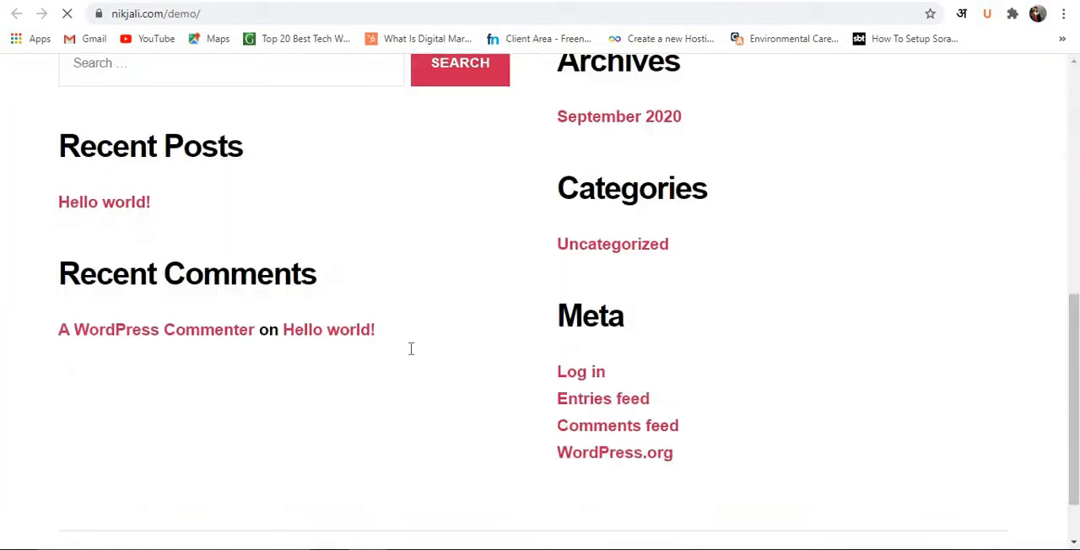
scroll(410, 350, up, 3)
scroll(414, 349, down, 4)
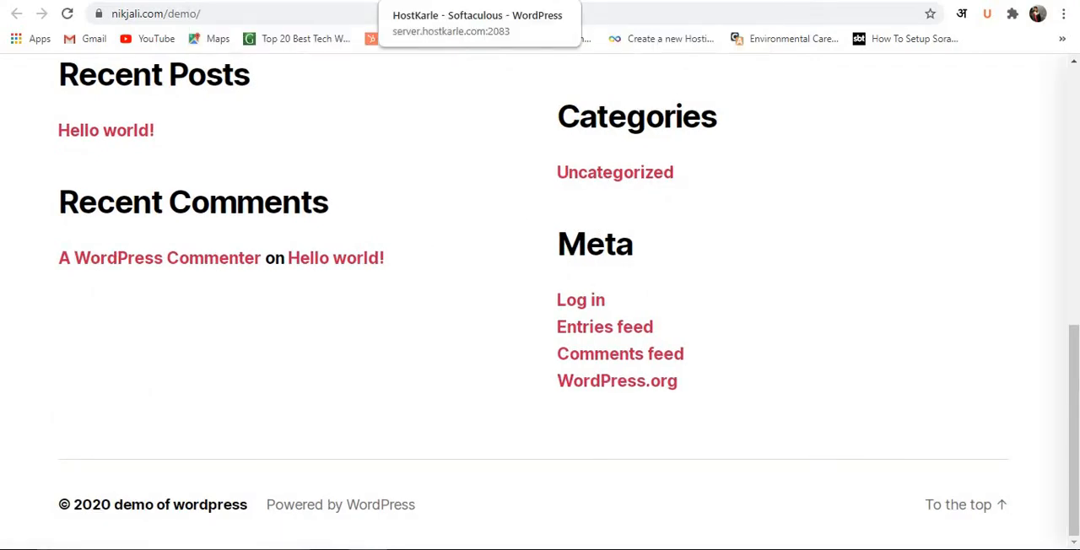
Open the demo site's WordPress dashboard through its administrative address, nikjali.com/demo/wp-admin.
click(418, 2)
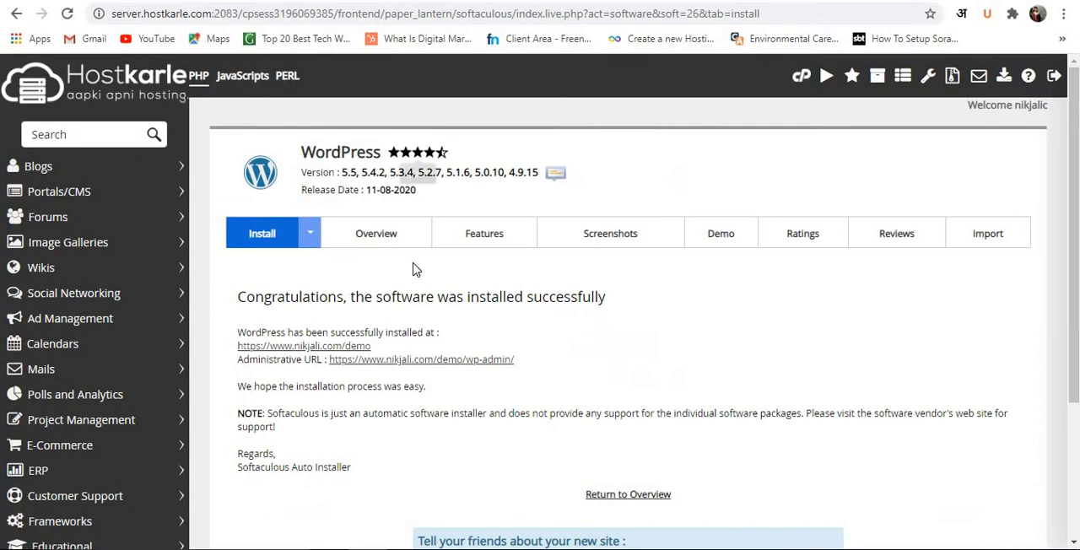
click(415, 361)
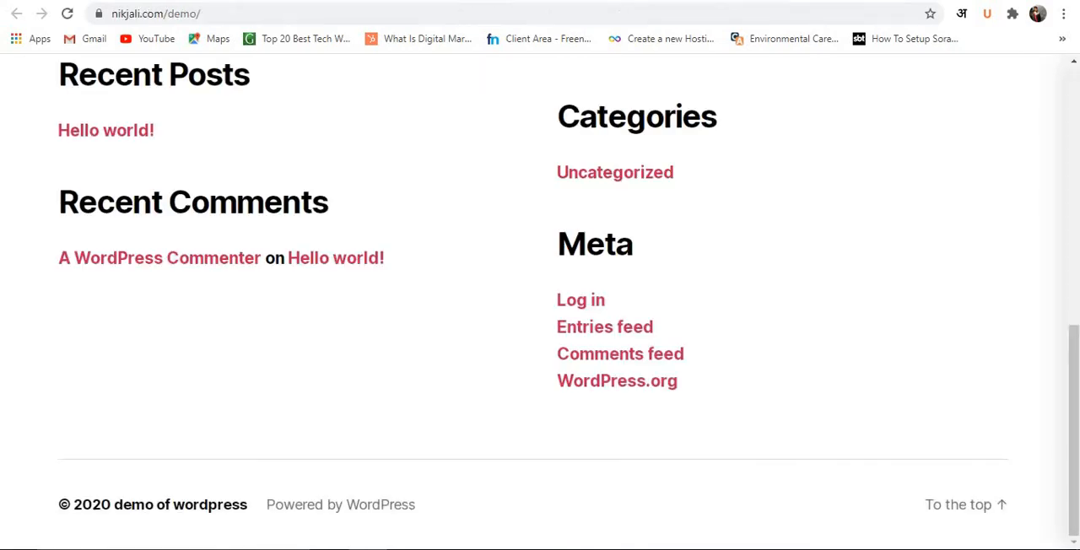
click(519, 21)
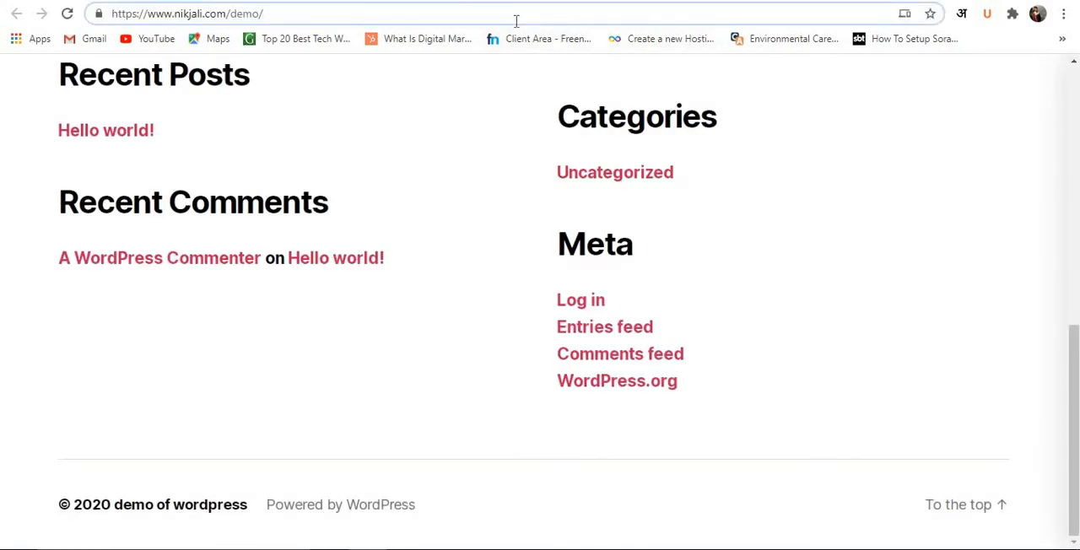
text(wp-)
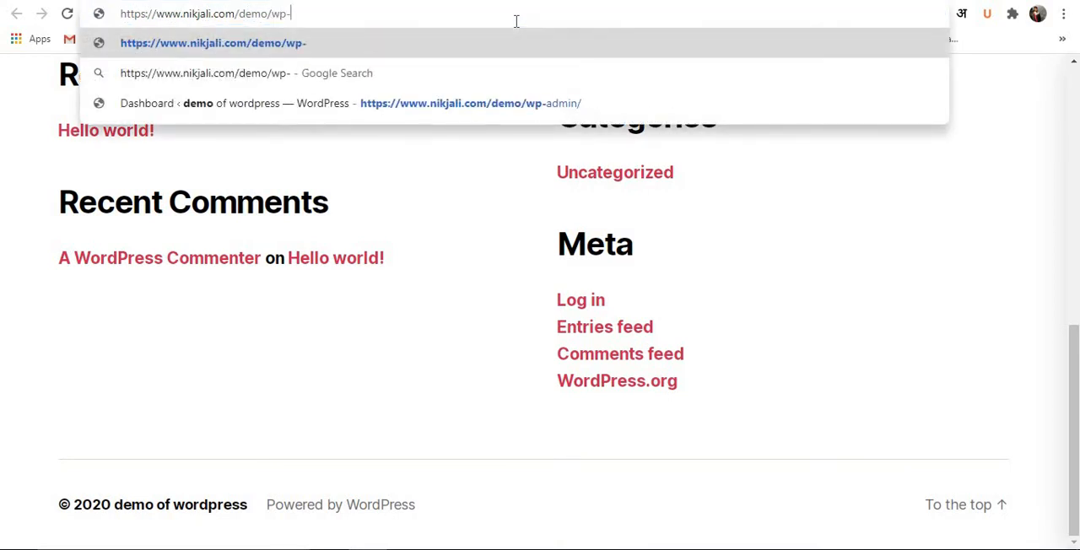
text(admin)
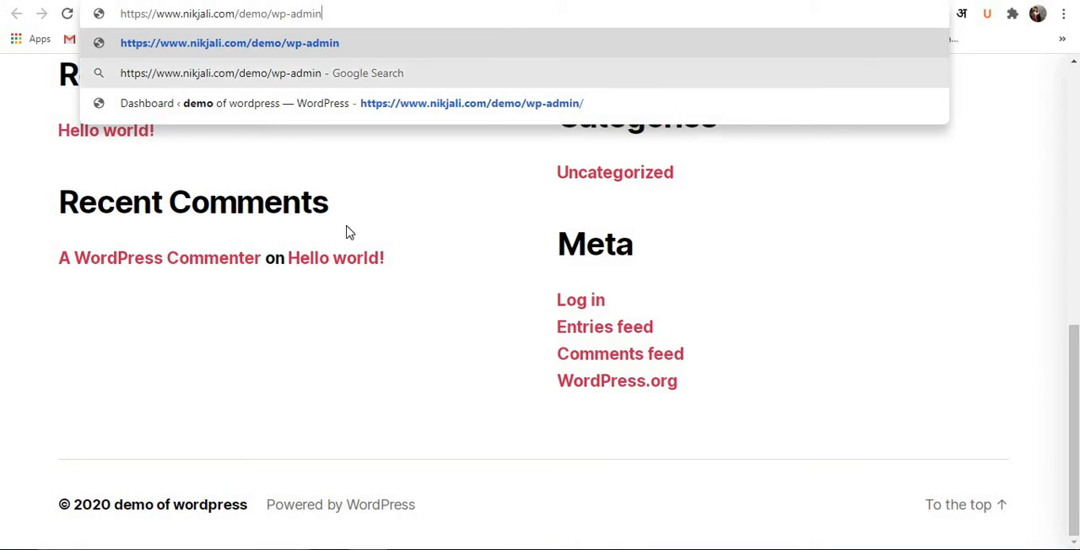
key(Return)
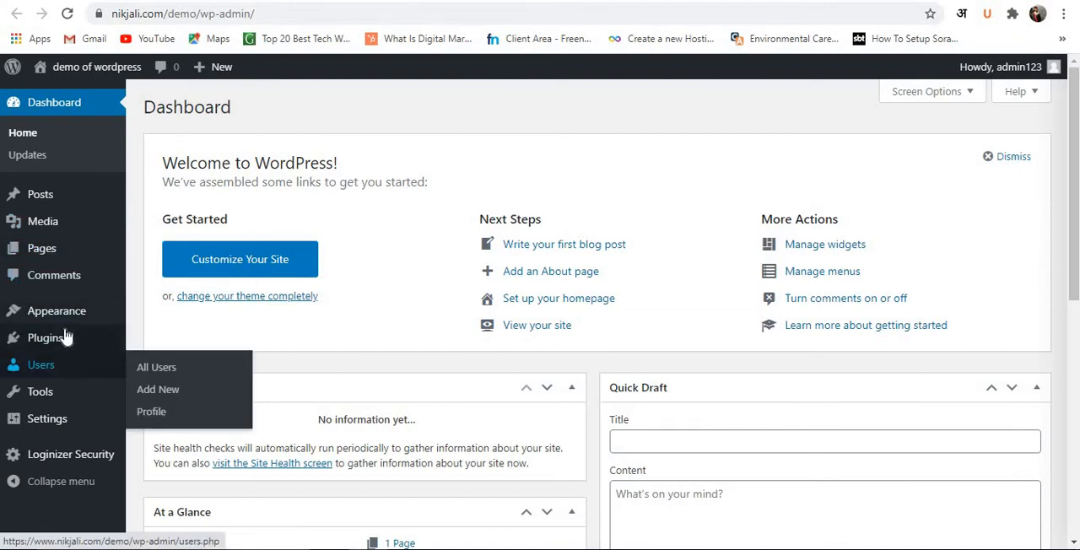
Open the Themes page of the demo site and review the installed themes.
mouse_move(69, 321)
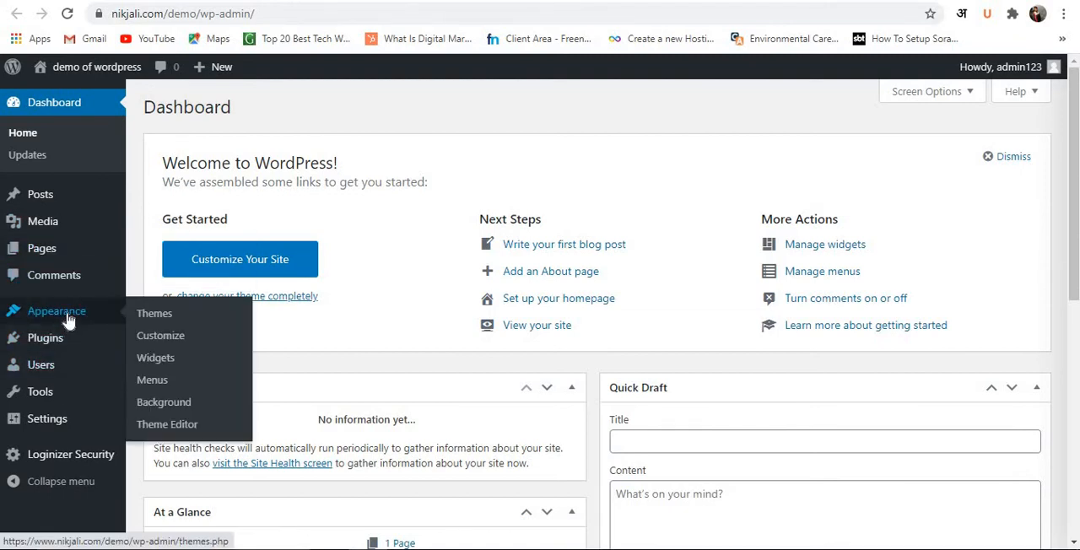
click(142, 320)
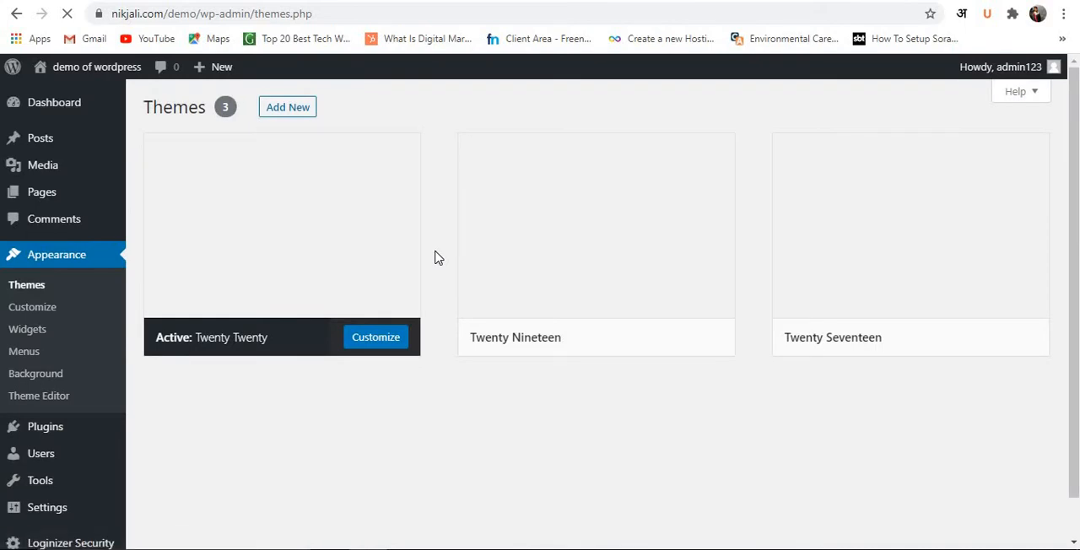
mouse_move(523, 344)
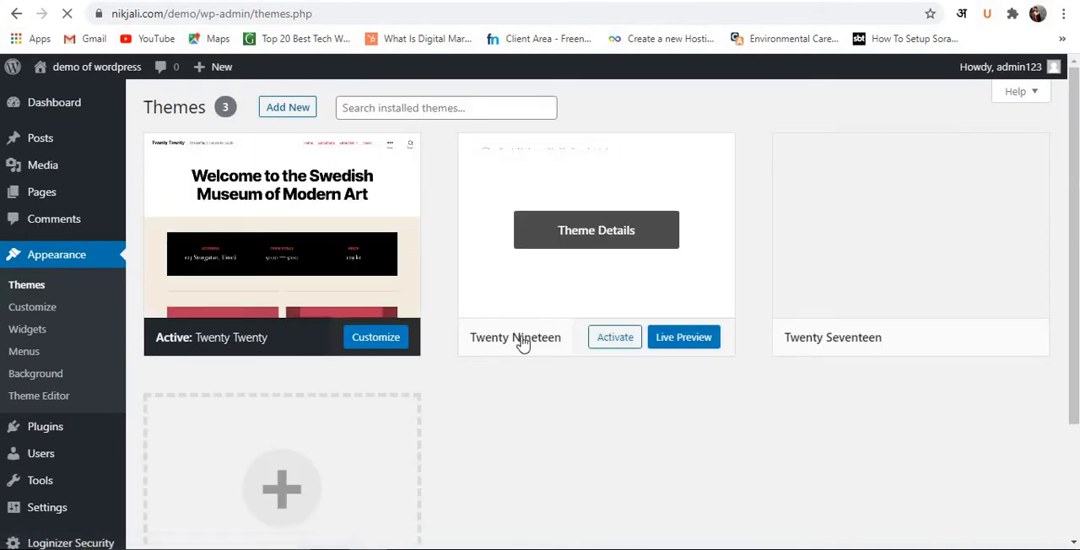
scroll(540, 414, down, 2)
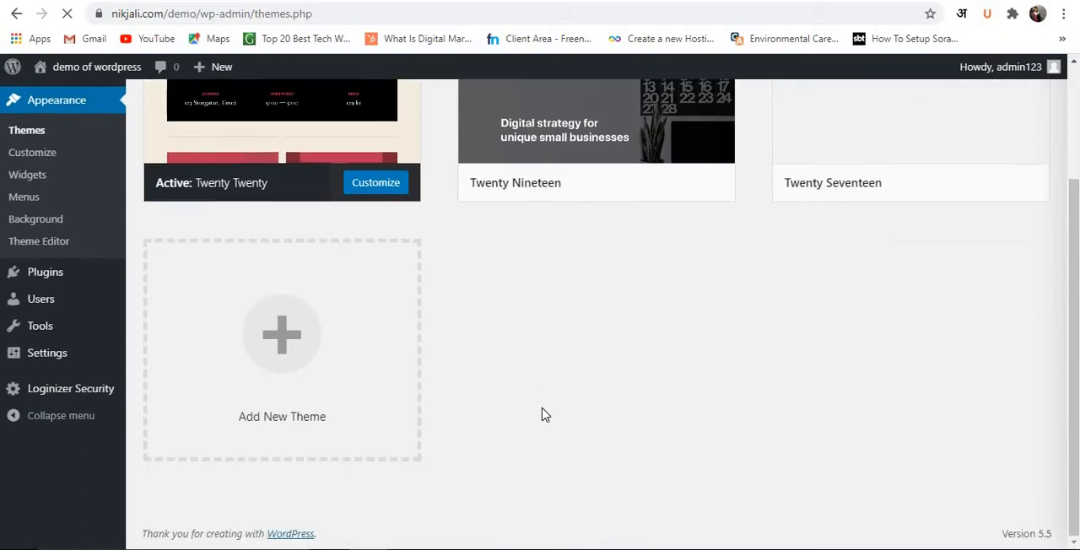
scroll(544, 415, up, 2)
mouse_move(692, 270)
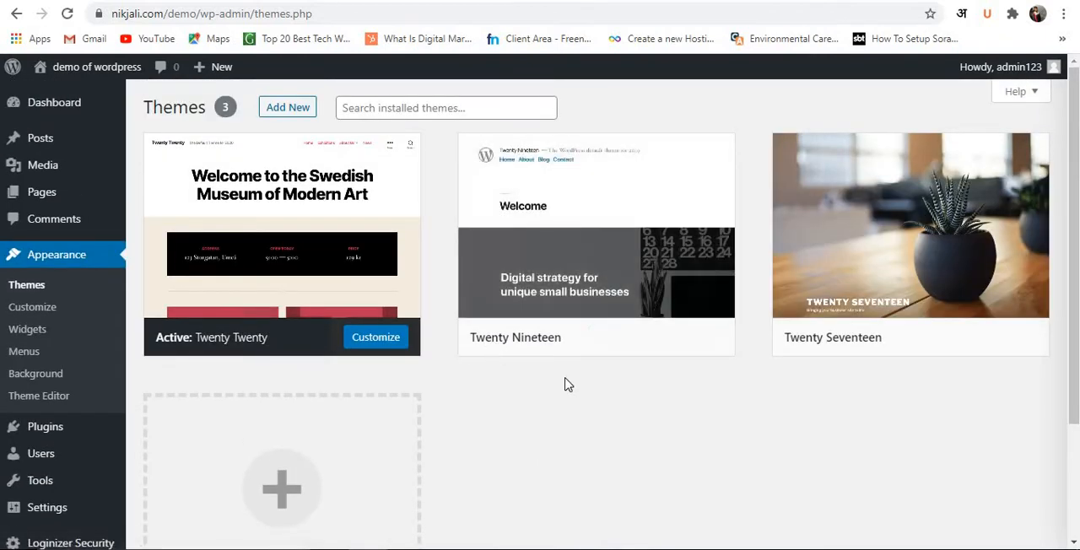
mouse_move(719, 347)
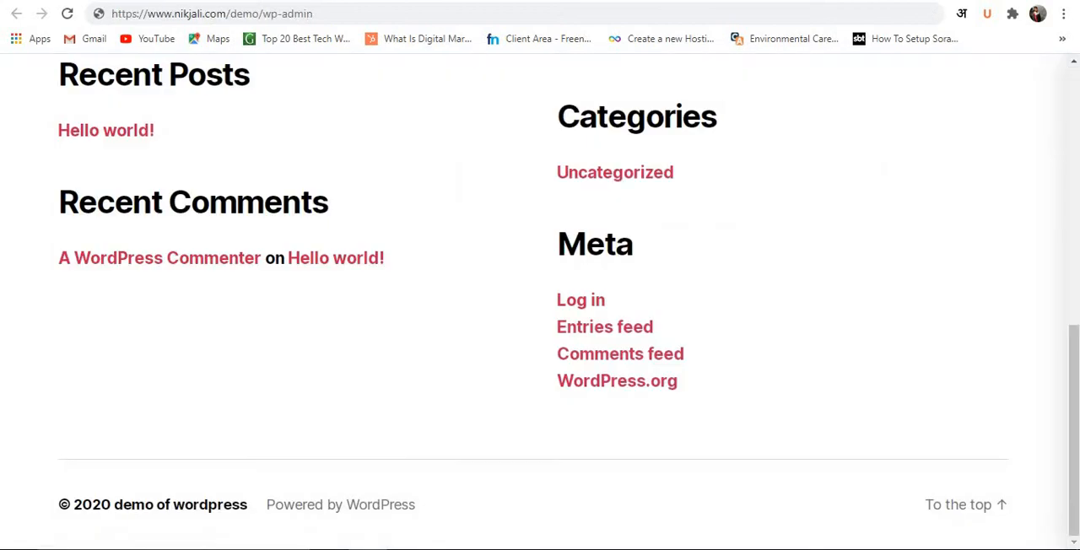
Search Google for "ganratepress", switch to the corrected query generatepress, and open the official GeneratePress website.
click(547, 13)
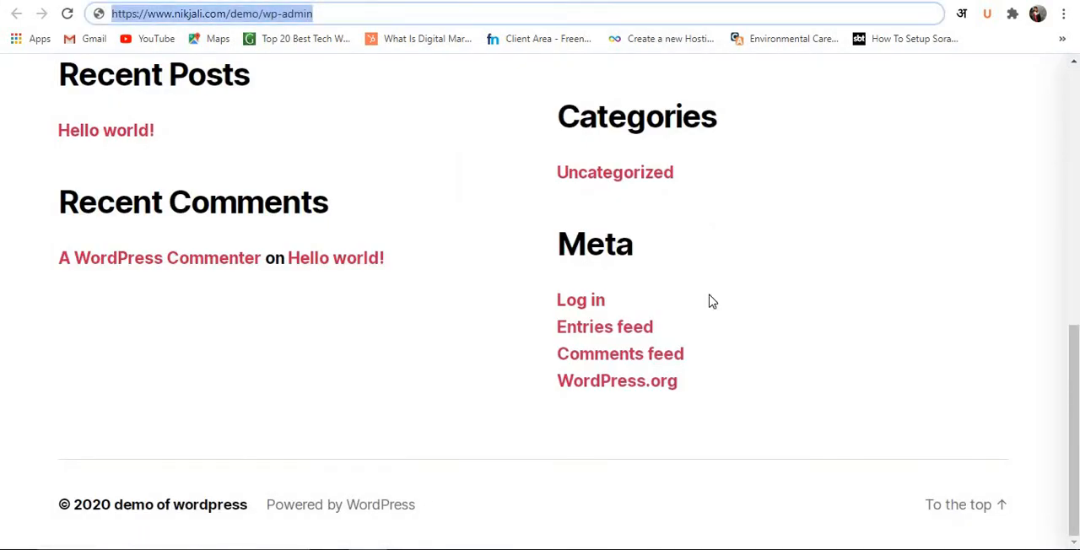
text(ganrate)
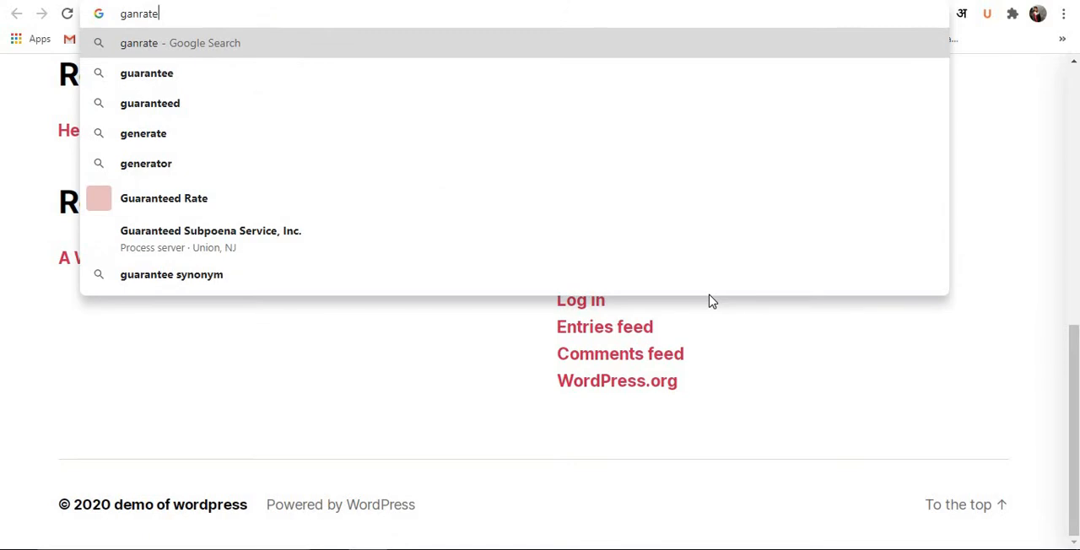
text(press)
key(Return)
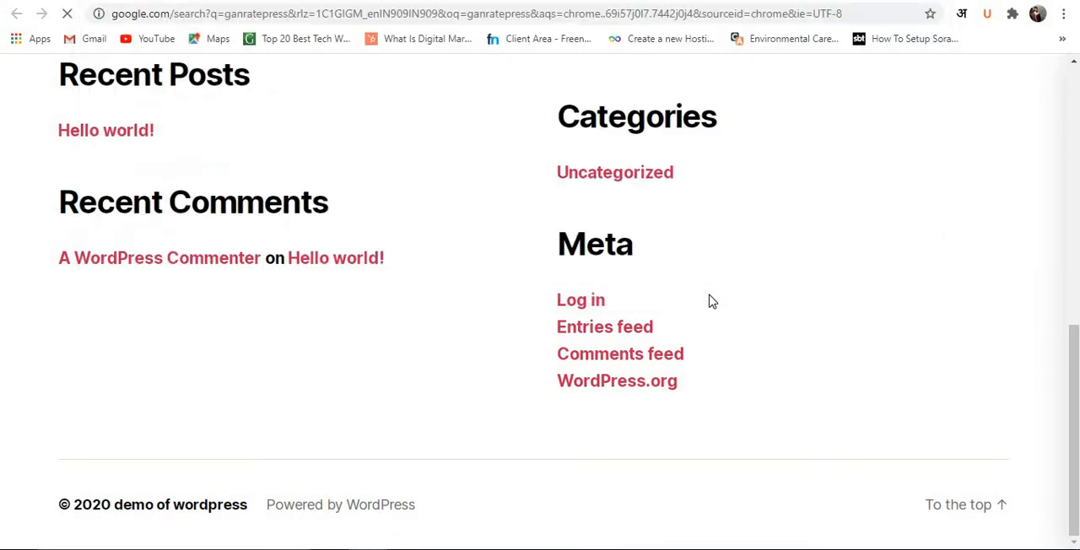
click(323, 204)
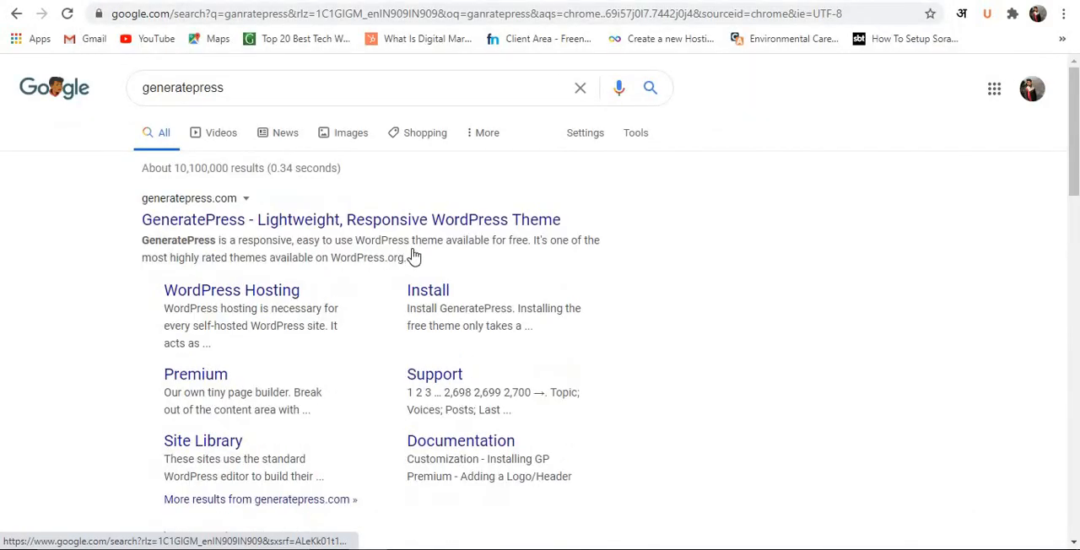
click(274, 228)
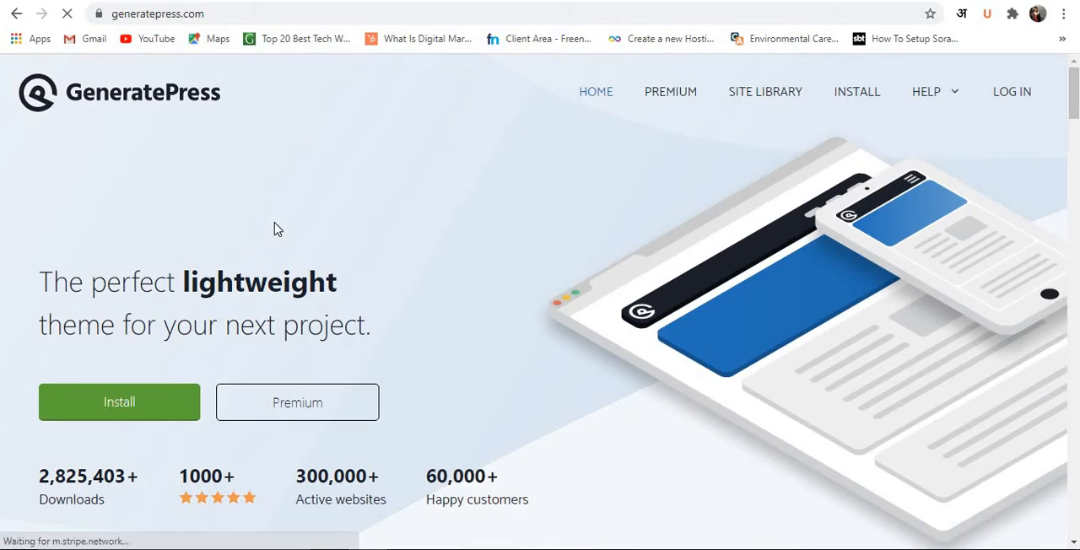
Examine the performance and feature sections of the GeneratePress home page.
scroll(263, 236, down, 1)
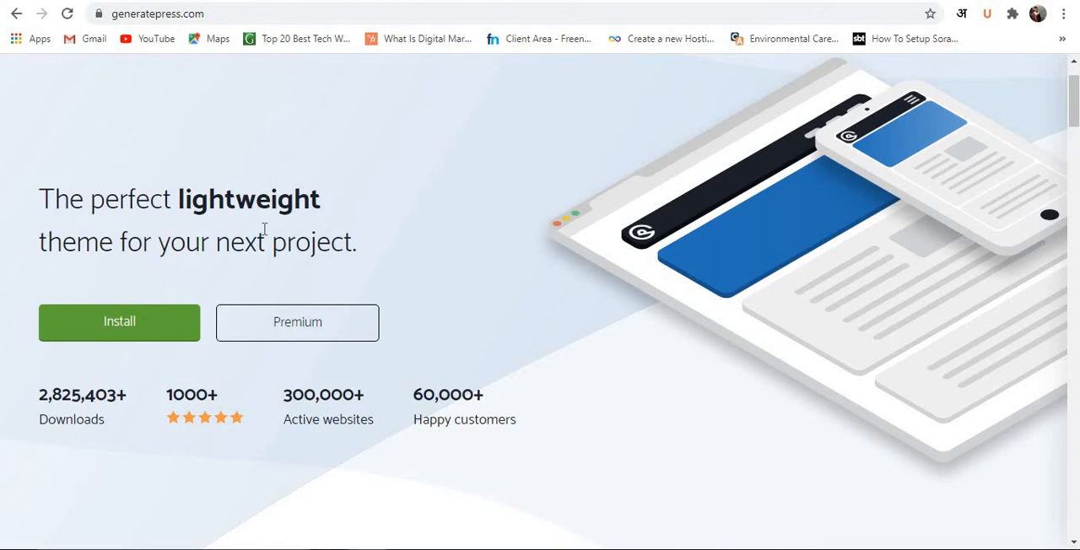
scroll(263, 229, down, 10)
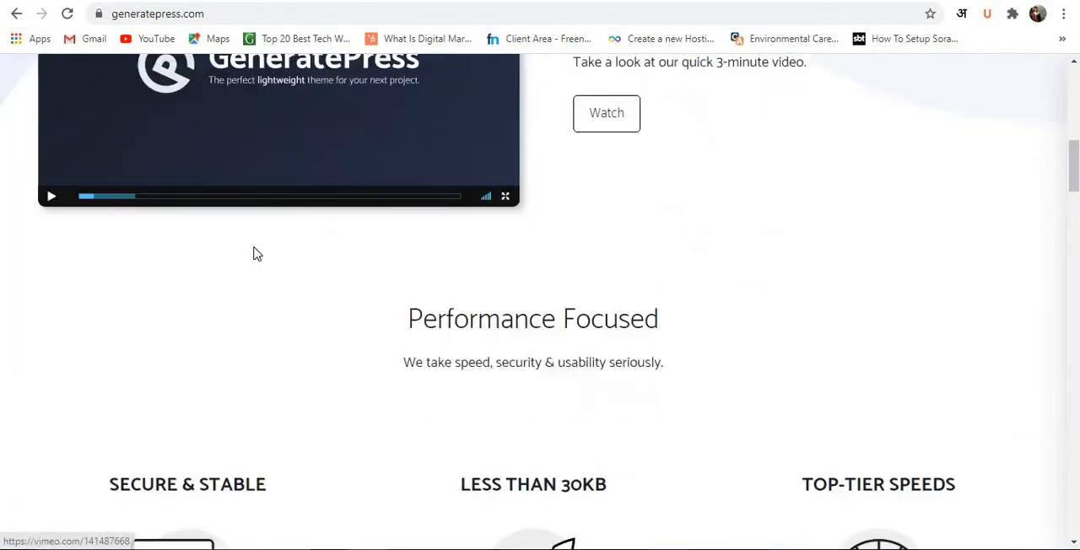
scroll(253, 265, down, 2)
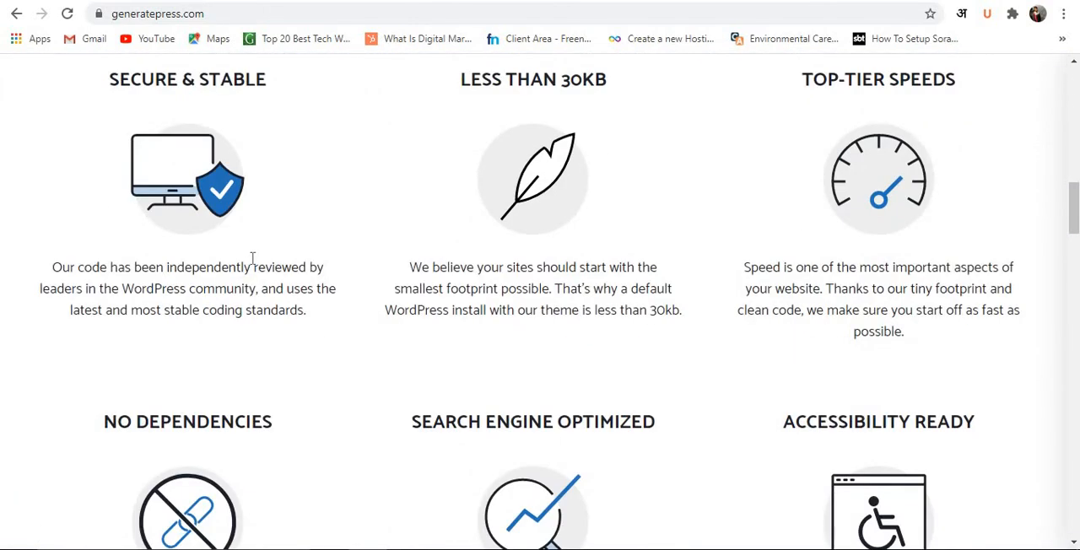
Review the GP Premium offer and its list of included benefits on the GeneratePress home page.
scroll(252, 259, down, 10)
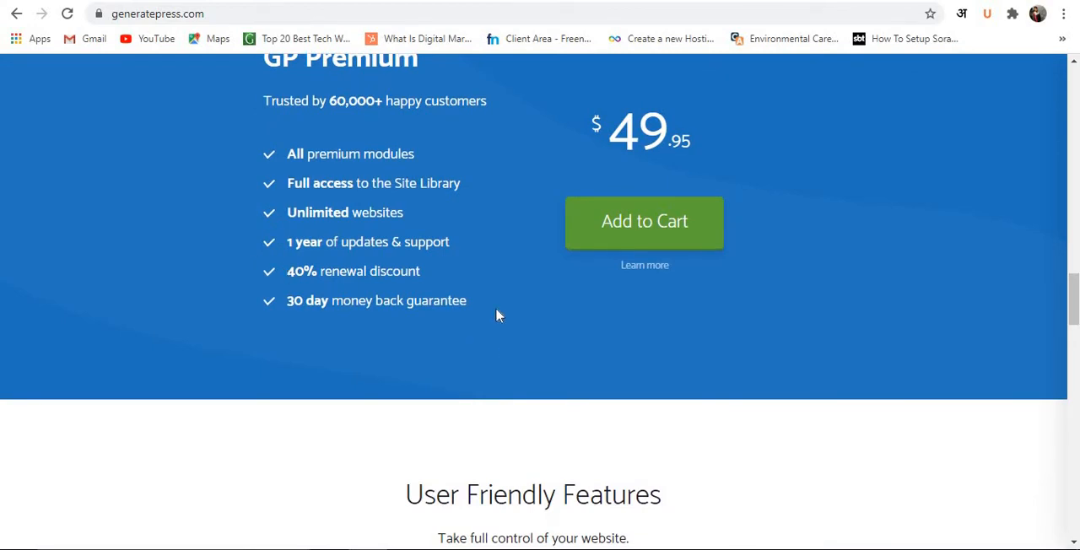
scroll(472, 287, up, 3)
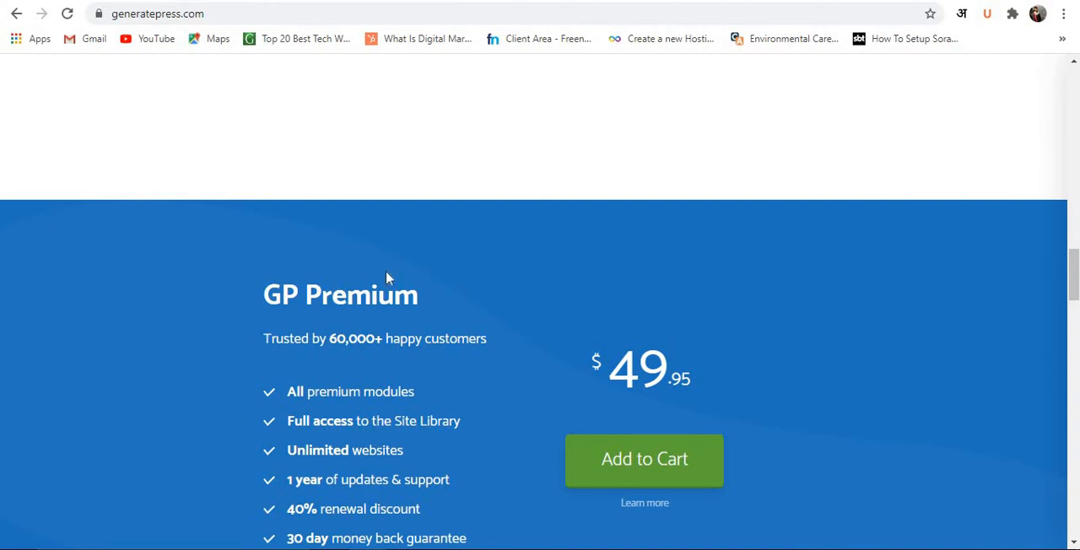
scroll(387, 278, down, 2)
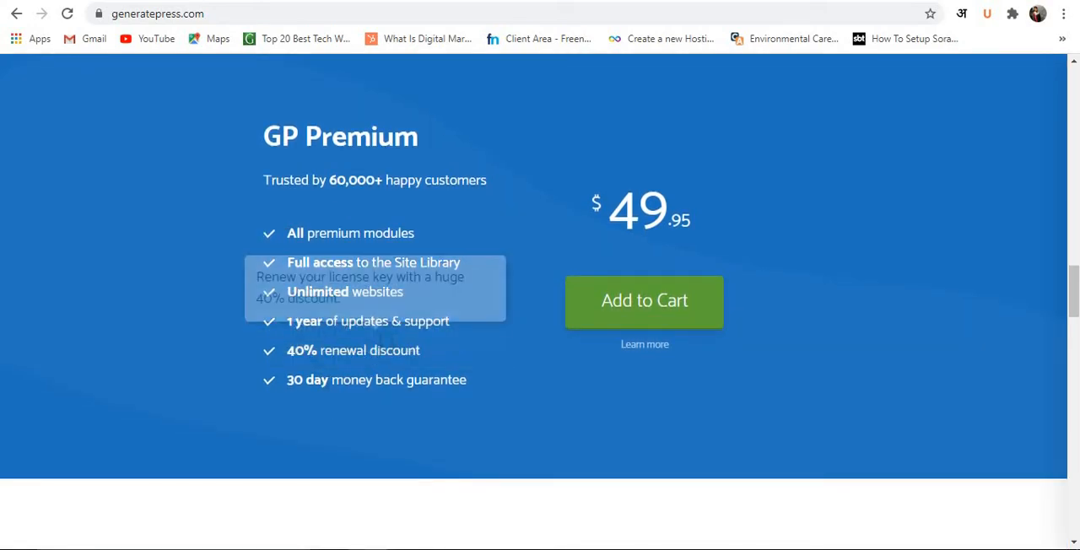
mouse_move(337, 386)
scroll(319, 380, up, 20)
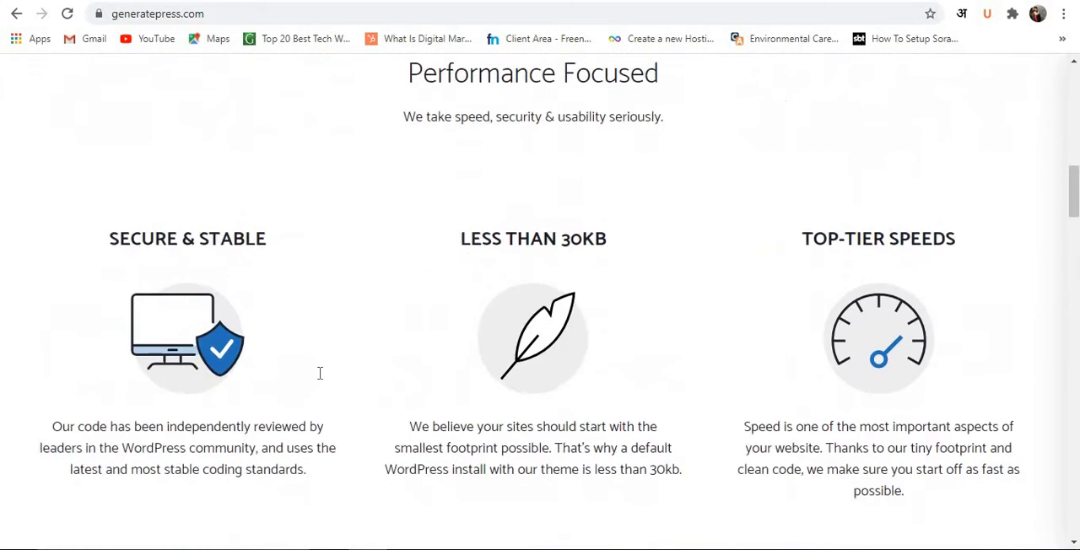
Download the free GeneratePress theme from its install page and return to the demo site's Themes page.
scroll(320, 375, up, 2)
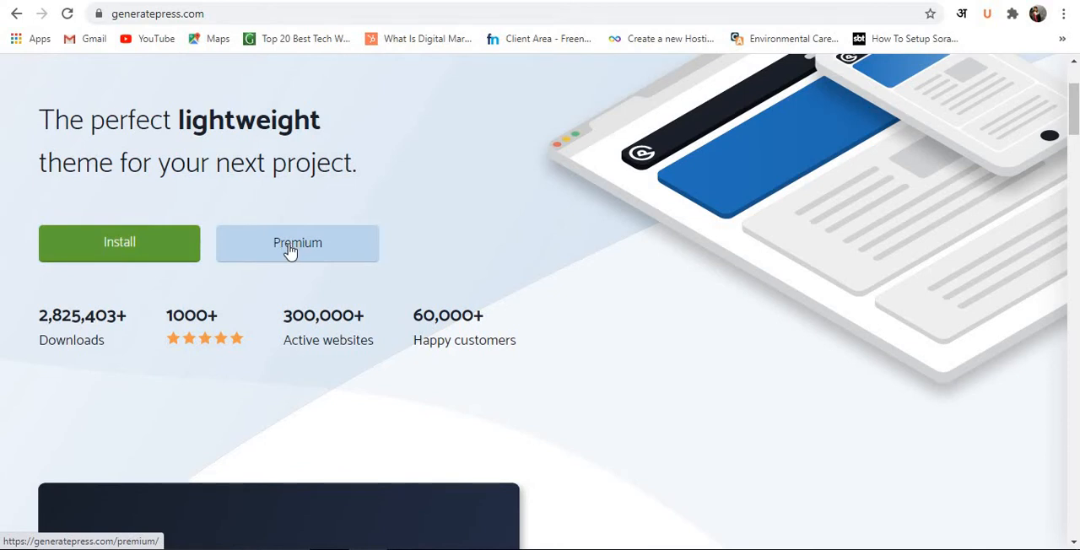
click(140, 246)
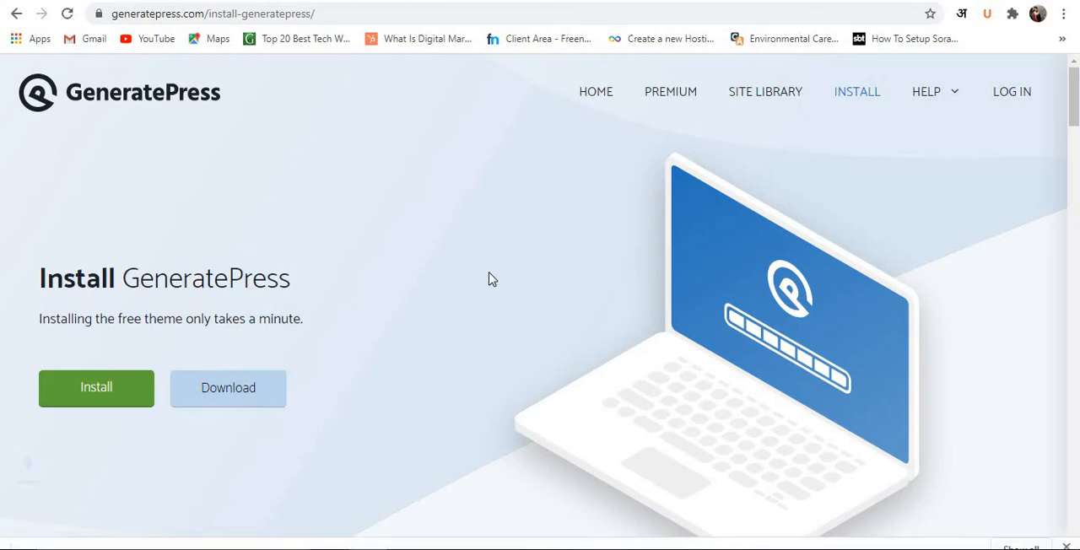
click(140, 0)
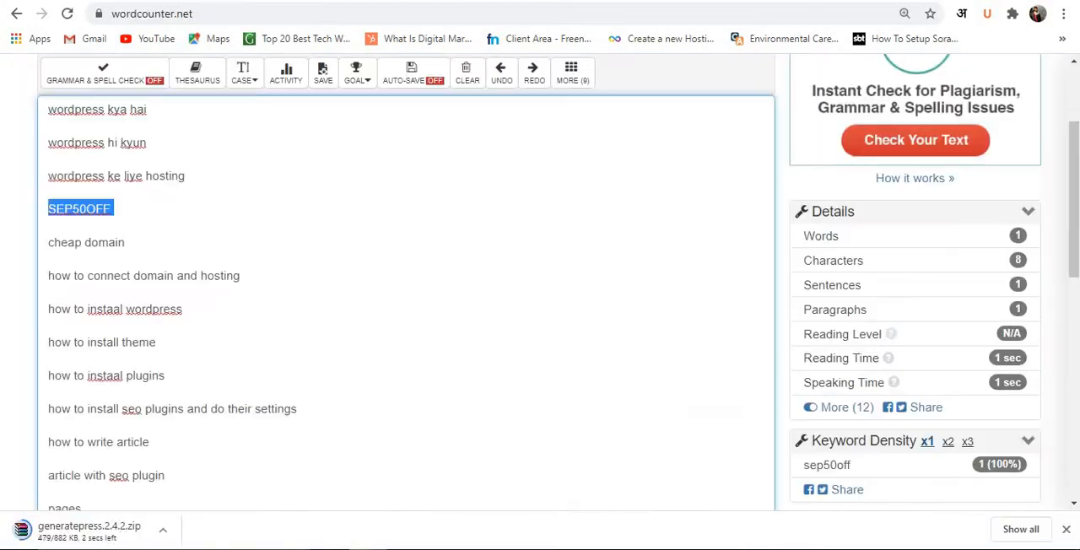
click(456, 0)
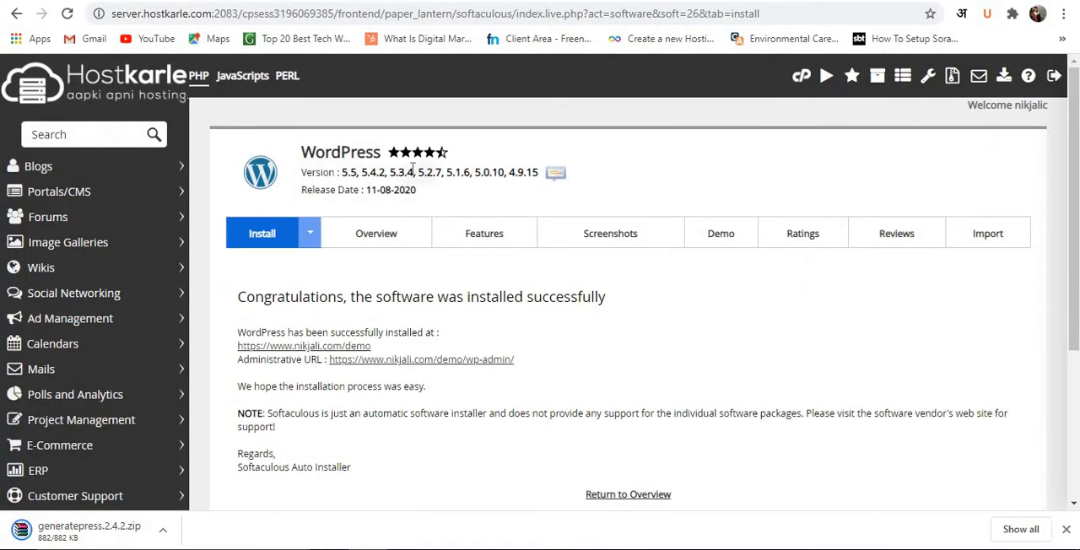
click(213, 1)
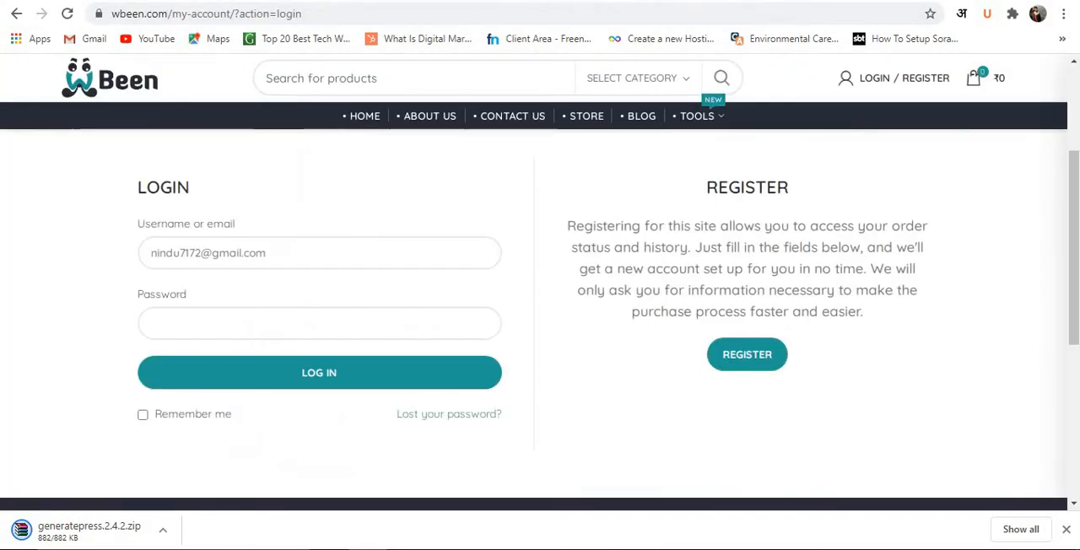
click(371, 1)
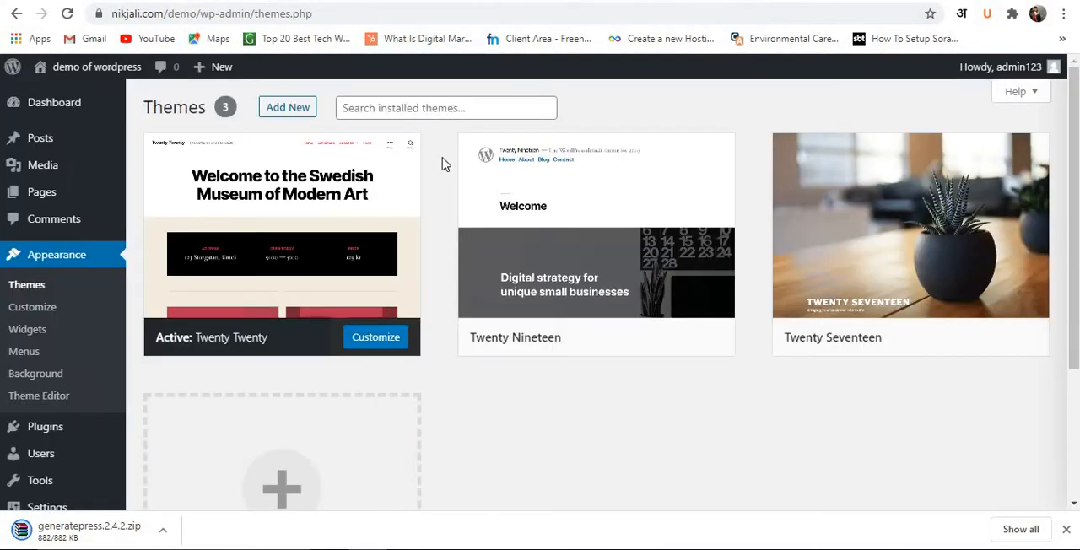
Upload generatepress.2.4.2.zip as a new theme on the demo site, install it and activate it.
click(300, 115)
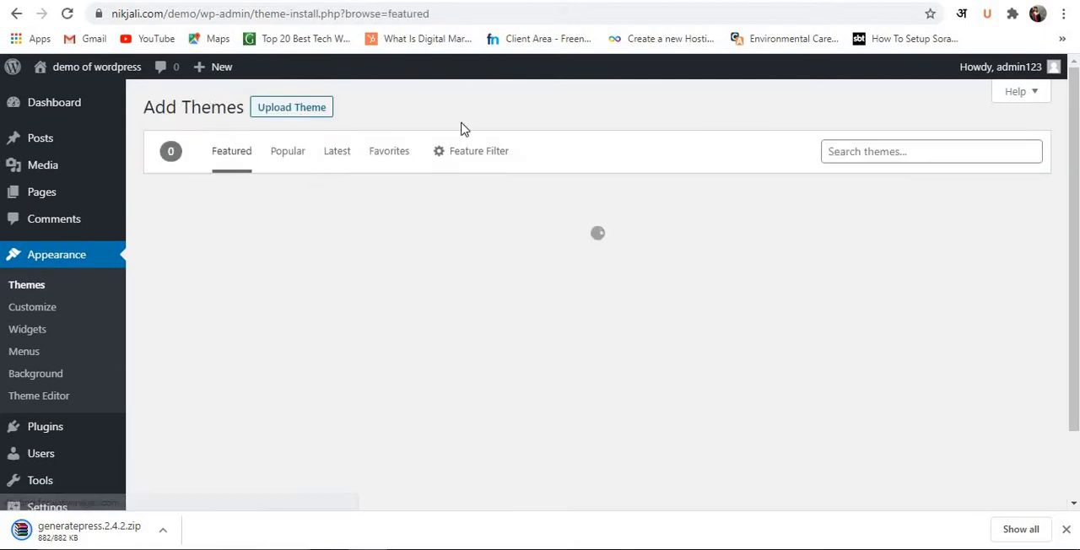
click(319, 117)
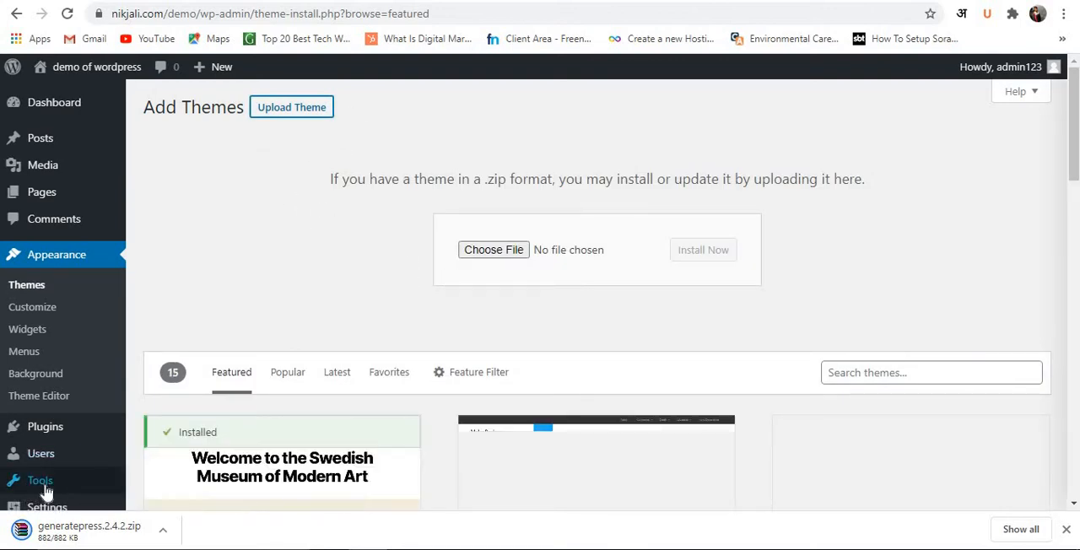
drag(80, 540, 498, 253)
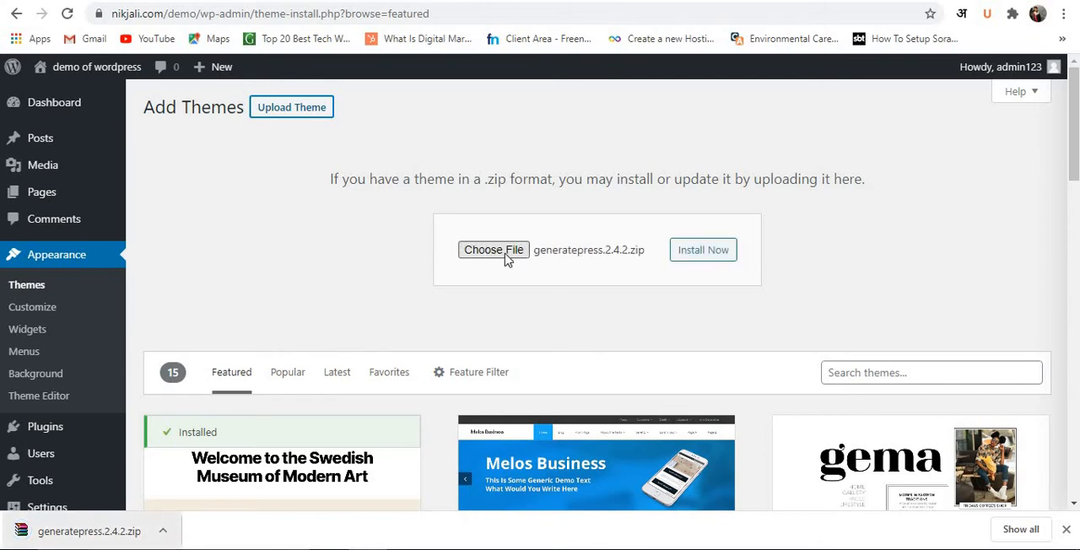
click(695, 259)
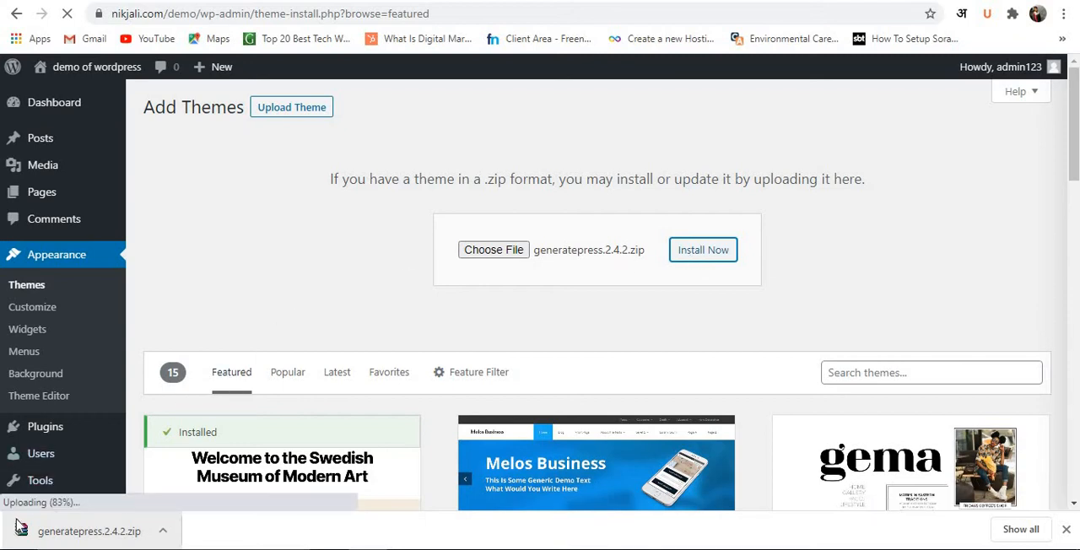
click(695, 253)
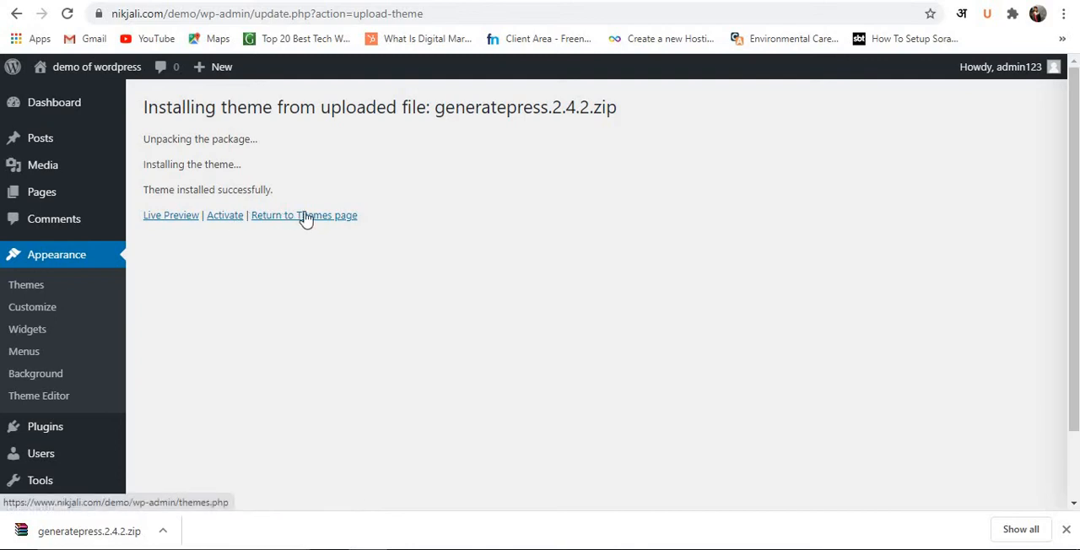
click(226, 213)
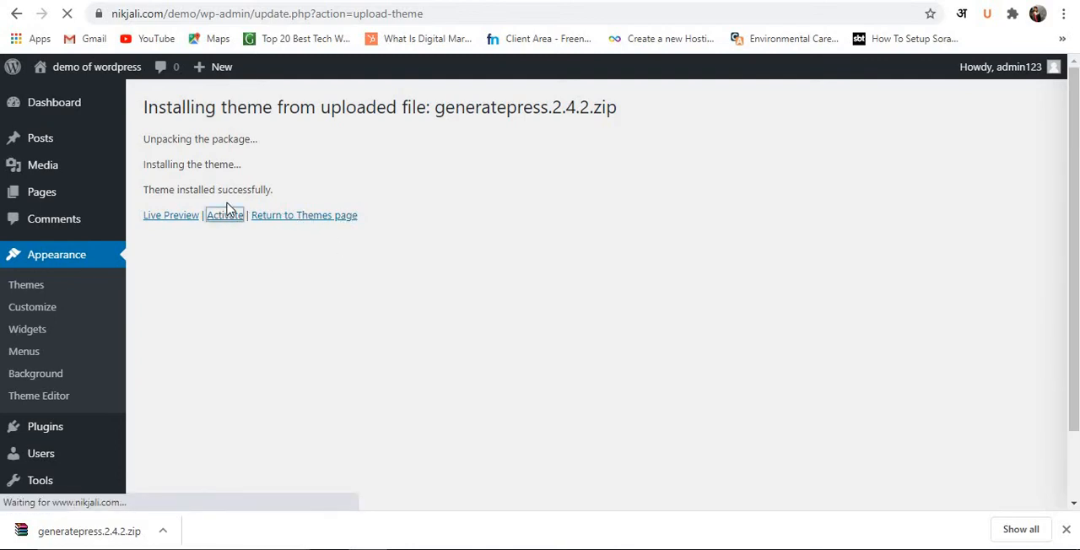
Open the demo site's front page in a new tab and examine its layout under the GeneratePress theme.
click(772, 1)
click(447, 1)
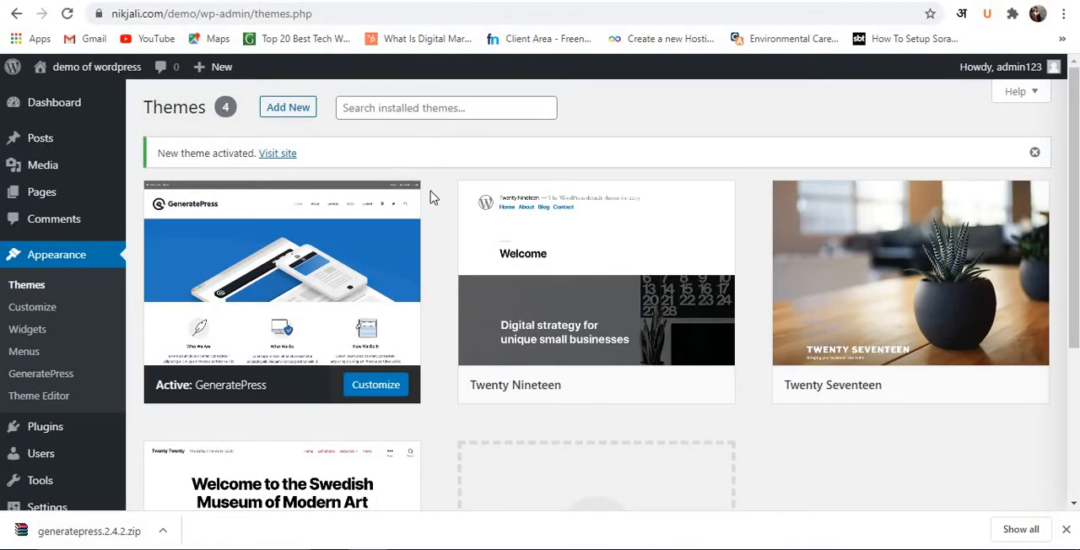
mouse_move(99, 71)
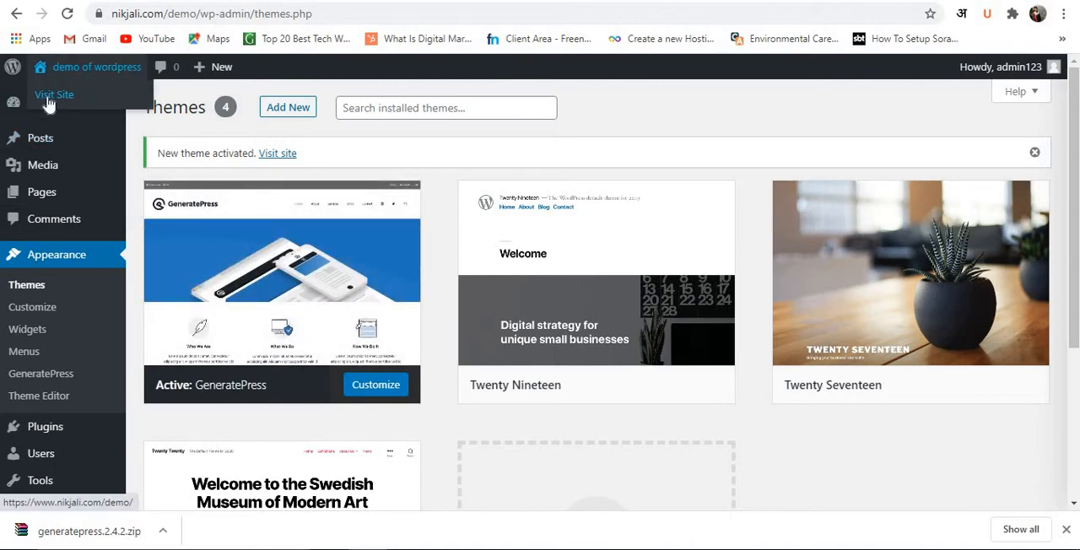
right_click(48, 97)
click(97, 124)
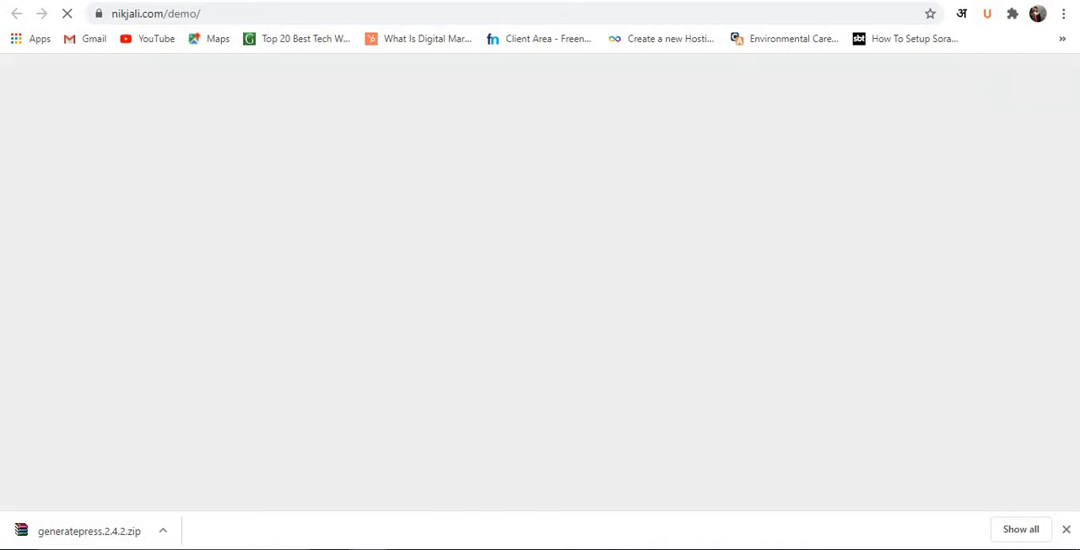
scroll(454, 351, down, 3)
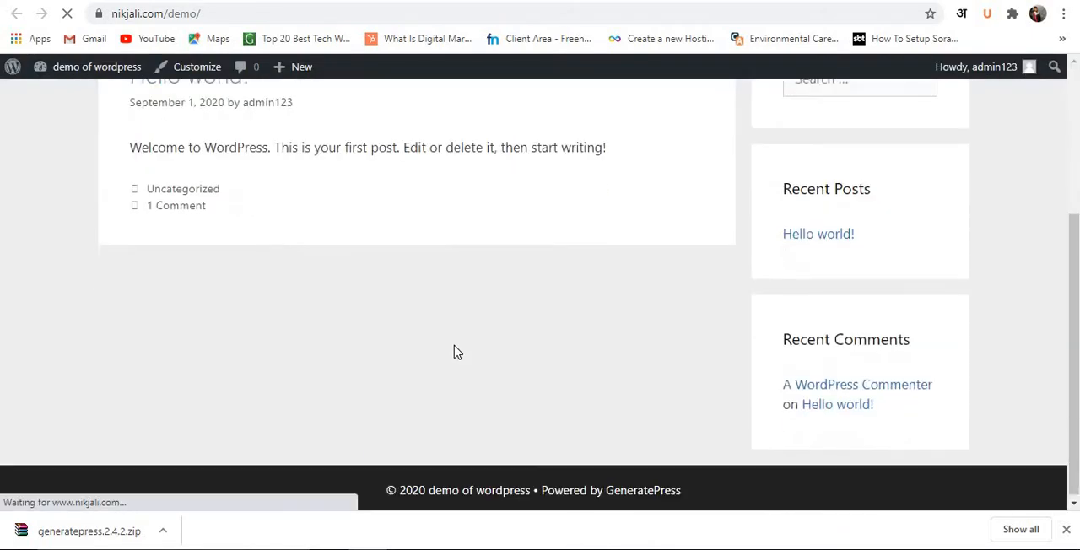
scroll(454, 352, up, 3)
scroll(453, 351, down, 3)
scroll(453, 352, up, 3)
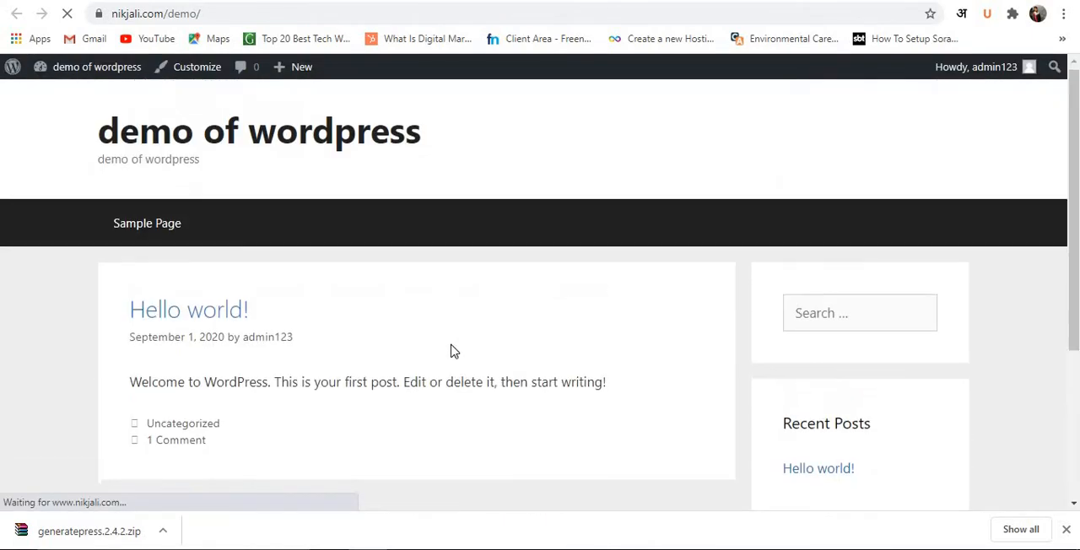
scroll(455, 347, down, 3)
scroll(472, 275, up, 3)
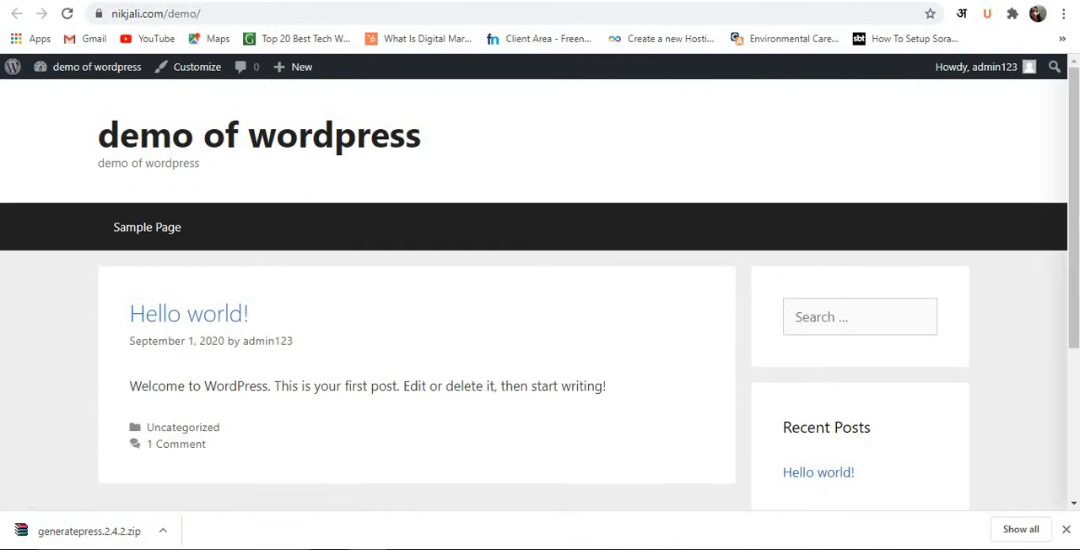
Return to the WordPress dashboard, open the GeneratePress options page and review its premium modules and customization links.
click(697, 2)
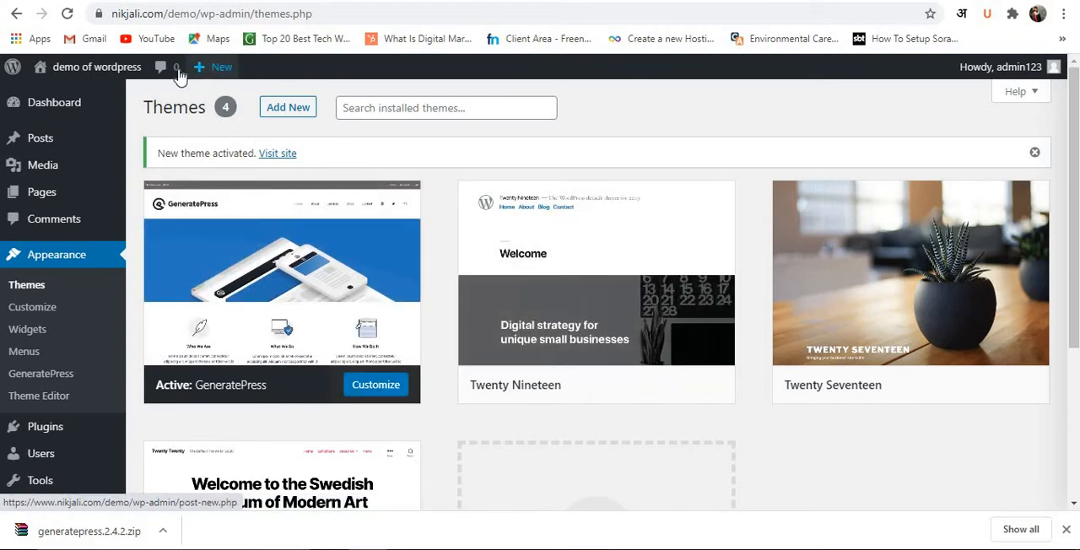
mouse_move(85, 100)
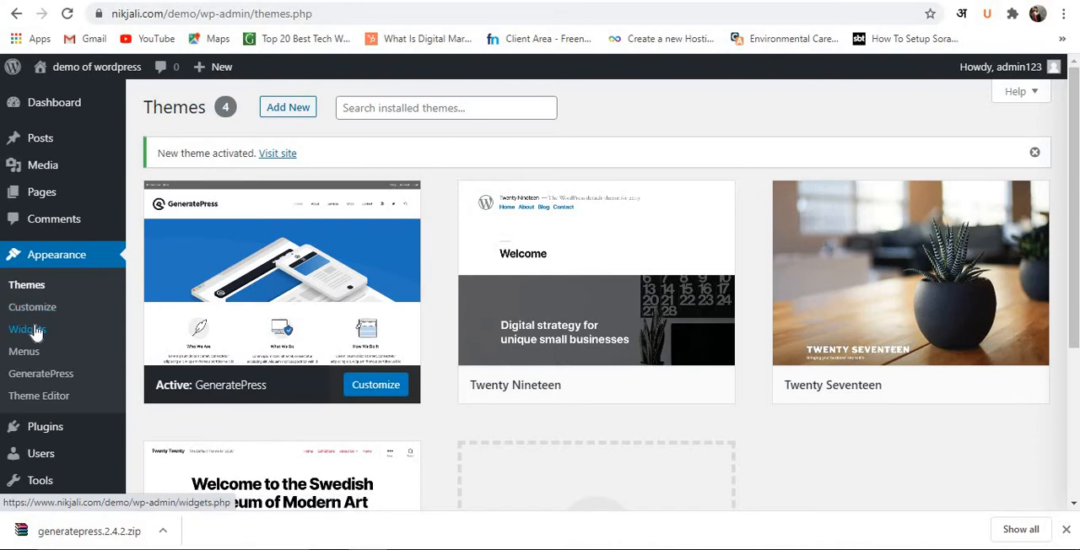
click(63, 374)
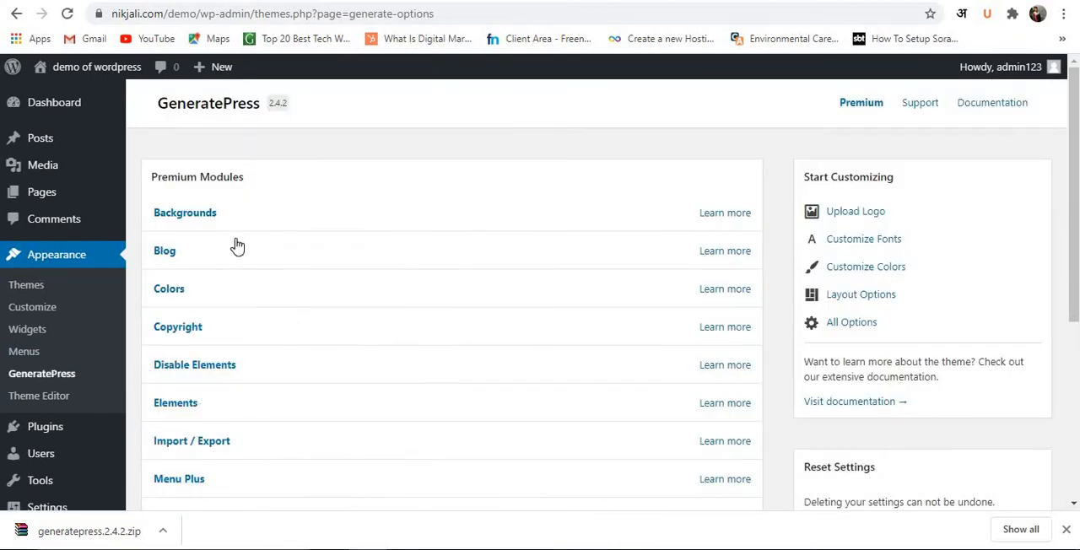
scroll(397, 213, down, 3)
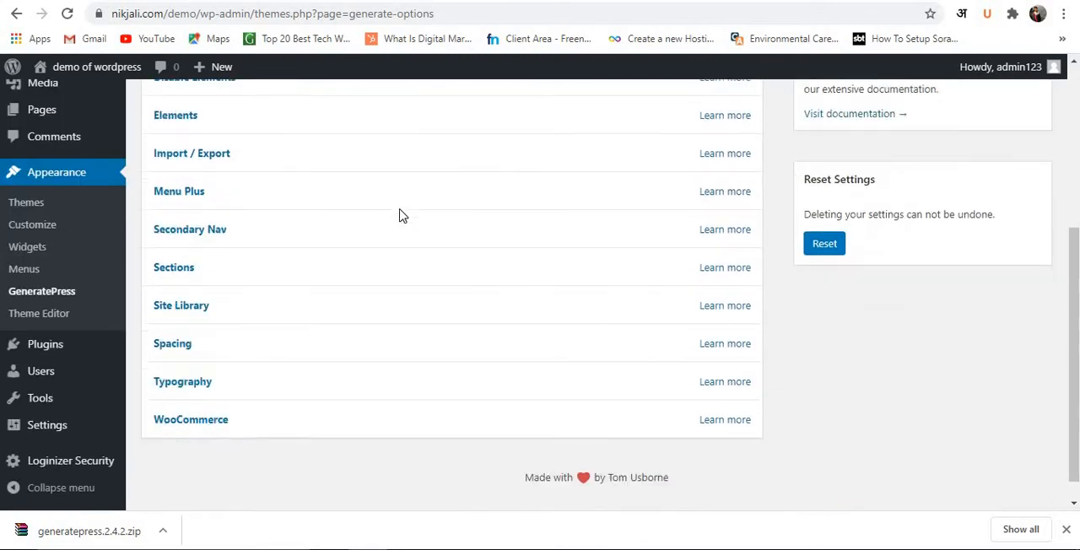
scroll(758, 280, up, 4)
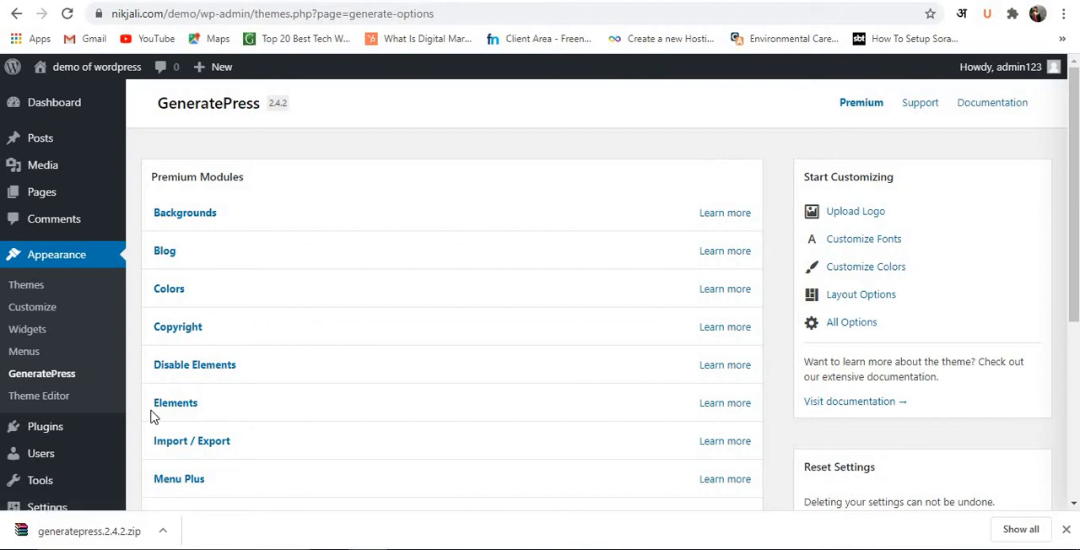
scroll(113, 278, down, 1)
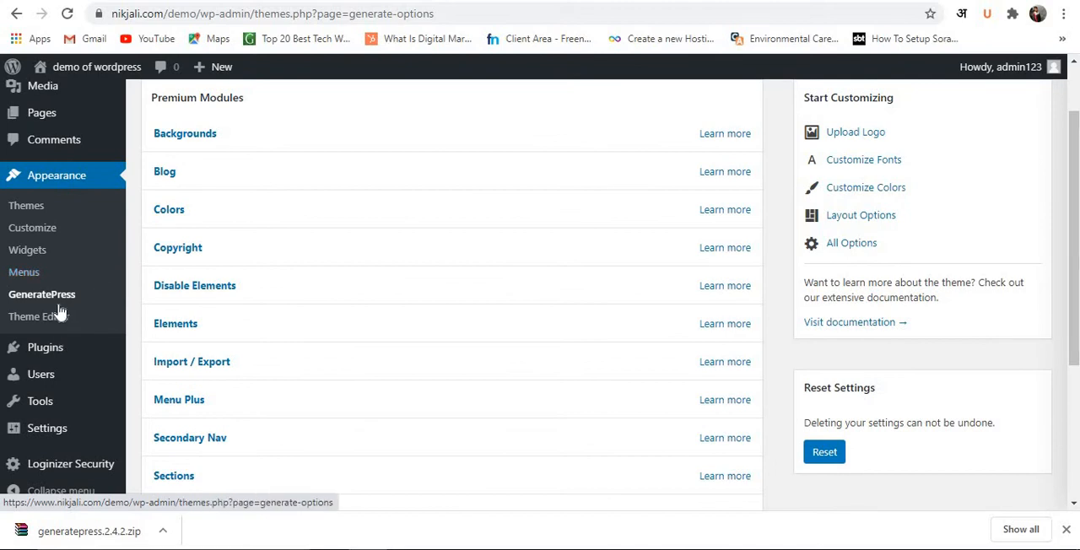
Open the demo site's installed plugins page and review the listed plugins.
mouse_move(53, 353)
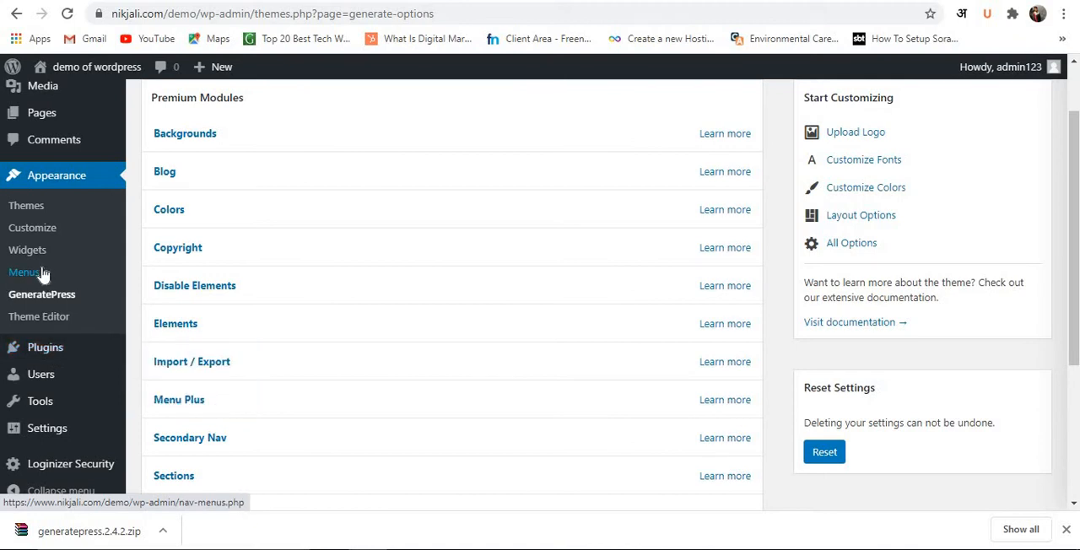
click(56, 347)
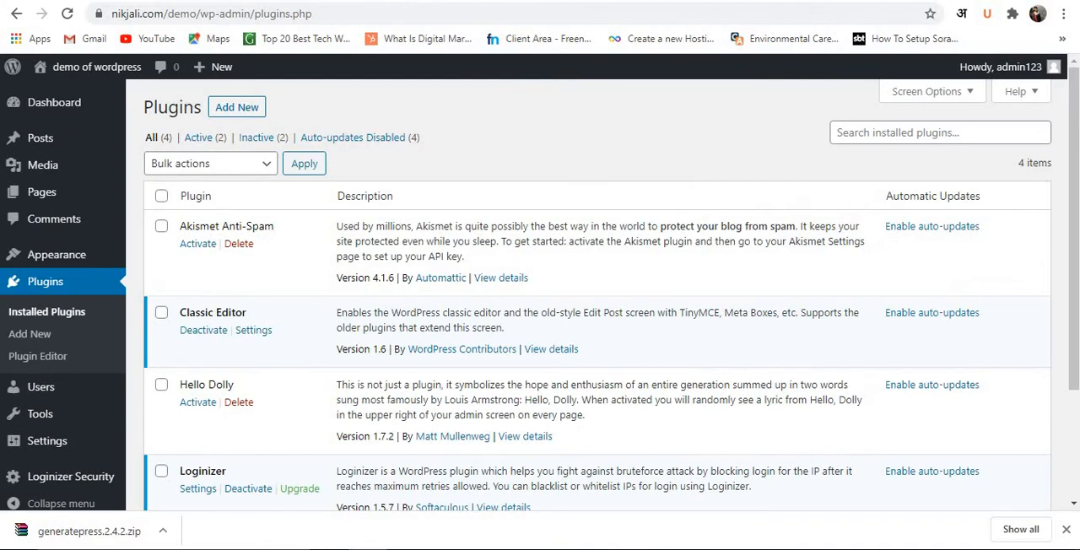
scroll(304, 304, down, 2)
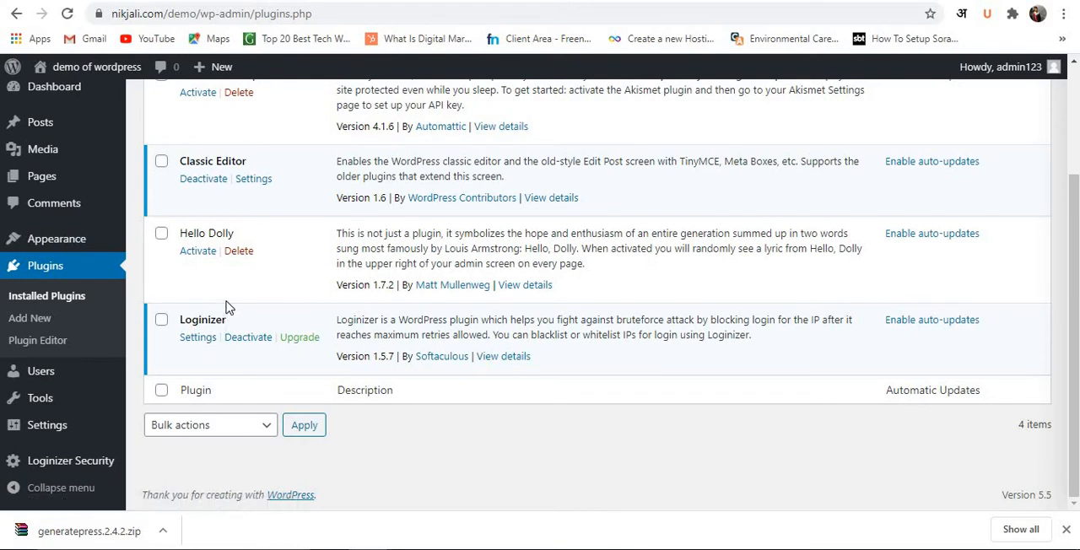
scroll(226, 308, up, 2)
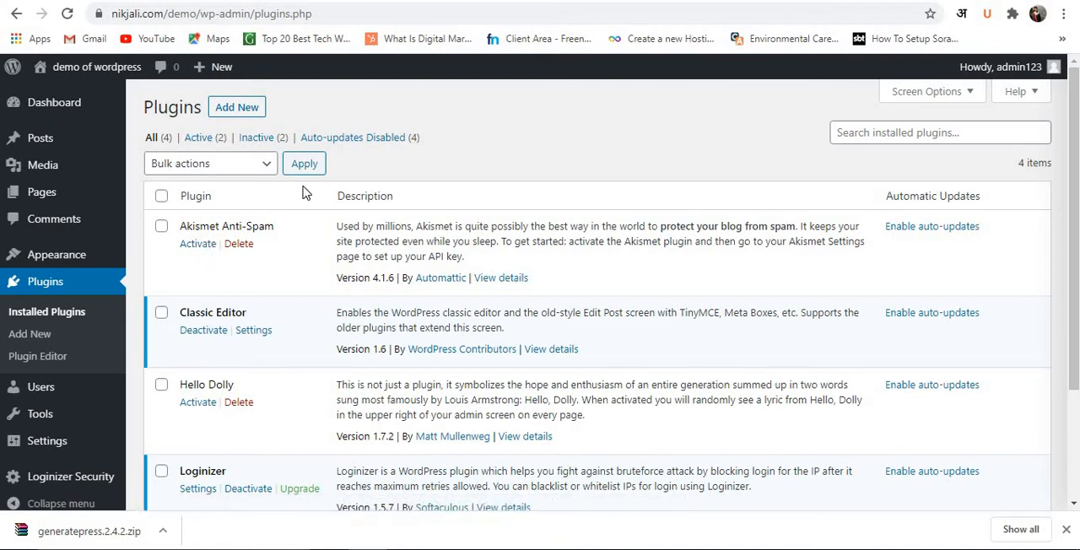
Open the page for adding new plugins and browse the recommended ones.
click(237, 108)
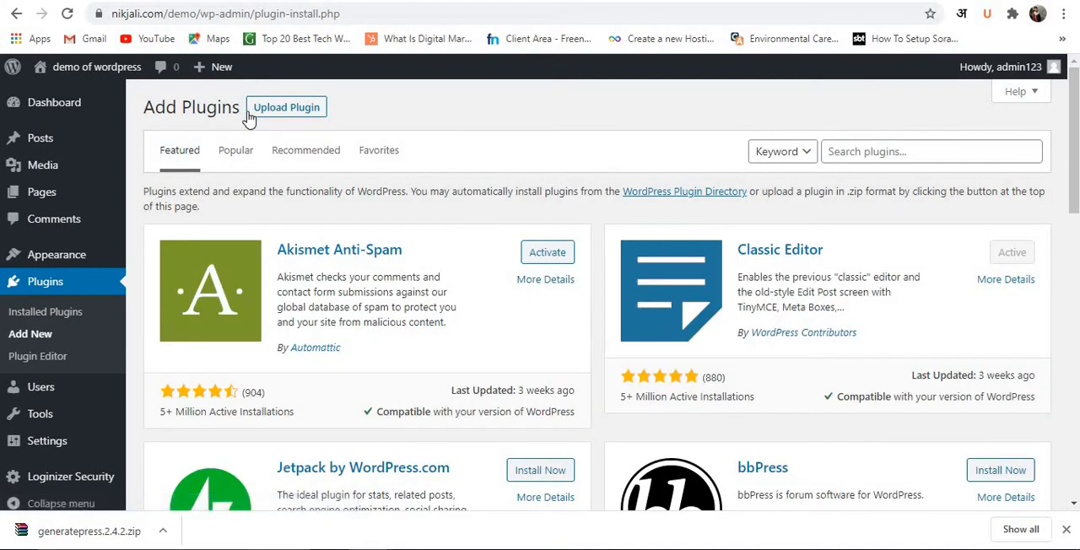
click(303, 156)
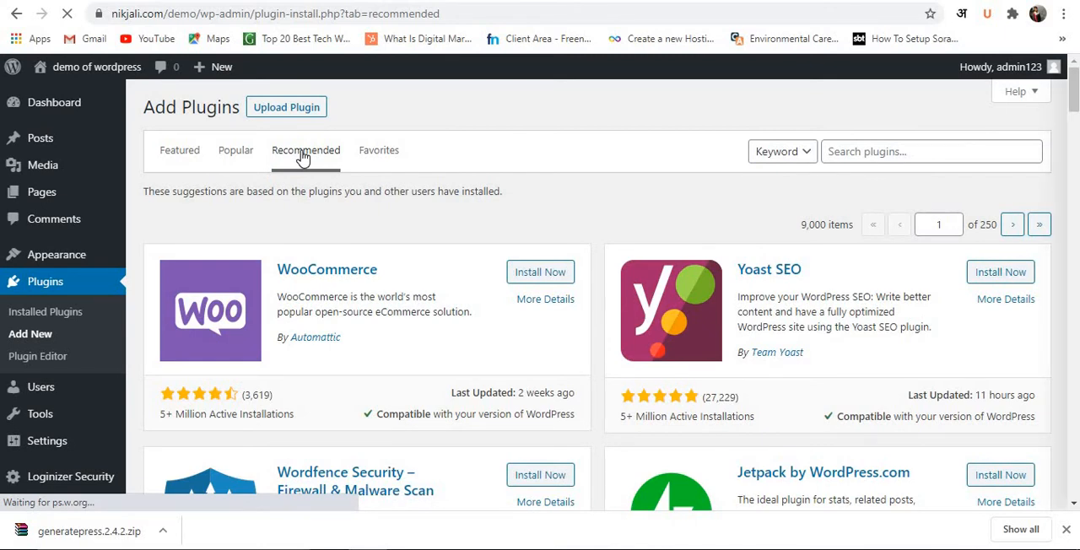
scroll(458, 278, down, 1)
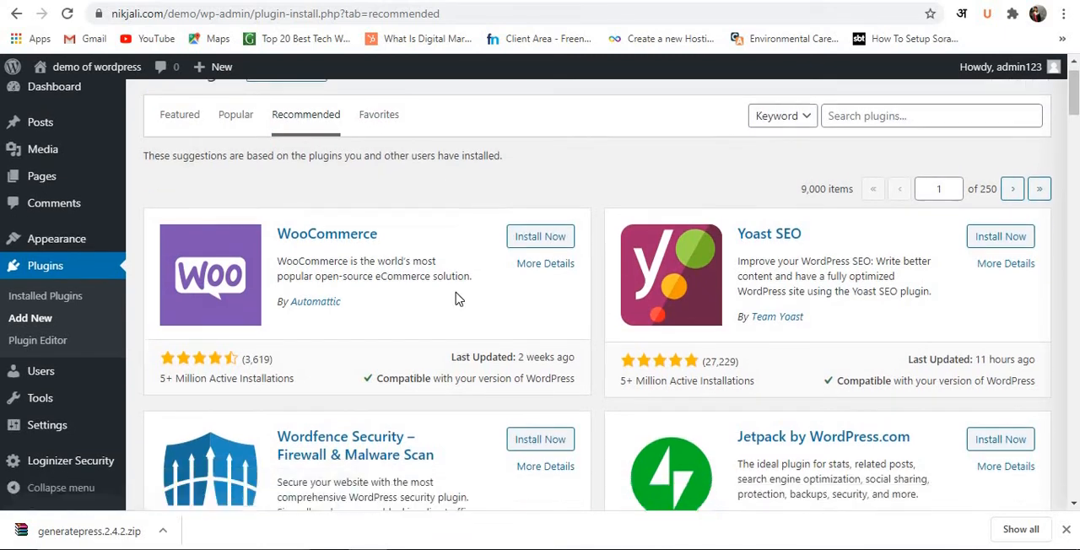
Install the LiteSpeed Cache and Contact Form 7 plugins from the recommended plugins.
scroll(458, 299, down, 5)
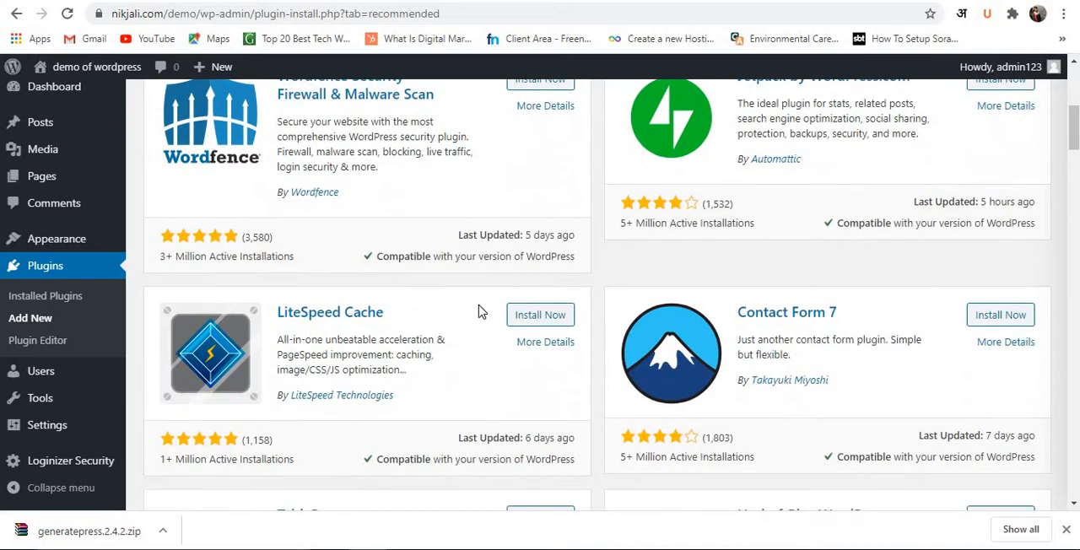
click(545, 319)
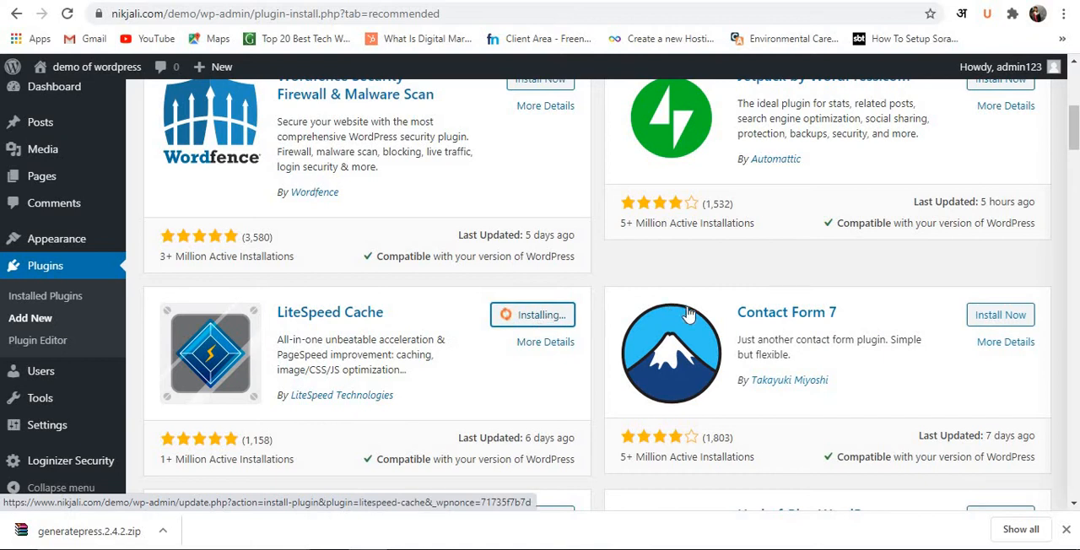
click(1001, 321)
Install the Autoptimize and W3 Total Cache plugins from the recommended list.
scroll(841, 344, down, 2)
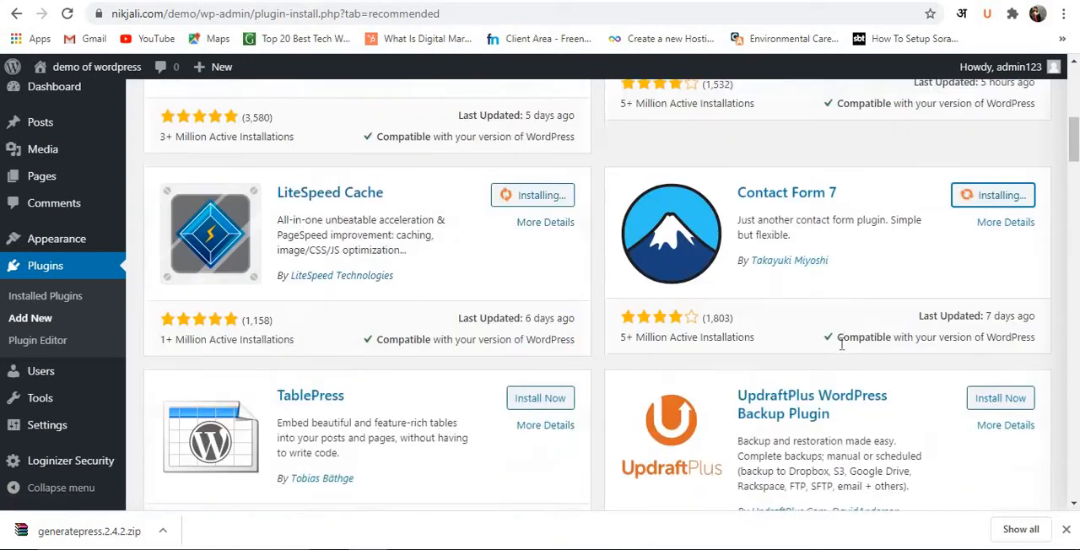
scroll(842, 345, down, 2)
scroll(683, 346, down, 1)
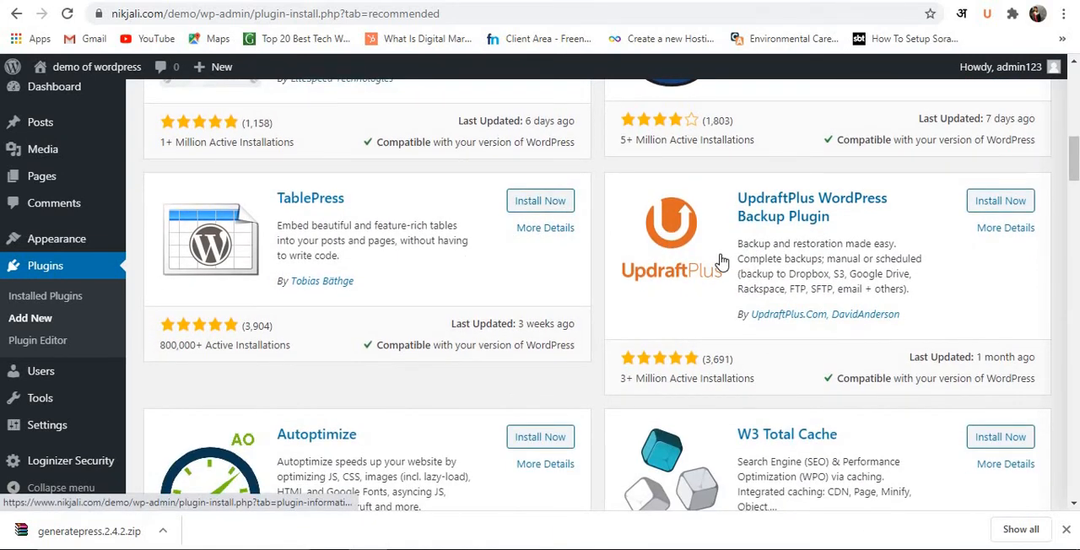
scroll(721, 262, down, 1)
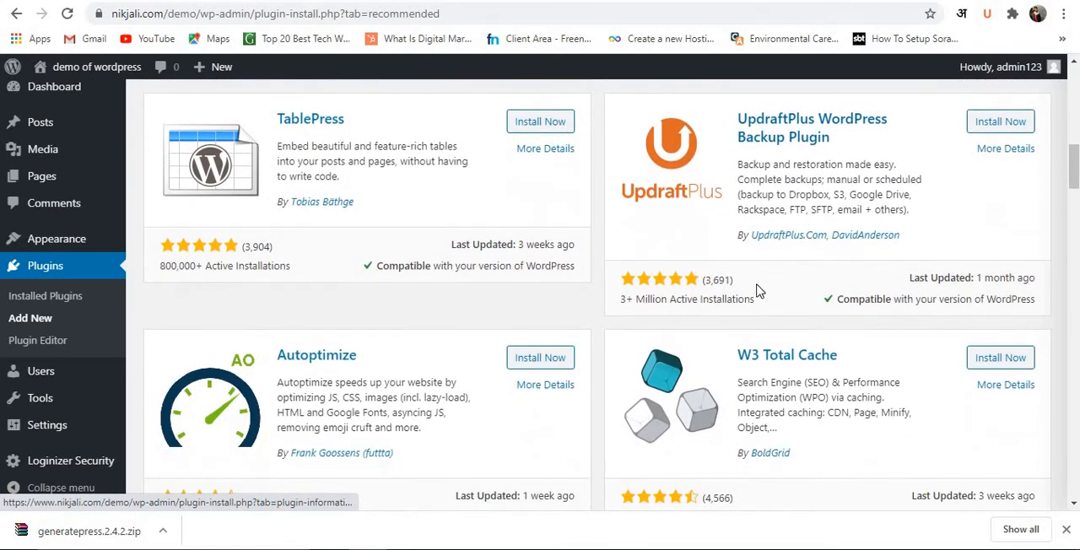
click(525, 361)
click(992, 361)
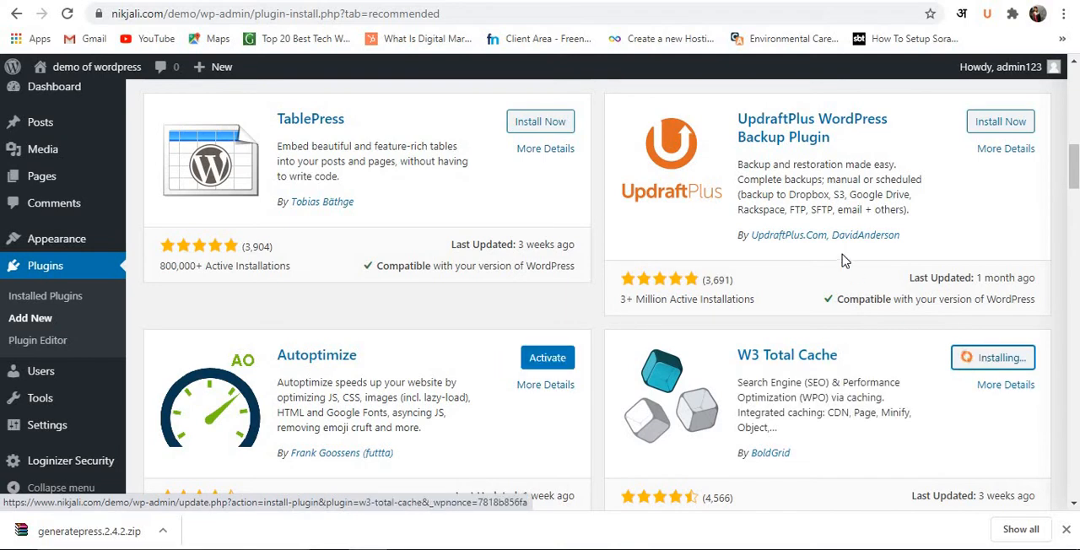
Find the Rank Math WordPress SEO plugin further down the recommended list and install it.
scroll(841, 261, down, 4)
scroll(841, 261, down, 2)
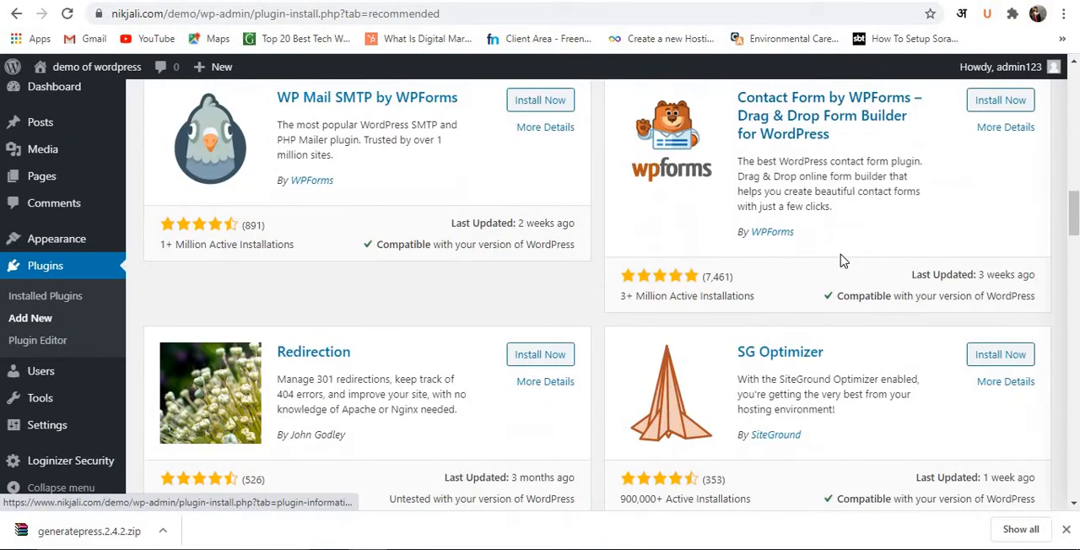
scroll(841, 261, up, 1)
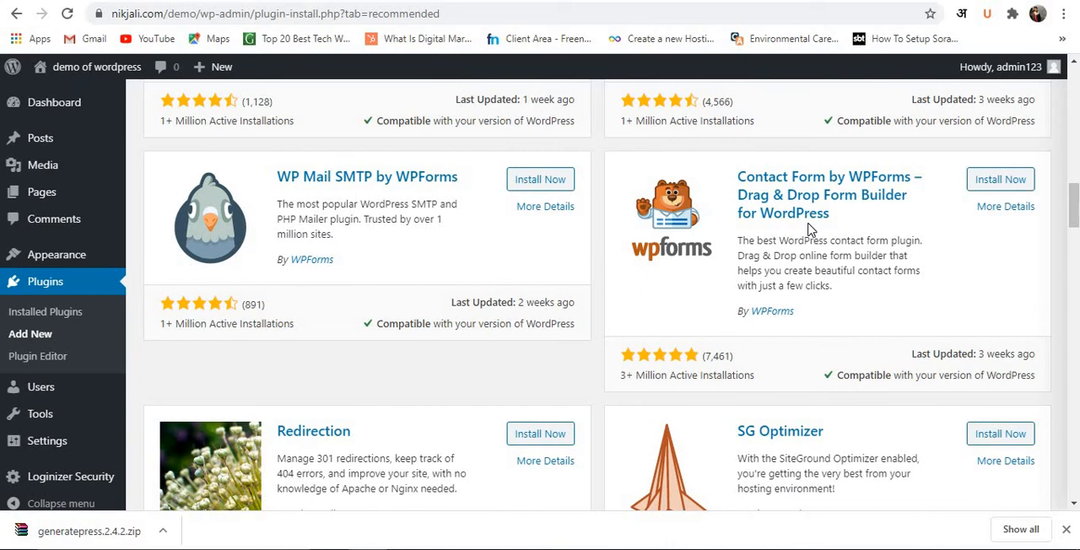
scroll(811, 230, down, 3)
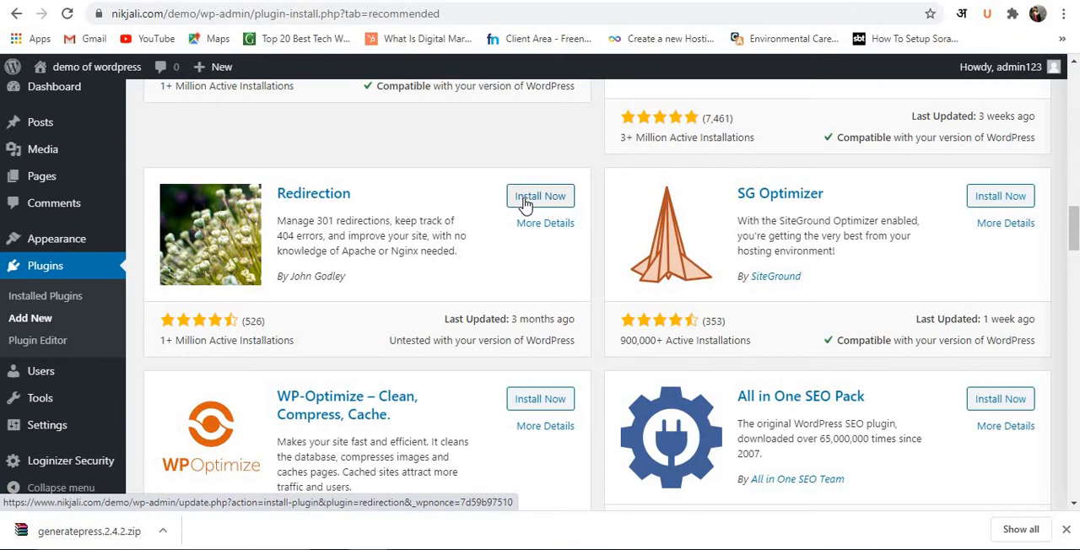
scroll(524, 204, down, 4)
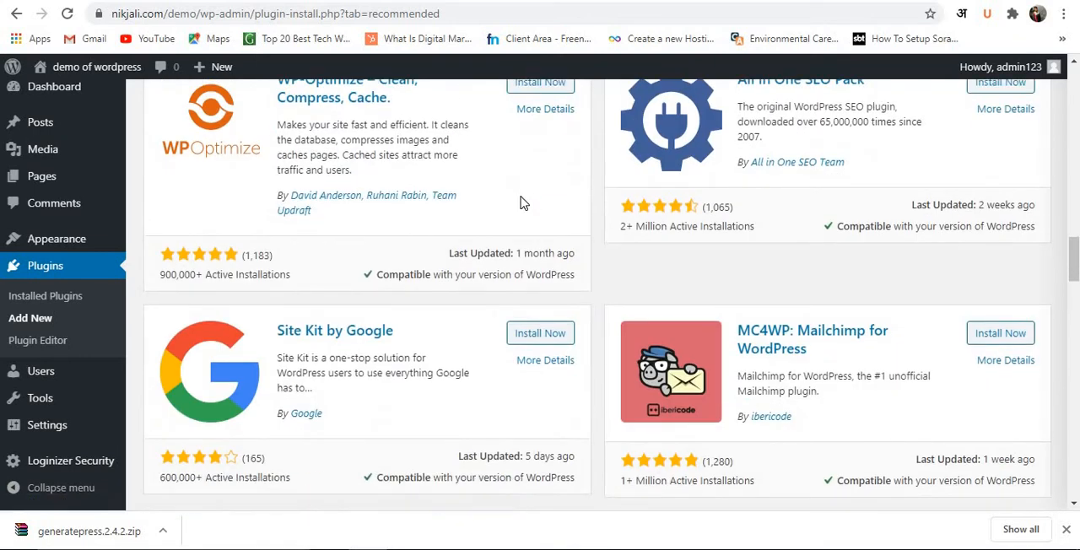
scroll(524, 204, down, 2)
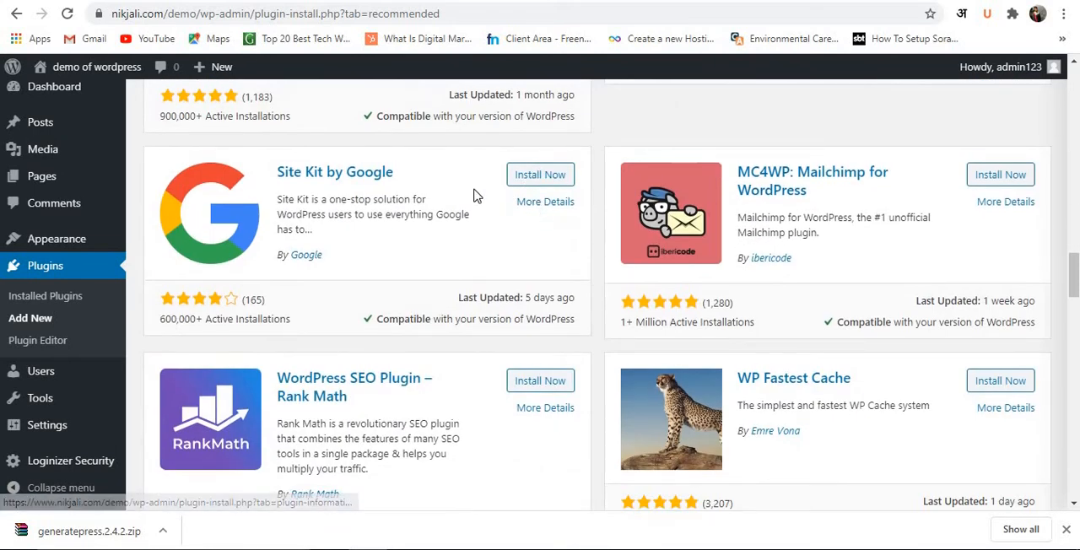
scroll(414, 385, down, 1)
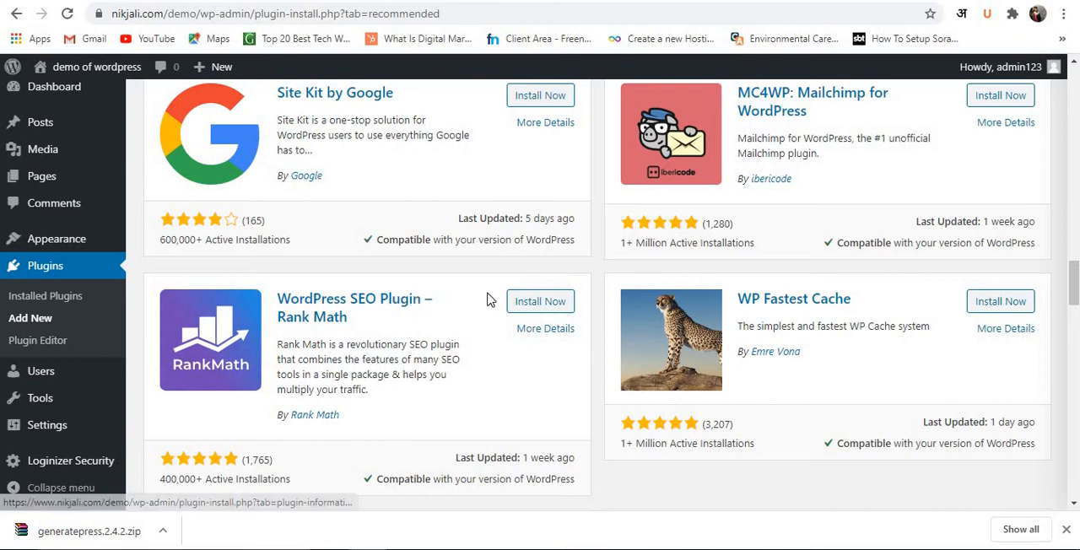
click(536, 304)
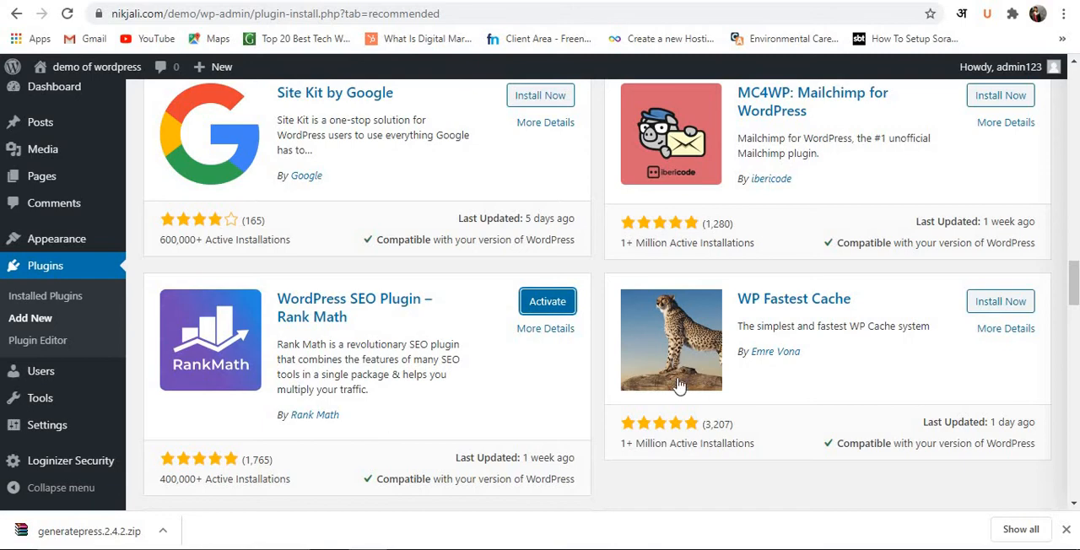
Search the plugin directory for "wp" and install the Smush image compression plugin.
scroll(569, 371, up, 5)
scroll(570, 389, up, 10)
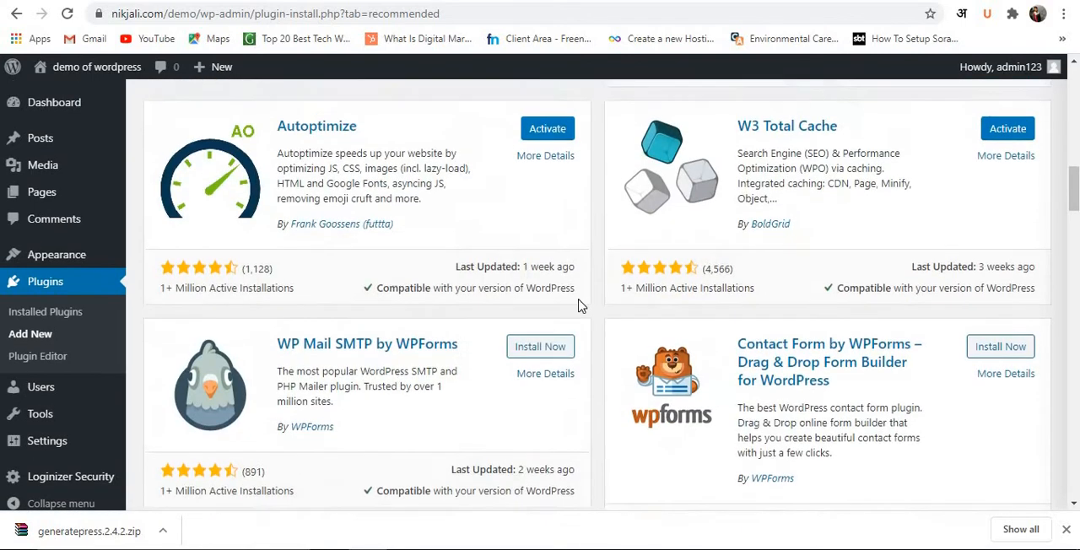
click(883, 152)
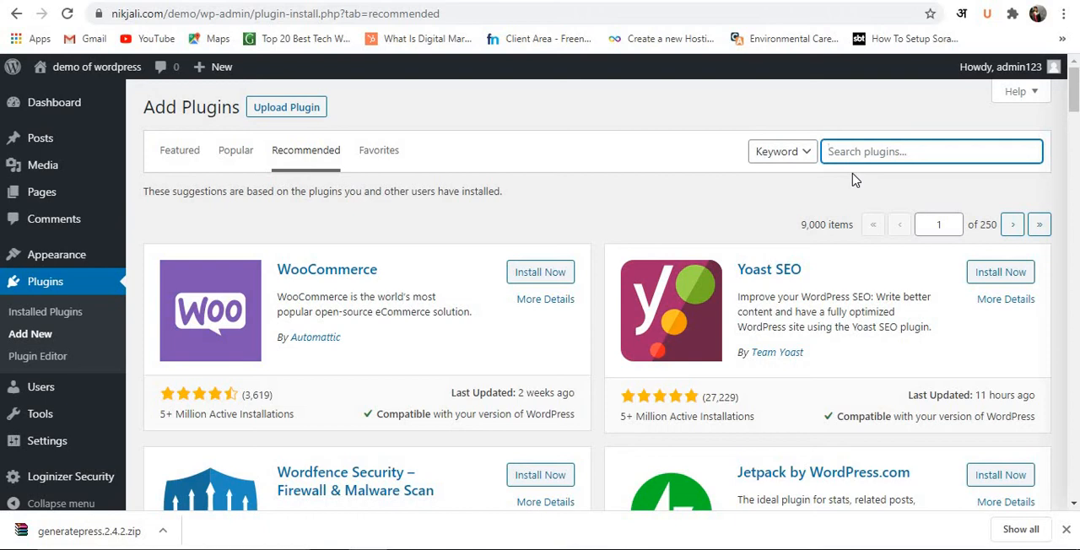
text(wp)
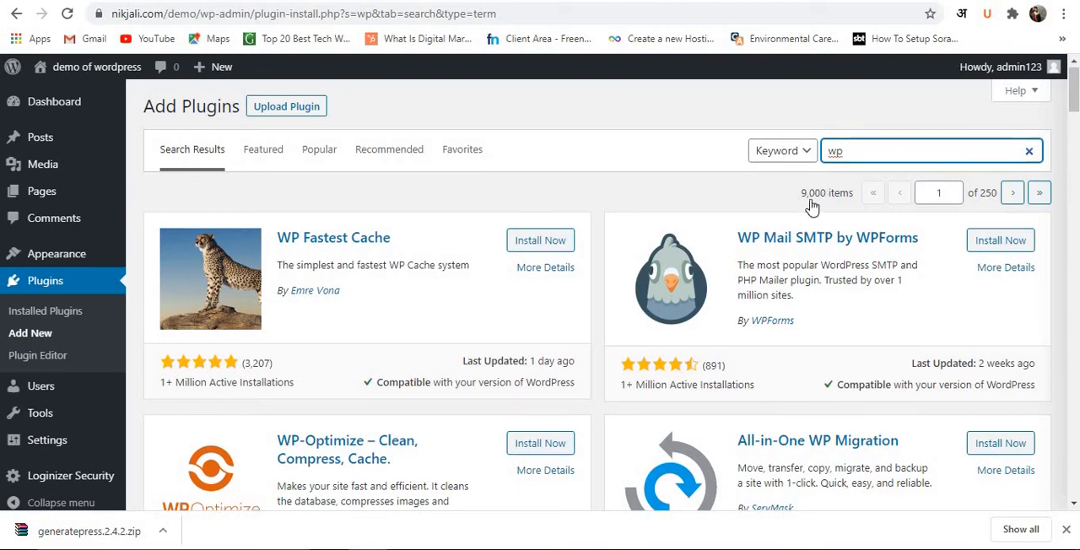
scroll(811, 211, down, 5)
scroll(790, 230, down, 7)
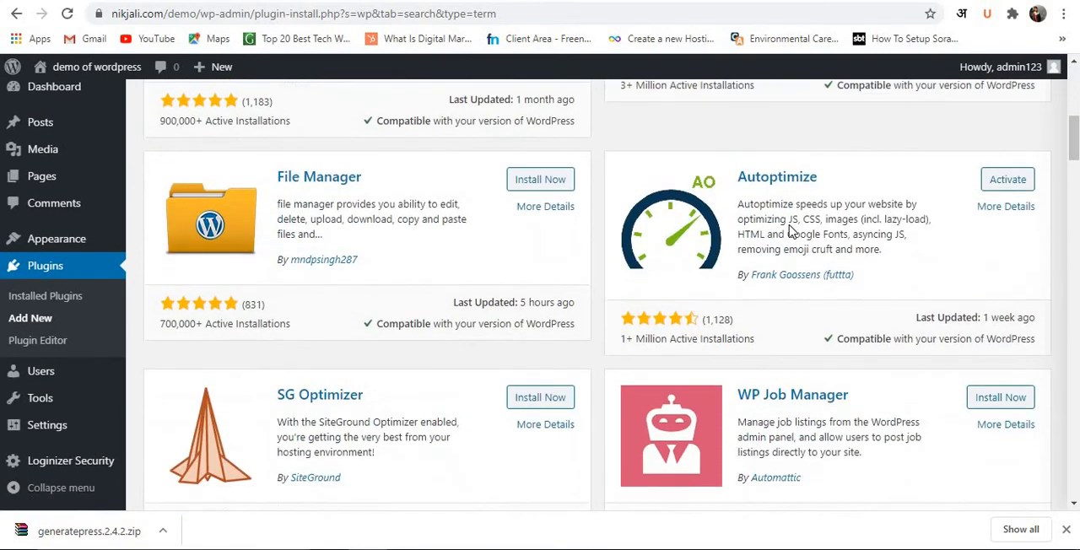
scroll(784, 237, down, 6)
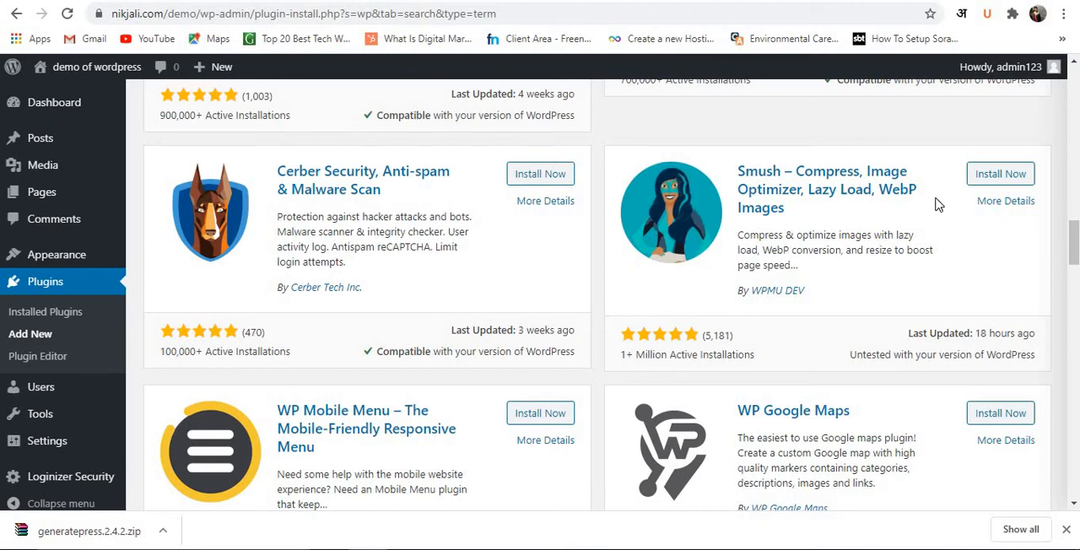
click(1011, 174)
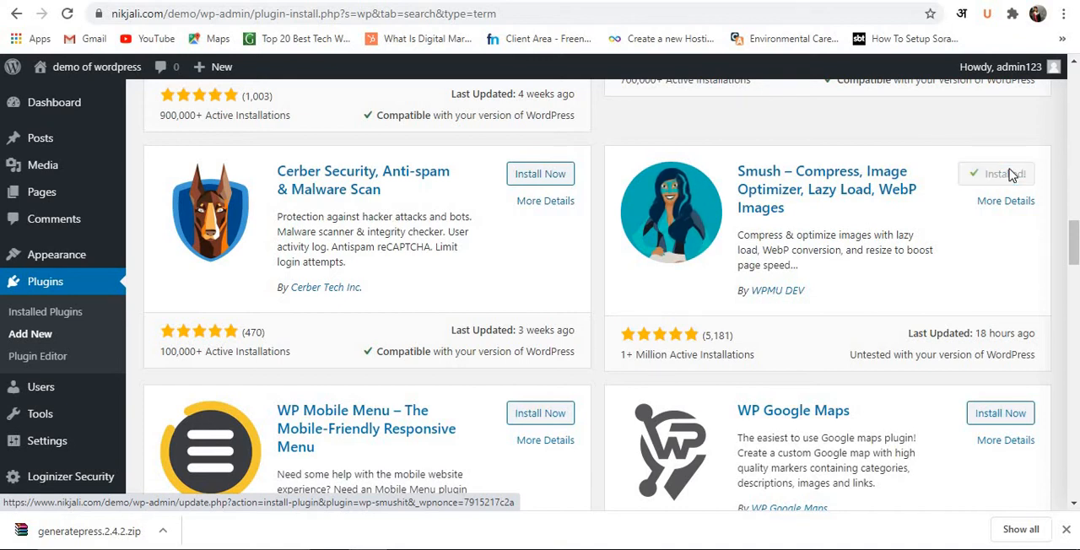
Open the installed plugins list and activate W3 Total Cache.
click(67, 313)
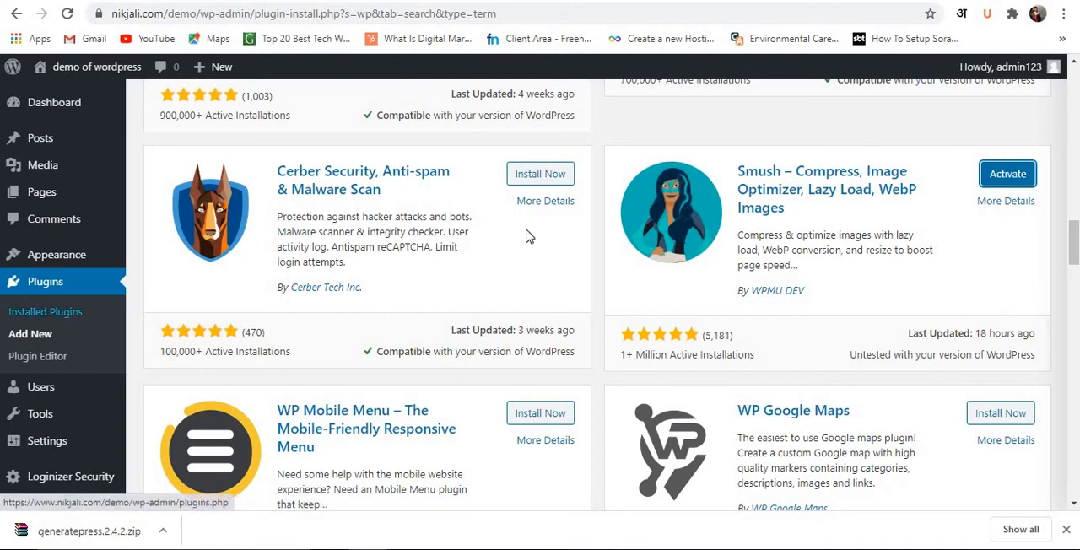
click(79, 316)
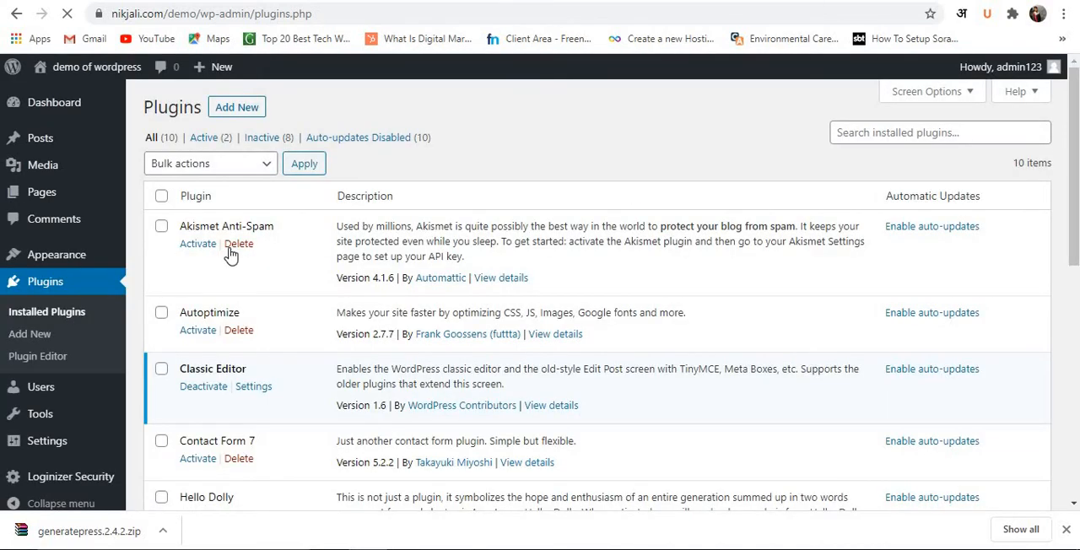
scroll(265, 236, down, 6)
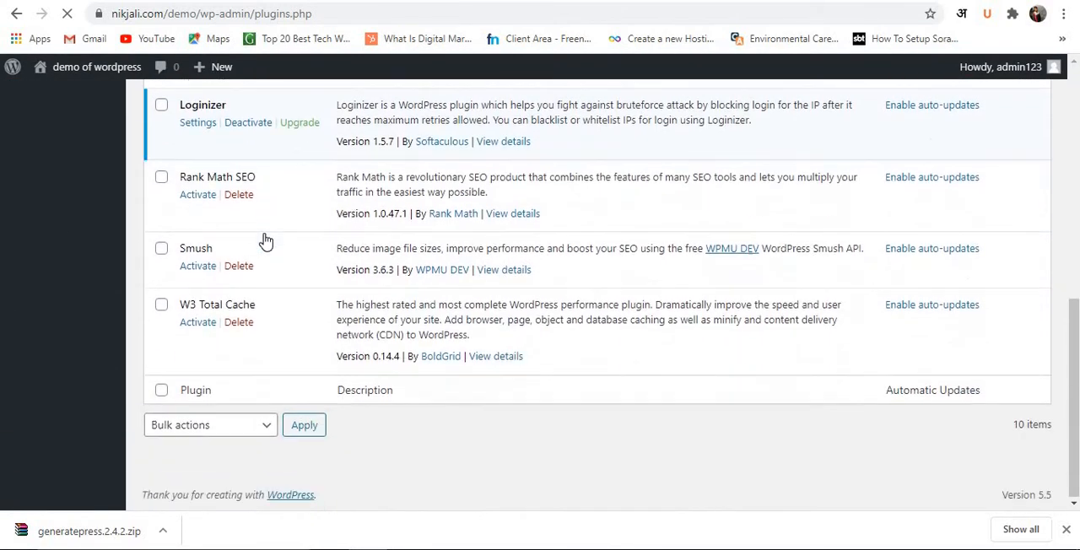
click(202, 324)
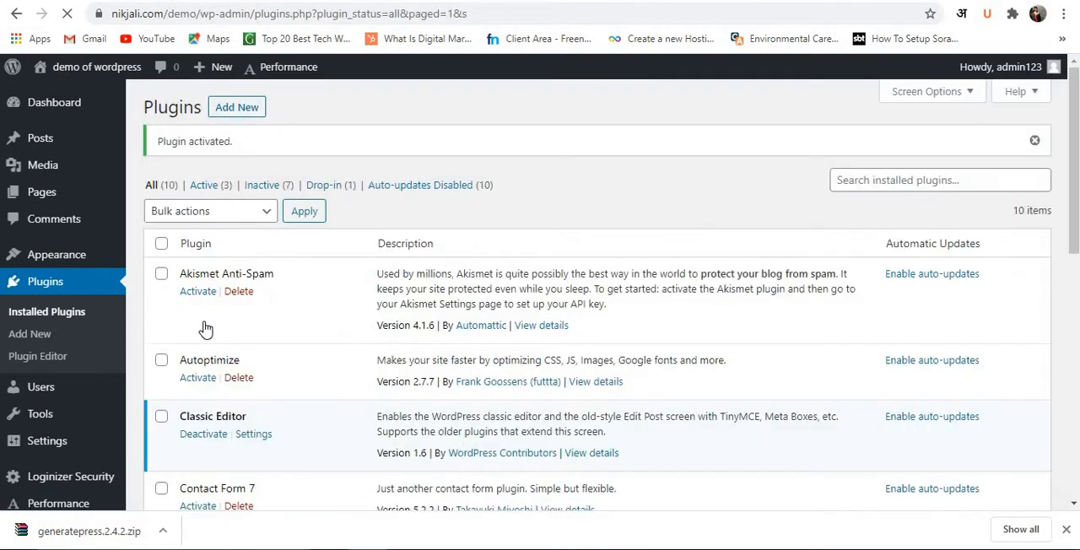
Activate the Smush and Autoptimize plugins in the installed plugins list.
scroll(205, 328, down, 6)
scroll(205, 328, down, 2)
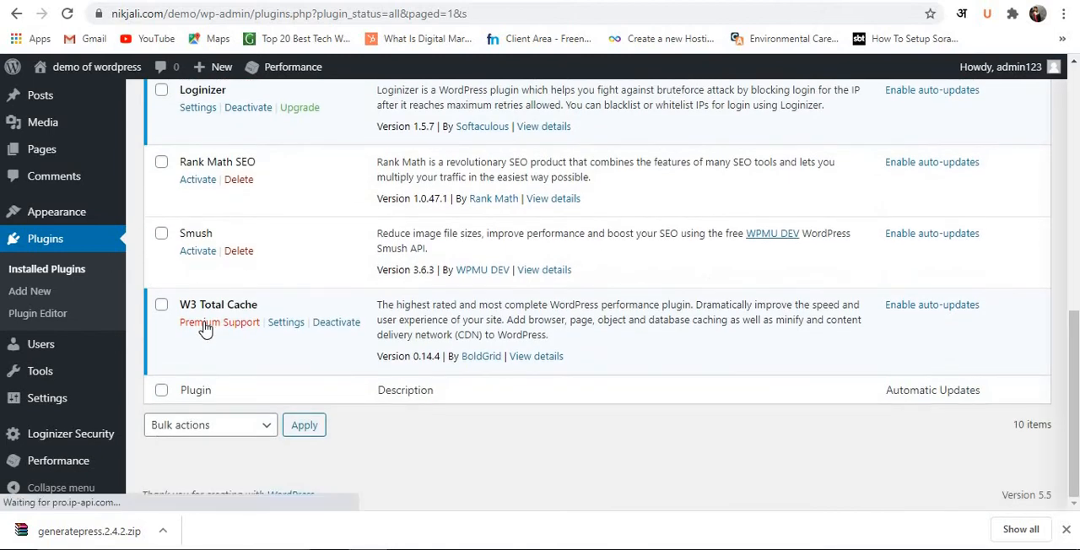
click(202, 255)
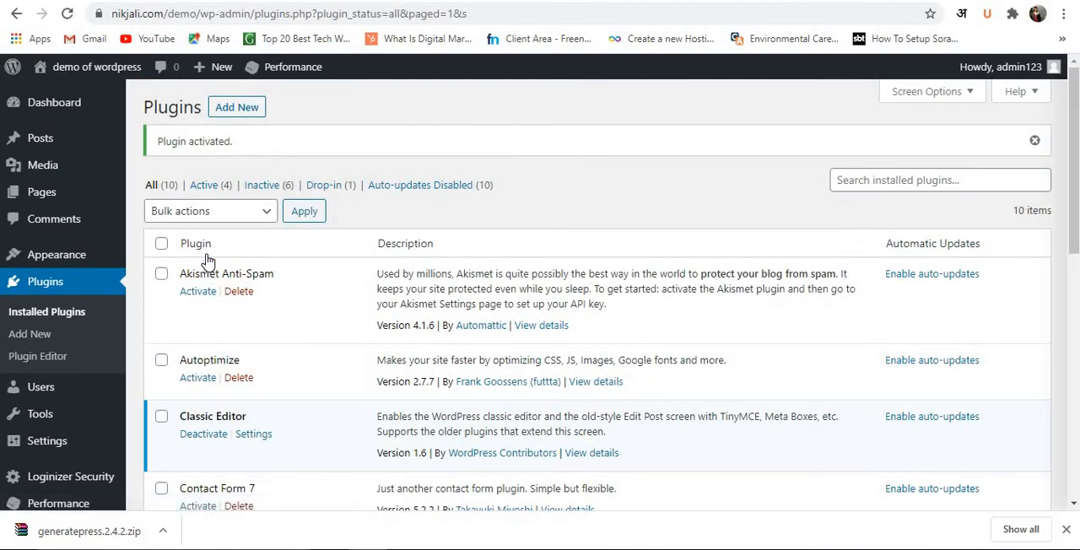
scroll(206, 270, down, 1)
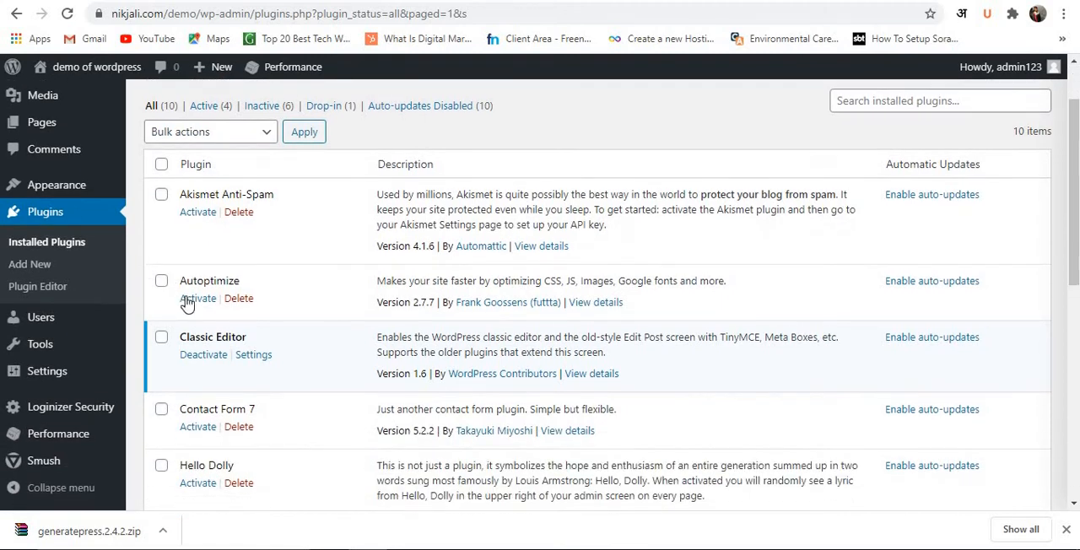
click(197, 299)
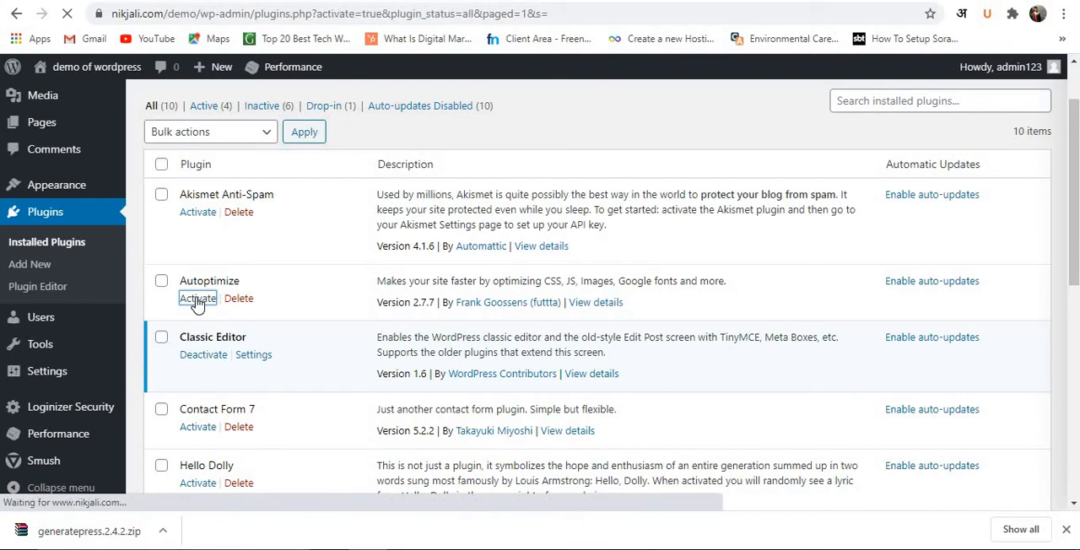
Activate the LiteSpeed Cache plugin in the installed plugins list.
scroll(203, 321, down, 3)
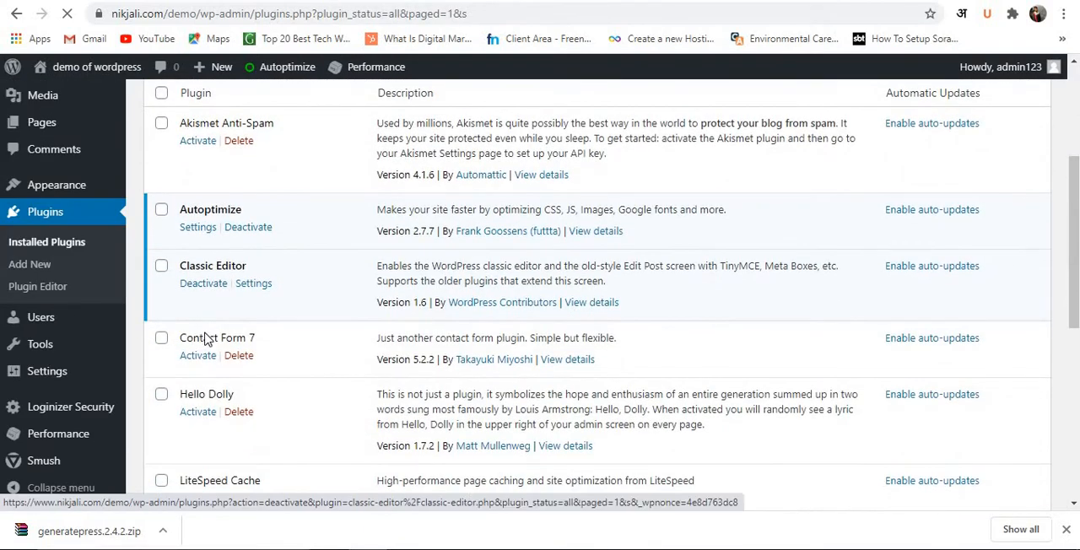
scroll(285, 359, down, 1)
scroll(285, 360, down, 1)
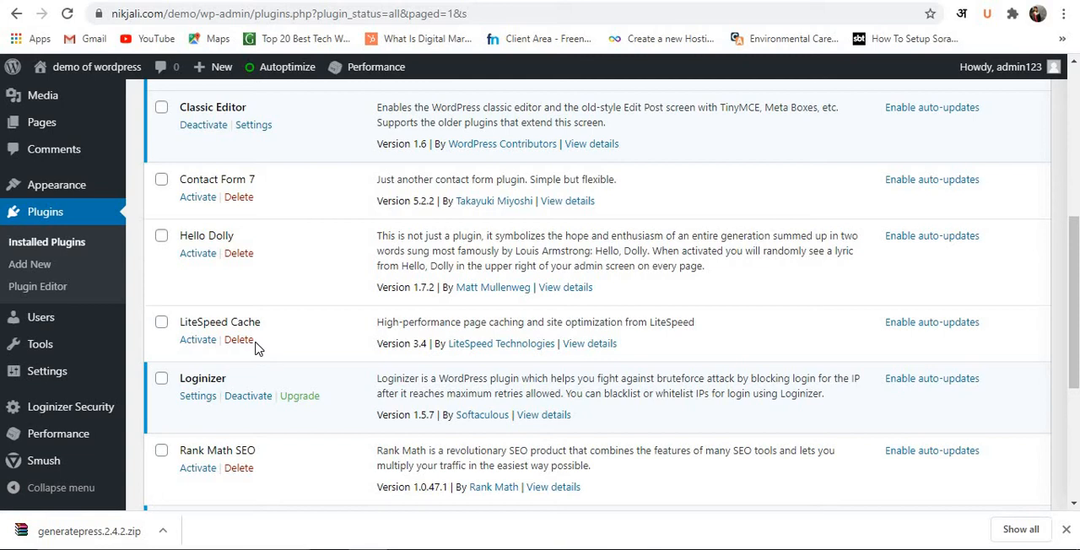
click(204, 345)
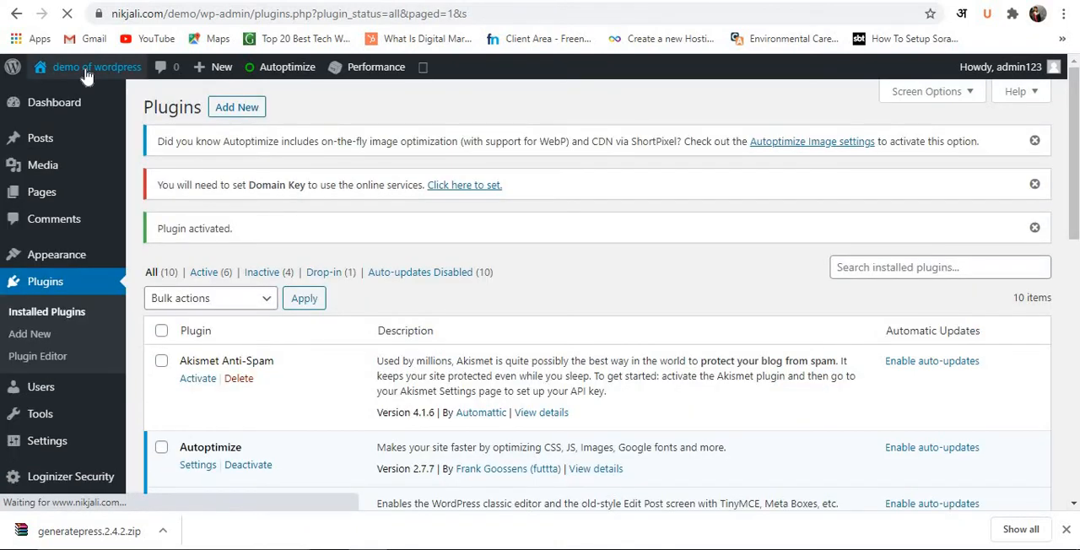
Open the demo site's front page in a new tab and check how it displays with the activated plugins.
right_click(84, 72)
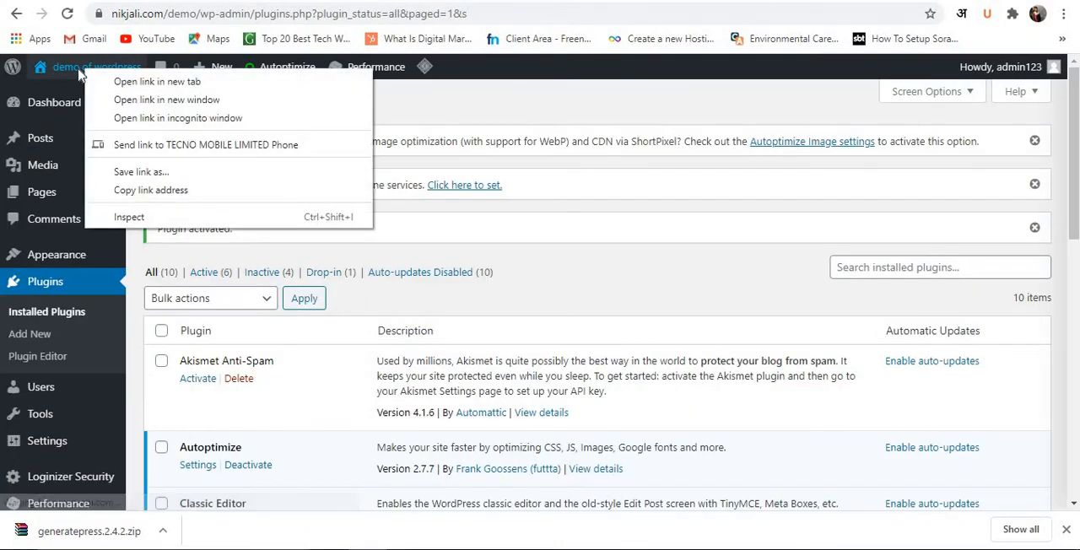
click(521, 125)
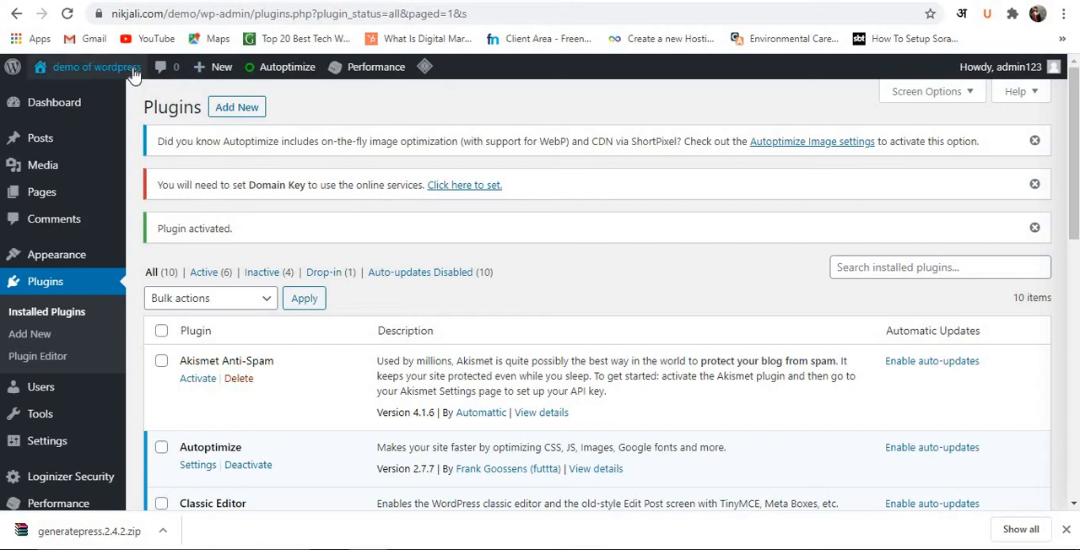
mouse_move(92, 77)
right_click(72, 97)
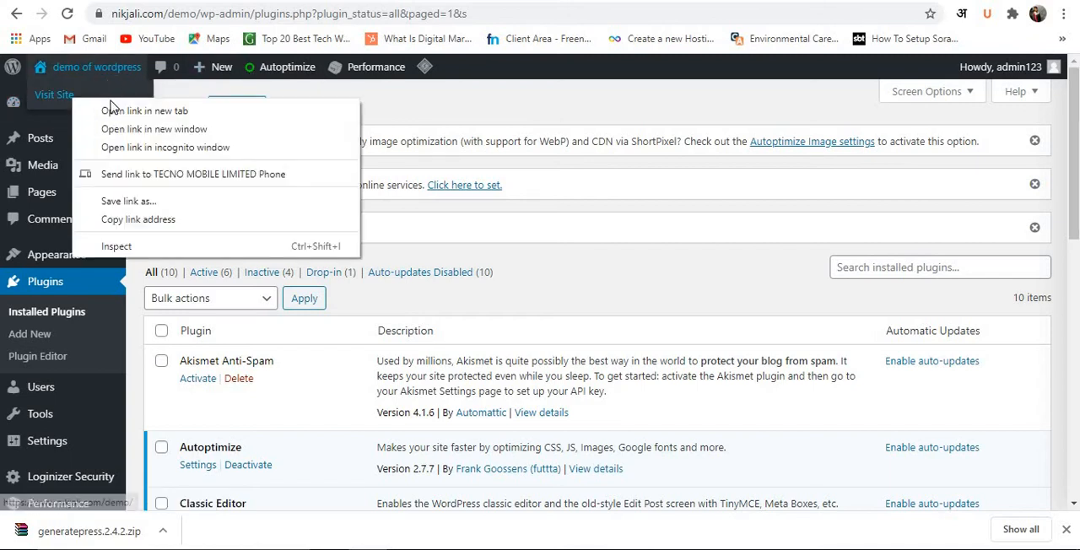
click(111, 113)
click(509, 0)
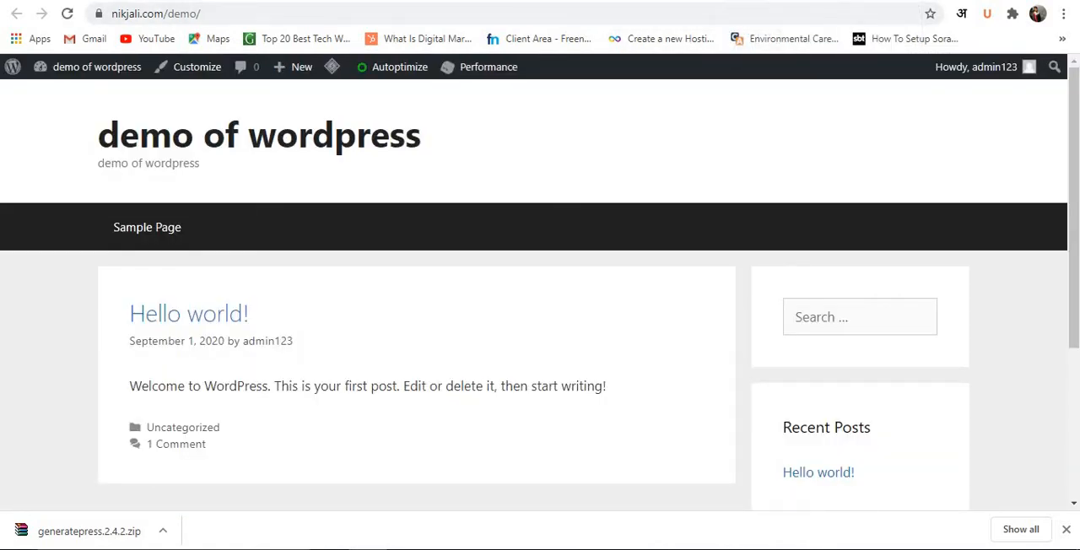
Activate the Rank Math SEO plugin in the installed plugins list and skip connecting a free account.
click(190, 1)
scroll(313, 325, down, 7)
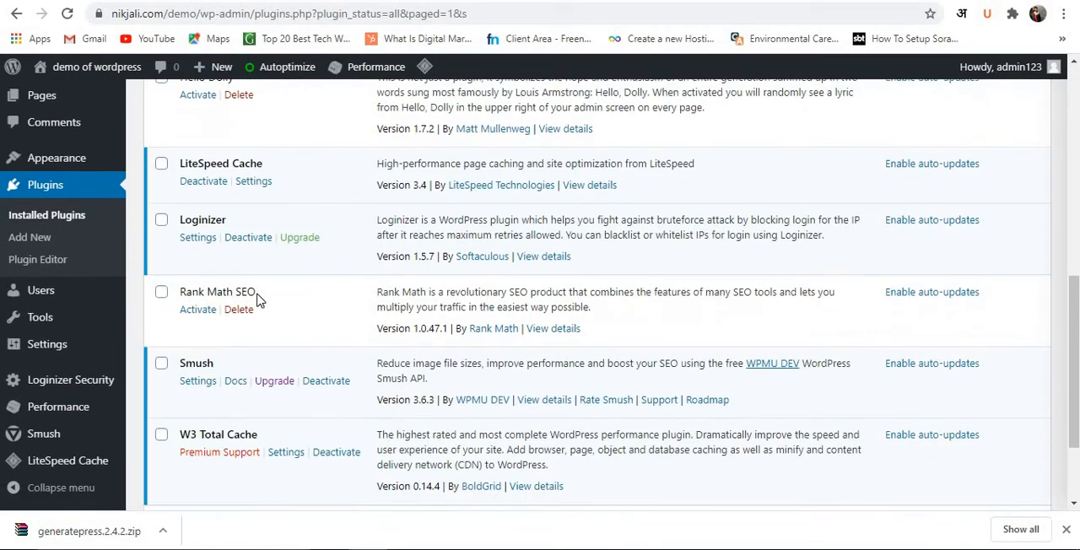
click(209, 313)
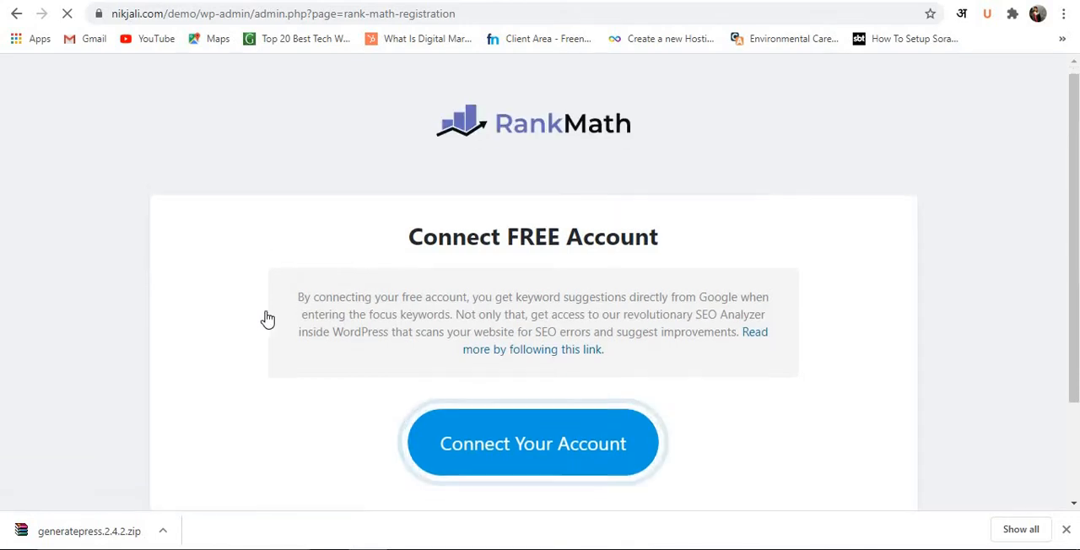
scroll(267, 319, down, 2)
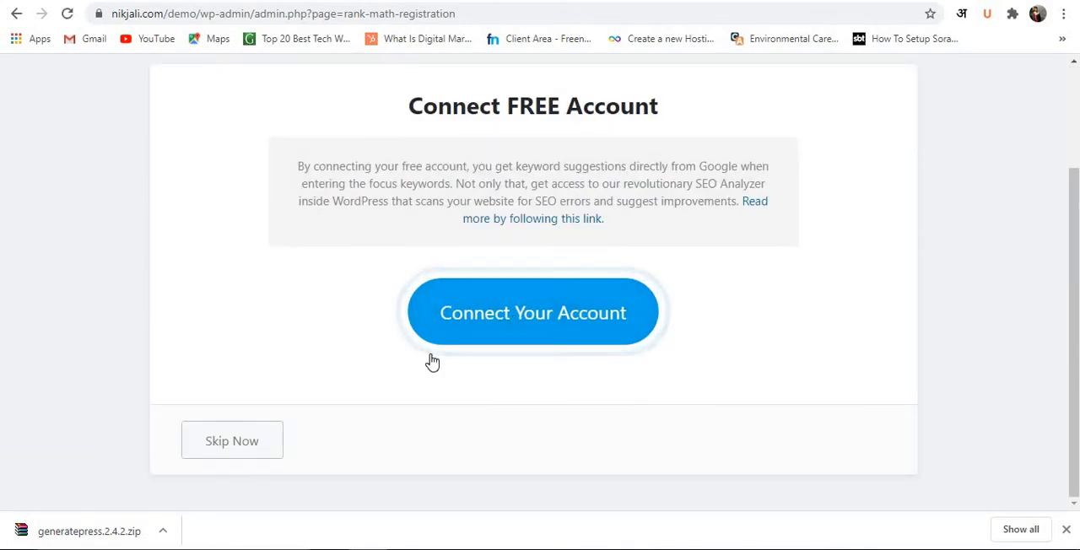
click(192, 441)
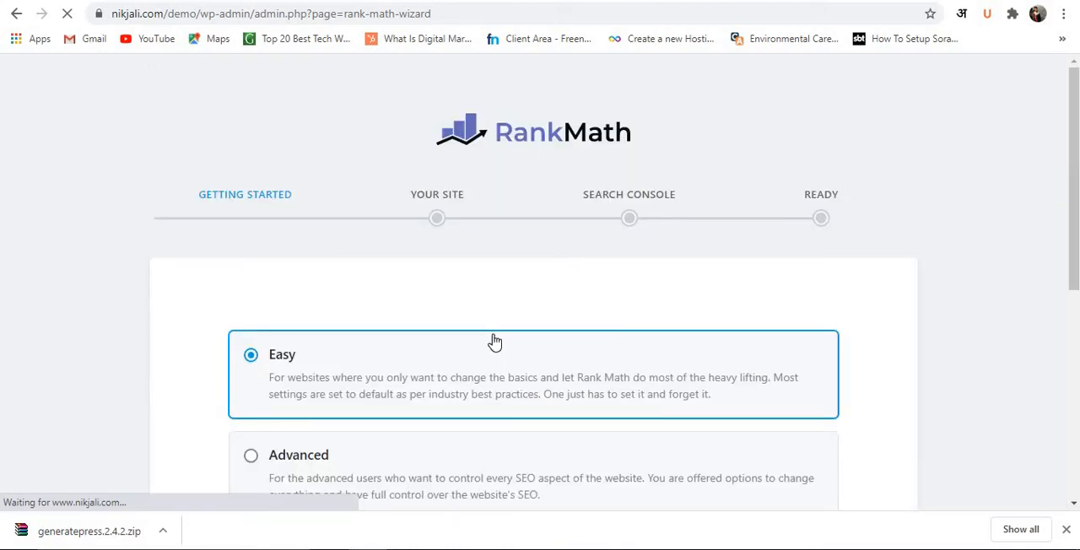
Choose the Advanced mode for Rank Math and start the setup wizard.
scroll(448, 345, down, 3)
scroll(448, 346, up, 3)
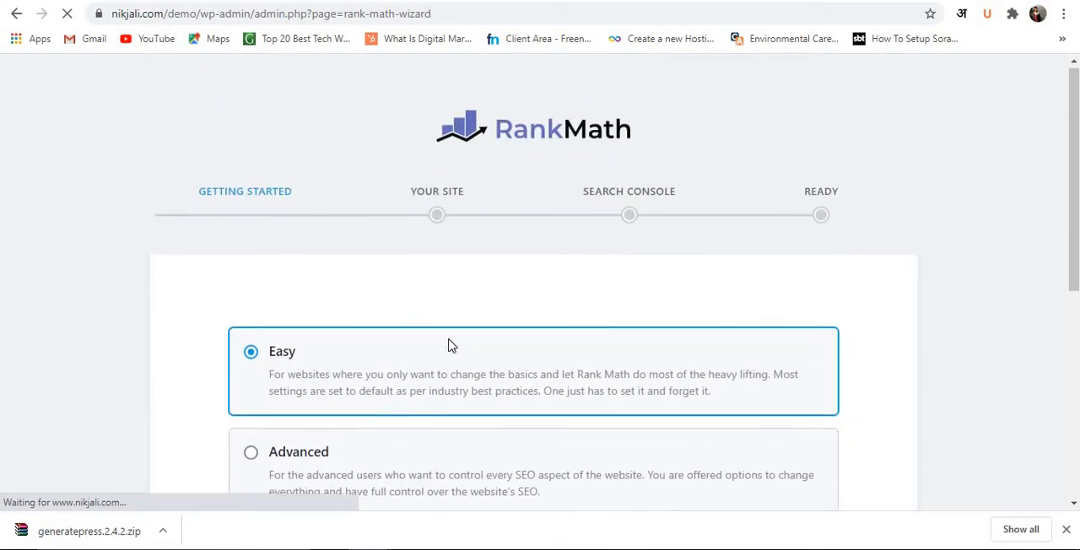
scroll(415, 357, down, 3)
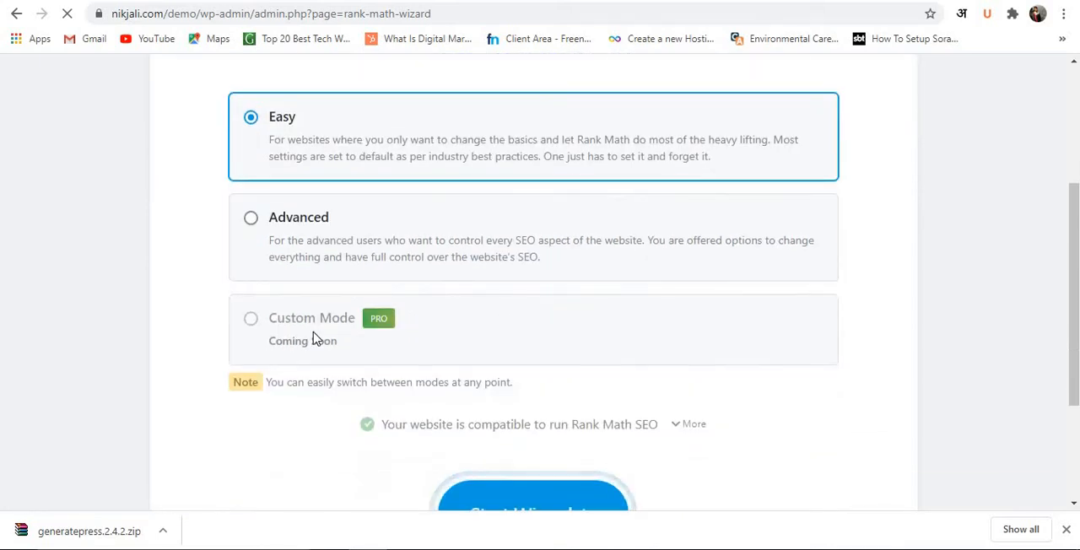
click(294, 242)
scroll(437, 296, down, 2)
click(518, 360)
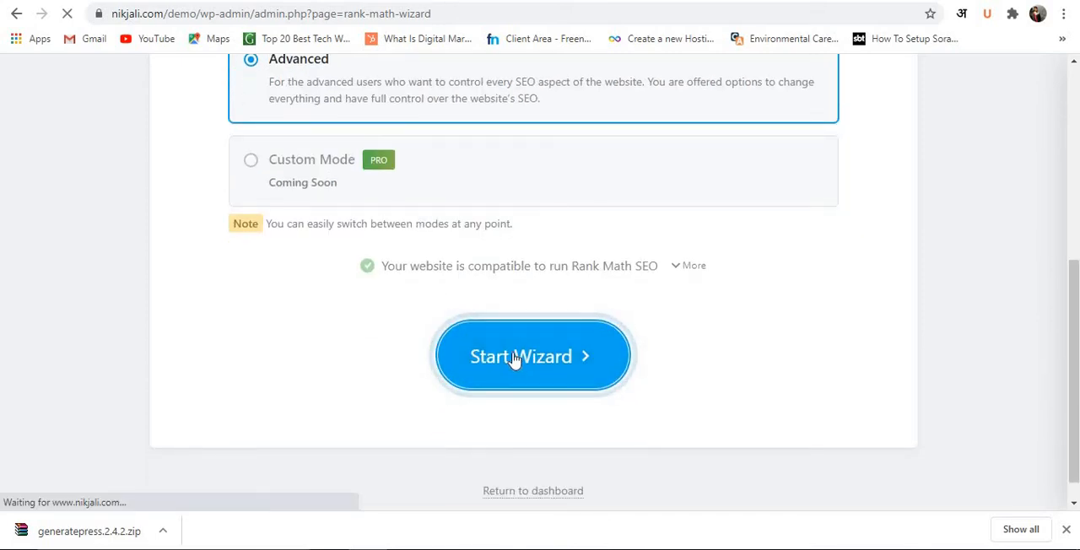
Choose Personal Blog as the site type and proceed to the Search Console stage without uploading a logo or share image.
scroll(513, 361, down, 3)
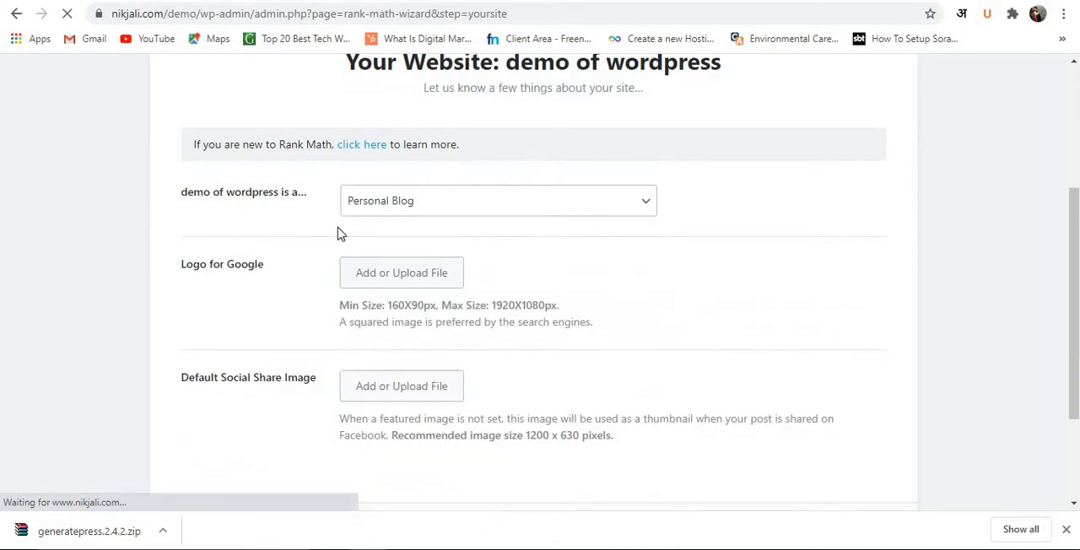
click(362, 203)
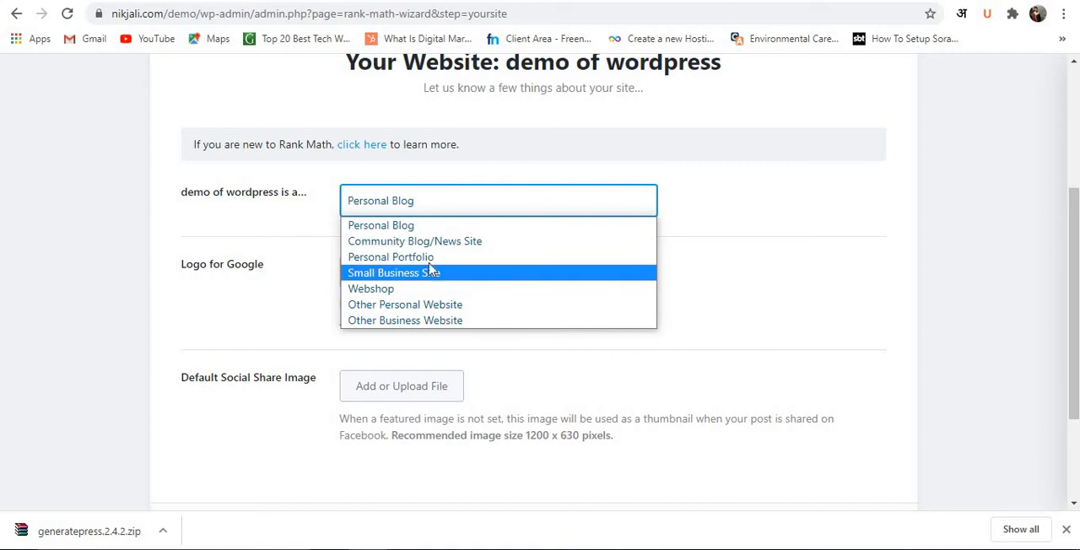
click(426, 225)
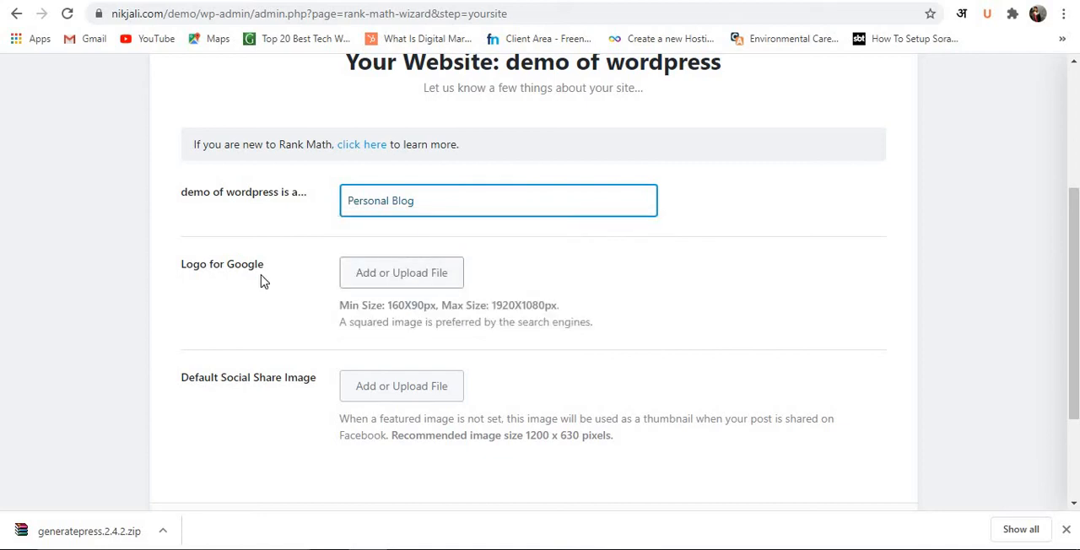
scroll(282, 285, down, 3)
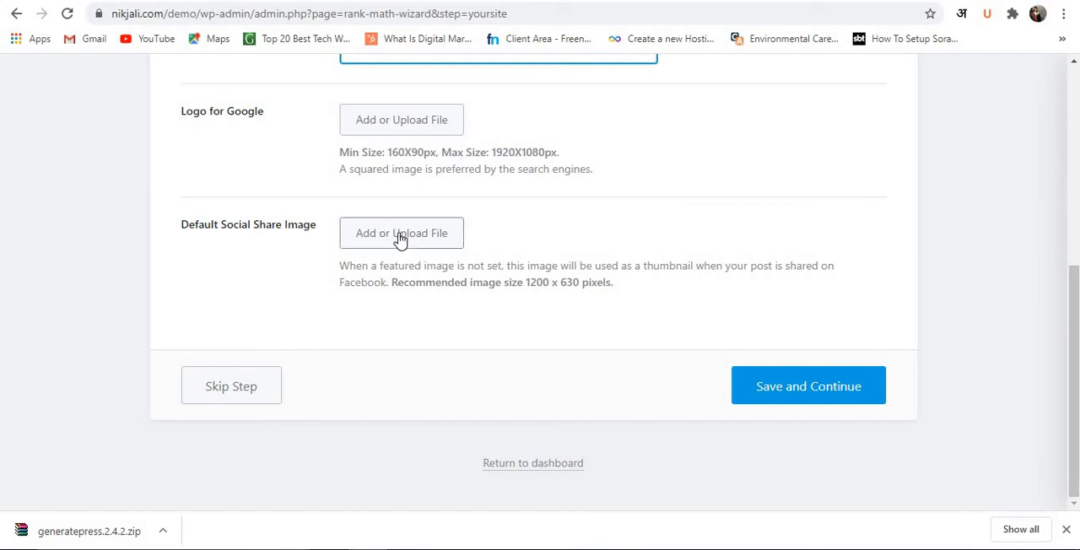
click(242, 394)
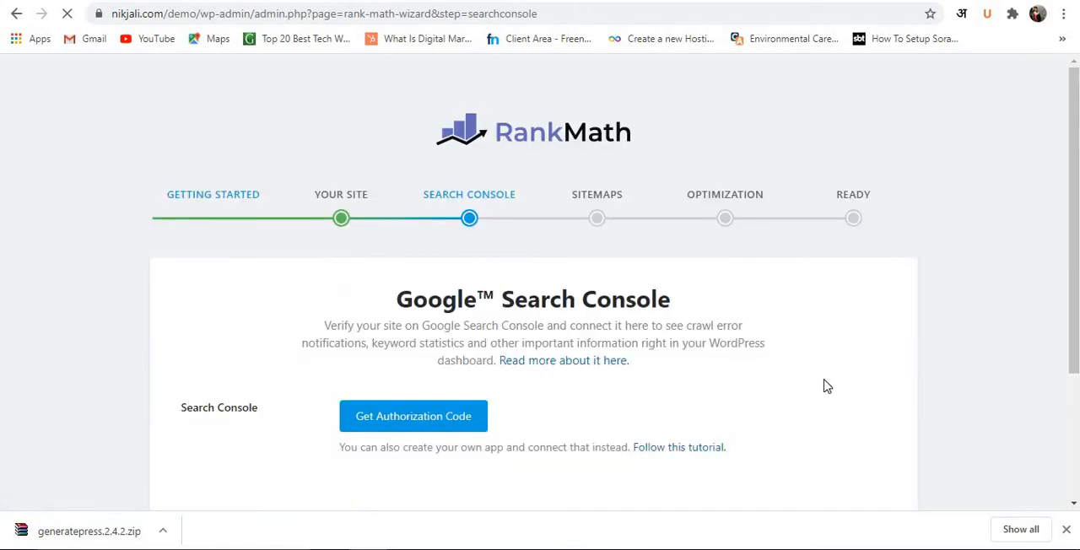
Open the Google Search Console welcome page in a new browser tab.
scroll(825, 386, down, 3)
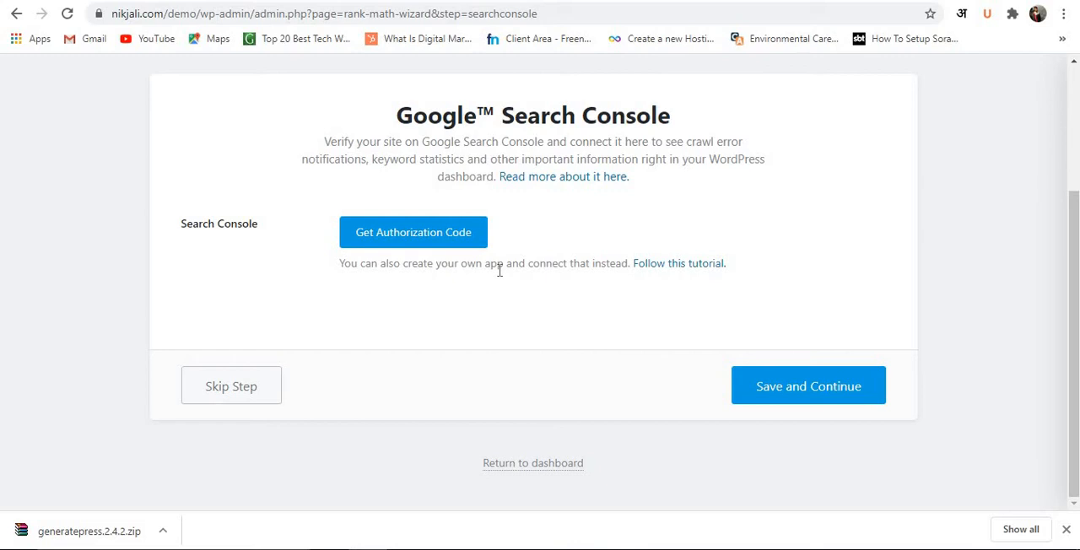
key(ctrl+t)
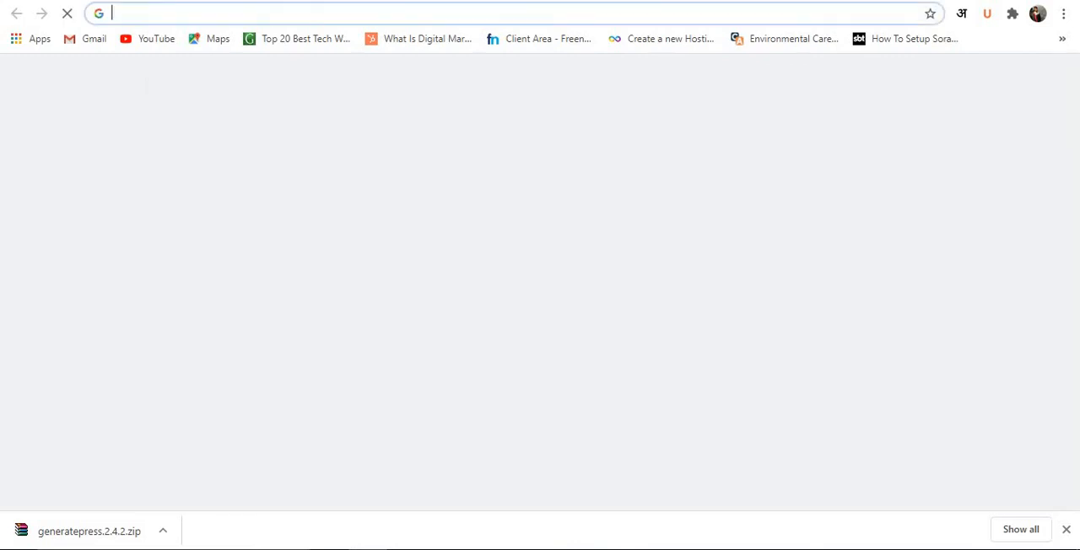
text(gp)
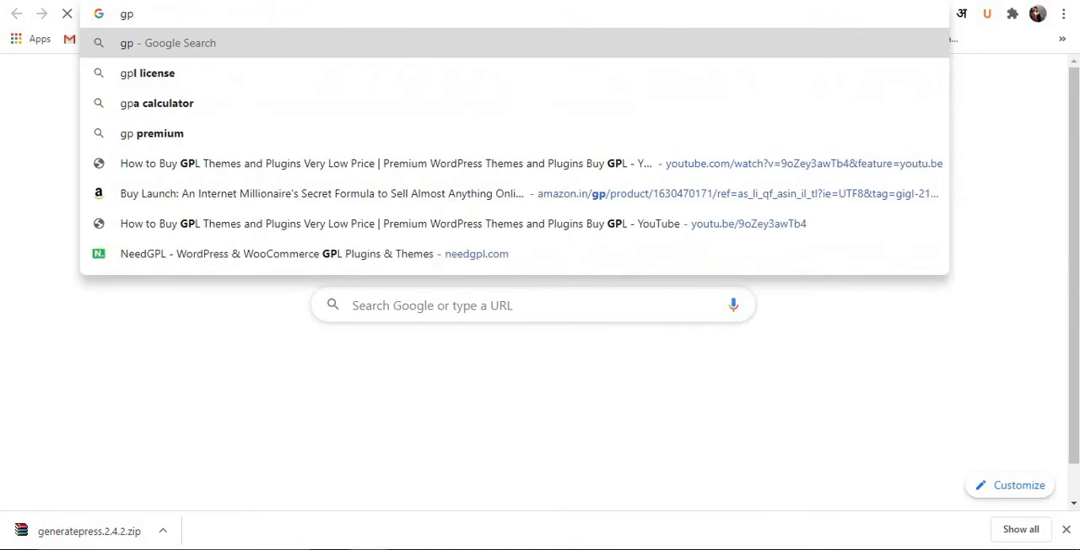
key(BackSpace)
text(oo)
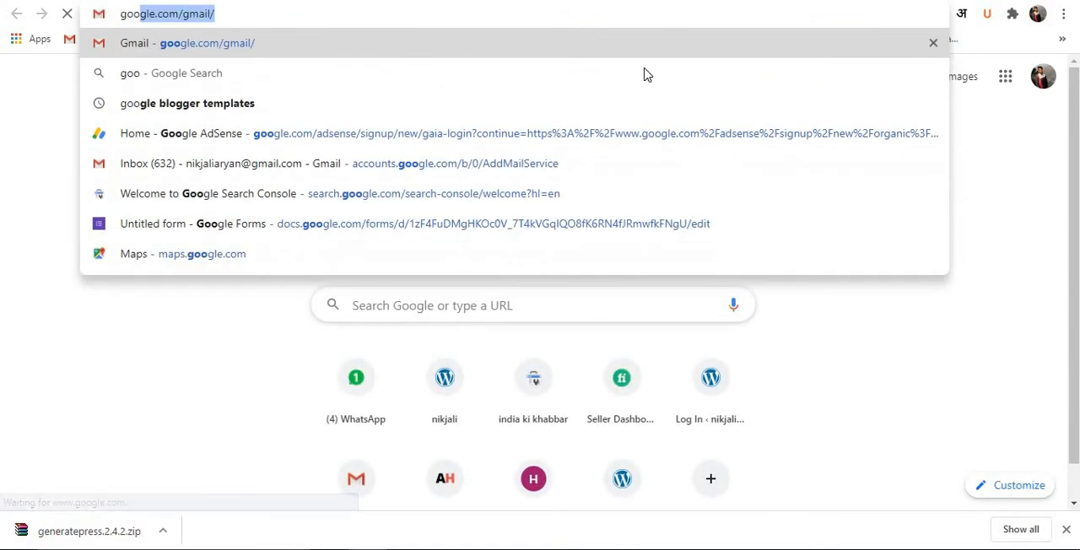
key(Return)
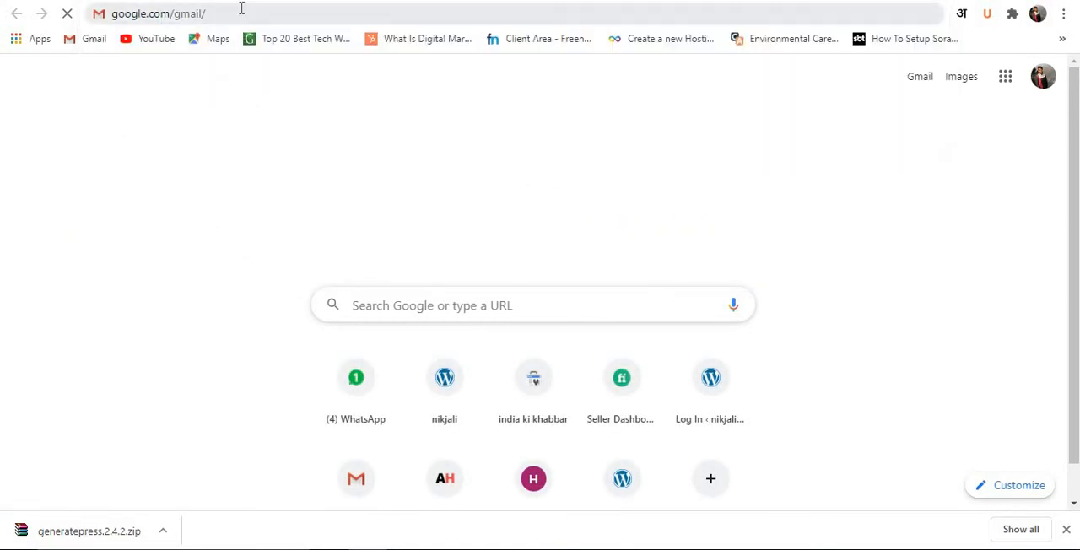
click(241, 9)
key(BackSpace)
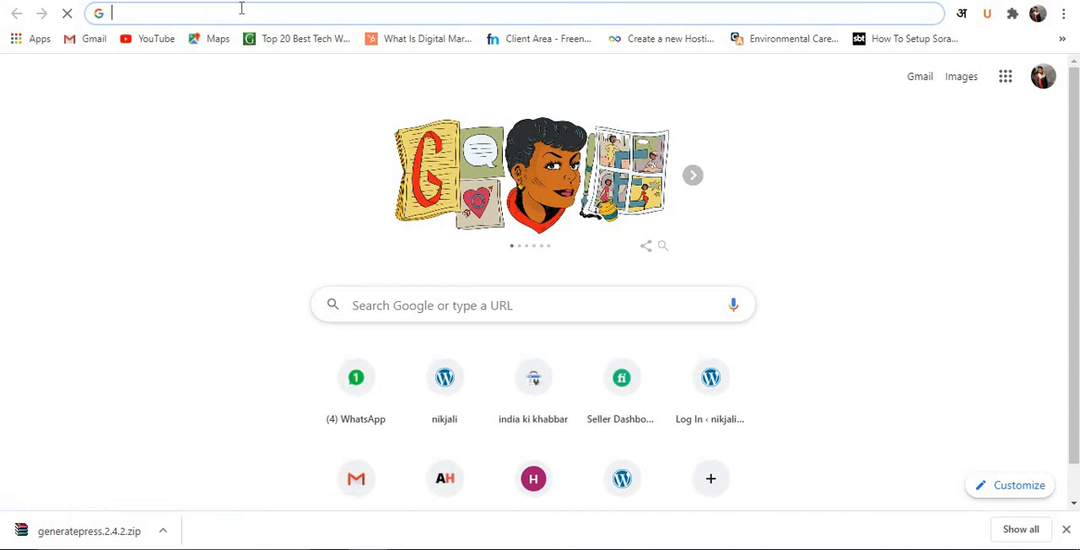
text(s)
key(Return)
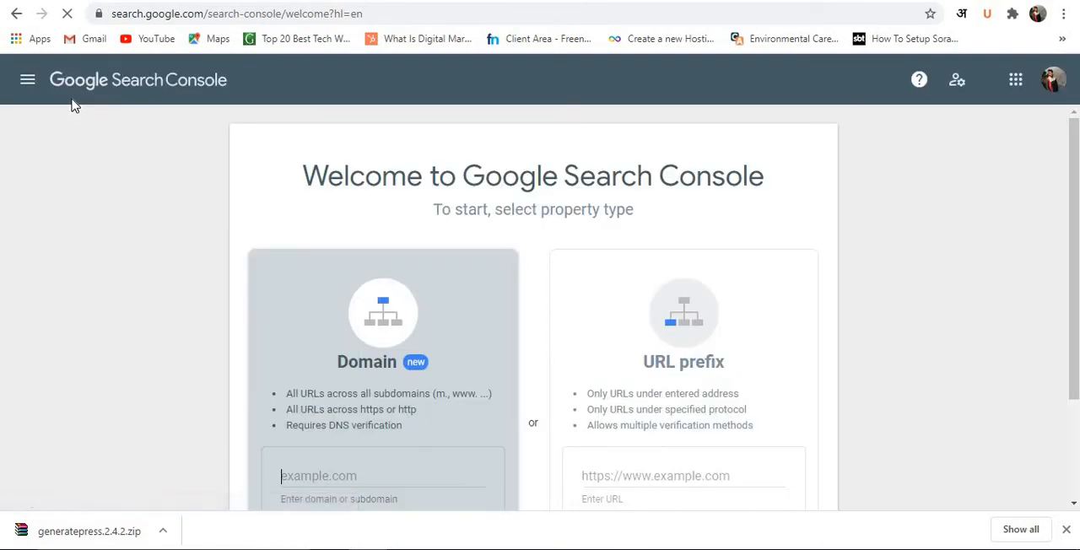
Try entering "demo of wordpress" as the URL prefix property in Google Search Console.
scroll(604, 330, down, 2)
click(602, 330)
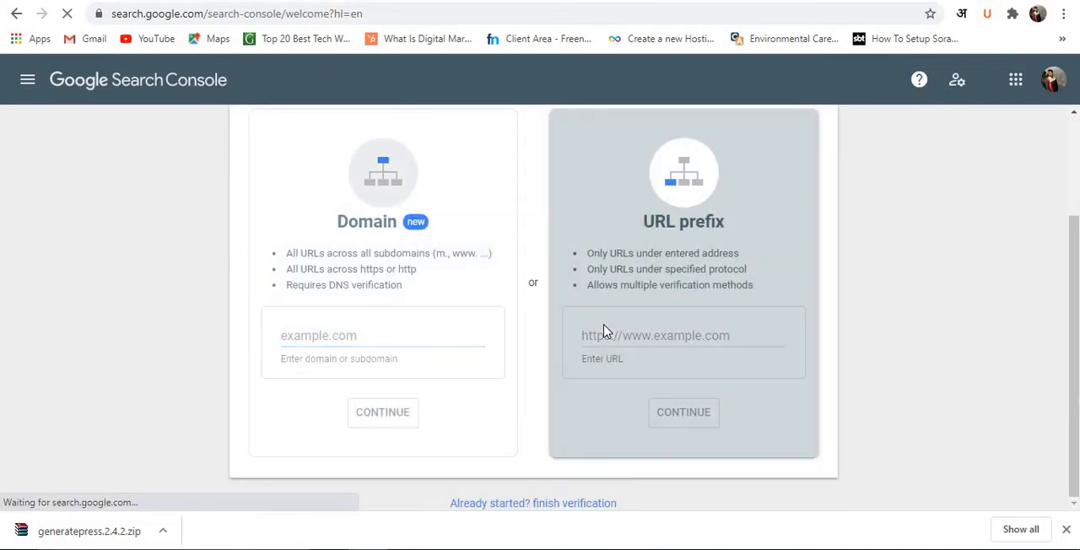
click(672, 342)
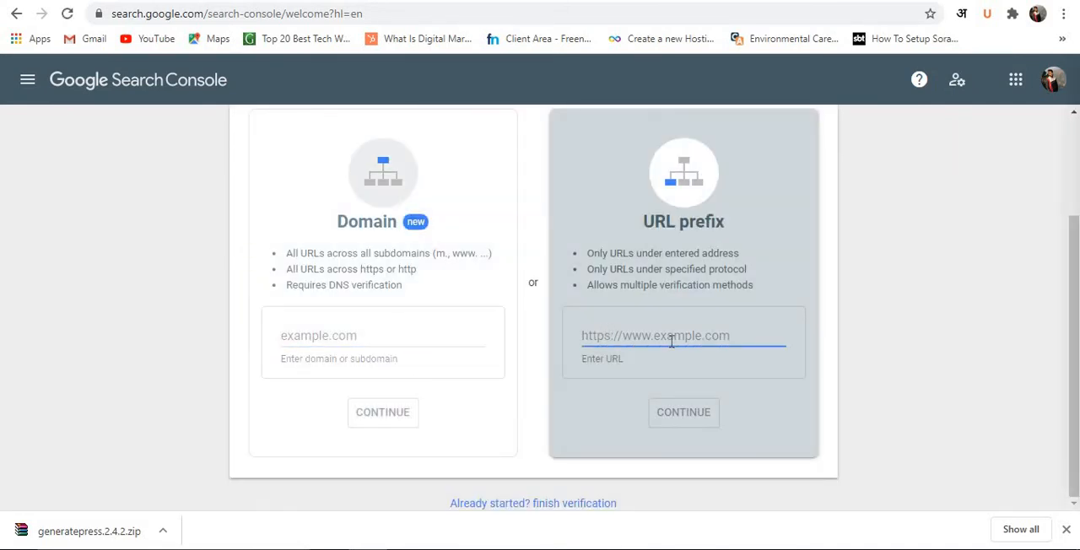
text(demo of wordpress)
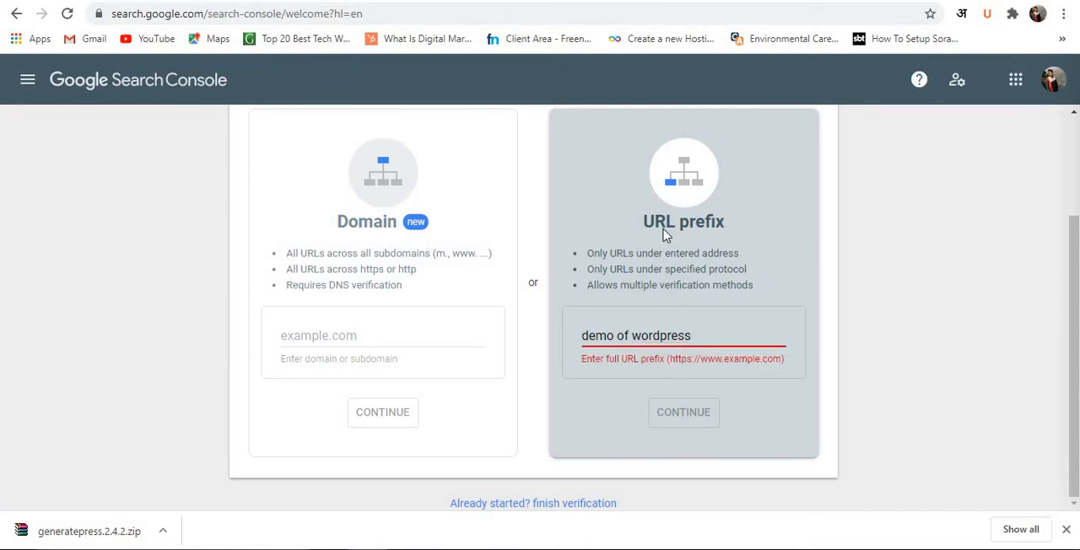
scroll(674, 278, up, 1)
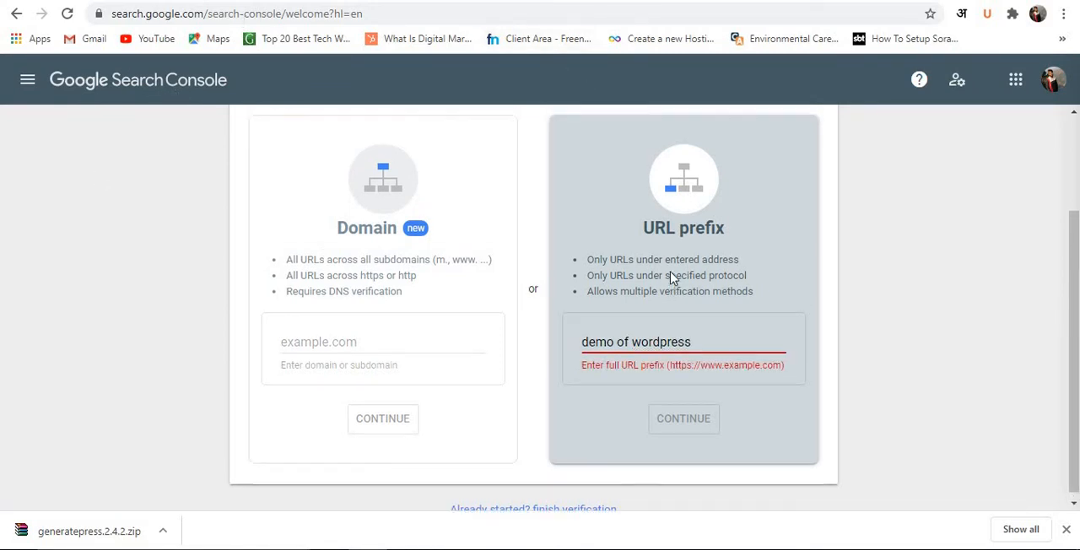
scroll(673, 279, up, 1)
scroll(654, 253, up, 1)
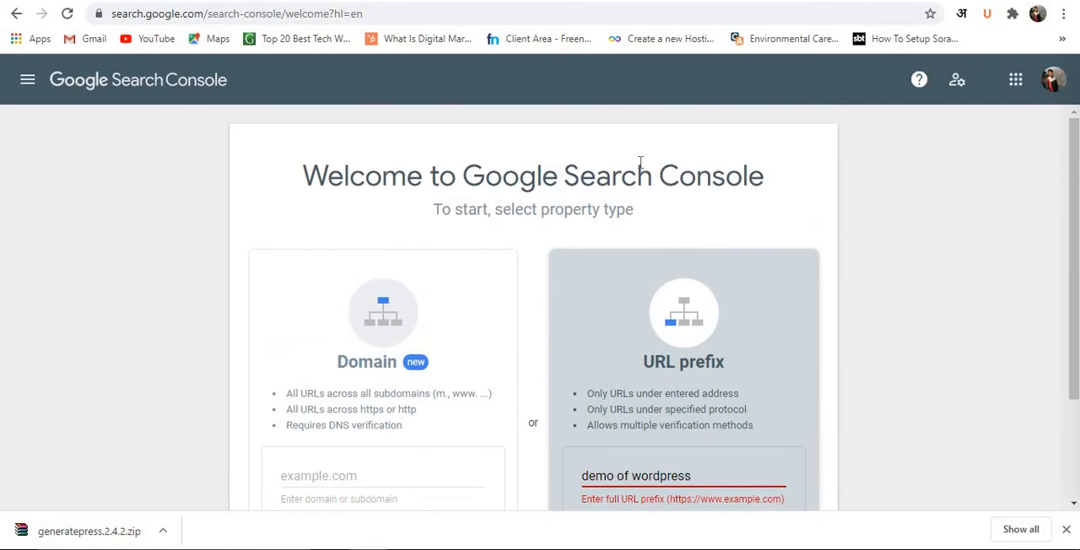
Return to the Rank Math setup wizard and skip its Google Search Console stage.
click(578, 0)
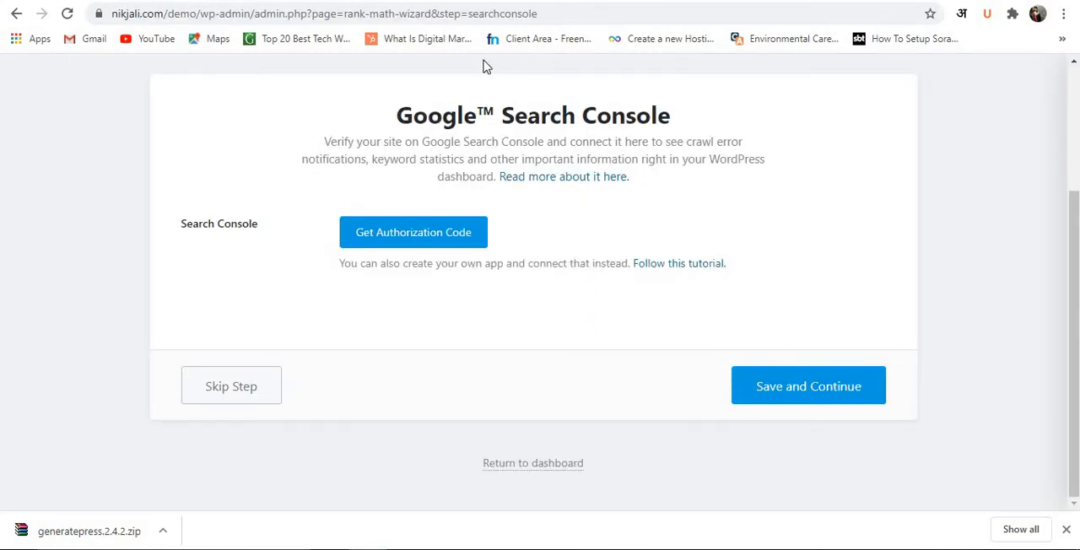
scroll(498, 93, up, 2)
scroll(502, 305, down, 1)
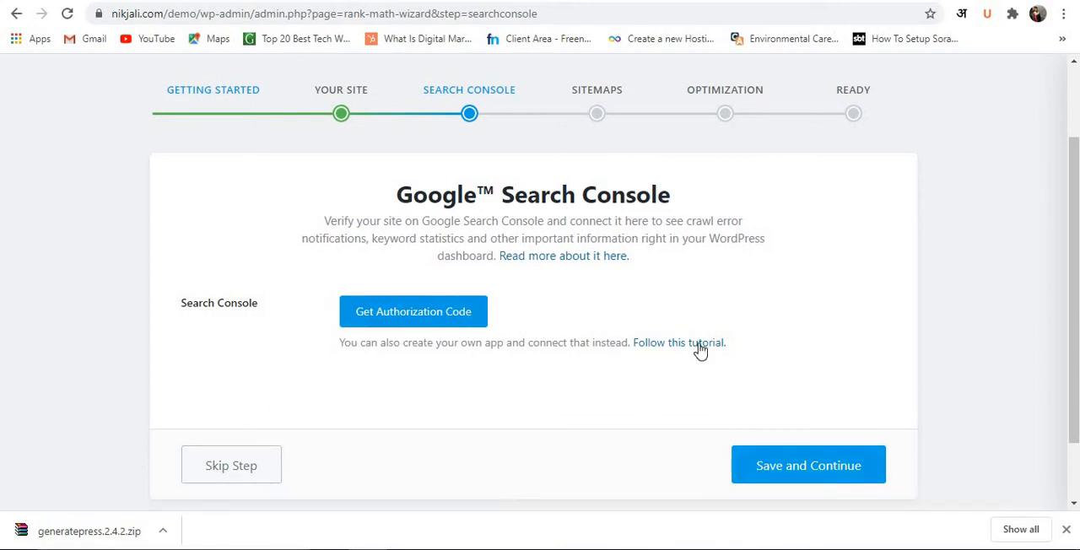
click(268, 471)
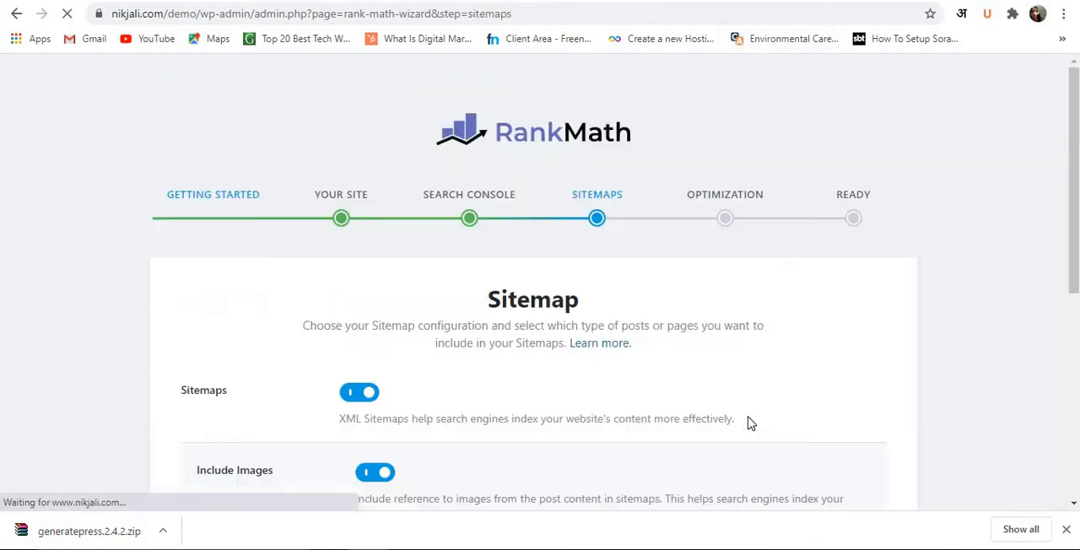
Save the sitemap configuration with sitemaps and images enabled and posts, pages and categories included.
scroll(589, 371, down, 2)
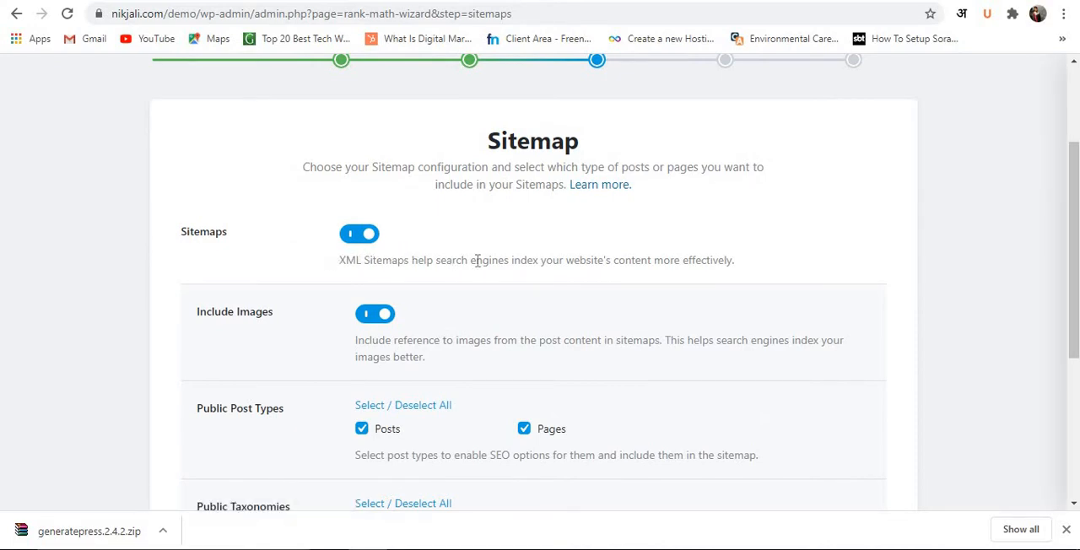
scroll(477, 257, down, 2)
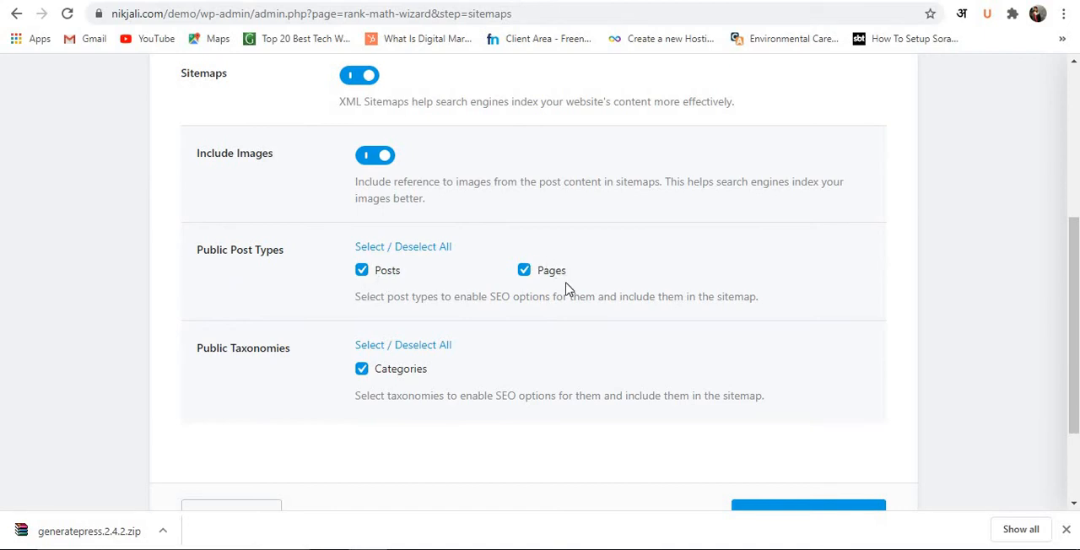
scroll(397, 338, down, 2)
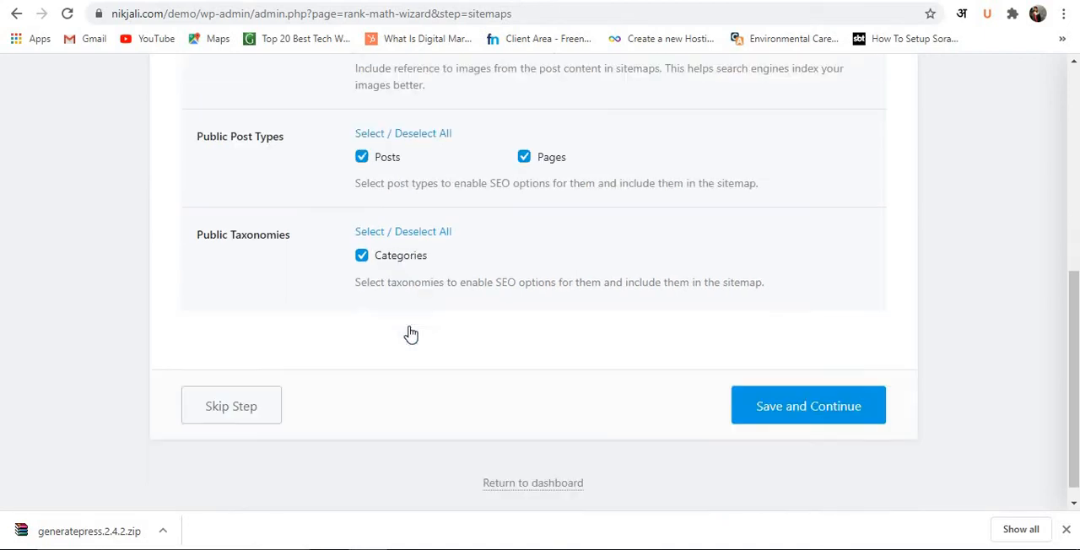
click(793, 397)
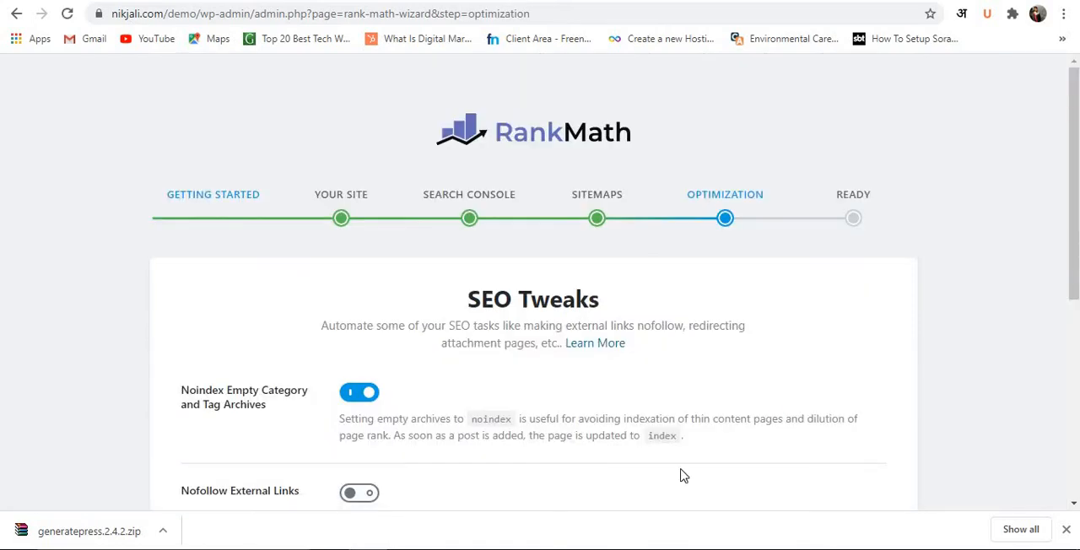
Save the SEO tweaks with empty archives set to noindex, nofollow external links off and external links opening in a new tab.
scroll(684, 477, down, 3)
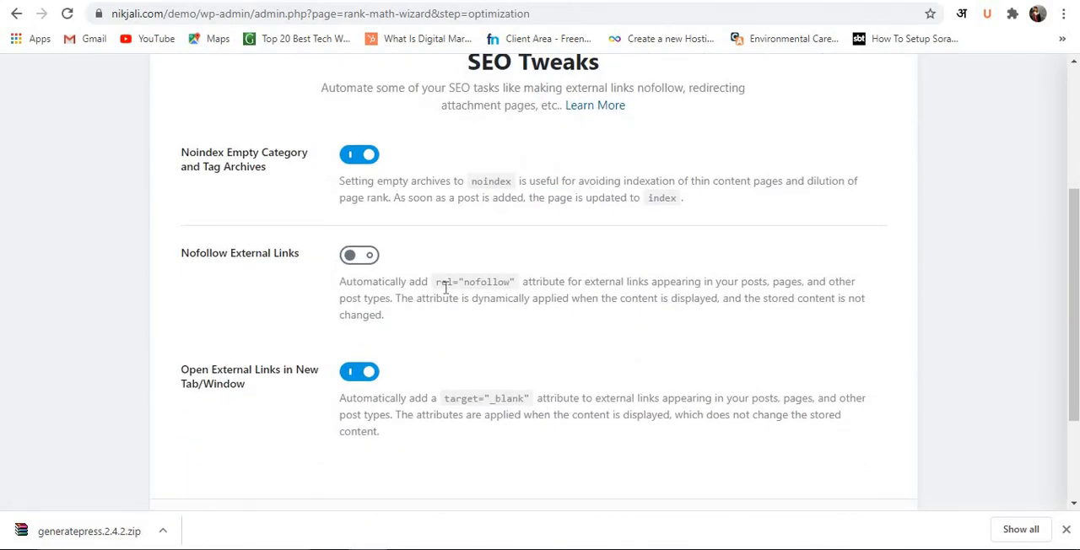
scroll(446, 287, down, 2)
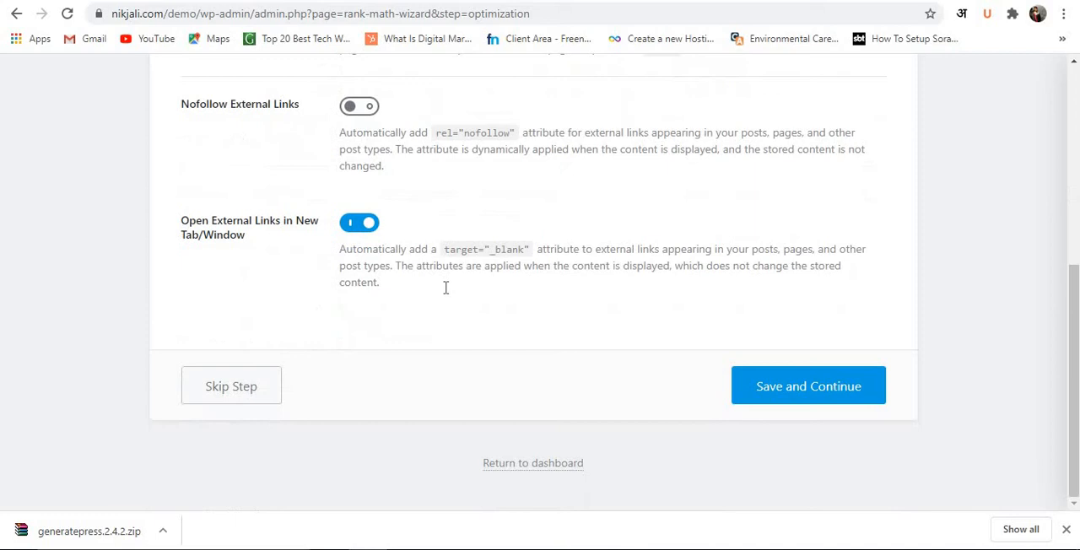
click(759, 385)
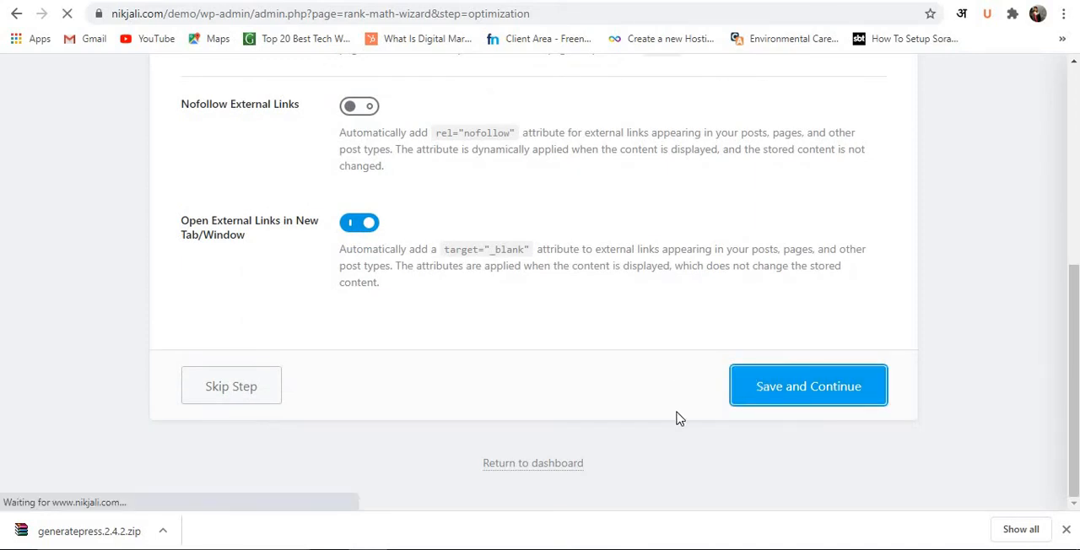
scroll(680, 420, down, 3)
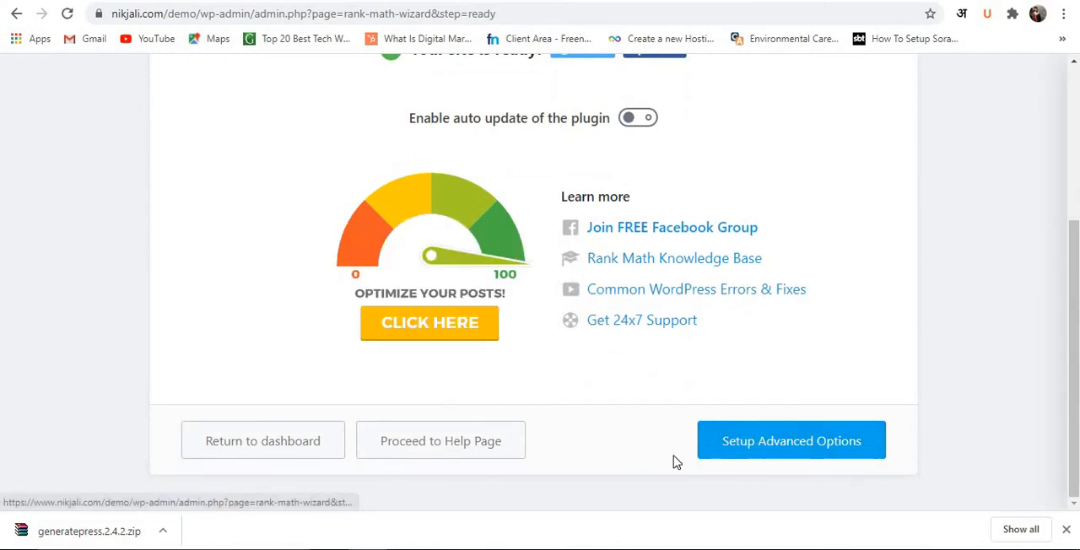
Leave the finished setup wizard for the Rank Math dashboard and enable the Image SEO module.
click(302, 452)
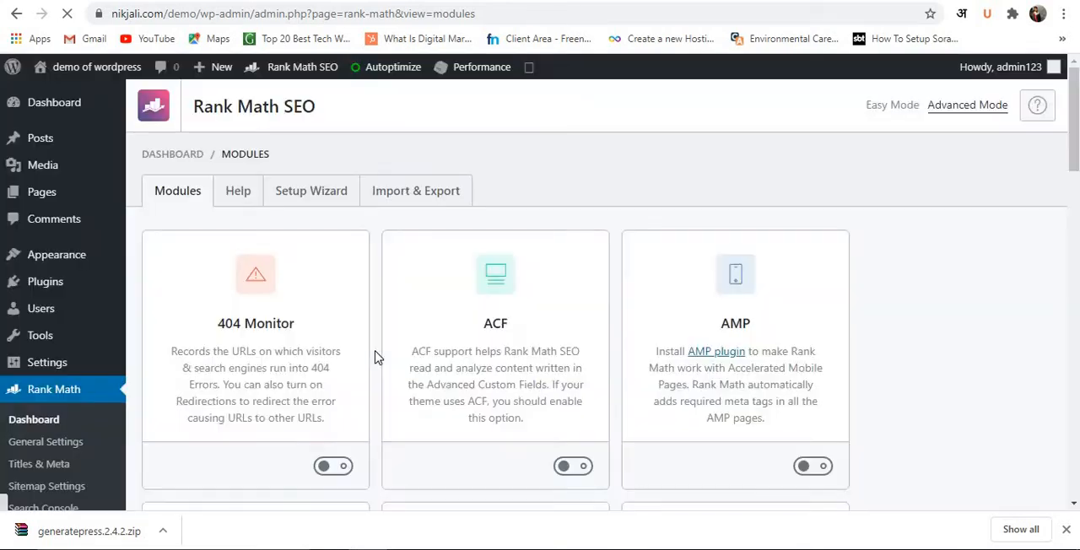
scroll(343, 313, down, 2)
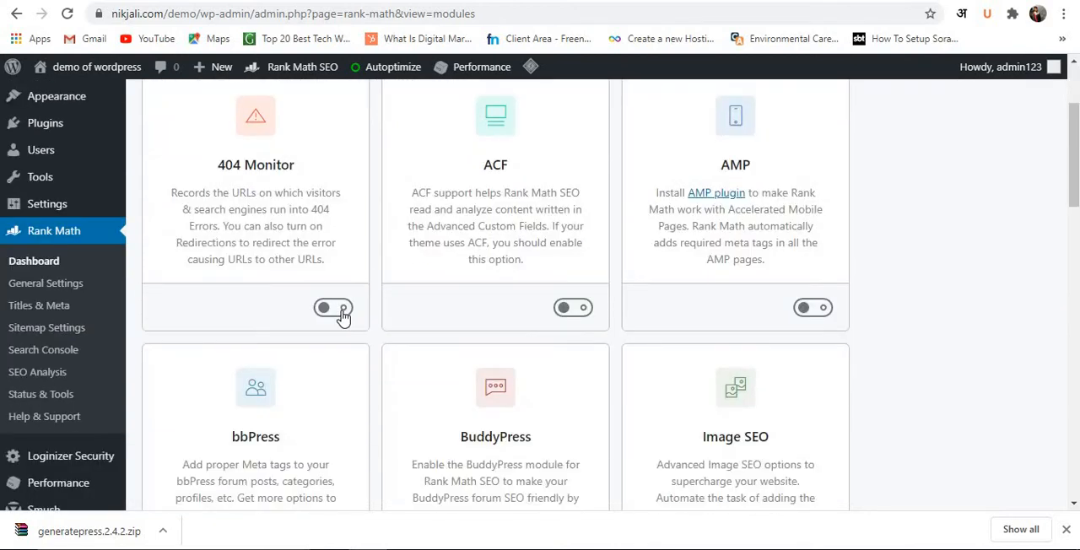
scroll(342, 323, down, 3)
scroll(343, 324, up, 5)
scroll(346, 326, down, 2)
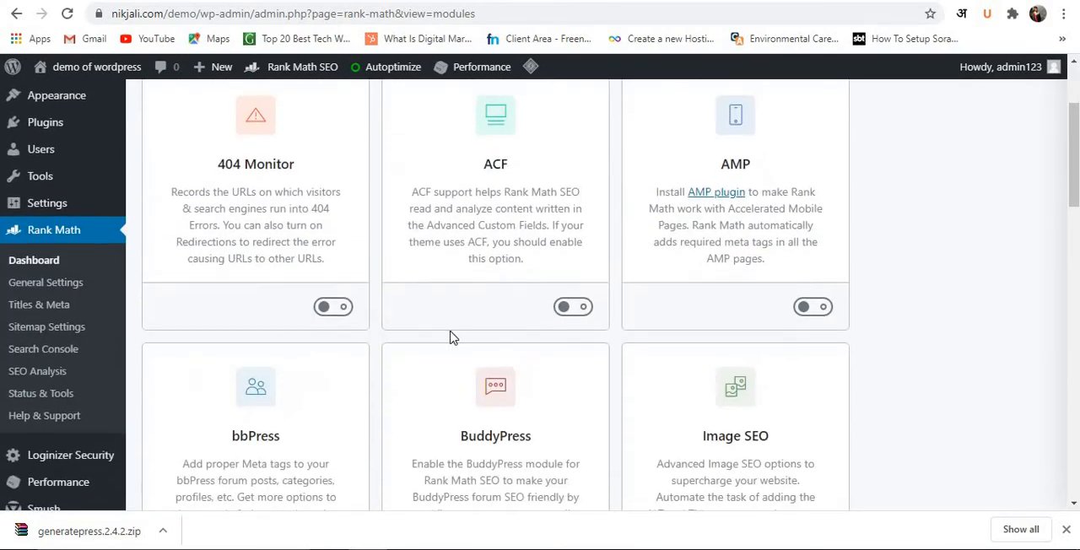
scroll(452, 337, down, 2)
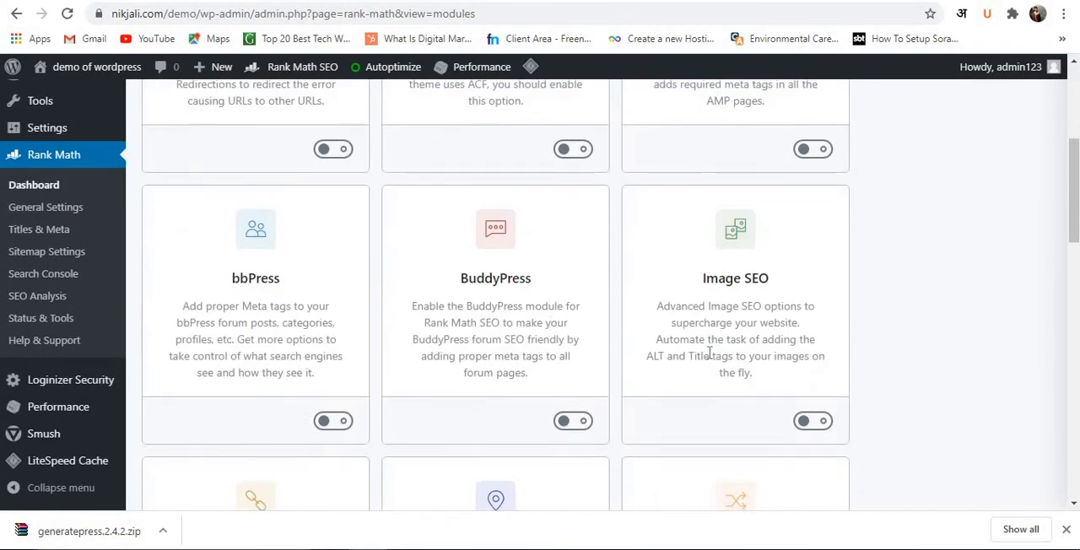
click(812, 424)
Enable the 404 Monitor module in Rank Math.
scroll(803, 359, up, 2)
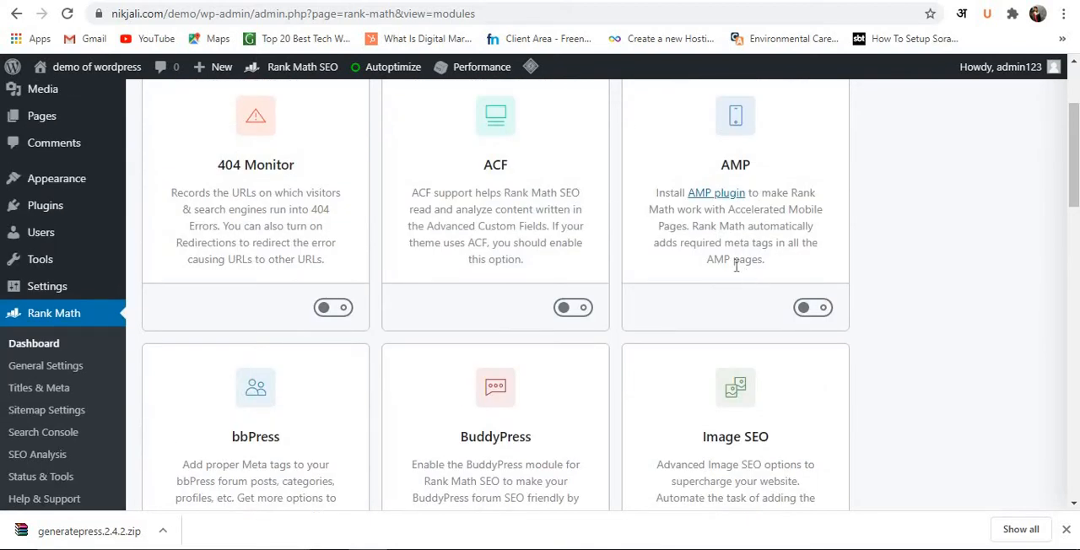
scroll(362, 321, down, 4)
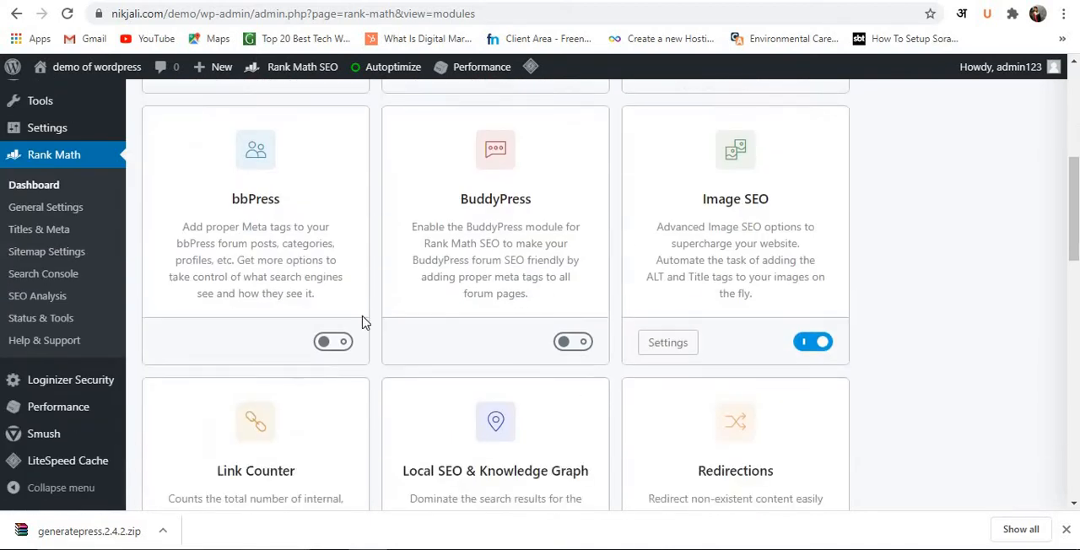
scroll(326, 229, up, 3)
click(335, 234)
scroll(352, 261, down, 9)
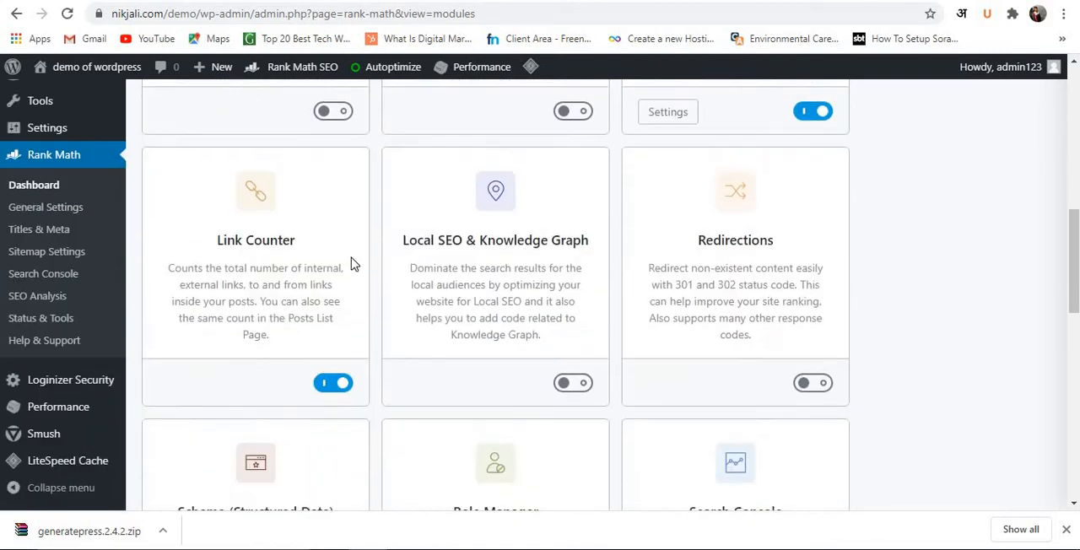
scroll(438, 286, down, 1)
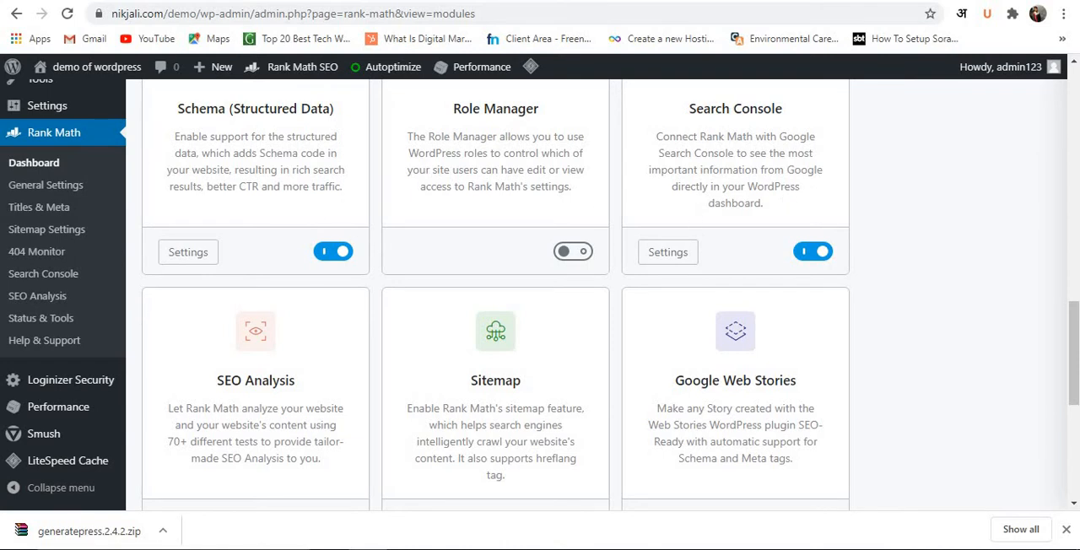
Open Rank Math's Search Console page and follow it to the settings for authorizing Google Search Console access.
click(52, 275)
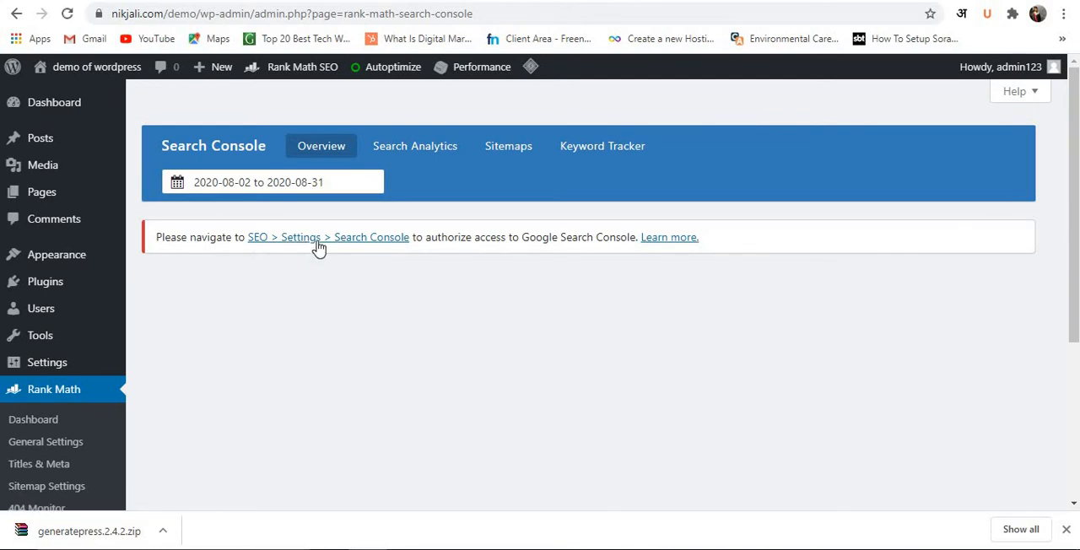
scroll(319, 248, down, 3)
scroll(319, 248, up, 3)
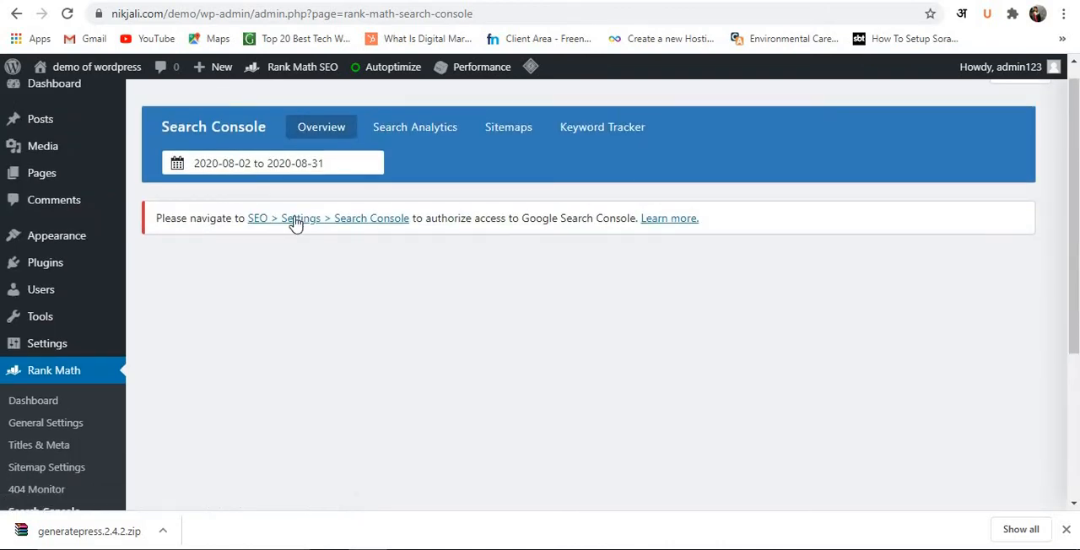
click(292, 219)
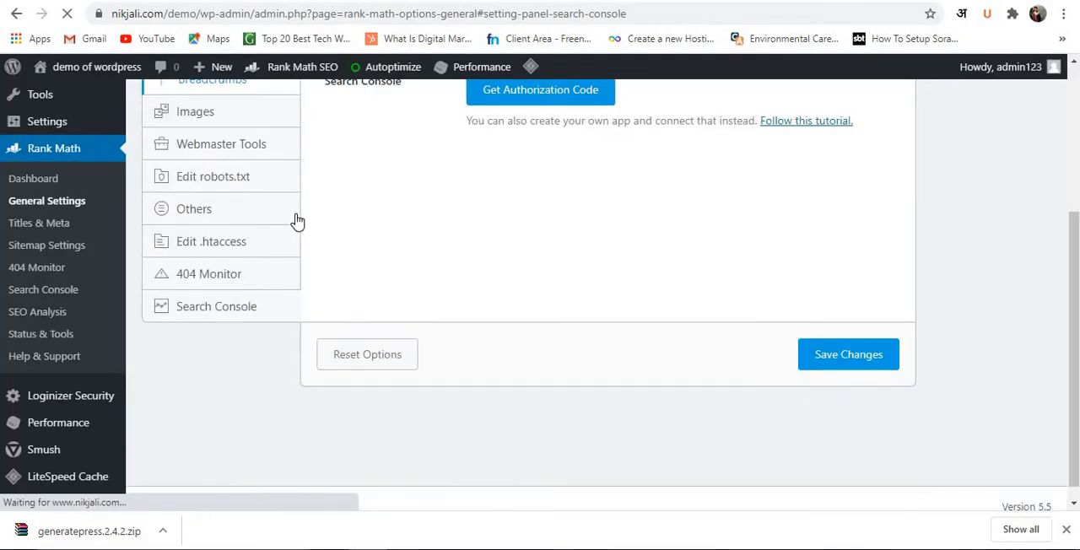
scroll(554, 234, up, 3)
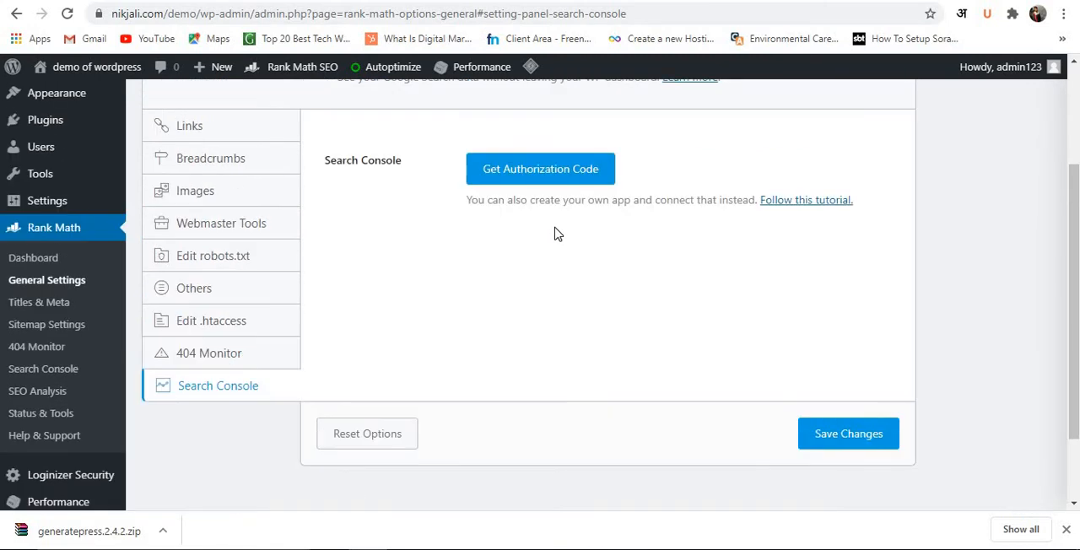
scroll(555, 234, down, 3)
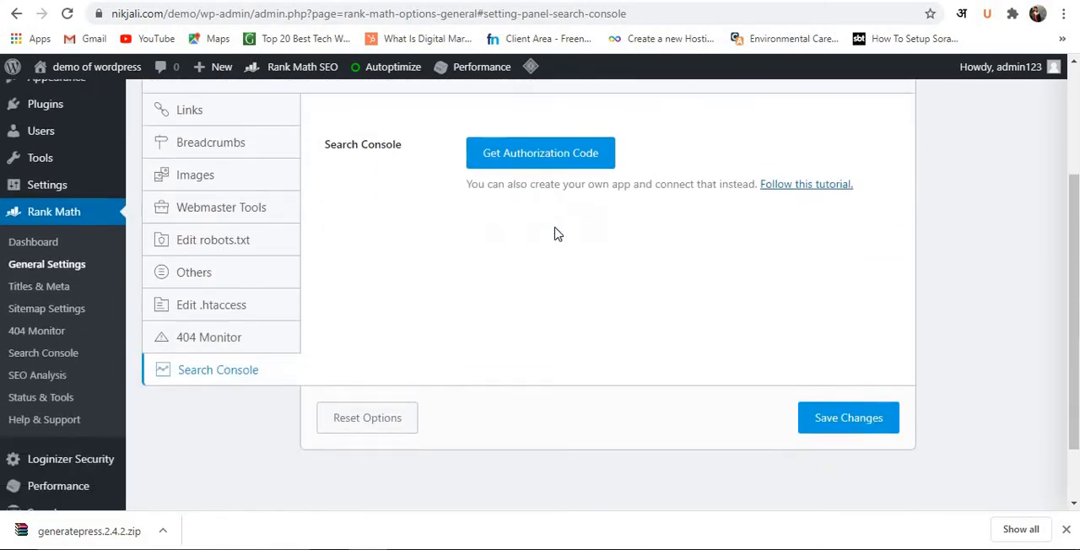
scroll(518, 265, up, 2)
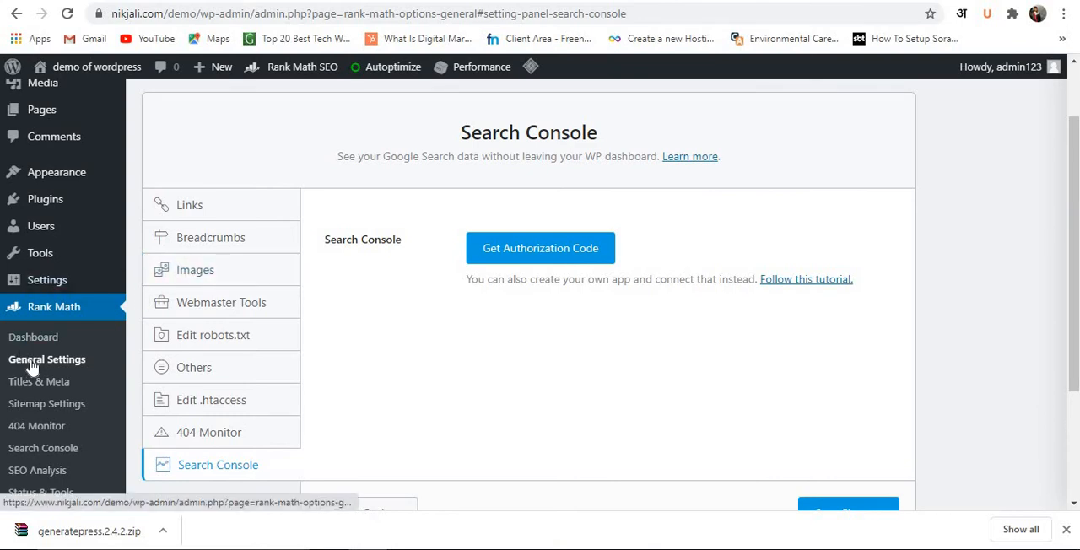
Try "demo of wordpress" as the Google Search Console verification entry in Rank Math's Webmaster Tools settings.
click(243, 314)
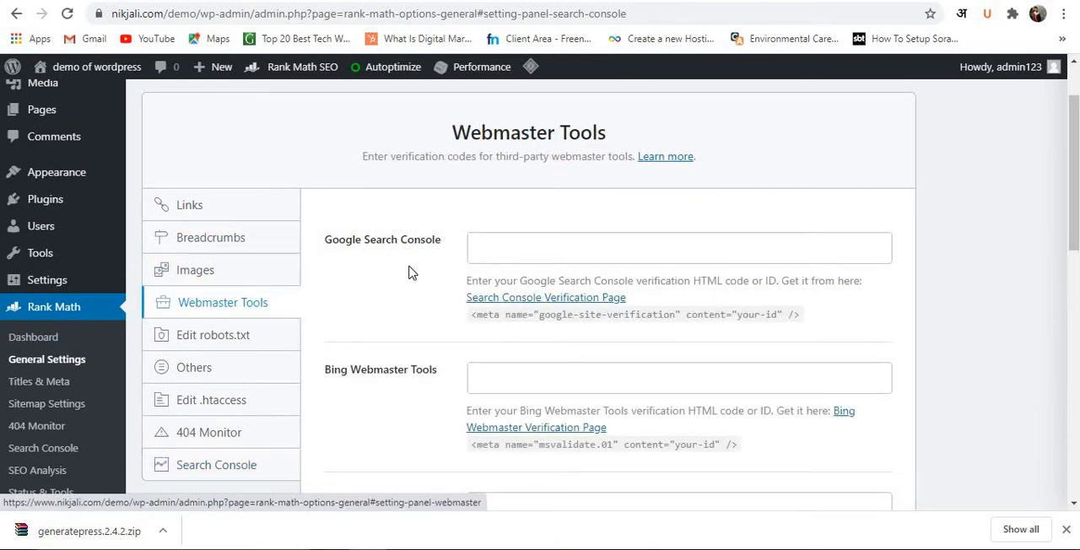
scroll(536, 262, down, 1)
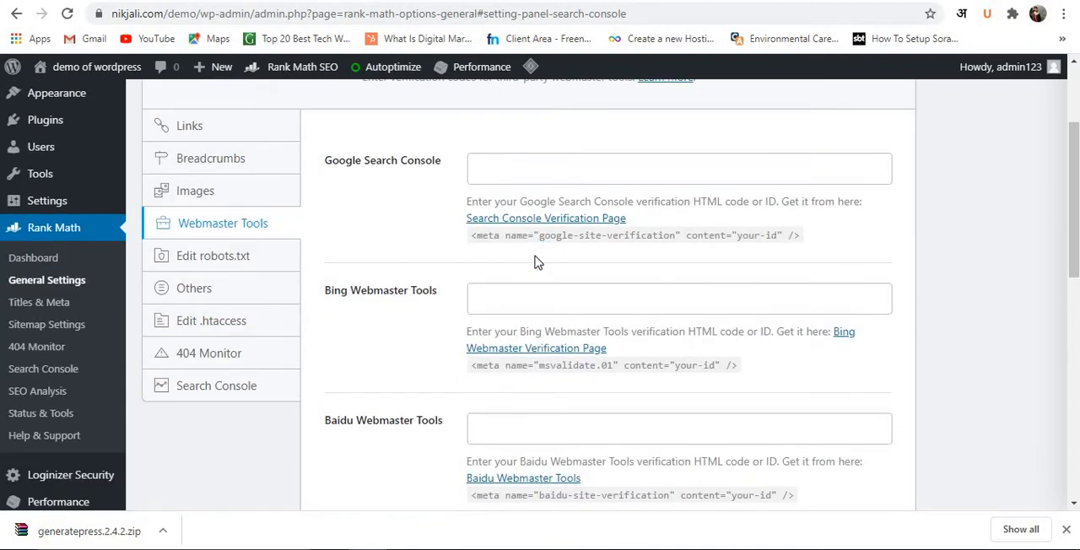
click(539, 175)
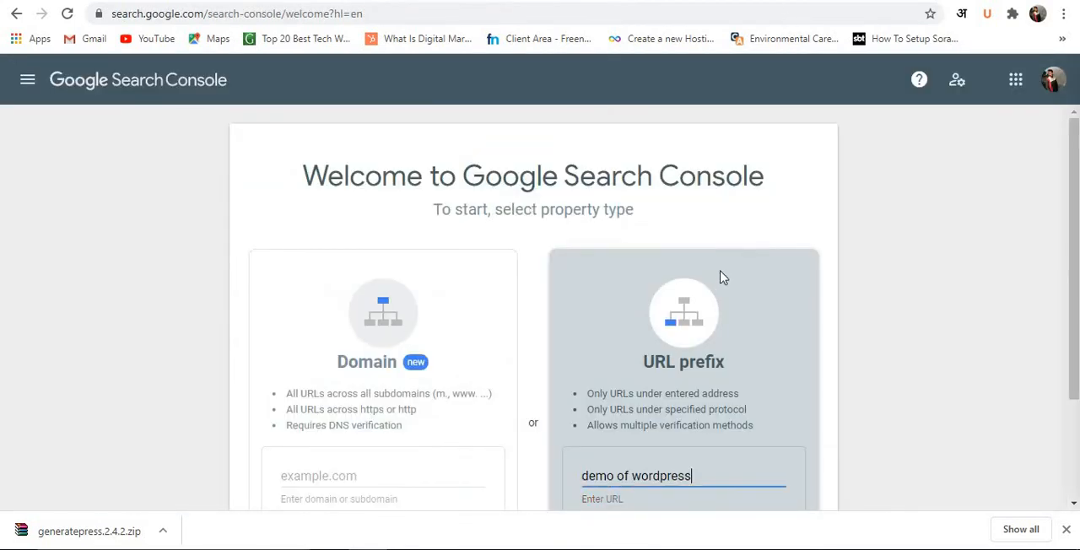
scroll(692, 362, down, 2)
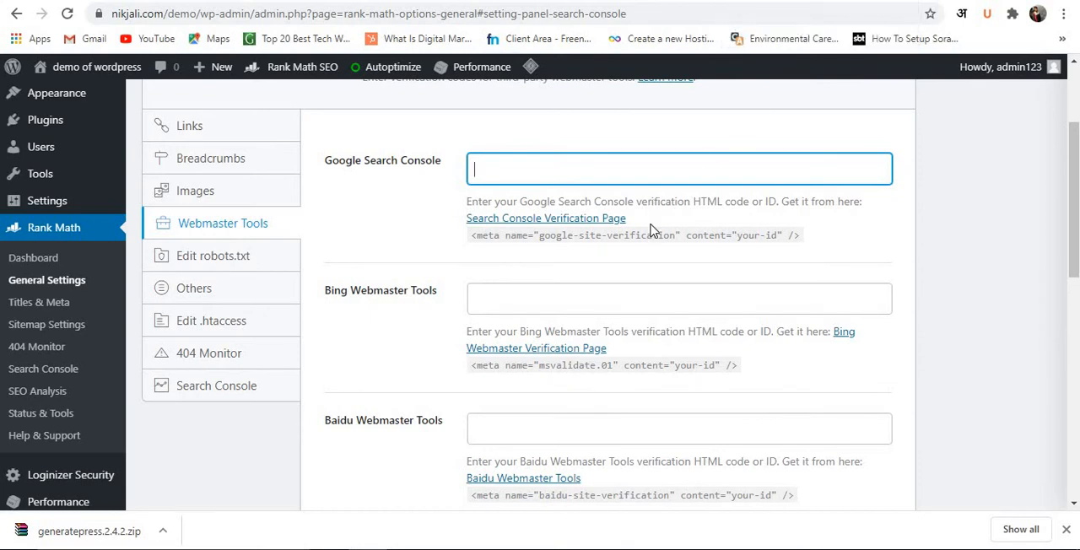
click(662, 248)
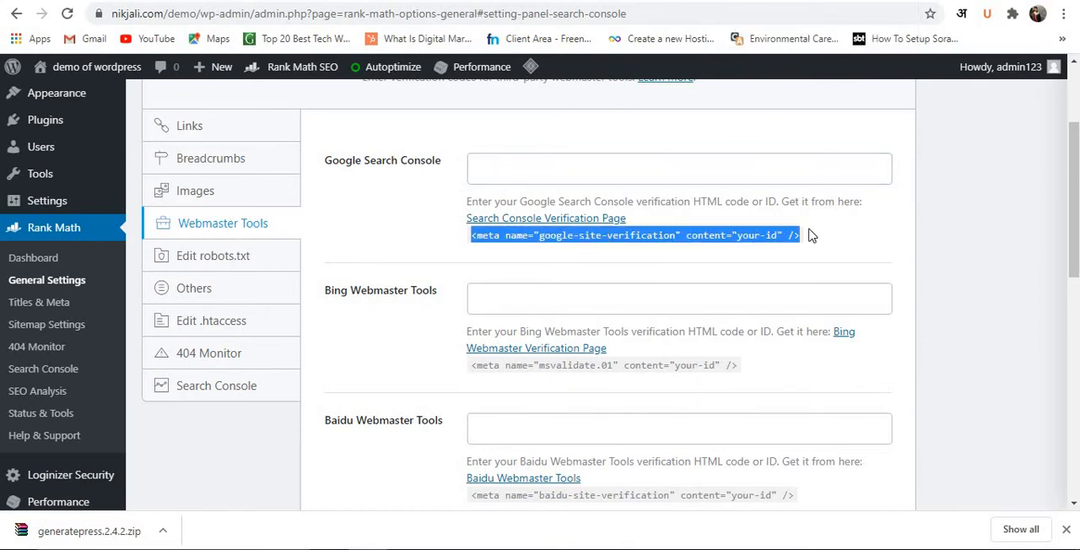
click(727, 238)
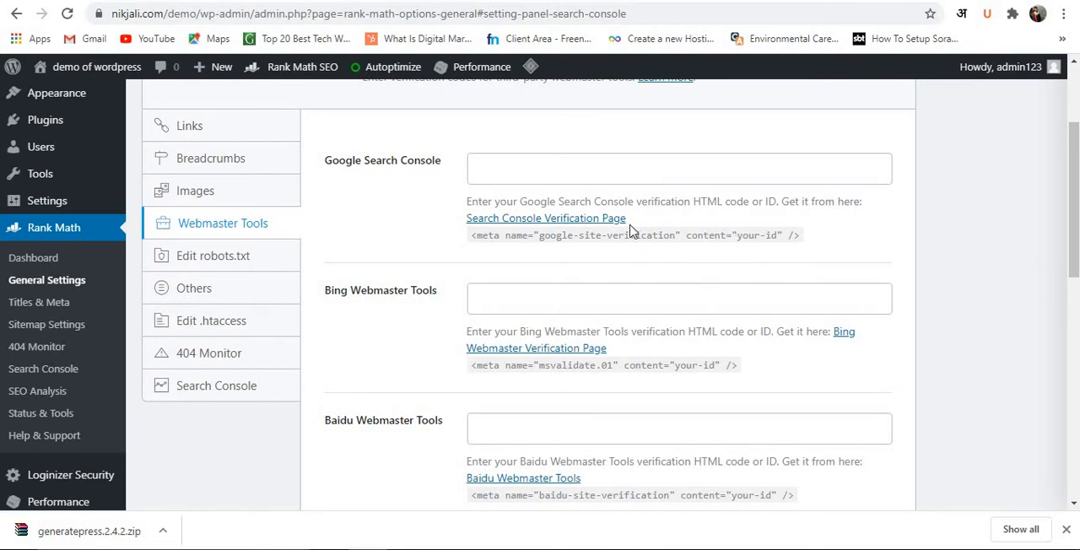
click(626, 160)
text(demo of wordpress)
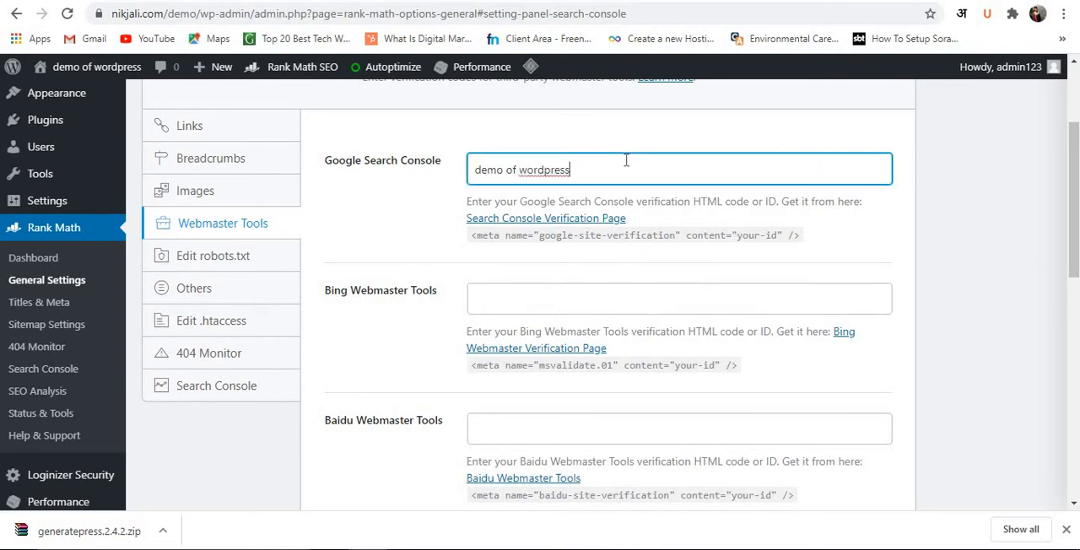
Look through the remaining webmaster verification fields and reopen the Search Console section of the general settings.
scroll(544, 499, down, 6)
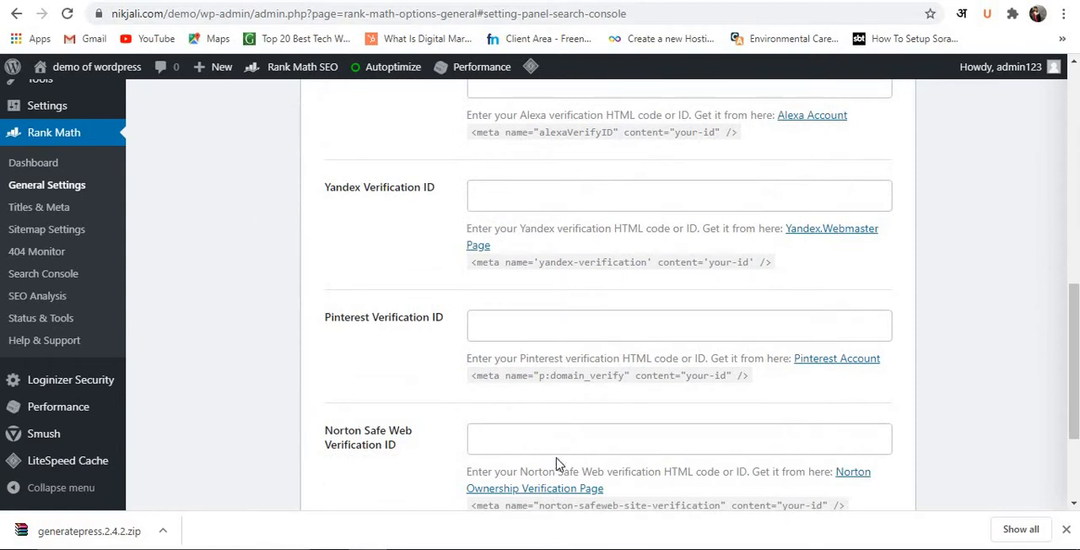
scroll(597, 426, down, 2)
scroll(813, 403, up, 8)
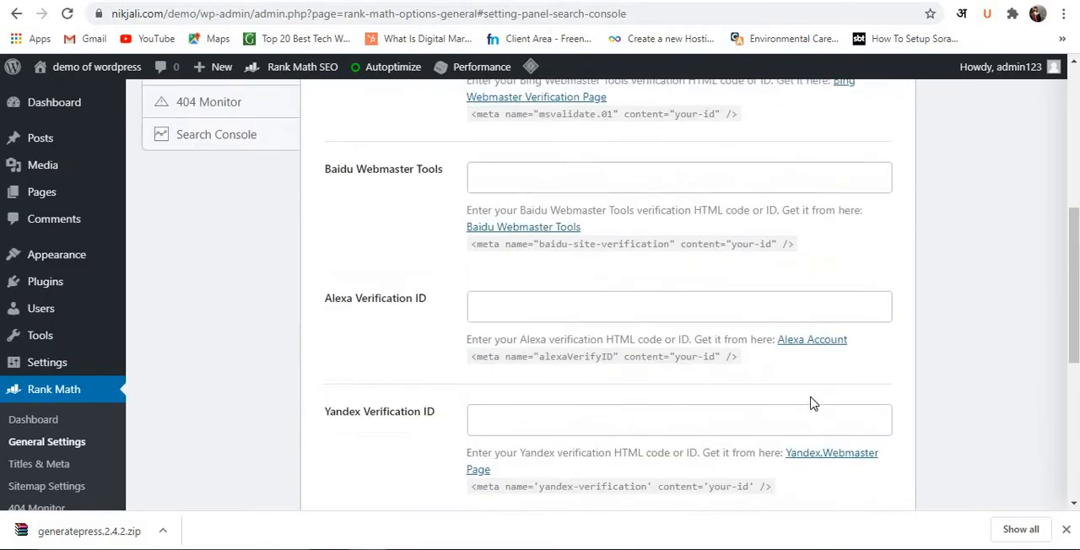
scroll(64, 379, down, 3)
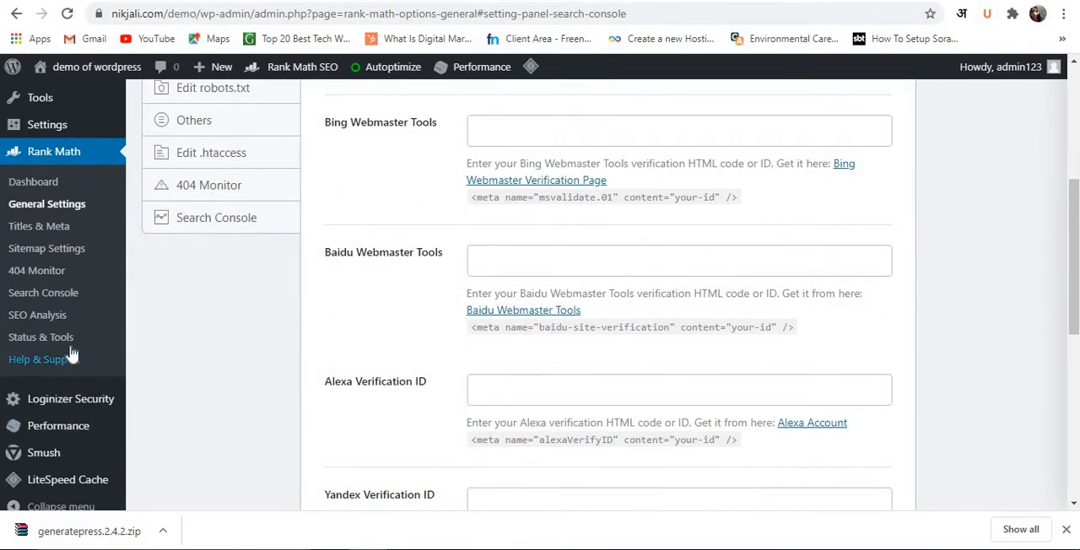
scroll(559, 268, up, 3)
scroll(472, 303, down, 1)
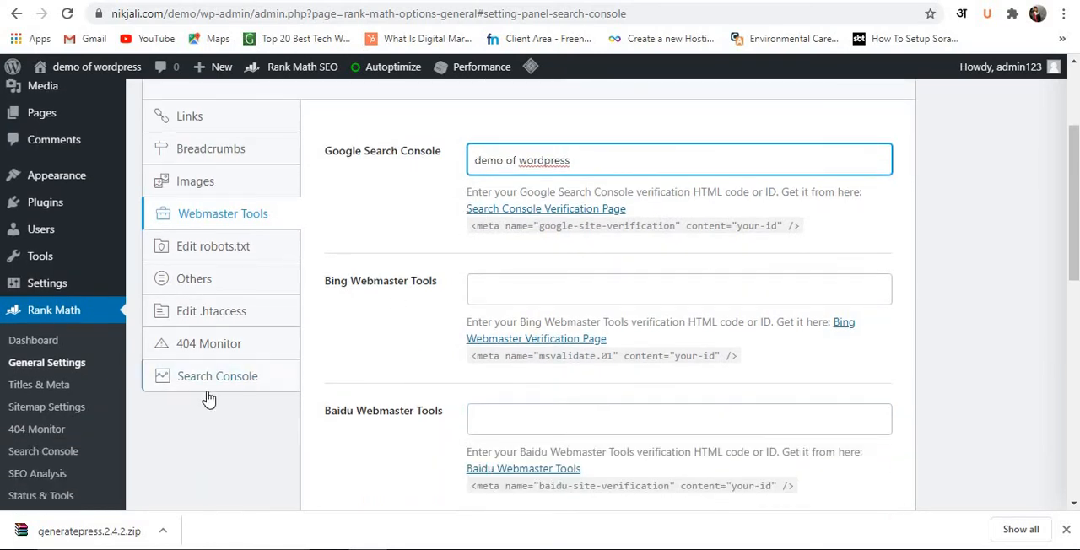
click(209, 384)
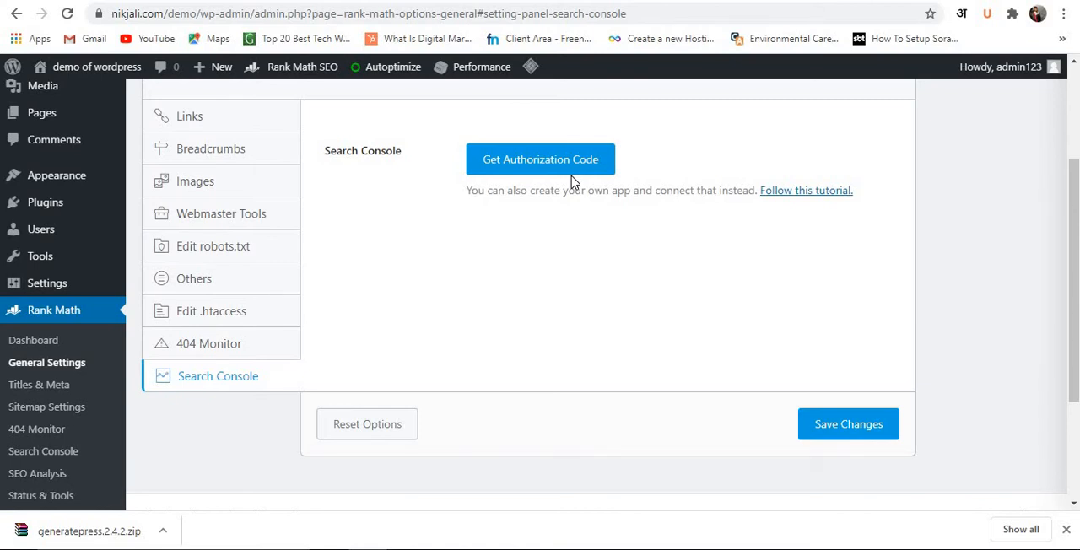
Leave the Rank Math settings without saving and move the Privacy Policy draft and Sample Page to the trash.
mouse_move(76, 213)
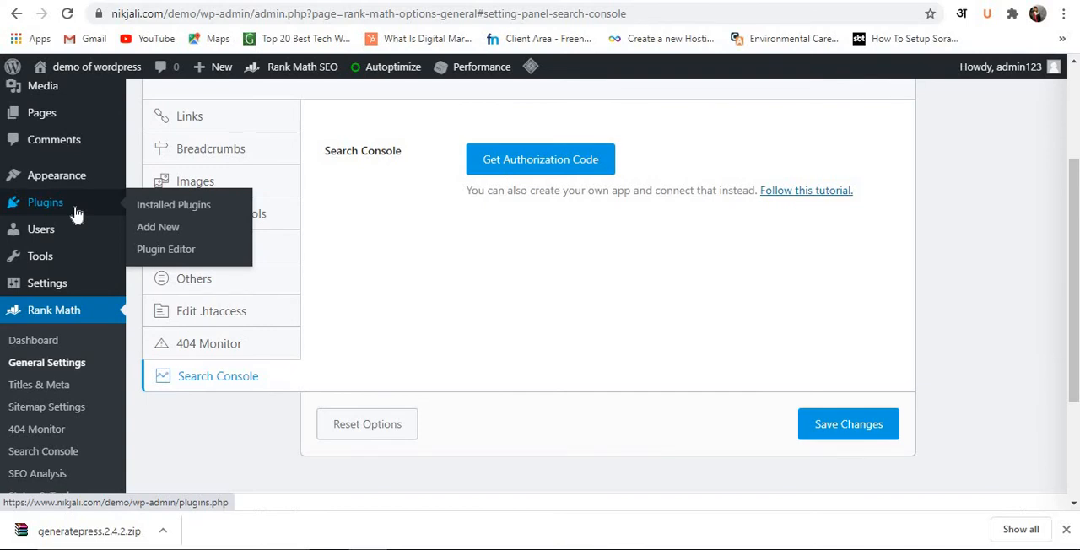
click(70, 117)
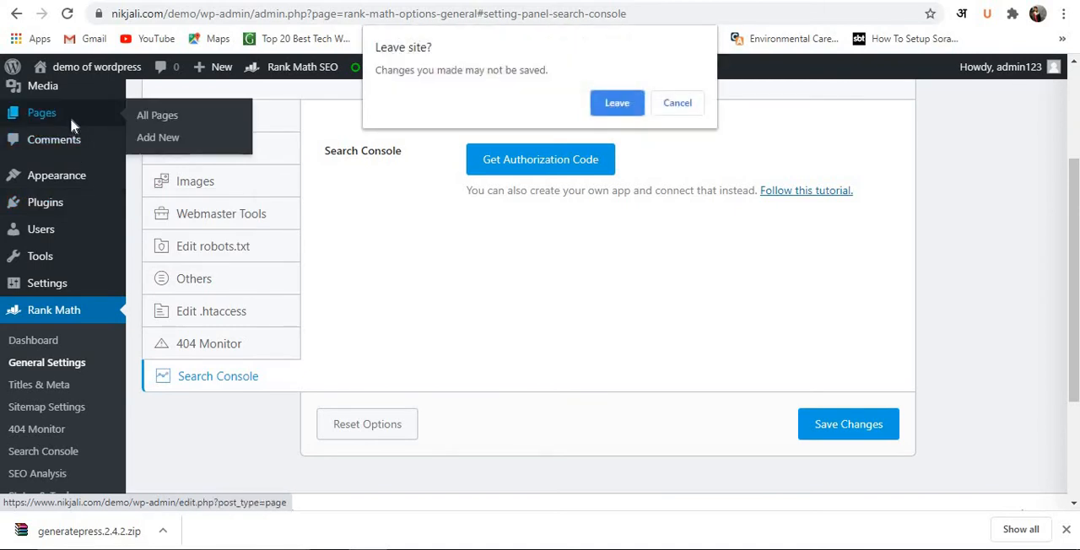
click(596, 103)
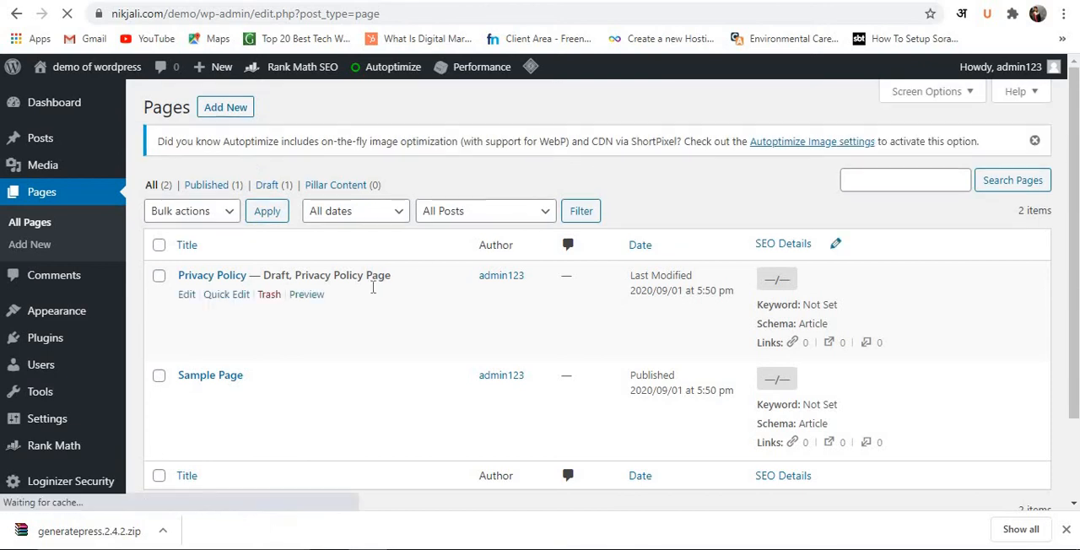
scroll(444, 290, down, 2)
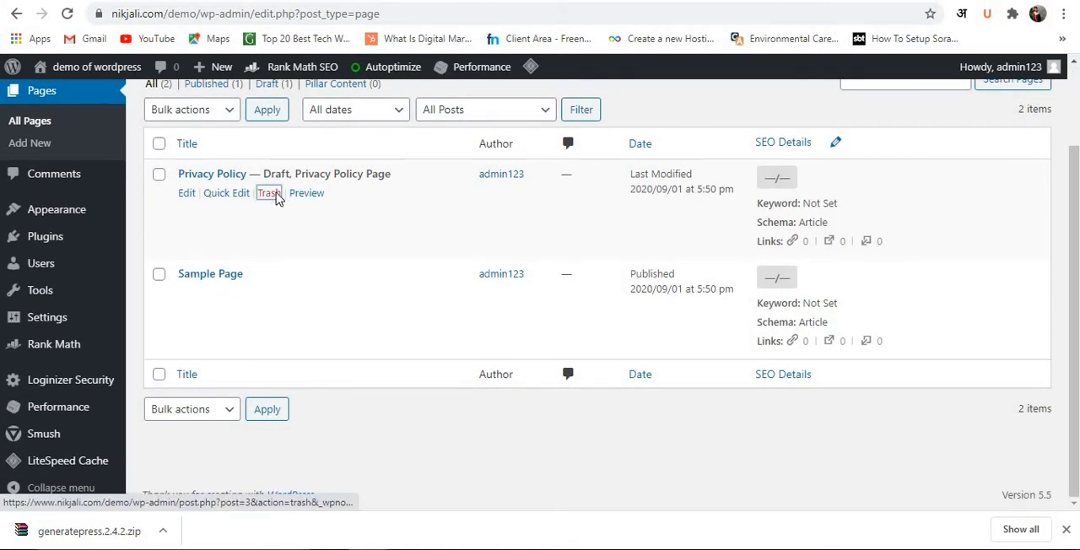
click(270, 193)
click(268, 295)
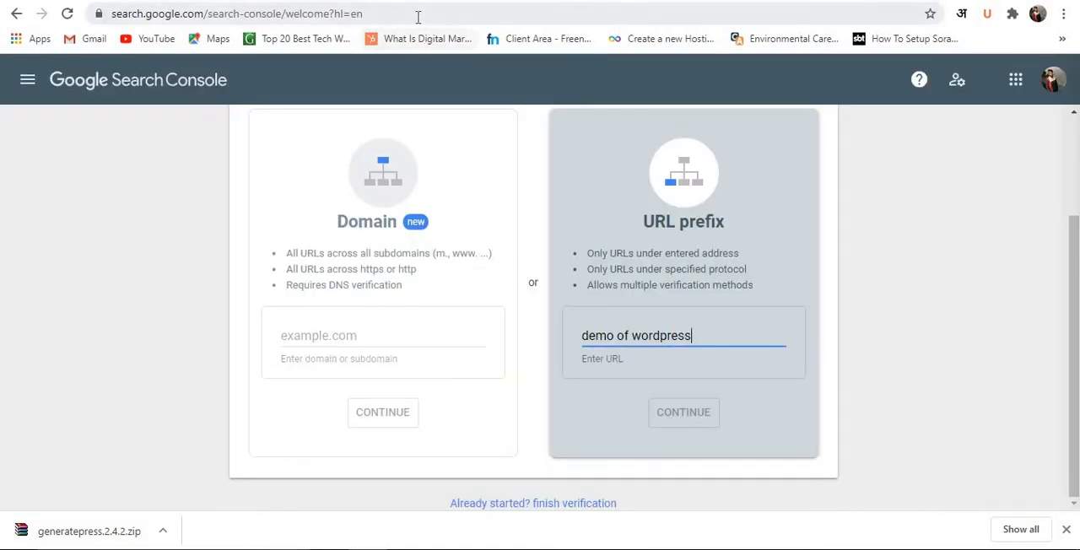
Search the web for "free privacy policy generator" and open the privacypolicygenerator.info site.
click(418, 14)
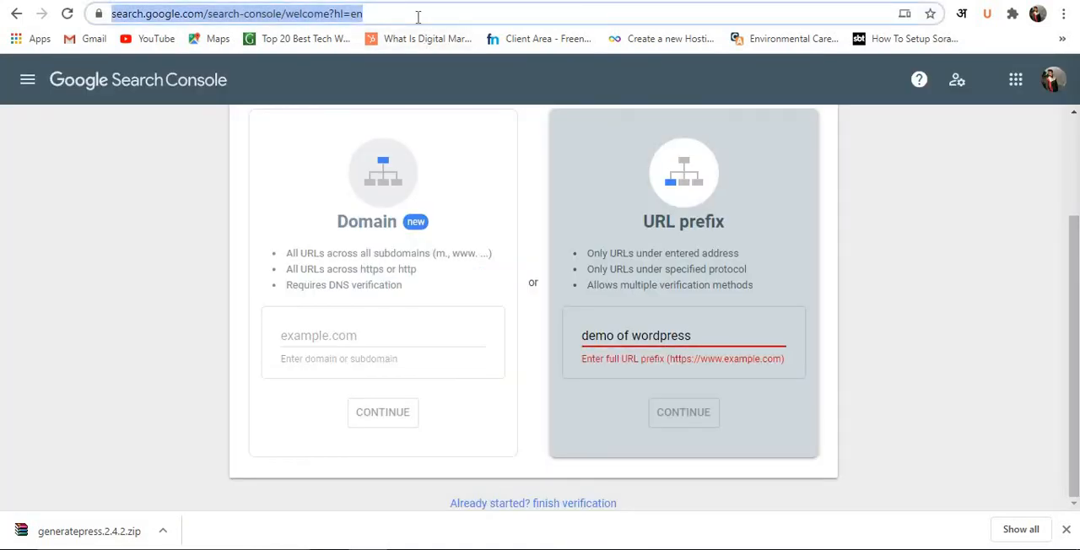
text(free)
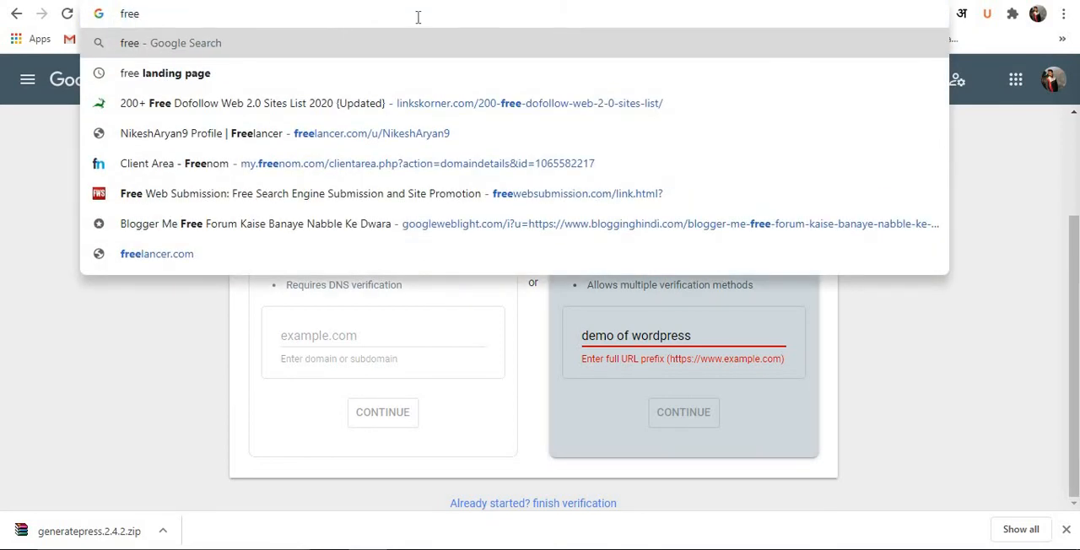
text( pri)
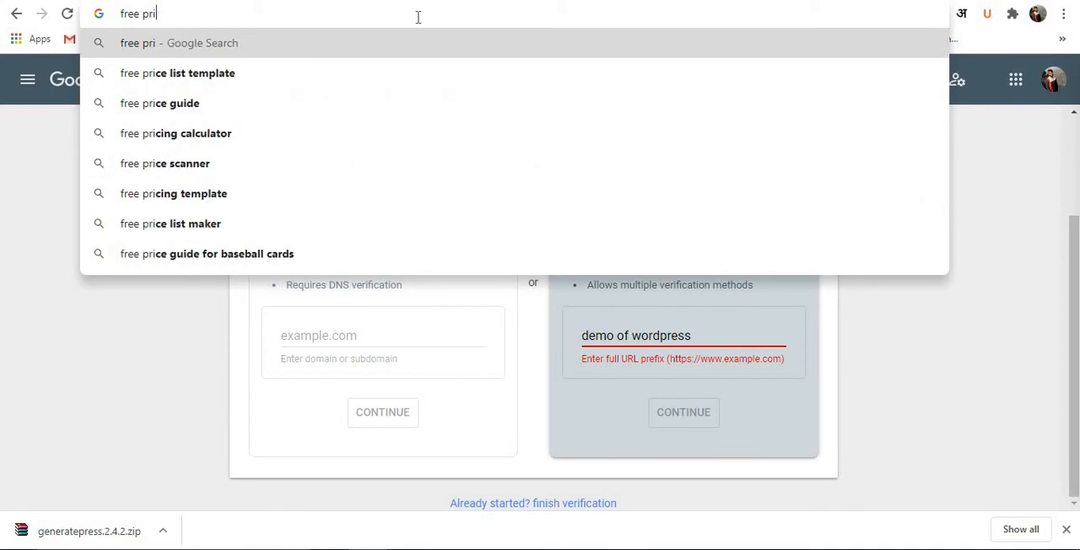
text(v)
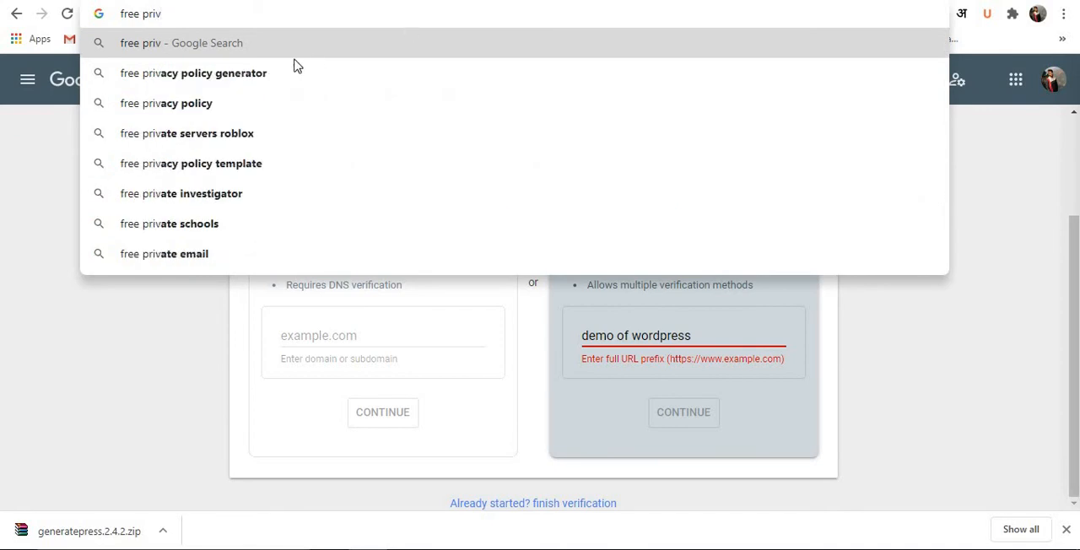
click(252, 74)
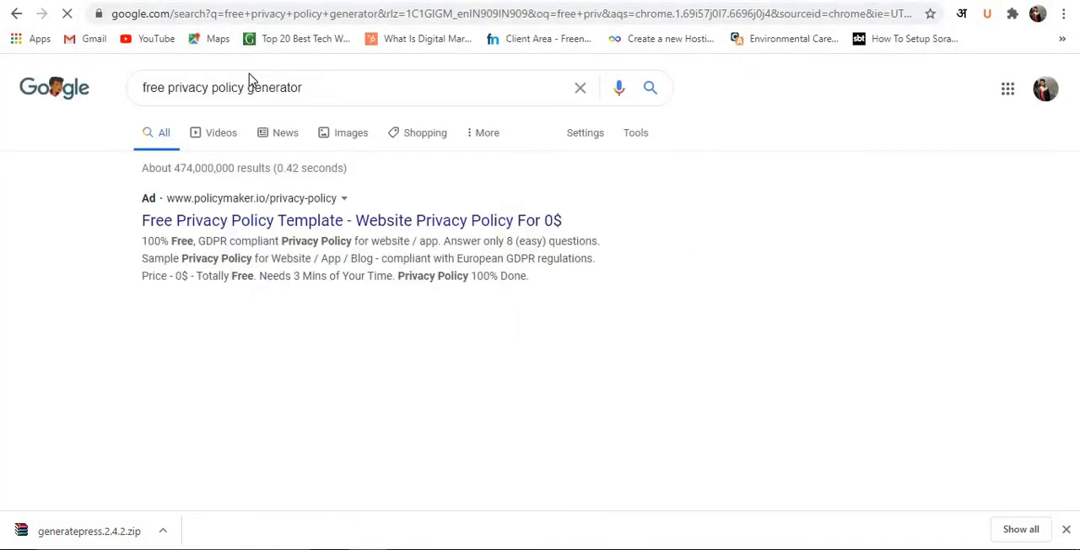
scroll(308, 253, down, 4)
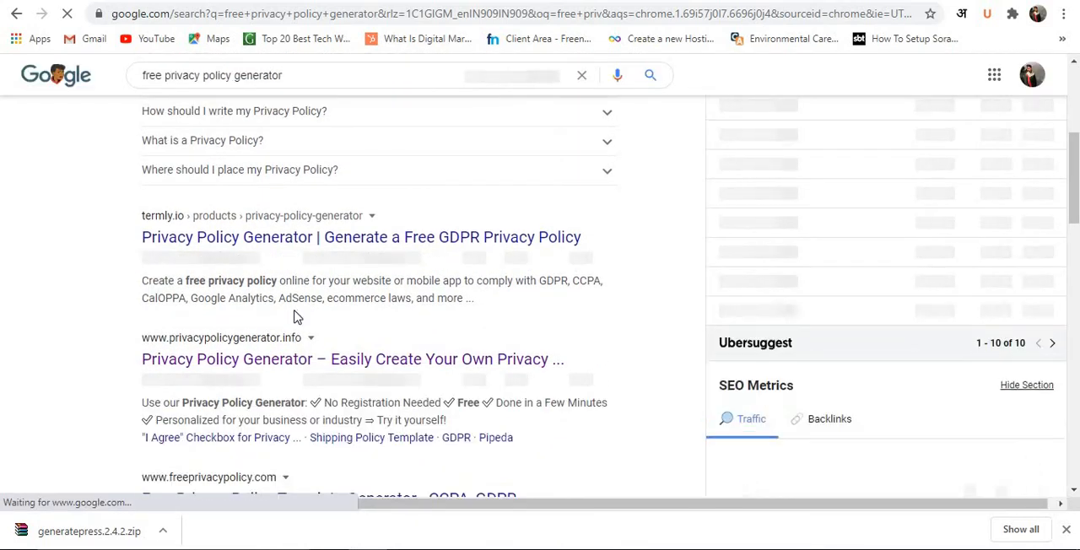
click(293, 361)
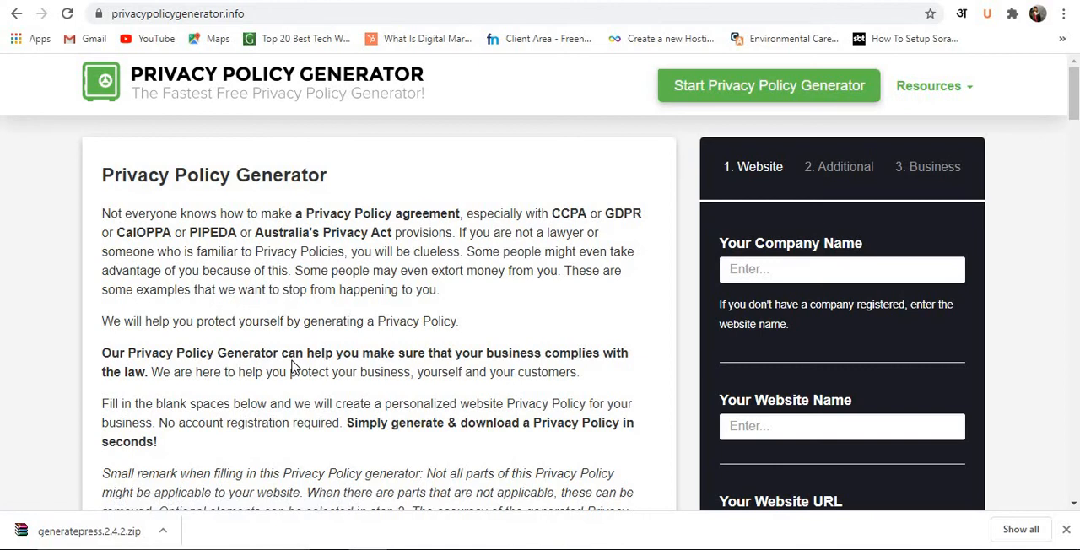
Review the privacy policy generator's company and website fields, its usage instructions and the sample policy text.
scroll(870, 266, down, 3)
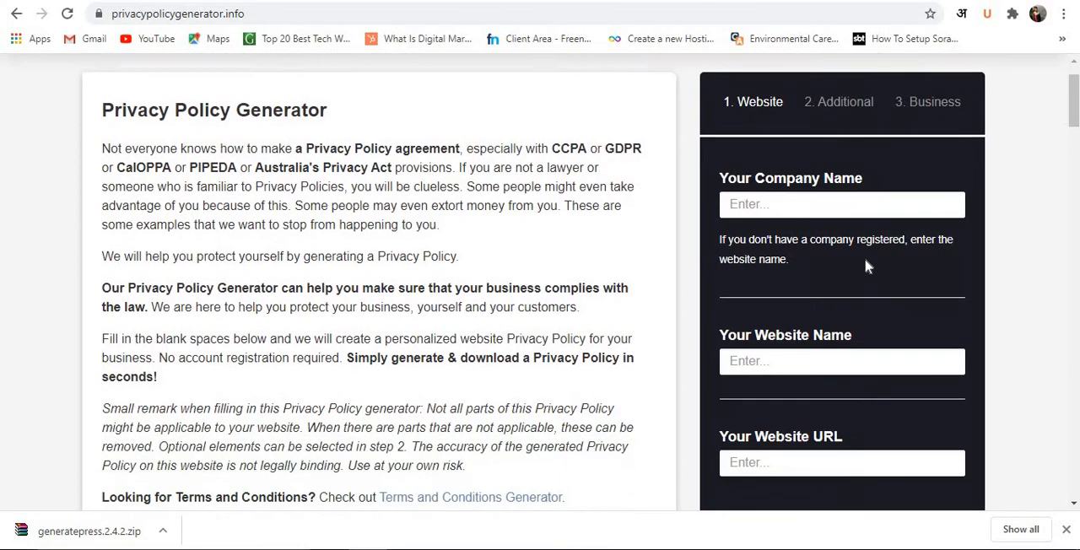
scroll(815, 328, up, 2)
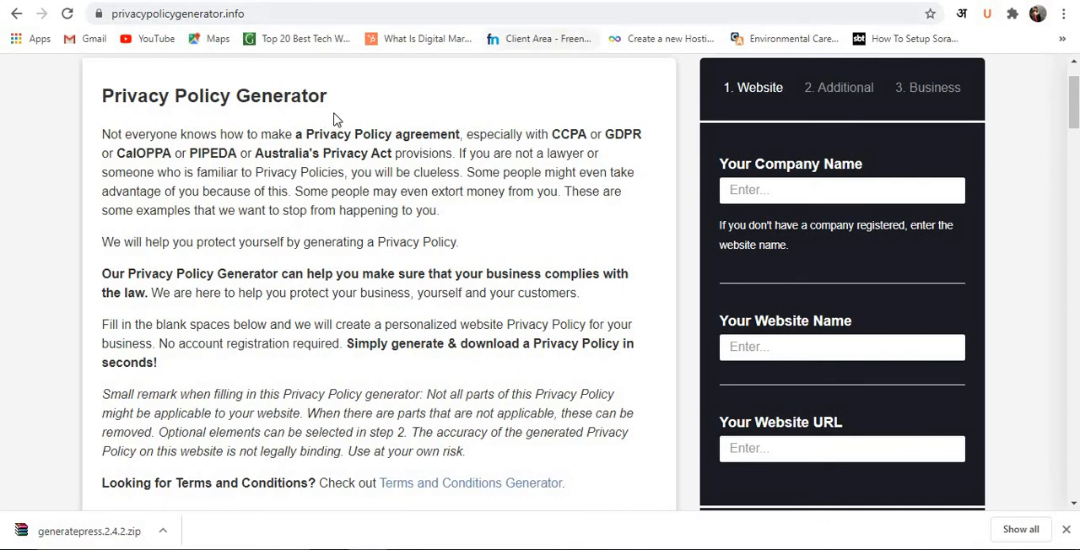
scroll(331, 151, down, 7)
scroll(331, 151, down, 9)
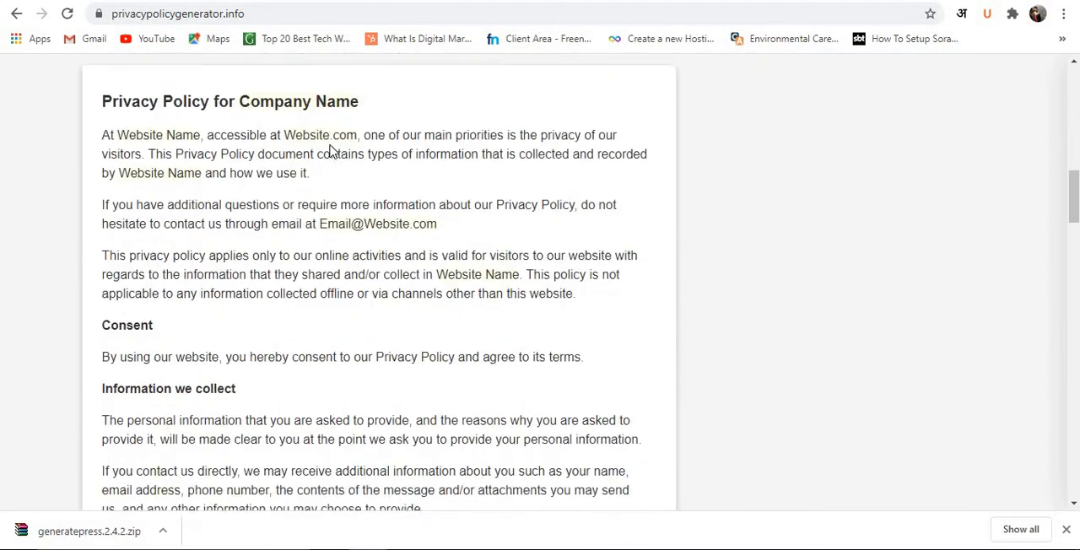
scroll(331, 150, down, 14)
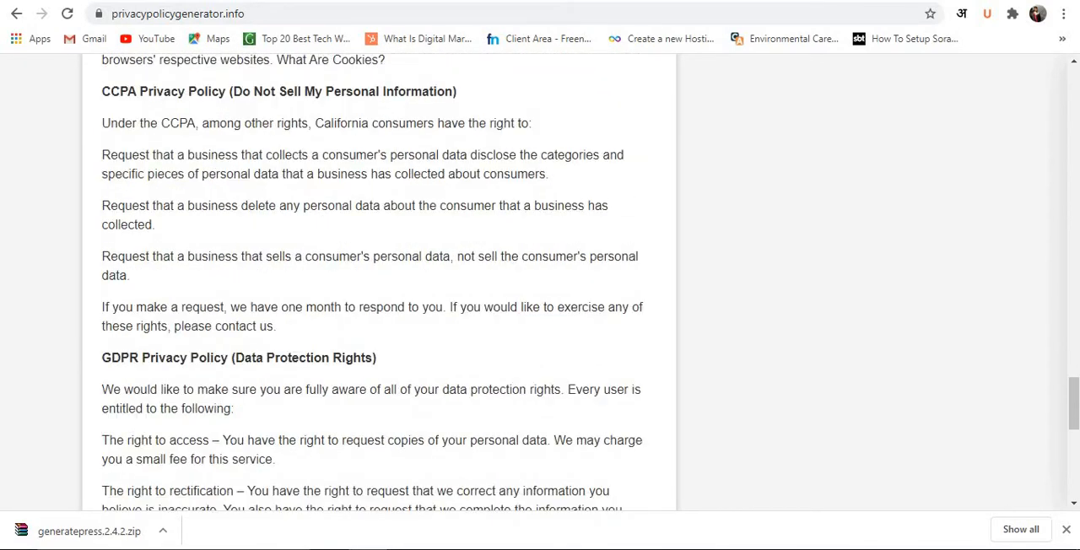
scroll(887, 241, up, 14)
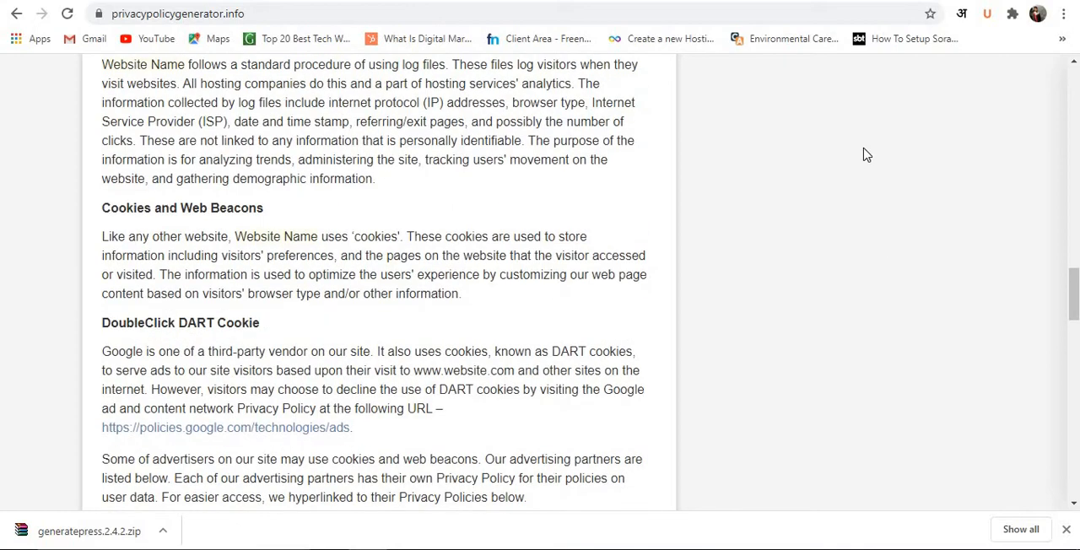
scroll(865, 155, up, 8)
scroll(865, 155, up, 15)
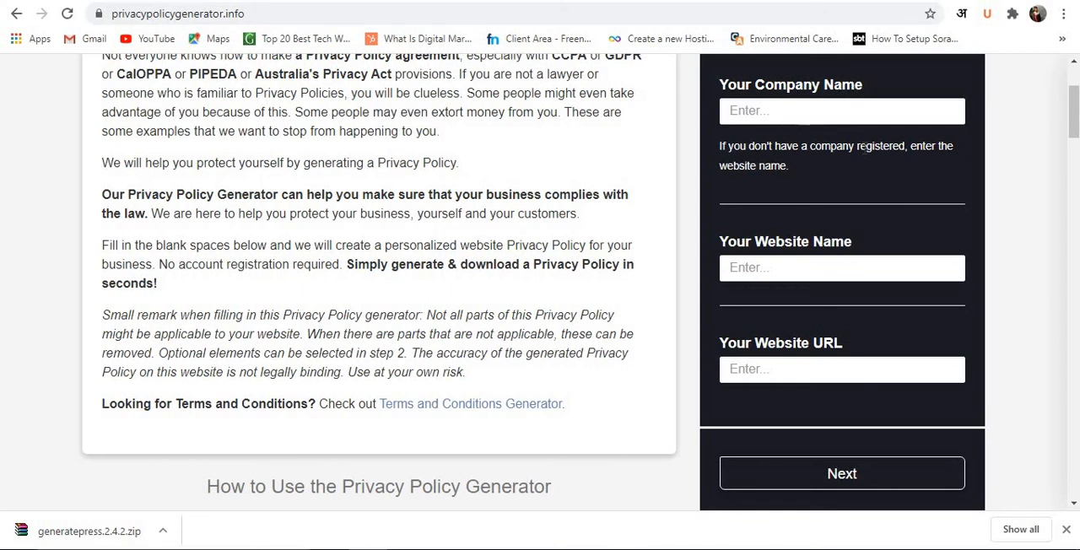
scroll(400, 222, down, 7)
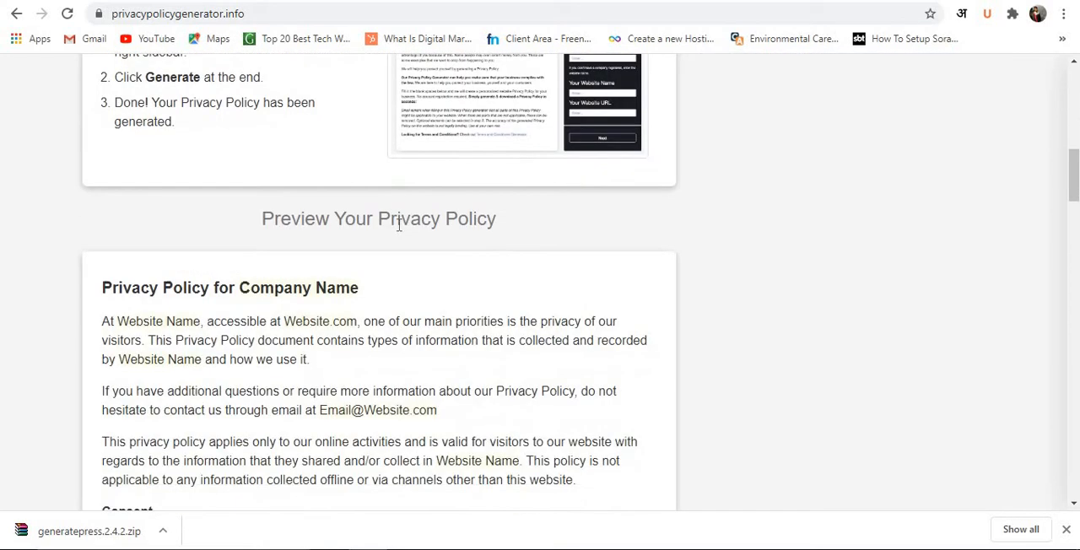
scroll(447, 337, down, 5)
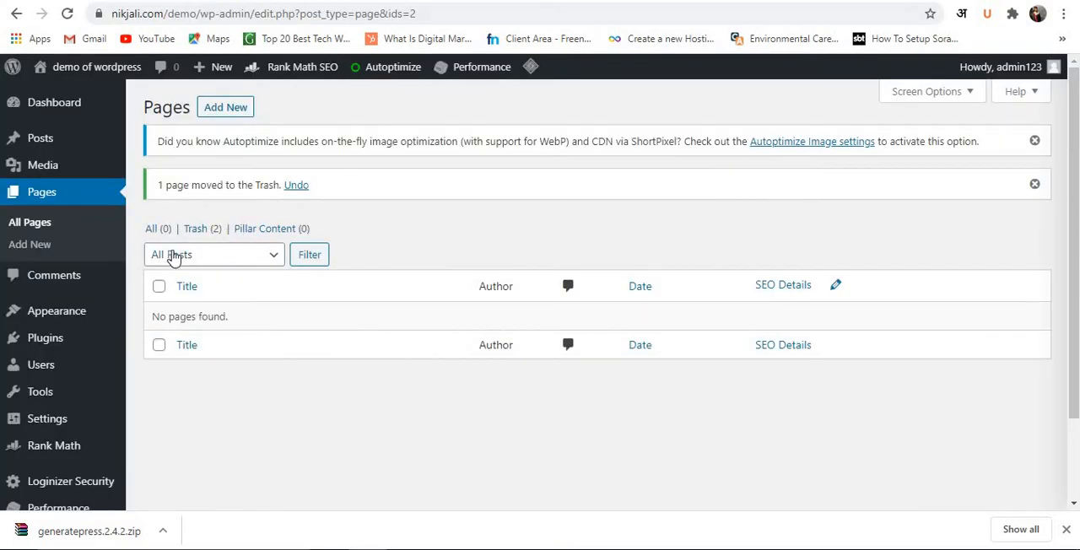
Start a new page in the WordPress site and return to the sample text on the privacy policy generator.
click(235, 110)
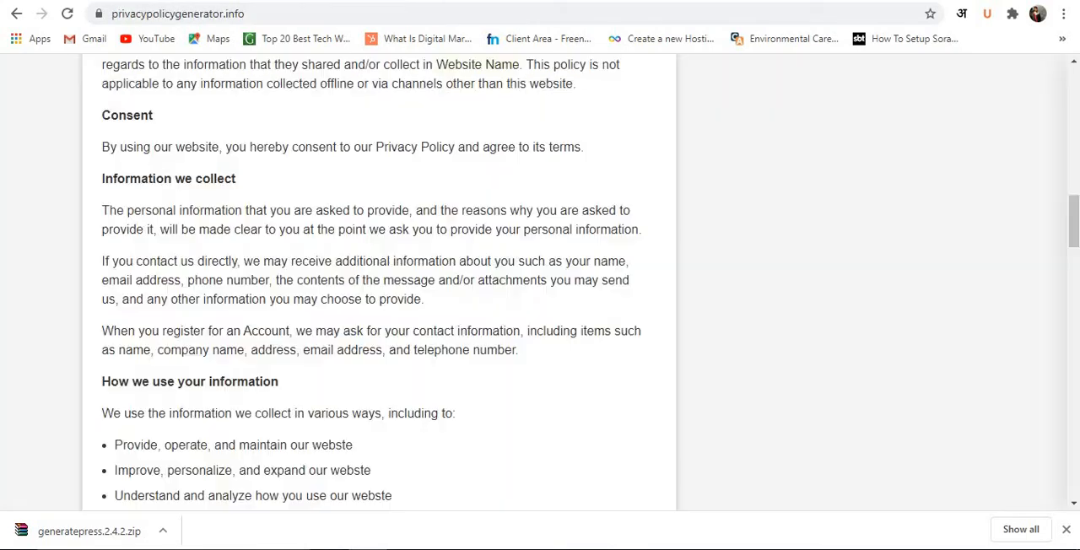
scroll(465, 167, down, 7)
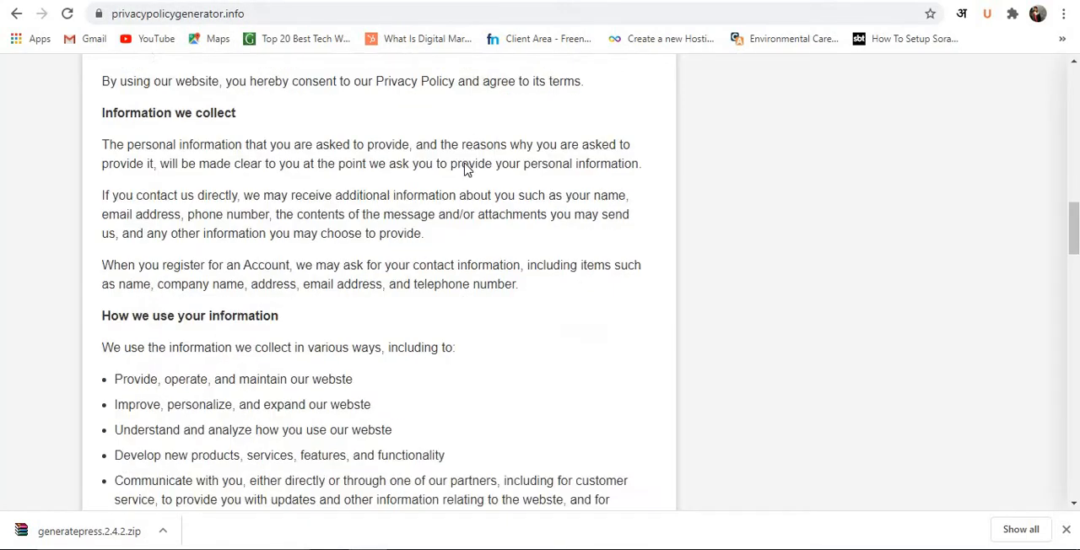
scroll(446, 160, up, 15)
scroll(447, 125, up, 1)
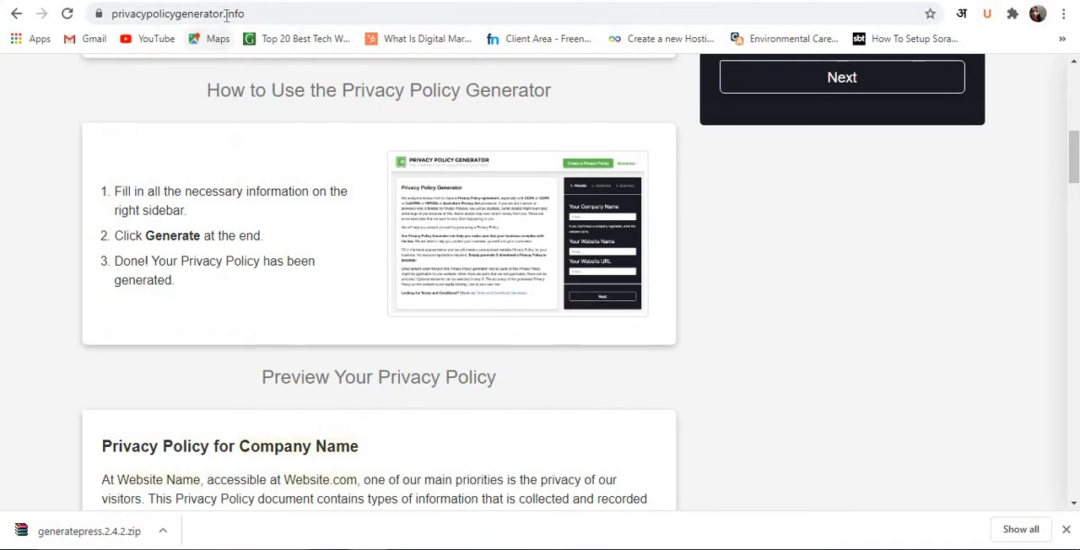
Search the web for "free terms and conditions generator" and choose the termsandconditionsgenerator.com result.
click(228, 14)
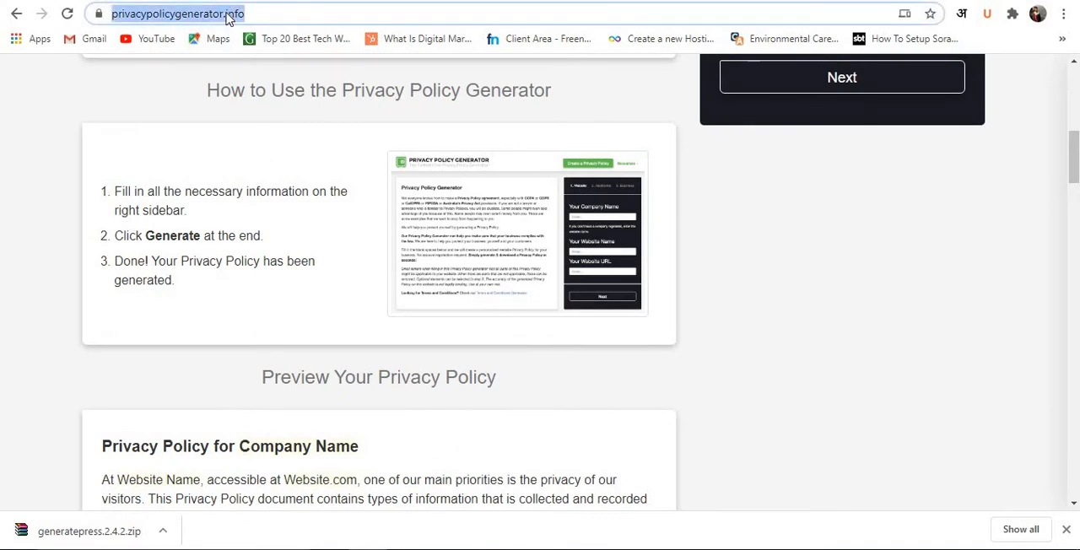
text(free )
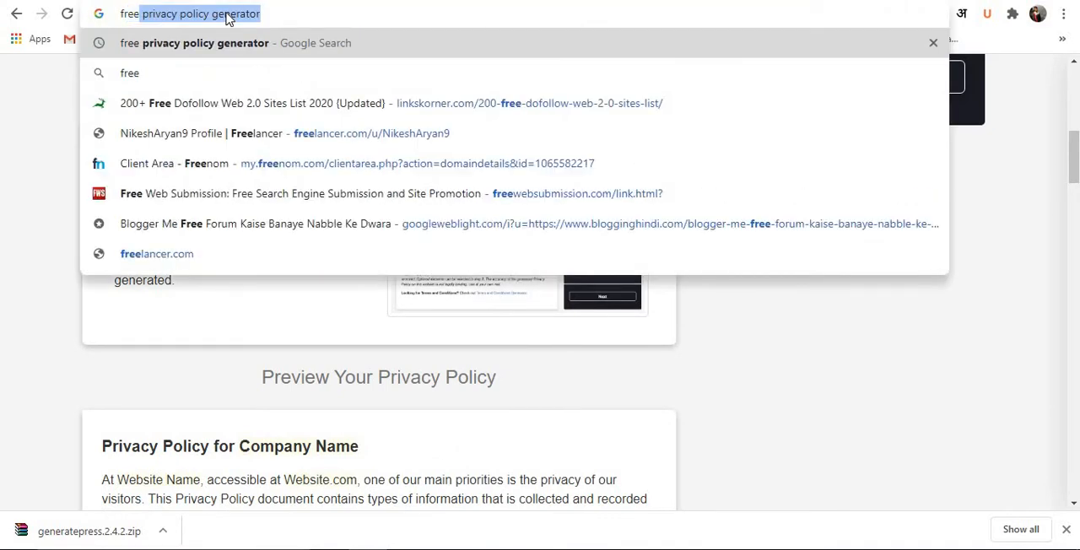
text(ter)
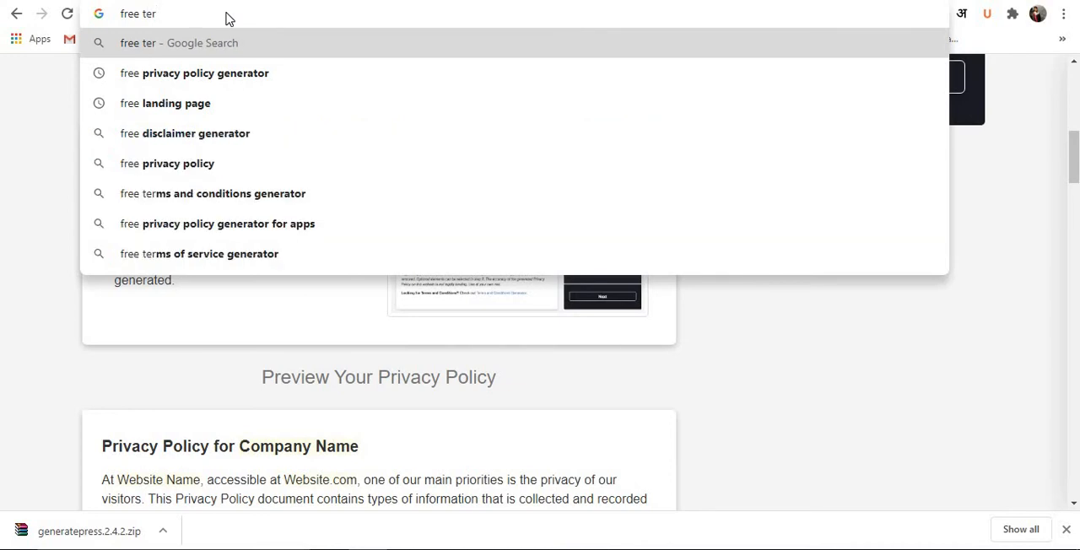
click(234, 72)
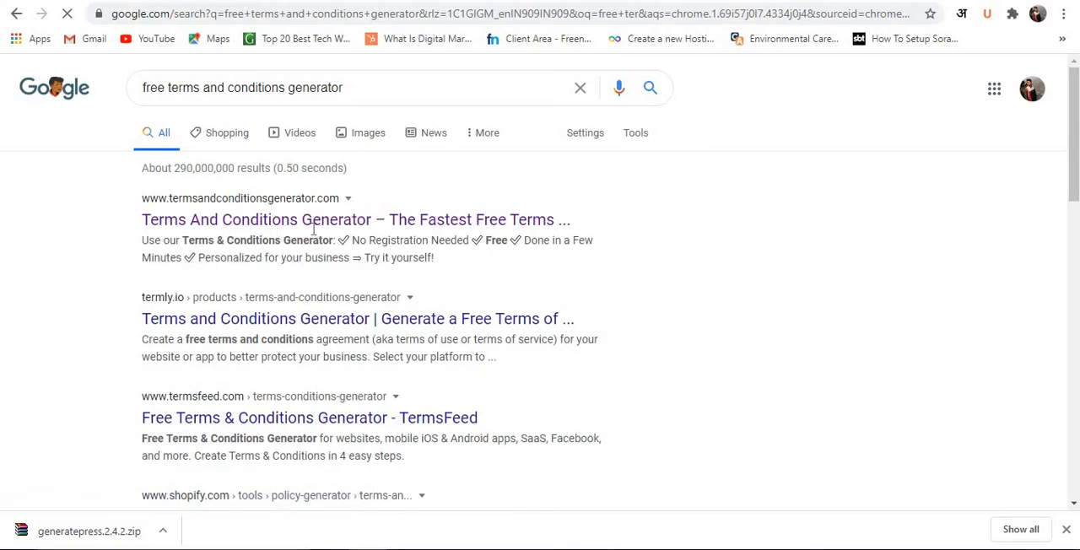
click(326, 219)
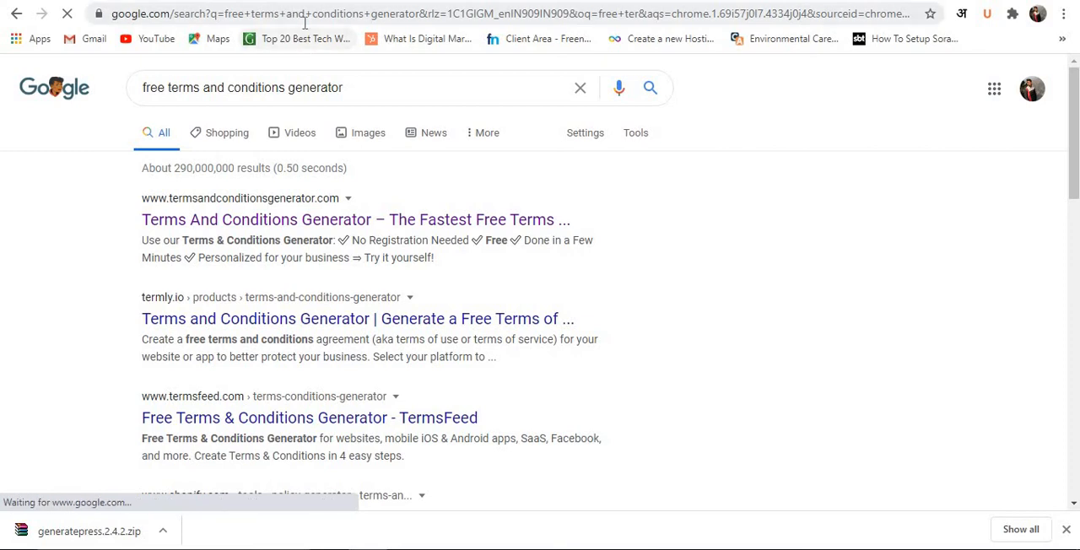
Search the web for "disclaimer generator".
click(305, 17)
text(d)
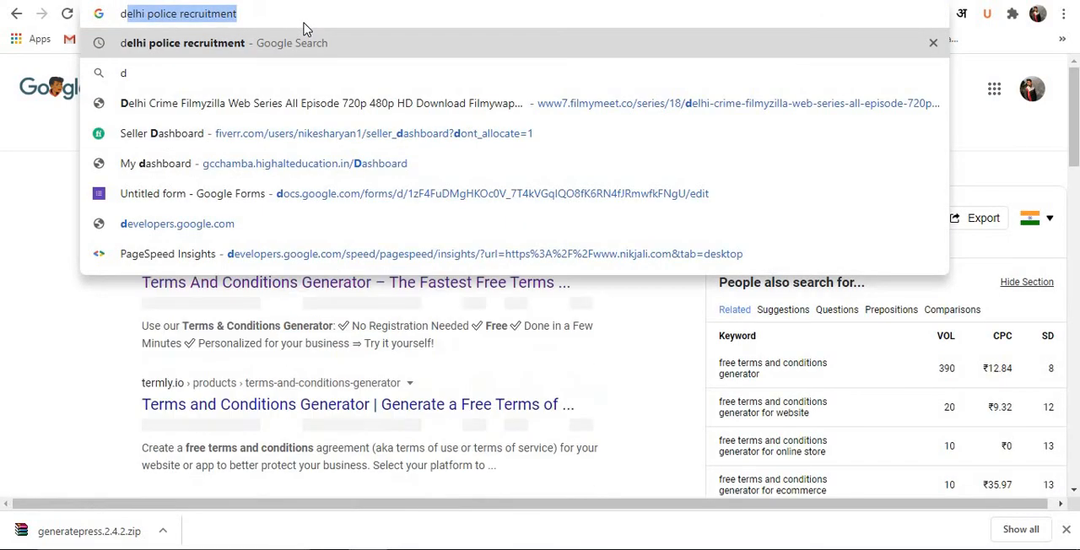
text(isc)
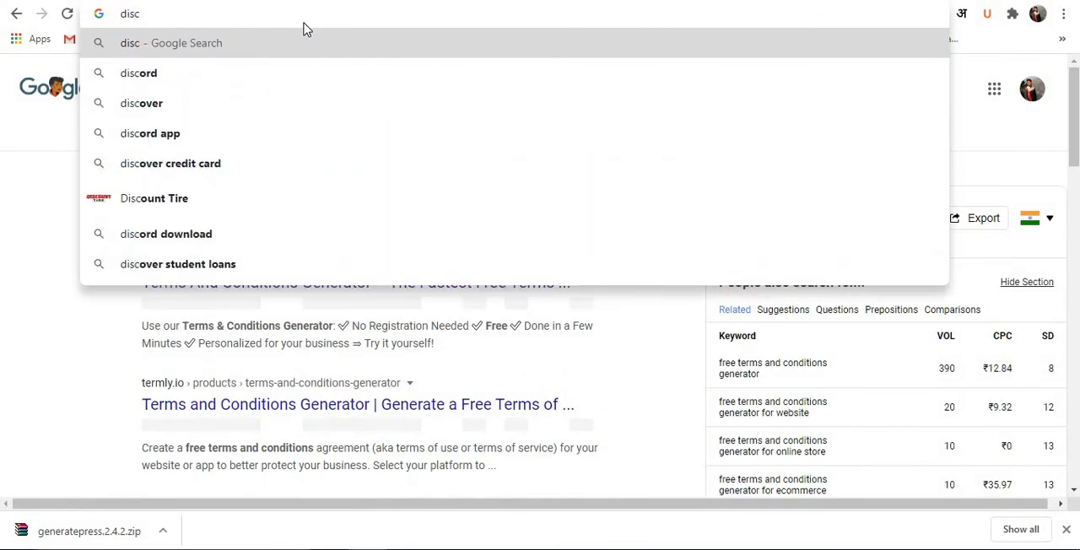
text(laimer generator)
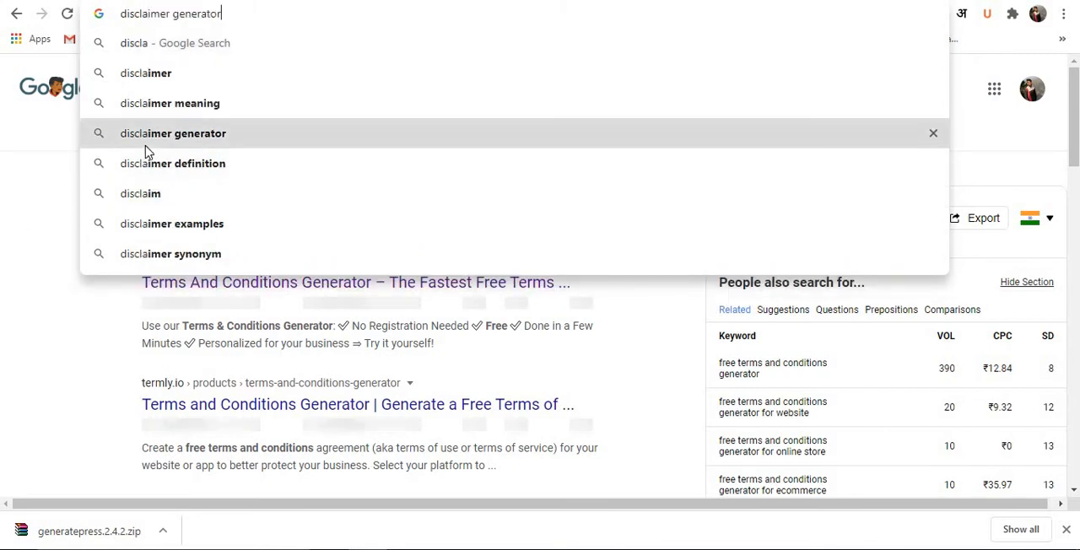
click(144, 148)
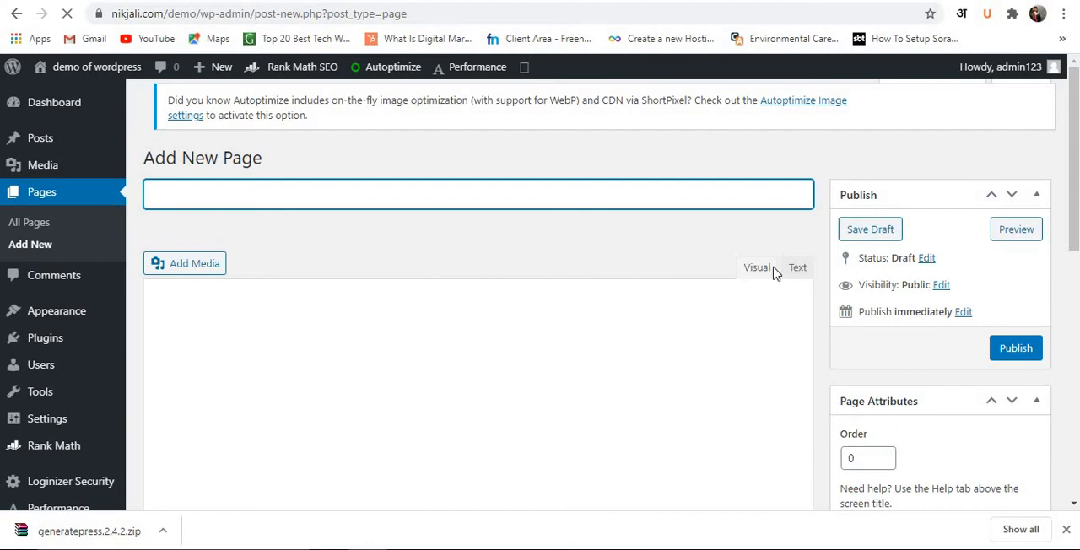
Paste "demo of wordpress" into the new page's body in text mode and switch back to the visual editor.
scroll(719, 247, down, 1)
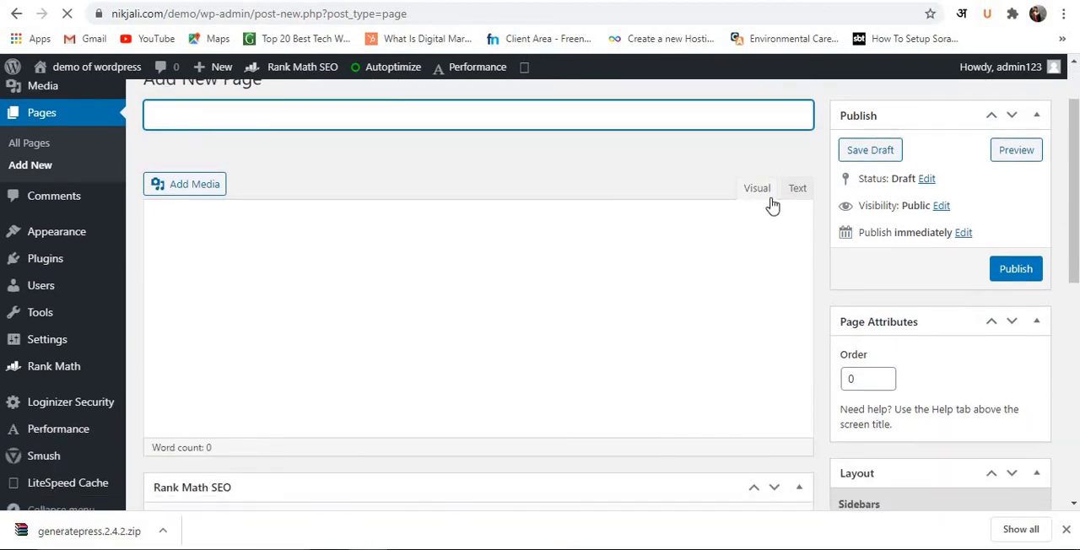
click(798, 188)
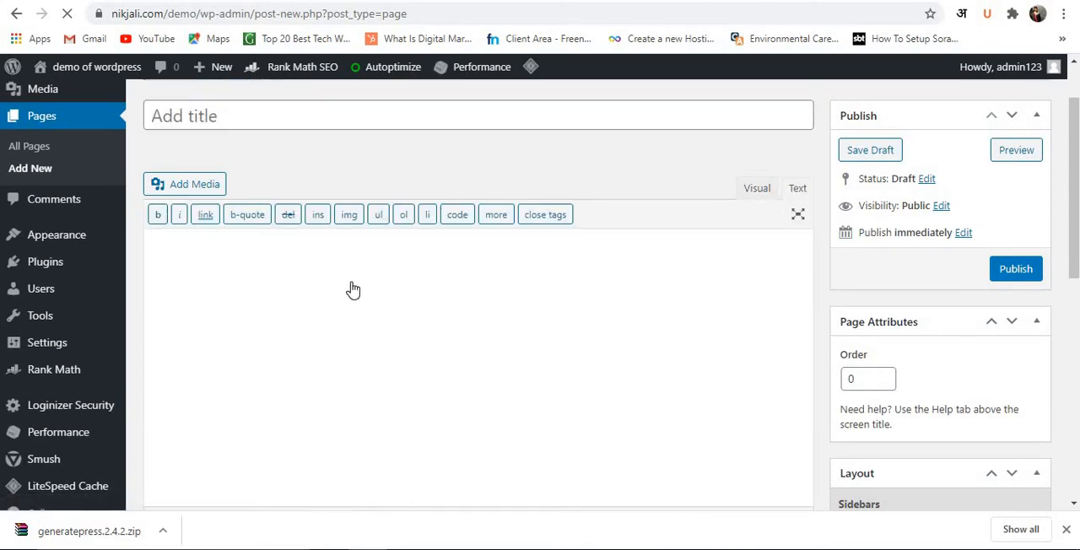
text(demo of wordpress)
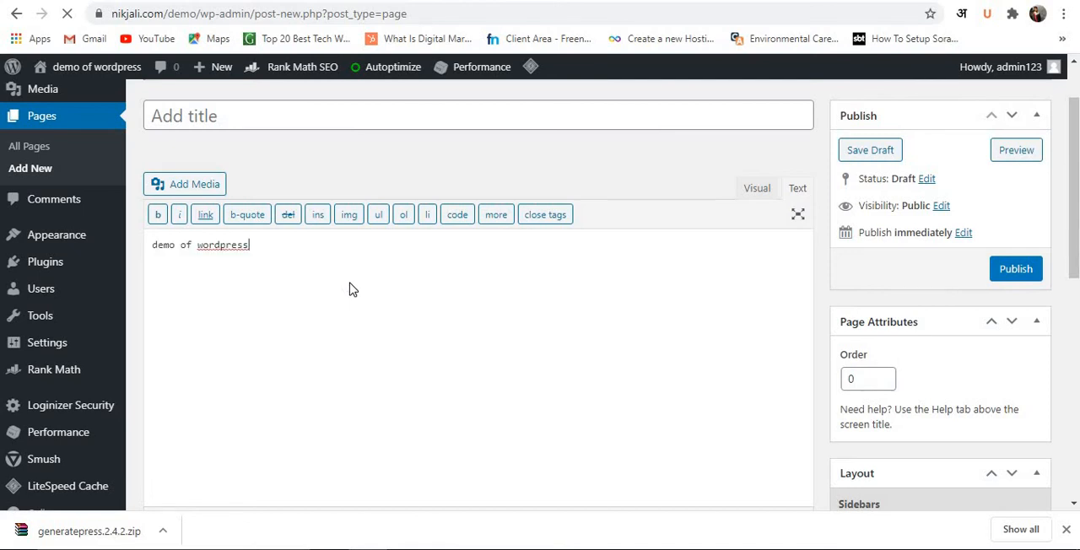
click(764, 189)
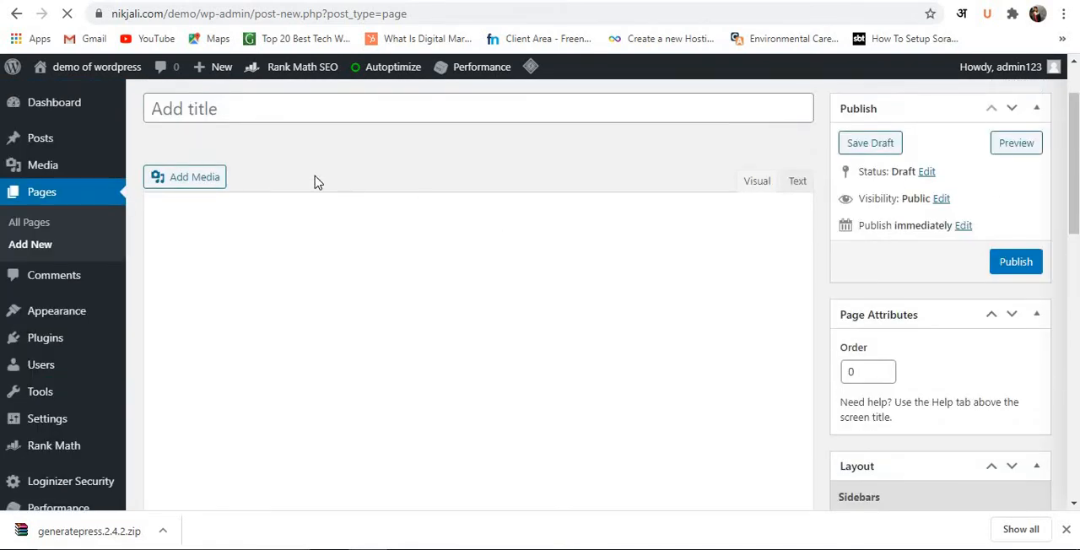
Title the new page "about".
click(285, 106)
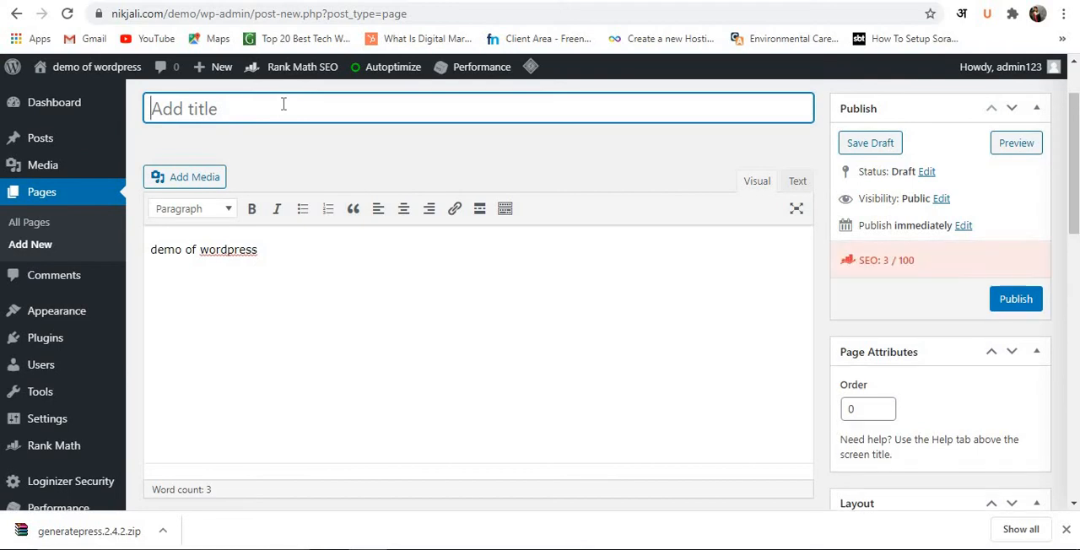
text(about)
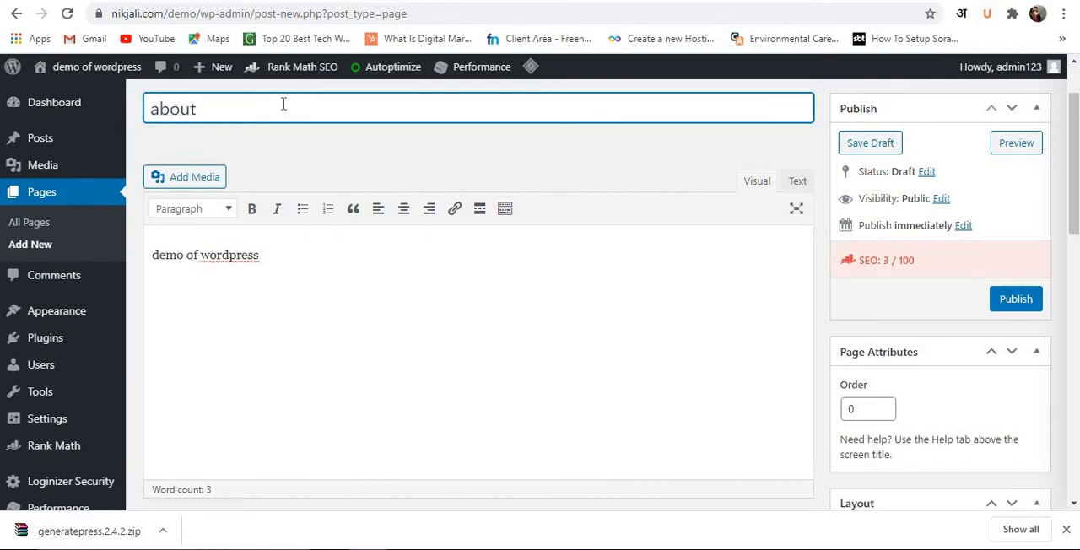
scroll(284, 104, up, 1)
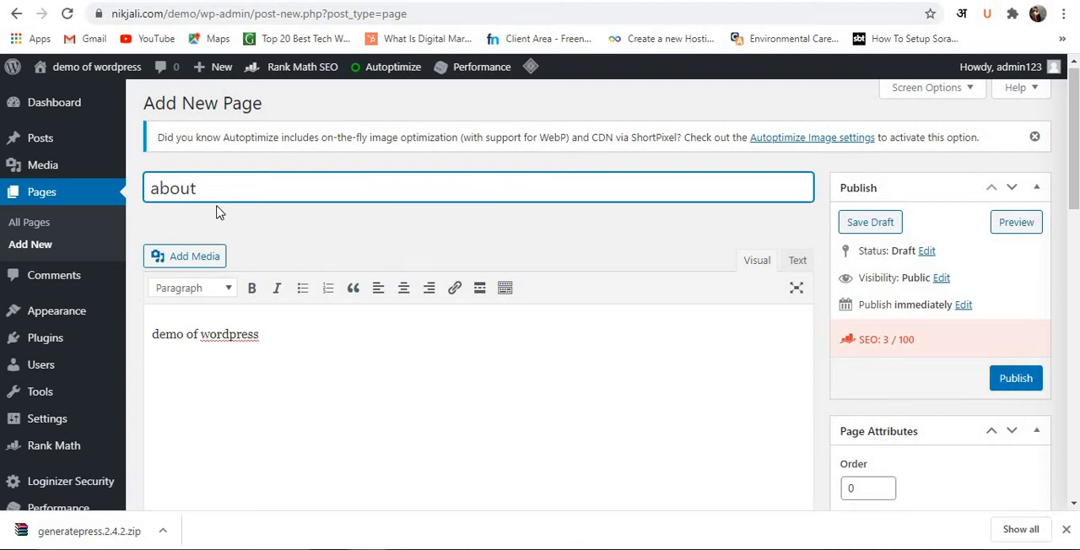
scroll(218, 208, up, 1)
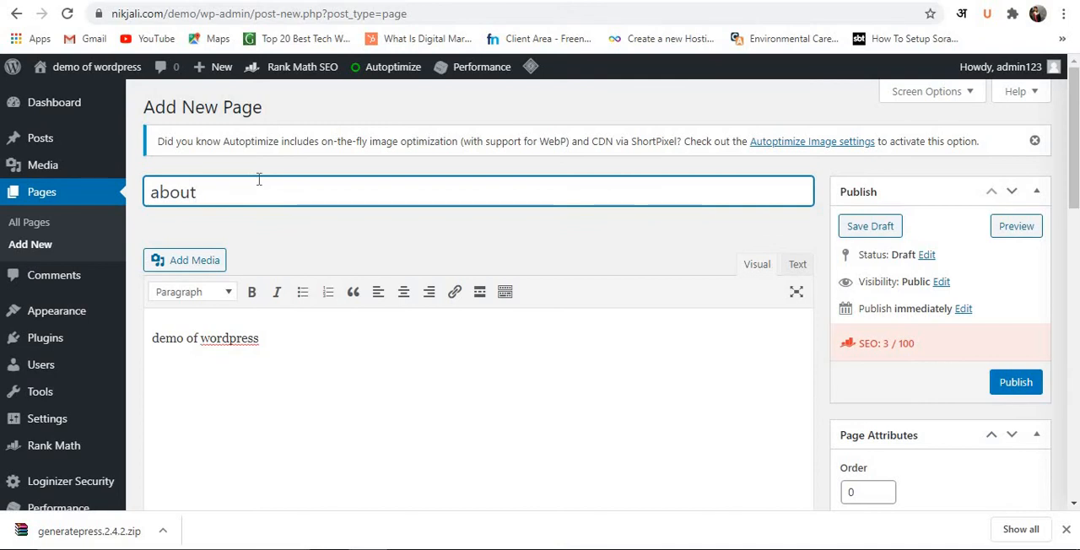
Leave the unsaved page for the posts list and move the "Hello world!" post to the trash.
click(36, 139)
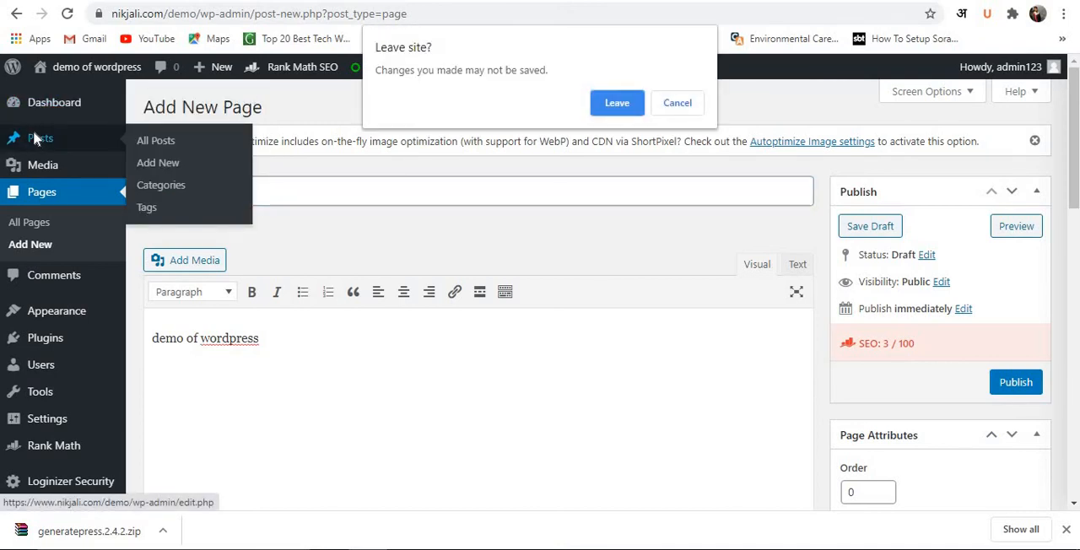
key(Return)
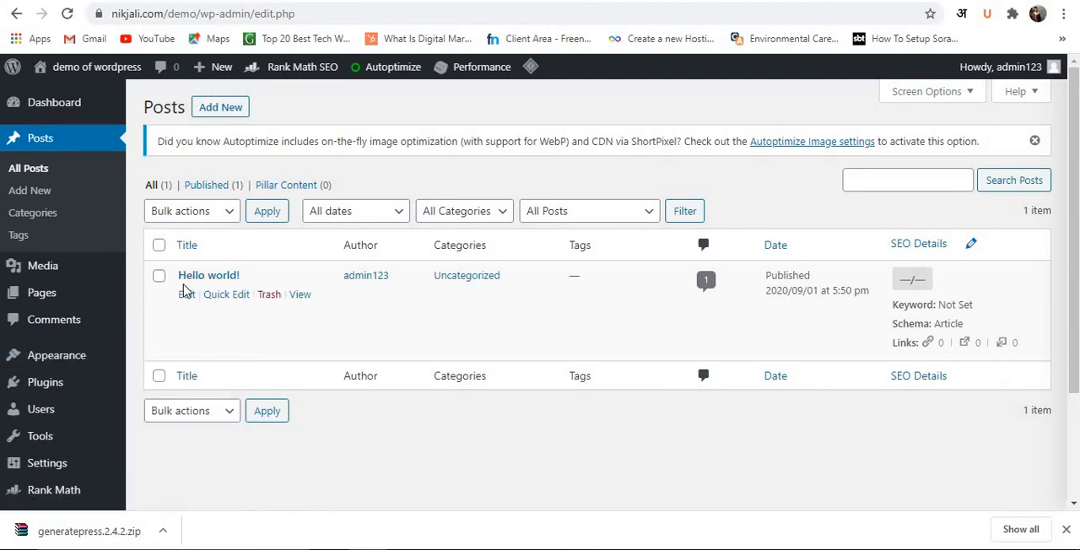
click(267, 297)
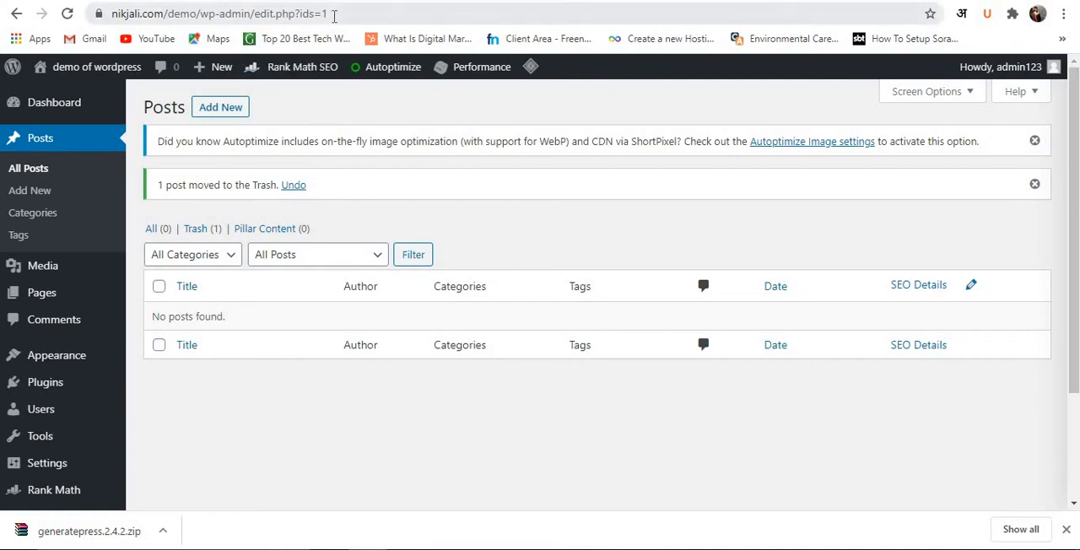
Go to the main site's admin dashboard at nikjali.com/wp-admin and look over its overview widgets.
click(335, 16)
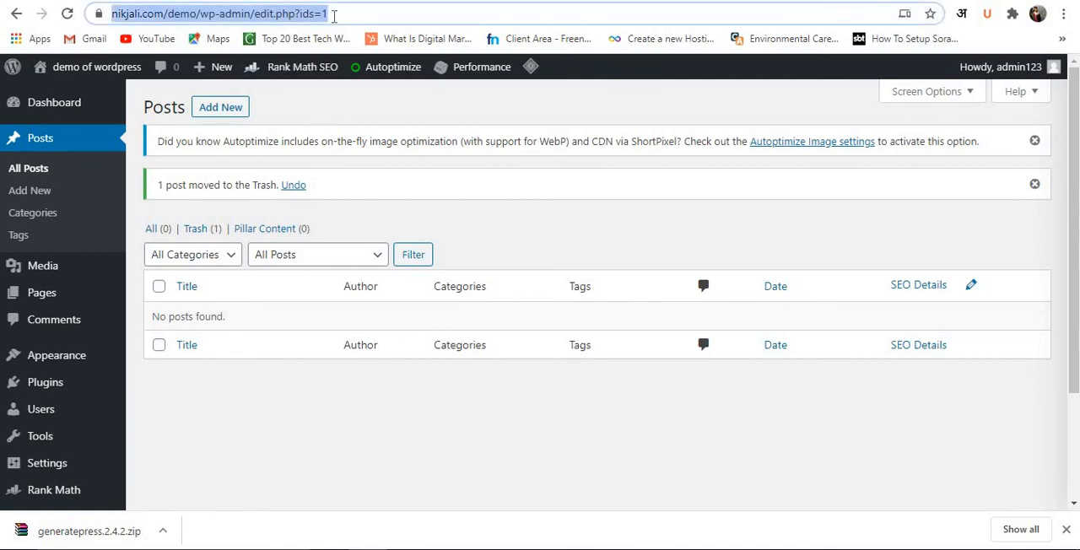
text(ni)
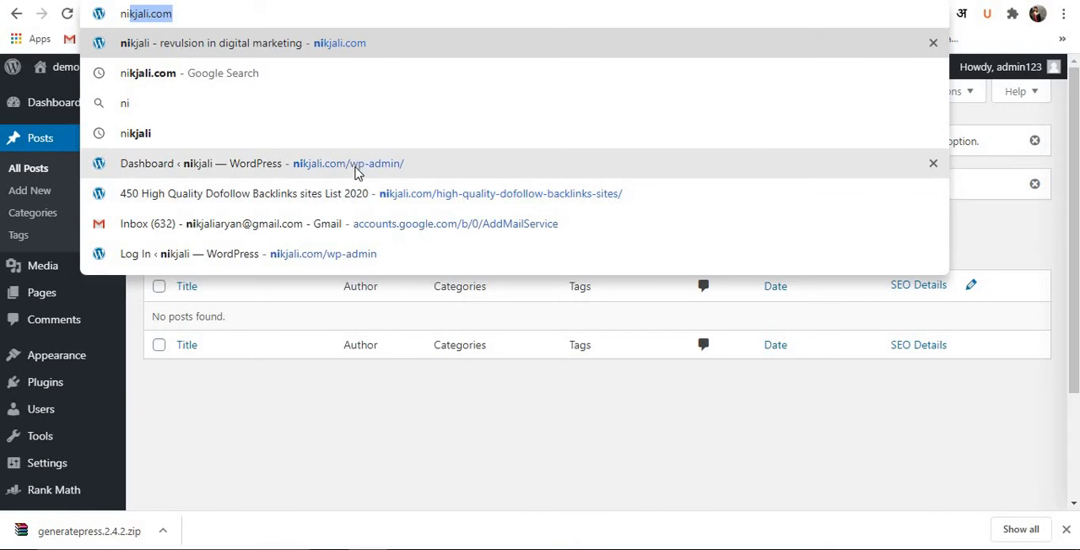
click(355, 172)
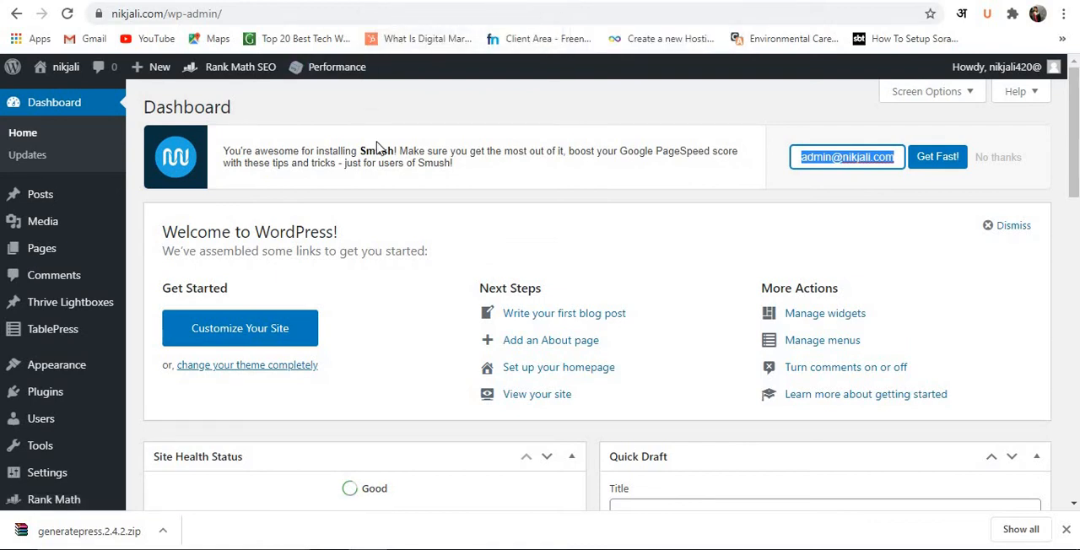
scroll(384, 157, down, 2)
scroll(397, 210, down, 3)
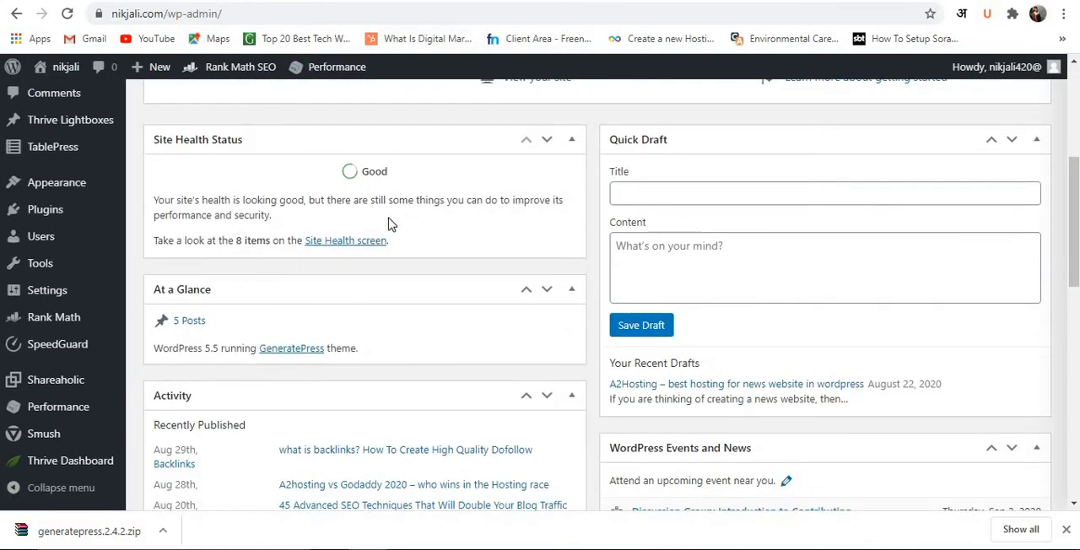
scroll(379, 188, up, 5)
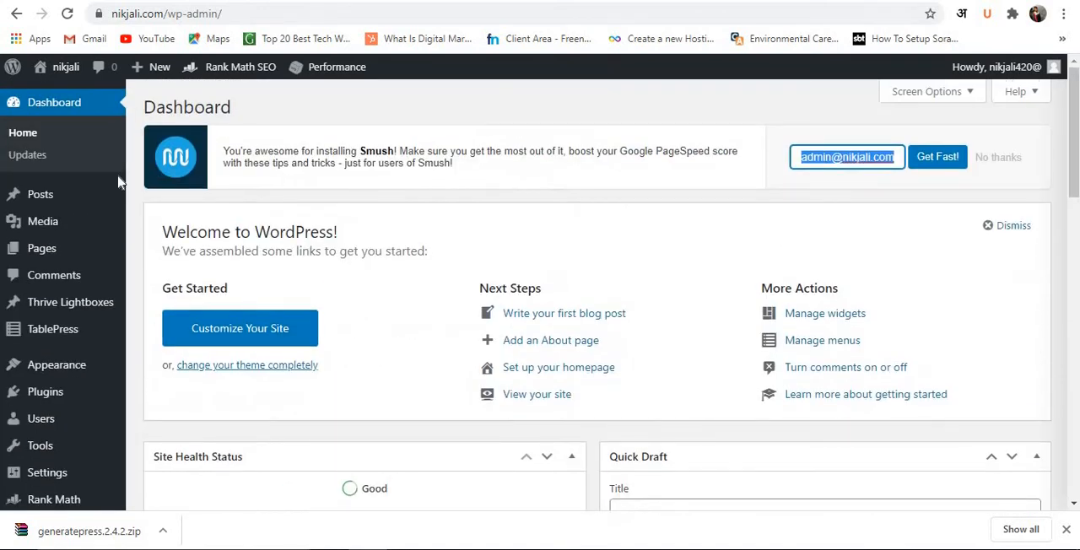
Review the SEO details in the posts list and open "what is backlinks? How To Create High Quality Dofollow Backlinks" for editing.
click(108, 194)
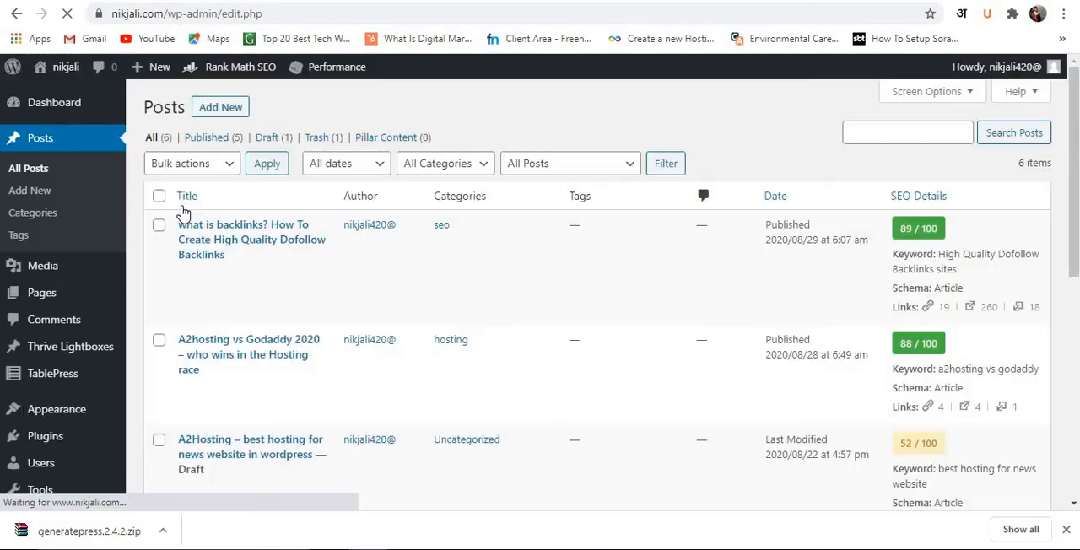
click(1066, 529)
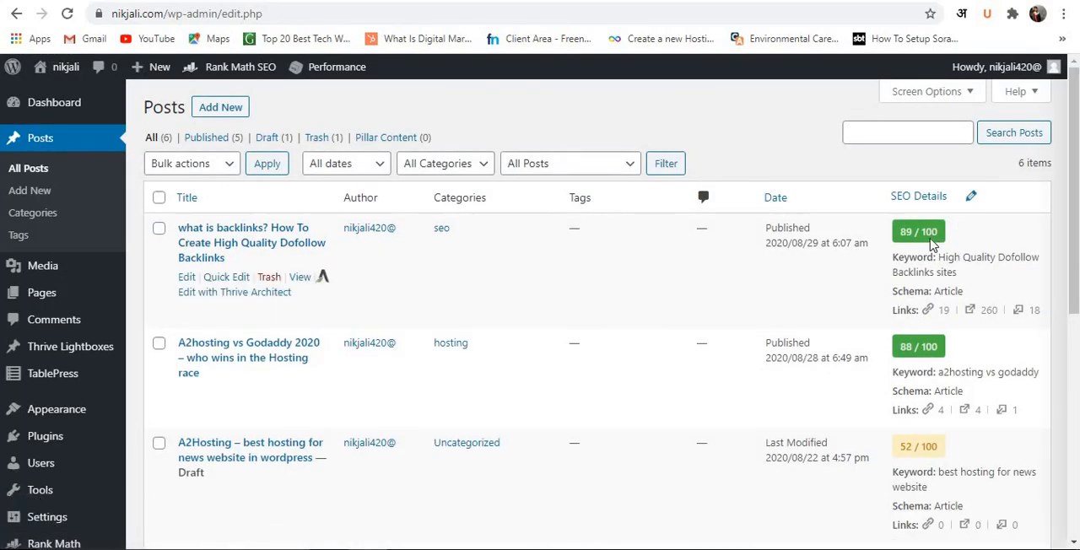
scroll(902, 243, down, 1)
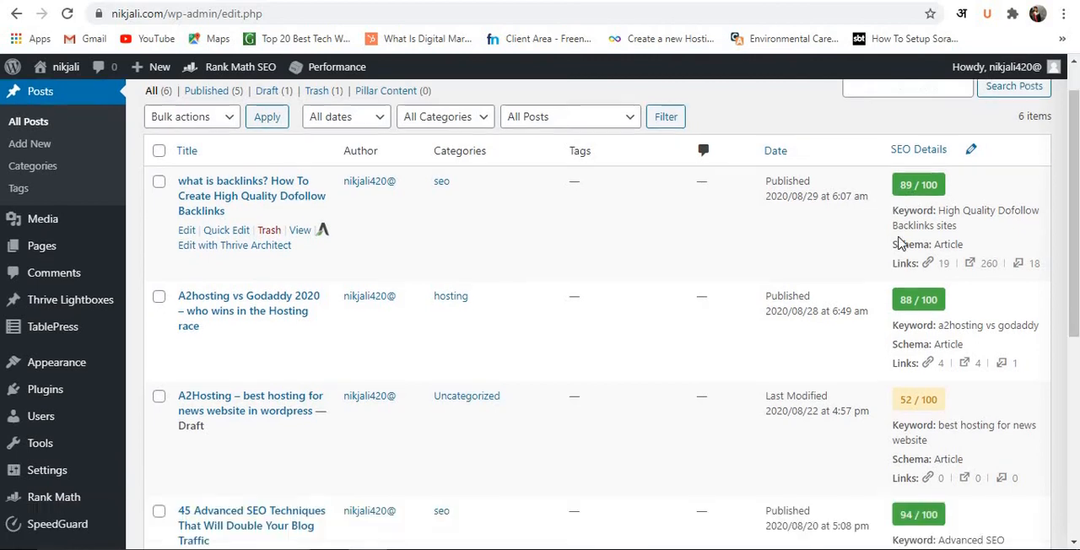
scroll(929, 367, down, 5)
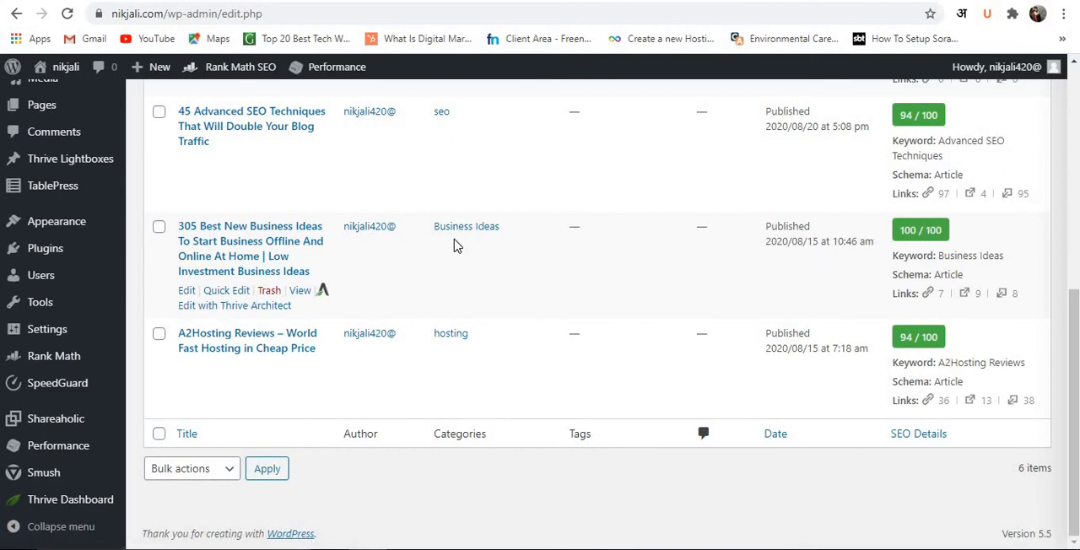
scroll(454, 245, up, 5)
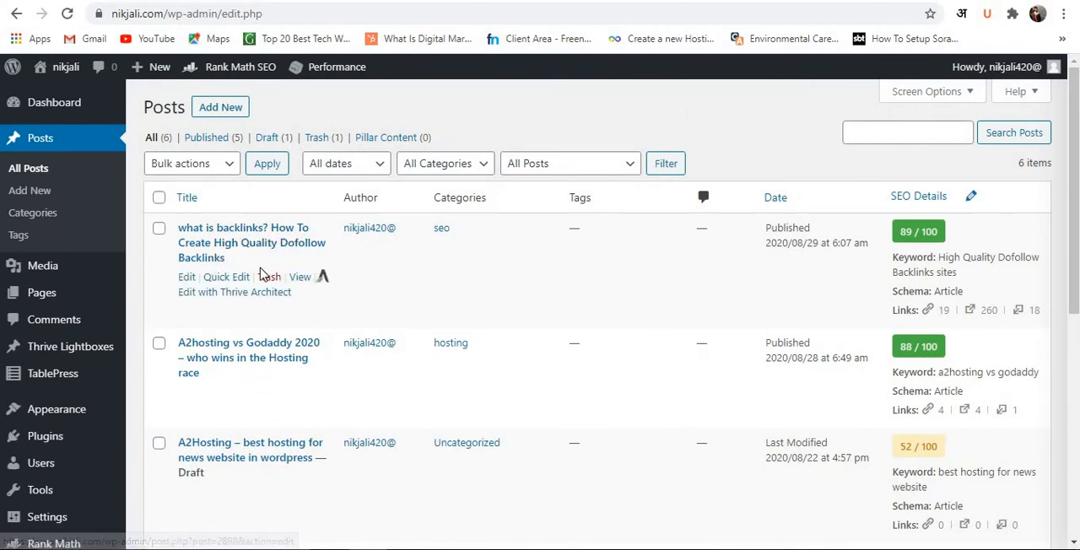
click(186, 278)
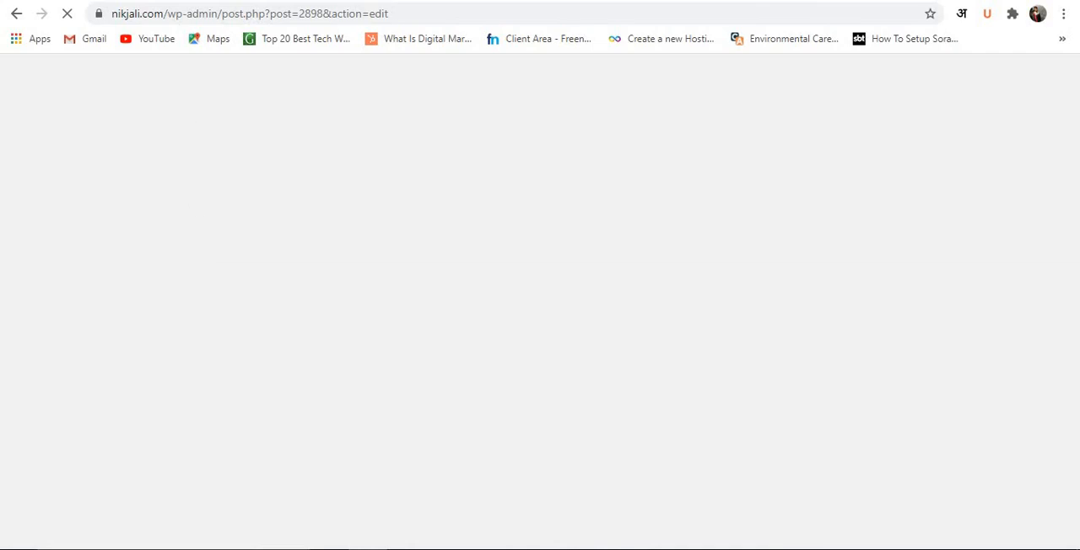
key(ctrl+Tab)
scroll(113, 294, down, 2)
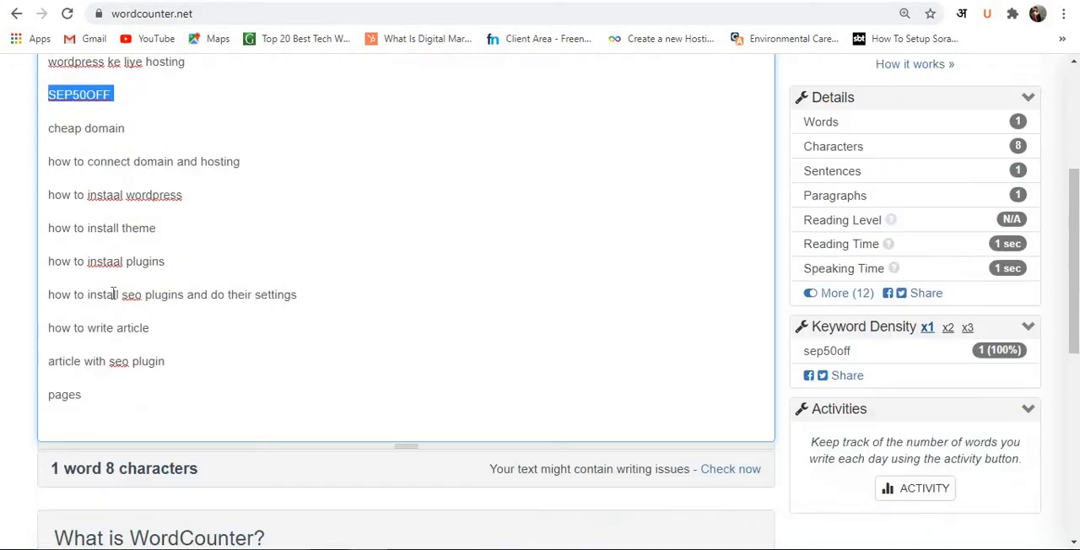
click(106, 296)
key(ctrl+Tab)
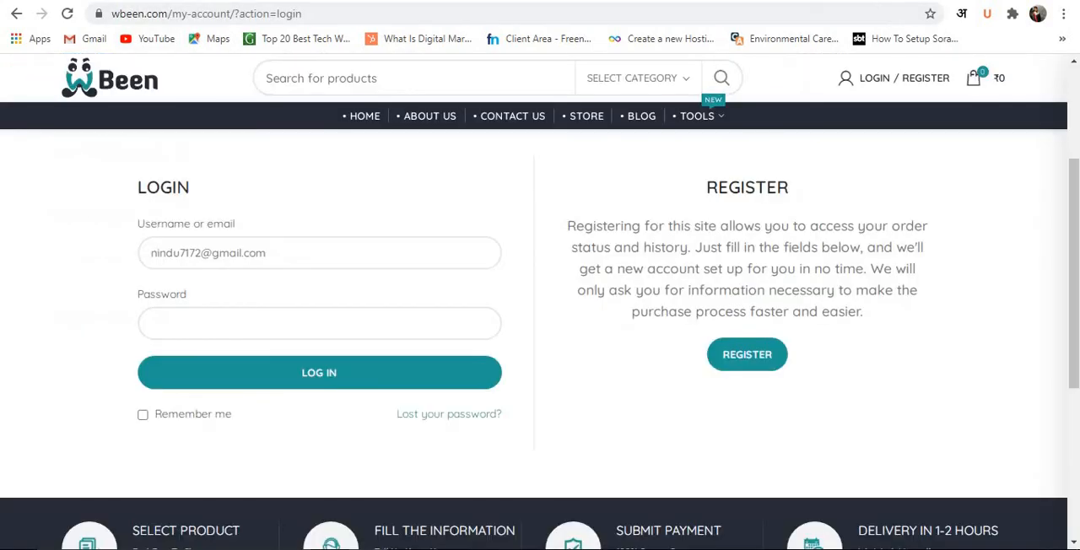
key(ctrl+Tab)
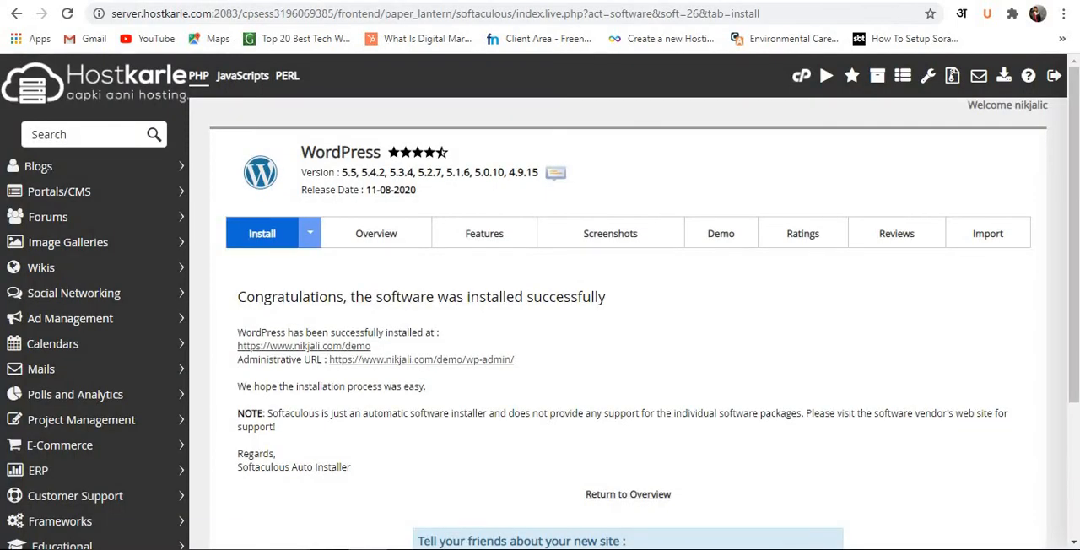
key(ctrl+Tab)
key(ctrl+Tab)
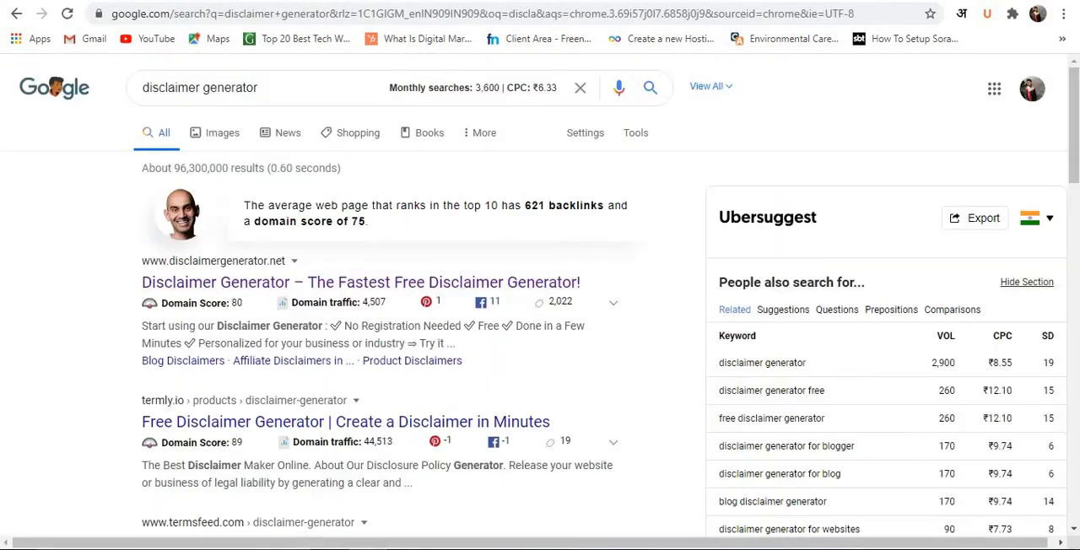
key(ctrl+shift+Tab)
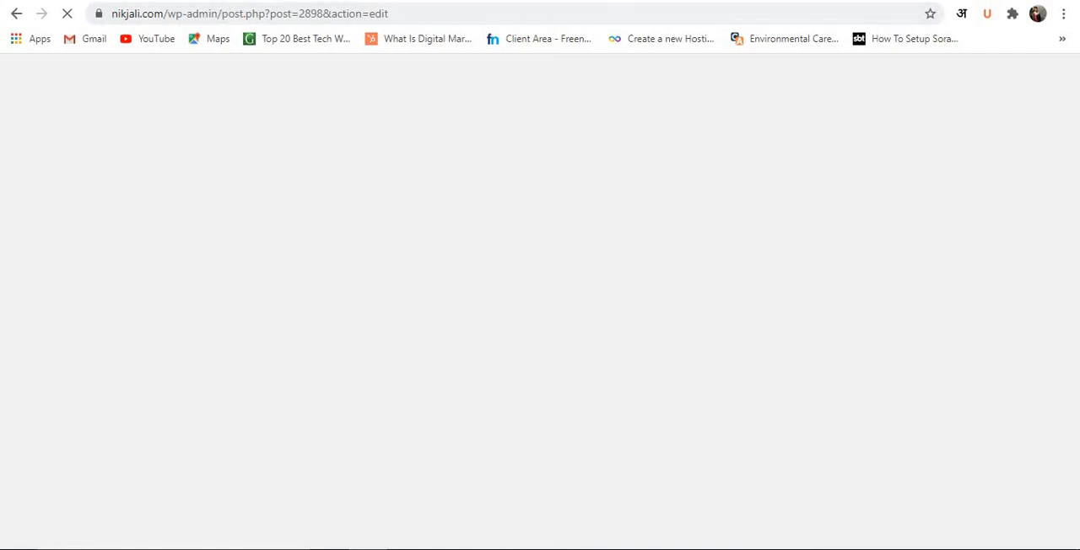
Open the main site's homepage at nikjali.com in a new tab, keeping the backlinks post editor open.
key(ctrl+t)
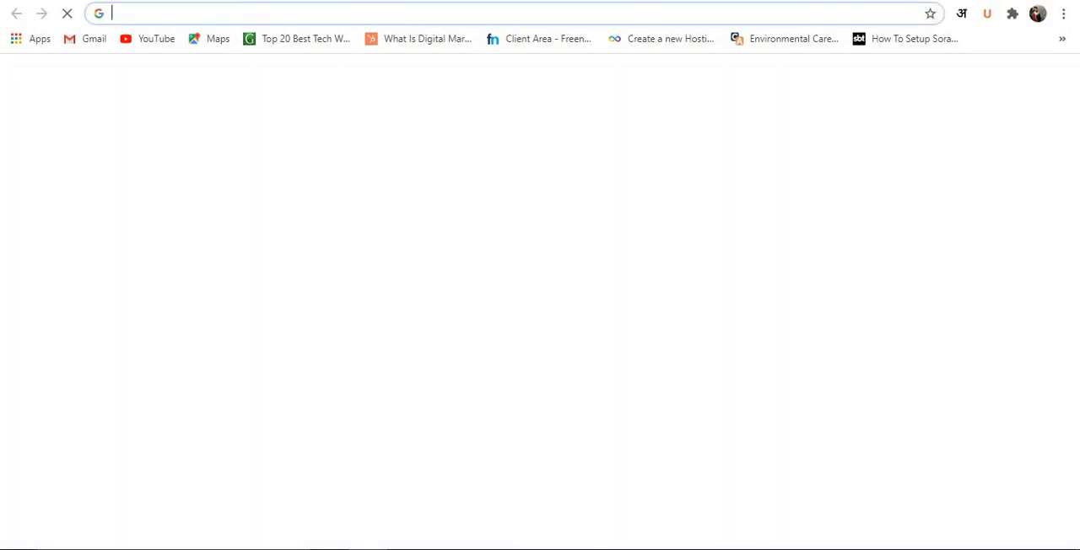
text(n)
key(Return)
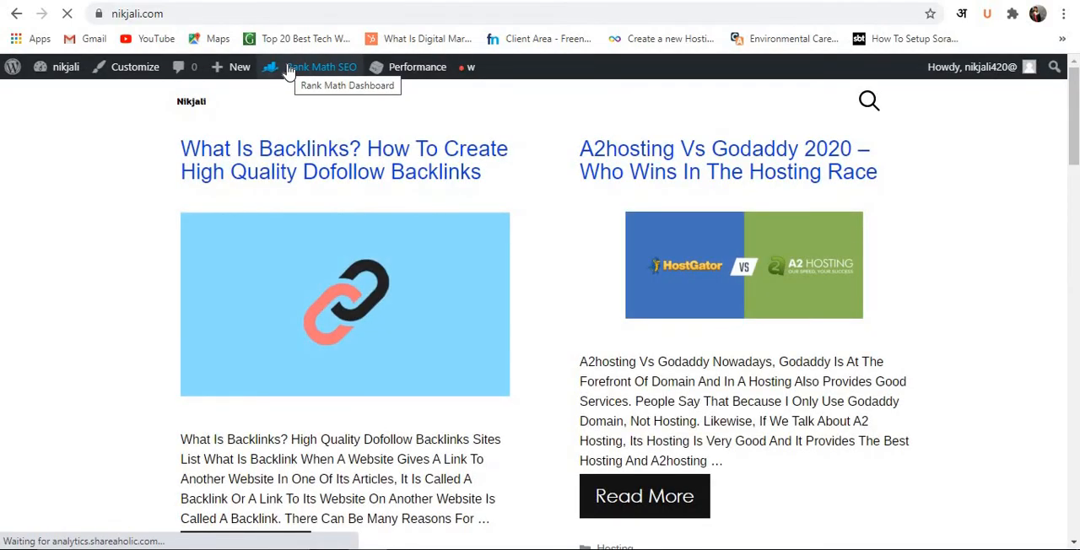
scroll(386, 237, down, 10)
scroll(387, 235, up, 10)
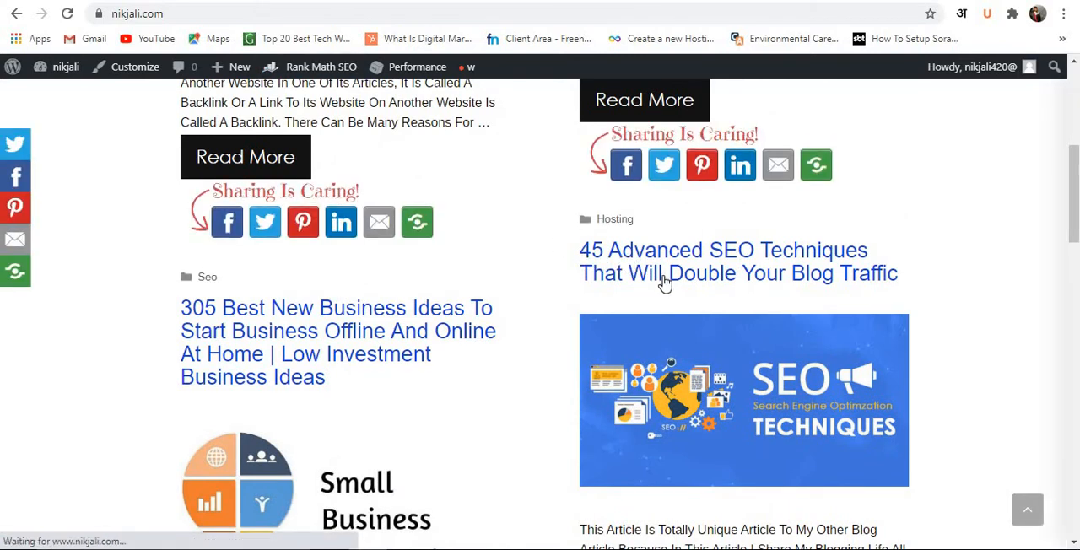
key(alt+Left)
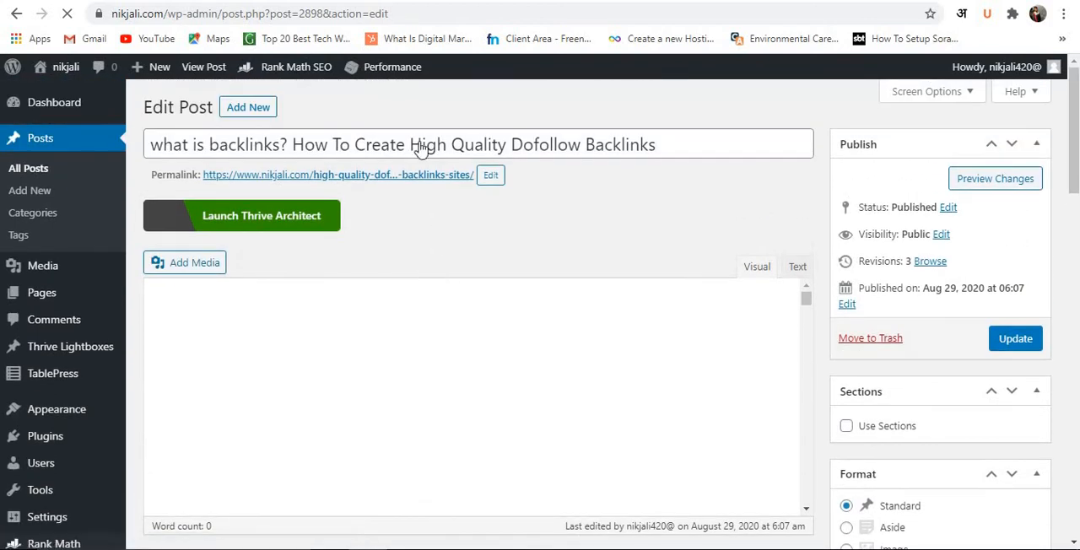
key(alt+Right)
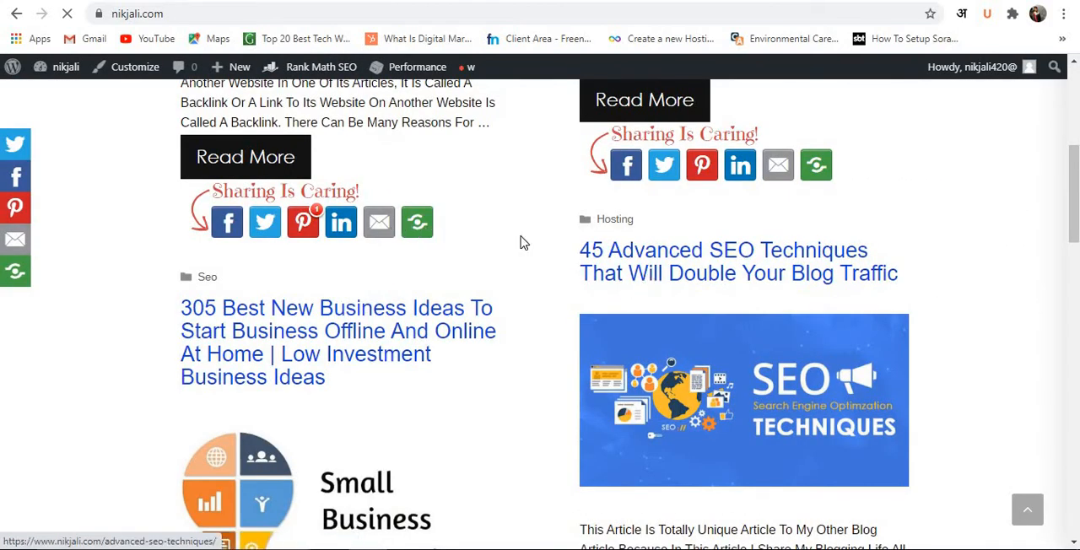
Look over the published post listings on the nikjali.com homepage down to the footer's categories and recent posts.
scroll(498, 241, down, 2)
scroll(490, 244, down, 7)
scroll(488, 244, up, 9)
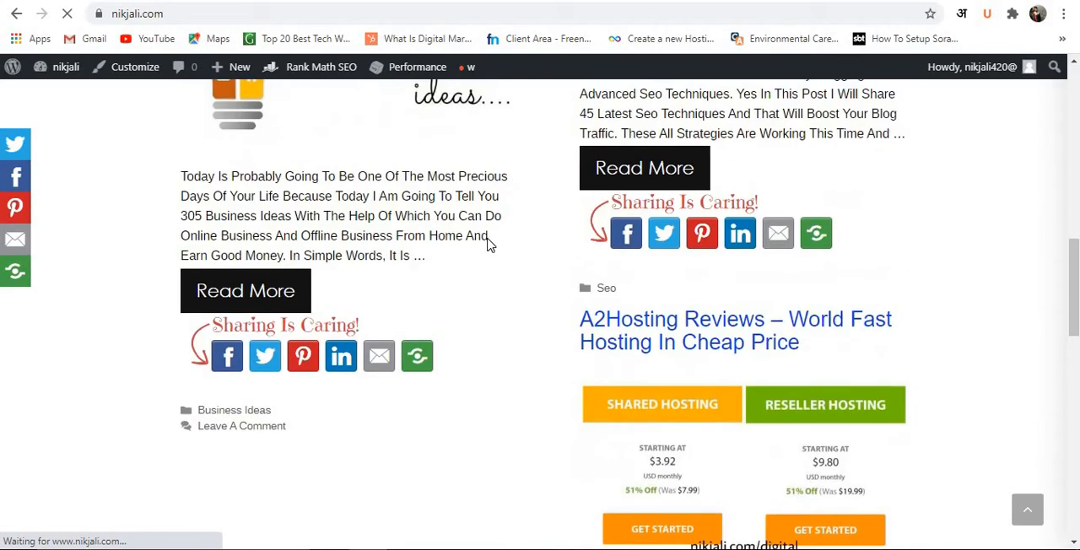
scroll(487, 246, up, 5)
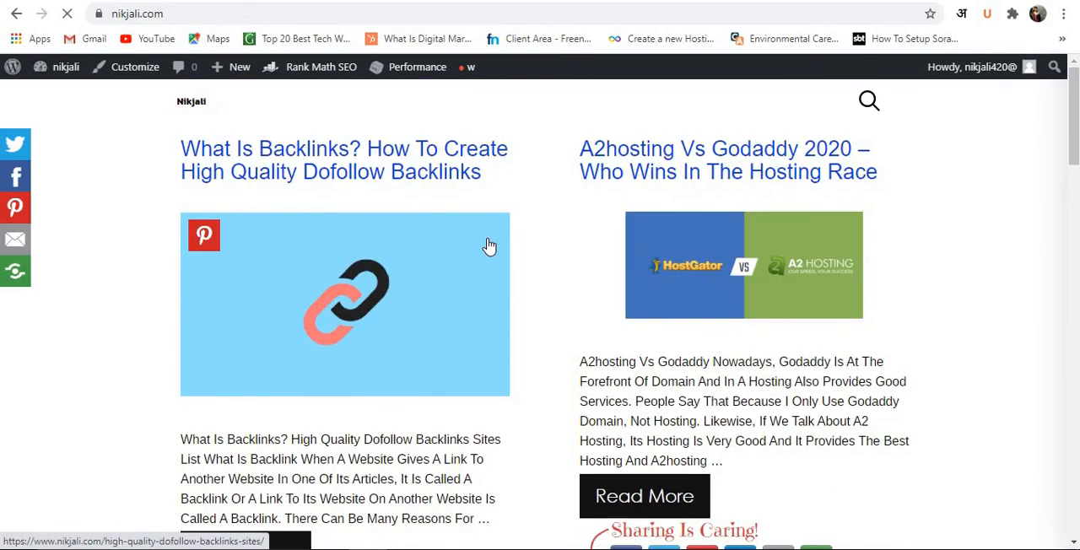
scroll(488, 245, down, 20)
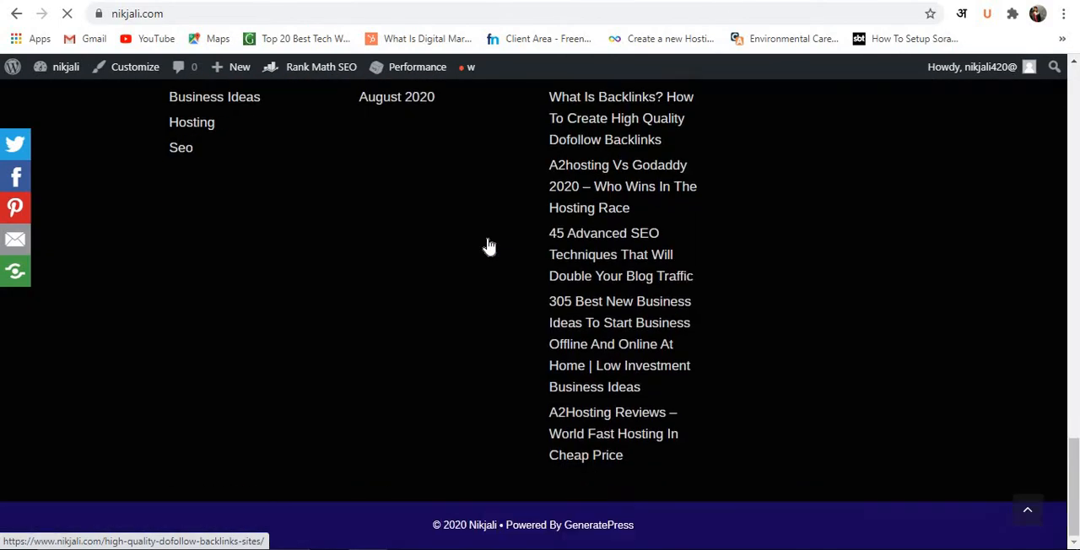
scroll(488, 246, up, 8)
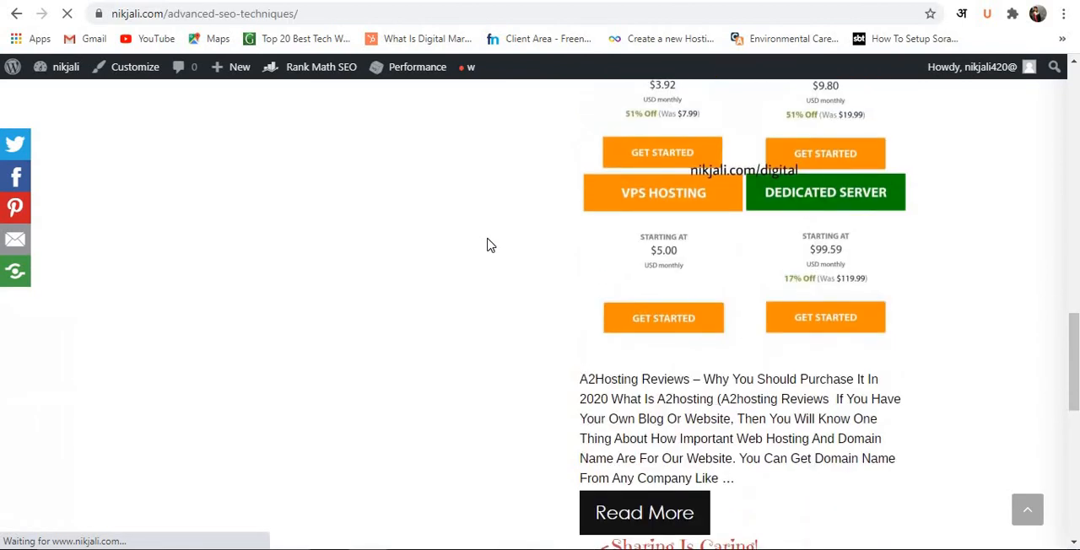
scroll(488, 246, up, 12)
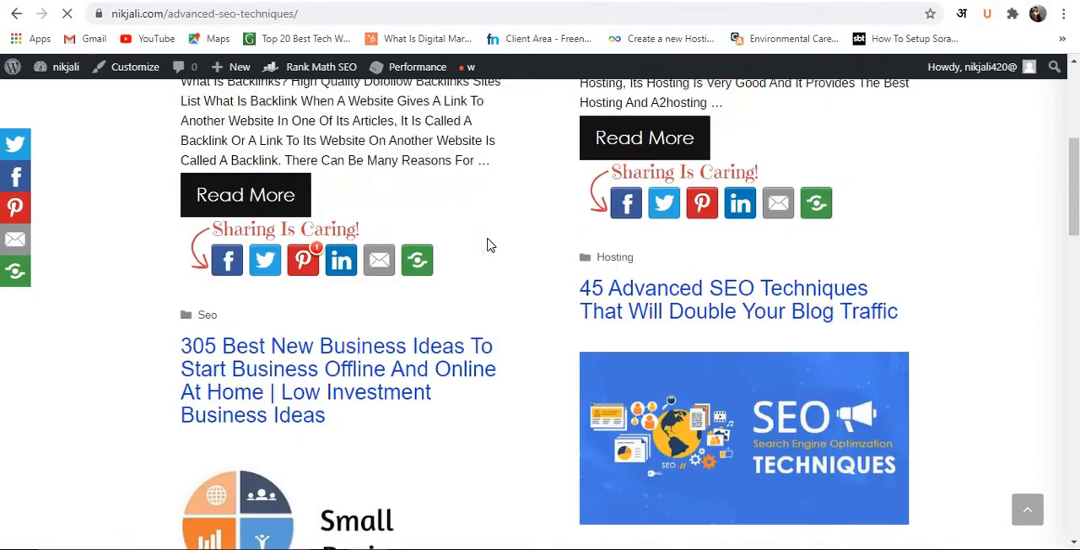
scroll(488, 245, up, 5)
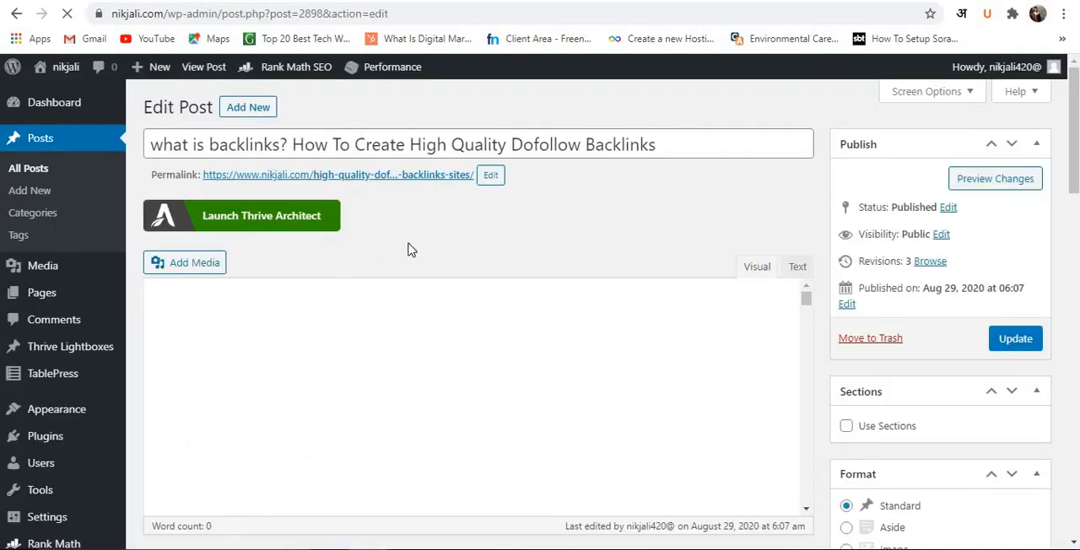
Review the backlinks post's editor settings, including publishing, format, categories, tags, layout, Rank Math SEO and featured image.
scroll(643, 206, down, 6)
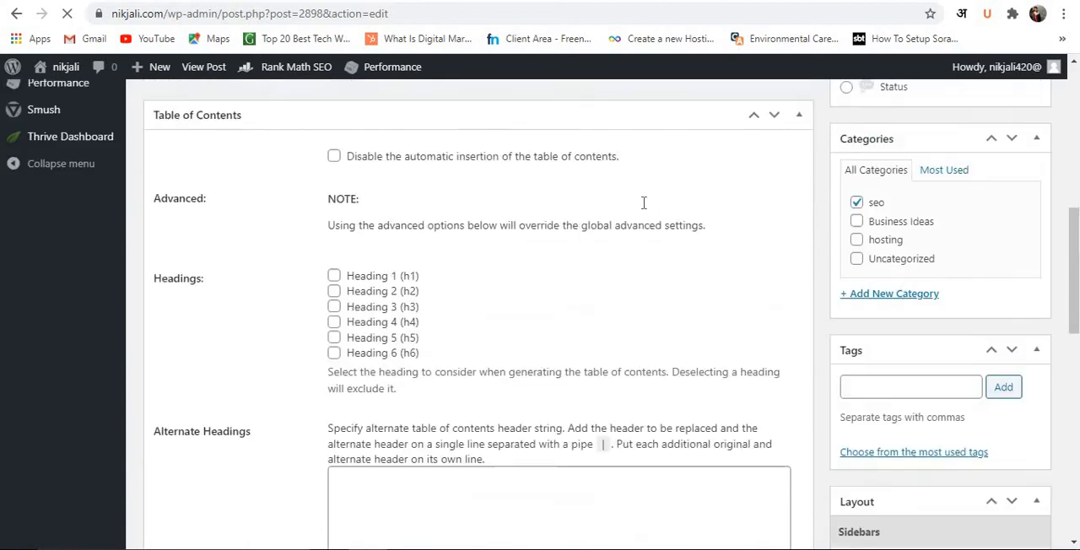
scroll(643, 202, up, 1)
scroll(643, 203, up, 3)
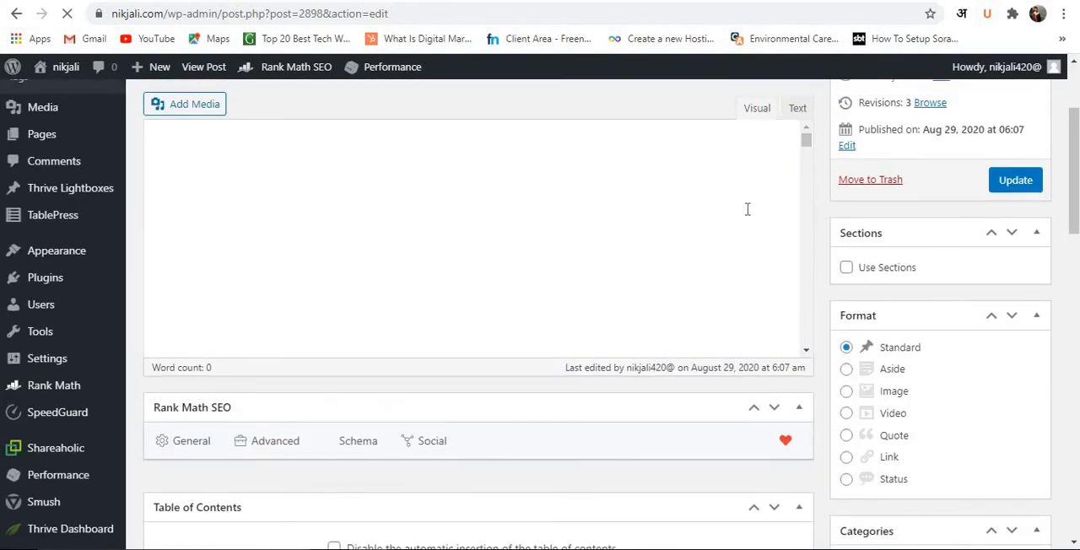
scroll(705, 194, up, 2)
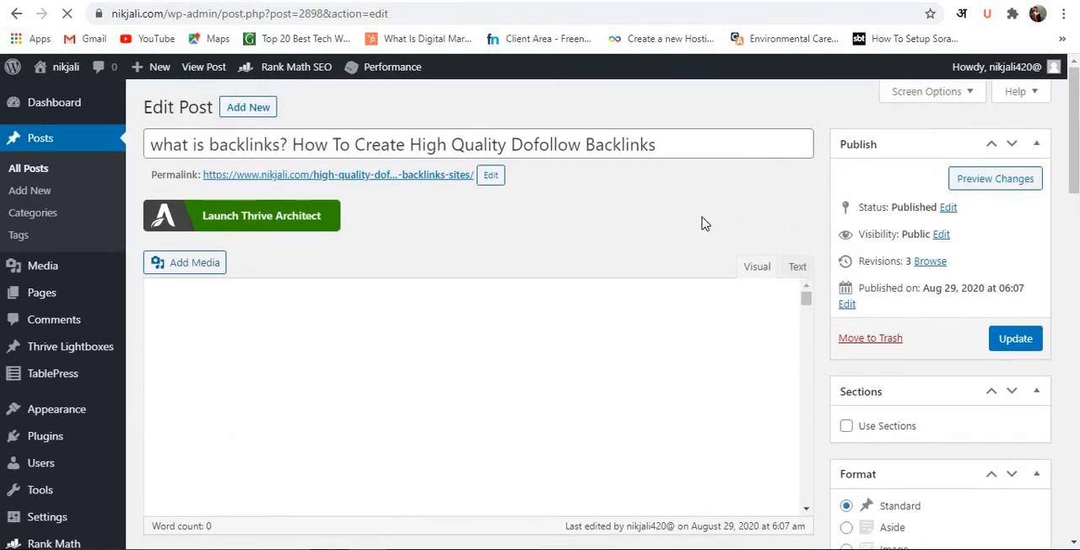
scroll(678, 210, down, 1)
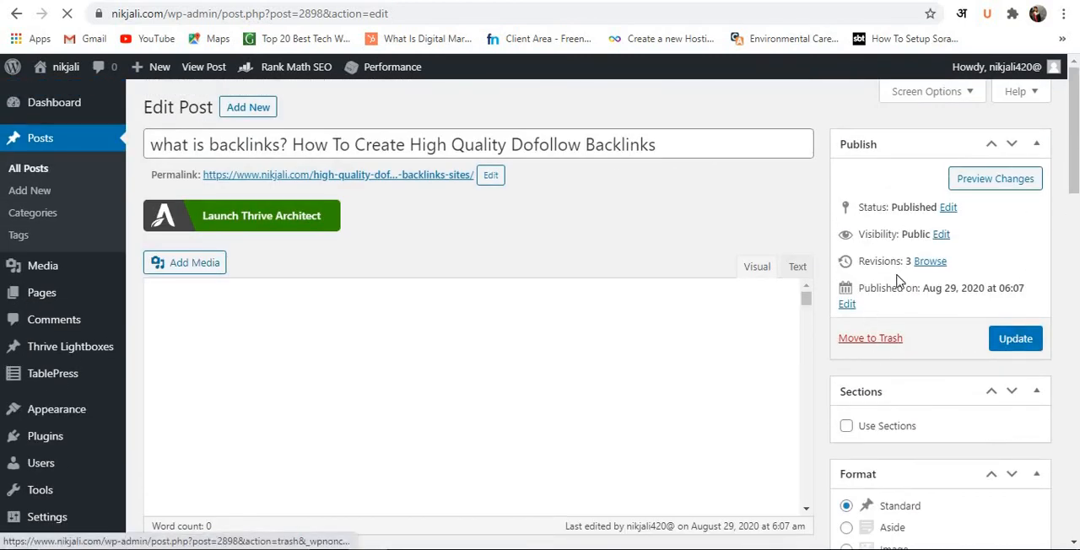
scroll(897, 282, down, 2)
scroll(903, 274, down, 5)
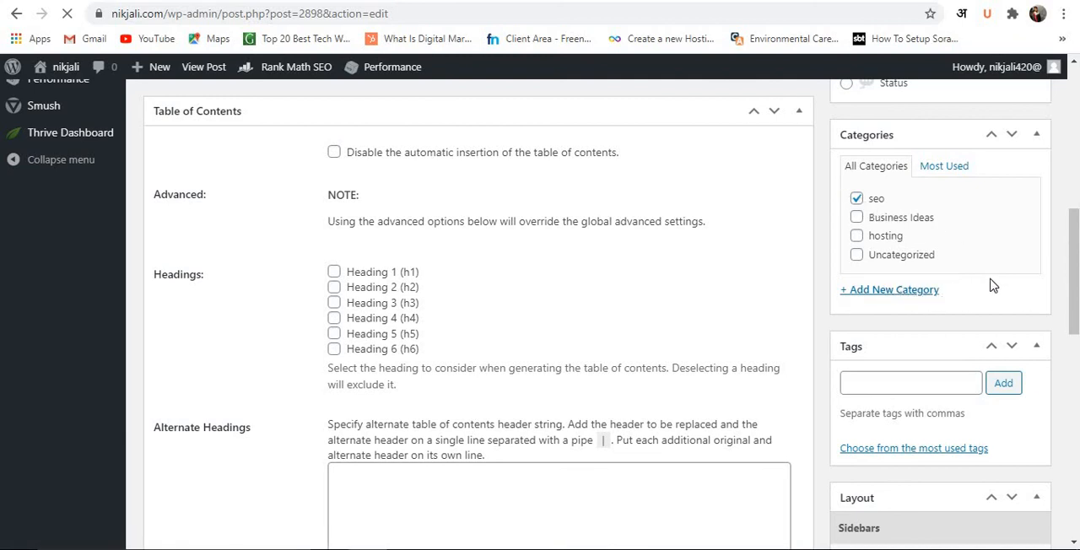
scroll(992, 286, down, 1)
click(930, 302)
scroll(899, 287, down, 1)
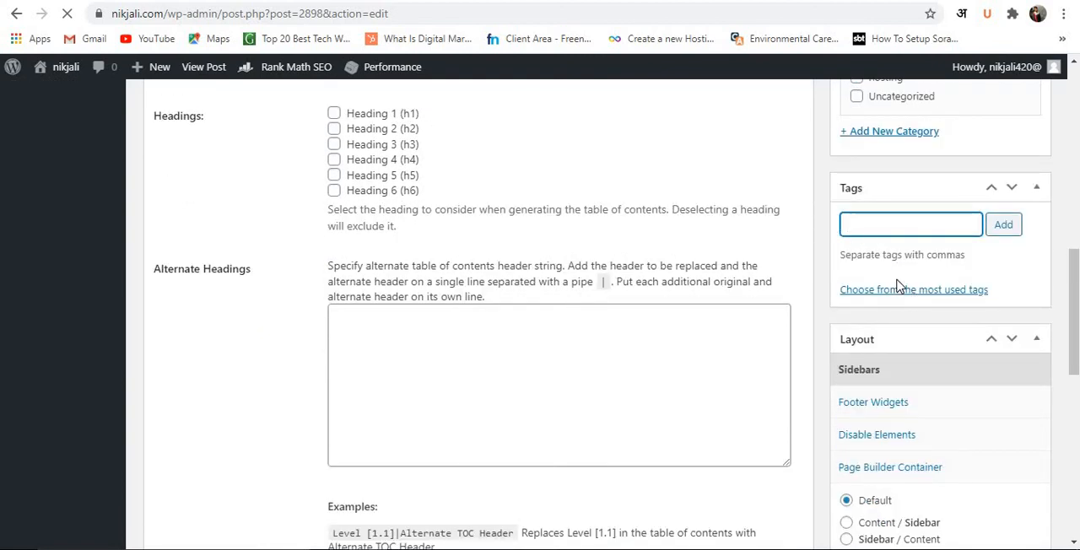
scroll(922, 270, down, 4)
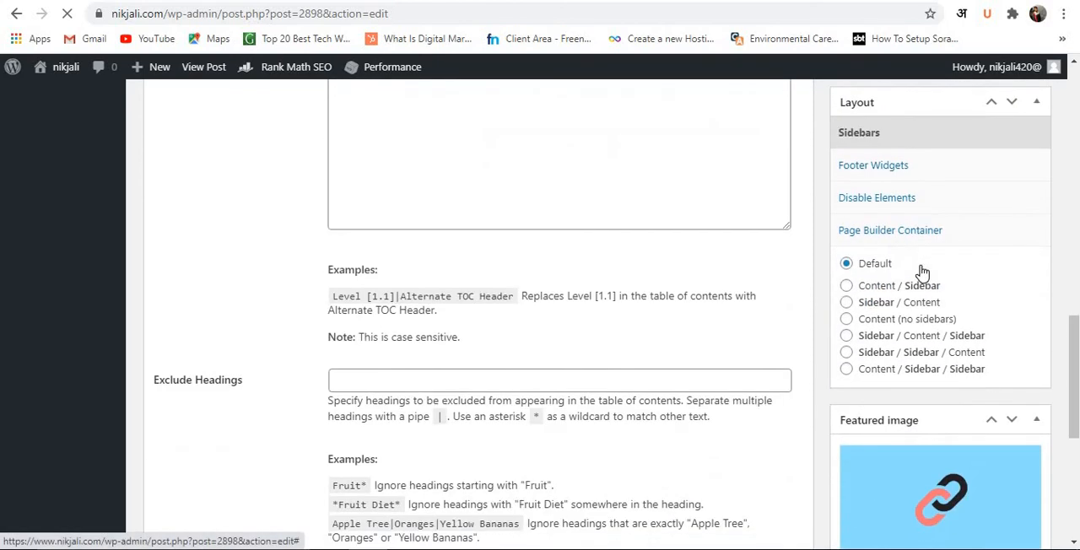
click(875, 193)
scroll(911, 220, down, 10)
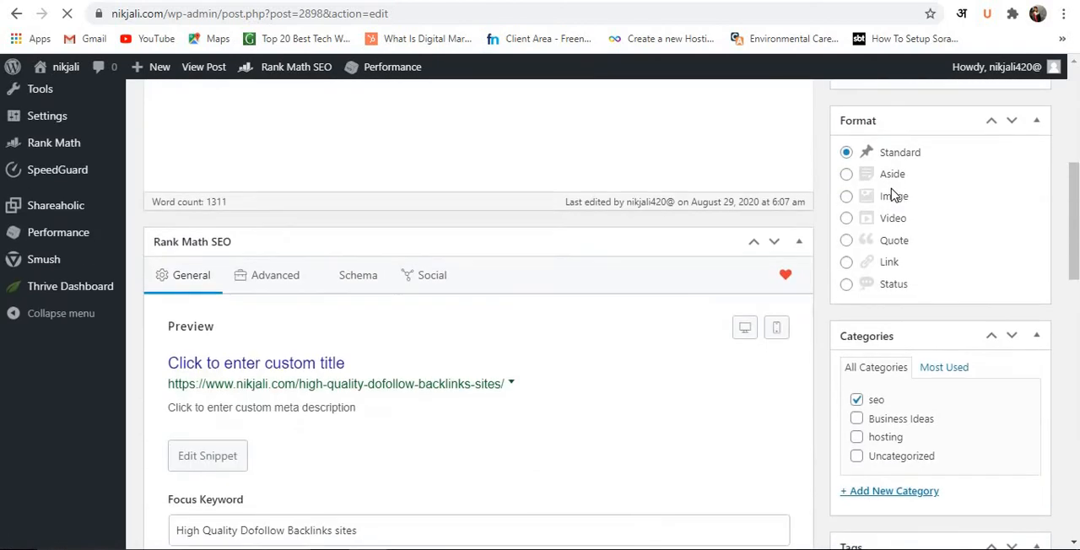
scroll(938, 251, down, 10)
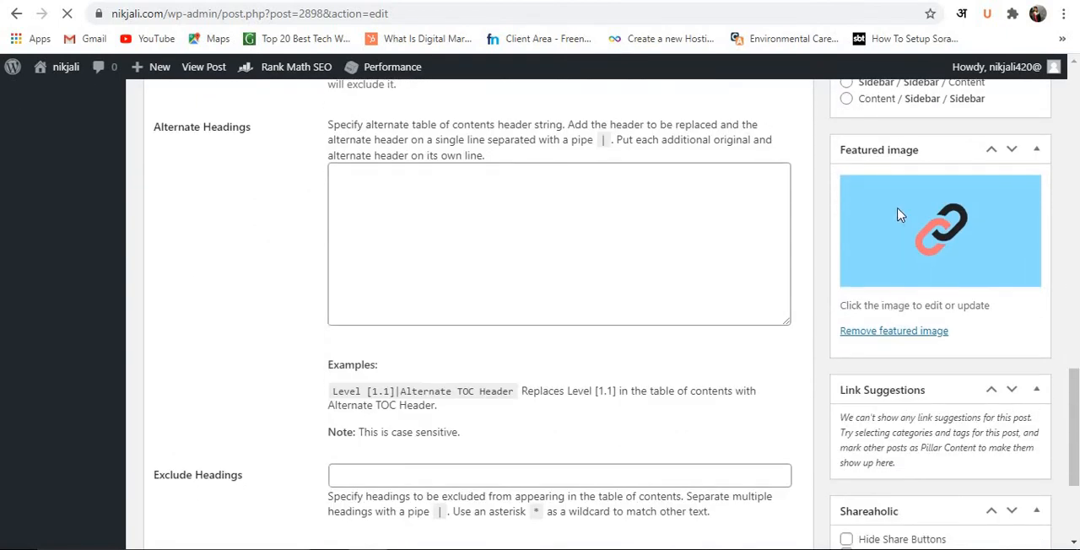
Look over the featured image and article body, and return to the backlinks post's title field.
scroll(899, 216, up, 4)
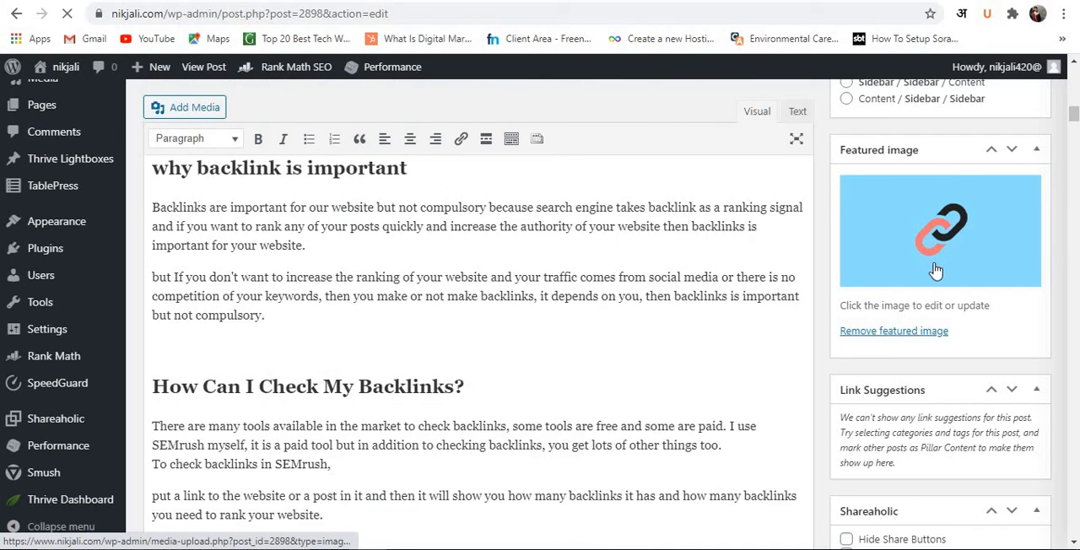
scroll(928, 304, down, 2)
scroll(926, 332, down, 3)
scroll(571, 280, up, 15)
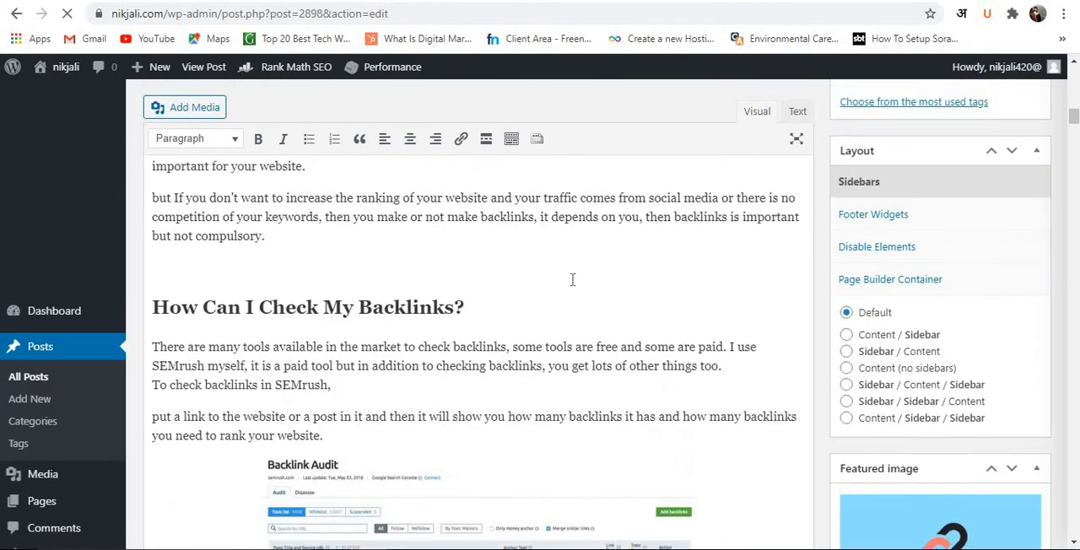
scroll(438, 302, up, 5)
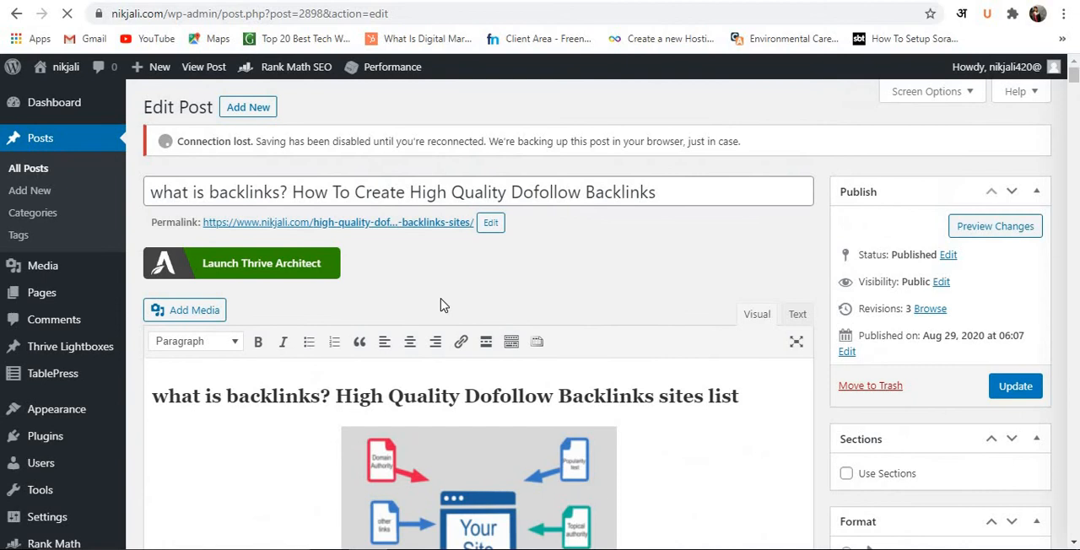
click(194, 192)
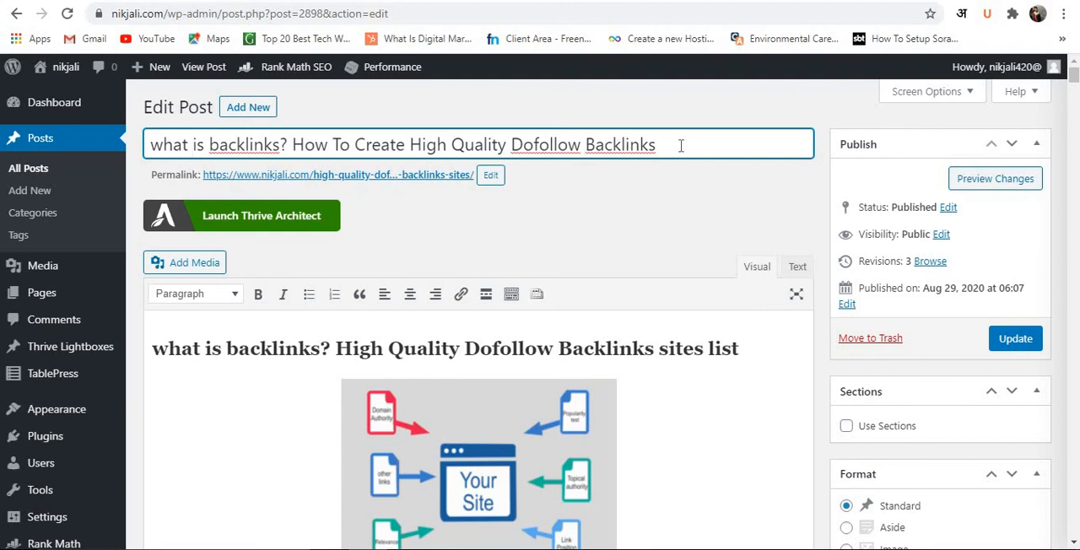
Try replacing the post's permalink slug with "demo of wordpress" and cancel the permalink edit.
click(490, 176)
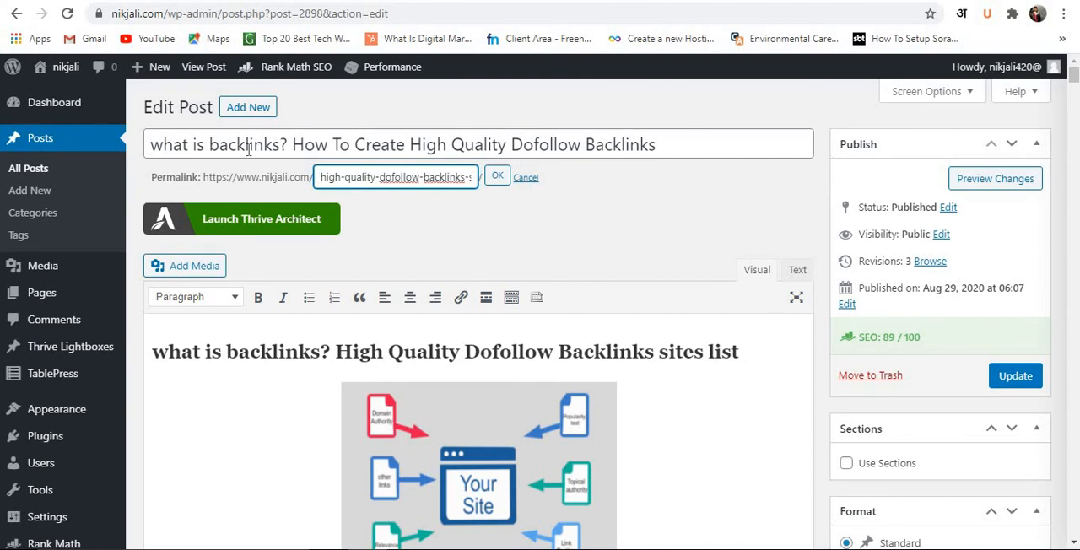
double_click(248, 145)
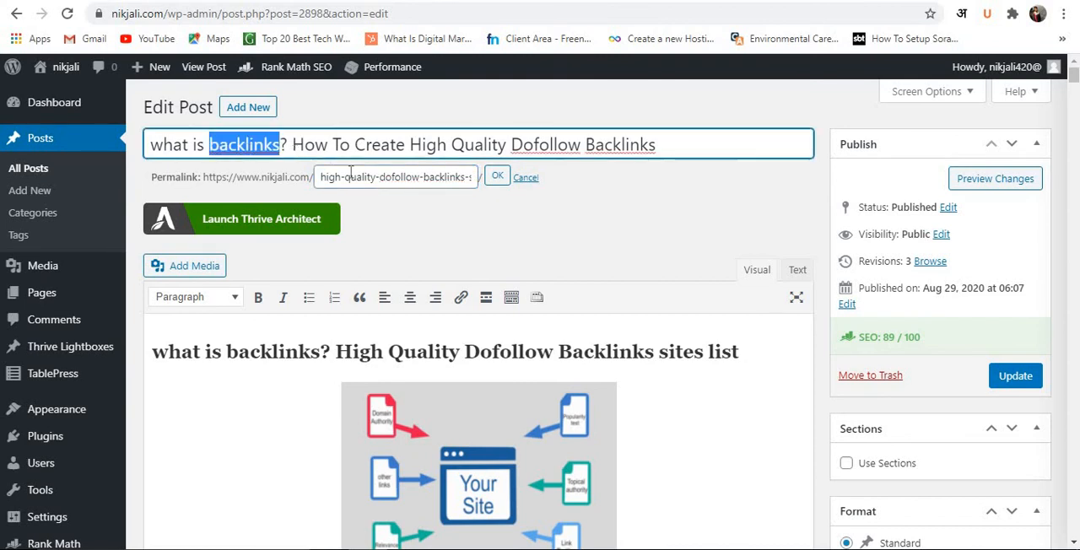
click(389, 177)
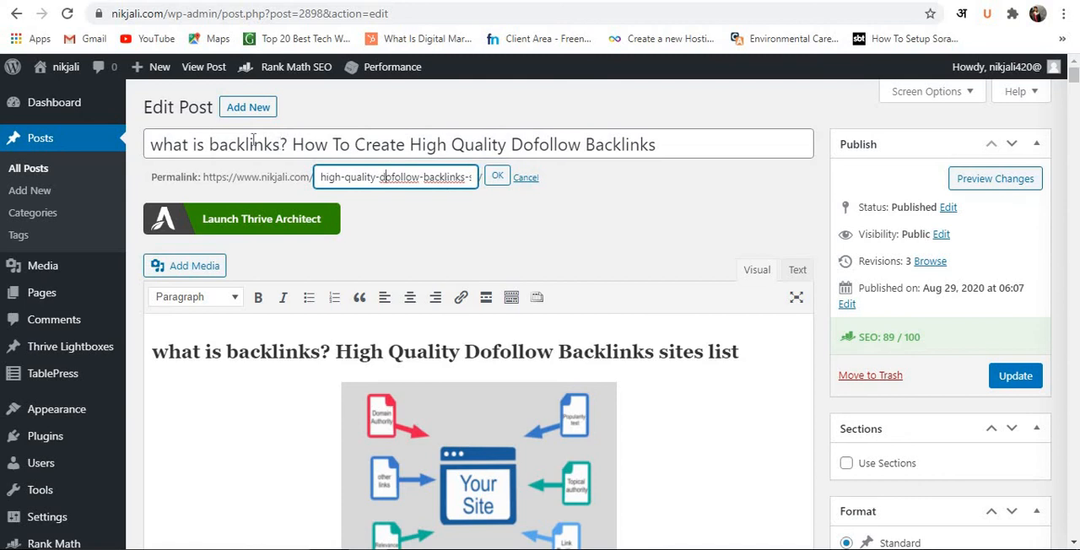
key(ctrl+a)
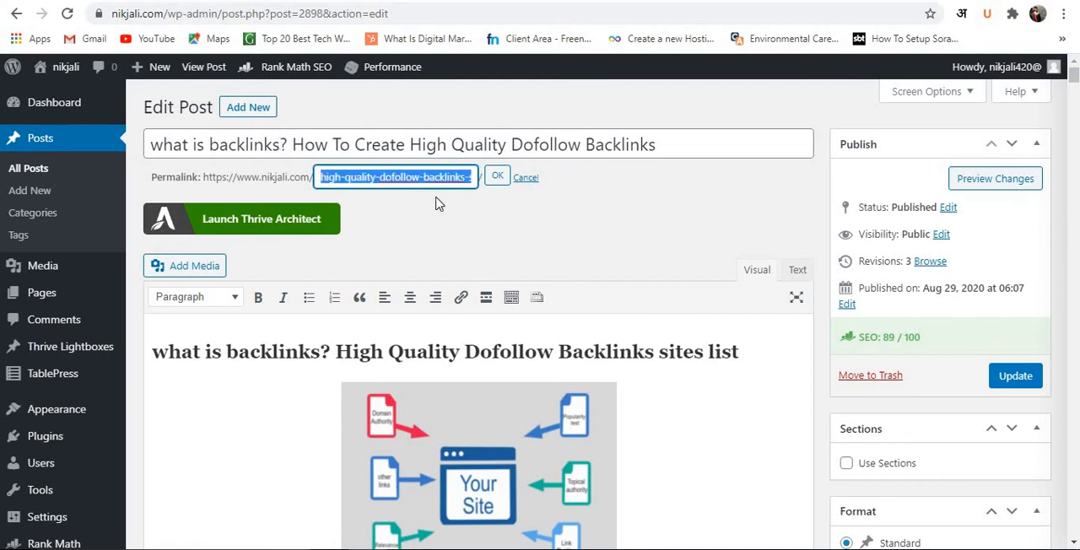
key(BackSpace)
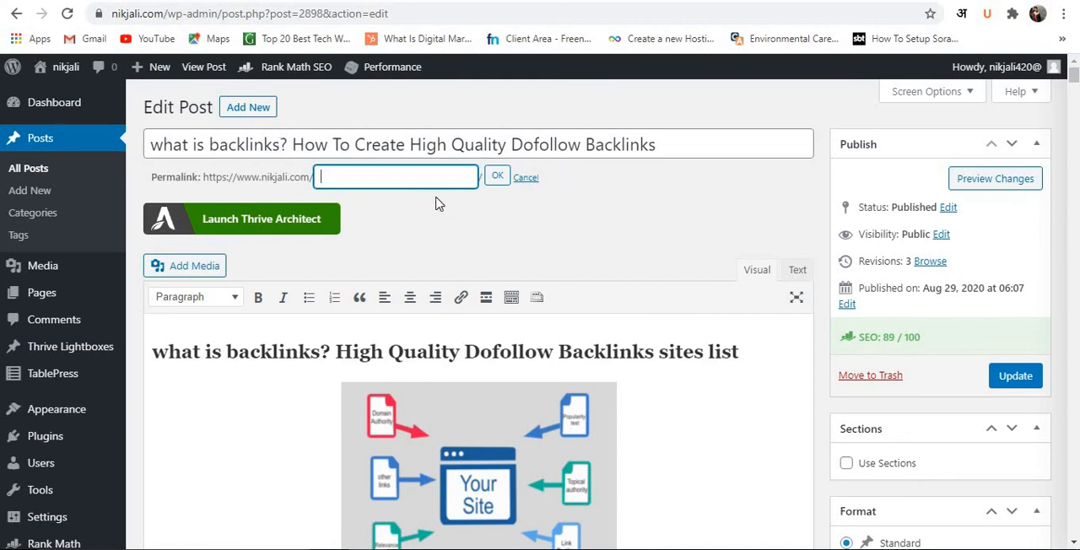
text(demo of wordpress)
key(BackSpace)
key(BackSpace)
key(BackSpace)
key(BackSpace)
key(BackSpace)
key(BackSpace)
key(BackSpace)
key(BackSpace)
key(BackSpace)
key(BackSpace)
key(BackSpace)
key(BackSpace)
key(BackSpace)
key(BackSpace)
key(BackSpace)
click(525, 178)
Examine the article's heading structure and text from the opening heading to the "How Can I Check My Backlinks?" section.
scroll(521, 189, down, 2)
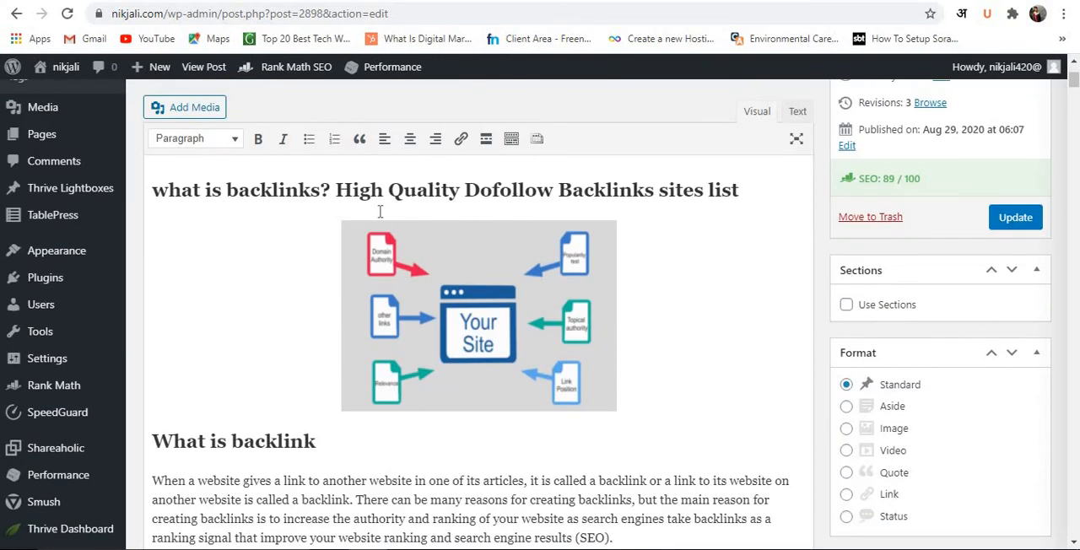
scroll(505, 209, down, 2)
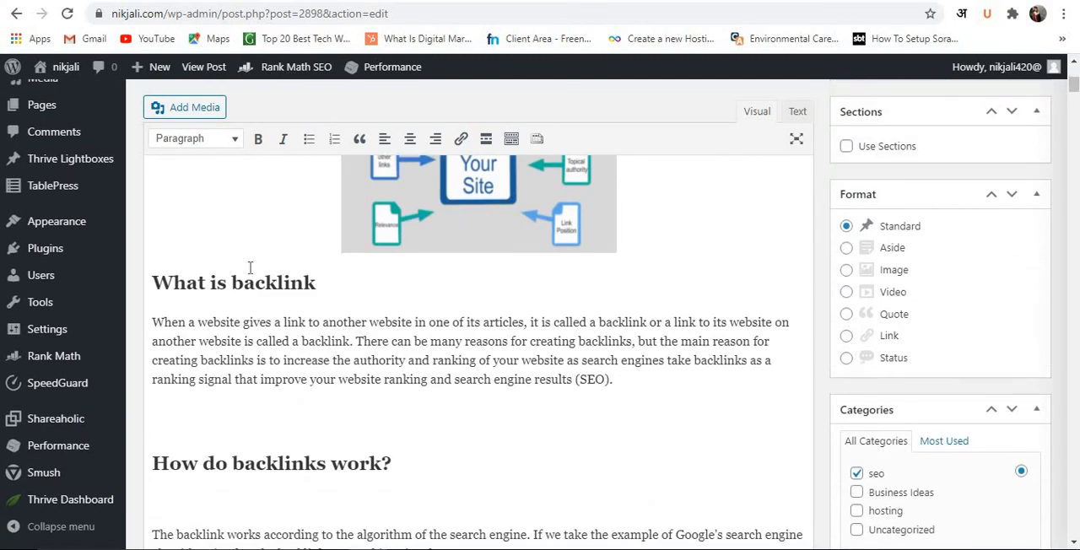
scroll(250, 267, up, 2)
scroll(251, 266, down, 2)
scroll(375, 347, down, 2)
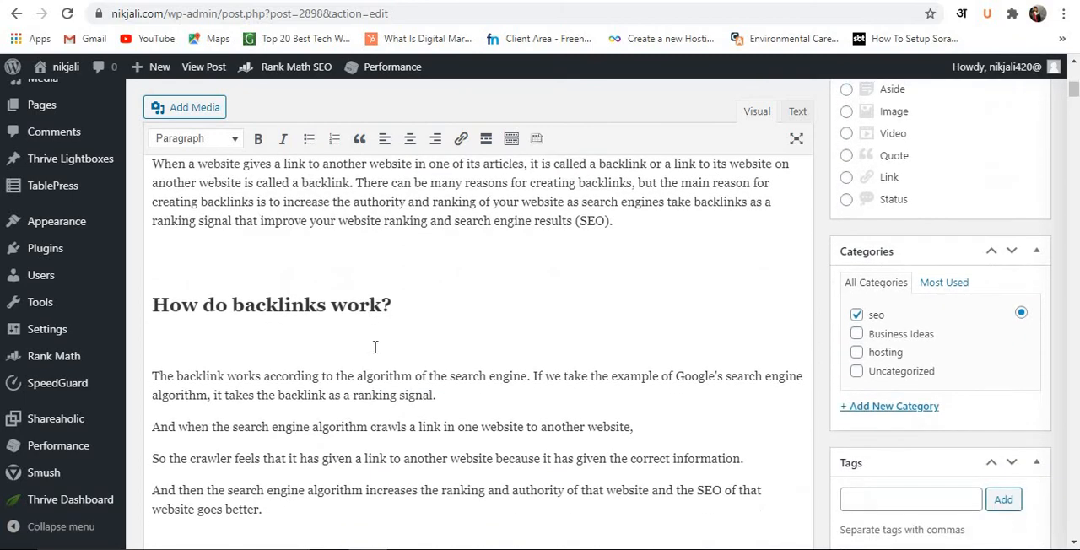
scroll(272, 338, down, 1)
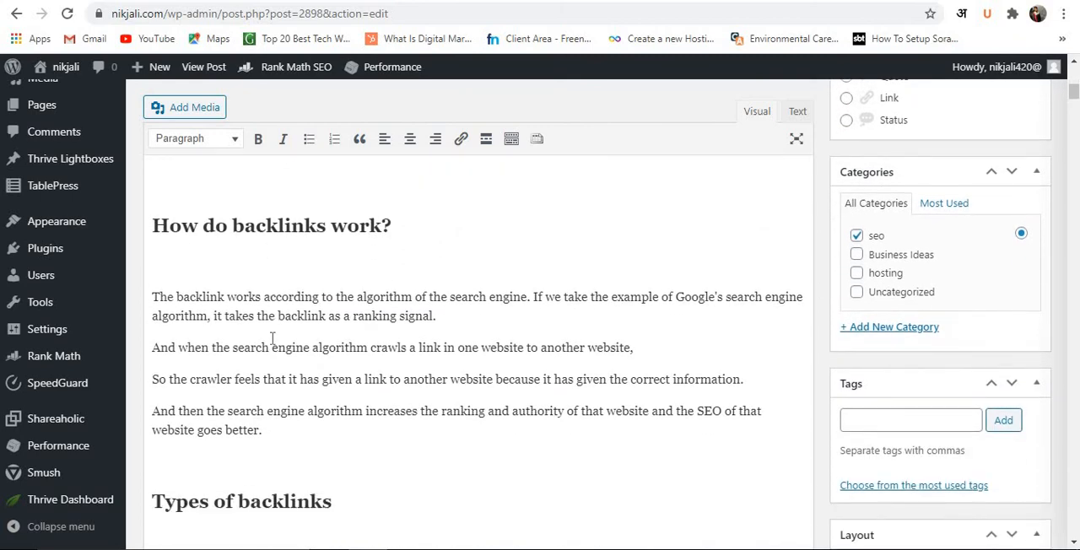
scroll(272, 338, down, 3)
scroll(272, 339, down, 5)
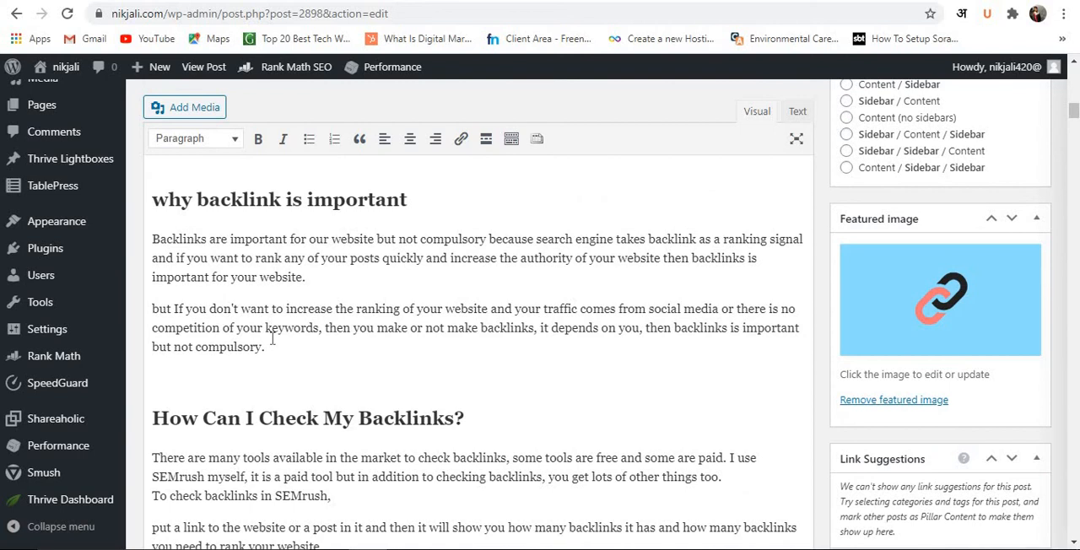
scroll(272, 339, down, 2)
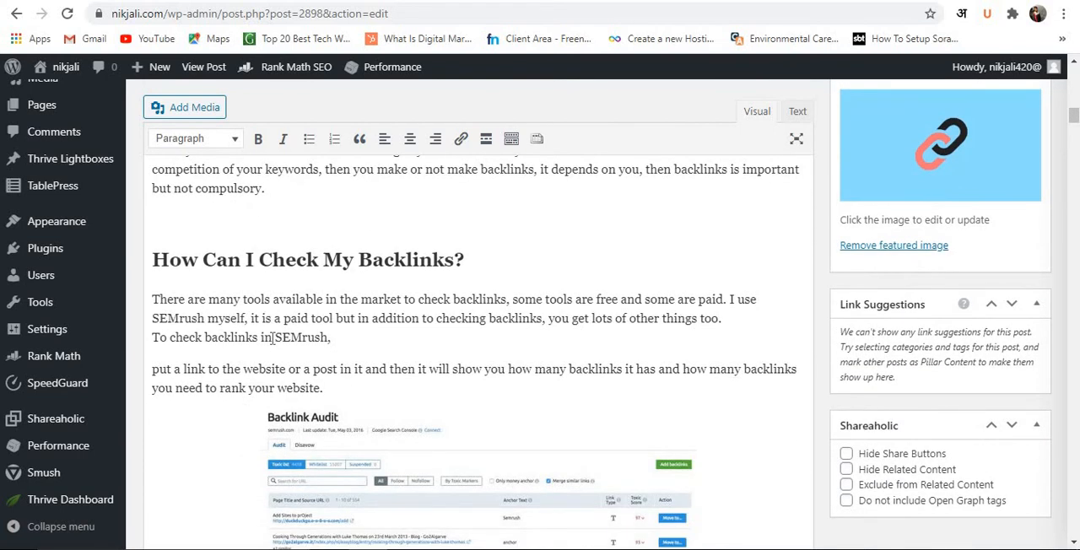
Look through the article's "how to get backlinks" section and site lists down to the Rank Math SEO settings.
scroll(272, 339, down, 10)
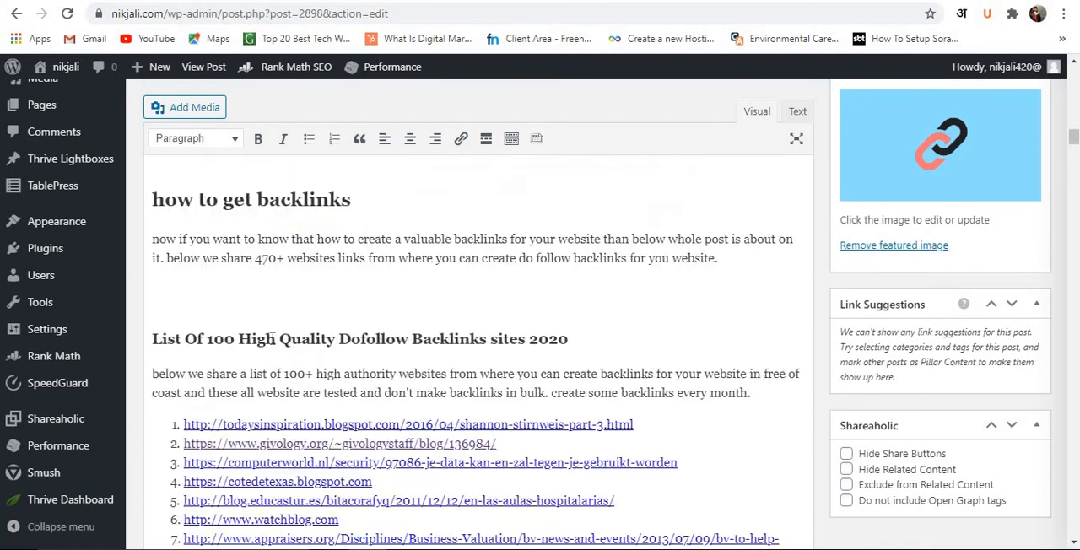
scroll(272, 338, down, 15)
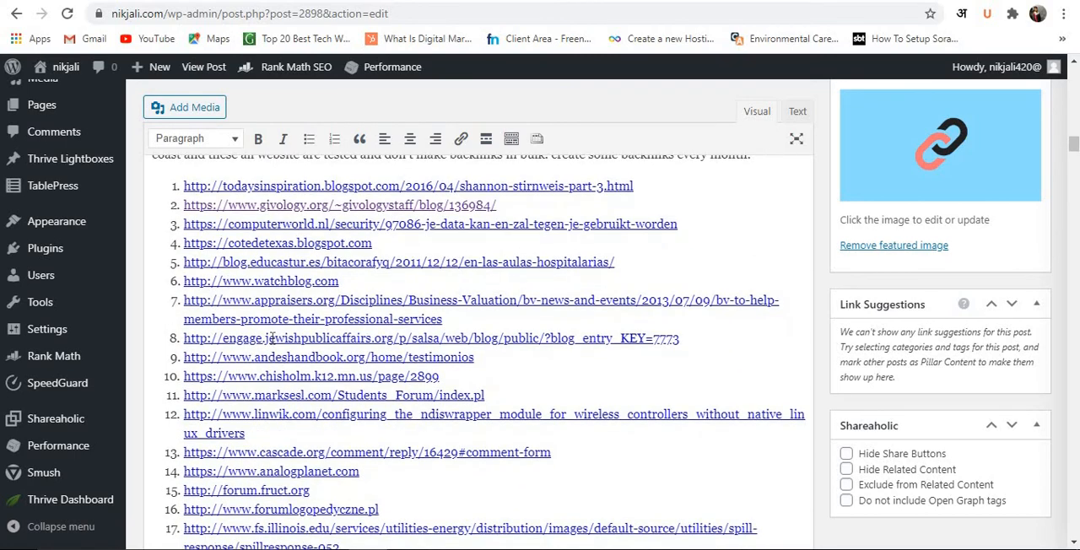
scroll(275, 339, down, 20)
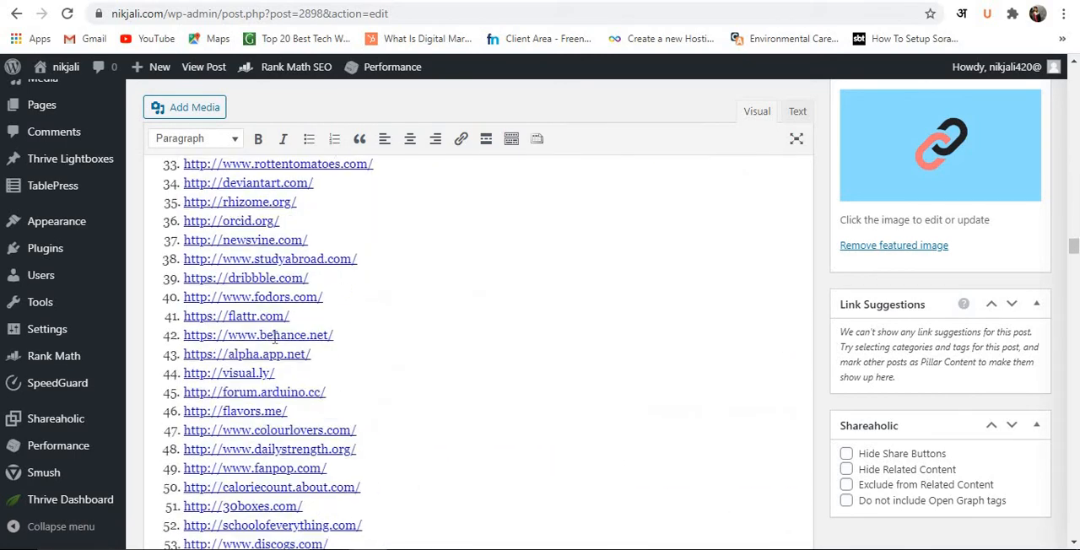
scroll(325, 379, down, 20)
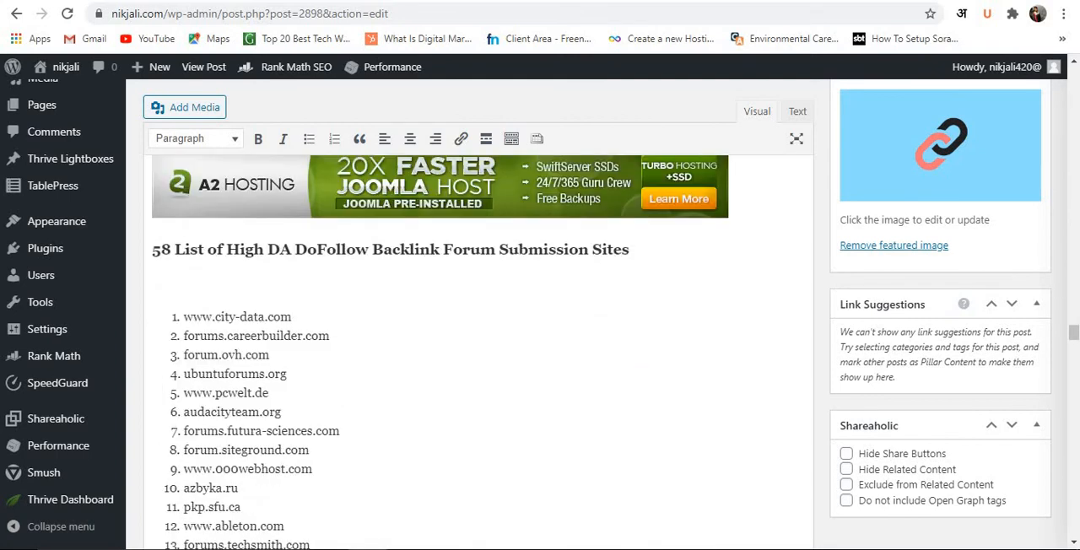
drag(1074, 334, 1075, 487)
scroll(699, 380, up, 3)
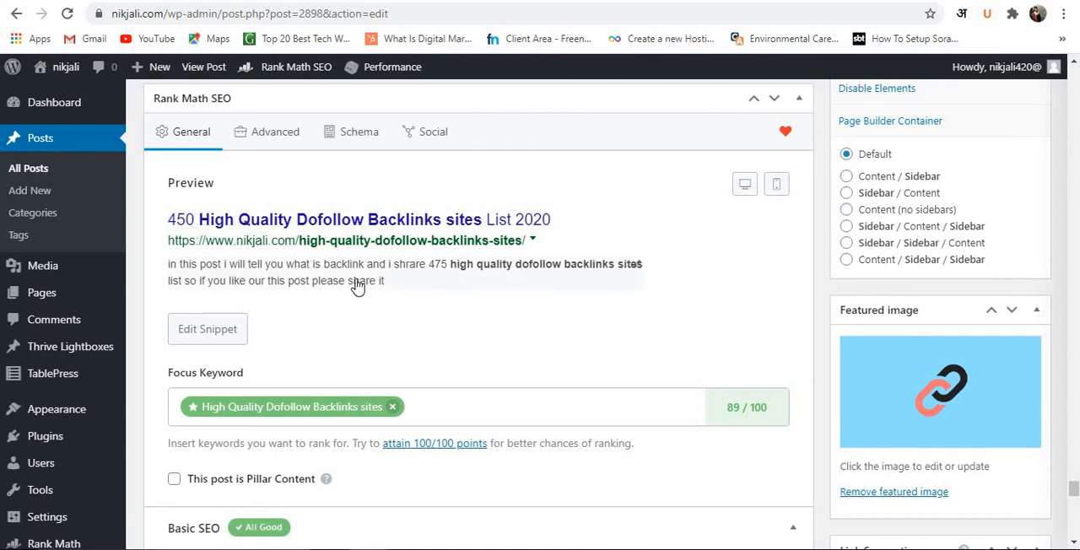
Remove the Rank Math focus keyword and add it again as "High Quality Dofollow Backlinks sites".
scroll(419, 270, down, 1)
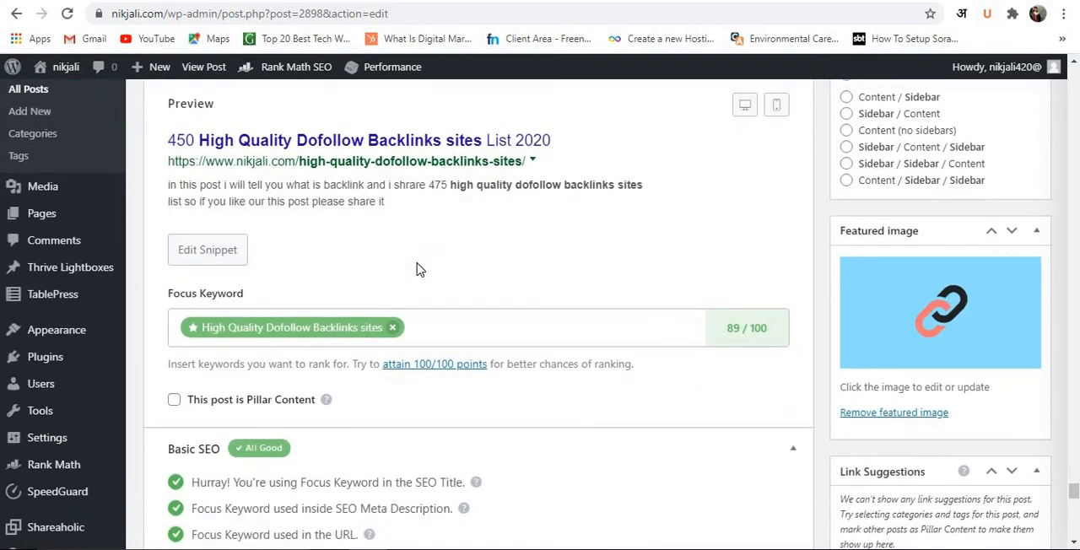
click(297, 327)
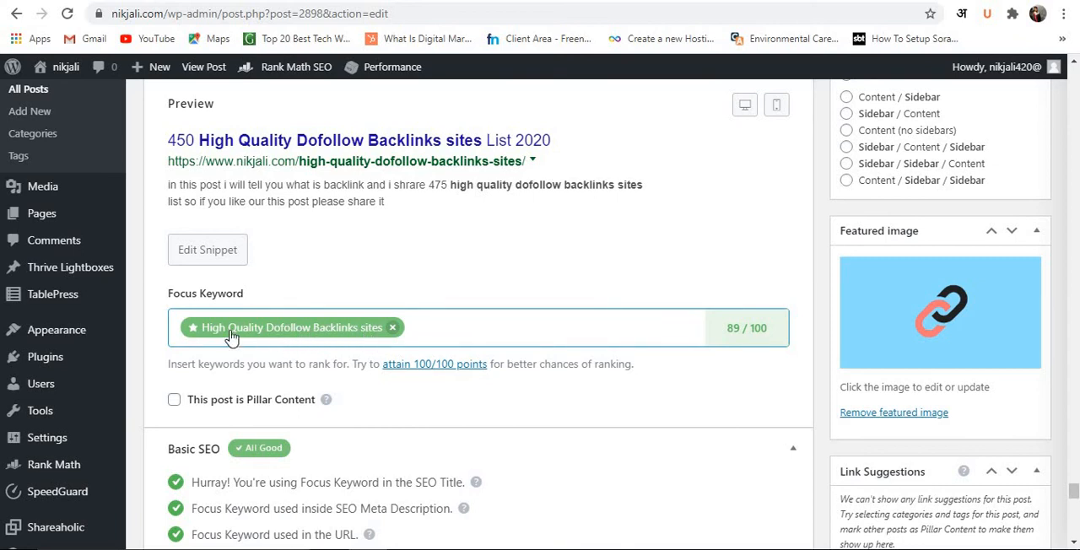
triple_click(323, 331)
key(ctrl+c)
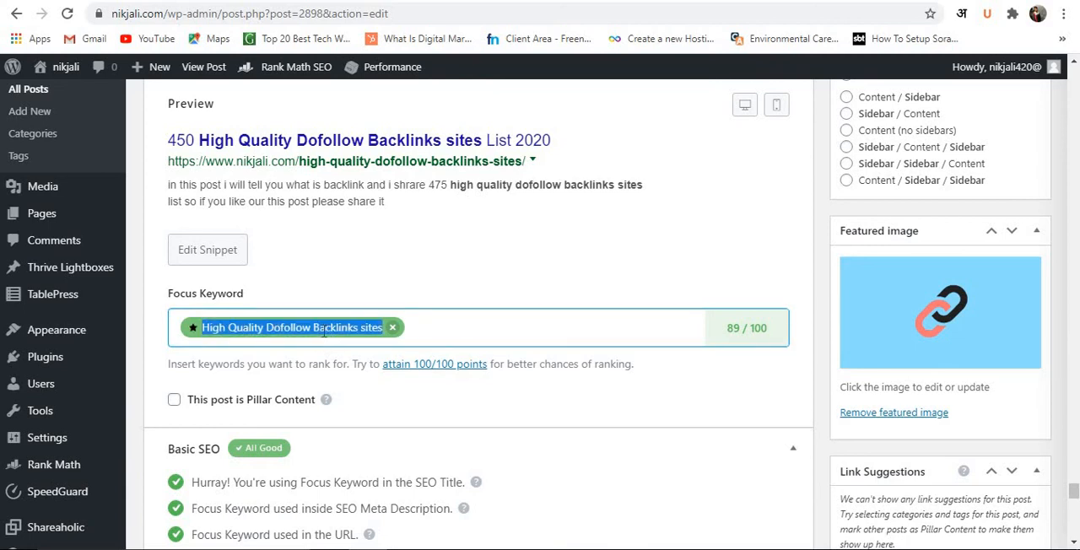
click(394, 328)
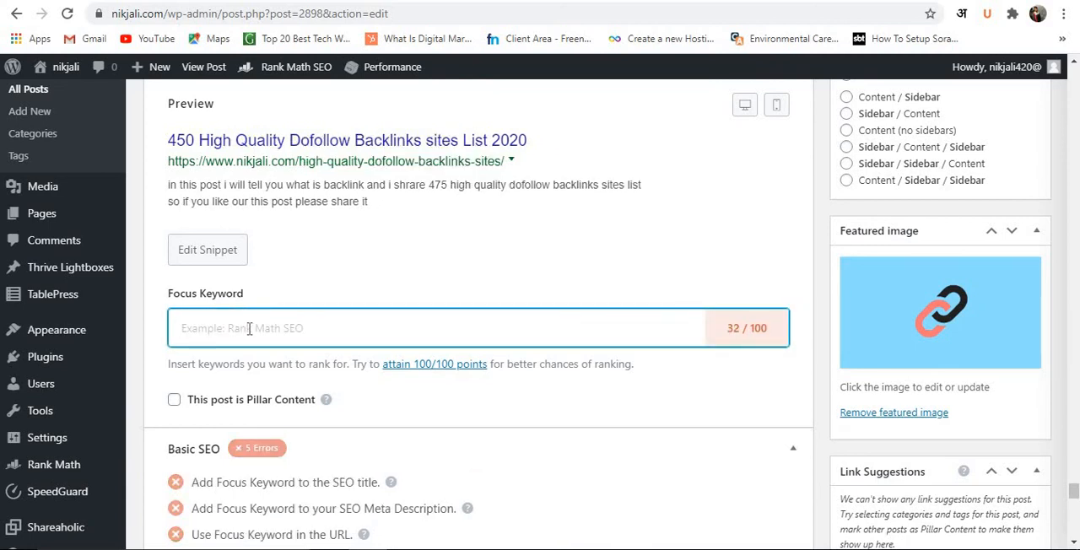
key(ctrl+v)
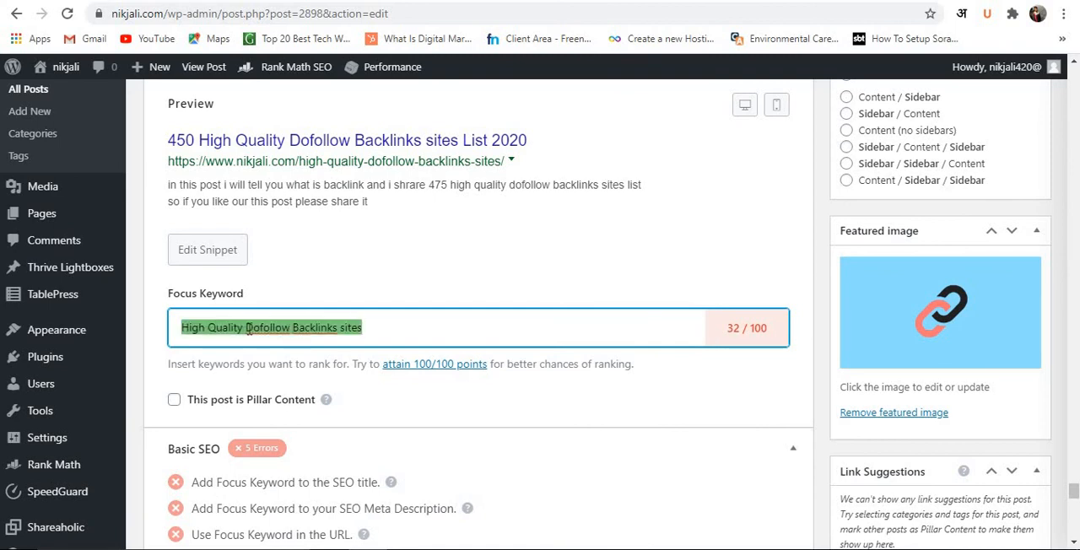
key(Return)
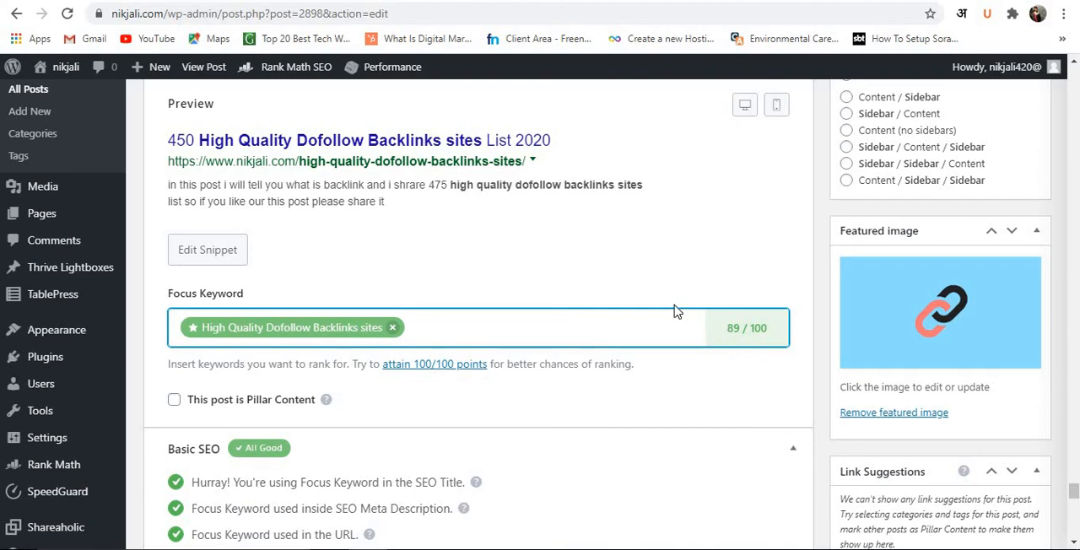
Examine the focus keyword's Basic SEO checks and expand the Additional checks to review them.
scroll(506, 272, down, 2)
scroll(507, 273, down, 1)
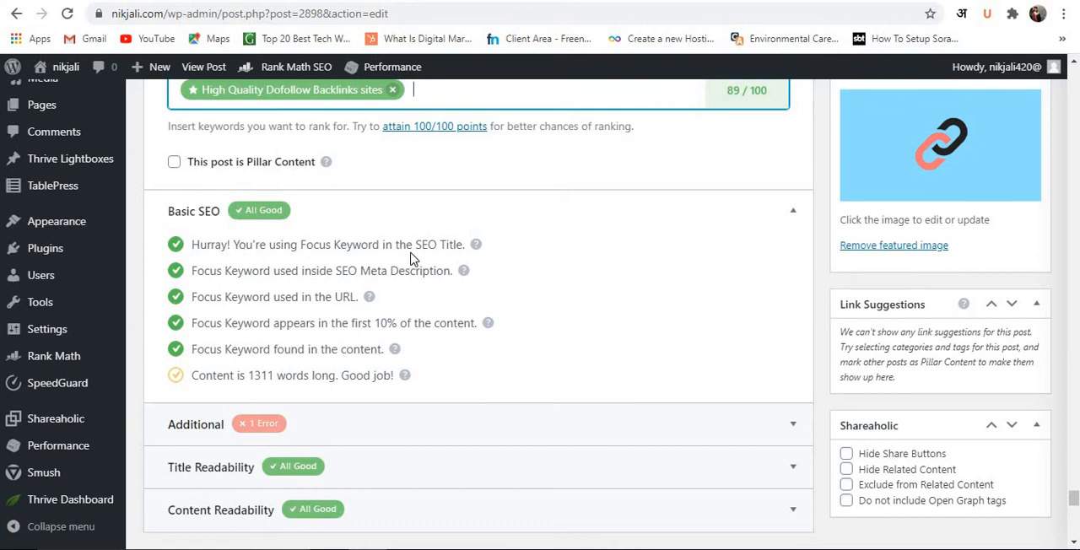
scroll(285, 245, up, 1)
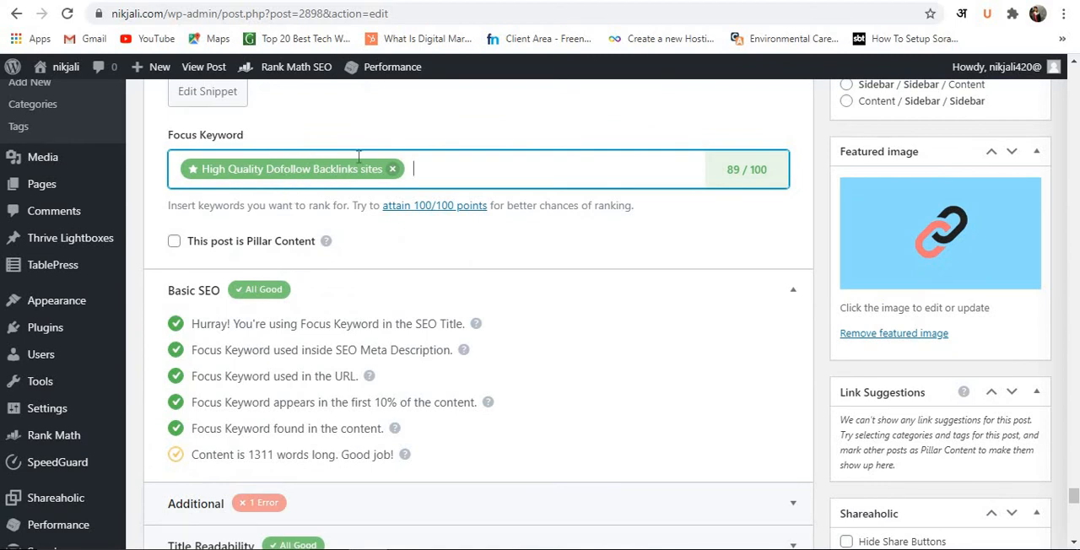
click(337, 171)
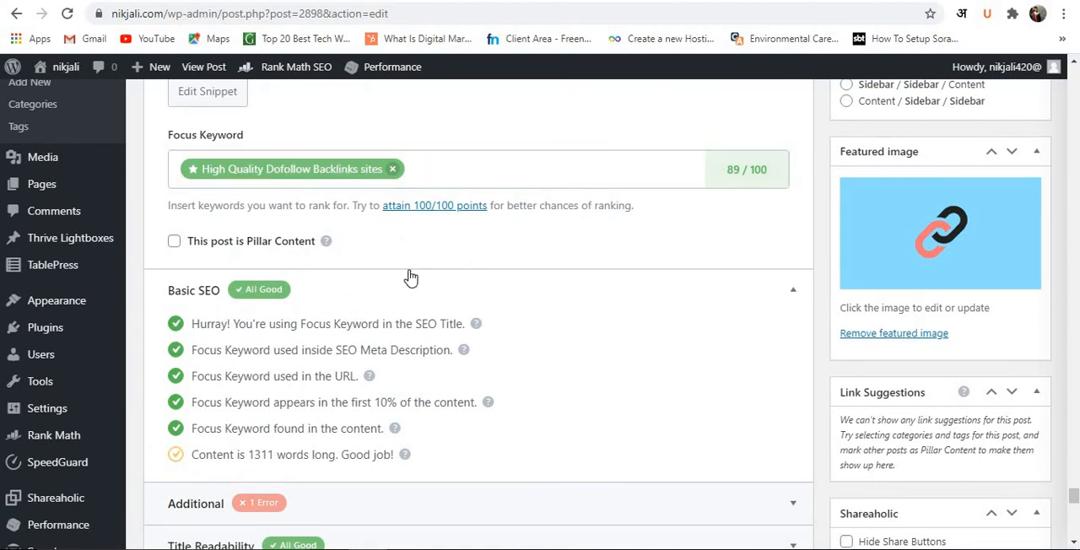
scroll(411, 278, down, 2)
click(332, 352)
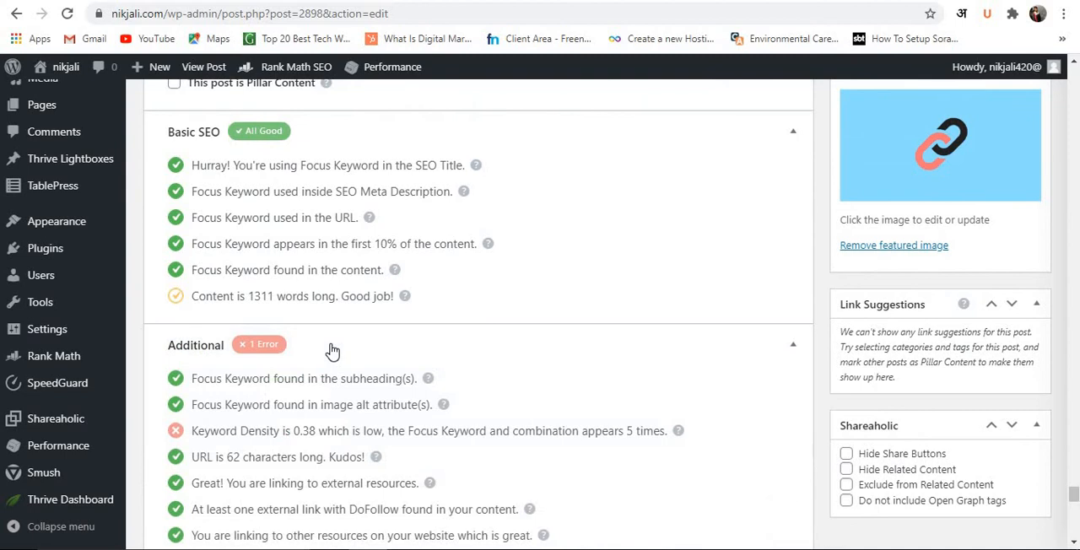
scroll(333, 352, down, 1)
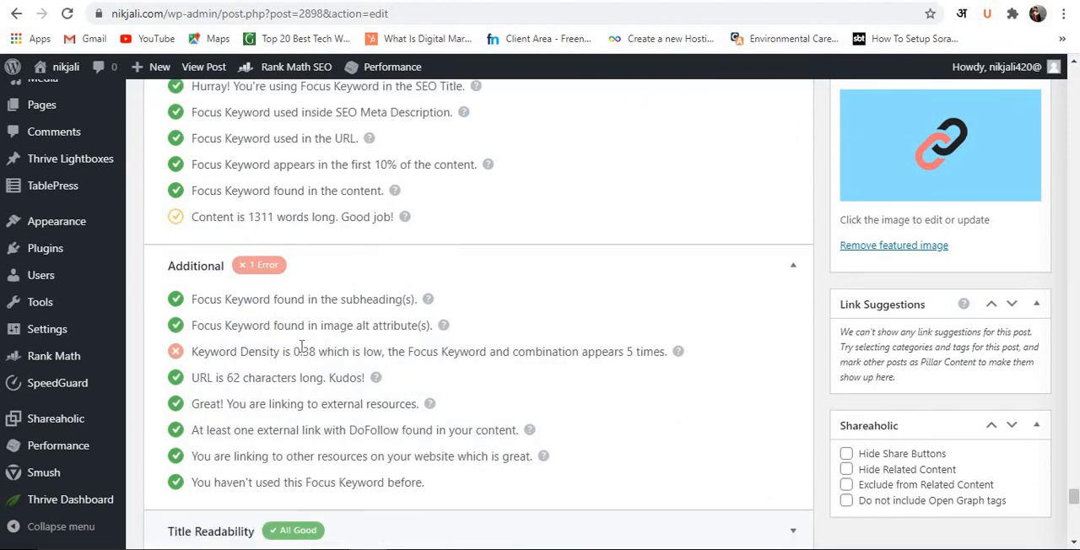
scroll(288, 353, up, 4)
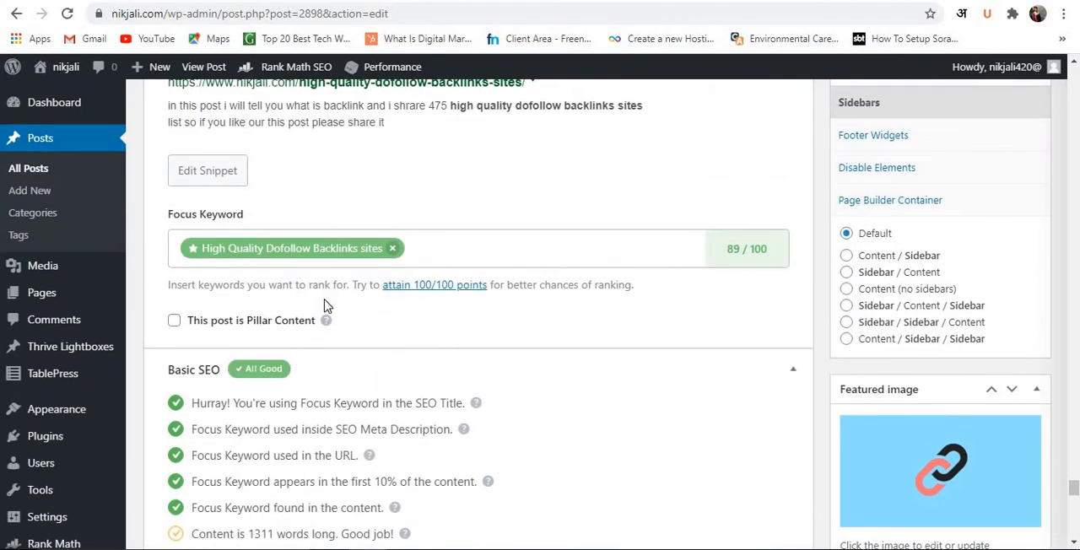
scroll(329, 306, down, 2)
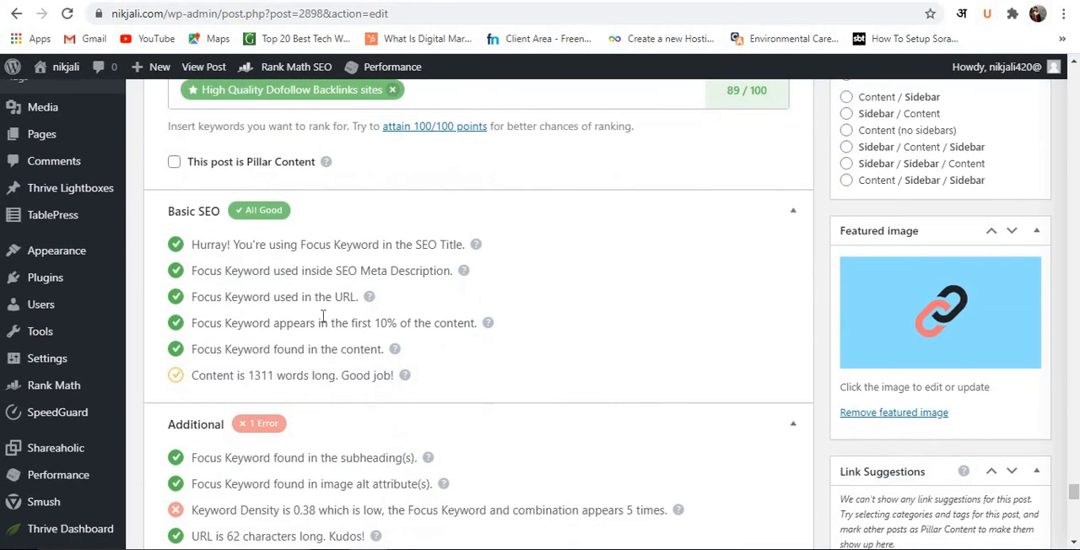
scroll(347, 300, up, 3)
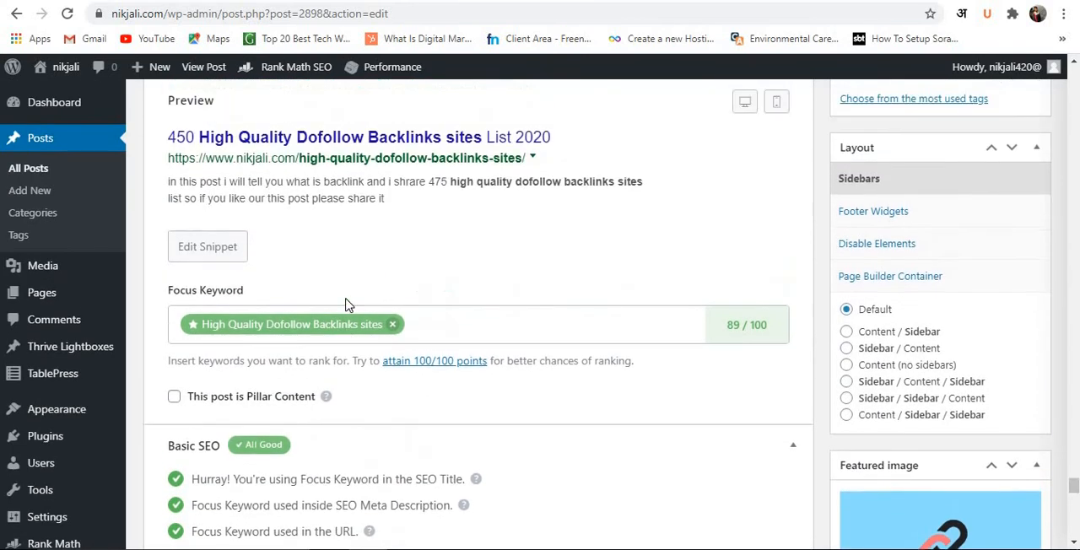
Open the search snippet for editing, review its title, permalink and description against the focus keyword, and close it.
click(234, 256)
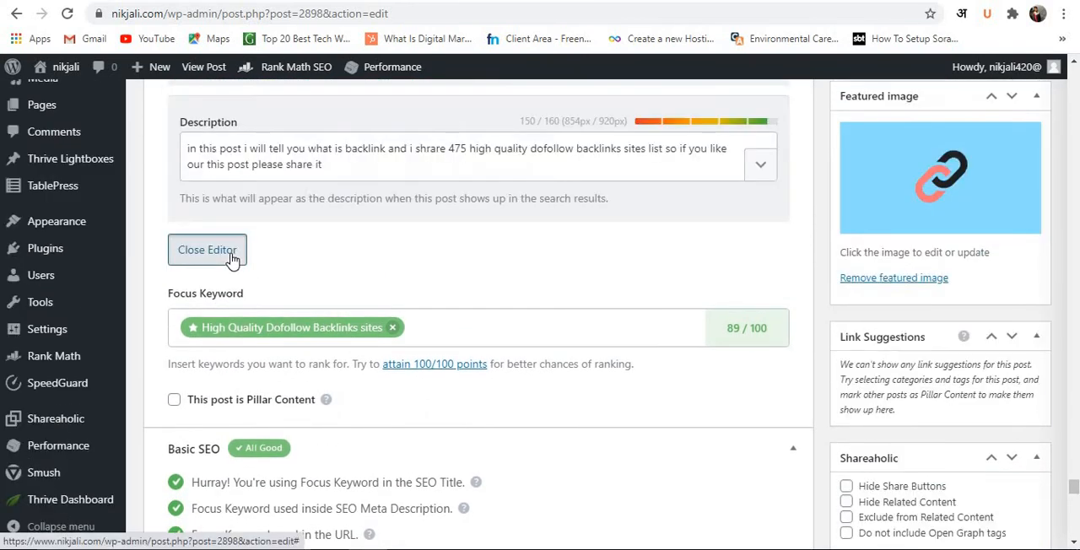
scroll(253, 205, up, 1)
scroll(253, 204, up, 2)
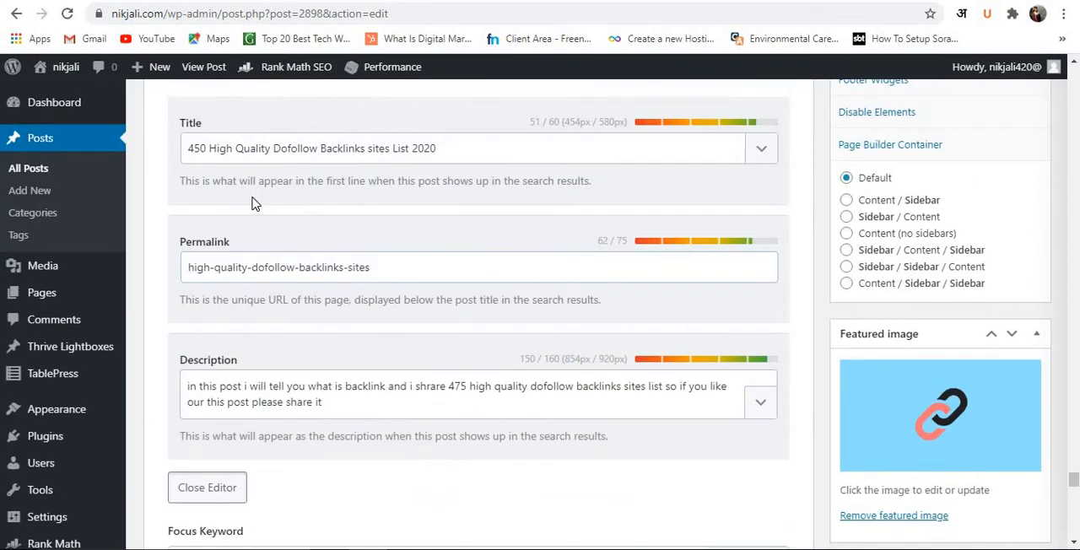
click(216, 148)
click(516, 149)
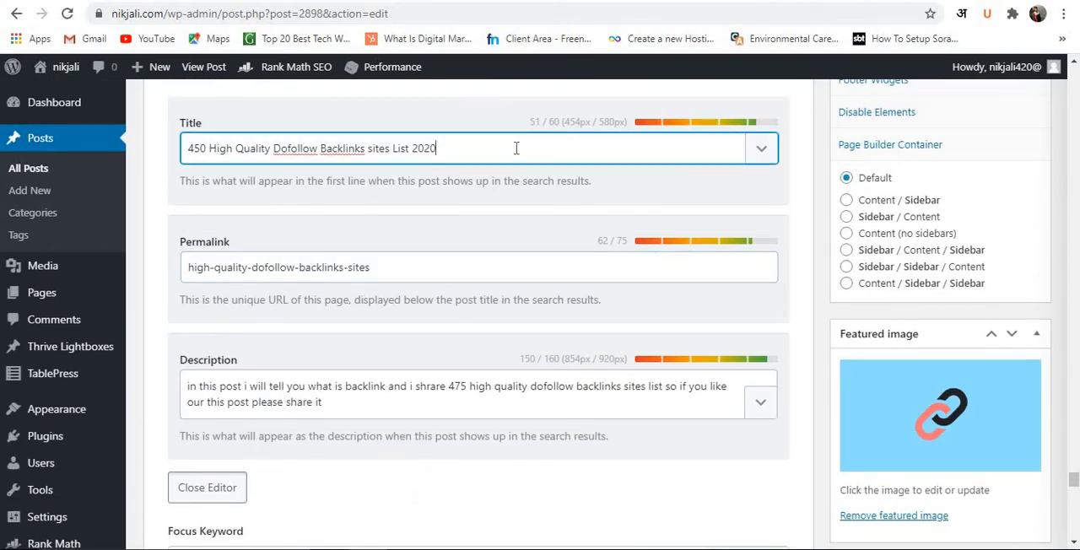
click(392, 275)
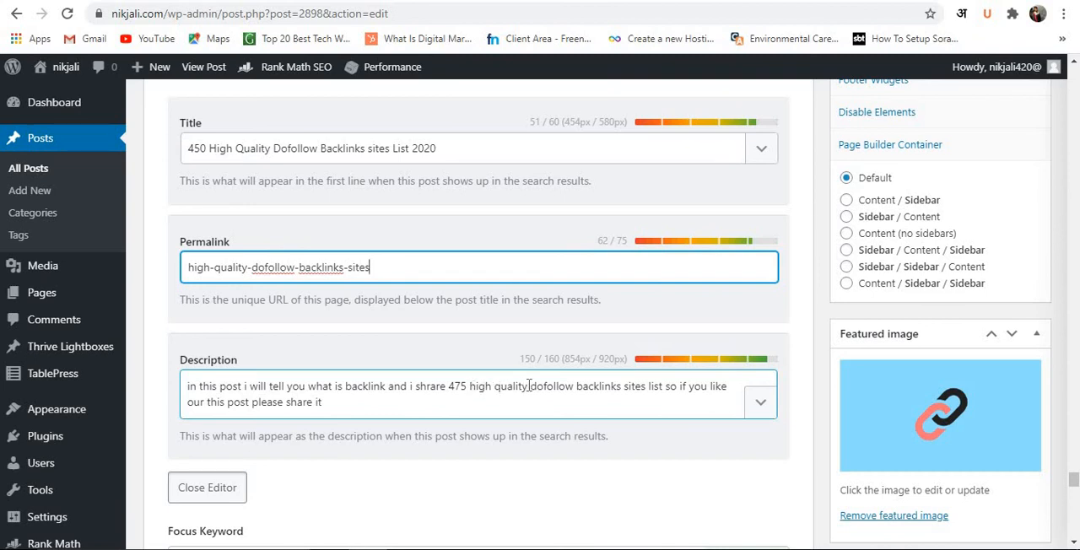
drag(528, 386, 691, 386)
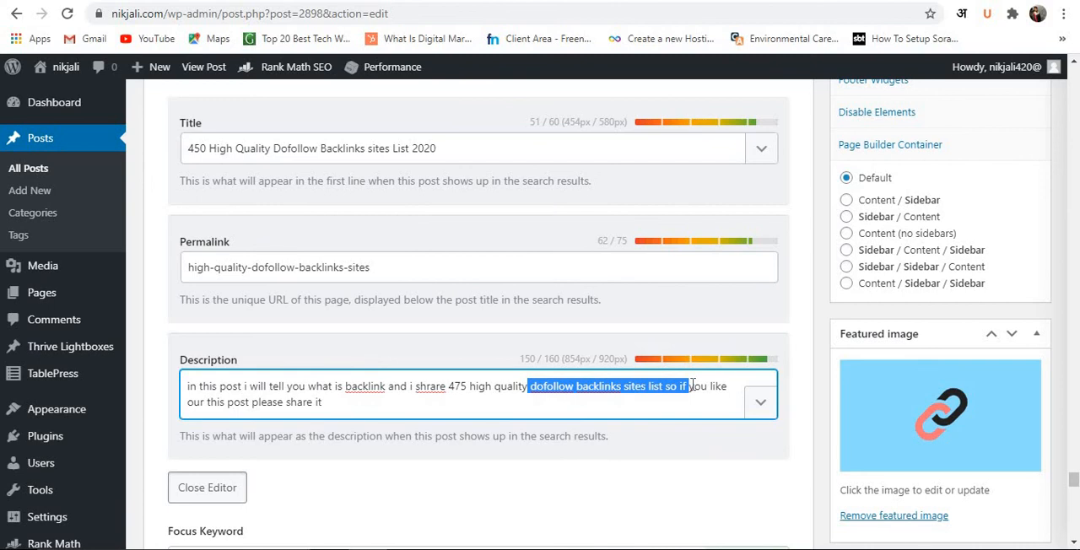
click(642, 401)
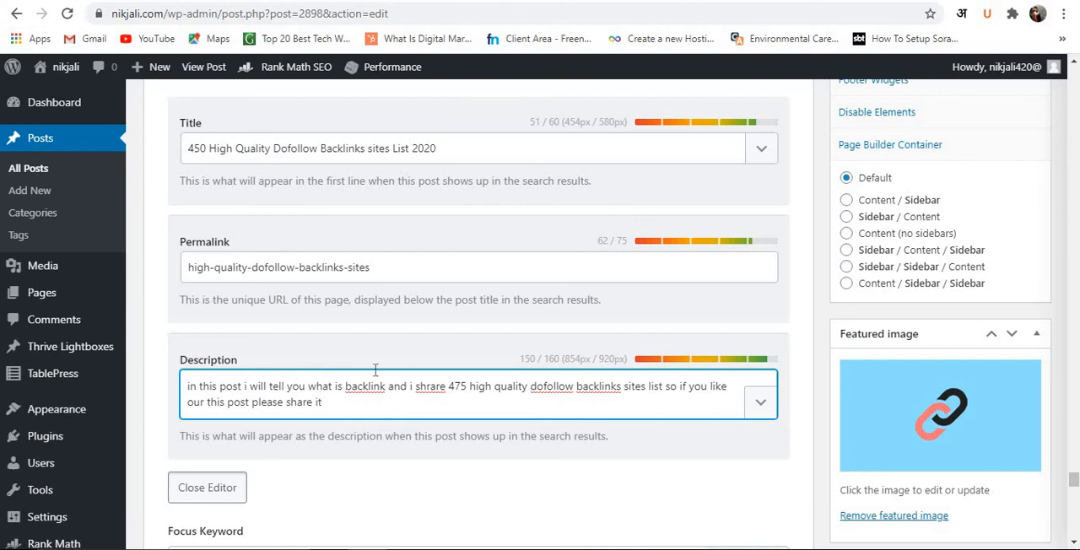
scroll(376, 370, up, 1)
scroll(372, 351, up, 2)
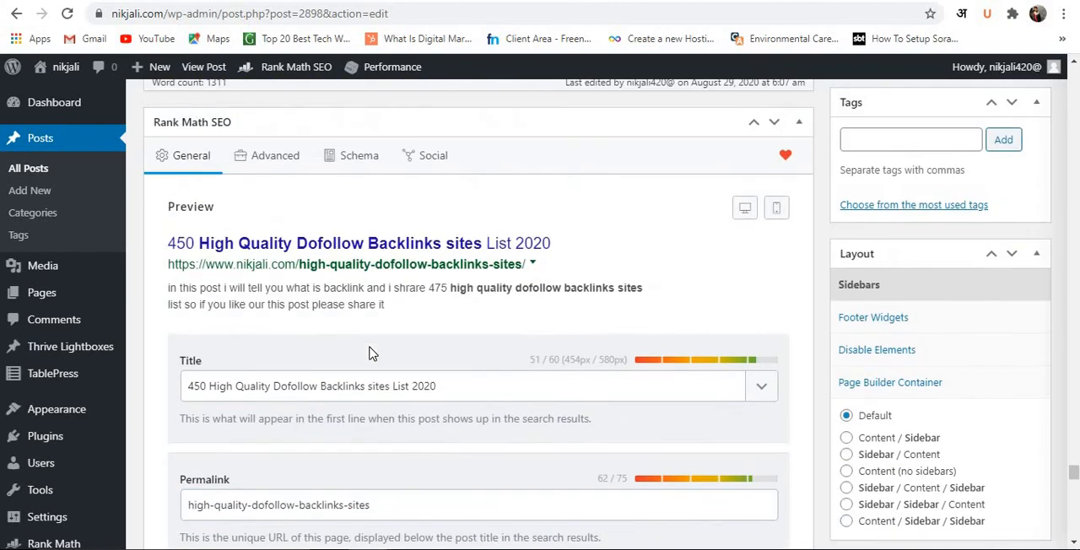
click(639, 244)
Compare the Basic SEO checks with the focus keyword and snippet preview, reading the hint for the SEO title check.
scroll(602, 351, down, 2)
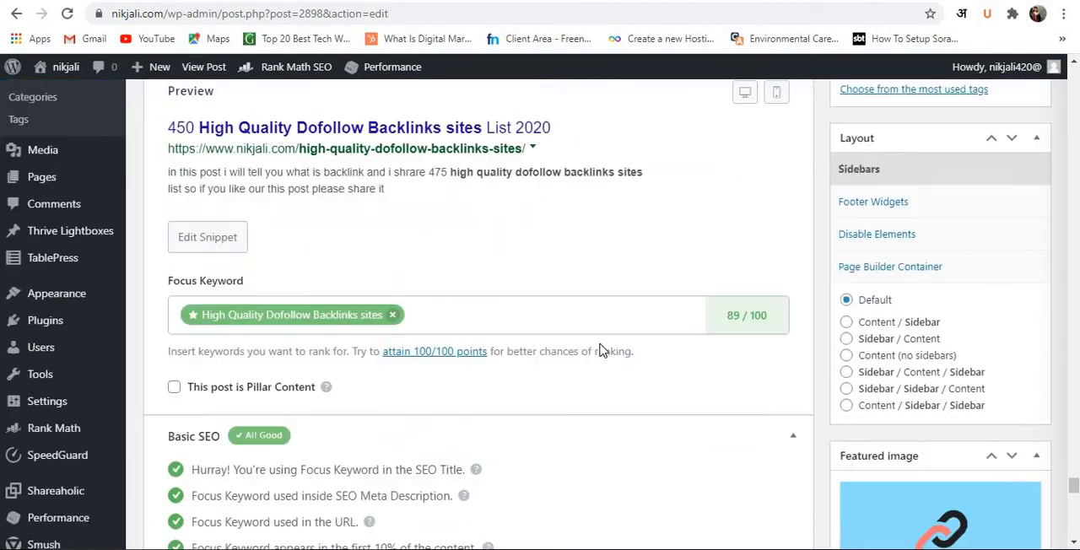
scroll(602, 351, down, 3)
scroll(545, 357, down, 1)
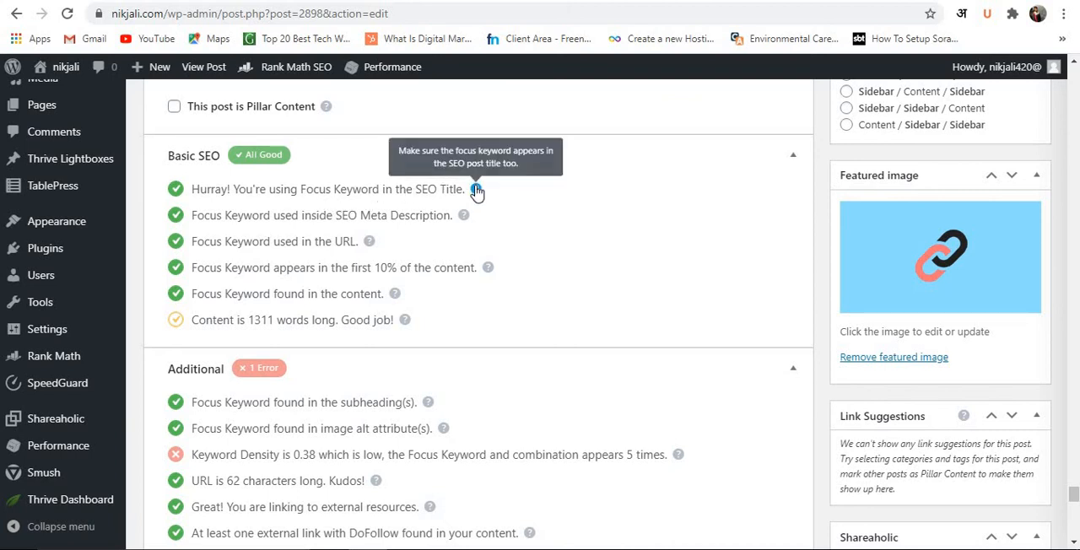
scroll(451, 193, up, 3)
scroll(377, 283, down, 1)
scroll(377, 282, down, 1)
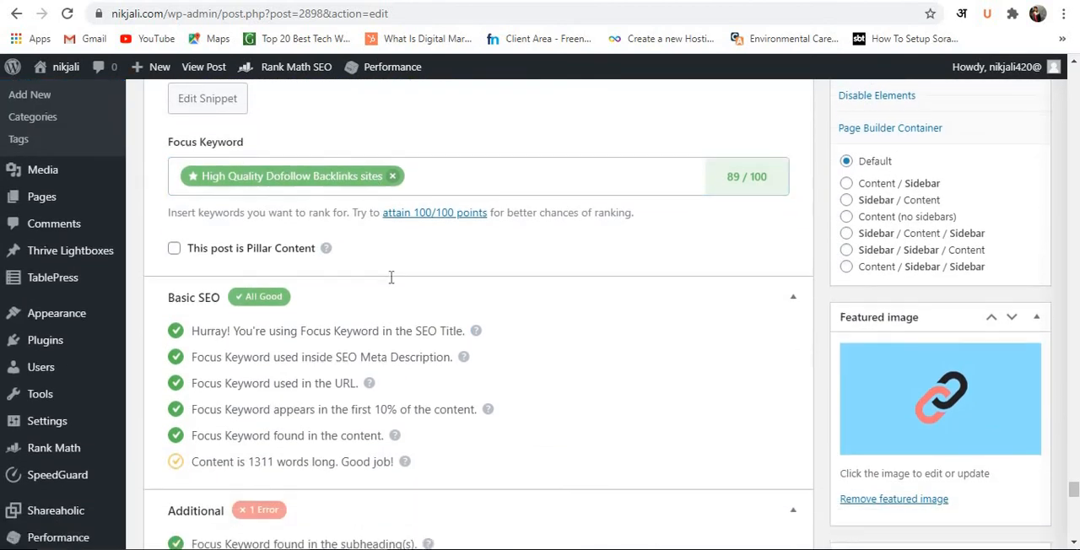
scroll(381, 302, up, 2)
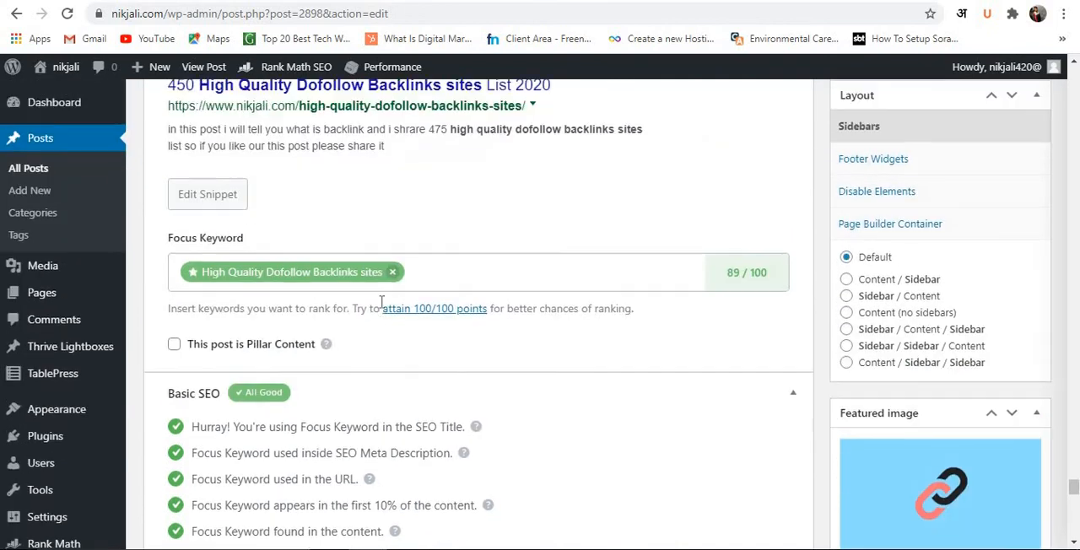
scroll(472, 152, down, 2)
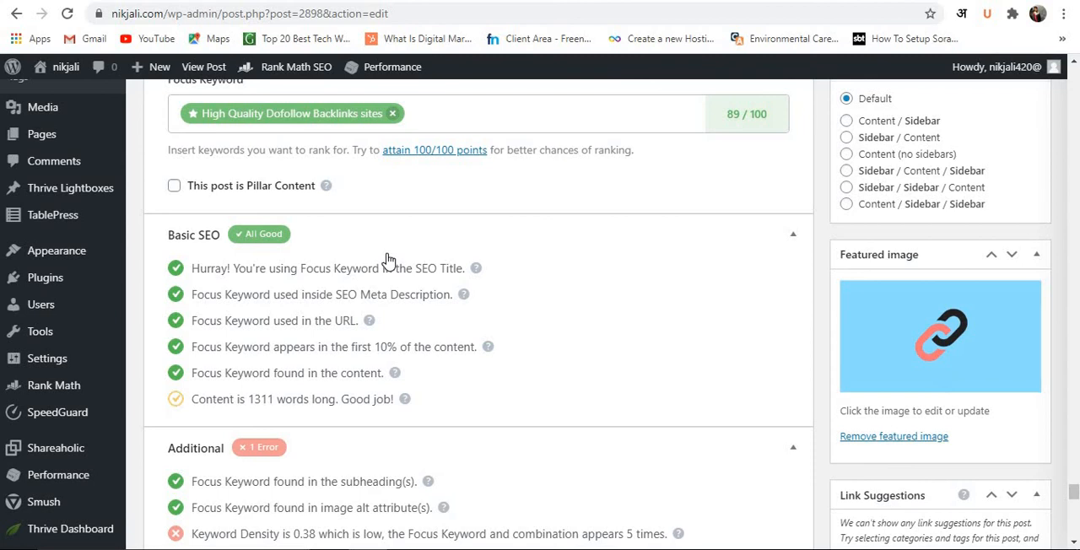
Go back through the article body from the conclusion to the dofollow backlink site lists.
scroll(435, 291, up, 10)
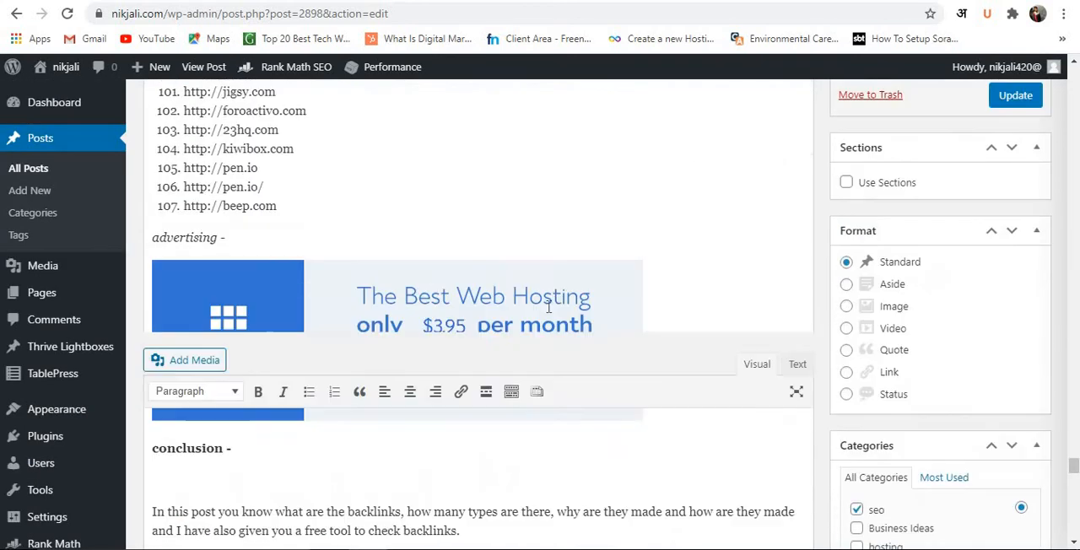
scroll(600, 425, up, 20)
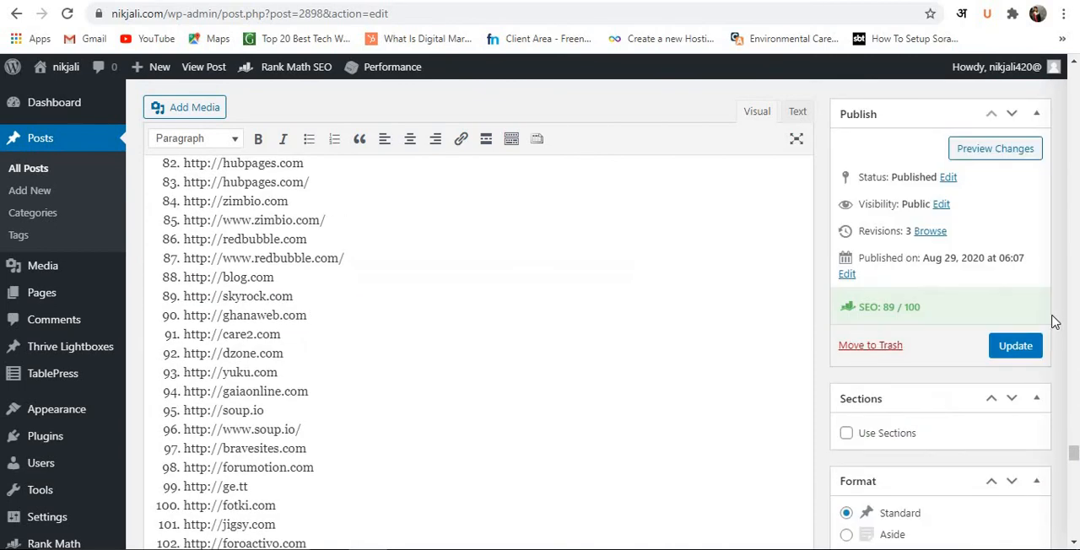
scroll(457, 324, up, 20)
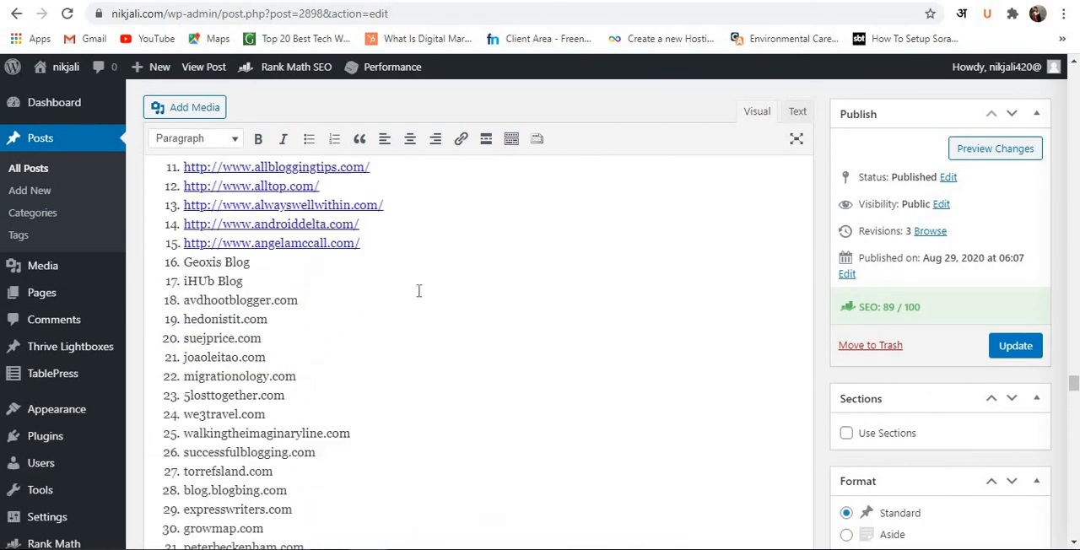
scroll(399, 289, down, 20)
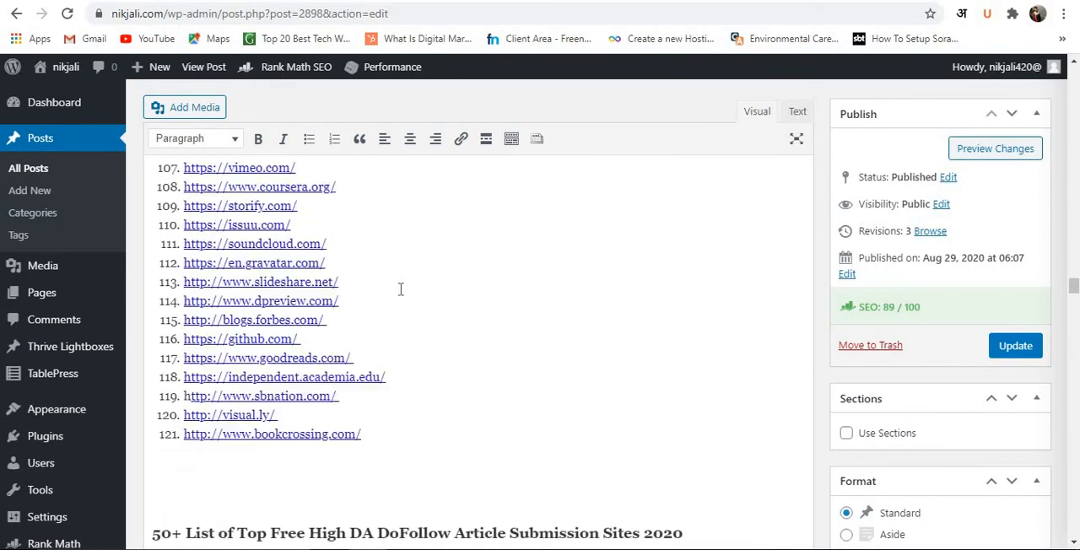
Review the focus keyword's Basic SEO and Additional checks below the article.
scroll(397, 287, down, 20)
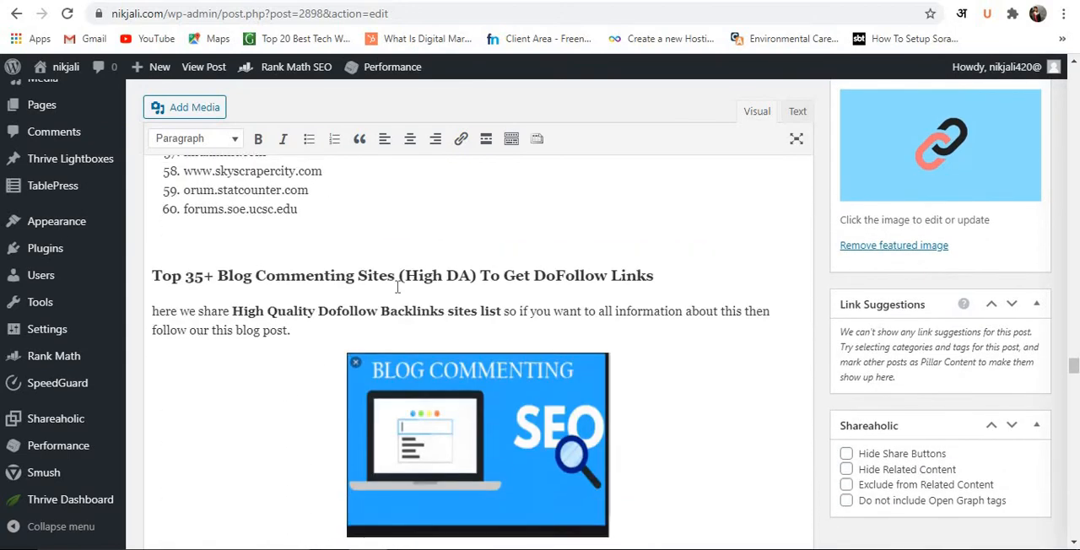
scroll(404, 310, down, 20)
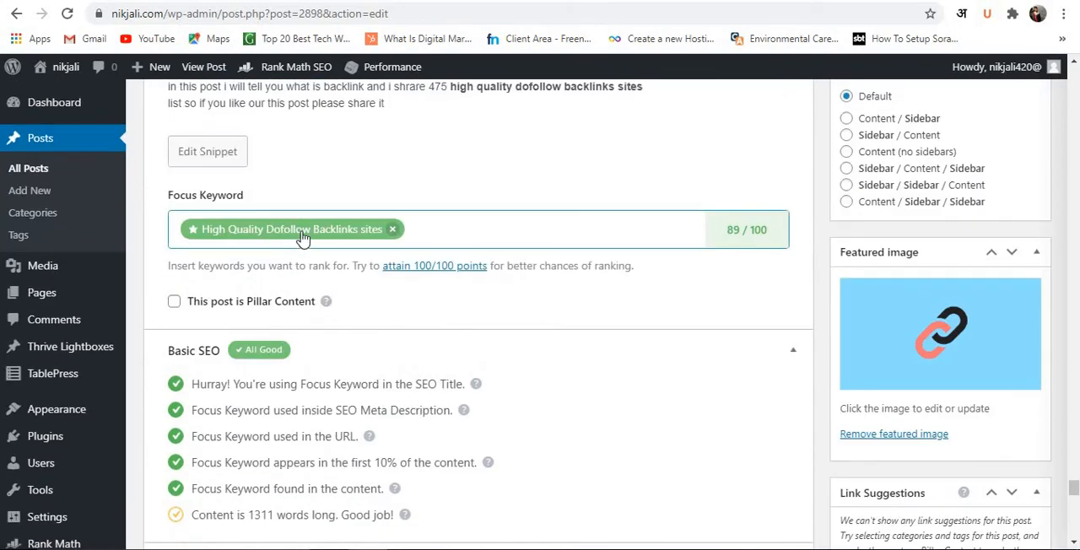
scroll(405, 321, down, 1)
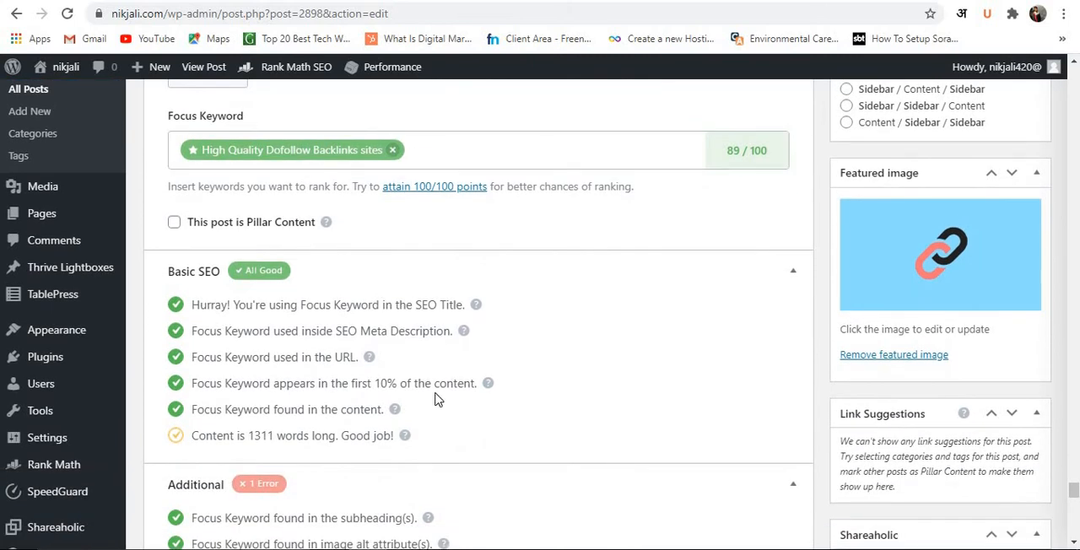
scroll(437, 398, down, 1)
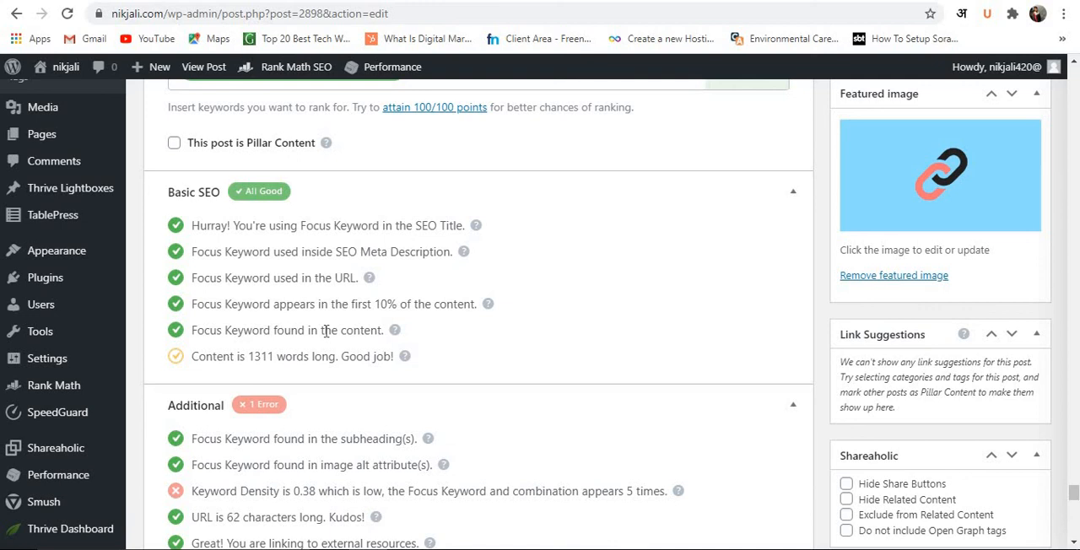
scroll(352, 332, down, 1)
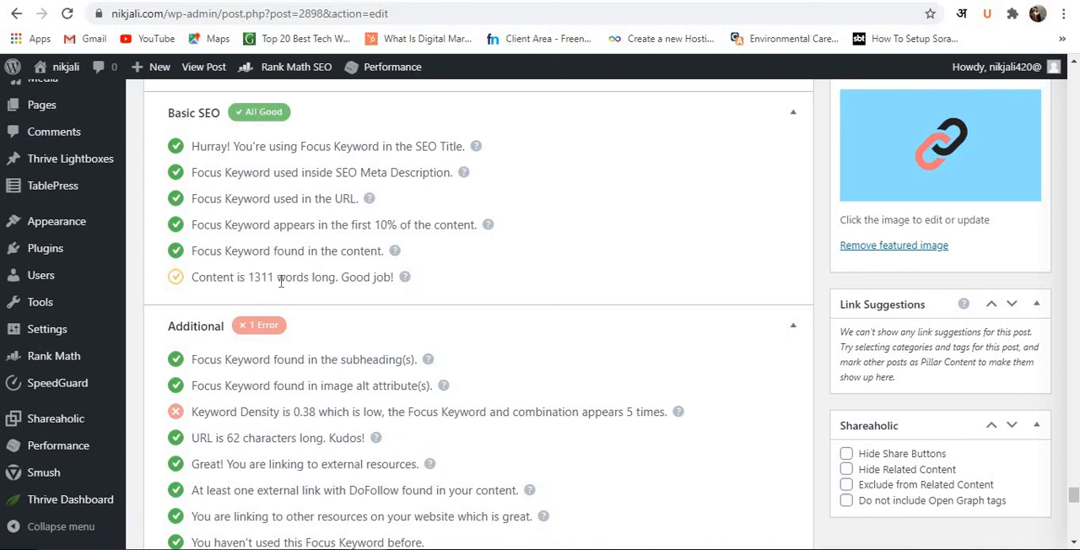
scroll(294, 283, down, 1)
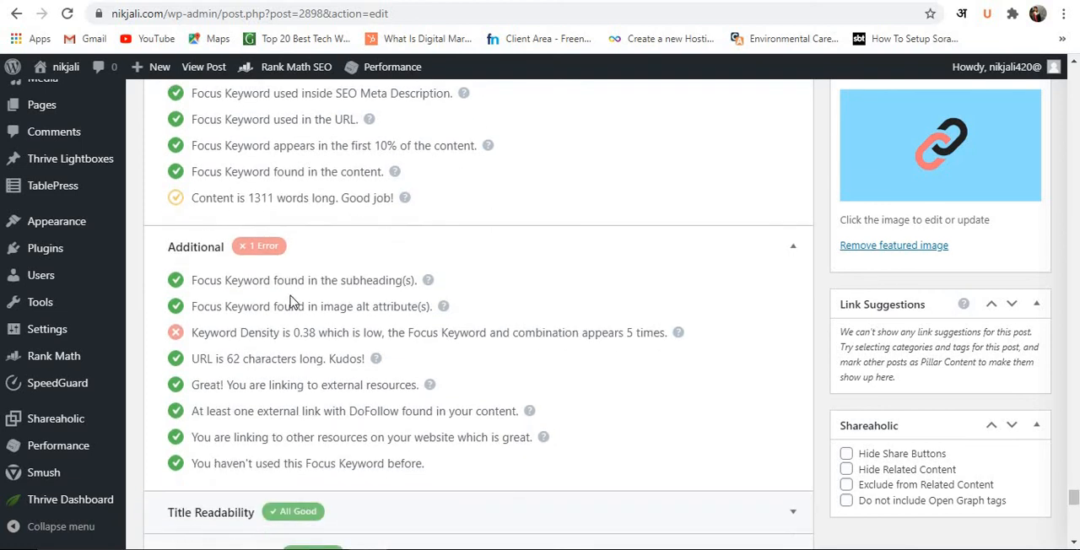
scroll(291, 302, down, 1)
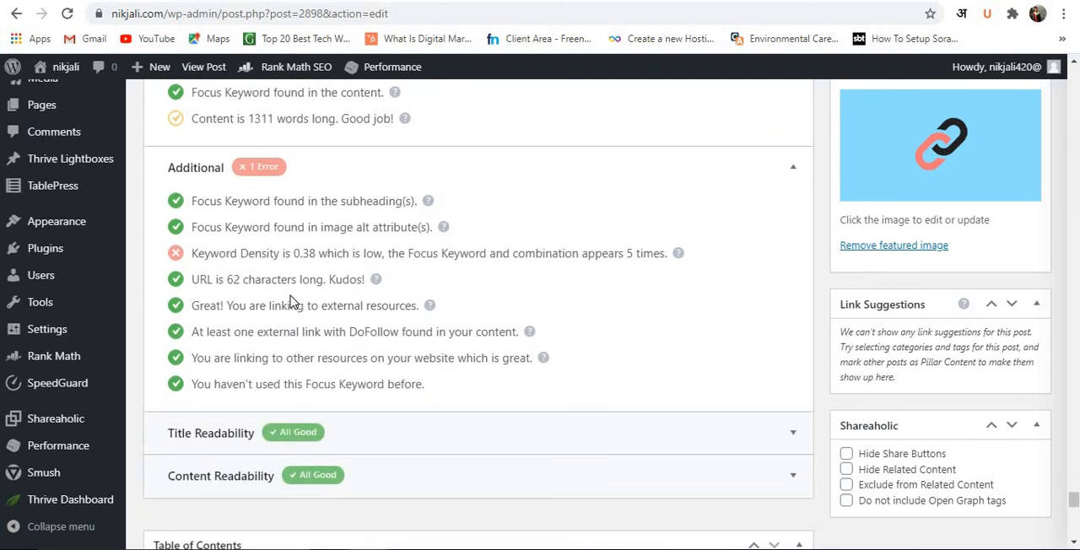
Make the last entry of the blog commenting list, danguillermo.com, bold.
scroll(291, 302, up, 15)
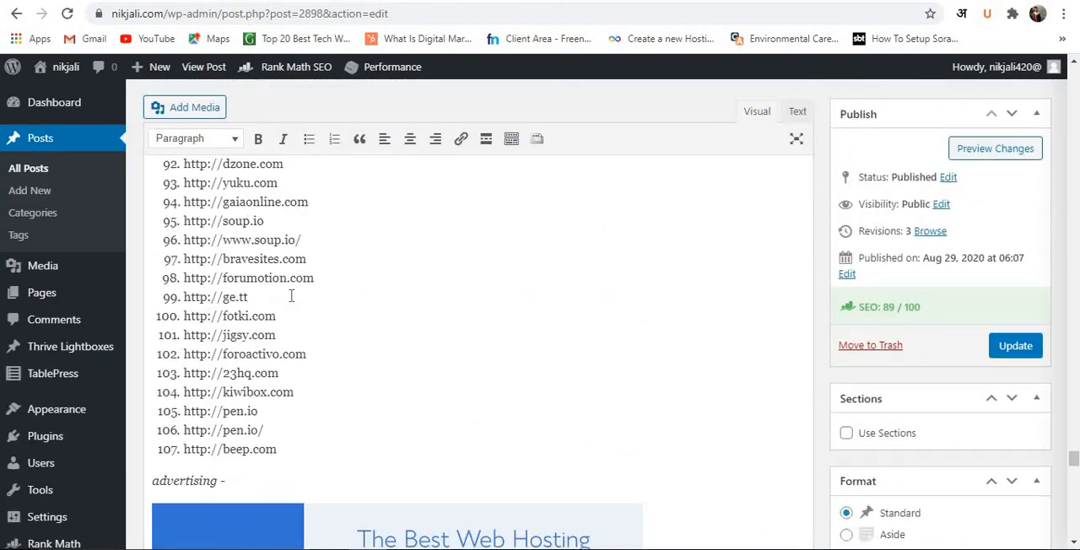
scroll(292, 297, up, 15)
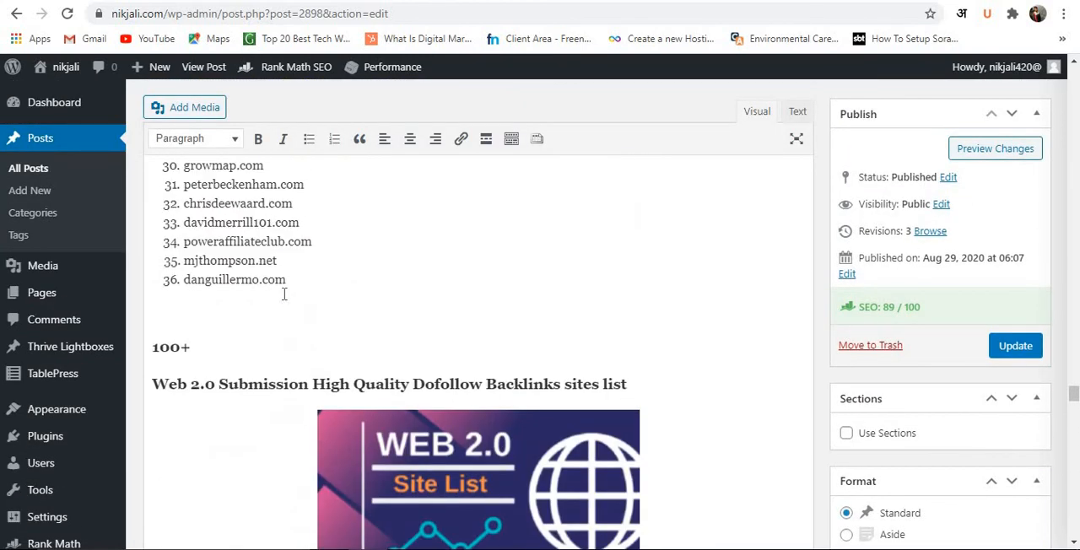
double_click(250, 278)
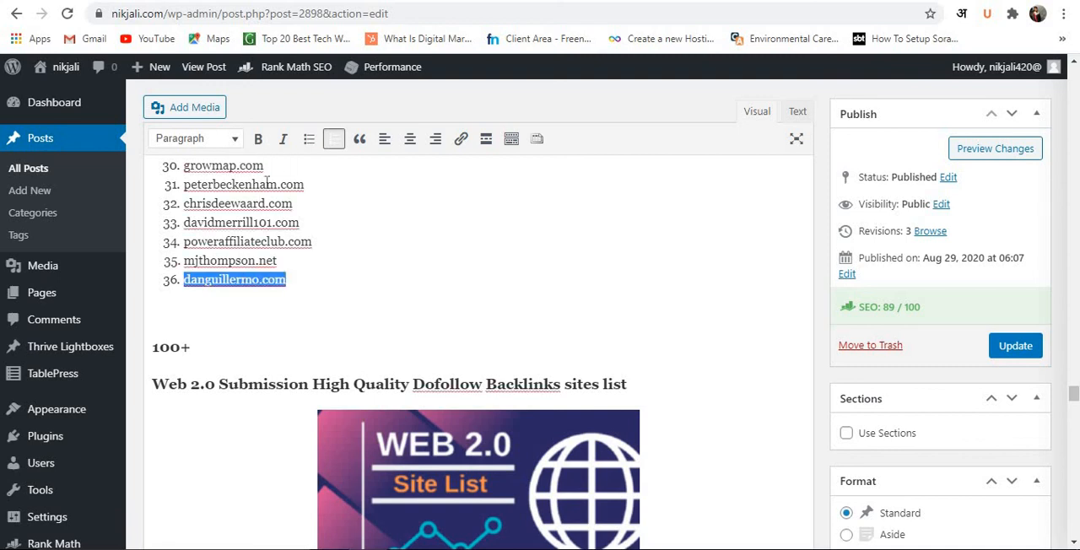
click(258, 139)
click(323, 267)
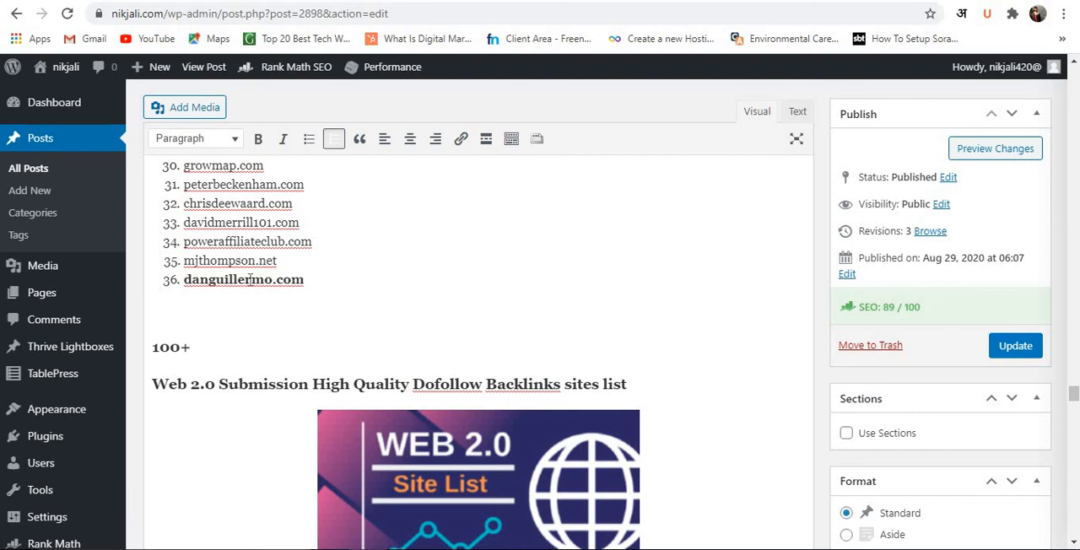
Italicize the bold danguillermo.com entry in the blog commenting list.
double_click(250, 280)
click(264, 287)
triple_click(264, 287)
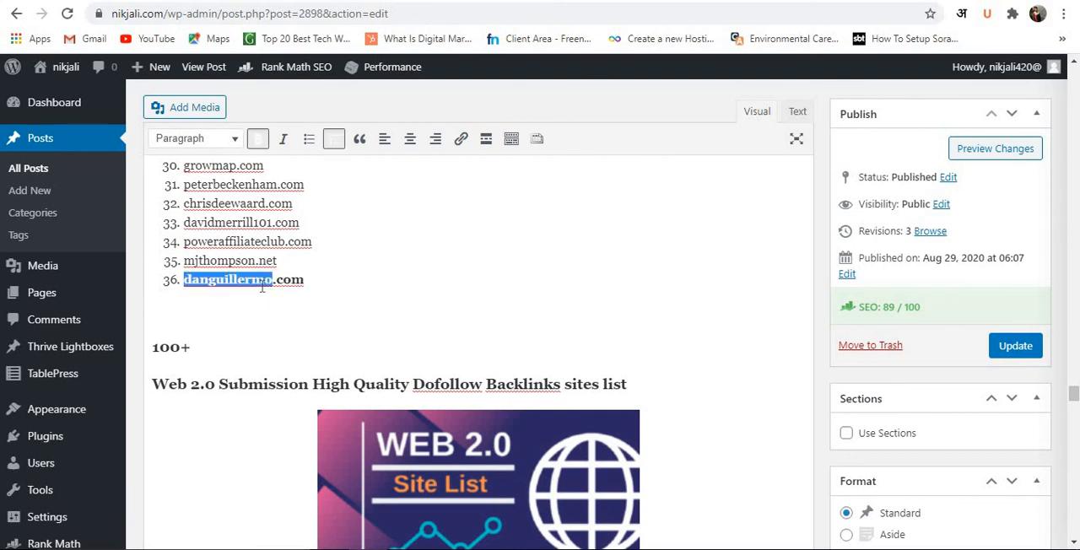
click(285, 143)
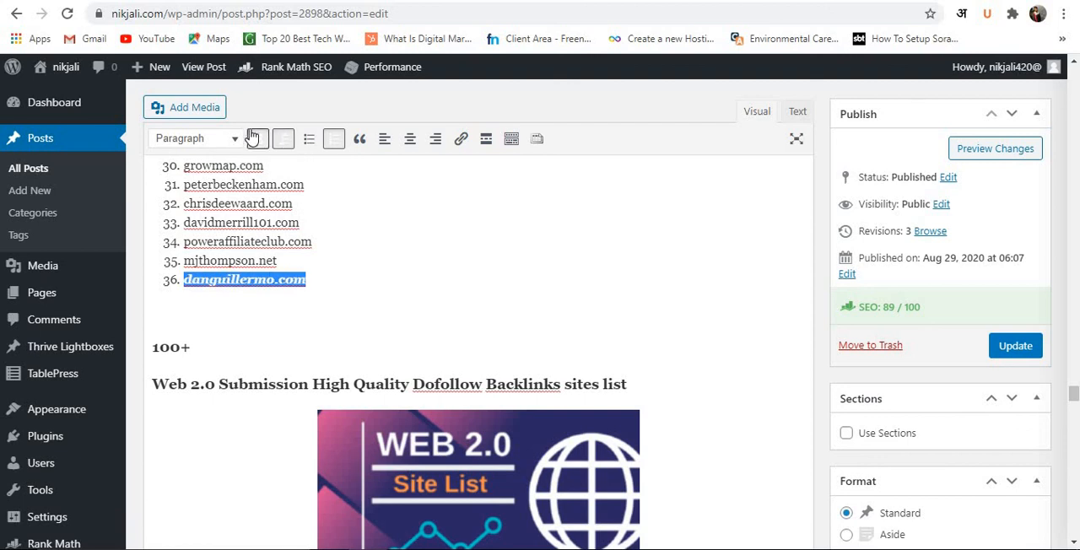
Remove the bold and italic formatting from the danguillermo.com entry.
click(258, 142)
click(260, 294)
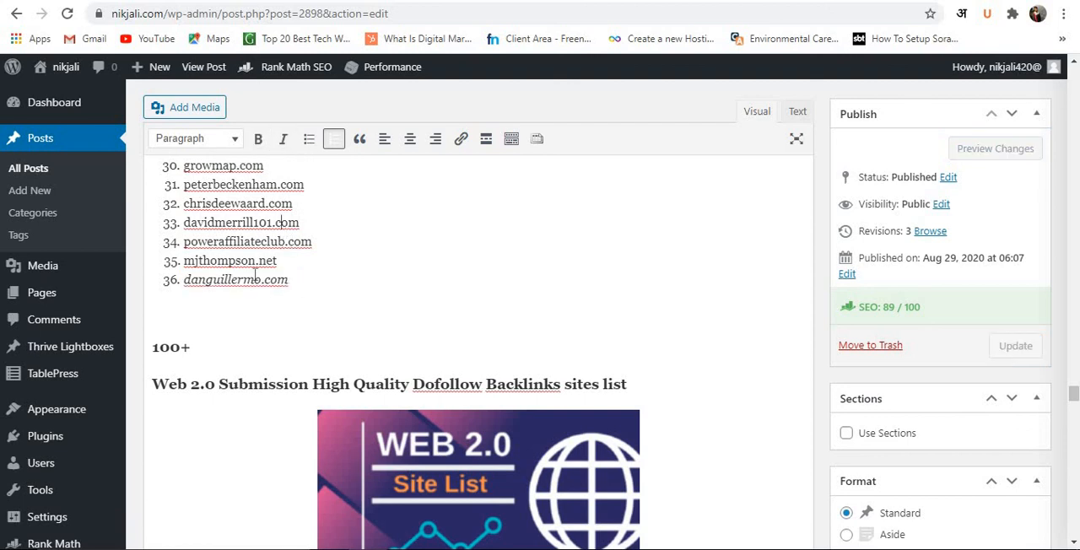
drag(183, 279, 288, 280)
click(285, 149)
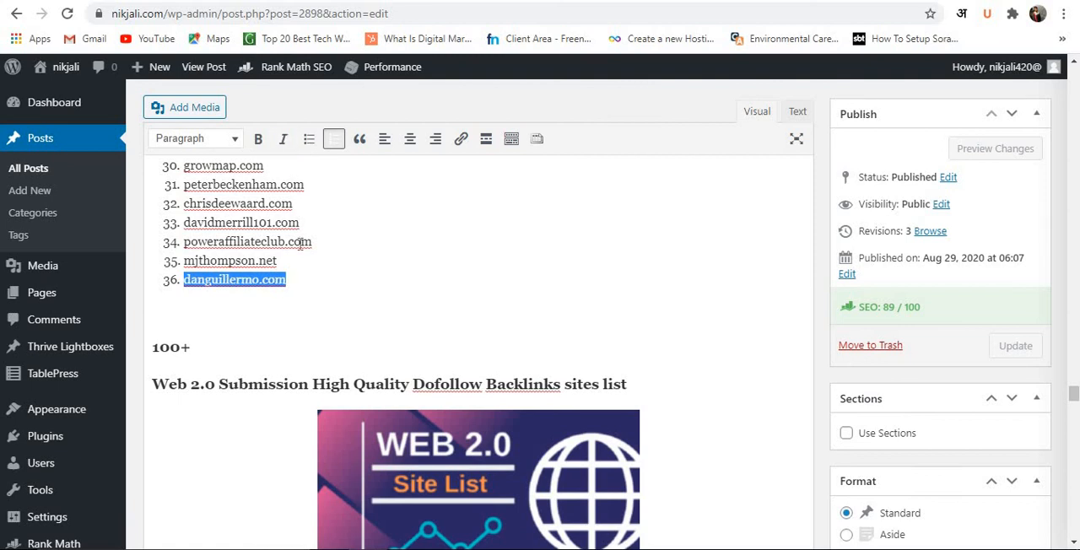
Highlight entries 1 to 9 of the numbered blog commenting list, from Neil Patel to Trak, and clear the selection.
scroll(324, 280, up, 5)
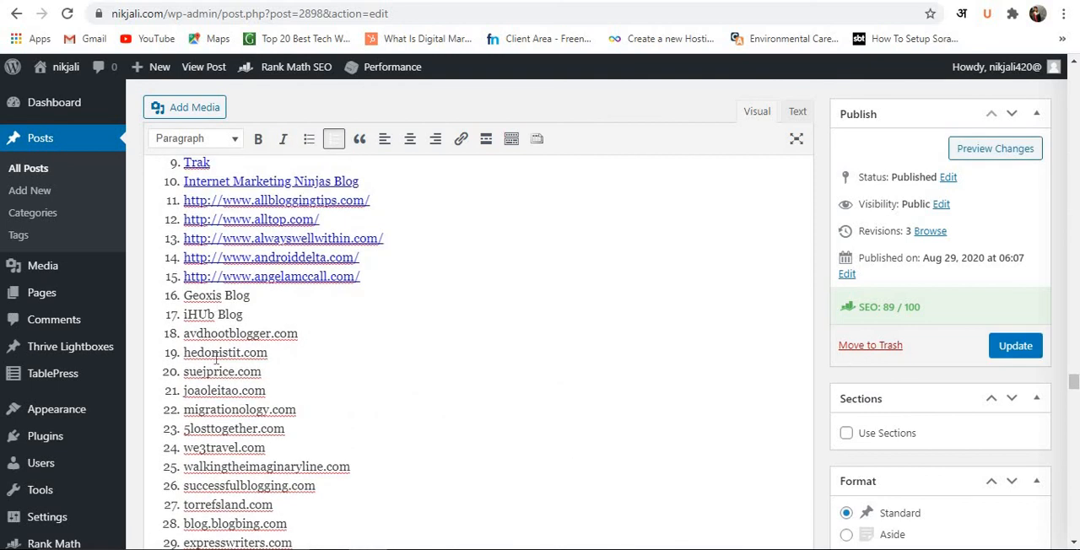
triple_click(203, 371)
scroll(203, 371, up, 4)
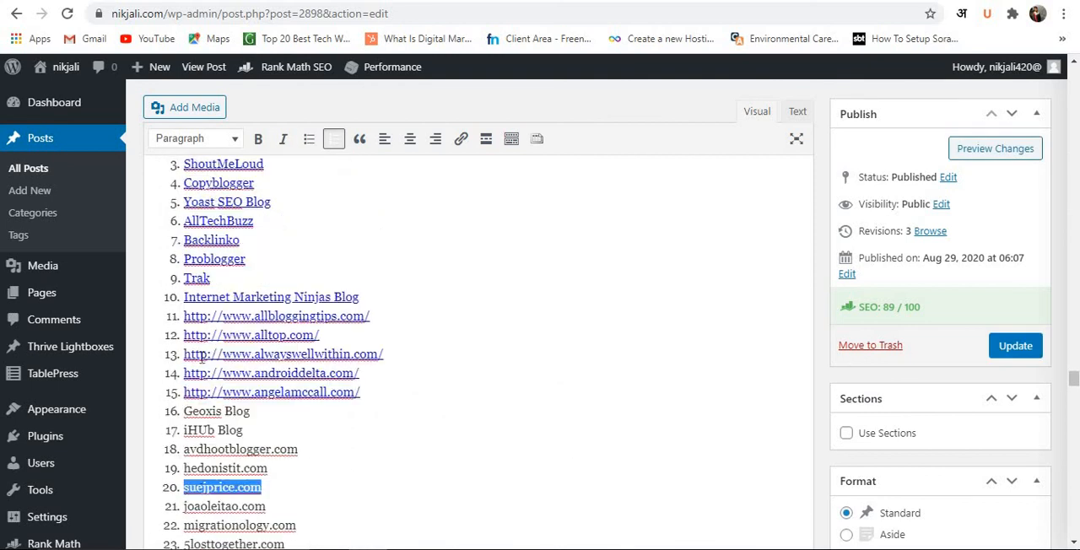
click(180, 330)
drag(234, 377, 282, 478)
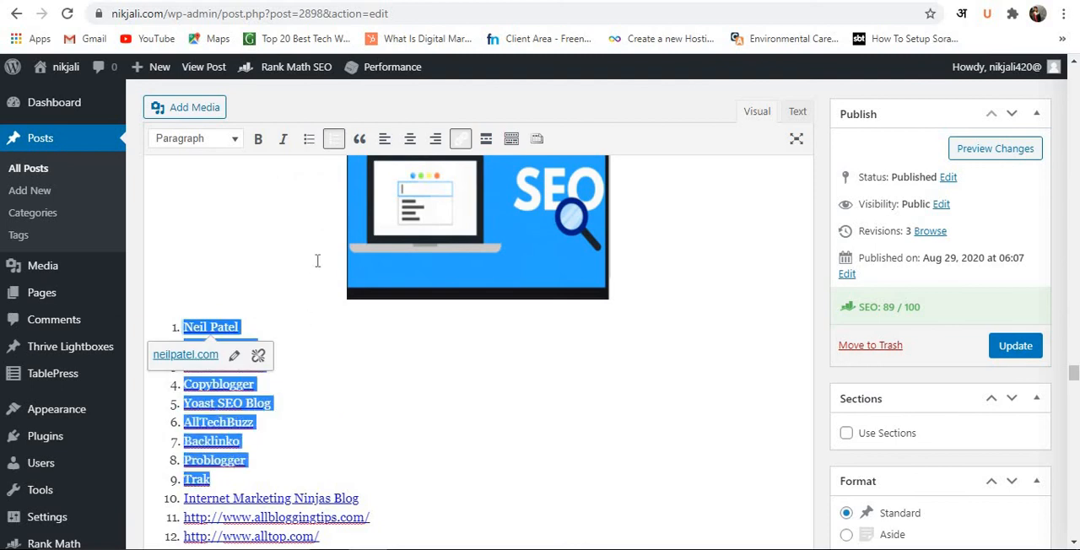
click(301, 187)
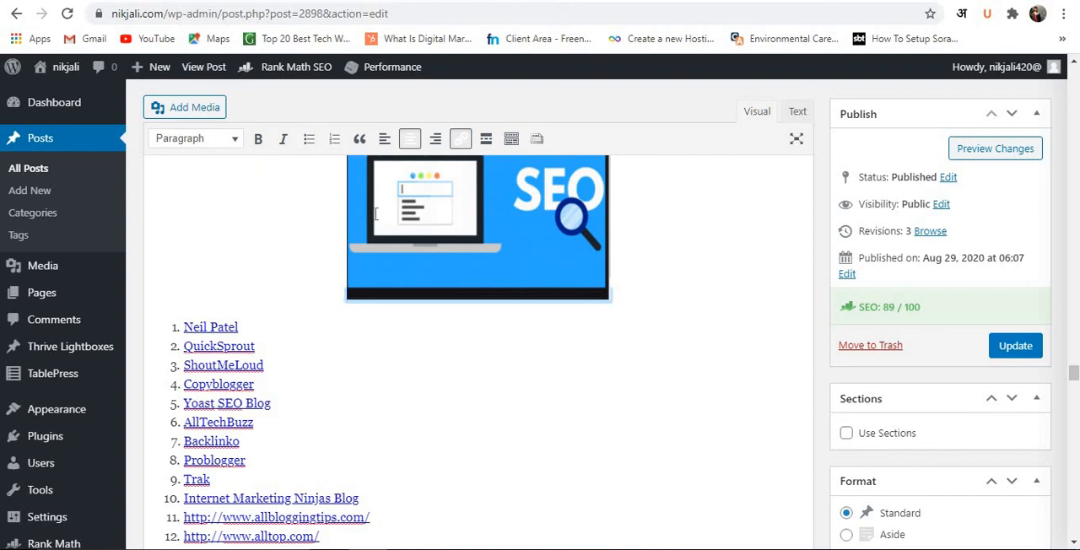
Try left, right and center alignment on the blog commenting image.
scroll(429, 171, up, 1)
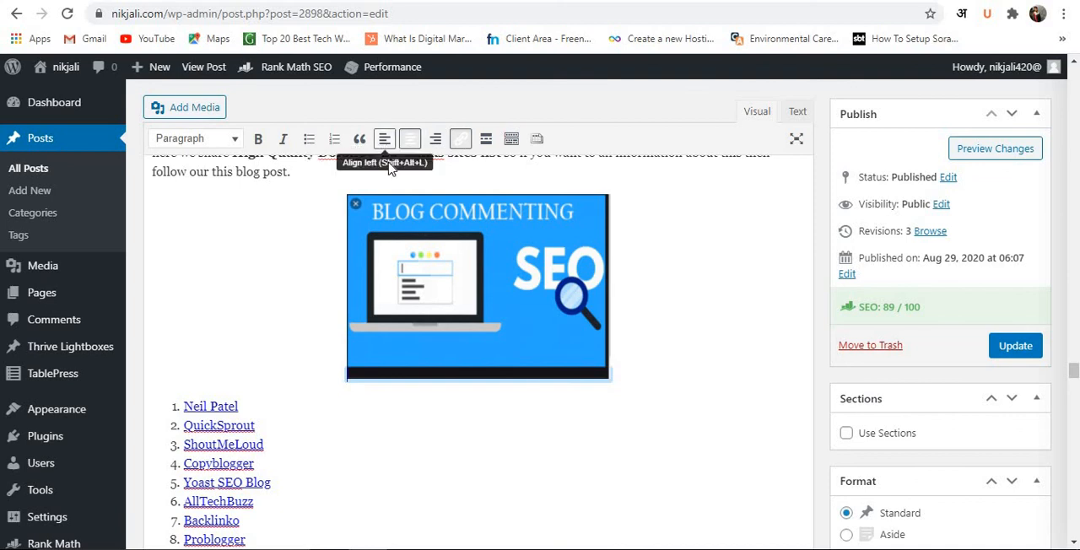
click(401, 262)
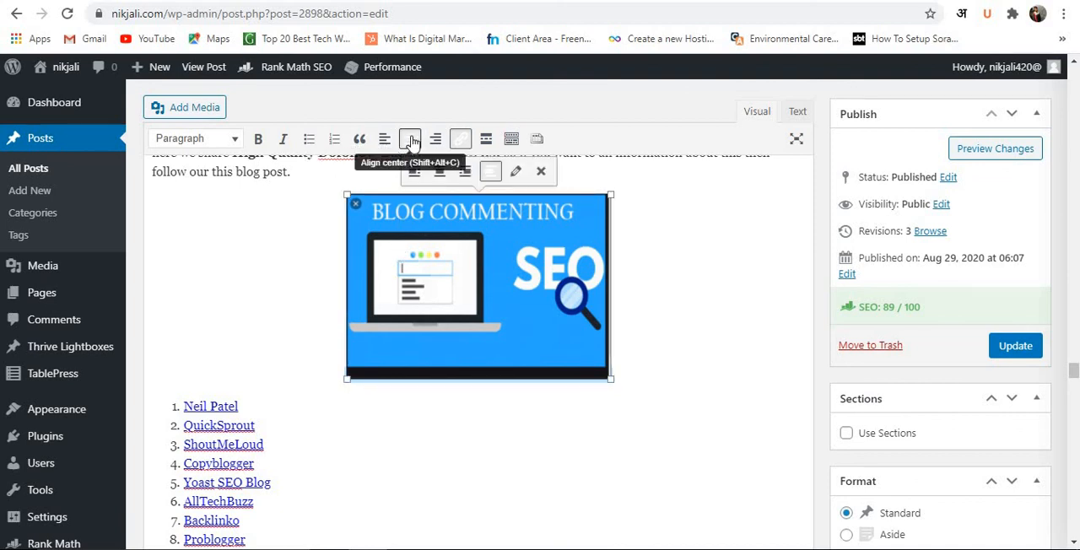
click(384, 140)
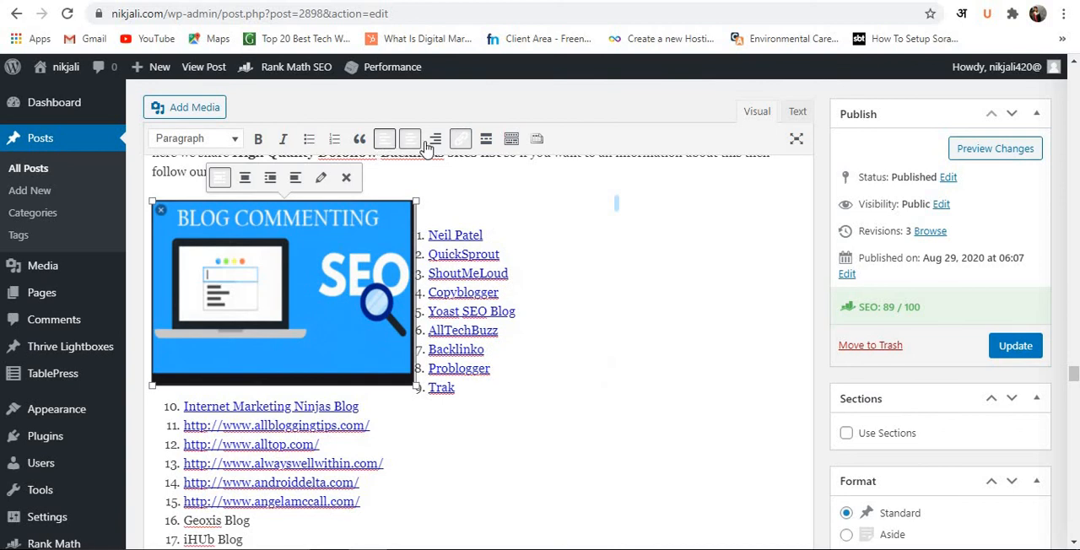
click(433, 144)
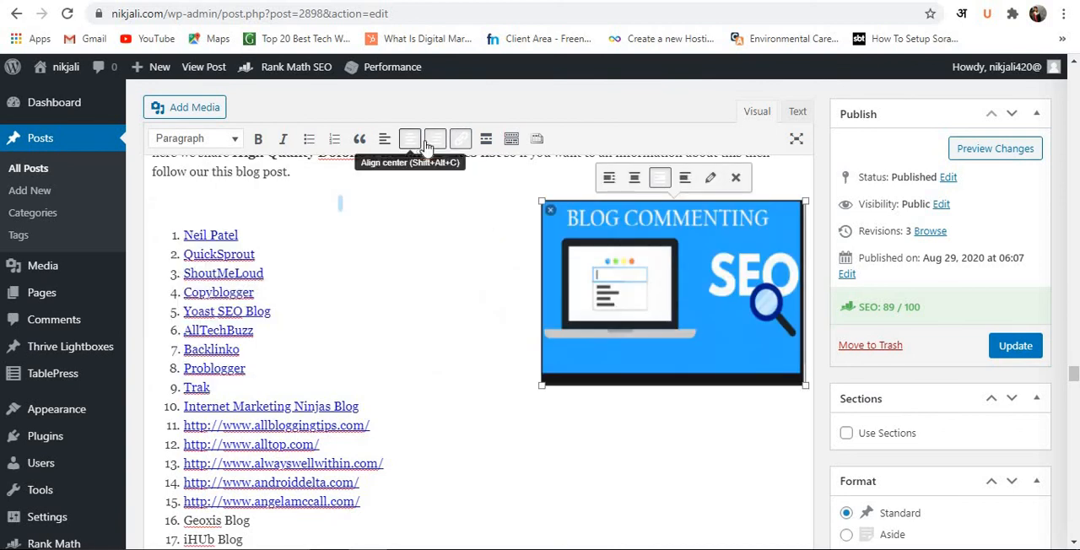
click(410, 142)
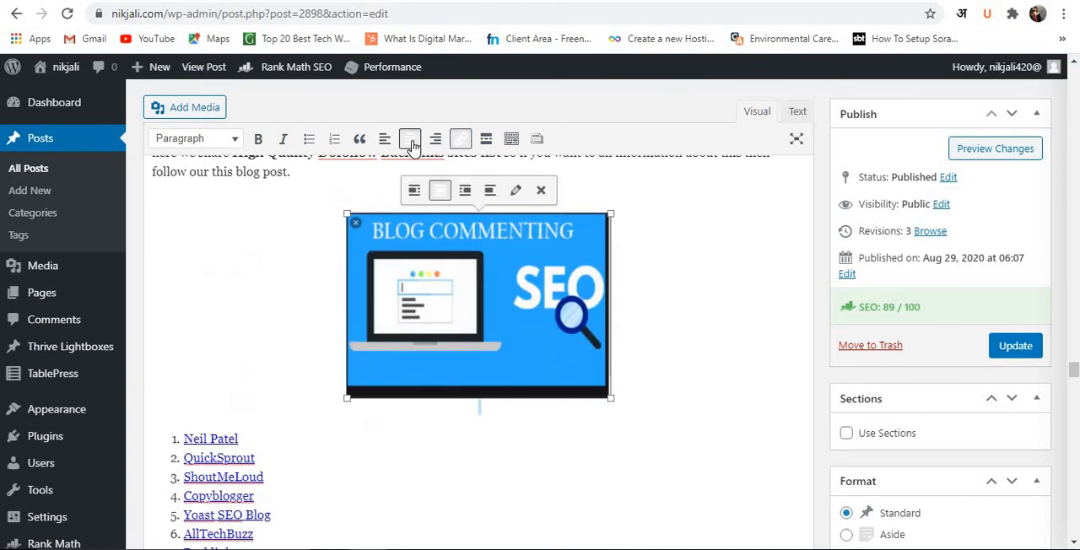
Inspect the "Top 35+ Blog Commenting Sites" heading, review the available paragraph and heading styles, and close the choices without applying one.
scroll(414, 352, up, 3)
click(413, 353)
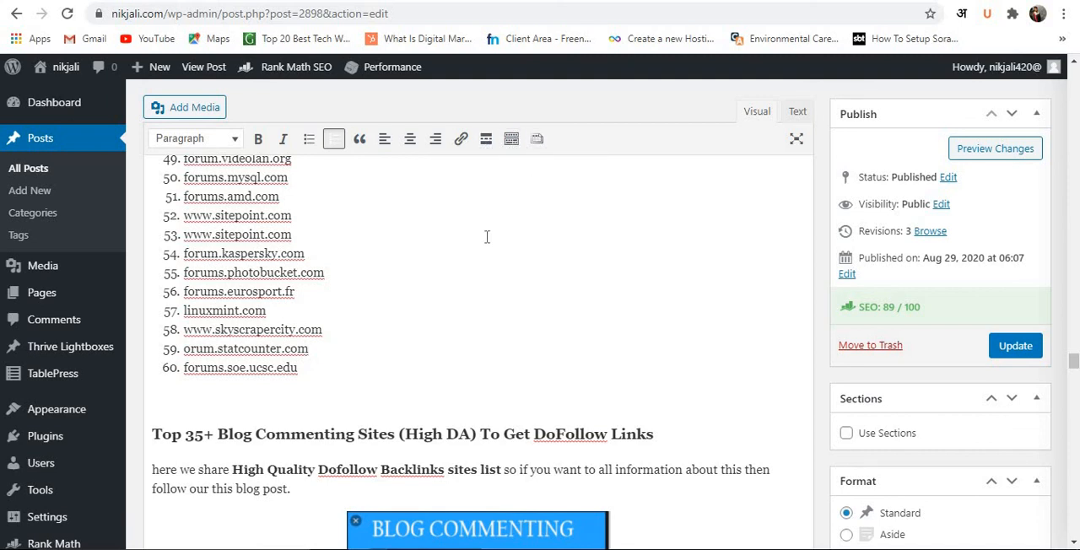
scroll(385, 312, down, 1)
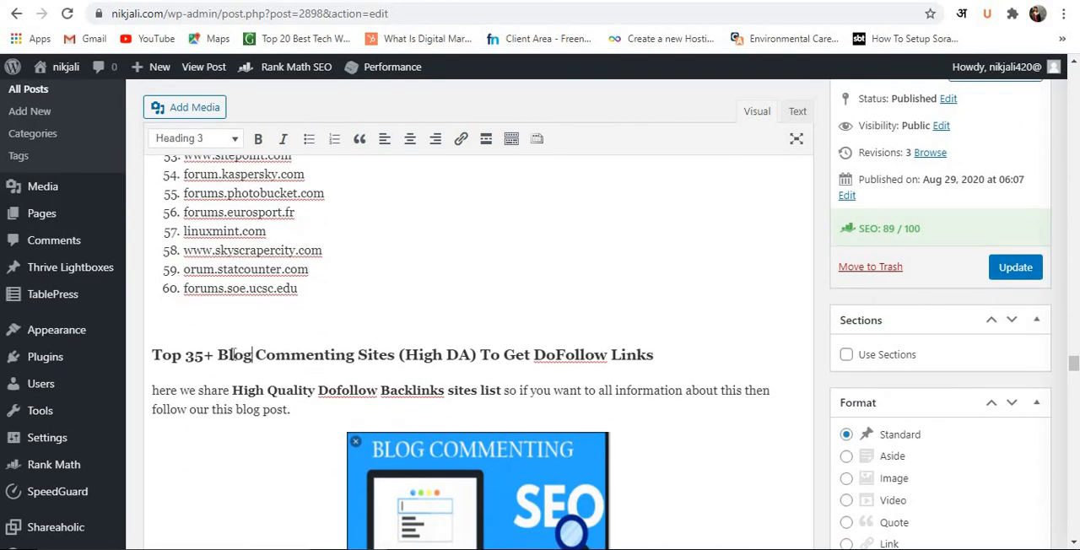
click(330, 312)
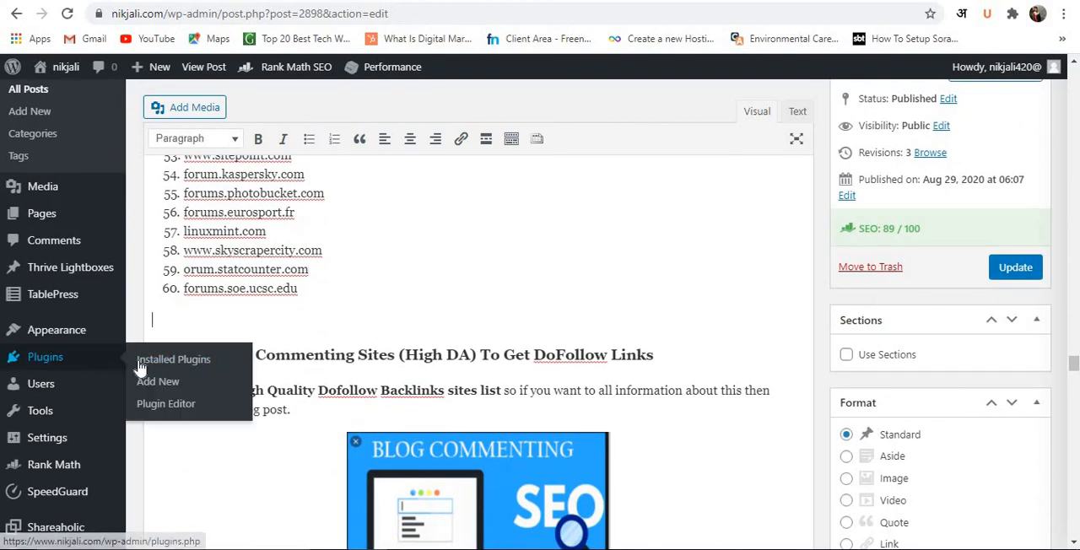
scroll(303, 318, up, 7)
scroll(210, 299, up, 3)
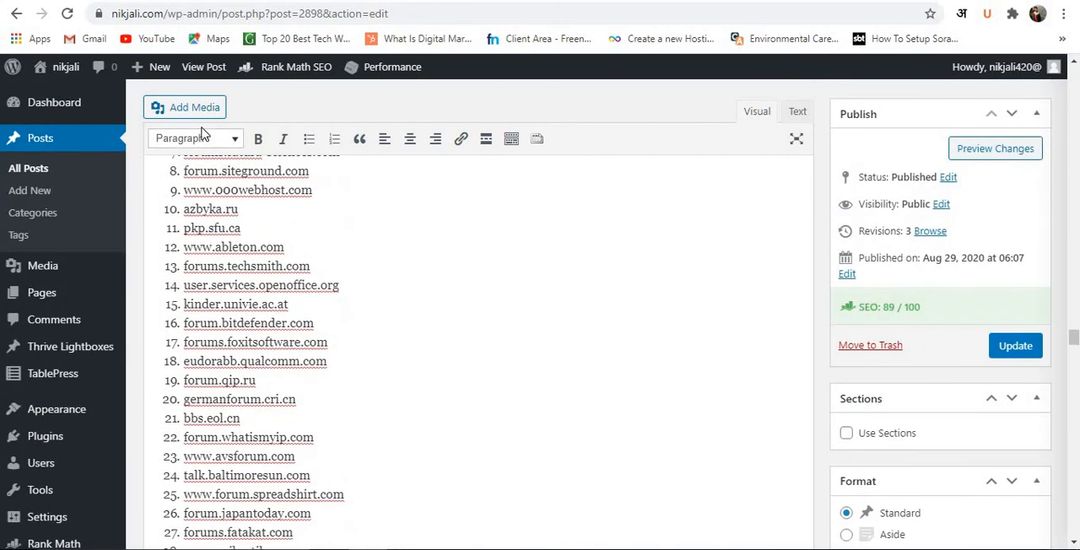
click(209, 143)
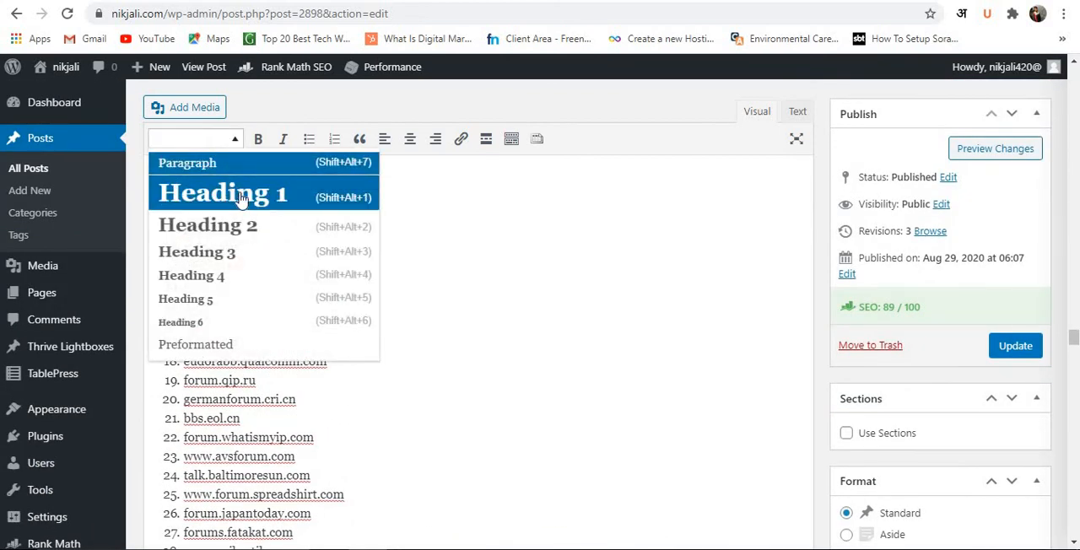
click(464, 251)
Apply the Heading 1 style to the opening "what is backlinks? High Quality Dofollow Backlinks sites list" heading of the post.
scroll(453, 258, up, 8)
scroll(453, 258, down, 15)
scroll(224, 268, up, 2)
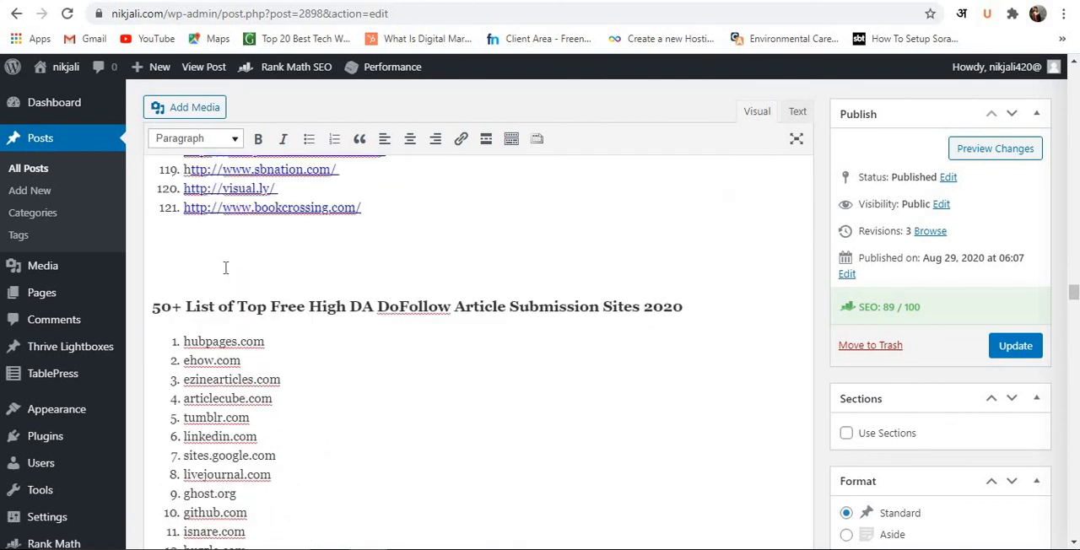
scroll(321, 380, up, 20)
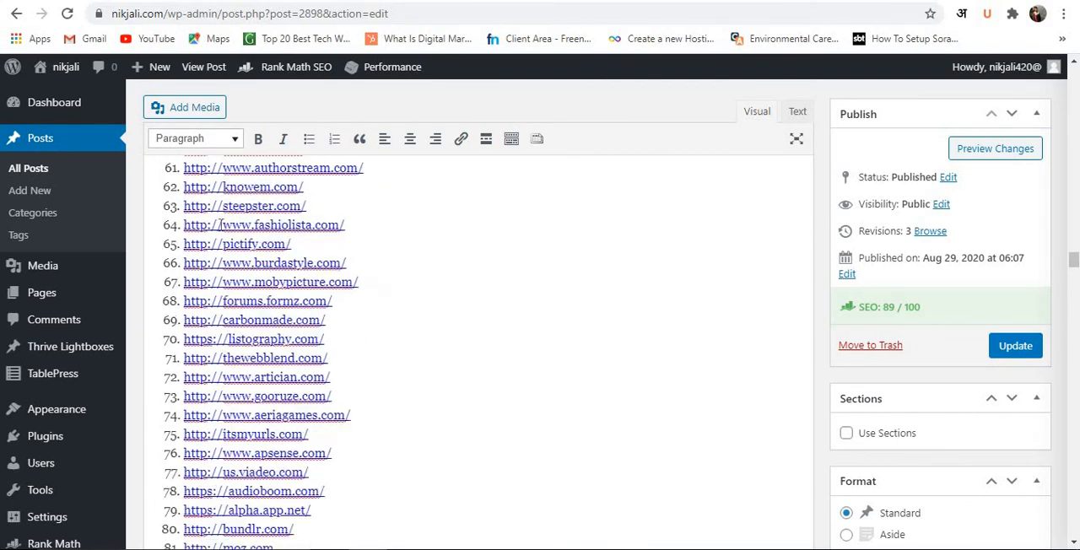
scroll(304, 265, down, 15)
scroll(305, 265, up, 12)
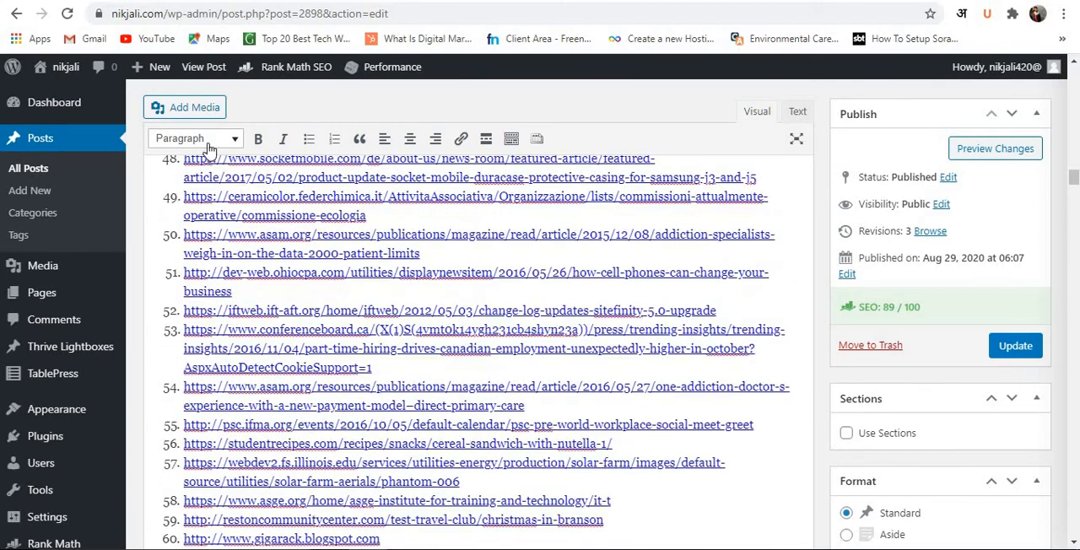
scroll(305, 265, up, 20)
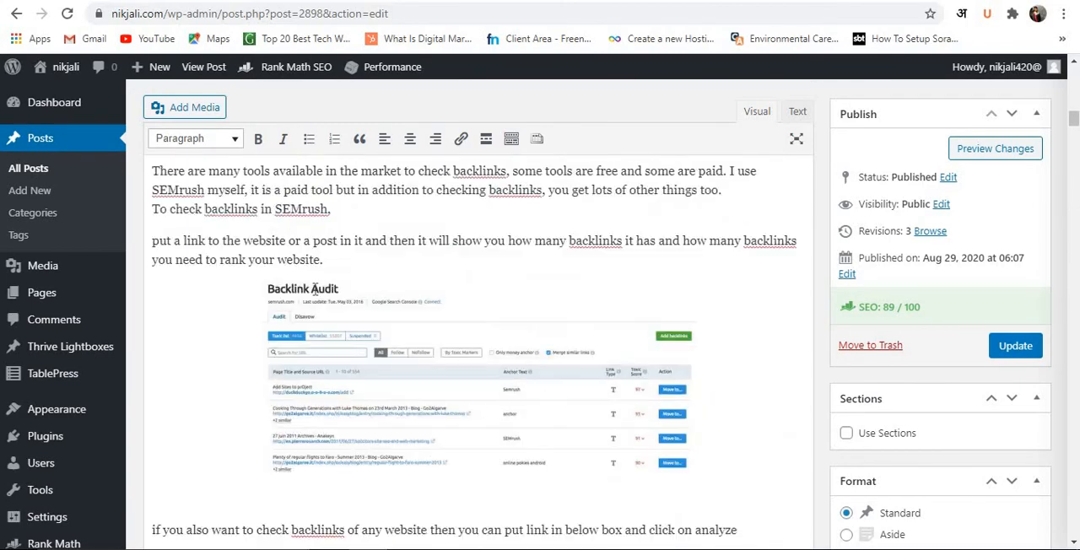
scroll(314, 291, up, 10)
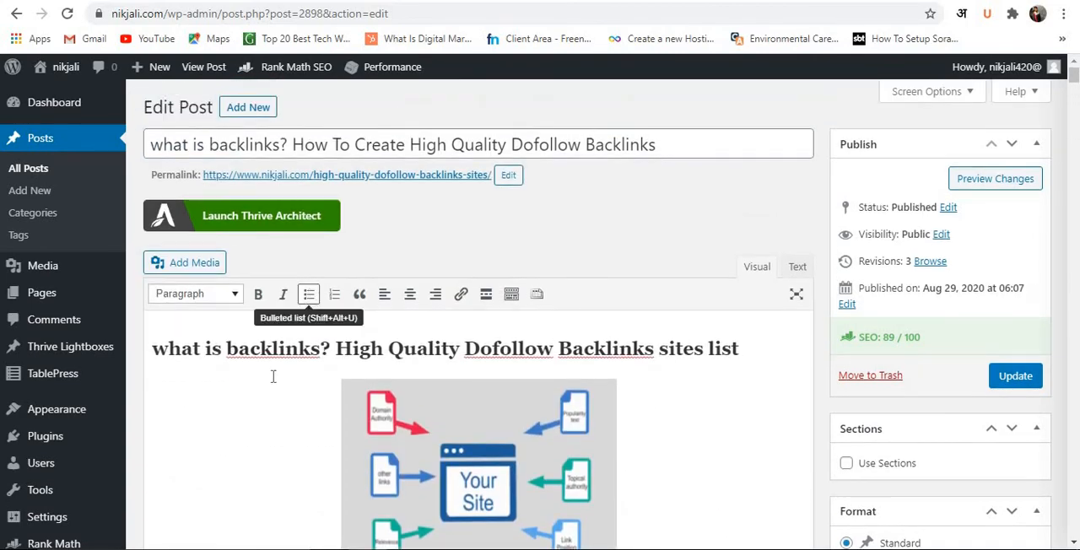
click(261, 348)
click(223, 295)
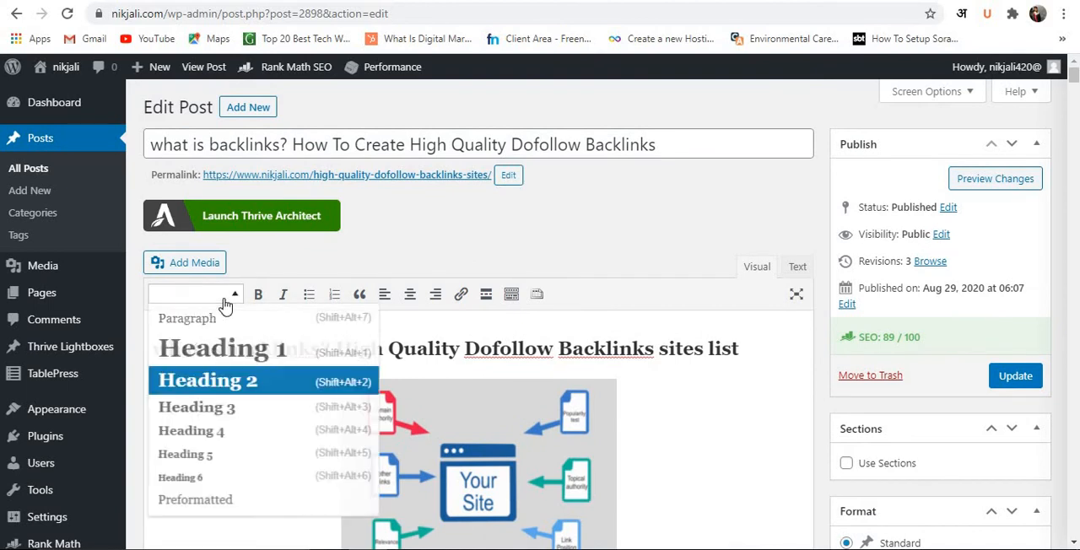
click(211, 349)
Examine the heading levels of "What is backlink", "List Of 100 High Quality Dofollow Backlinks sites 2020" and "120+ profile backlinks list".
scroll(250, 344, down, 2)
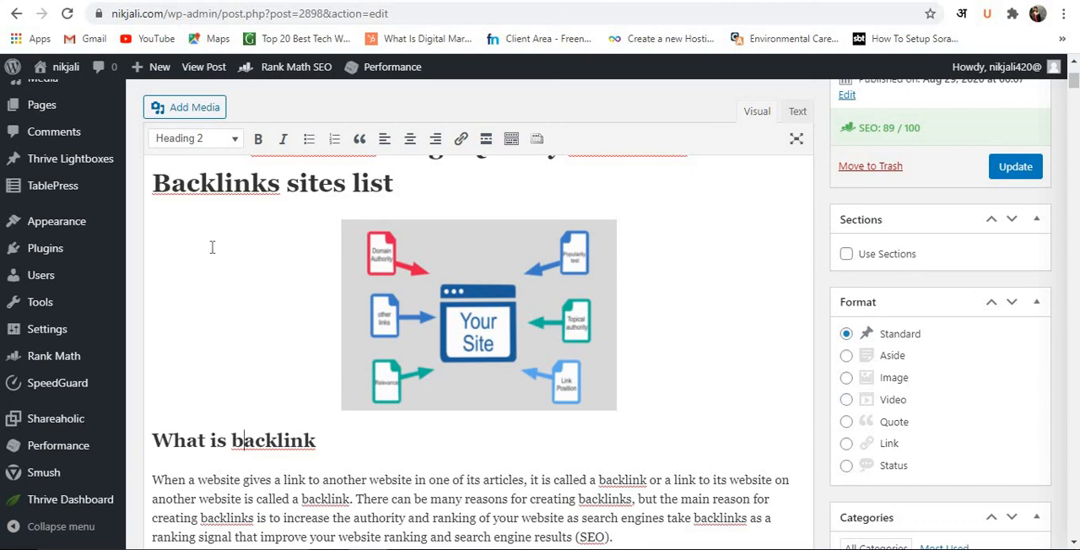
scroll(231, 279, down, 3)
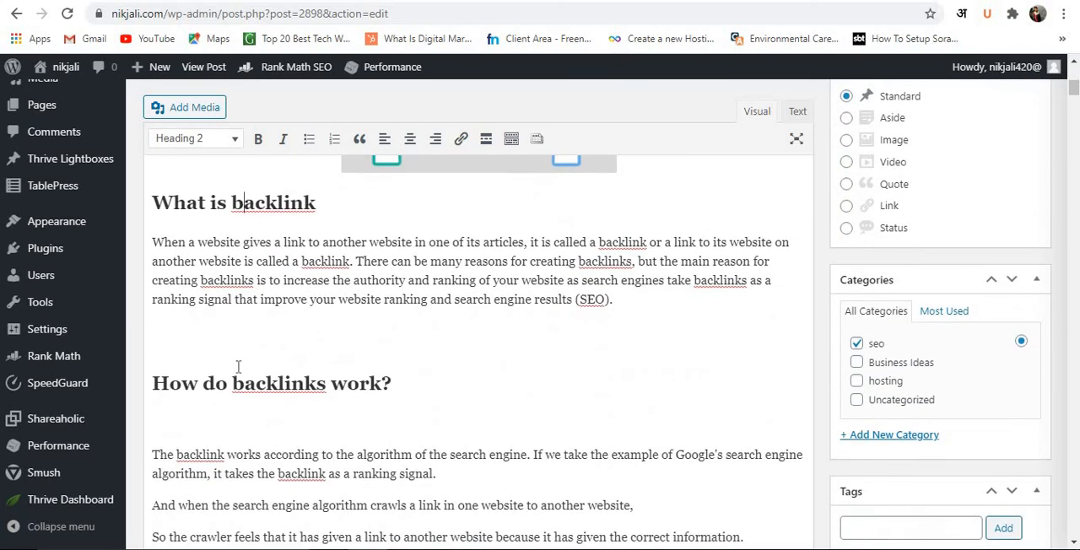
scroll(238, 367, down, 12)
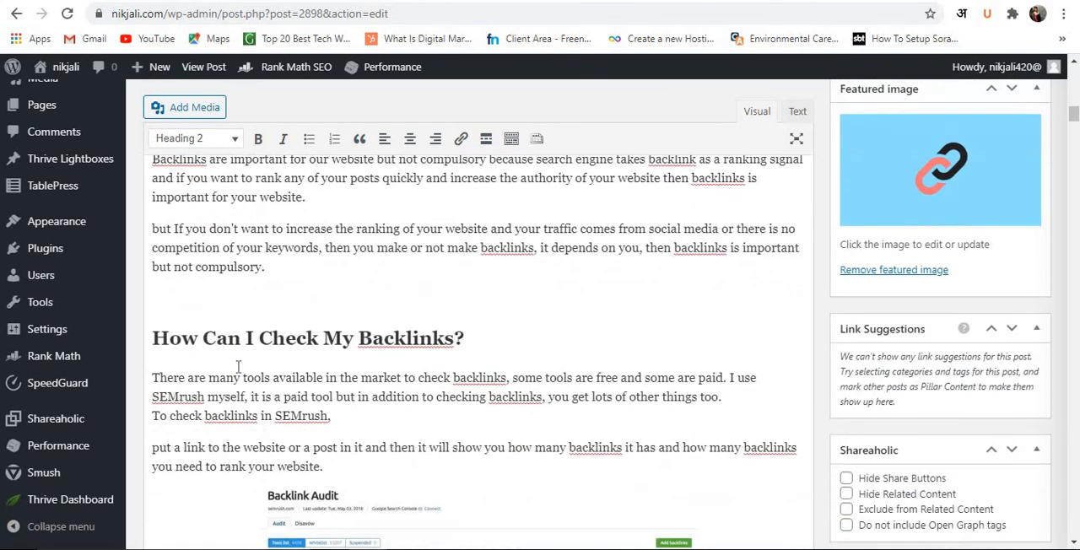
scroll(238, 366, down, 10)
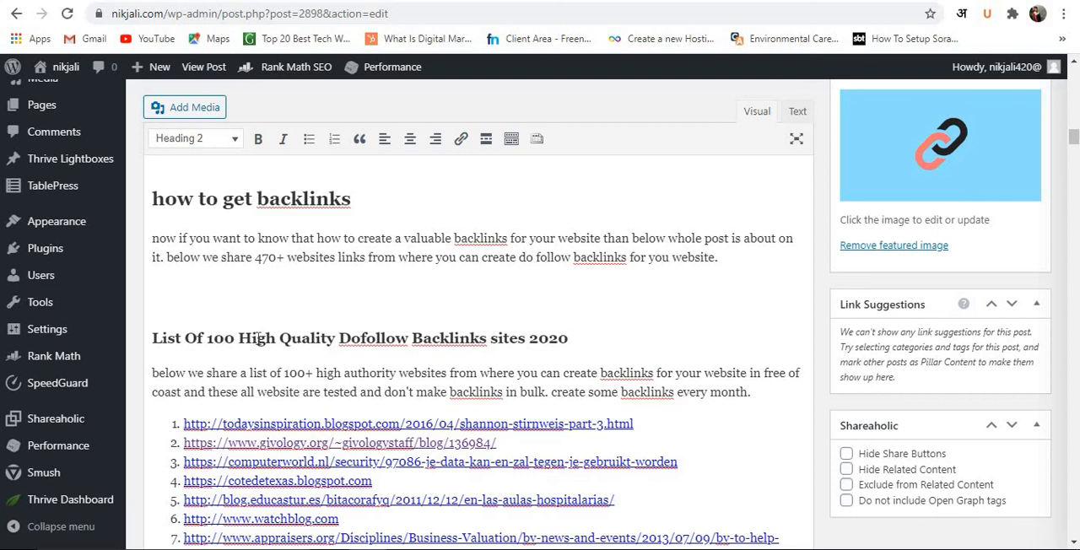
click(259, 337)
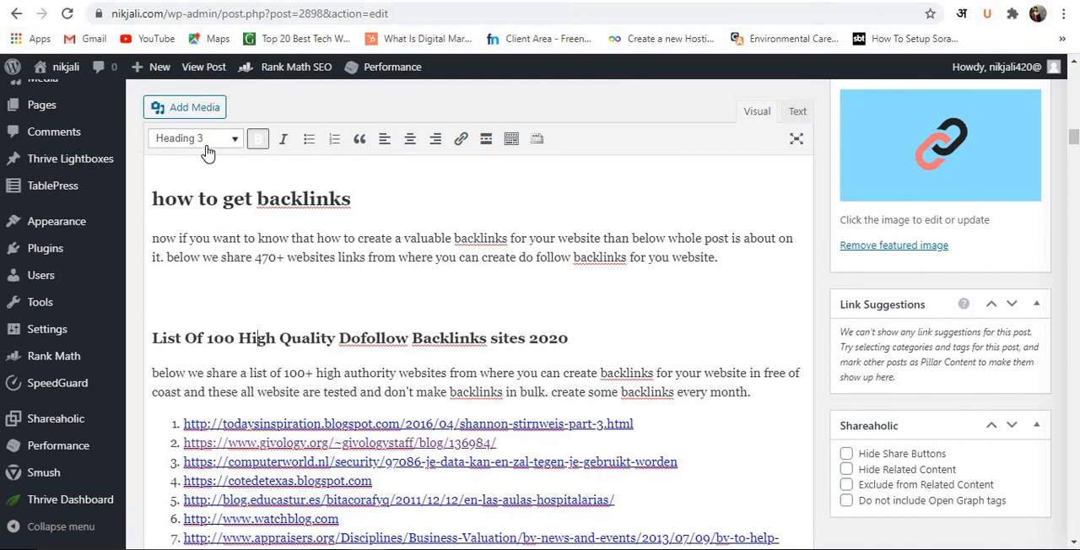
scroll(293, 326, down, 15)
scroll(294, 326, down, 10)
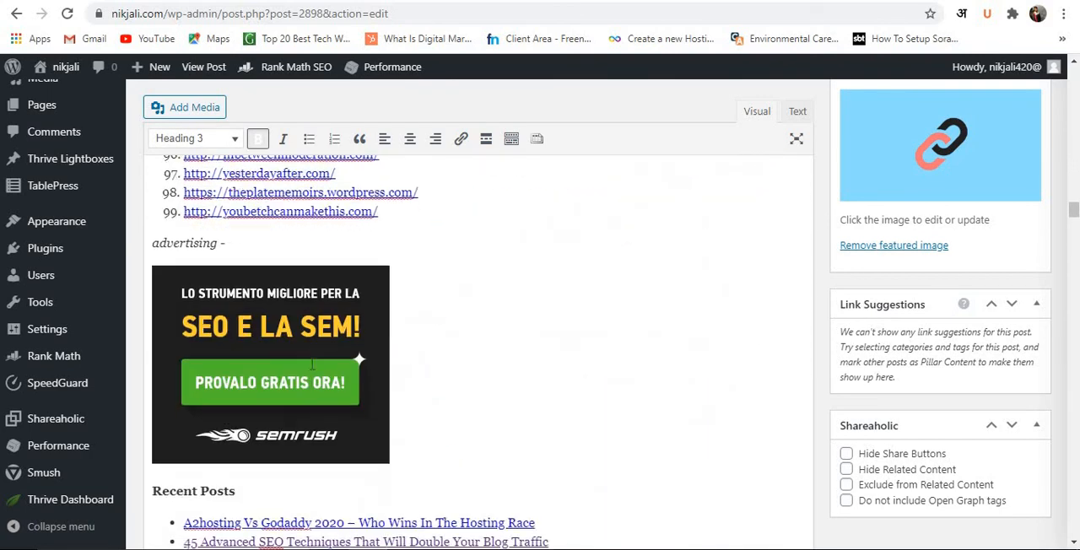
scroll(318, 379, up, 3)
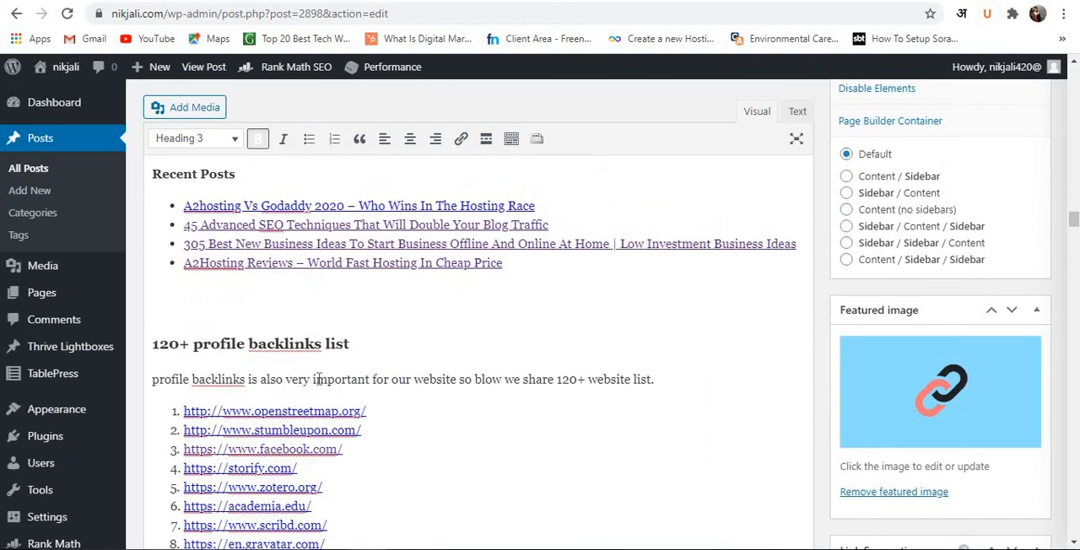
click(240, 346)
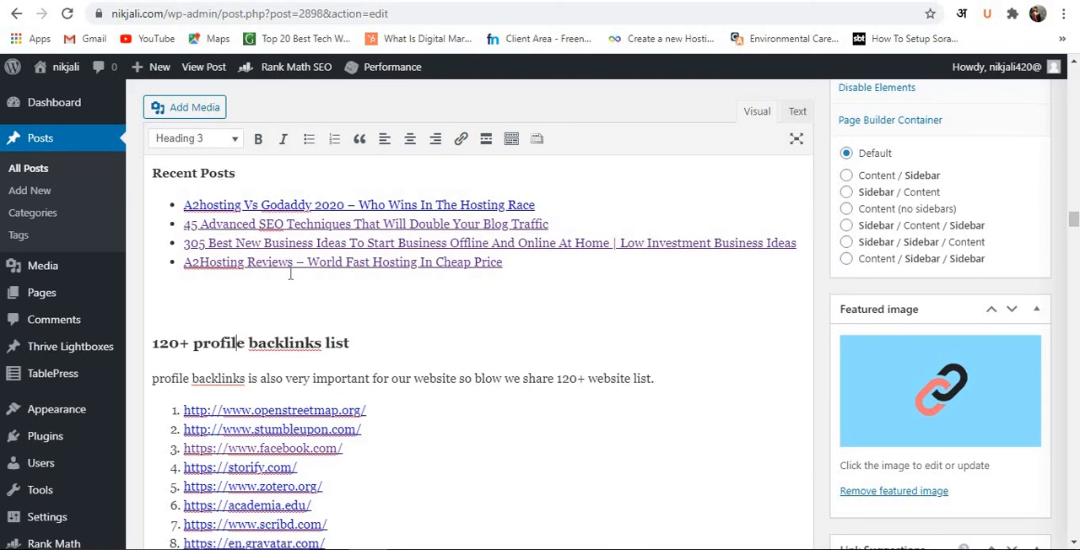
Highlight the bold "High Quality Dofollow Backlinks sites" phrase in the conclusion, clear the selection, and review Rank Math's Additional checks.
scroll(321, 363, down, 20)
scroll(314, 389, down, 20)
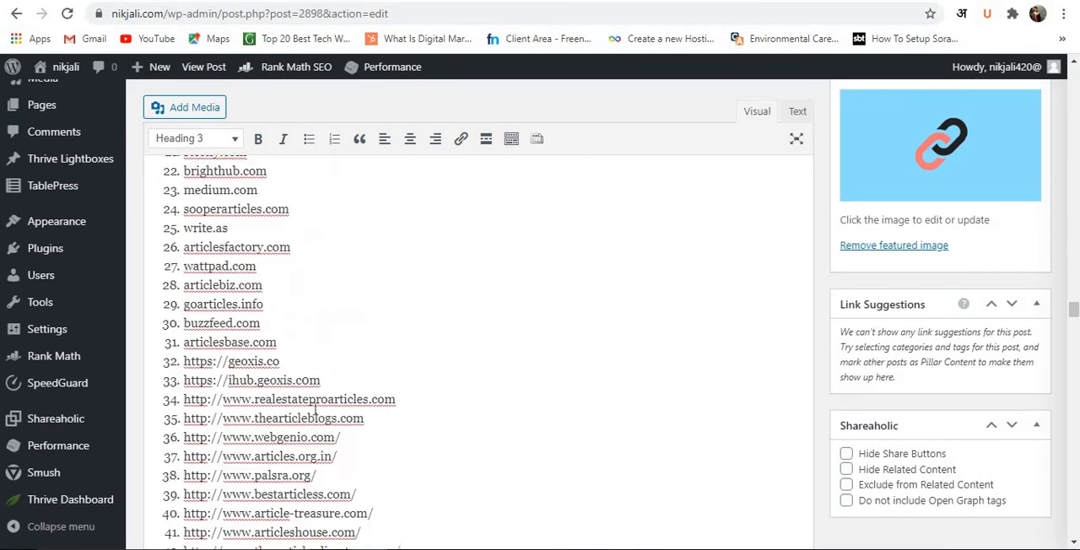
scroll(303, 430, down, 20)
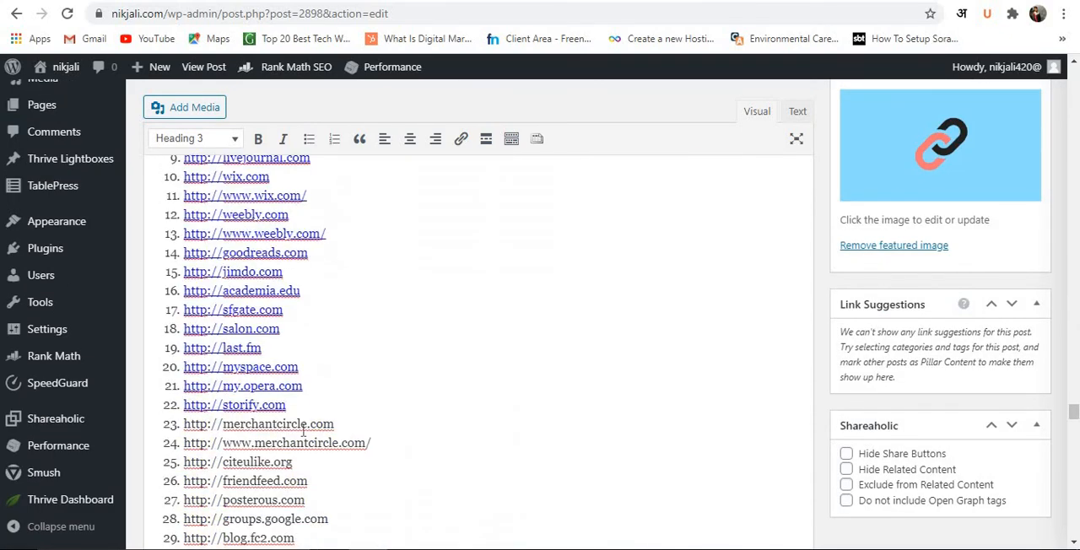
scroll(299, 441, down, 3)
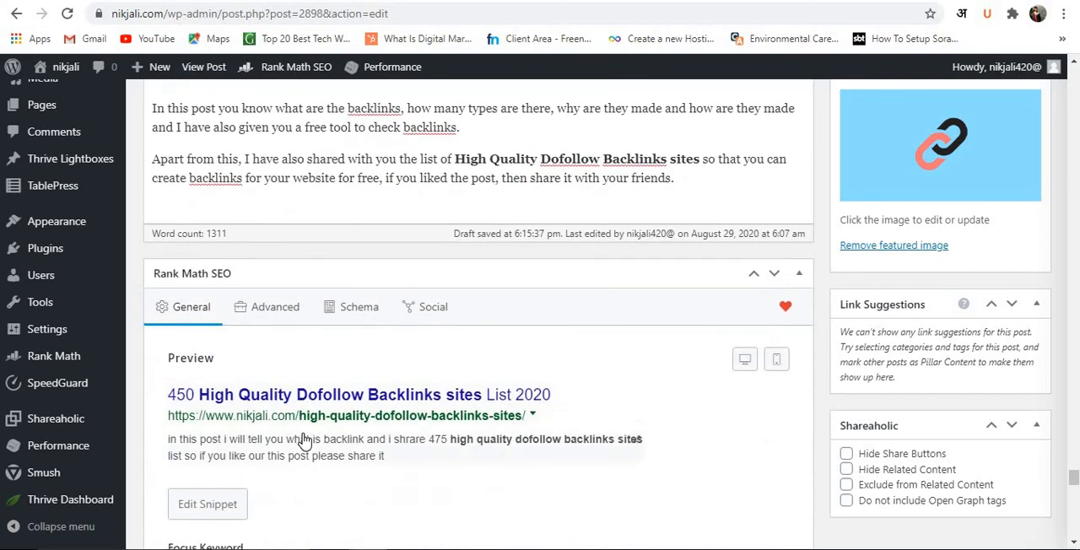
scroll(388, 439, up, 4)
scroll(451, 342, down, 2)
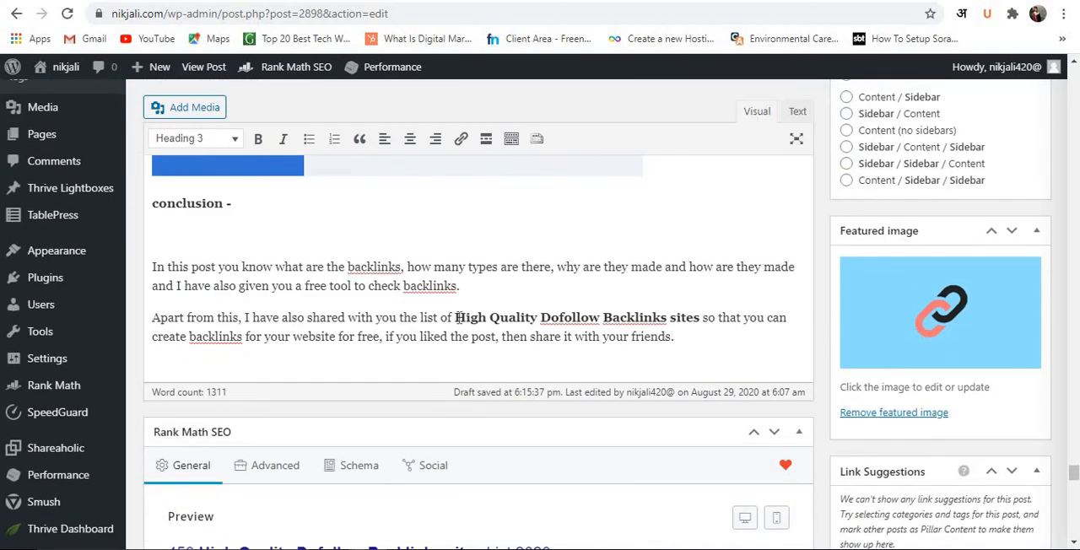
drag(456, 314, 705, 312)
click(639, 285)
scroll(535, 304, down, 8)
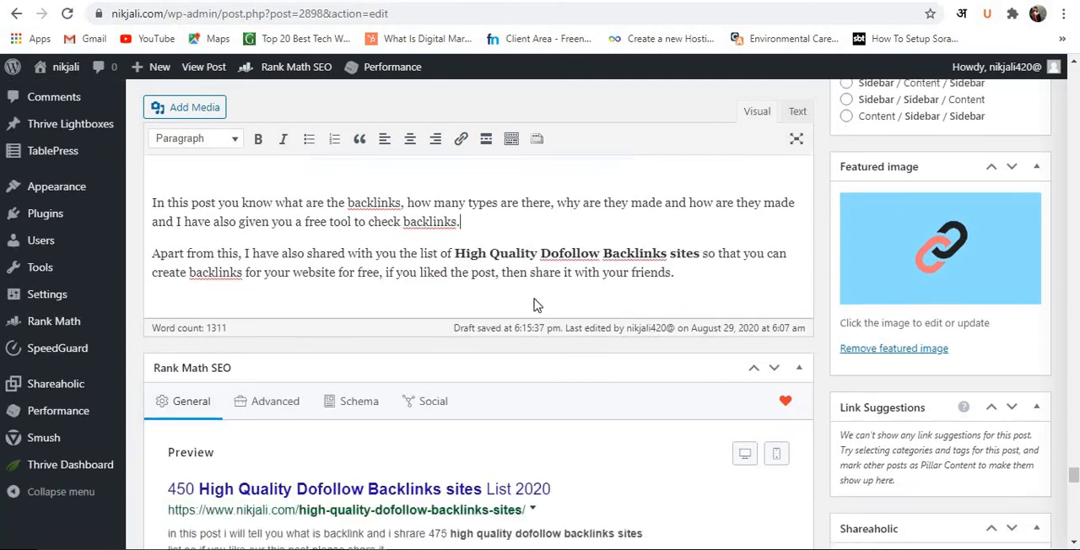
scroll(434, 332, down, 3)
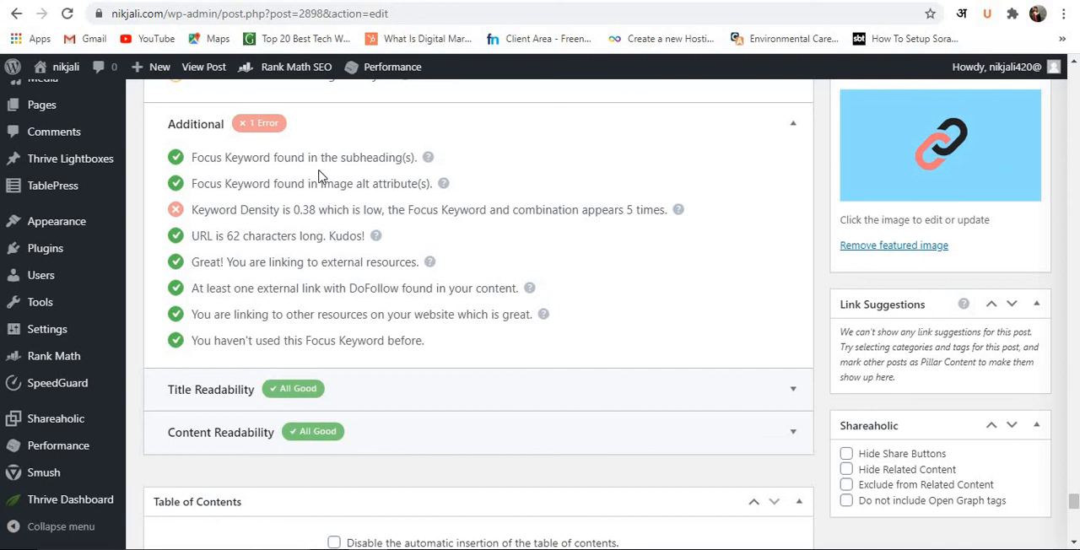
Inspect the alternative text in the WEB 2.0 Site List image's details and close them without changes.
scroll(579, 189, up, 12)
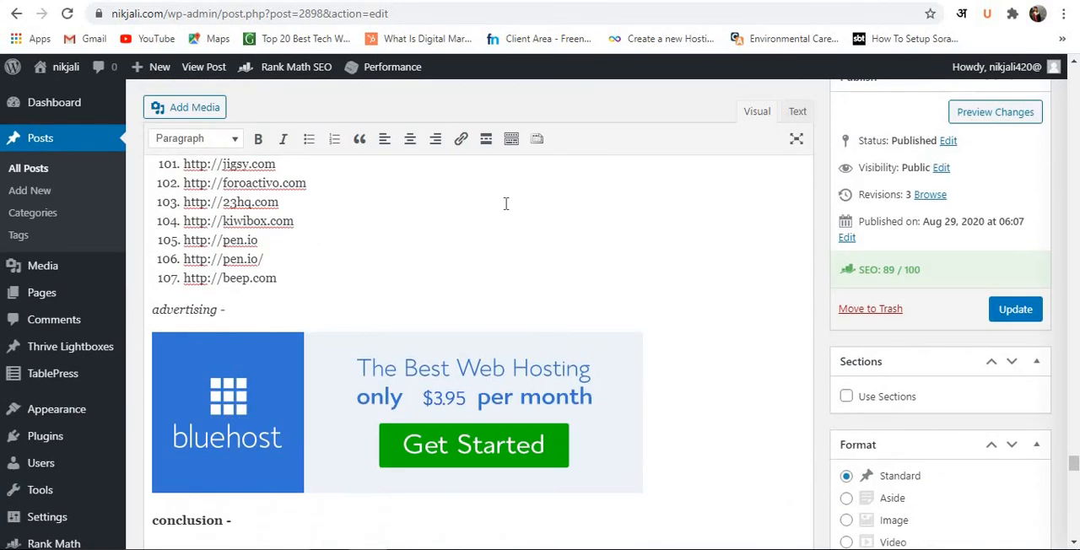
scroll(423, 367, up, 15)
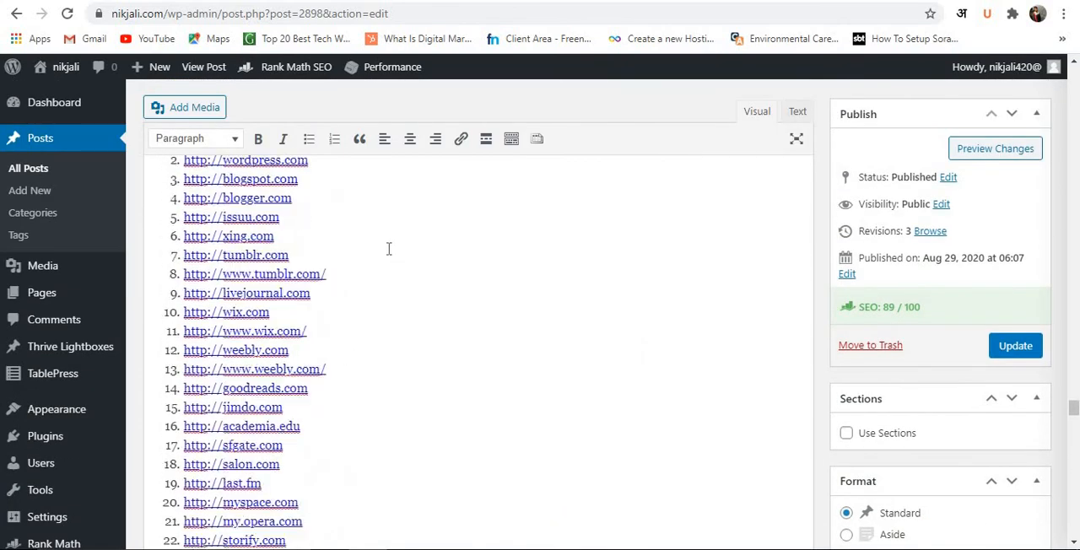
scroll(389, 249, down, 4)
click(430, 268)
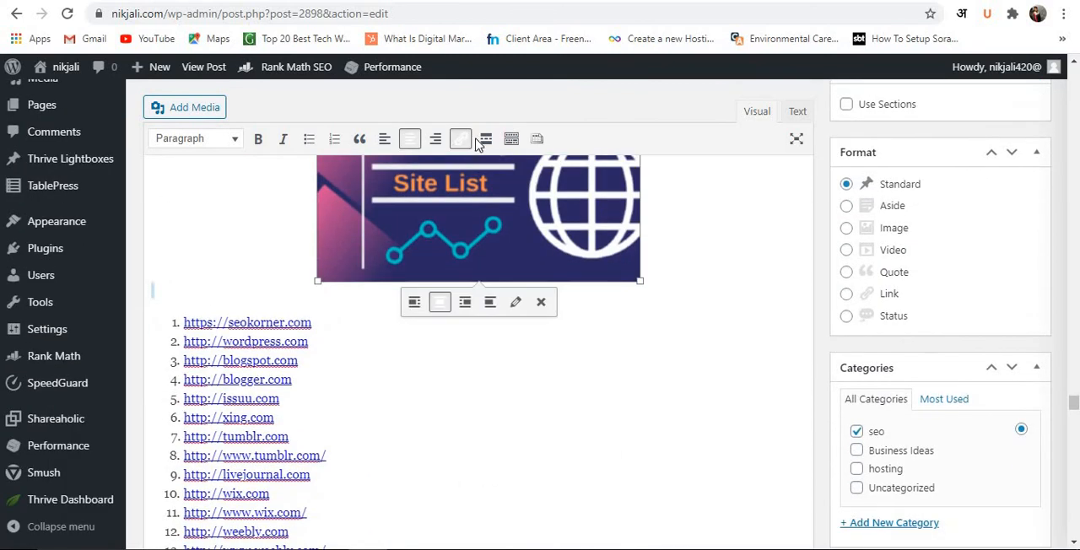
click(514, 301)
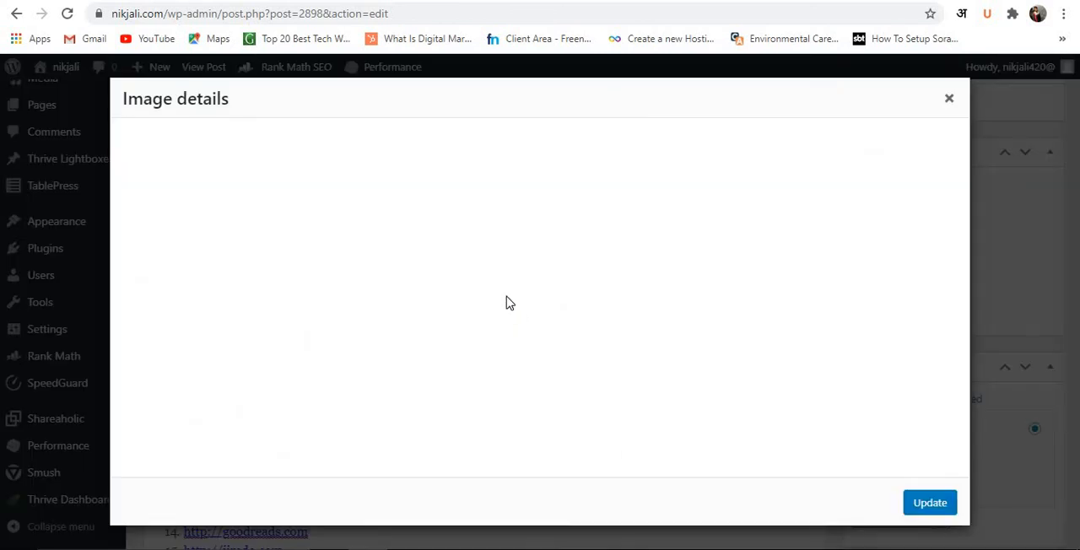
scroll(344, 177, up, 2)
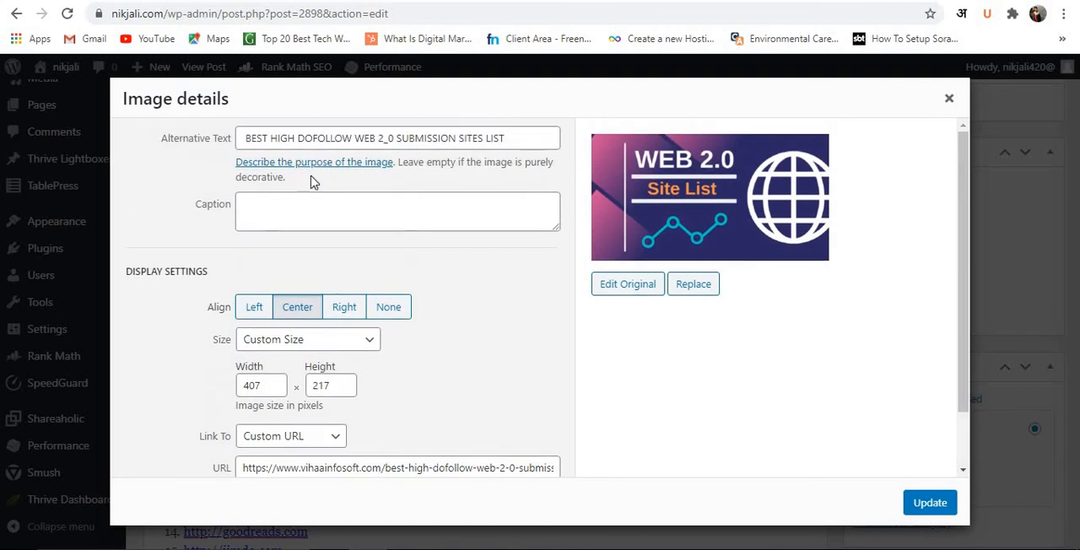
click(344, 138)
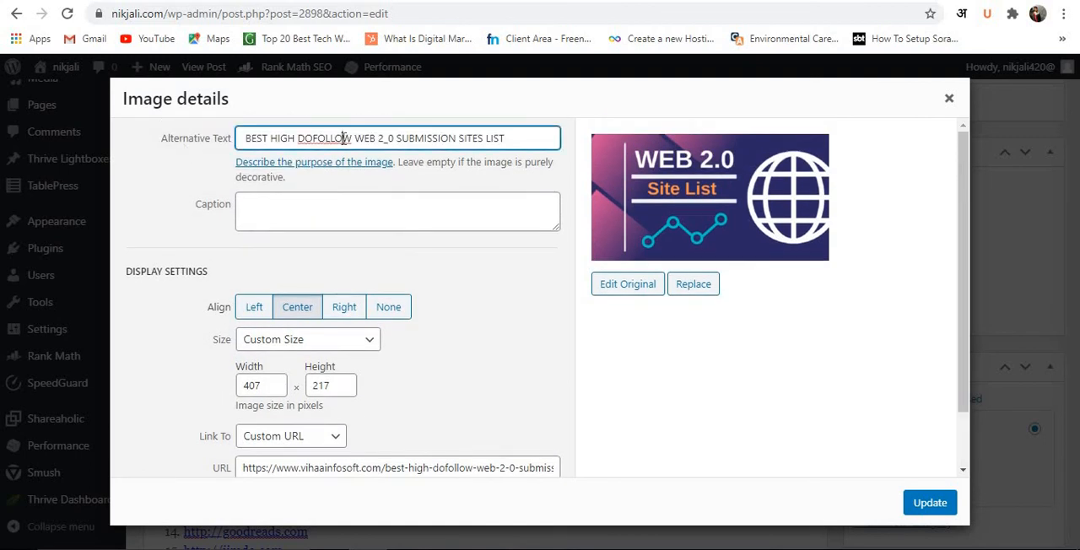
triple_click(343, 139)
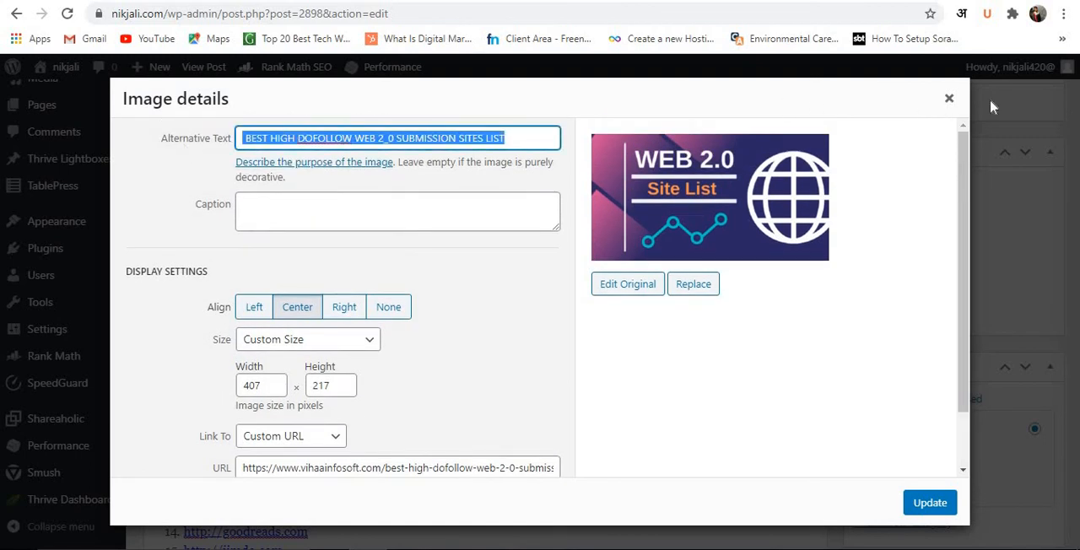
click(949, 98)
scroll(756, 243, down, 3)
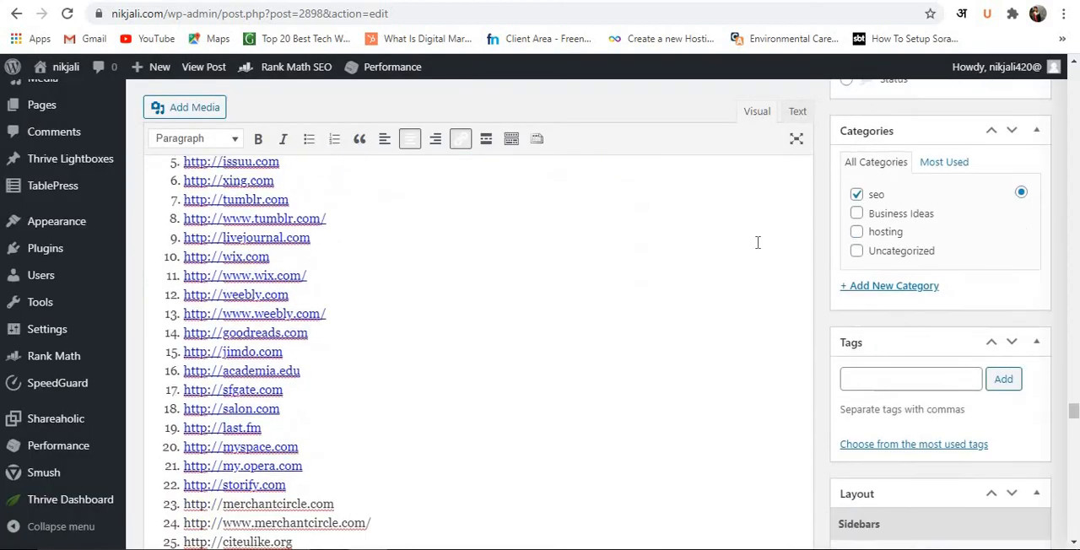
Join the separate "100+" line with the "Web 2.0 Submission High Quality Dofollow Backlinks sites list" heading into one heading.
scroll(757, 243, down, 4)
scroll(743, 253, up, 7)
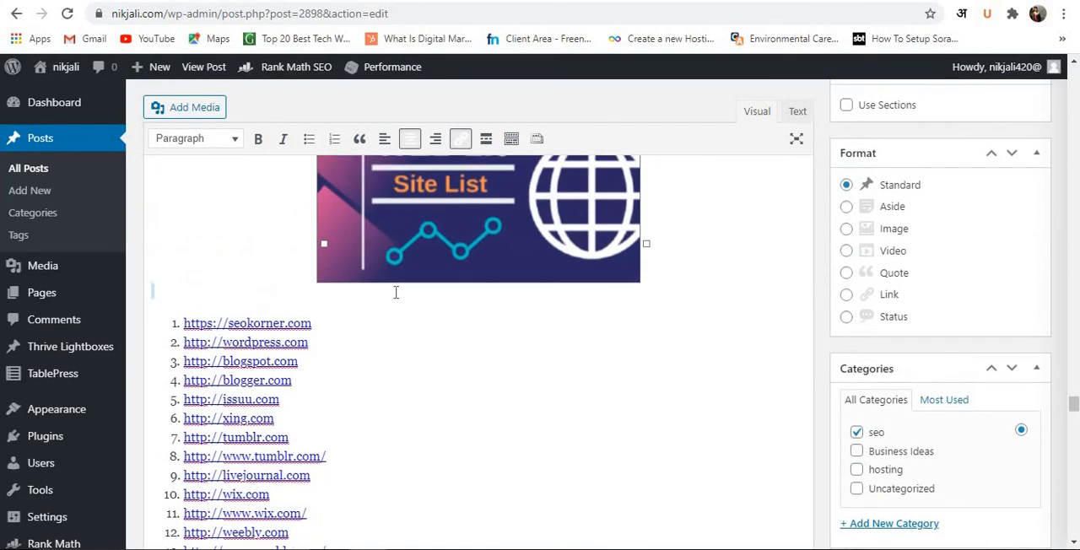
scroll(396, 292, up, 2)
click(352, 220)
scroll(351, 219, down, 1)
scroll(306, 229, up, 2)
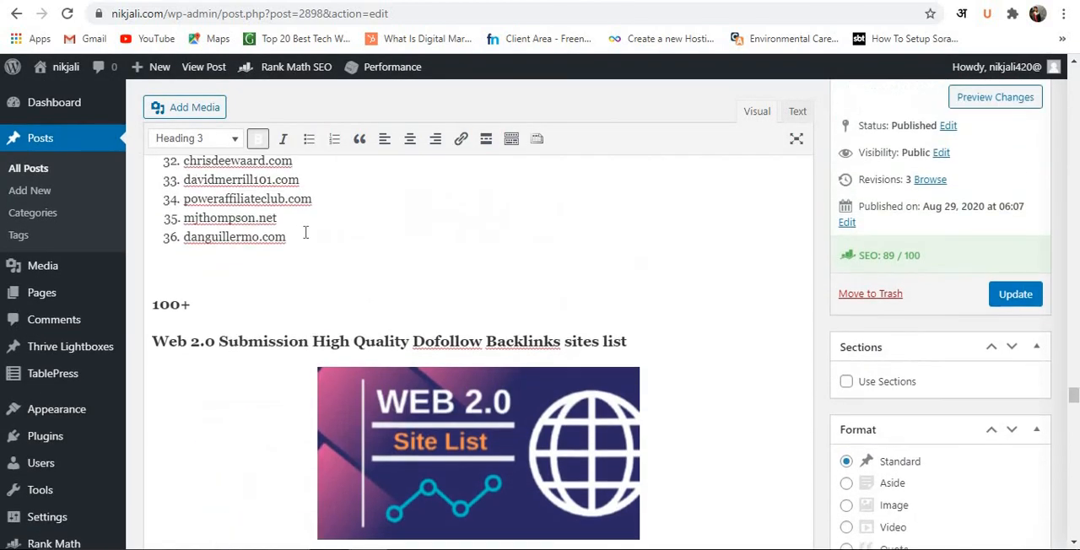
mouse_move(141, 355)
click(299, 303)
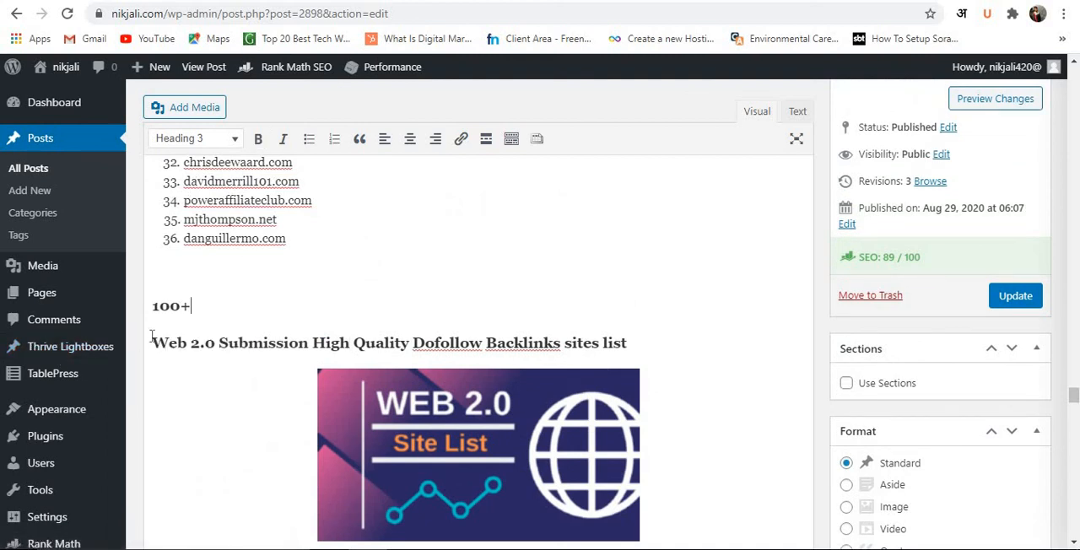
key(Delete)
Upload the college business ideas image 07f22056f24c03517c831375cf7a64b9 from Downloads through Add media, with the cursor above the Web 2.0 heading.
click(191, 267)
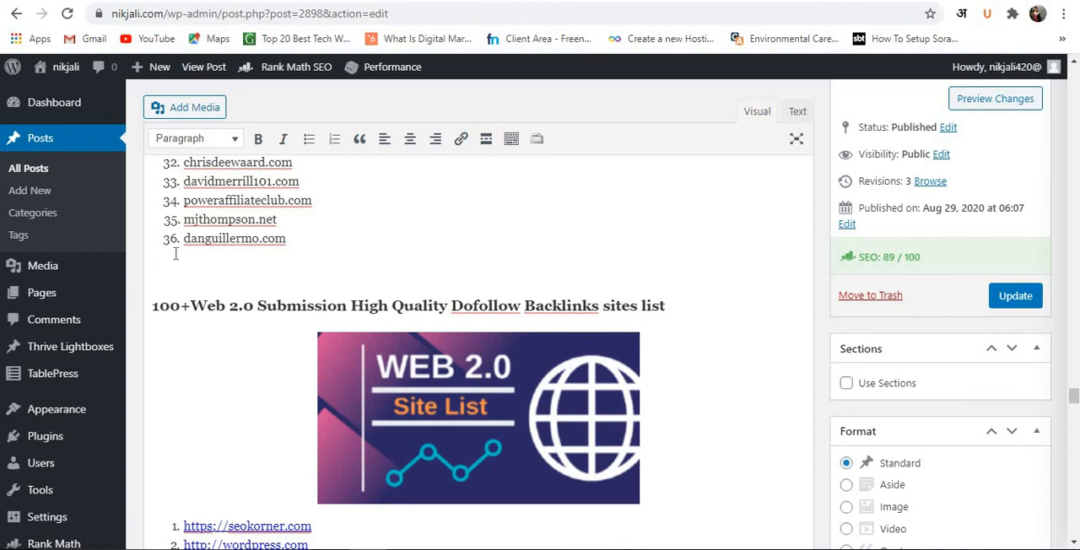
click(201, 112)
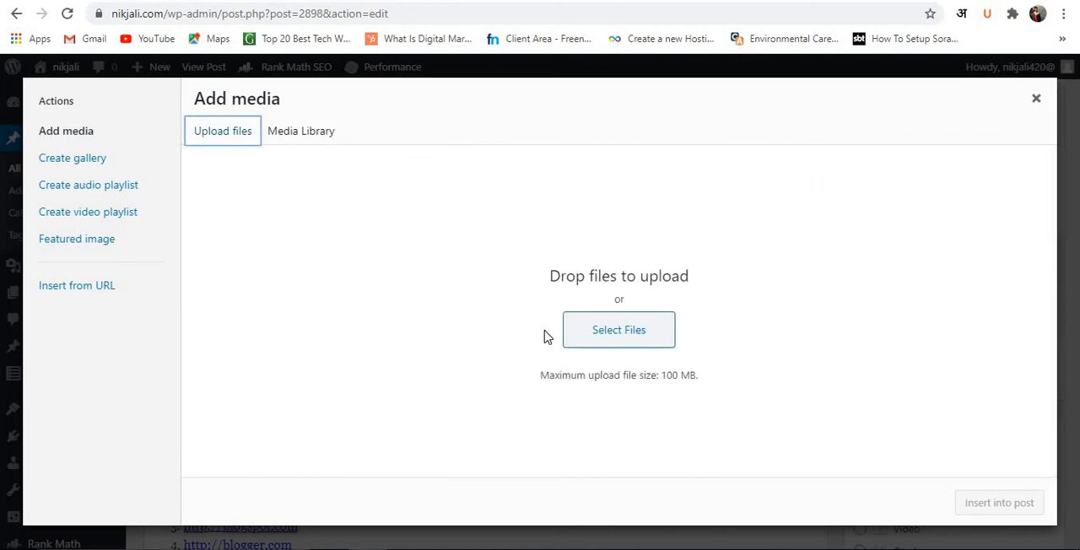
click(306, 136)
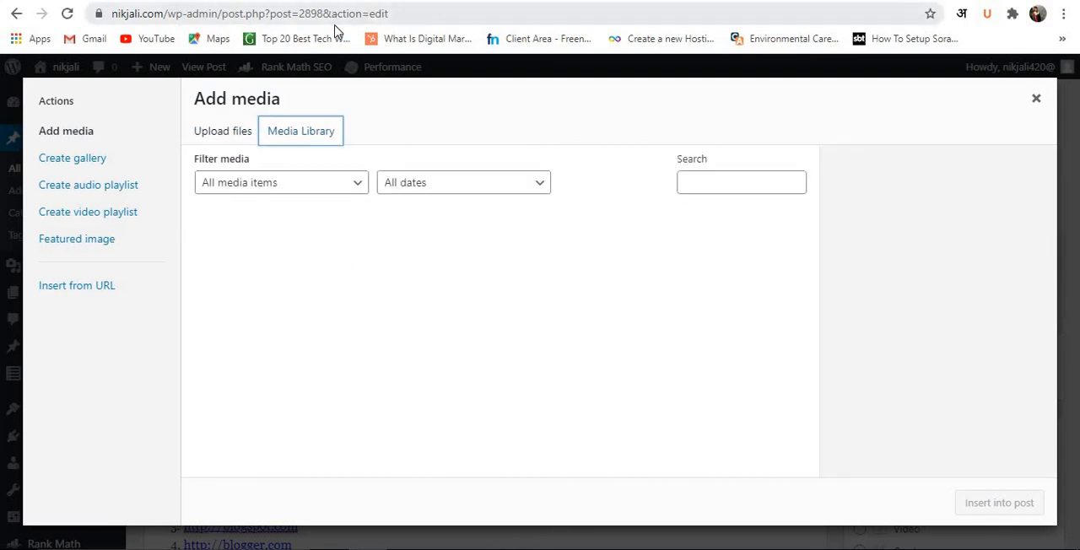
click(236, 135)
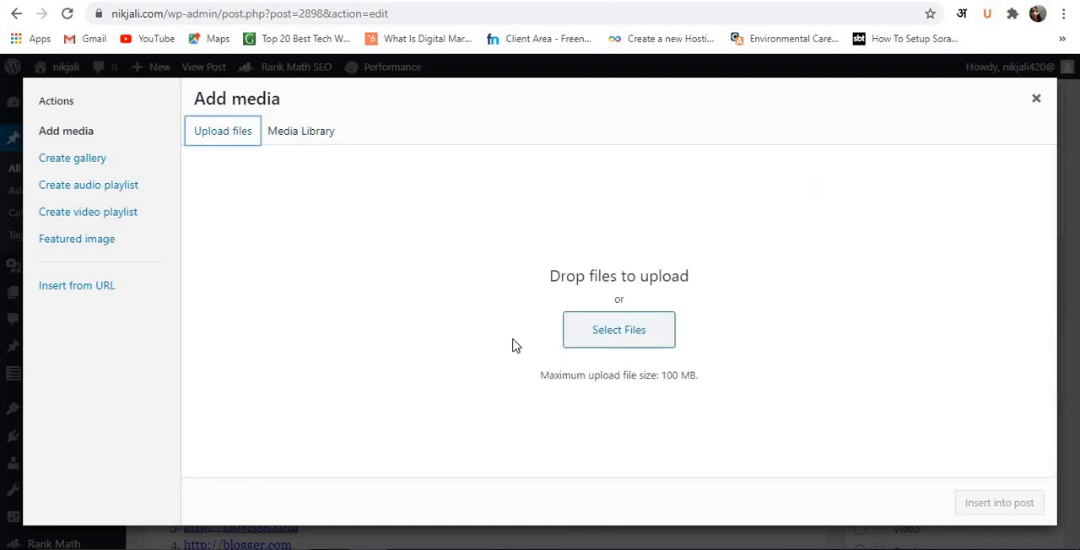
click(629, 341)
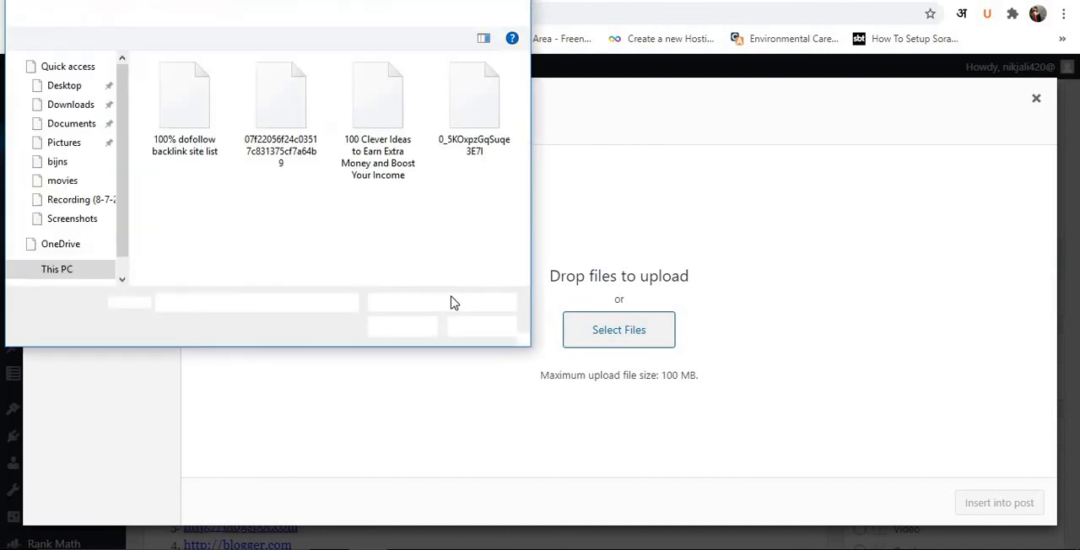
click(281, 118)
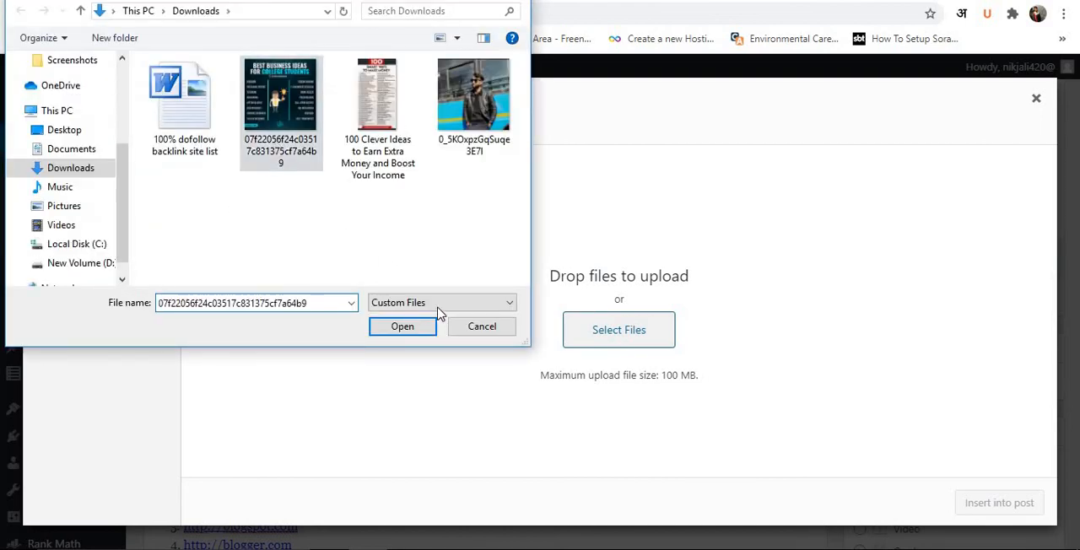
click(404, 327)
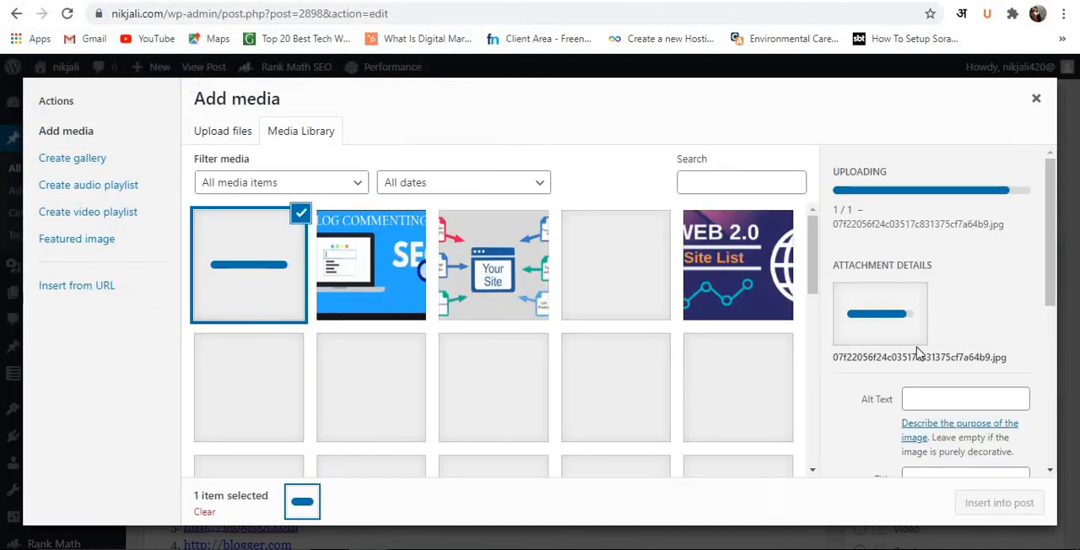
Select the blog commenting SEO image in the media library and examine its alt text, title, caption, description and Smush details.
click(397, 301)
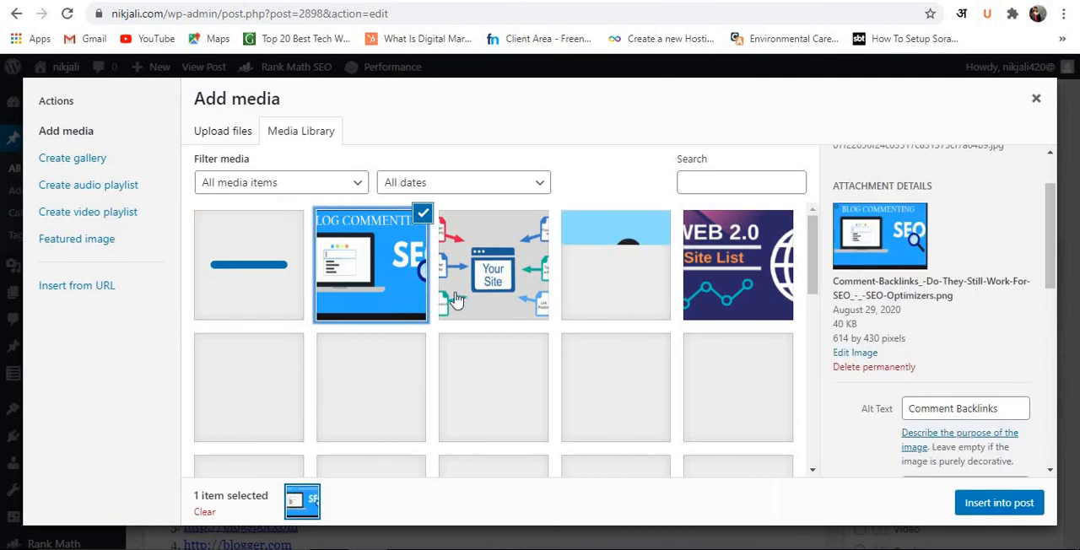
scroll(946, 371, down, 1)
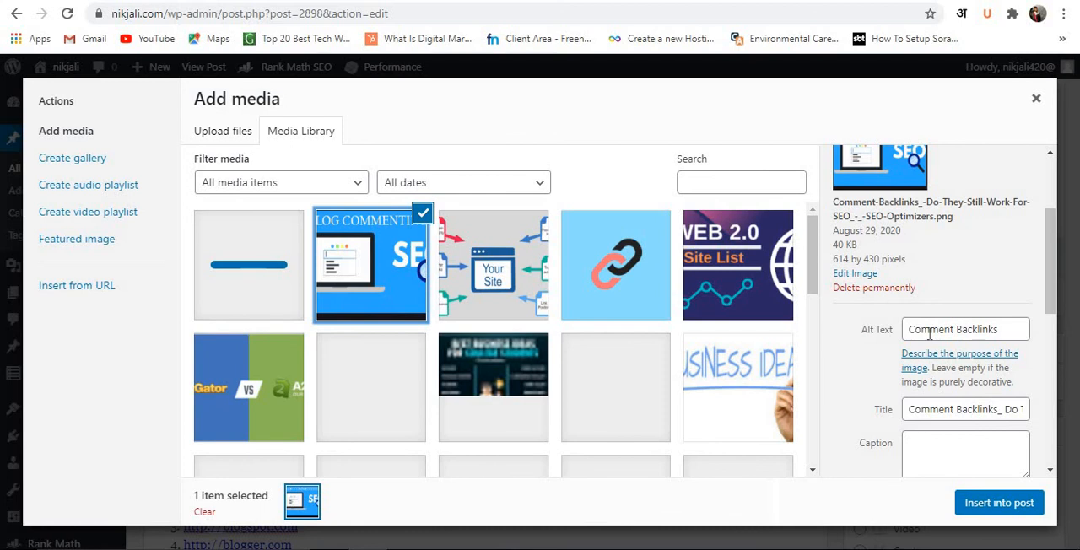
scroll(924, 334, down, 1)
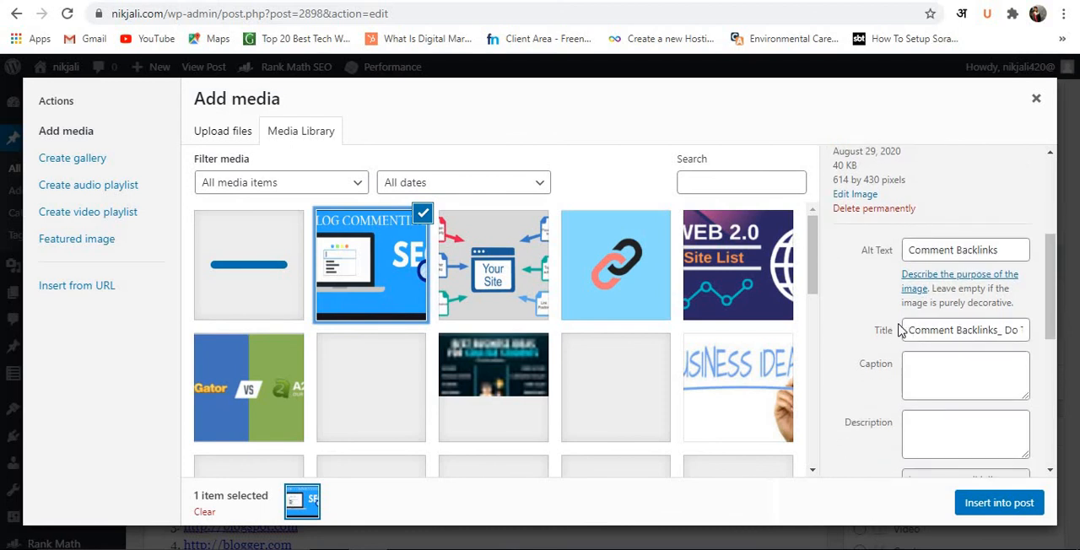
click(937, 377)
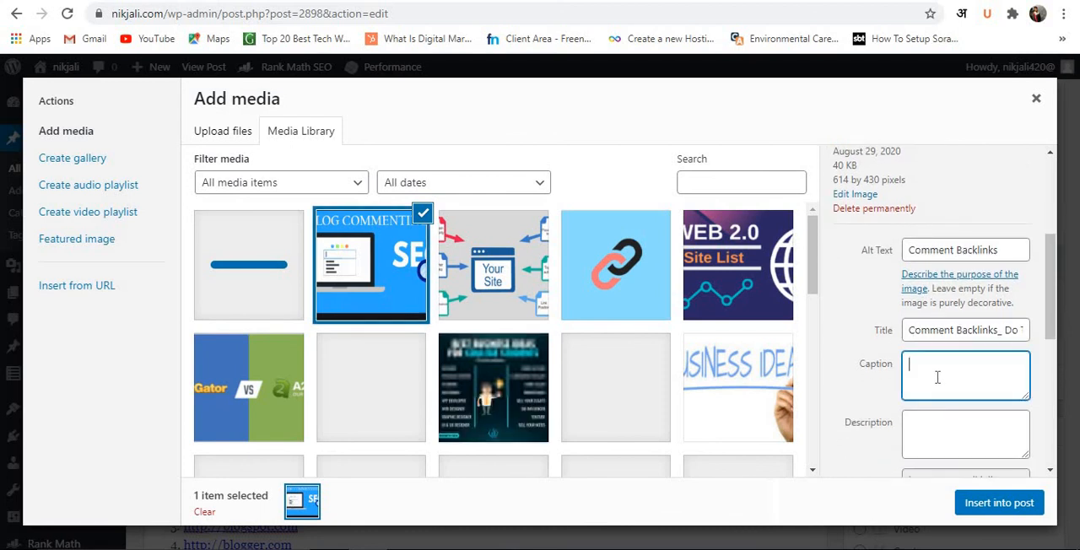
scroll(937, 377, down, 1)
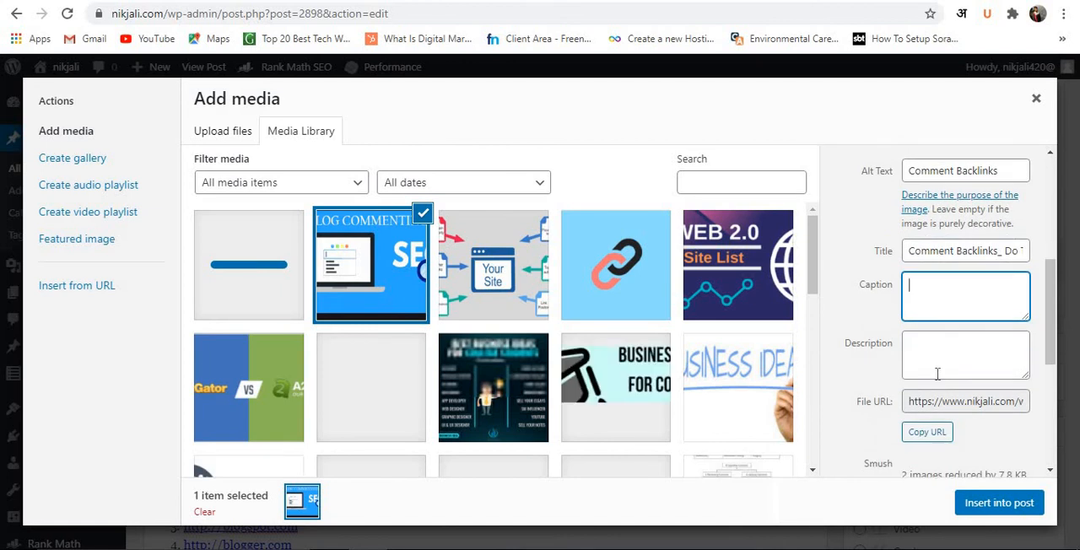
scroll(935, 374, down, 2)
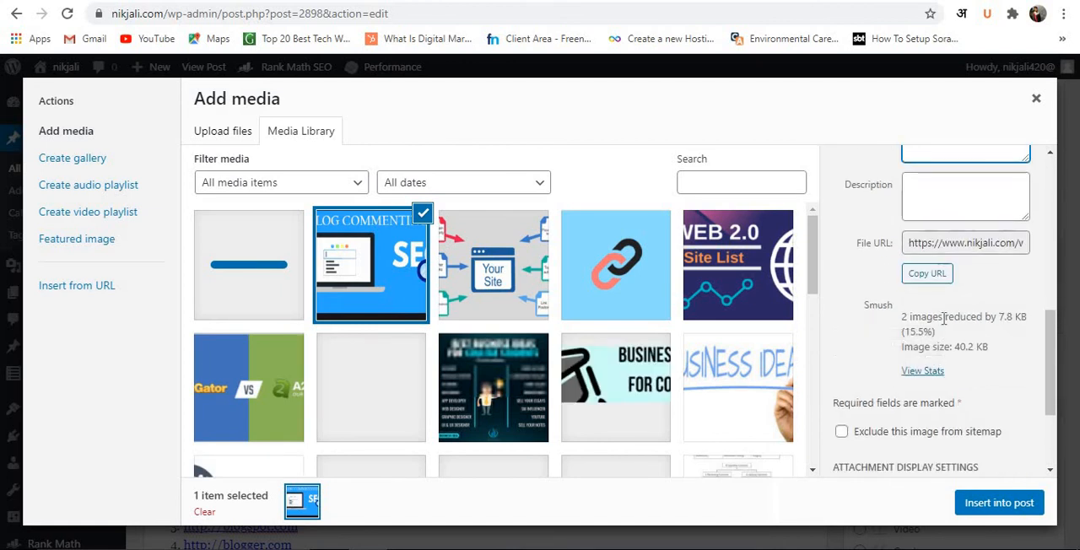
scroll(937, 338, up, 1)
Try the Description and Caption fields of the blog commenting image, erasing the trial character entered as caption.
click(933, 282)
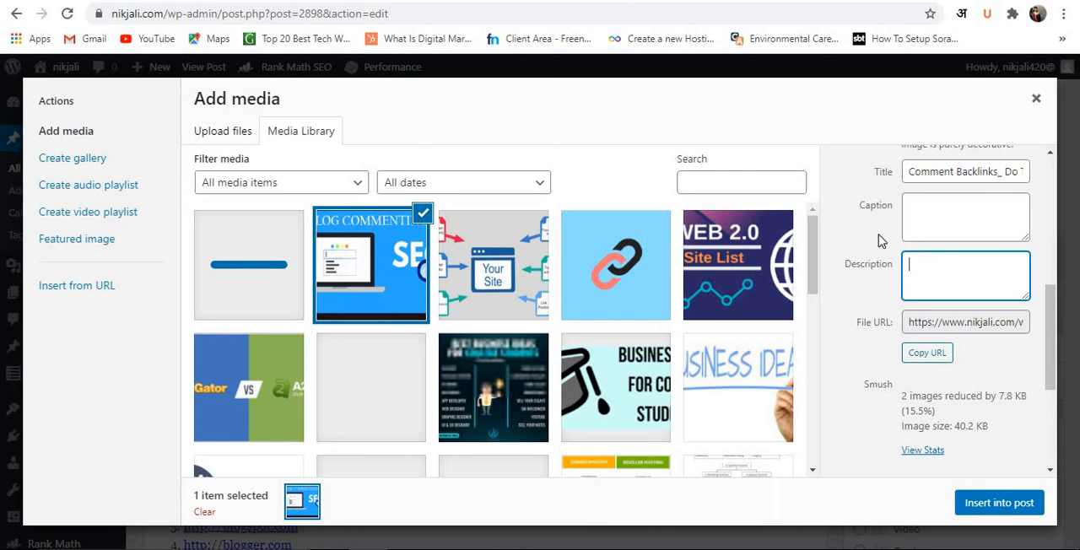
click(923, 207)
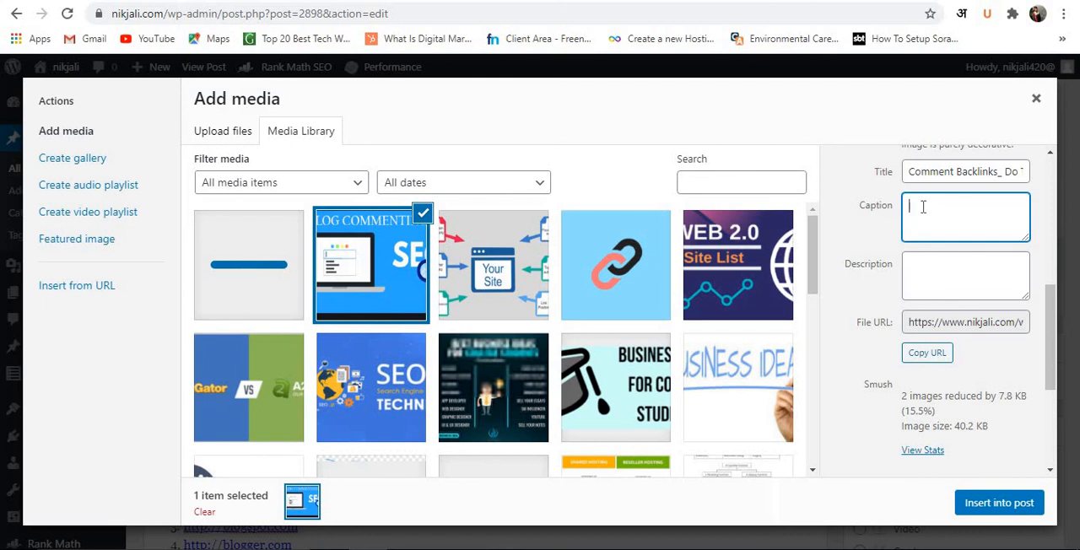
text(g)
key(BackSpace)
key(BackSpace)
key(BackSpace)
key(BackSpace)
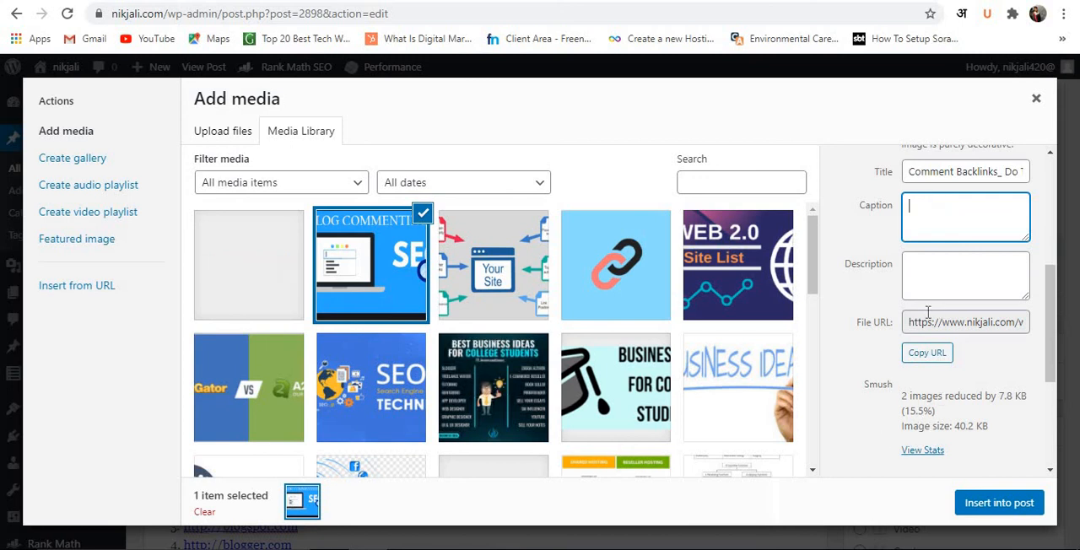
scroll(928, 314, down, 2)
scroll(924, 287, up, 5)
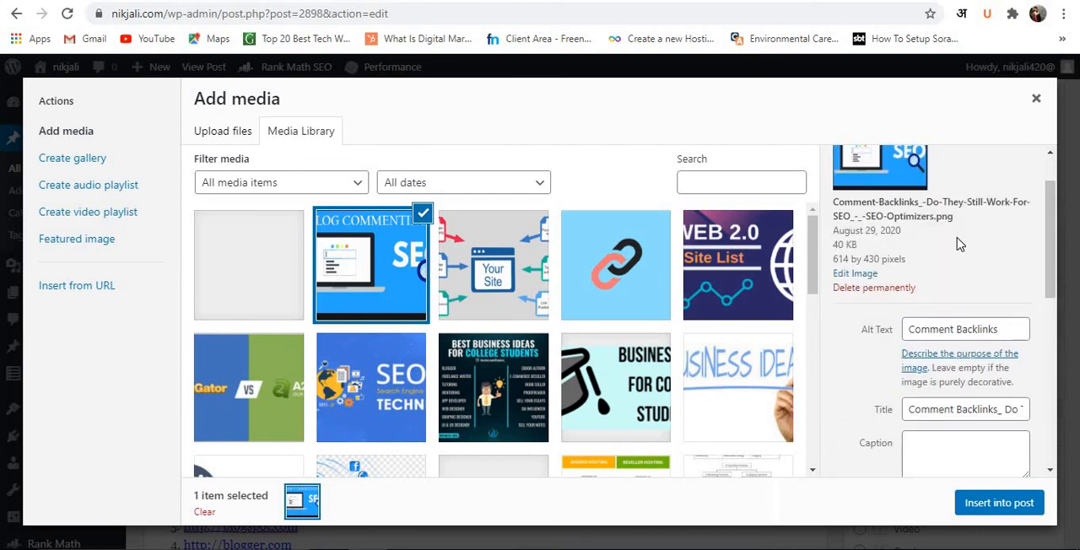
Link the image to a Custom URL using the copied Dofollow Backlinks phrase, and close the media dialog without inserting the image.
scroll(960, 236, down, 5)
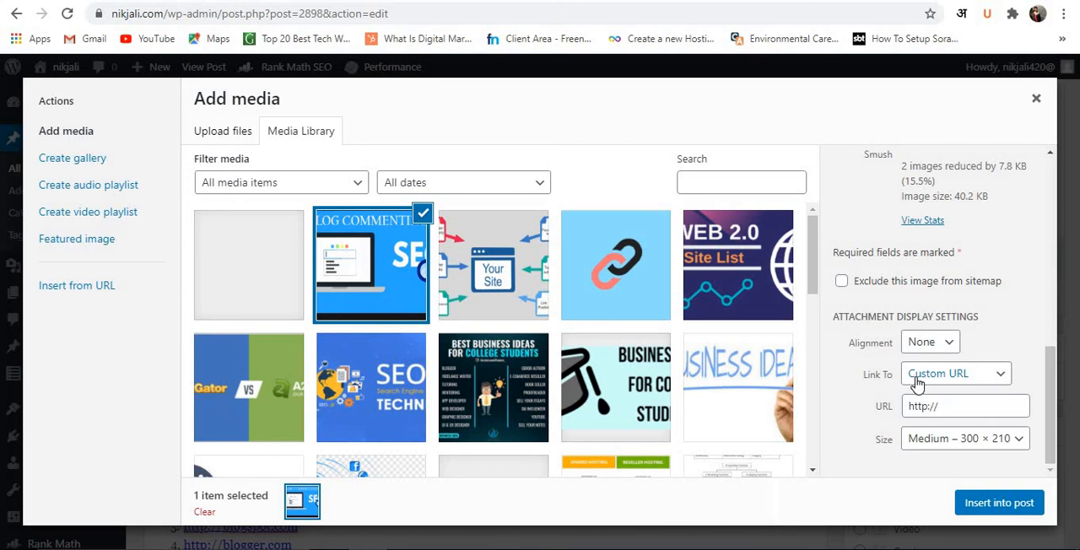
click(917, 384)
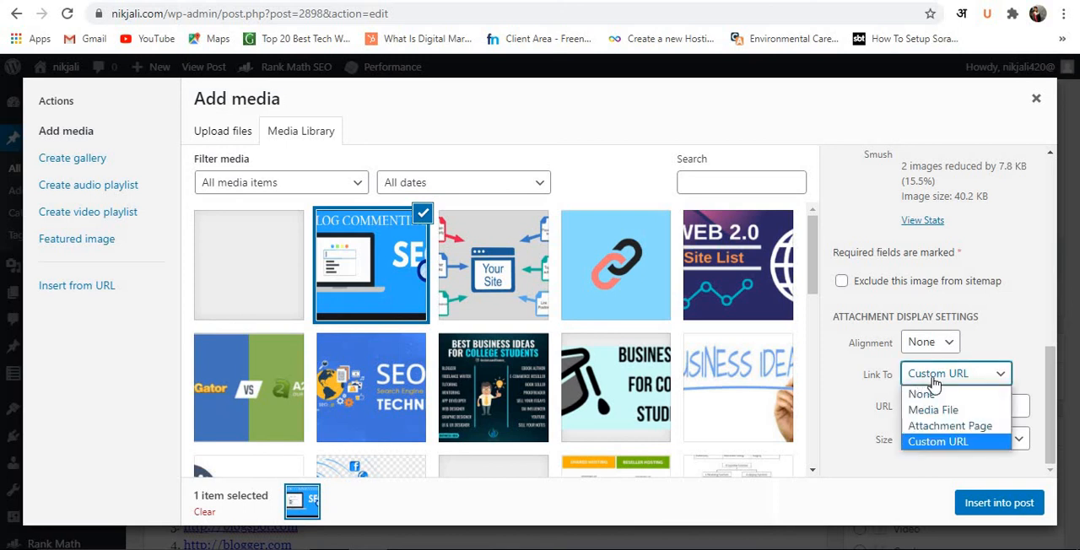
click(958, 440)
double_click(921, 411)
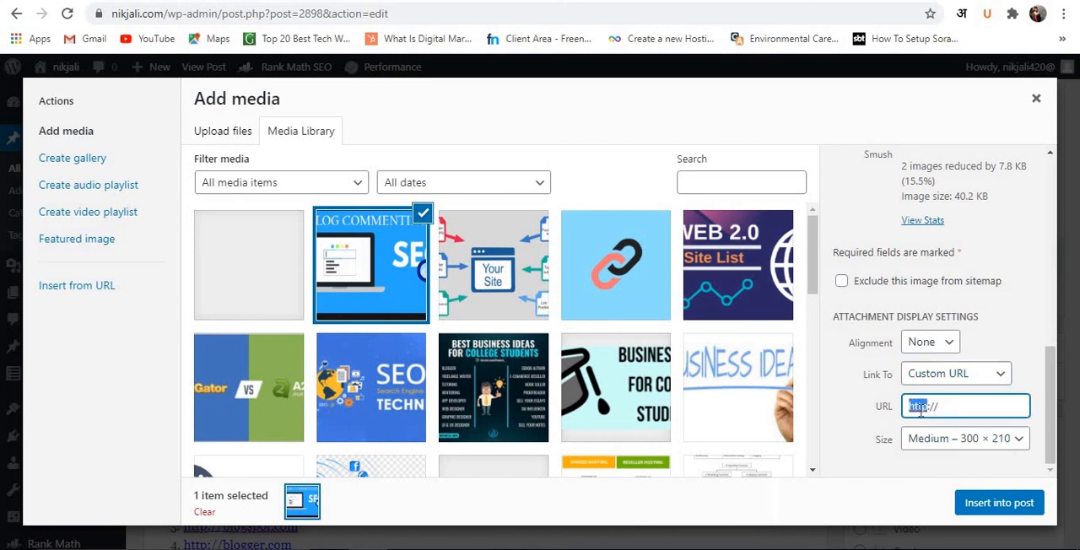
click(921, 409)
key(ctrl+v)
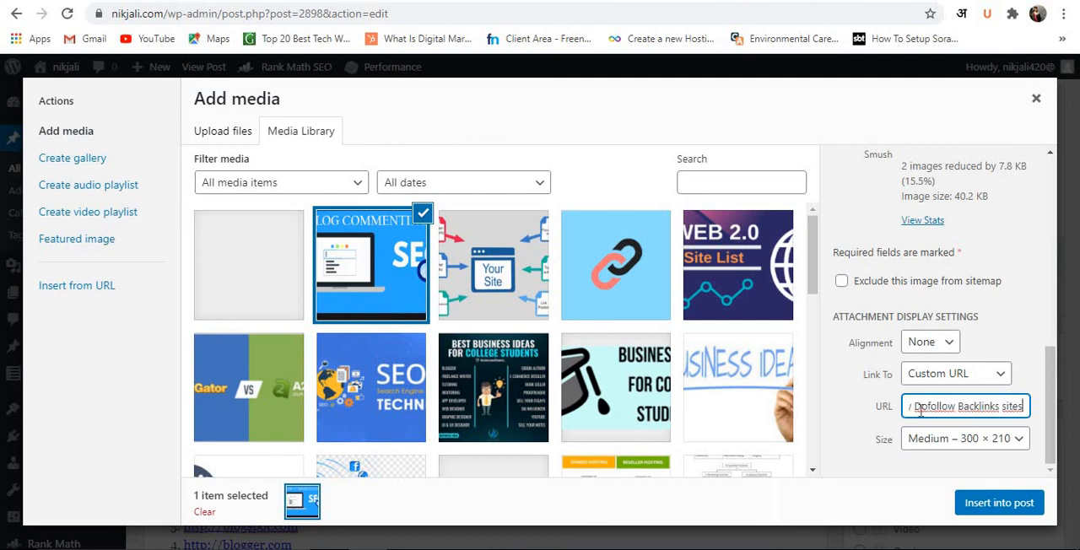
scroll(978, 388, up, 4)
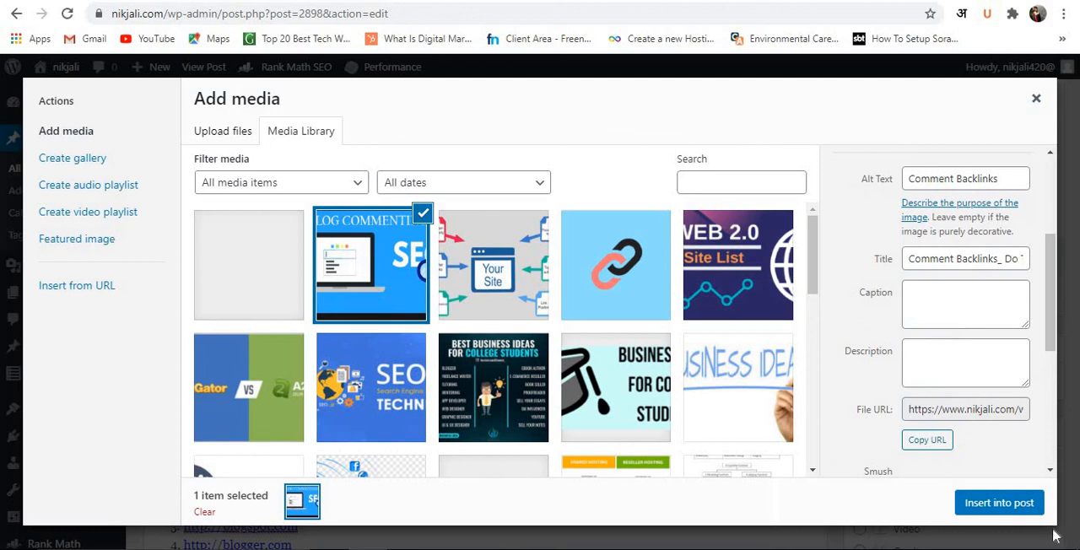
click(1037, 105)
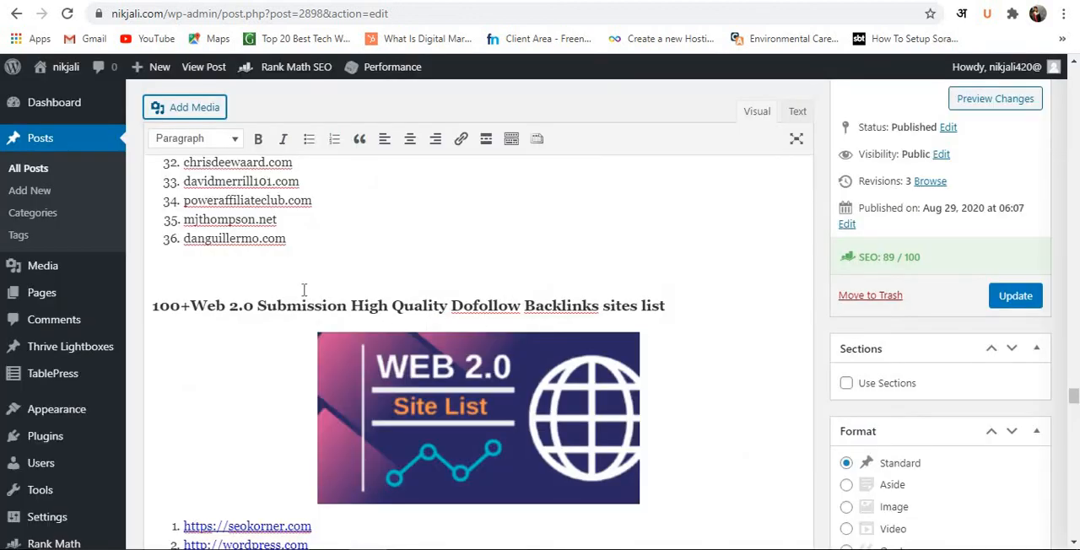
Examine the post's Table of Contents options, including automatic insertion and the heading levels, below the readability checks.
click(302, 288)
scroll(494, 249, down, 20)
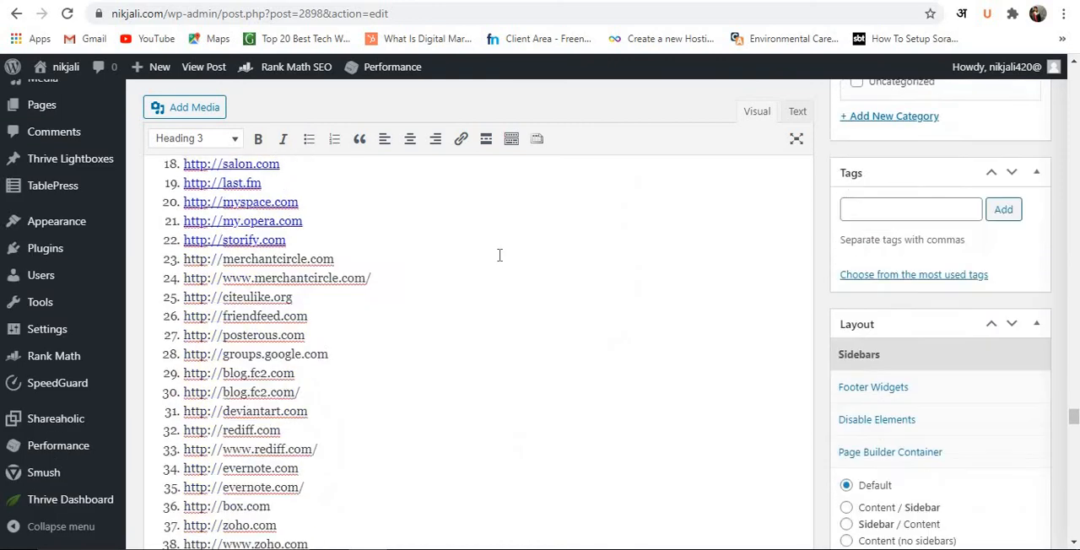
scroll(500, 256, down, 20)
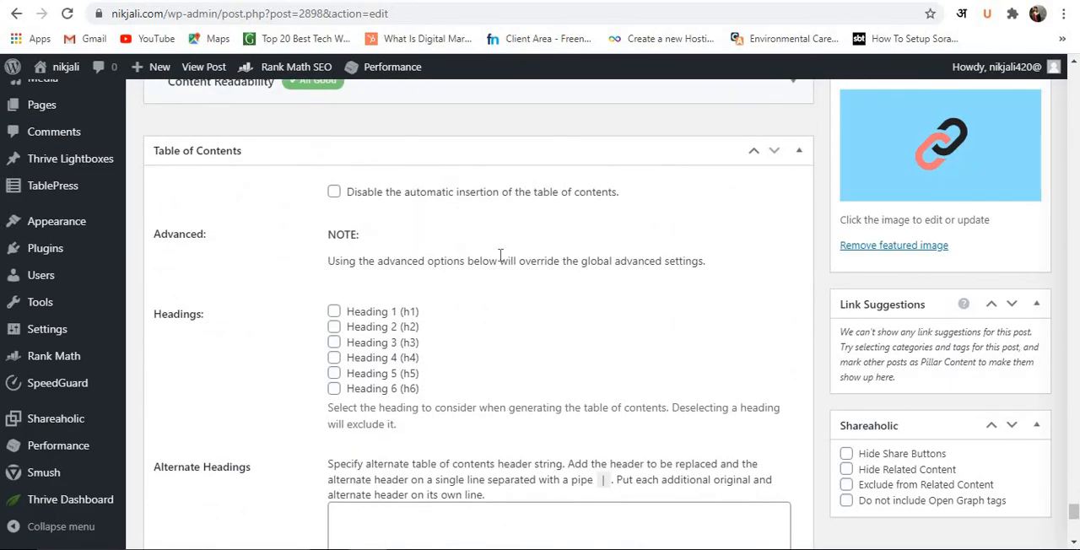
scroll(359, 288, up, 3)
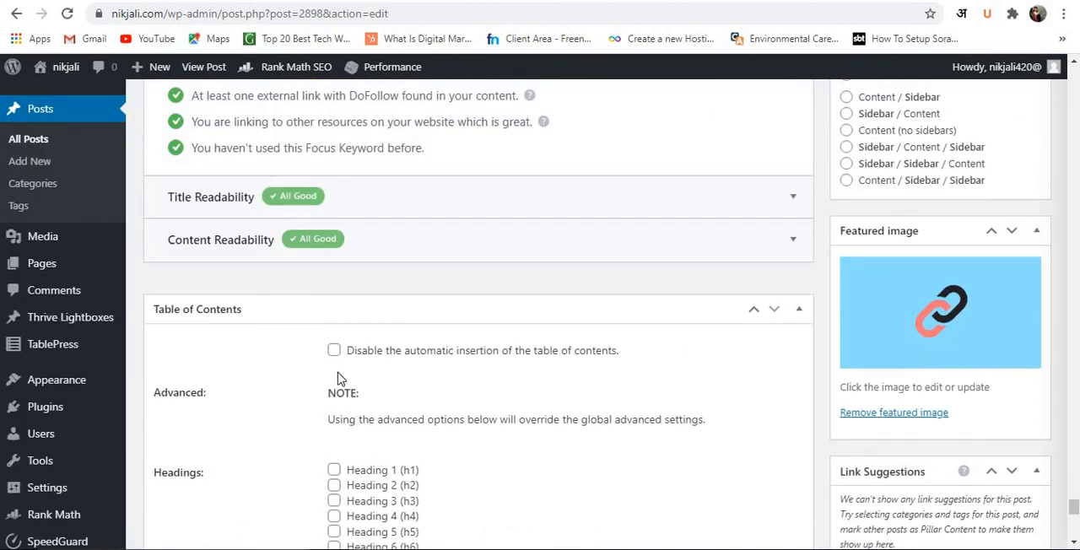
scroll(336, 371, up, 2)
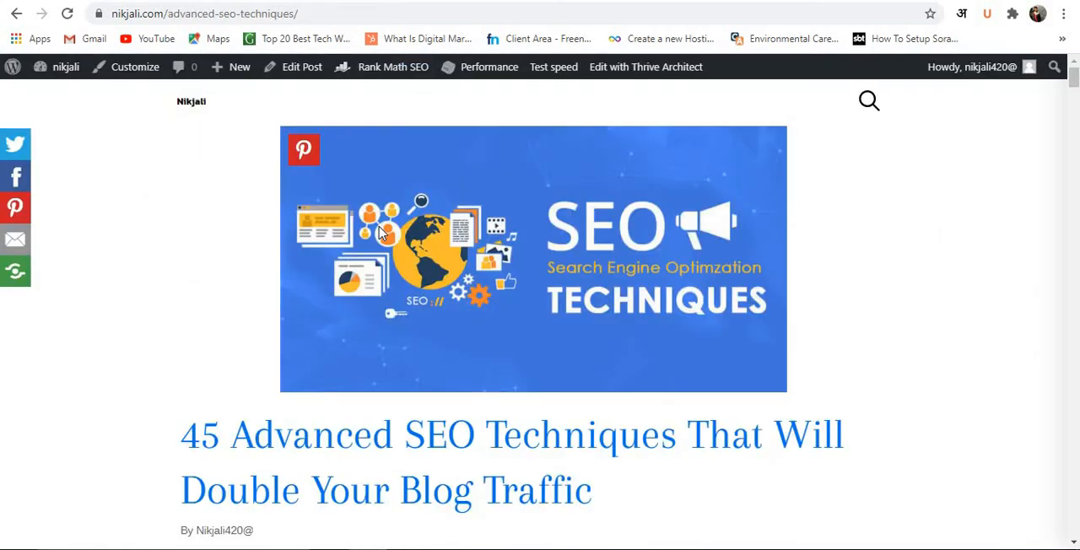
Review the Table Of Contents entries in the published "45 Advanced SEO Techniques" article and collapse the table.
scroll(380, 234, down, 2)
click(338, 427)
scroll(310, 268, down, 8)
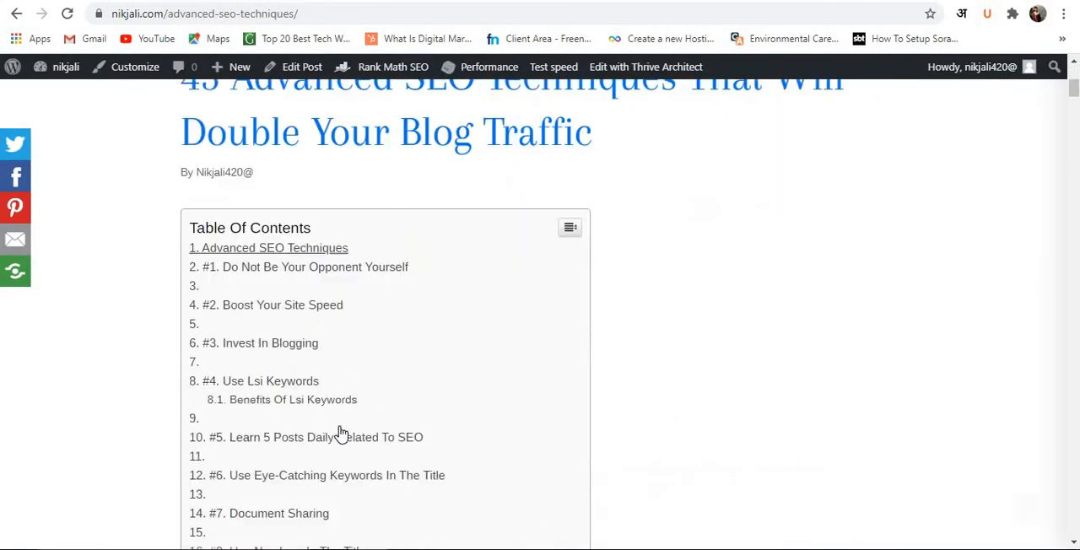
scroll(309, 268, down, 10)
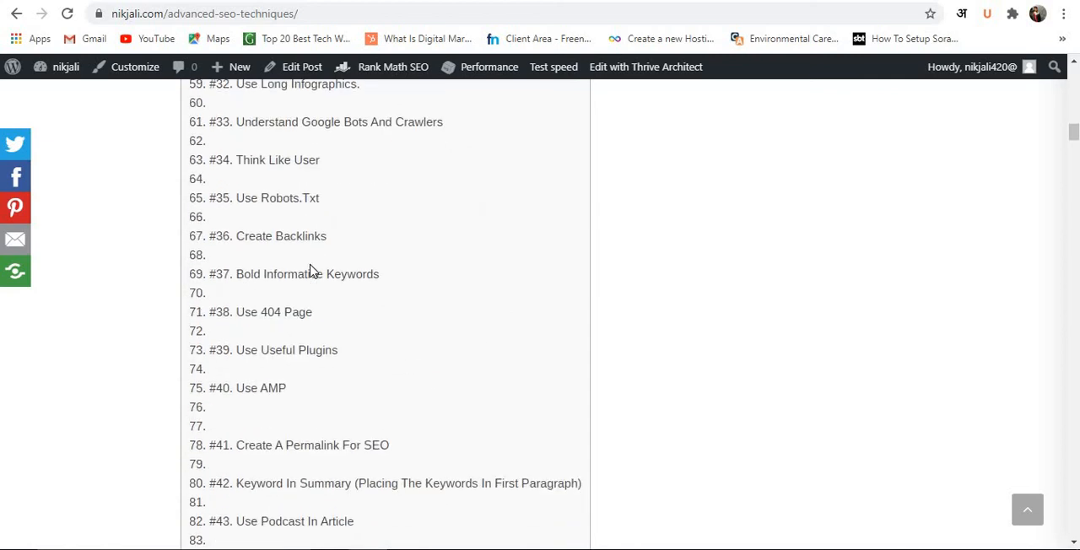
scroll(309, 270, up, 10)
scroll(310, 270, up, 7)
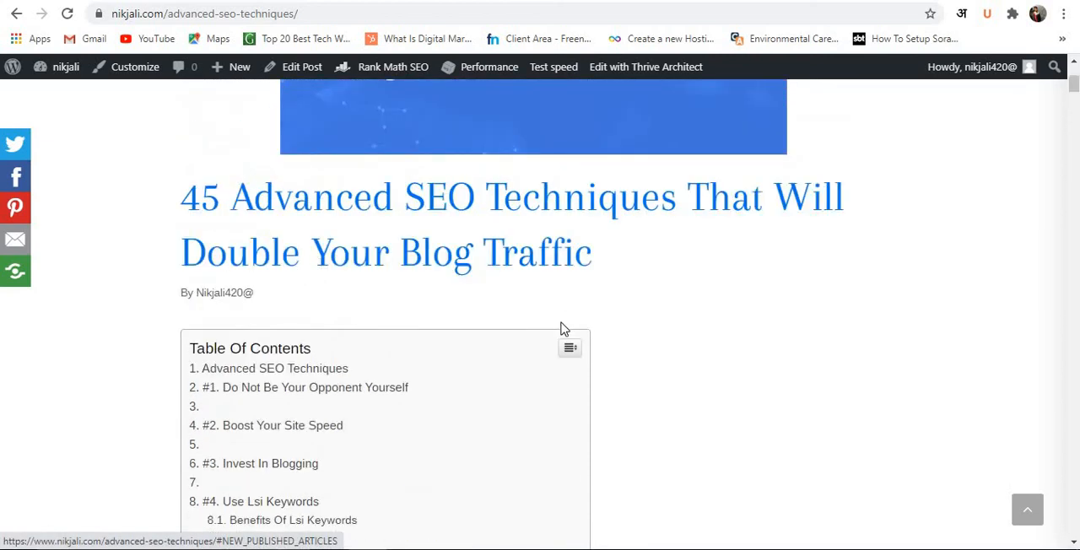
click(571, 349)
scroll(559, 343, up, 3)
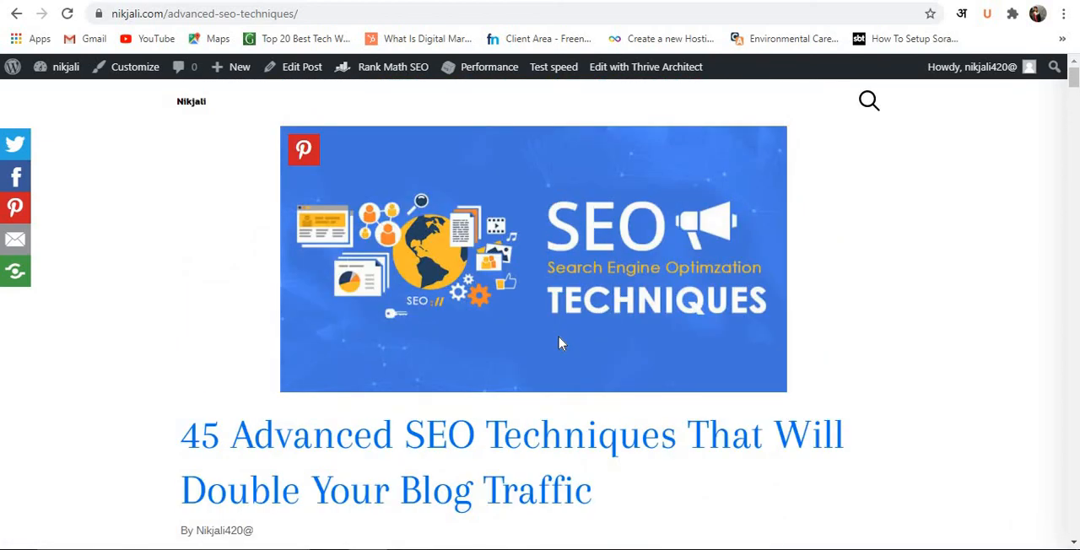
Recheck the backlinks post's Table of Contents settings and compare them with the headings in the published SEO techniques article.
click(263, 1)
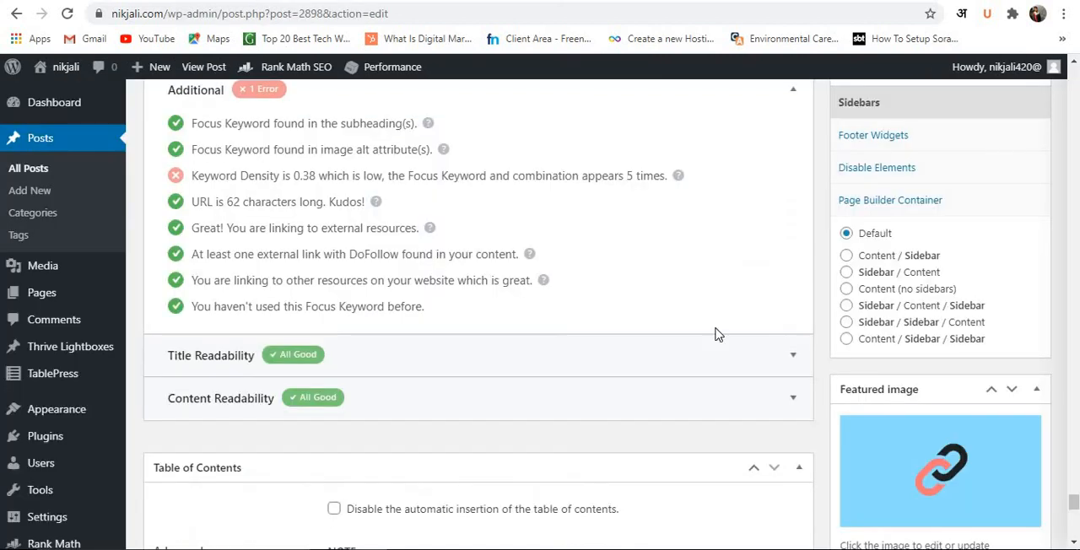
scroll(912, 391, down, 3)
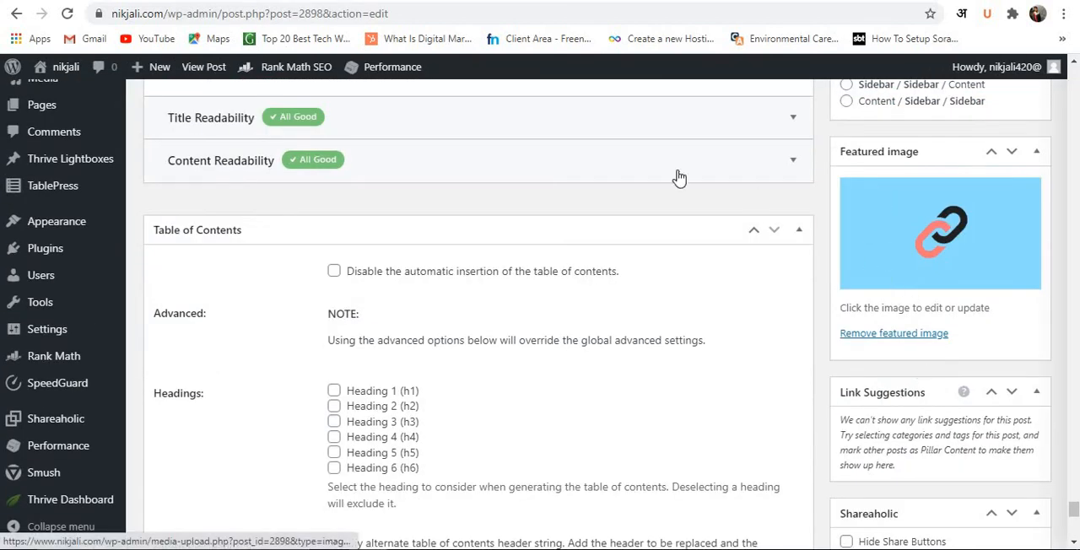
click(202, 2)
scroll(484, 337, down, 4)
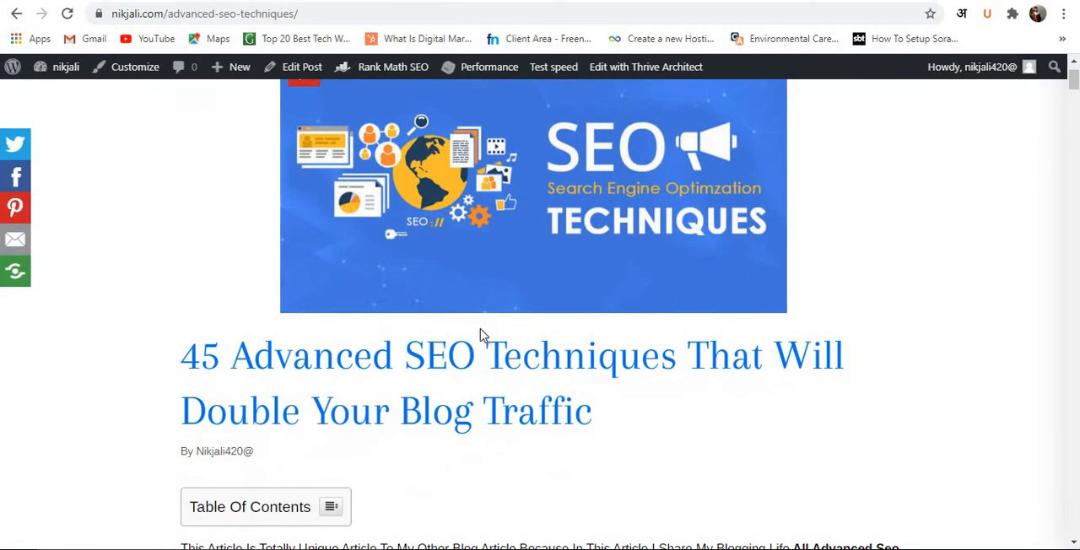
scroll(326, 301, down, 6)
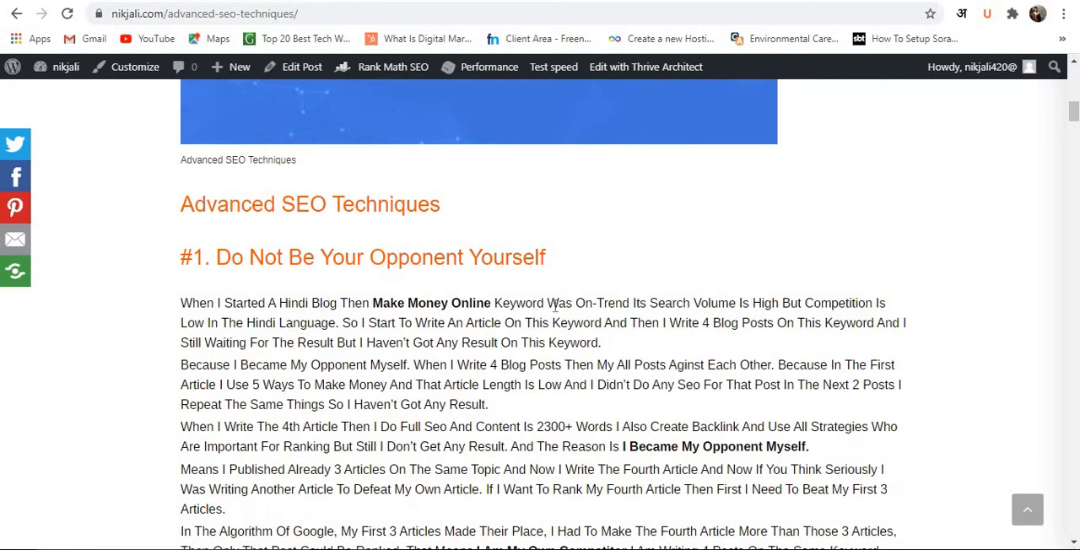
Review the published SEO techniques article from its numbered headings through the related posts and comment form to the footer's category and recent post lists.
scroll(555, 307, down, 16)
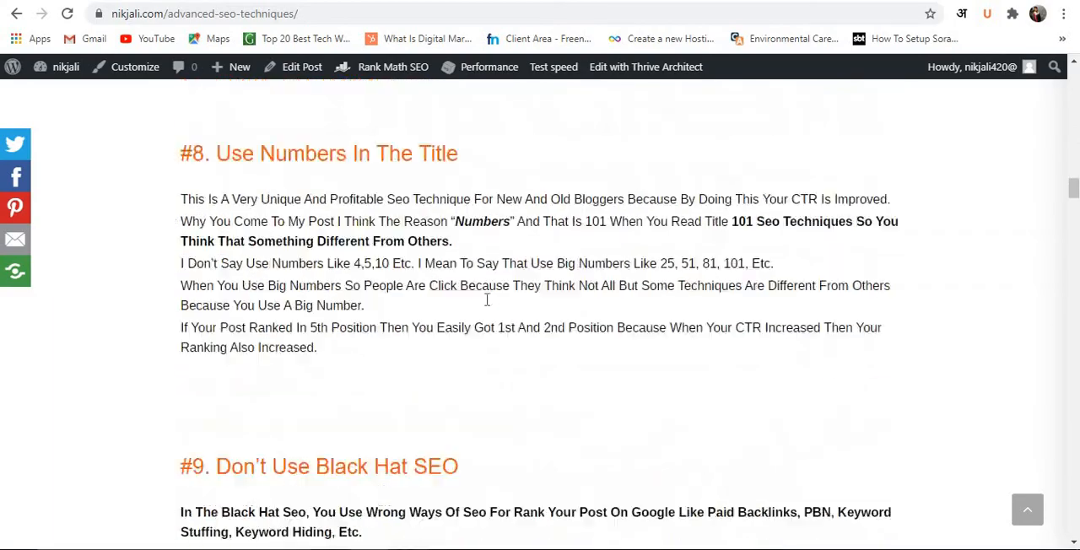
scroll(487, 299, down, 20)
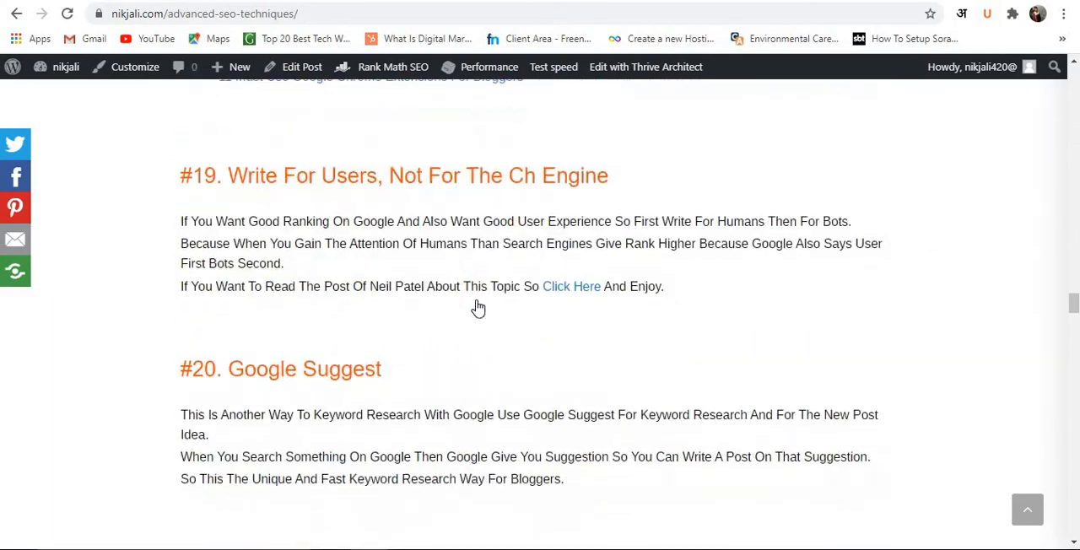
scroll(477, 309, down, 20)
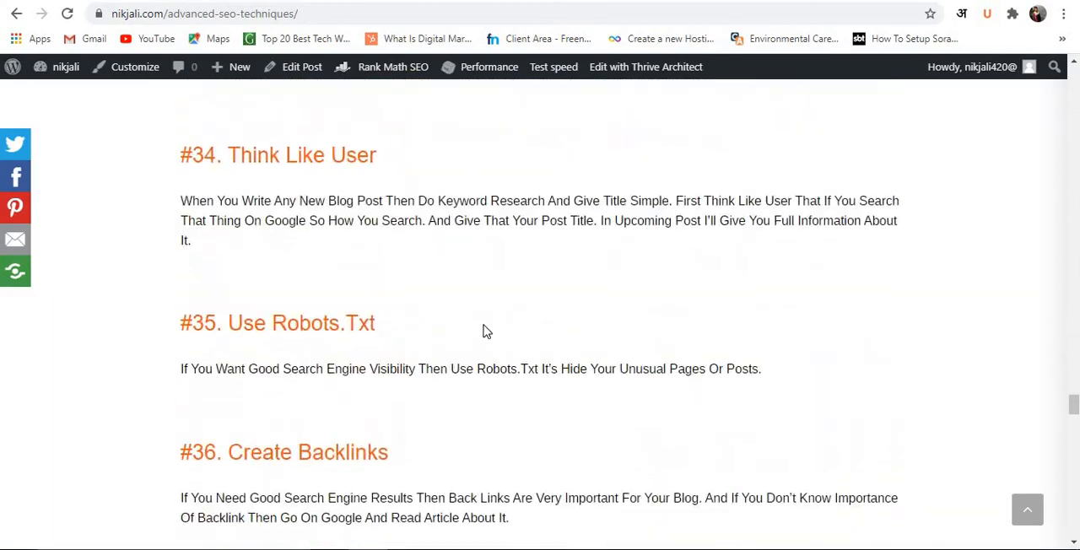
scroll(487, 331, down, 20)
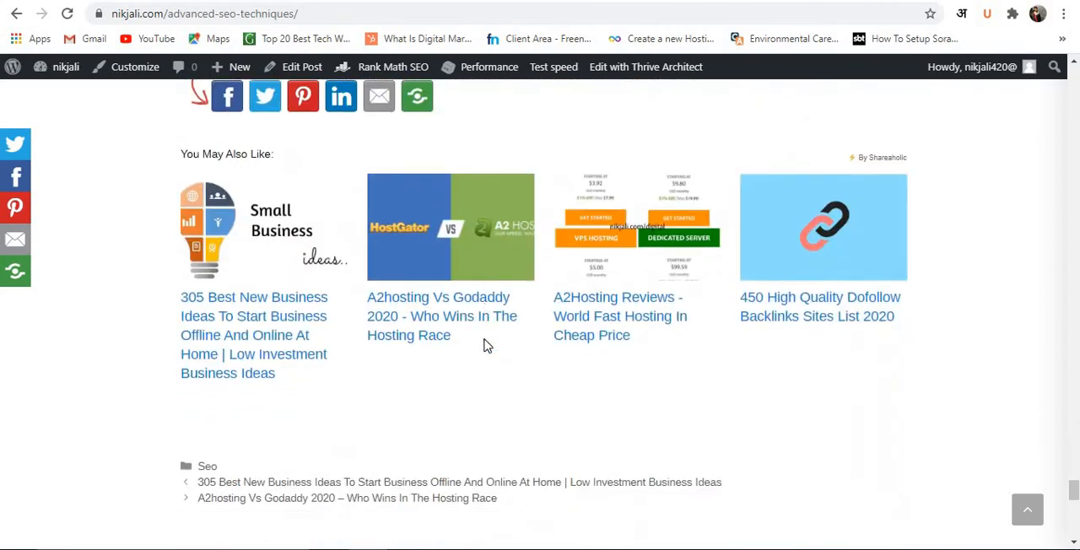
scroll(484, 345, down, 5)
scroll(523, 330, up, 5)
scroll(498, 319, down, 4)
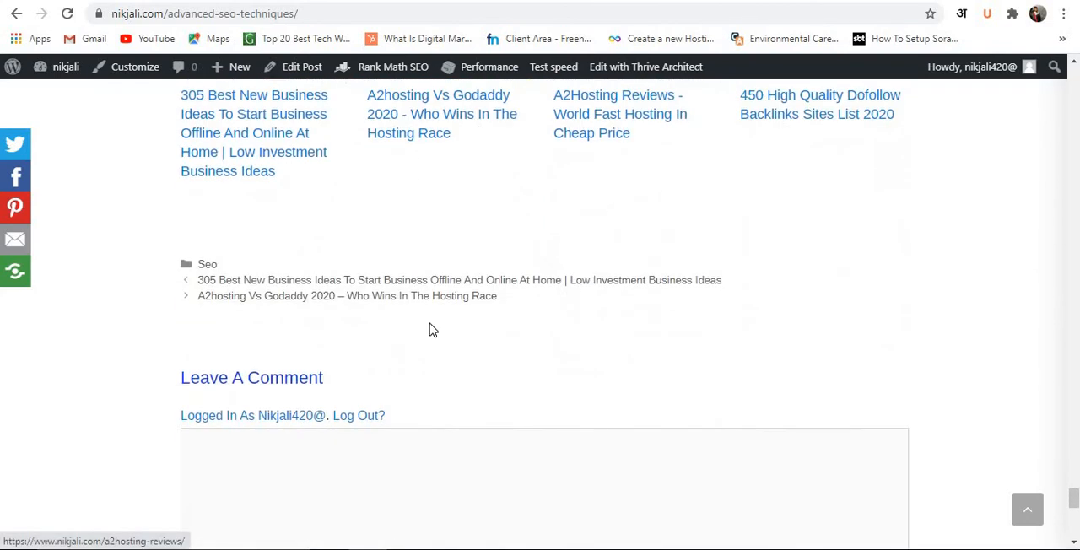
scroll(430, 329, down, 6)
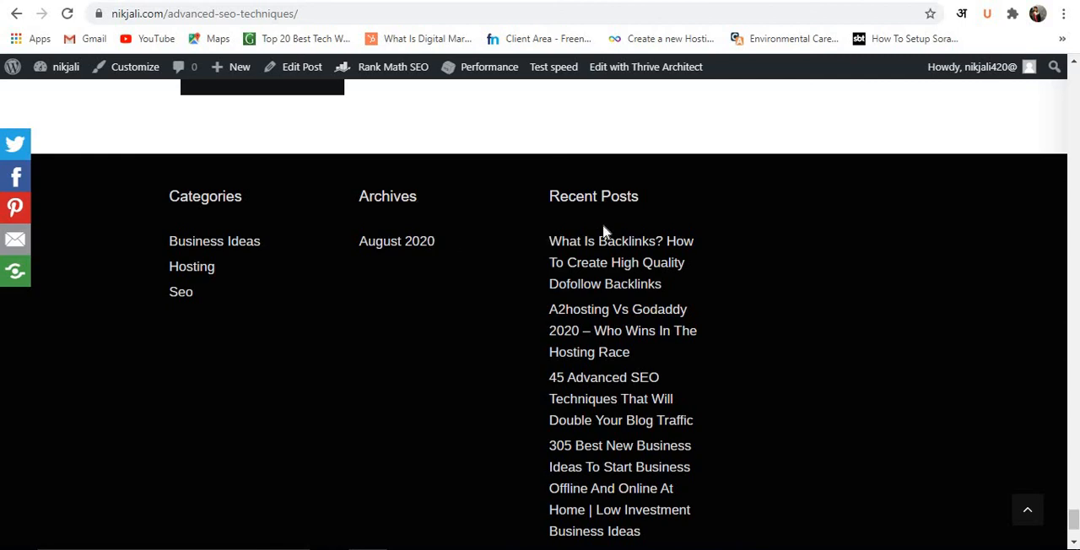
scroll(621, 279, down, 2)
scroll(633, 346, up, 1)
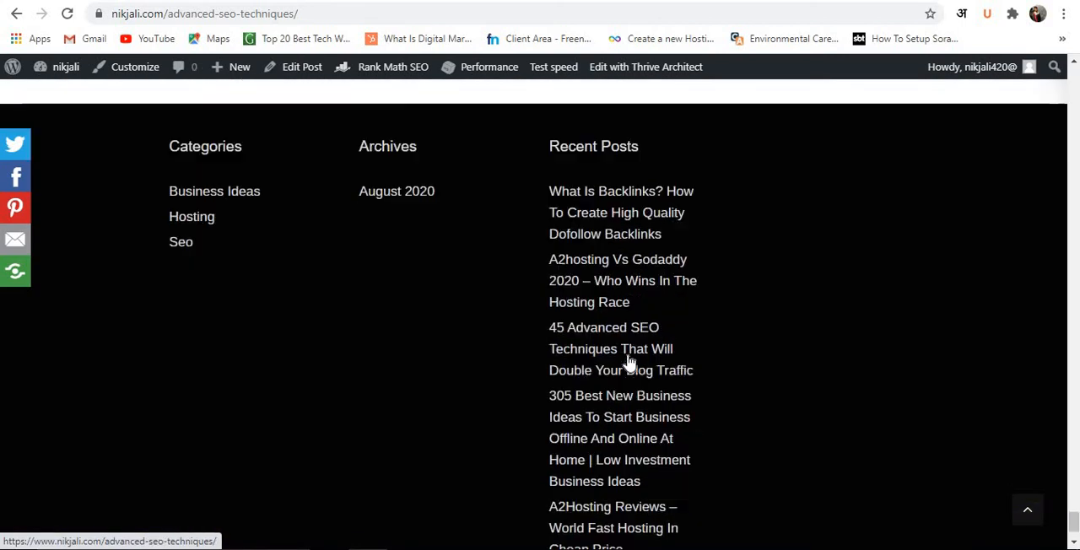
scroll(629, 363, up, 20)
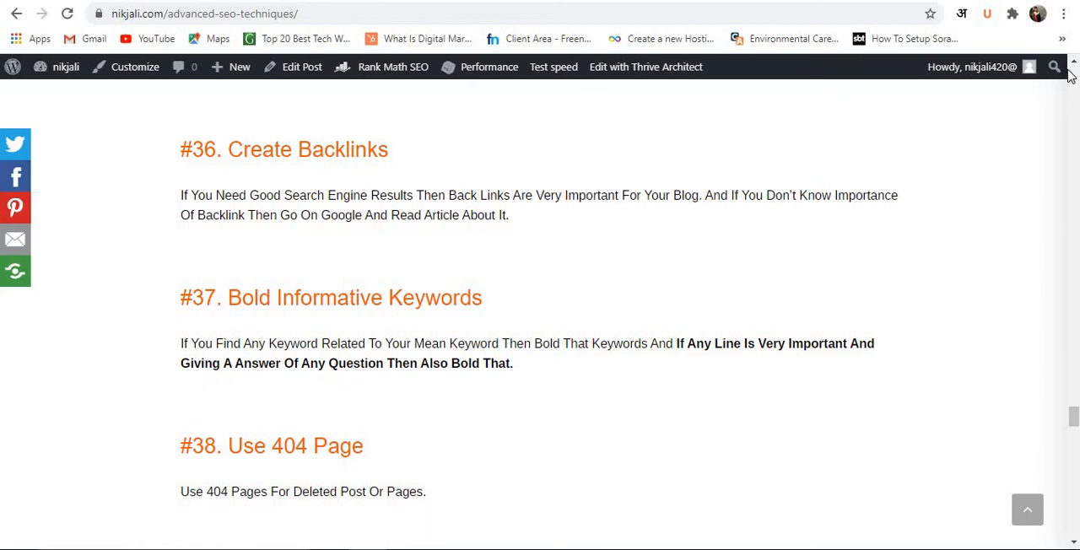
Copy the article's address nikjali.com/advanced-seo-techniques/ and open it in a new incognito window.
click(311, 14)
key(ctrl+c)
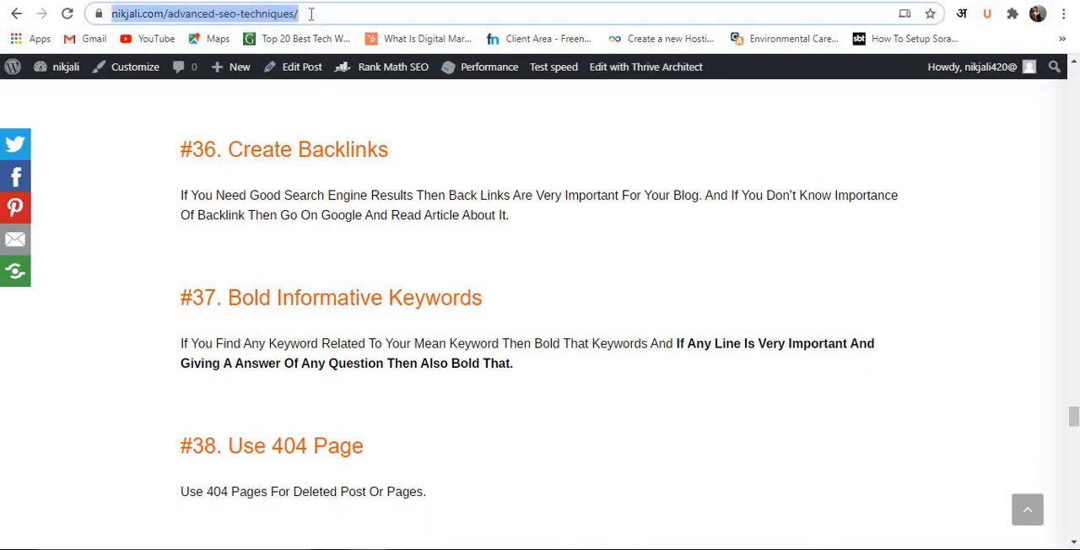
click(151, 135)
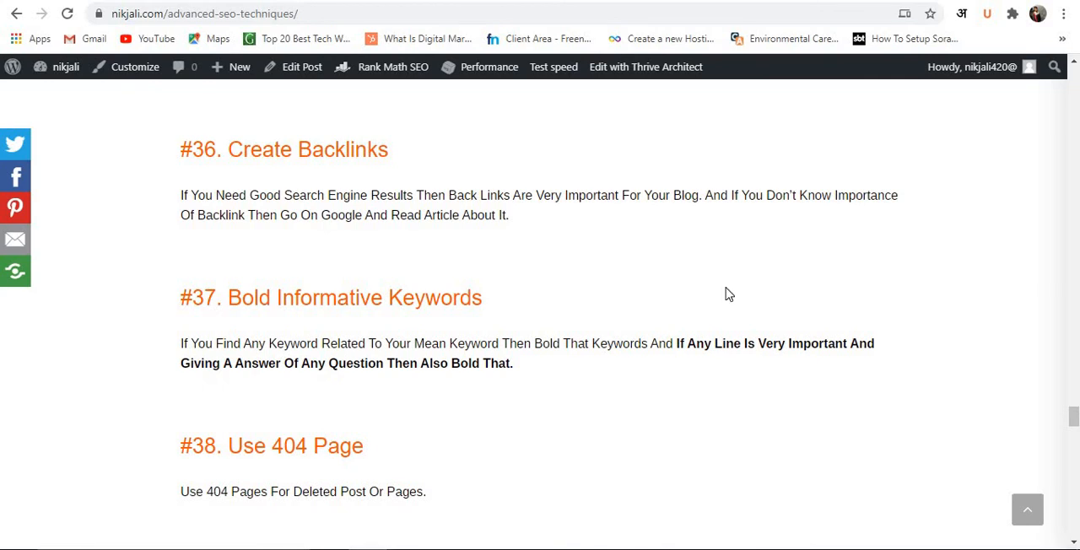
click(1064, 13)
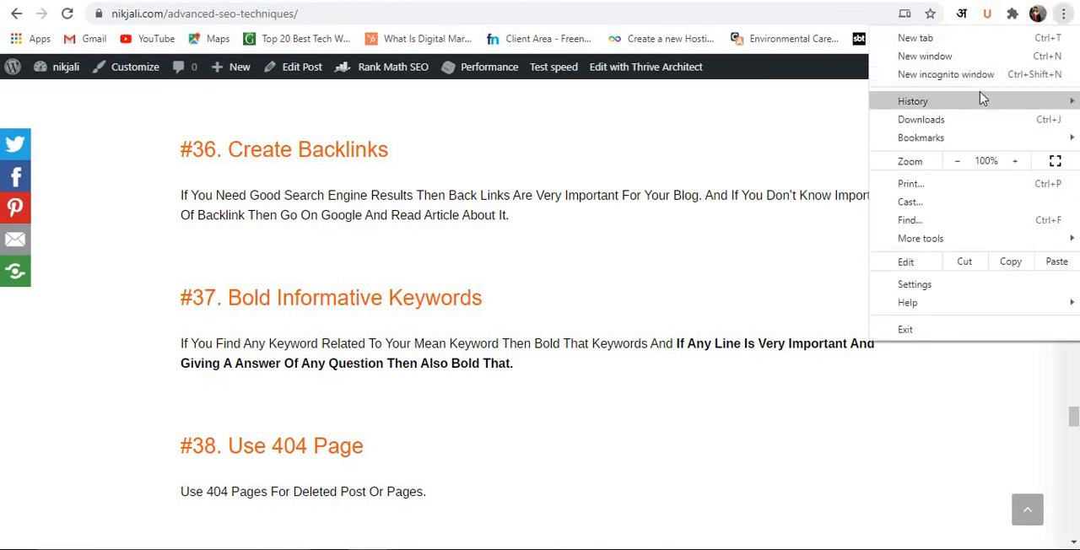
click(978, 76)
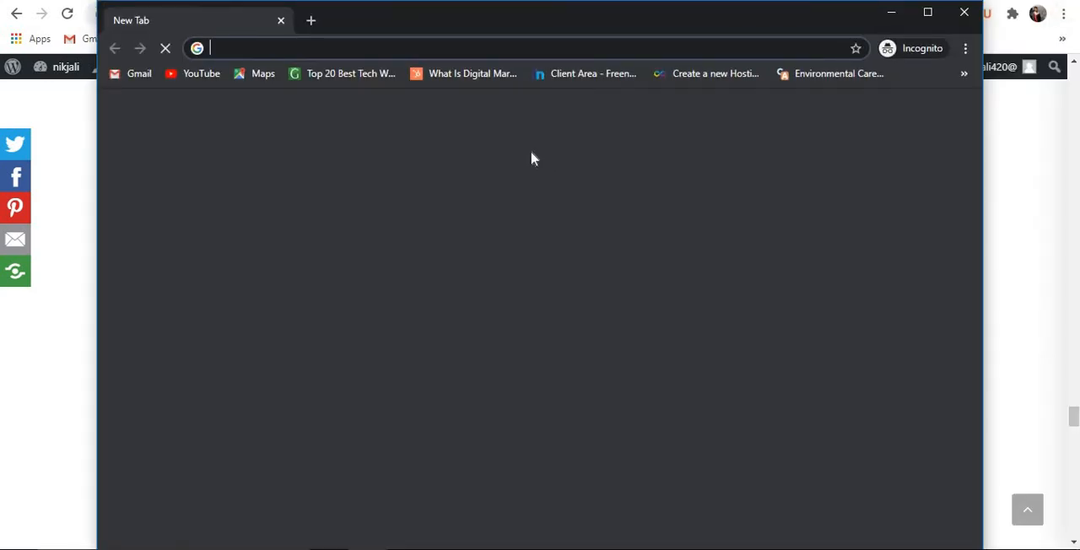
key(ctrl+v)
key(Return)
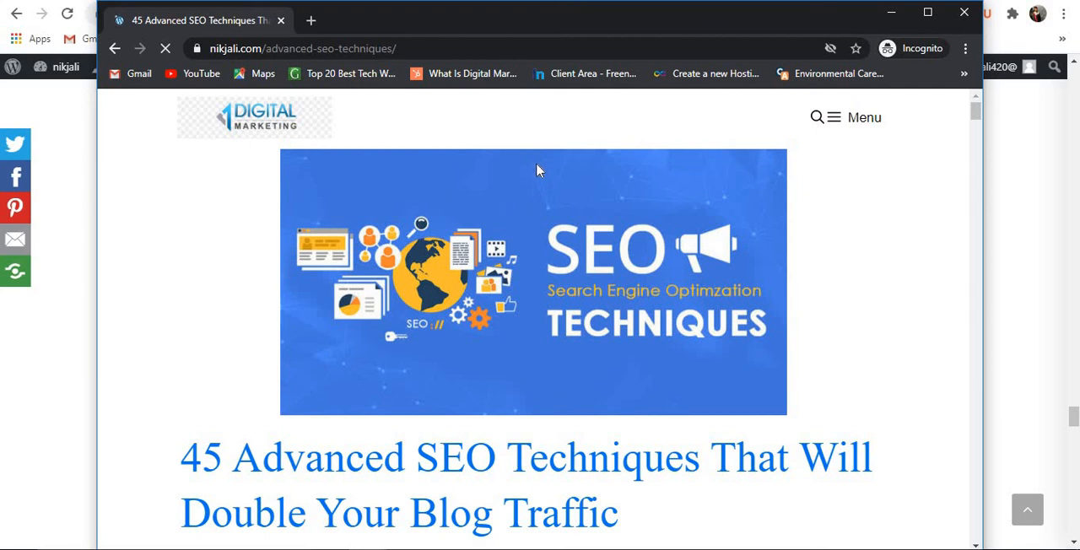
Collapse the floating social share bar beside the article and expand it again.
scroll(540, 173, down, 8)
scroll(538, 239, up, 8)
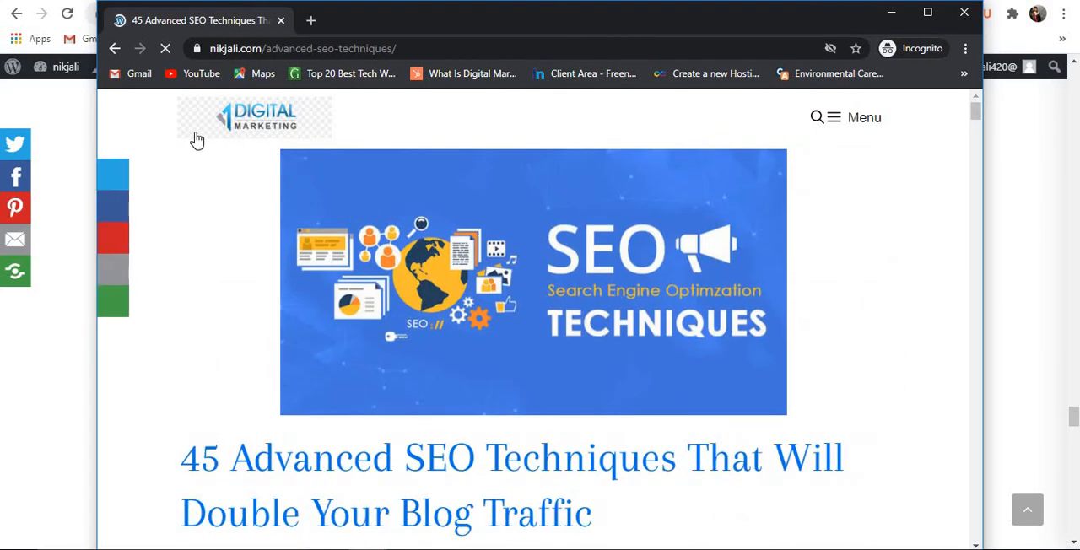
click(126, 322)
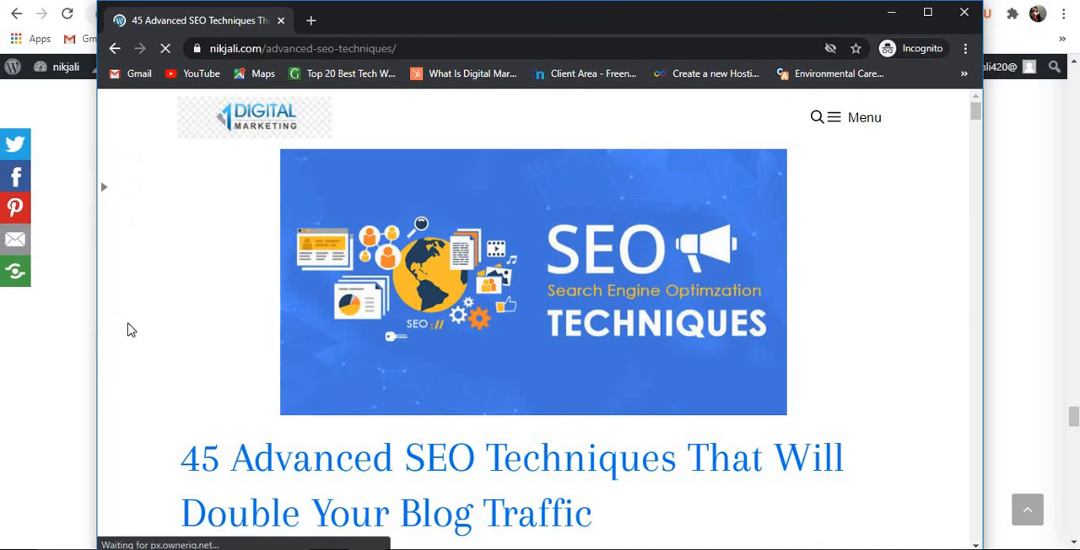
click(104, 187)
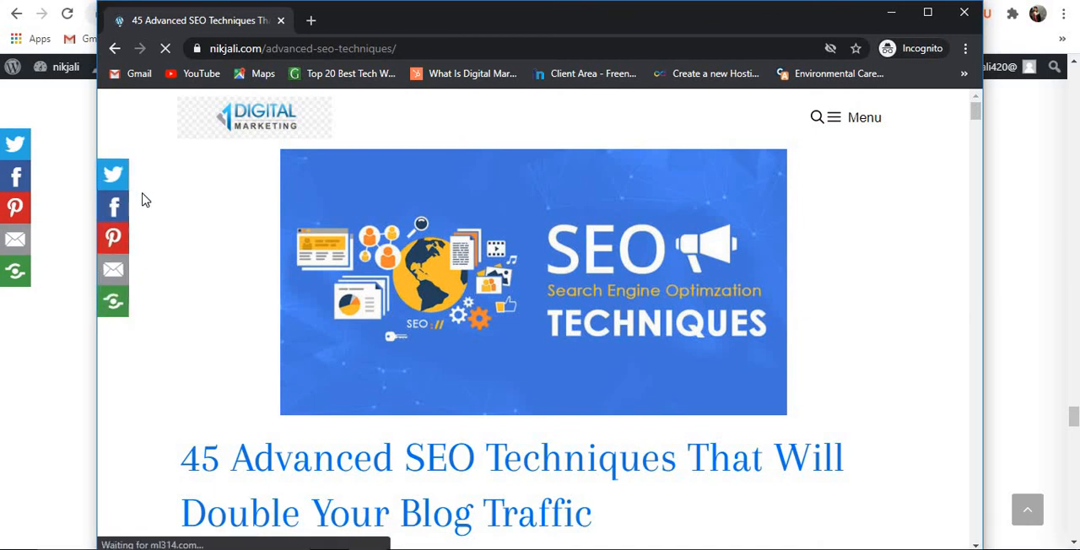
Check the site menu and the article's numbered sections as a logged-out visitor, and close the incognito window.
scroll(142, 200, down, 5)
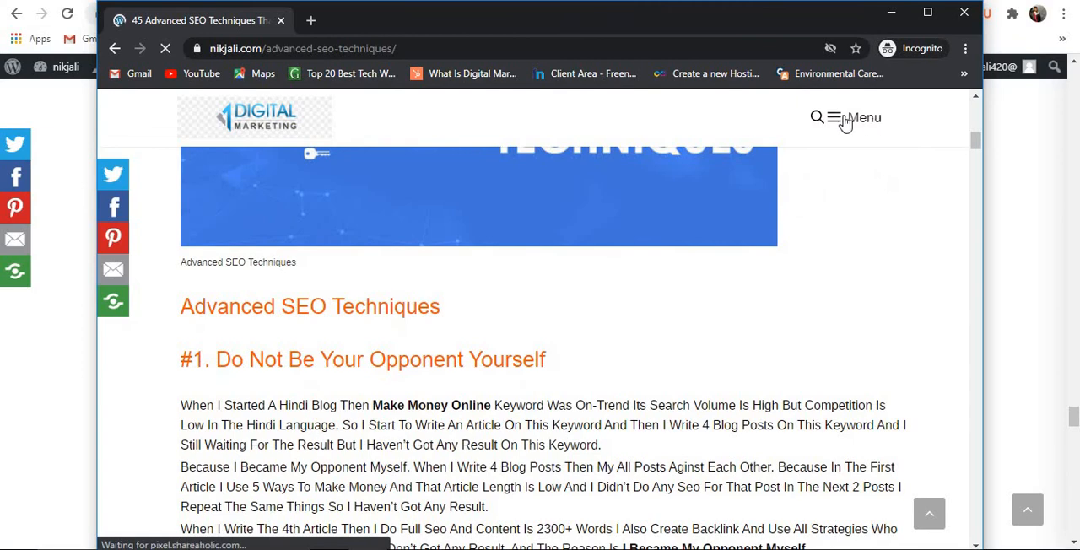
click(842, 123)
click(842, 123)
scroll(519, 338, down, 15)
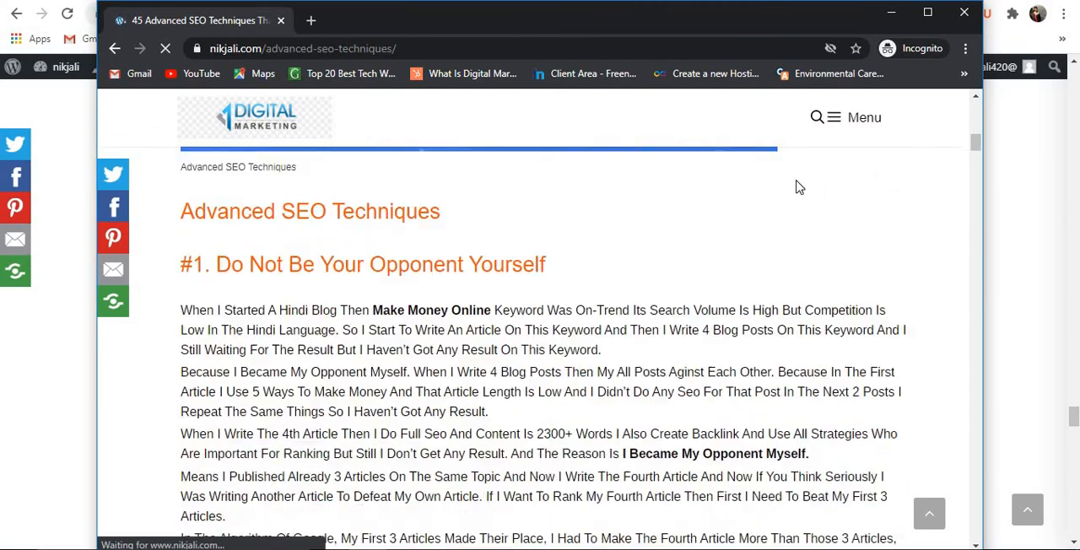
scroll(390, 362, down, 10)
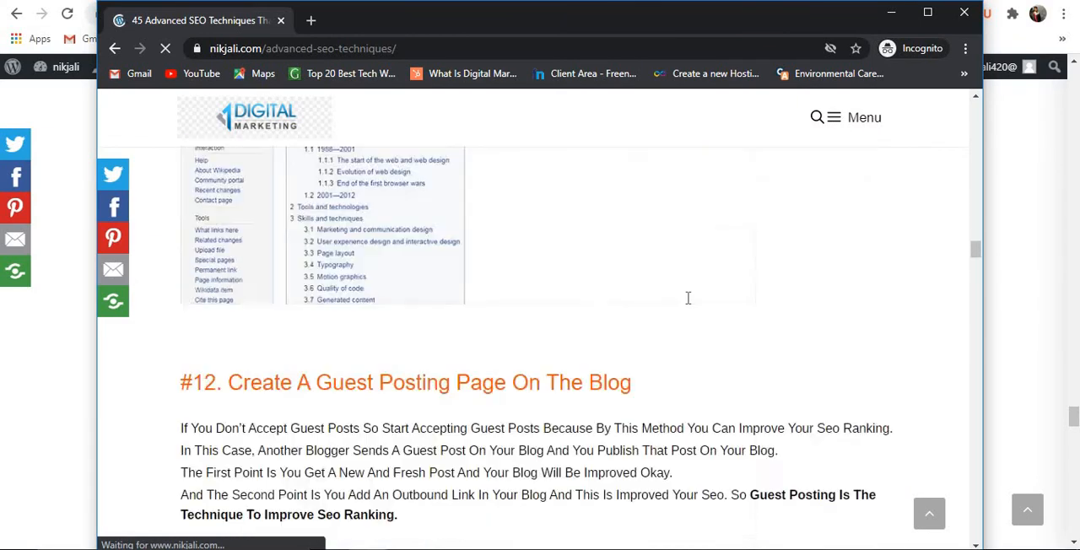
click(967, 17)
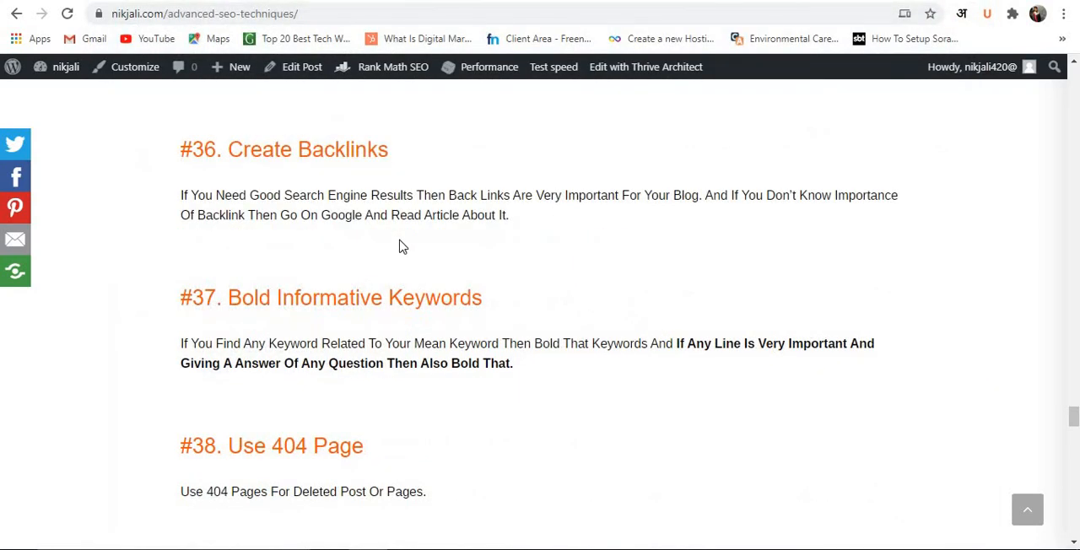